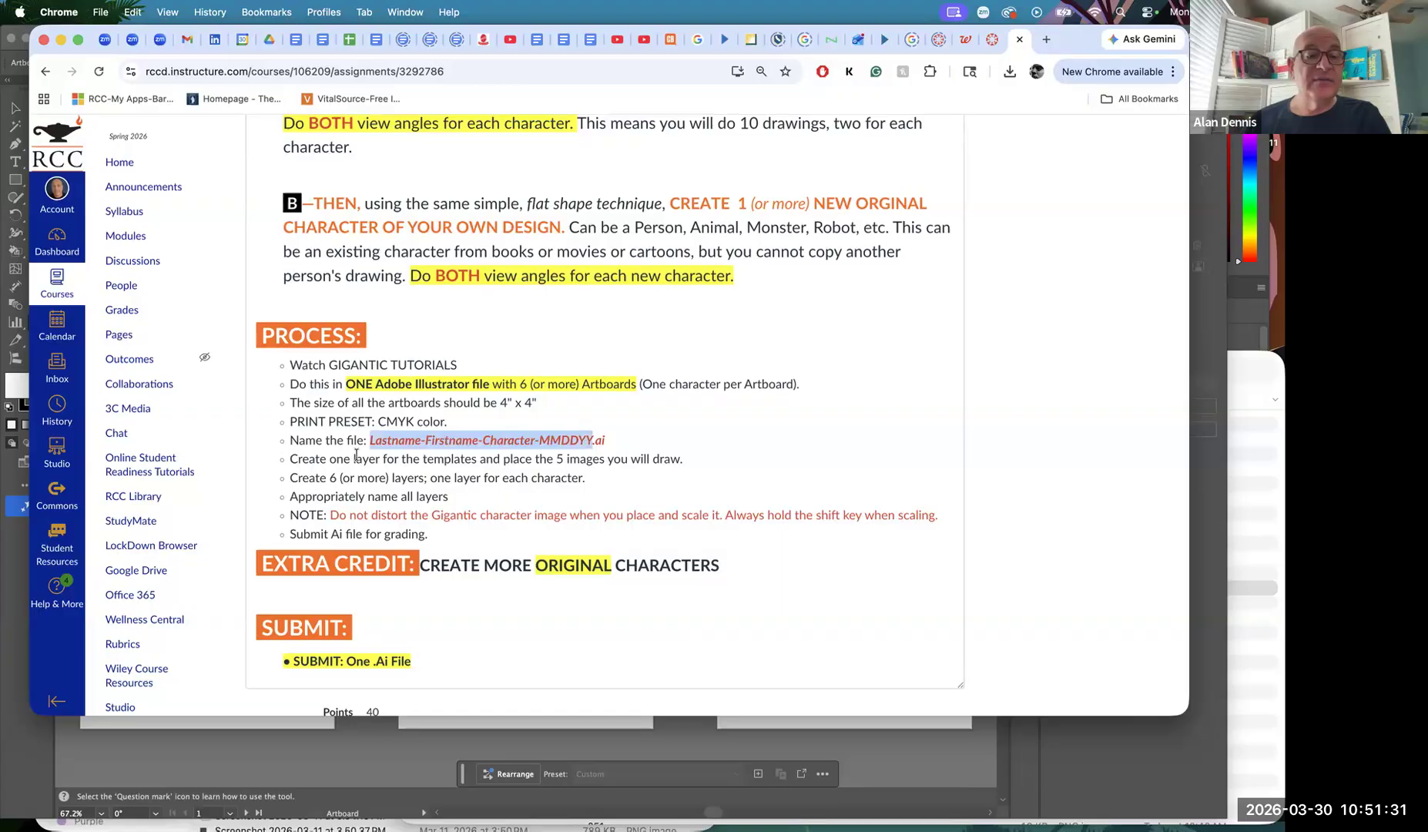
Copy the word "templates" from the assignment's layer instruction and switch to Illustrator
drag(355, 459, 484, 457)
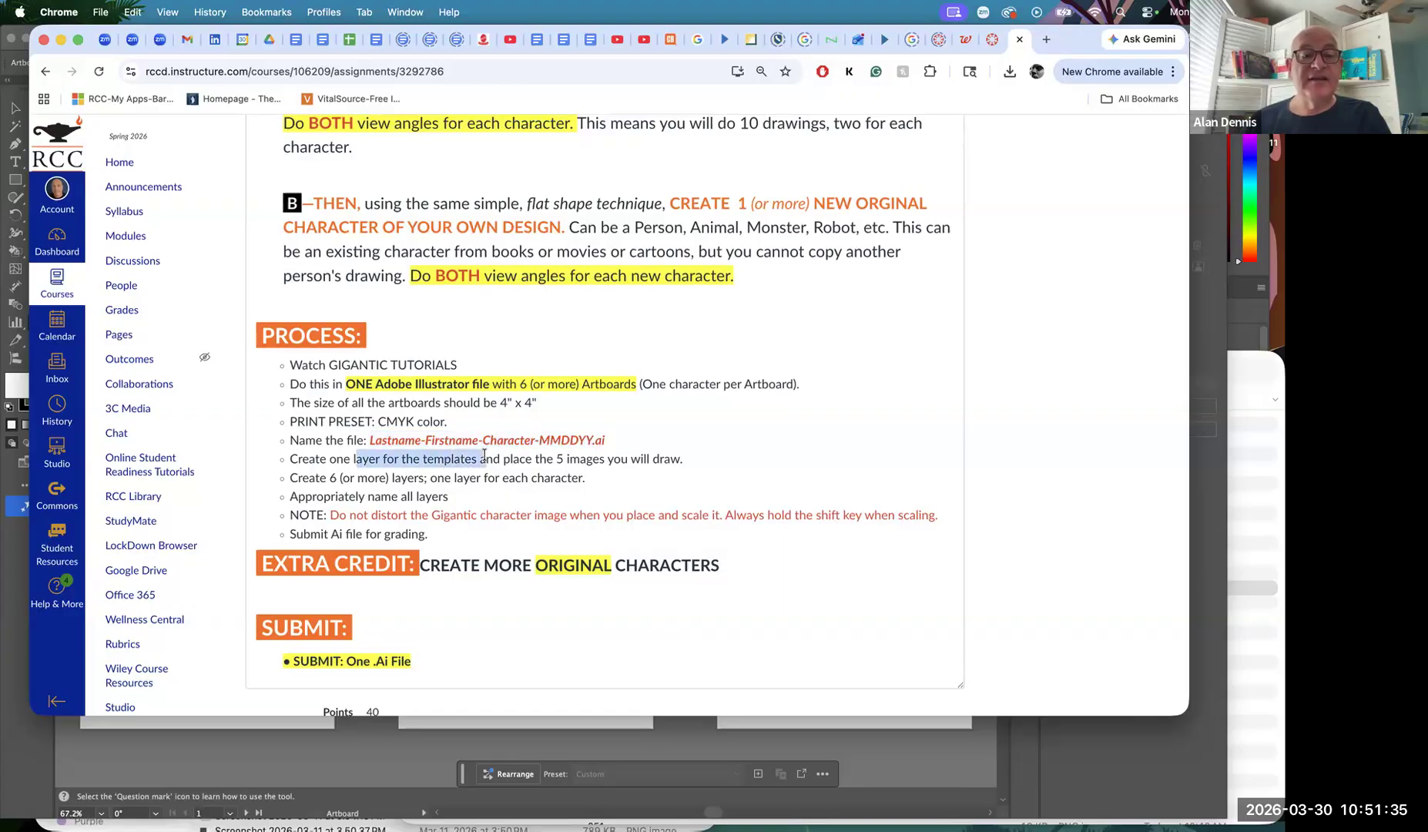
double_click(456, 457)
key(super+c)
click(523, 741)
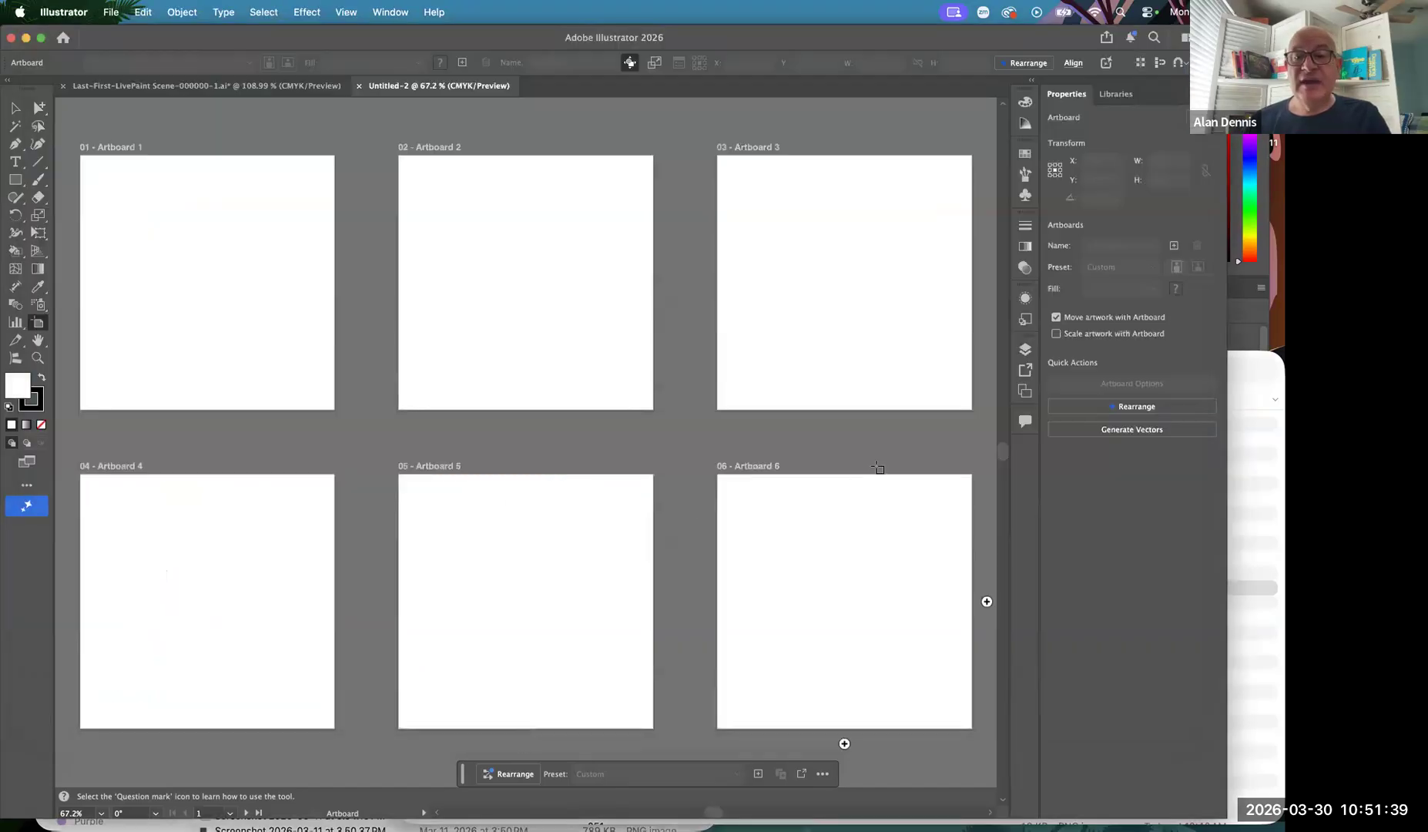
Rename the document's only layer as templates
click(1024, 351)
double_click(926, 392)
text(templates)
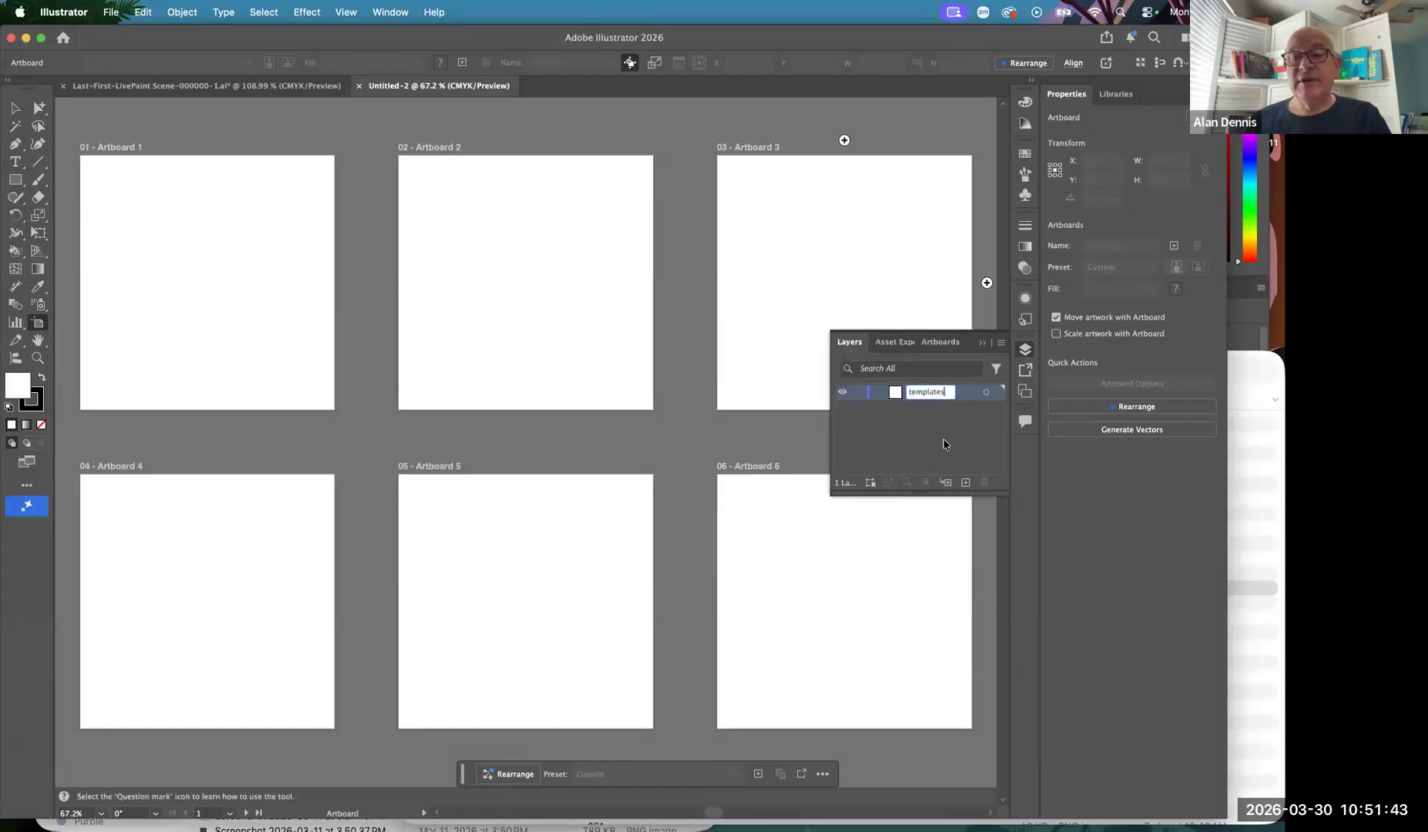
key(Escape)
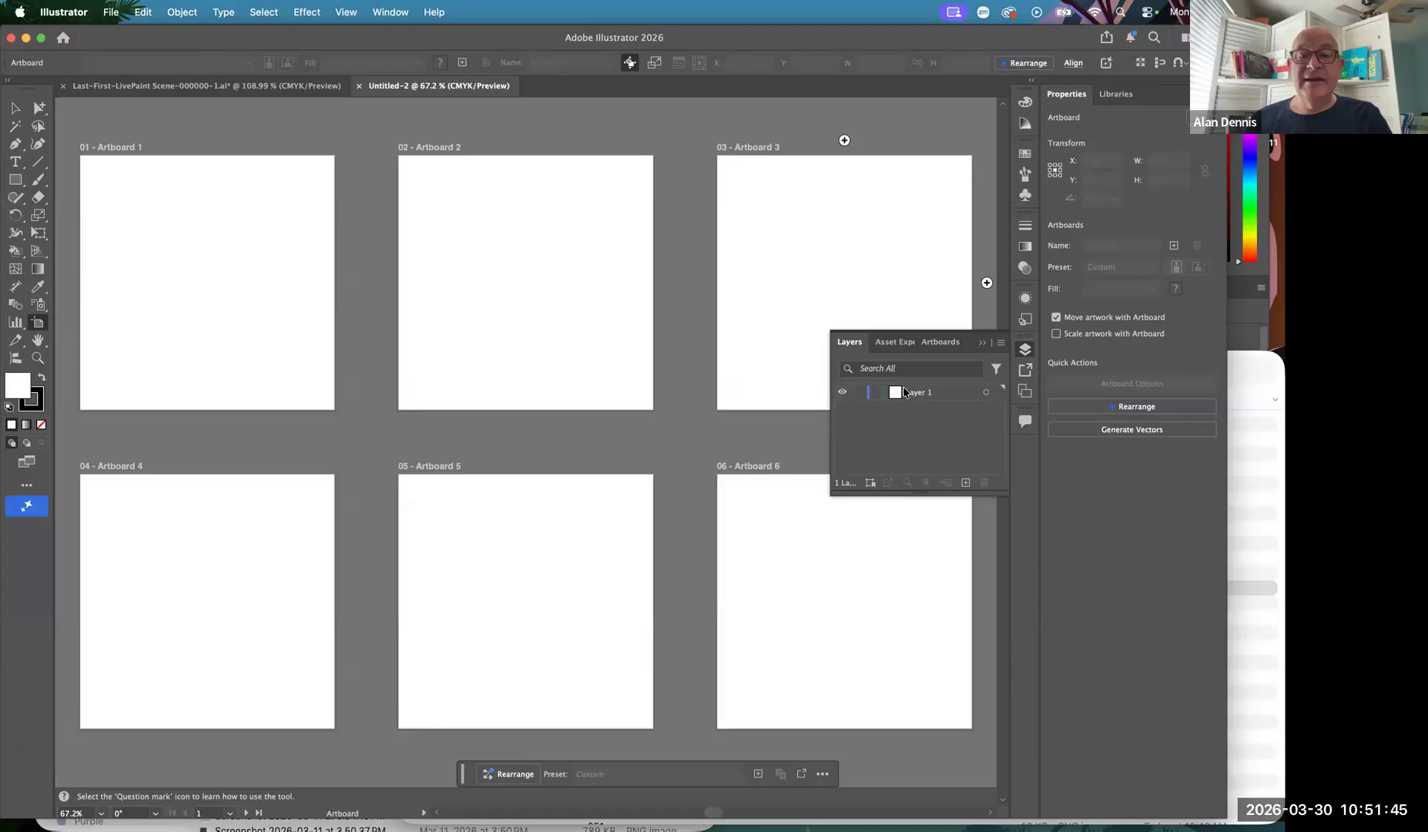
double_click(909, 392)
text(templates)
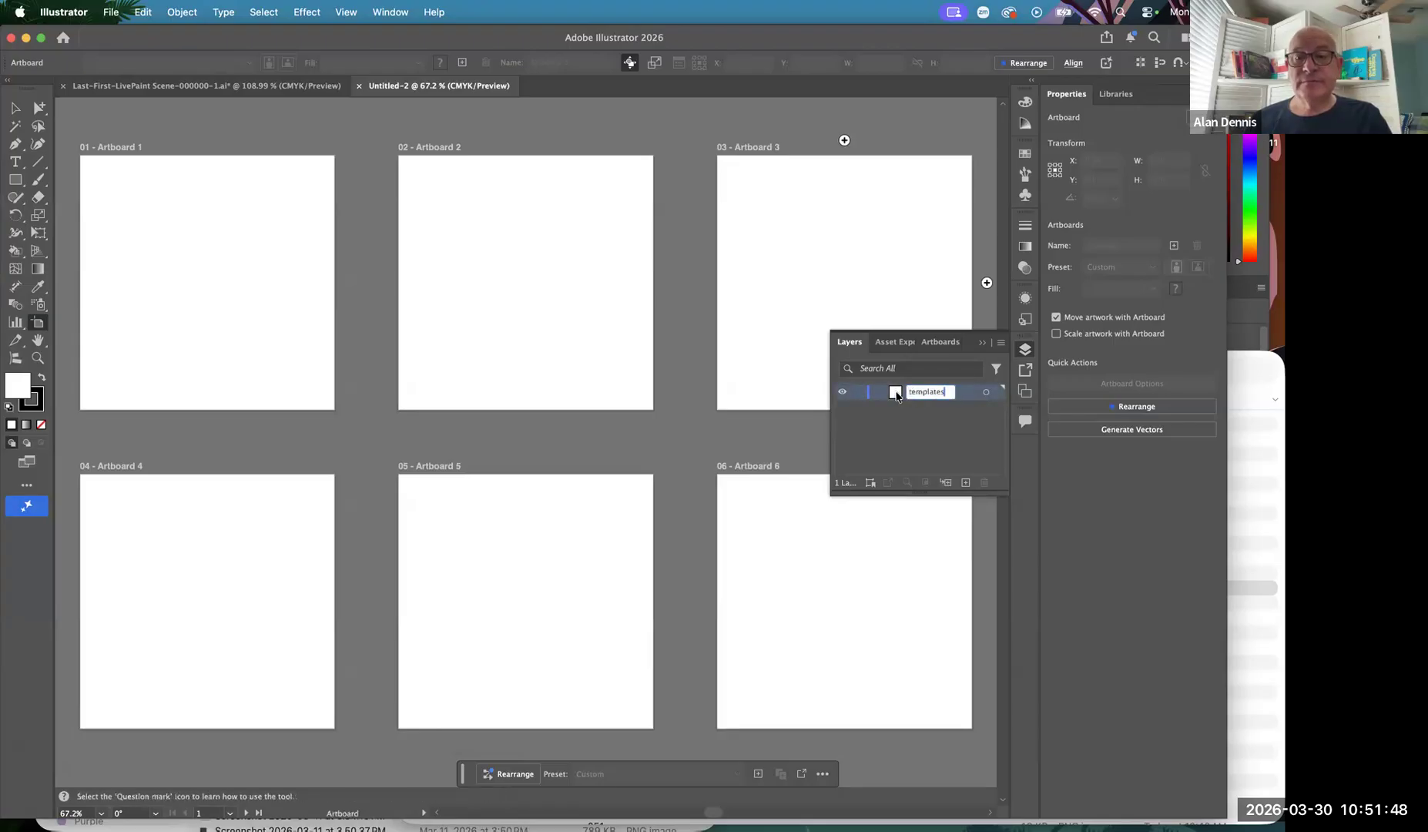
key(Return)
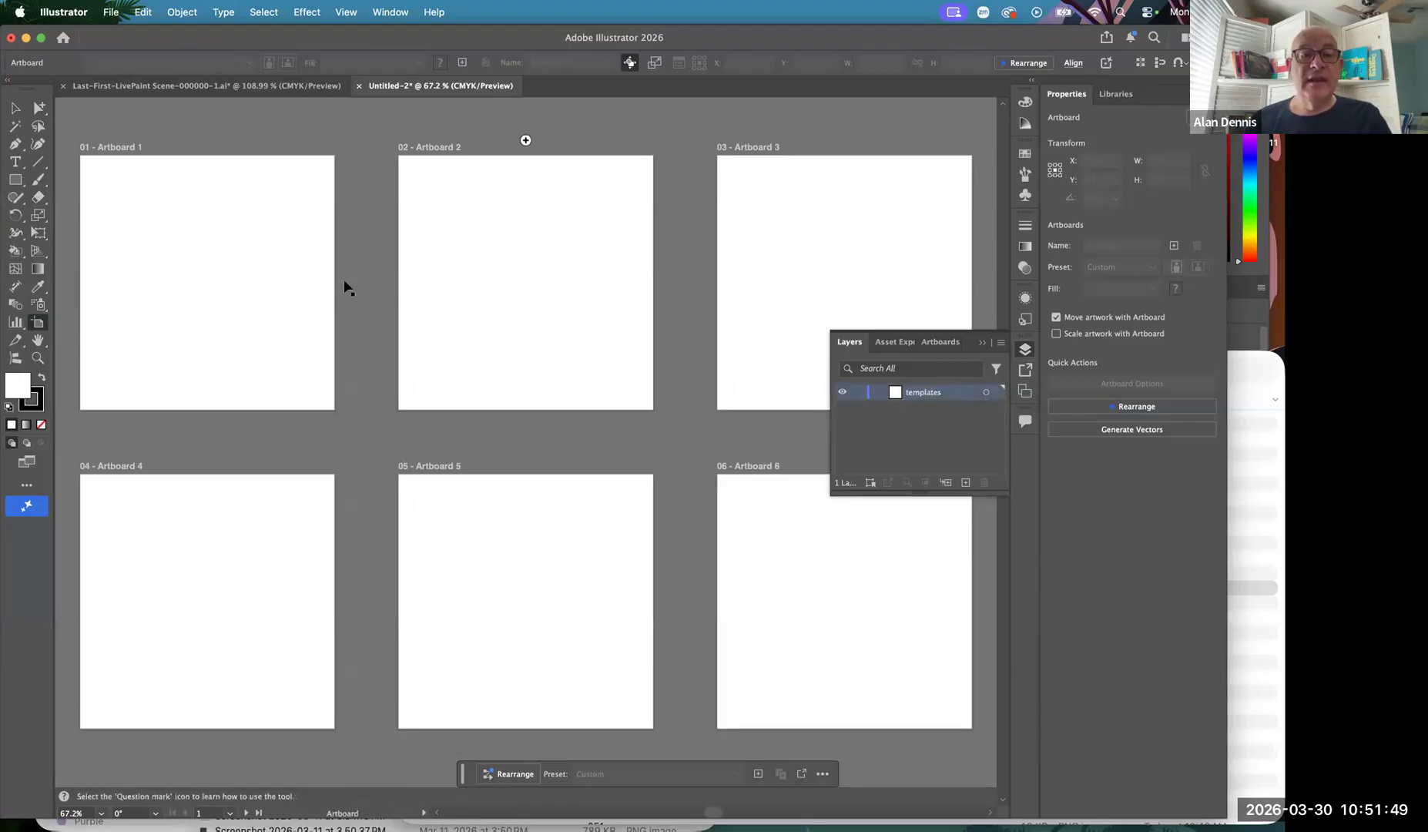
Activate Artboard 1, leave artboard editing, and start placing a file from the Gigantic Style Illustrations folder in Downloads
click(285, 265)
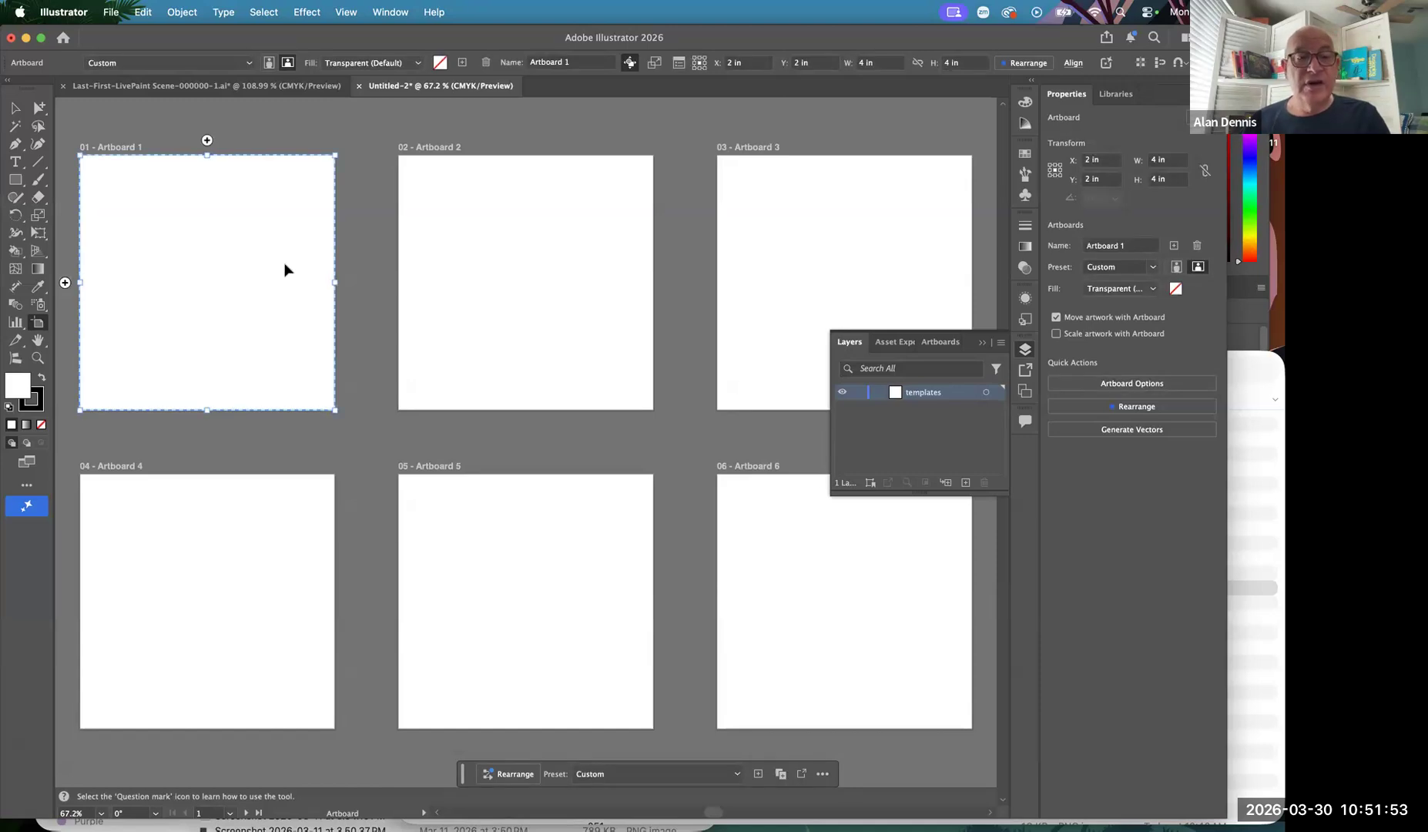
key(Escape)
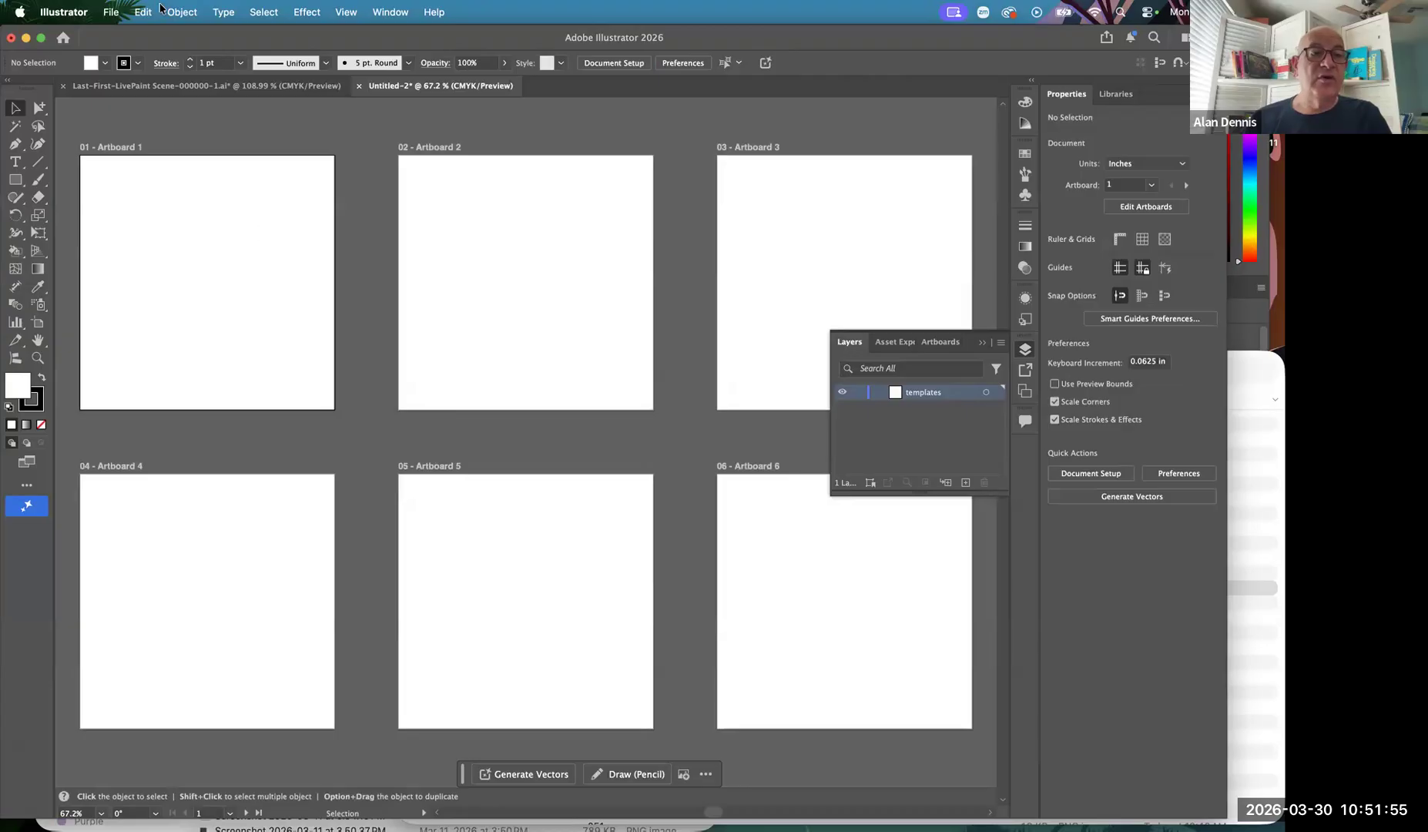
click(141, 12)
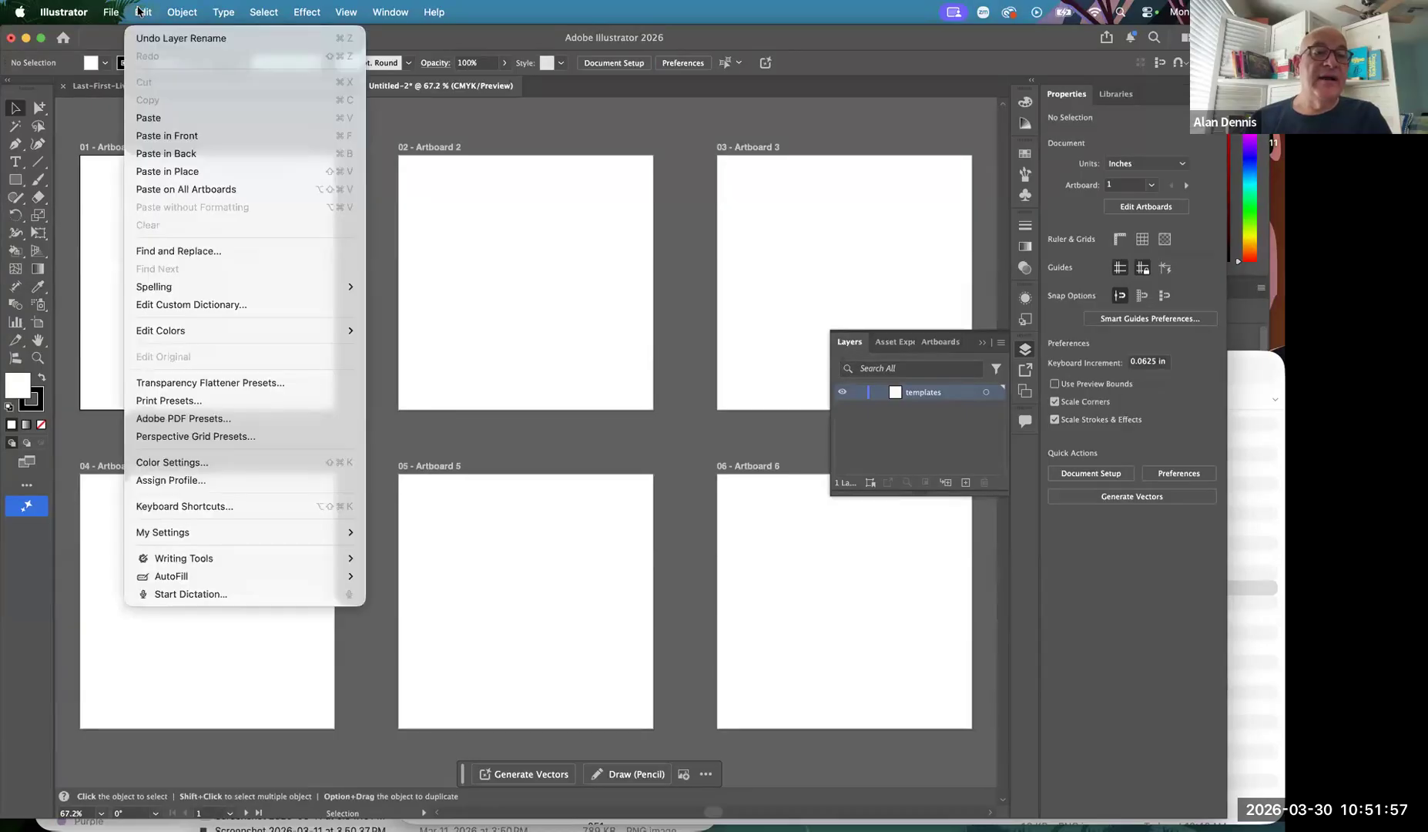
mouse_move(100, 10)
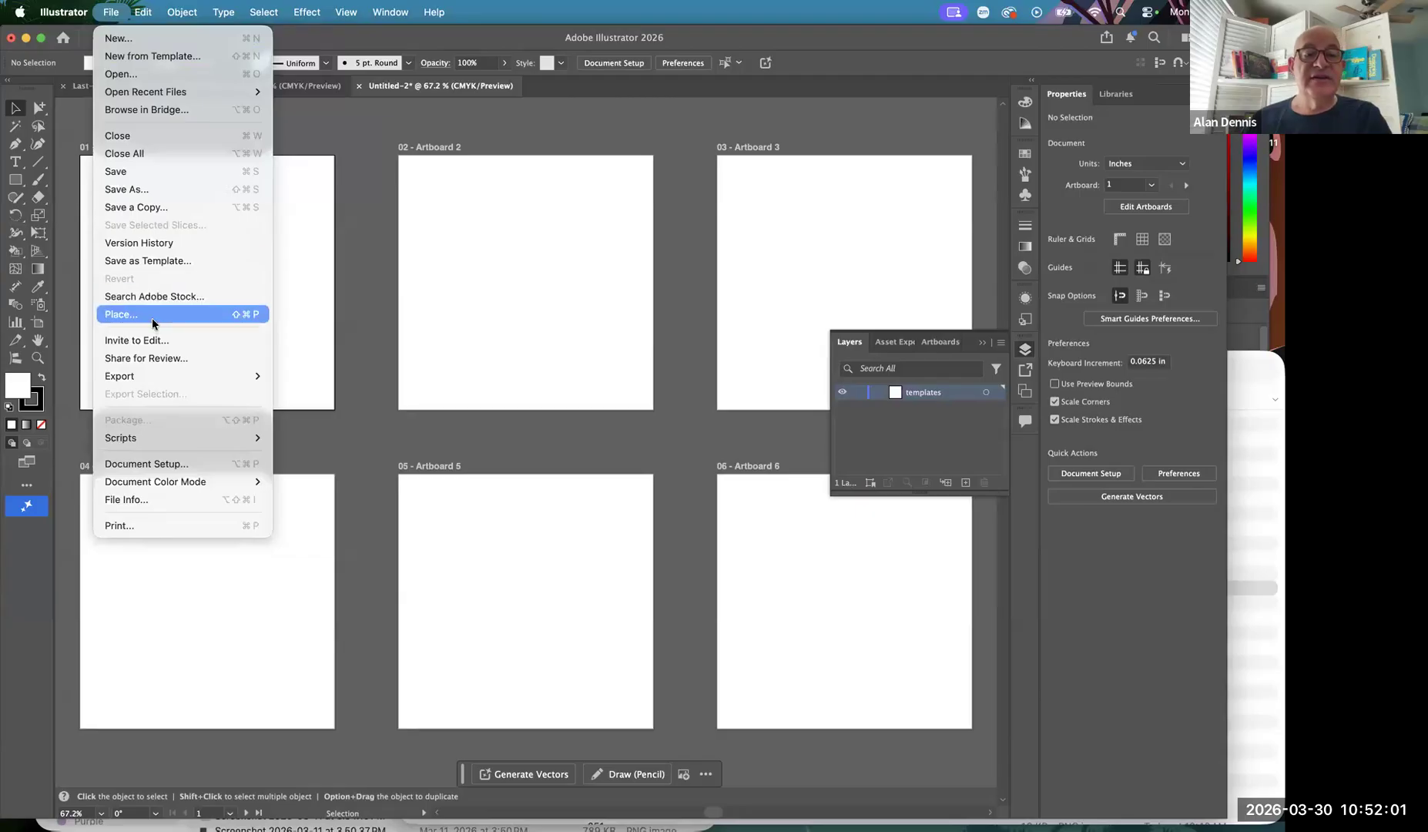
click(211, 321)
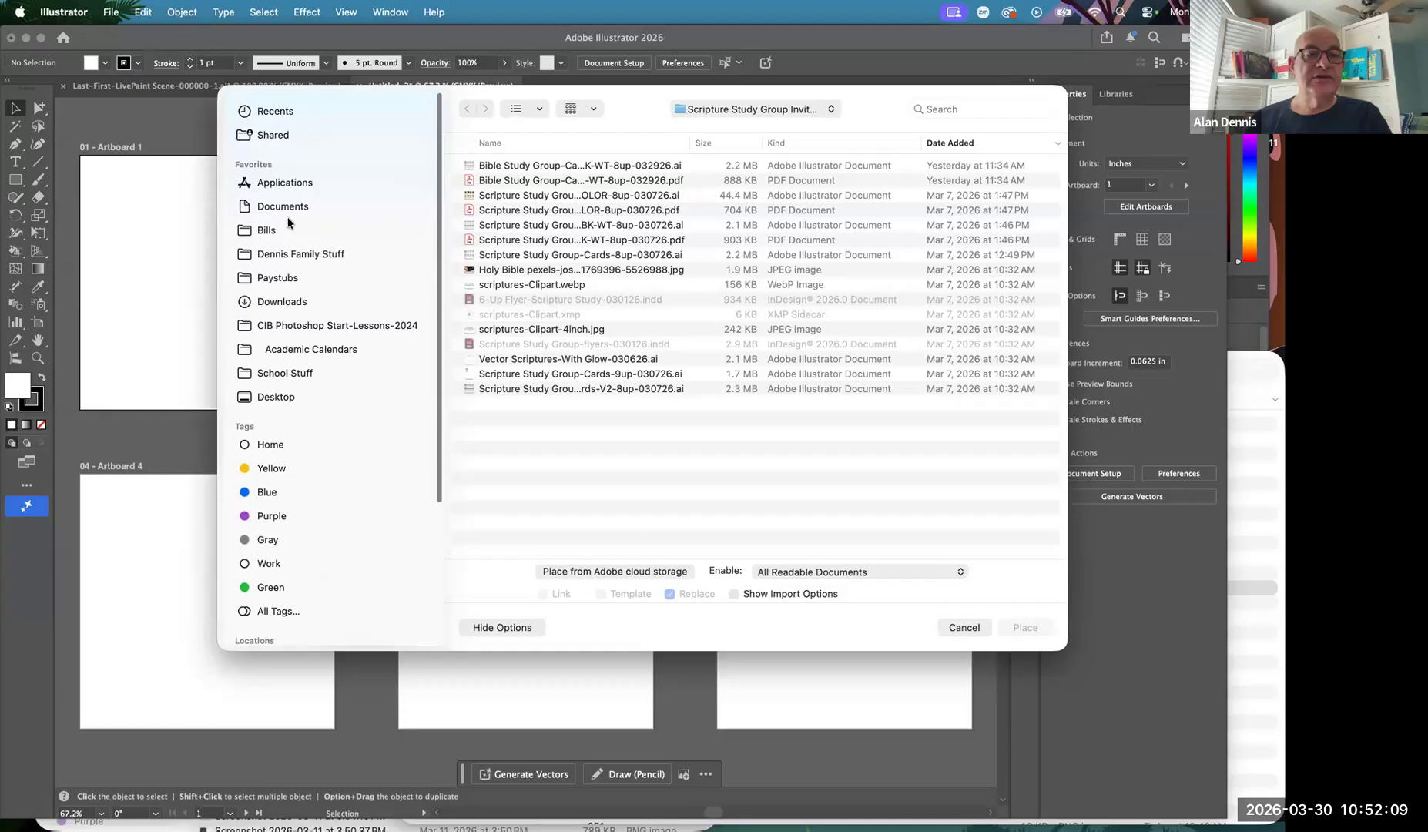
click(283, 301)
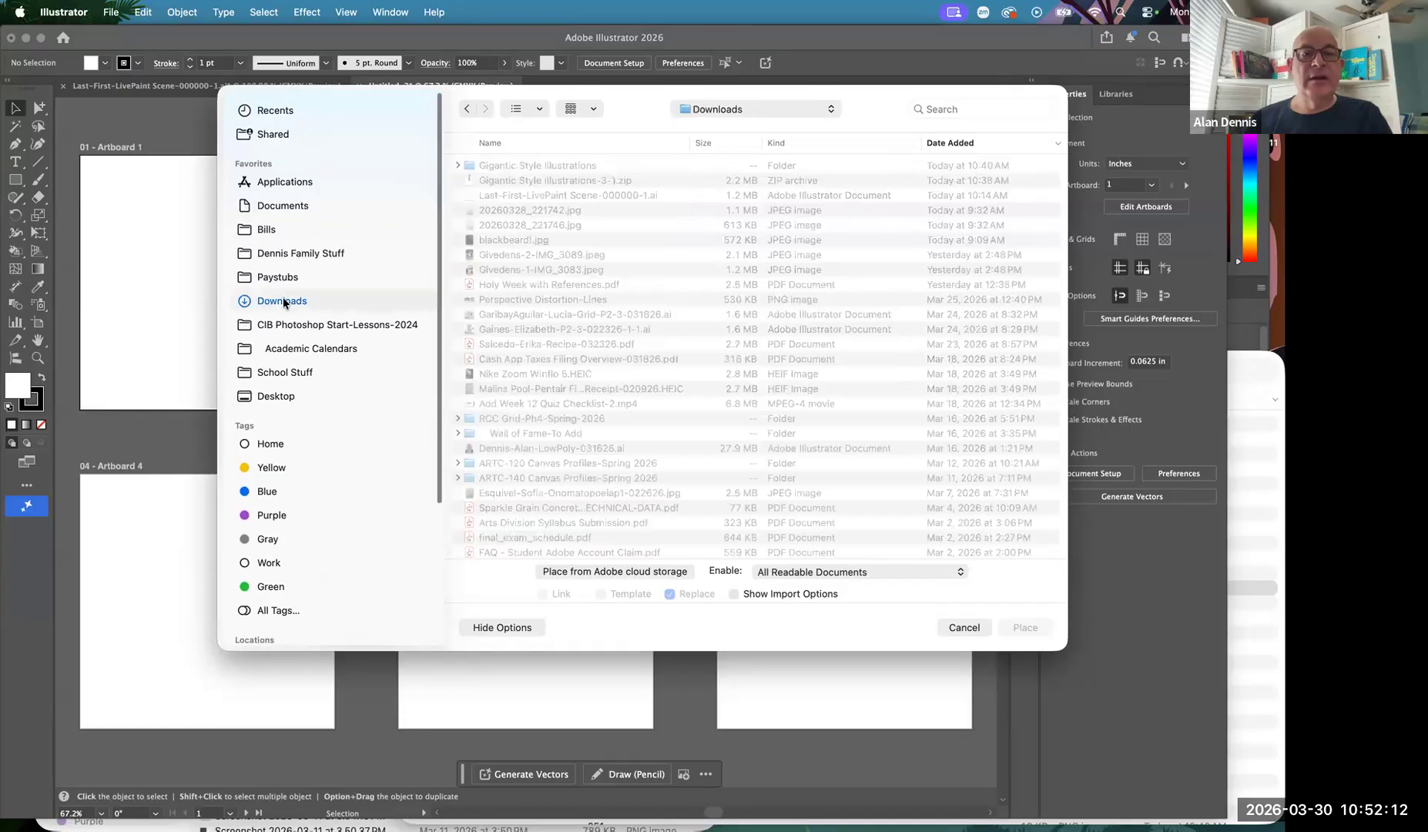
double_click(547, 166)
scroll(530, 416, down, 5)
scroll(531, 420, down, 15)
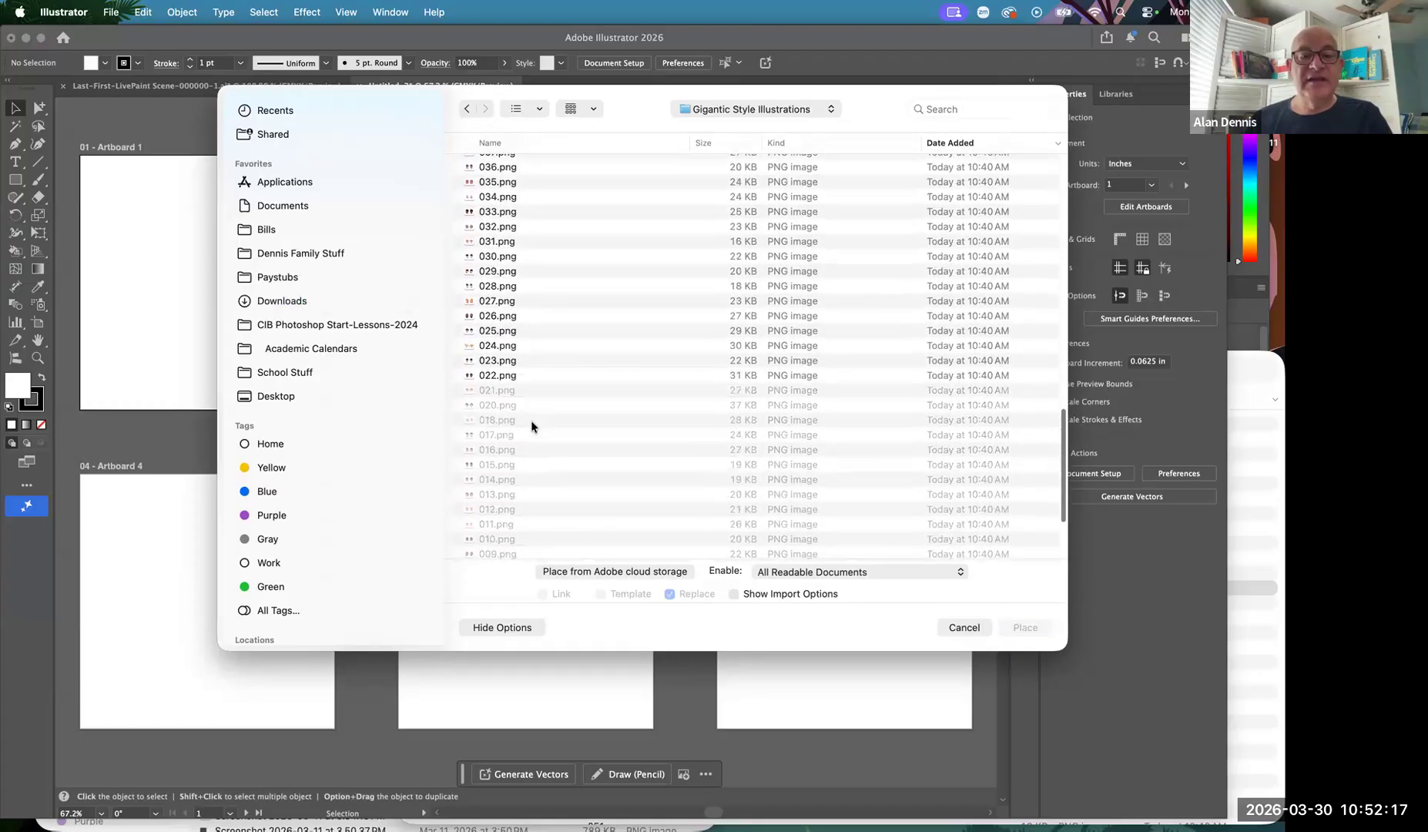
scroll(530, 420, down, 5)
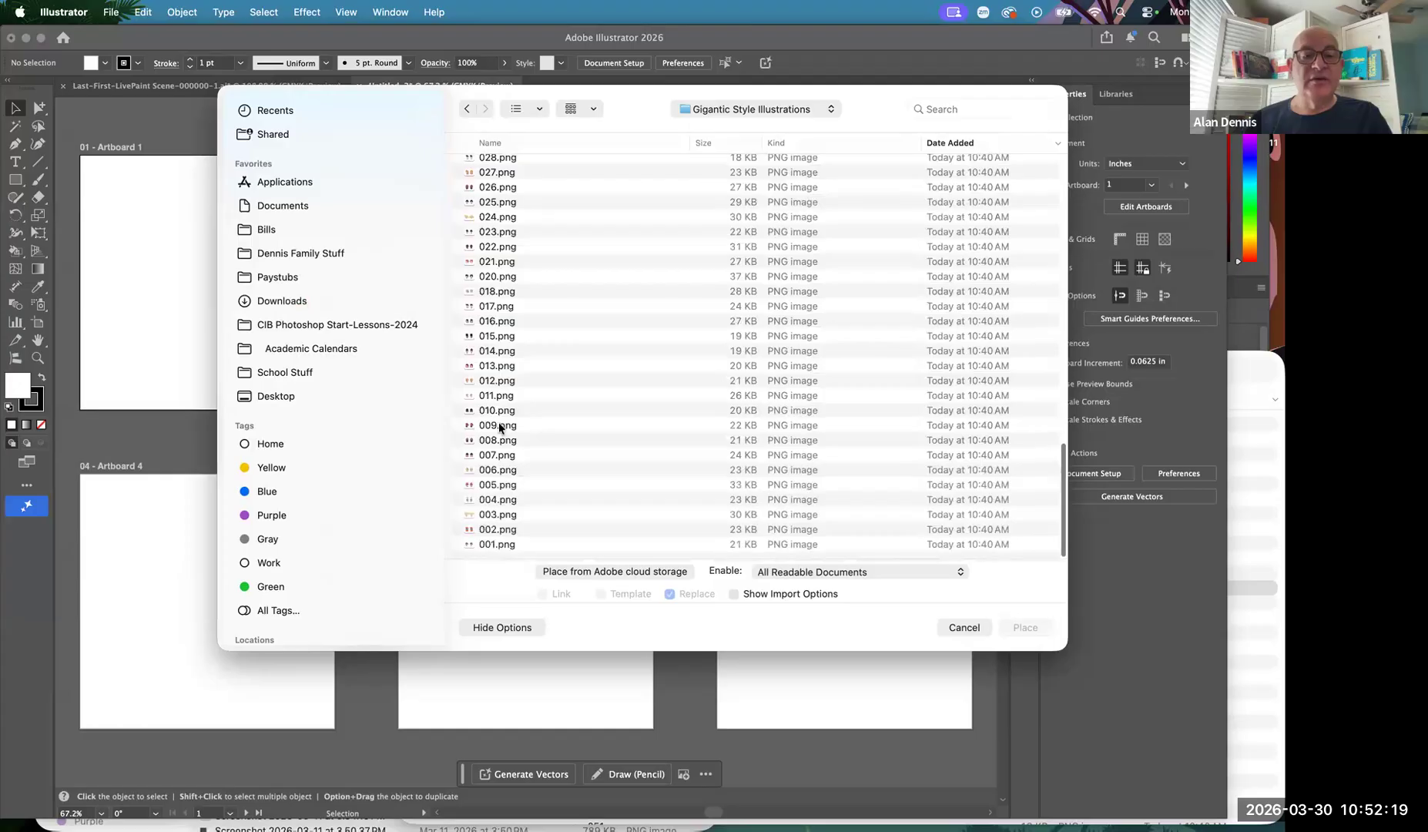
Try placing 009.png on Artboard 1 at its original size, after previewing it, and undo the placement
click(498, 426)
key(space)
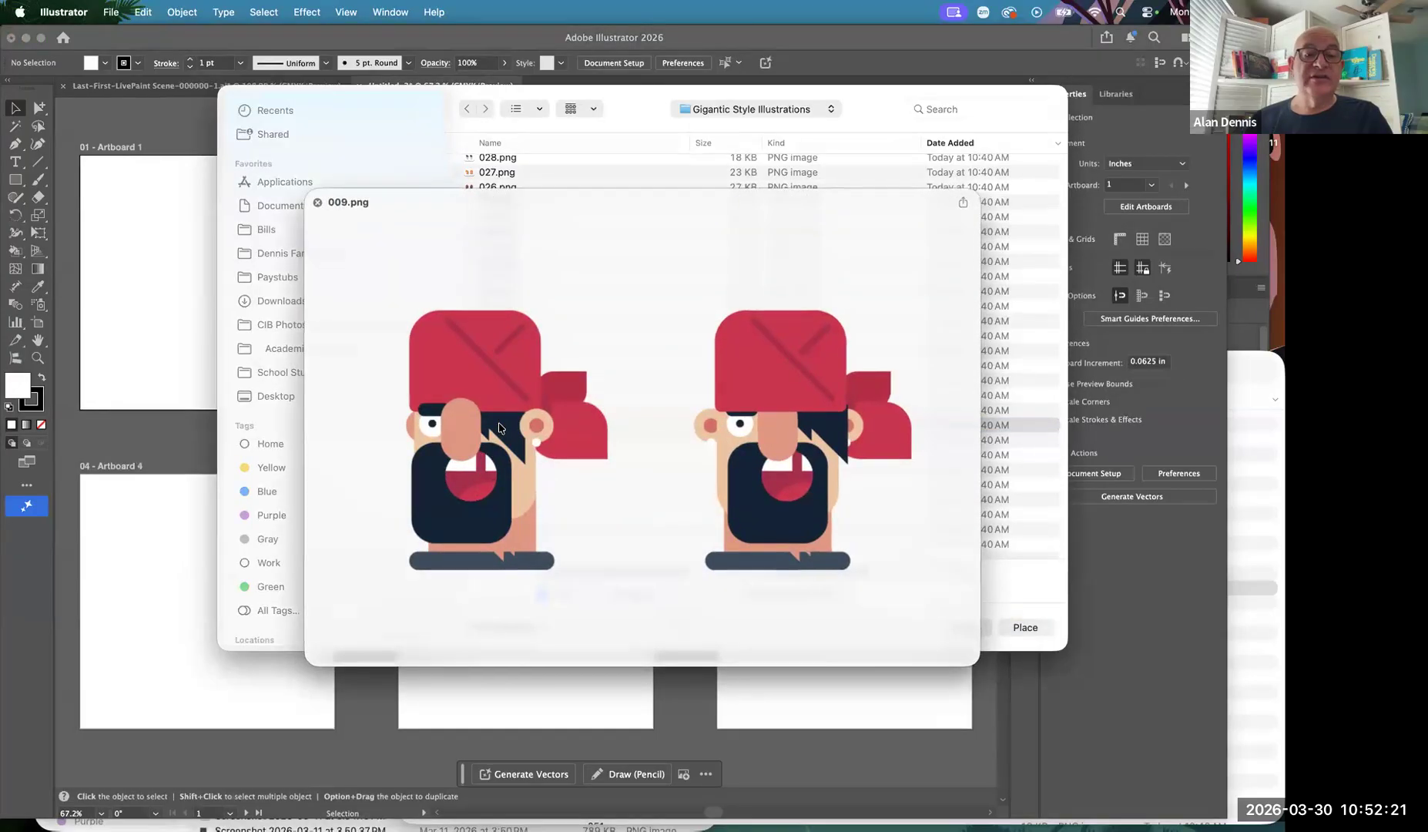
key(space)
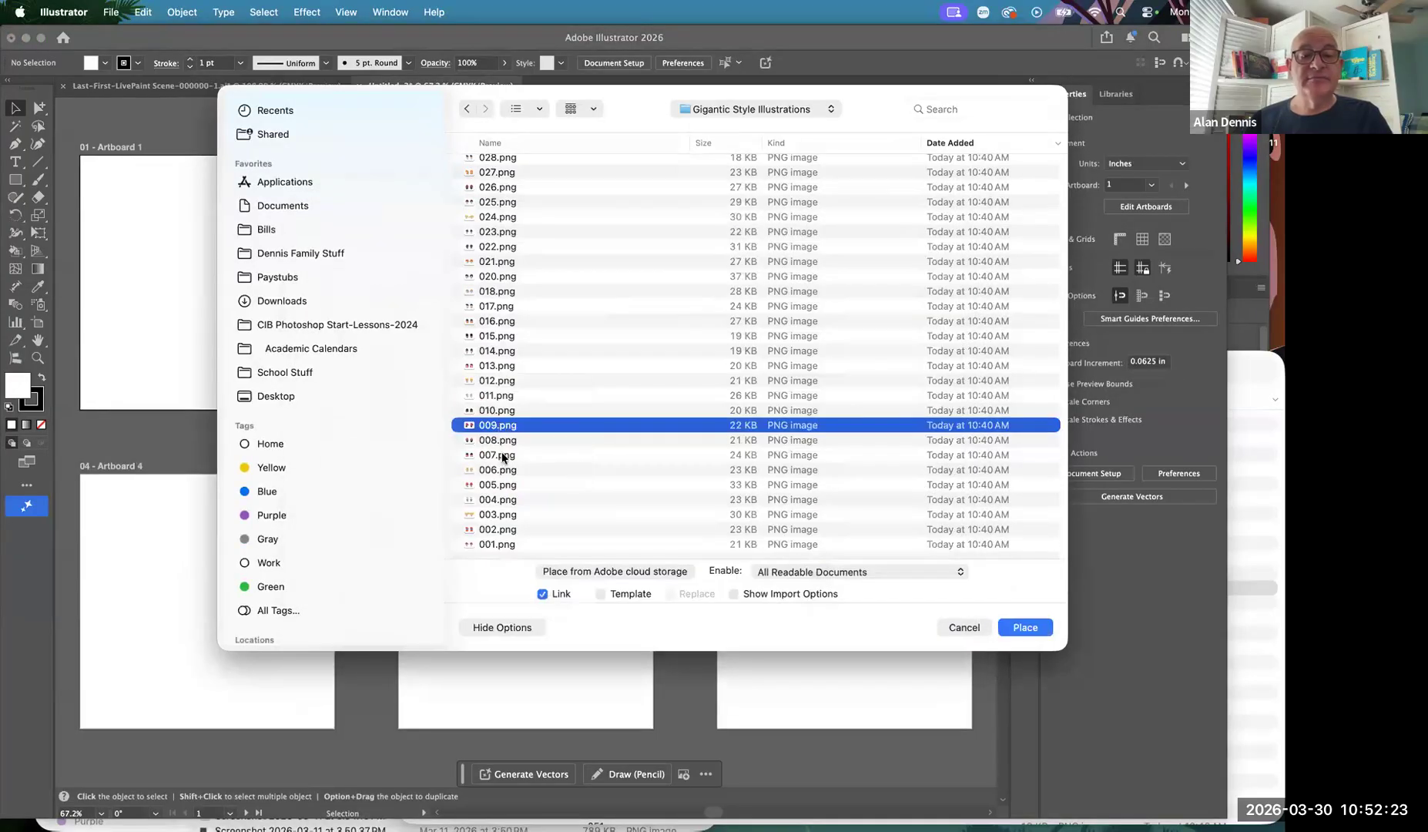
key(space)
key(space)
click(1025, 627)
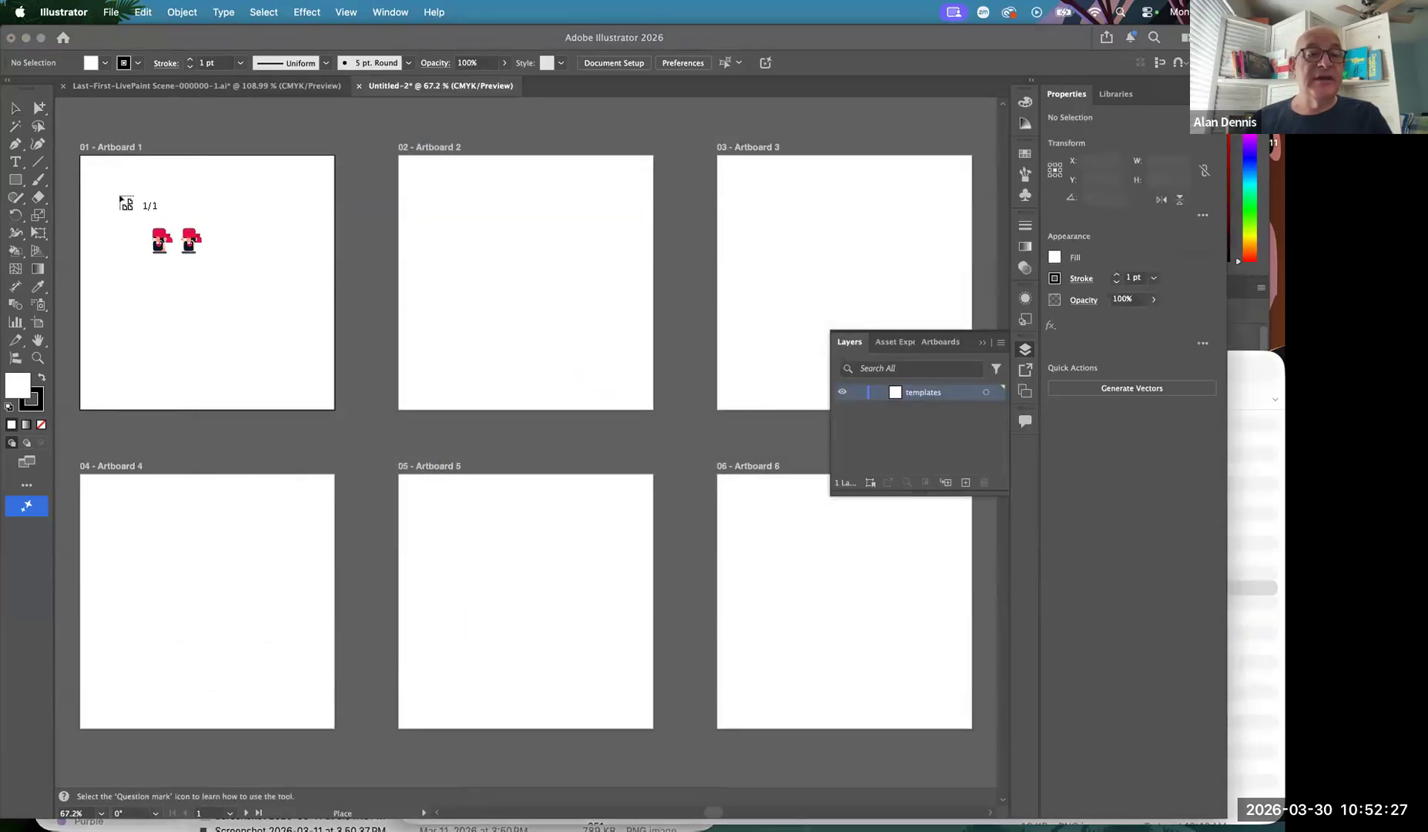
click(124, 195)
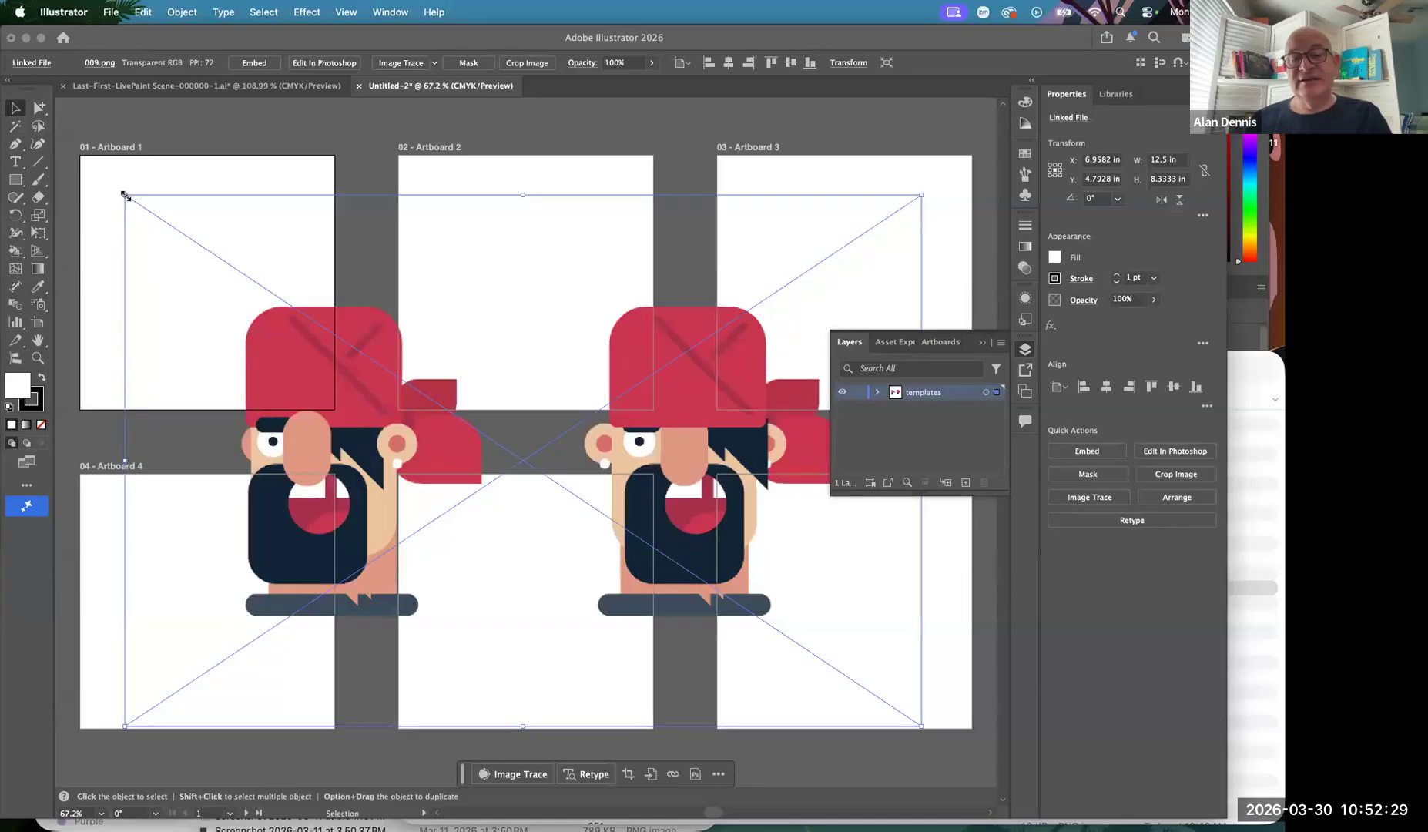
key(super+z)
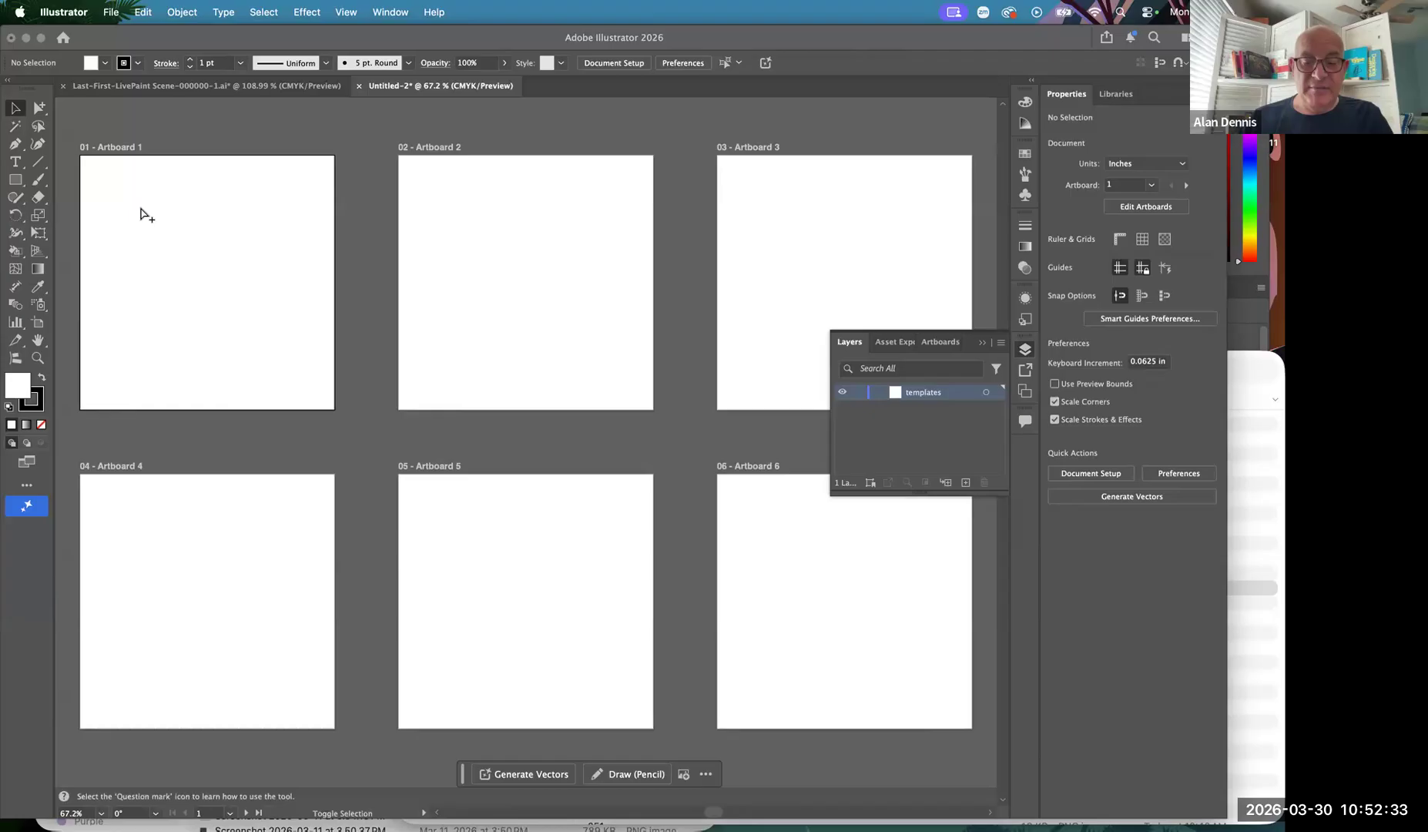
Start placing another file, preview the illustrations from 079.png up to 083.png, and select 083.png
key(super+shift+p)
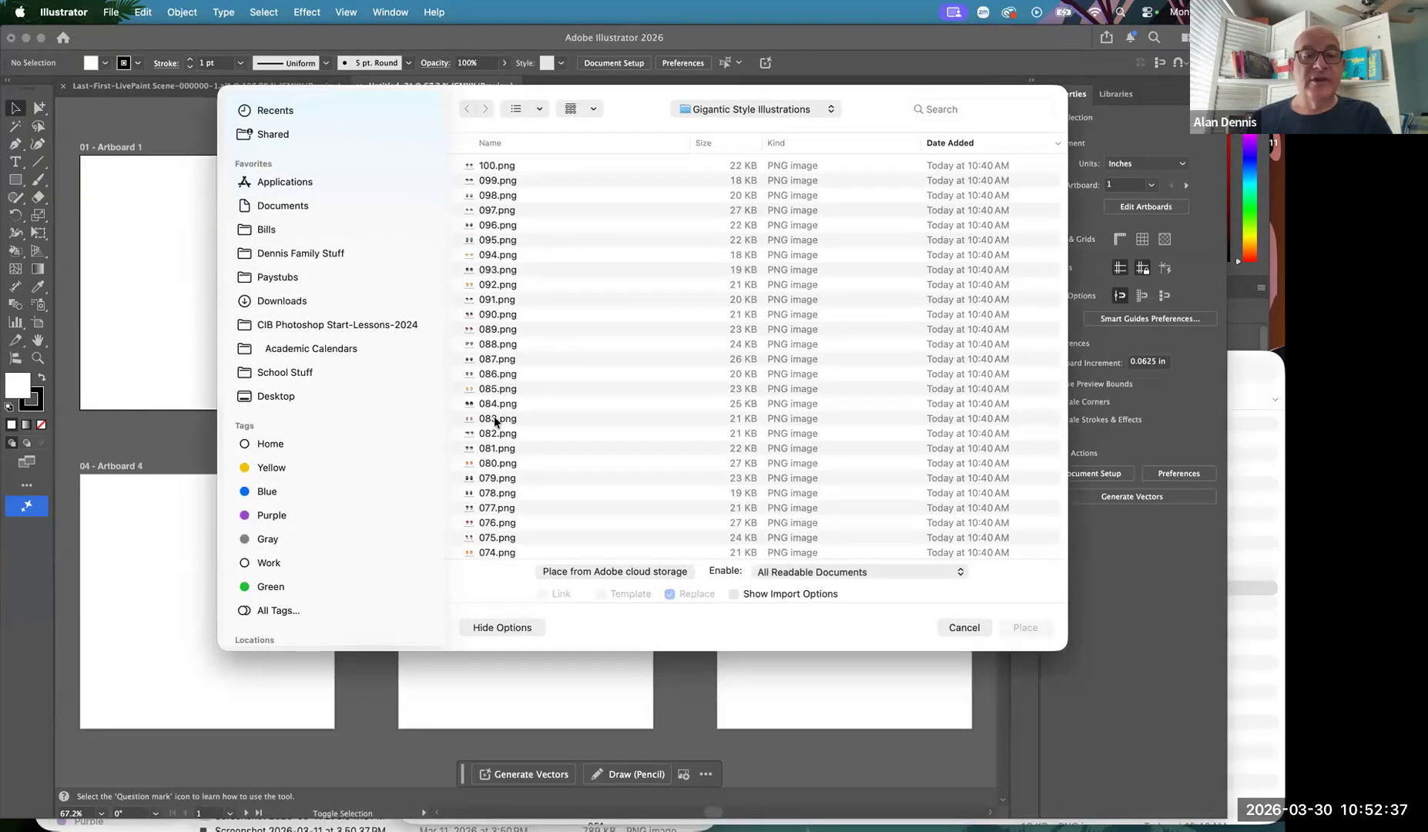
click(495, 477)
key(space)
key(space)
key(space)
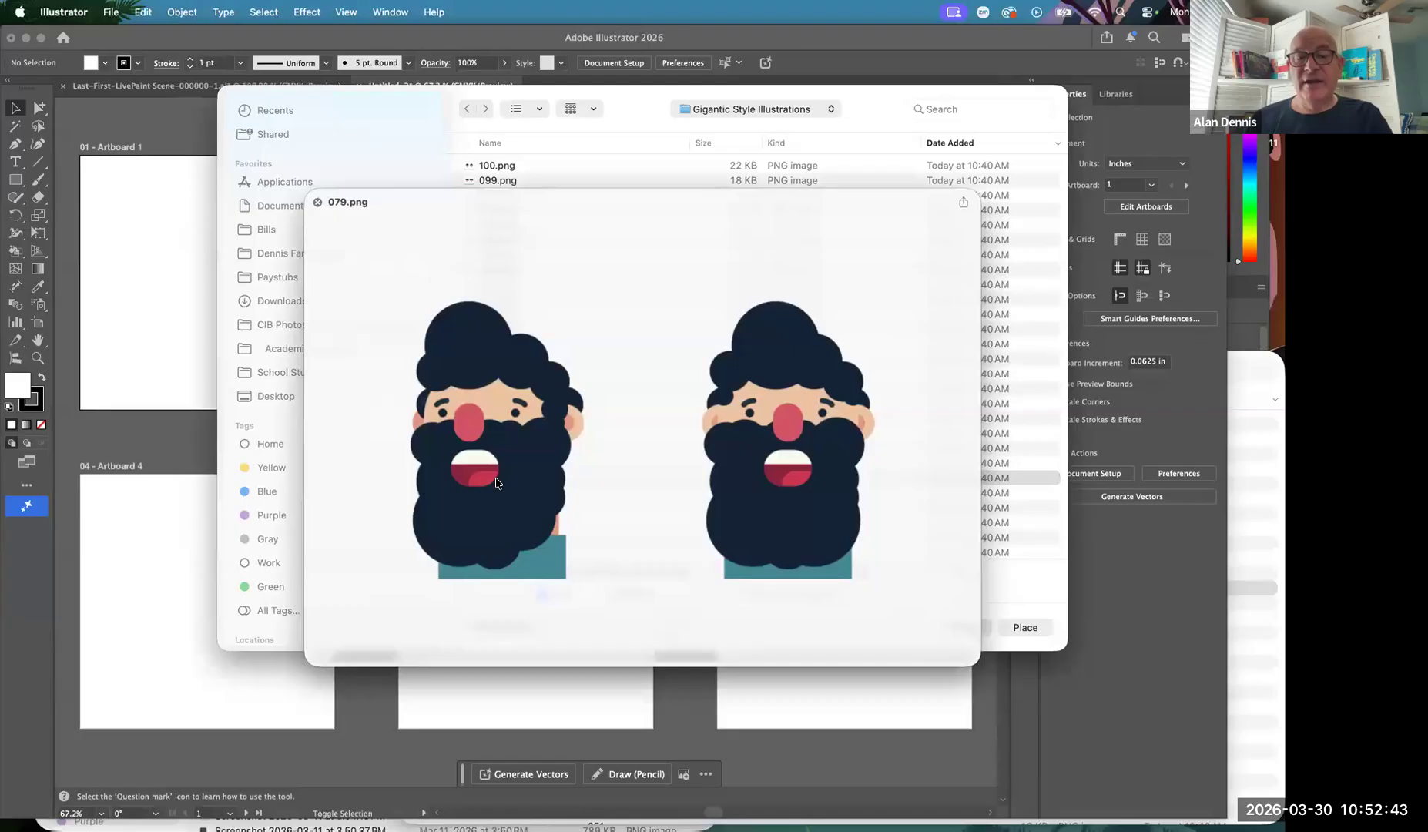
key(space)
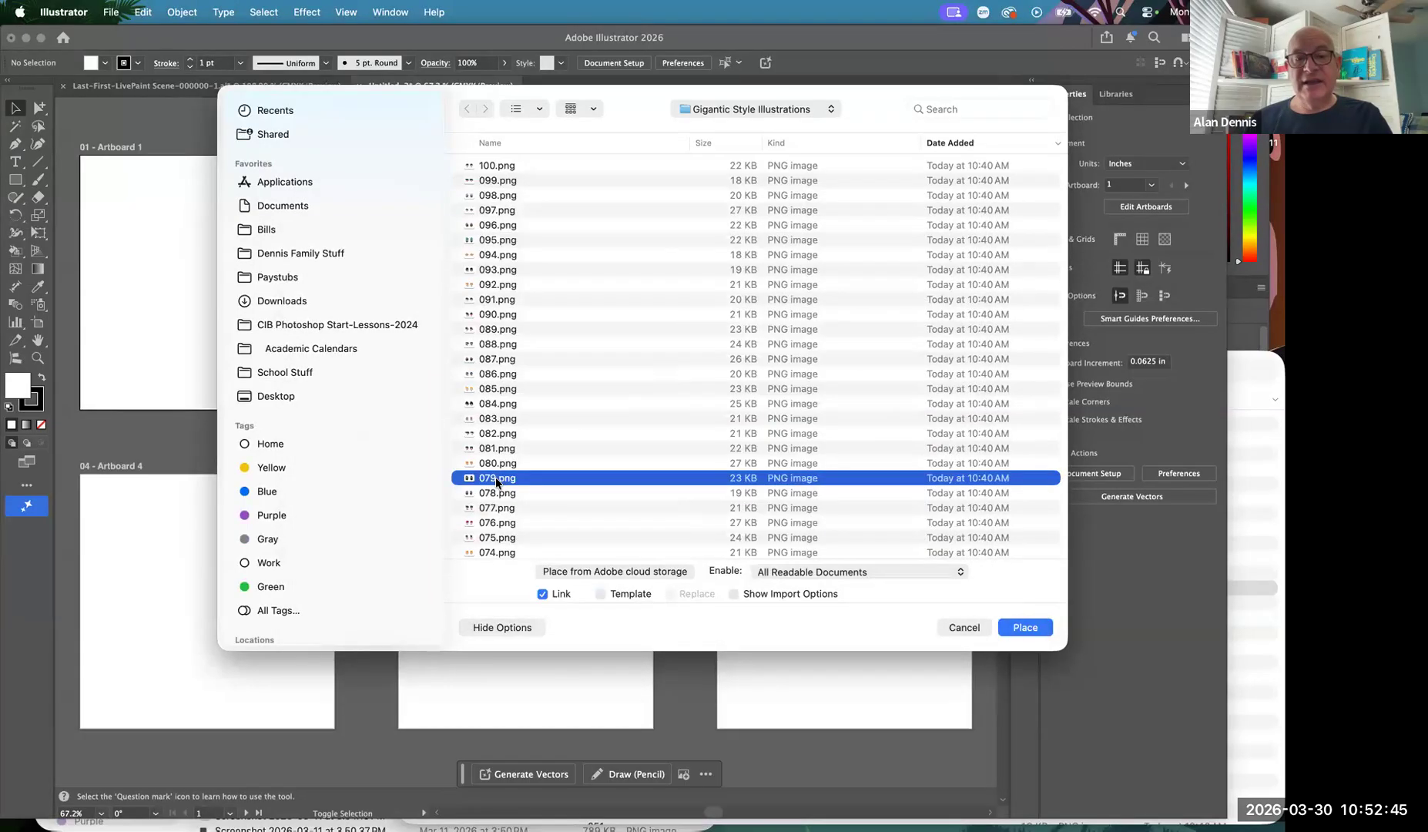
key(space)
key(Up)
key(Up)
key(Up)
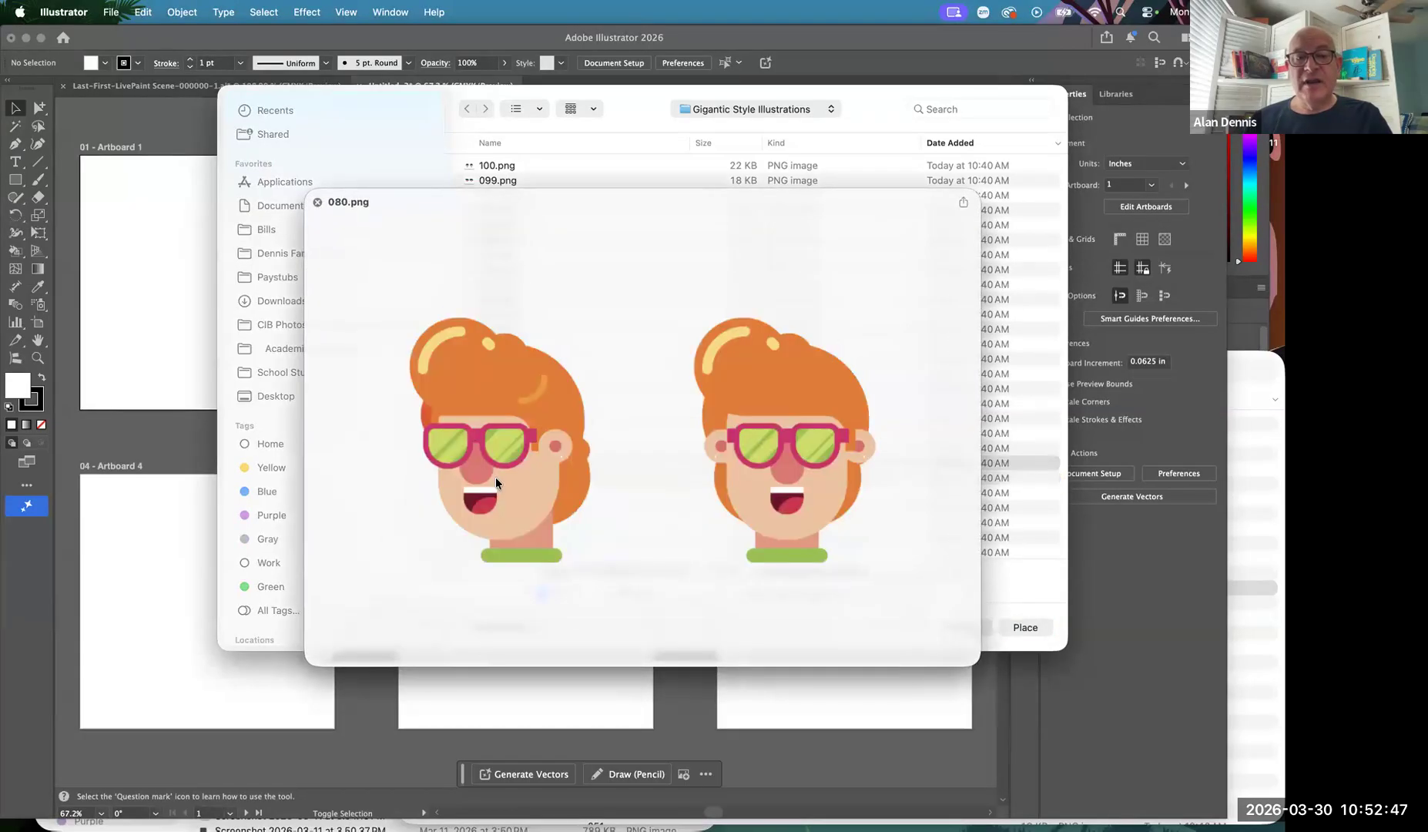
key(Up)
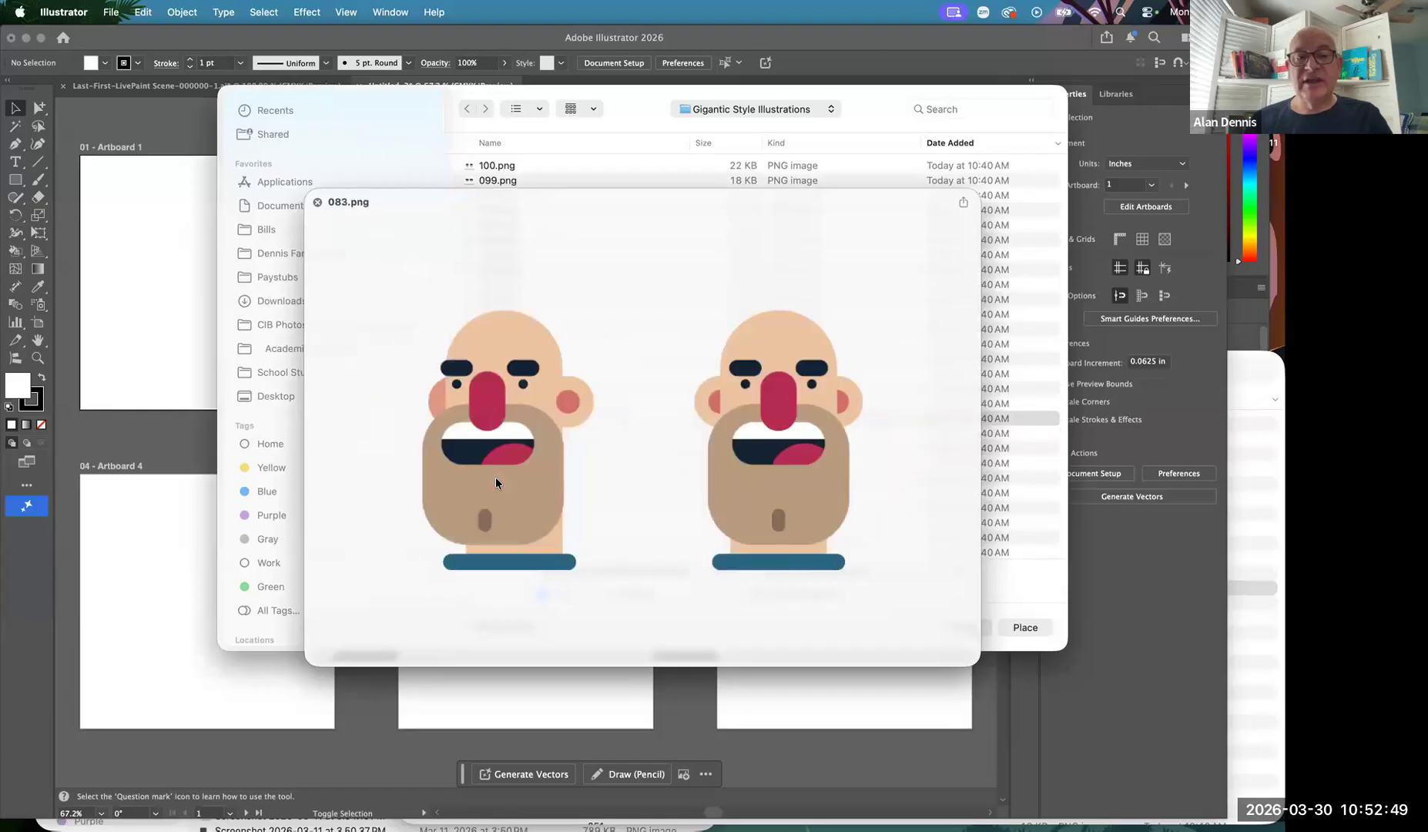
key(space)
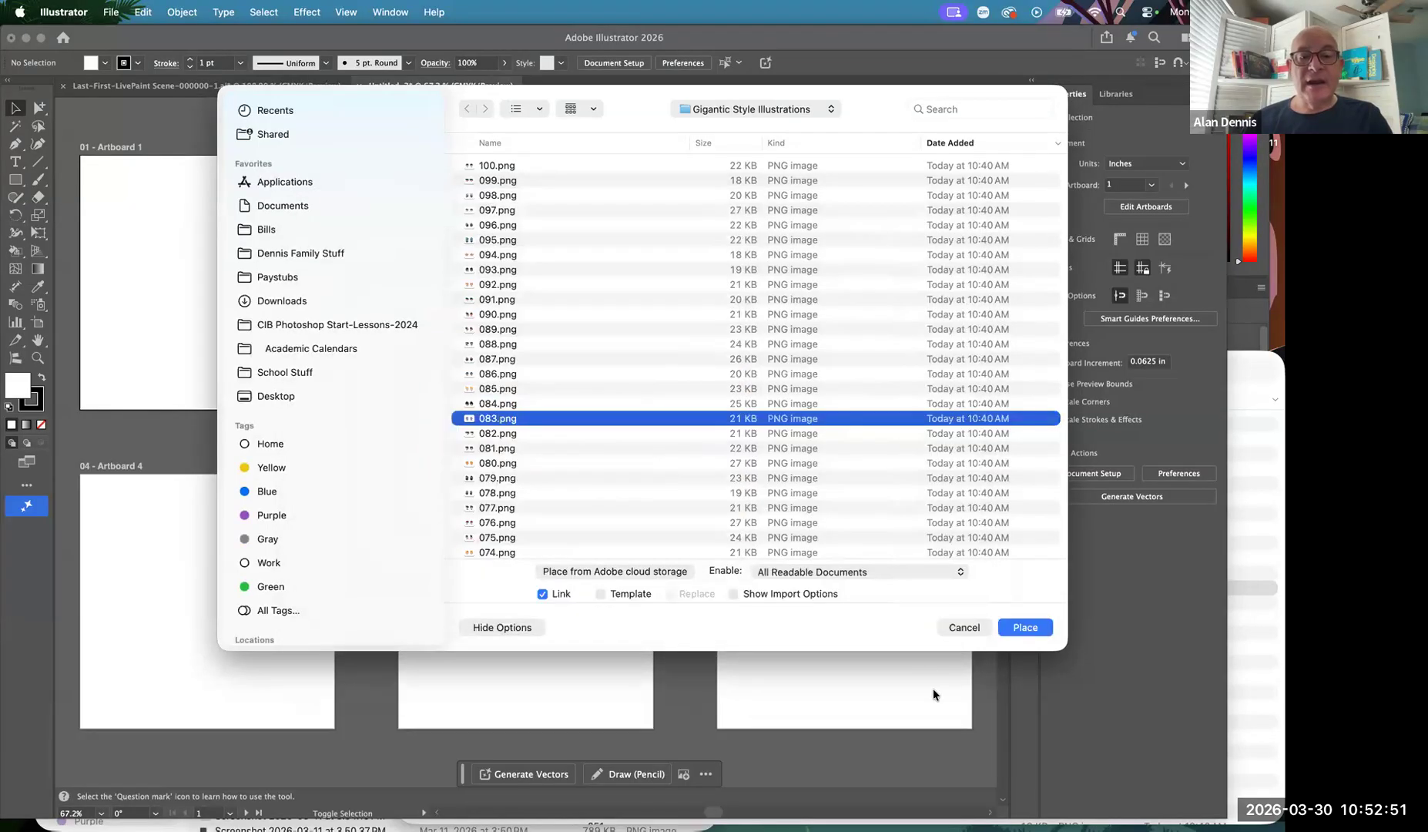
Place 083.png across the full width of Artboard 1, about 3.98 by 2.65 in, and center it vertically
click(1031, 626)
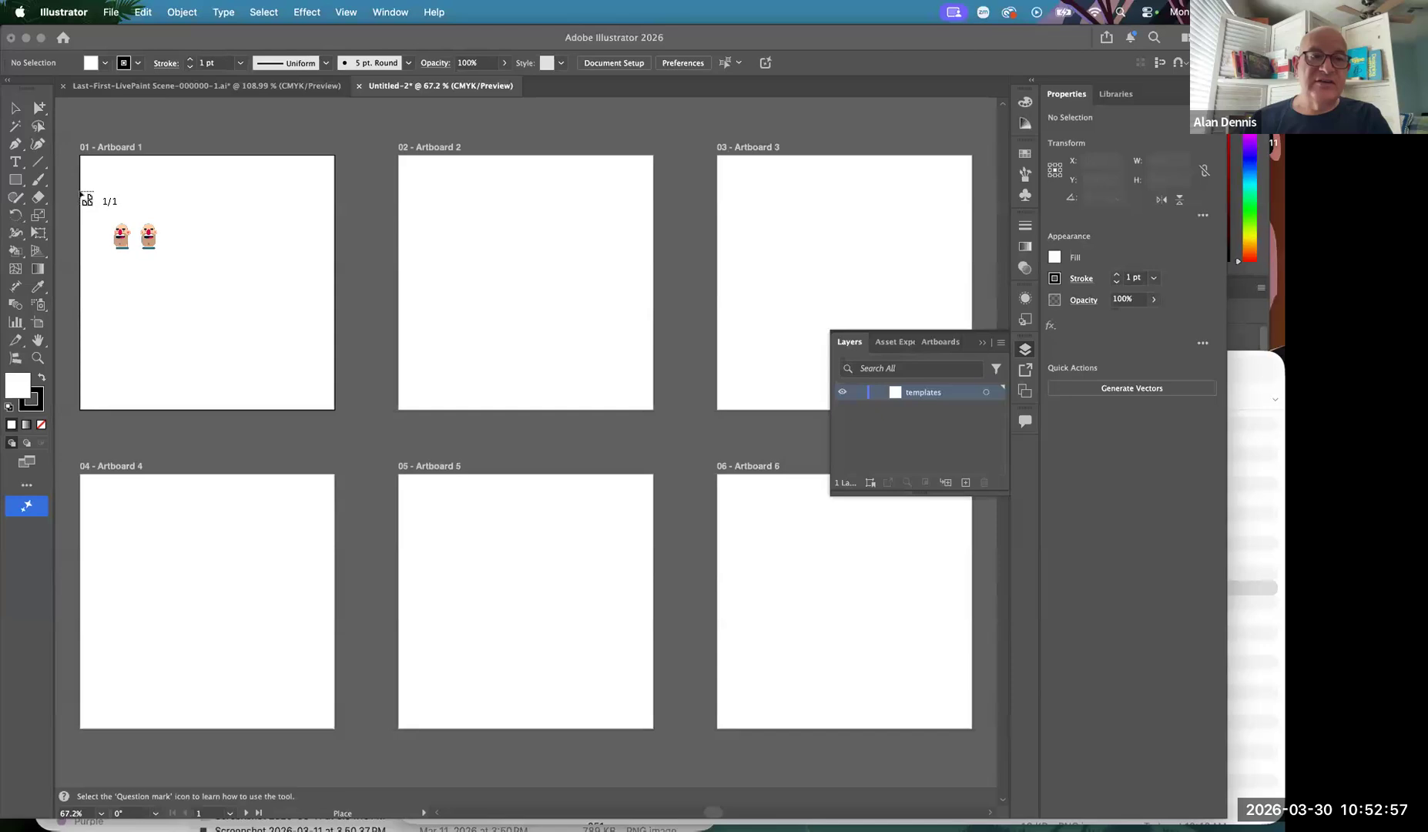
drag(232, 281, 334, 357)
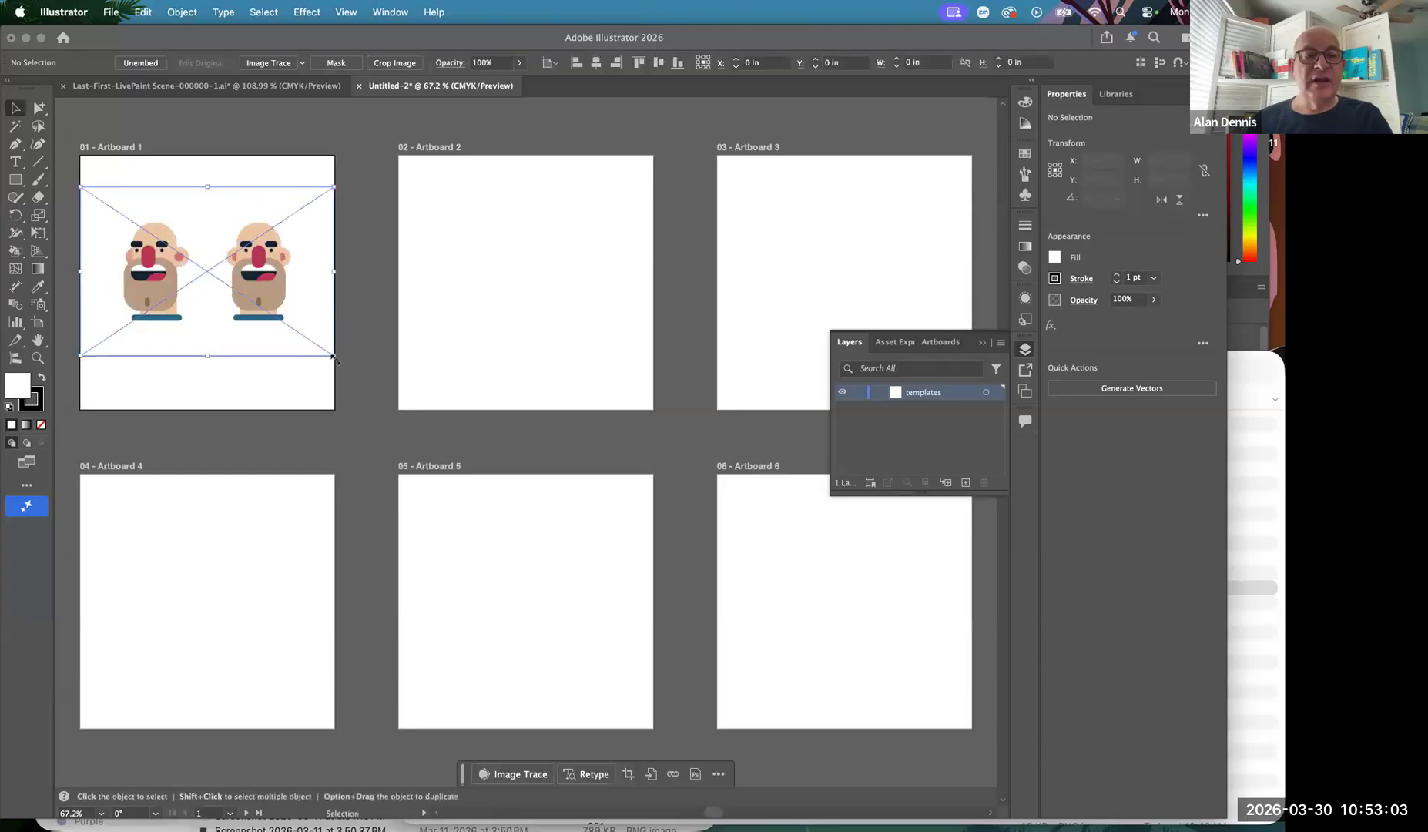
drag(219, 275, 220, 286)
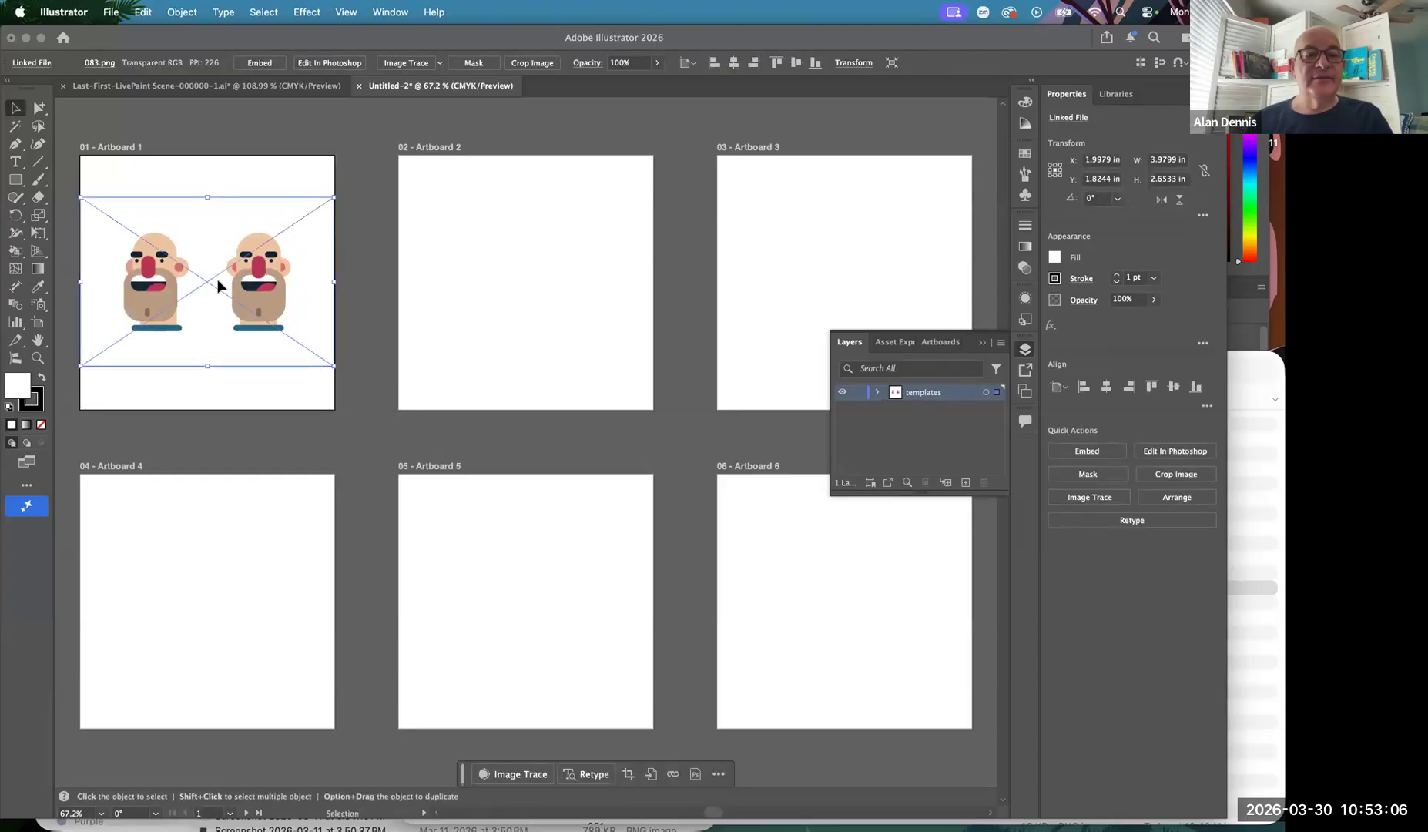
Activate Artboard 2, start placing a file from Gigantic Style Illustrations, and select 100.png after previewing it
click(490, 299)
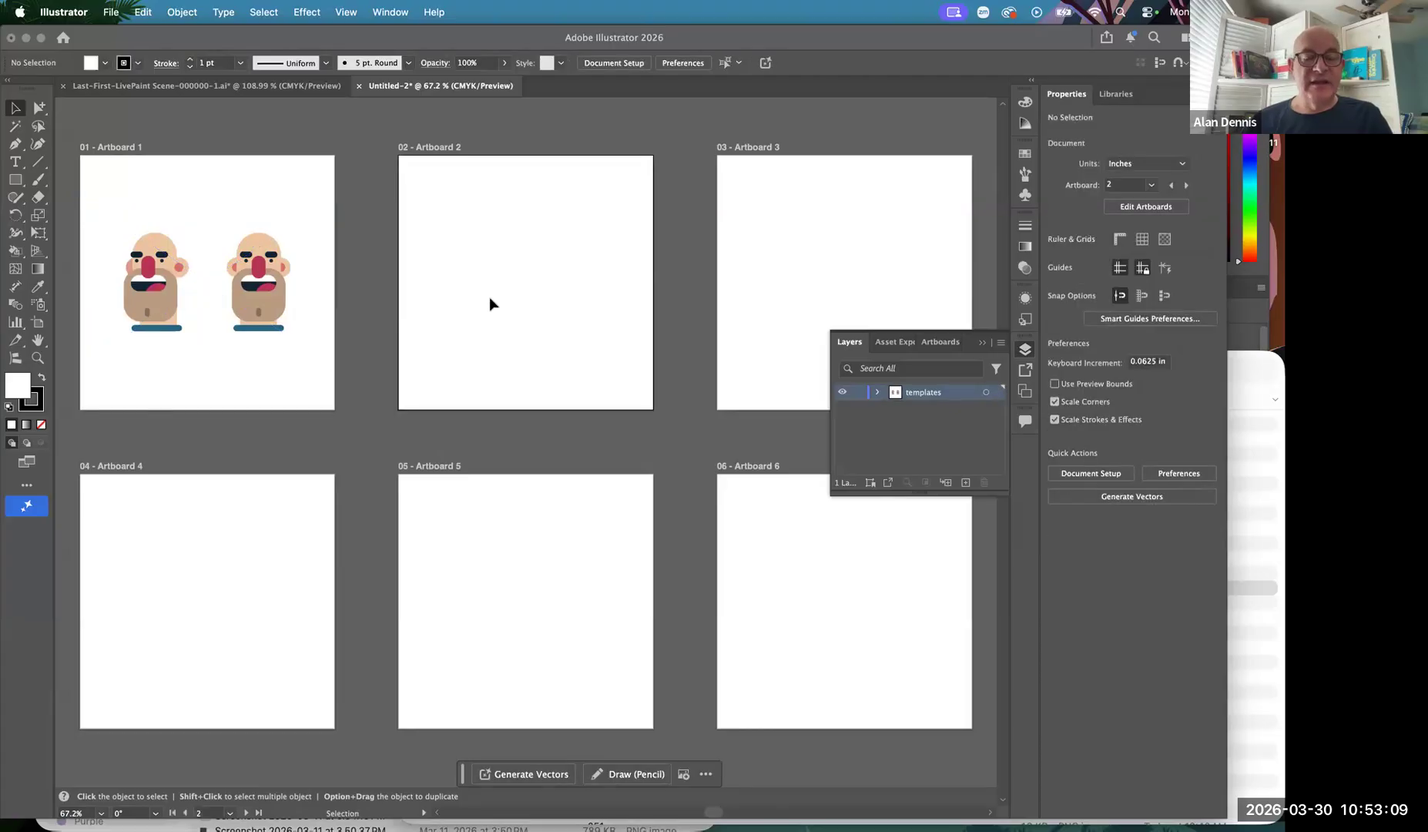
key(shift+super+p)
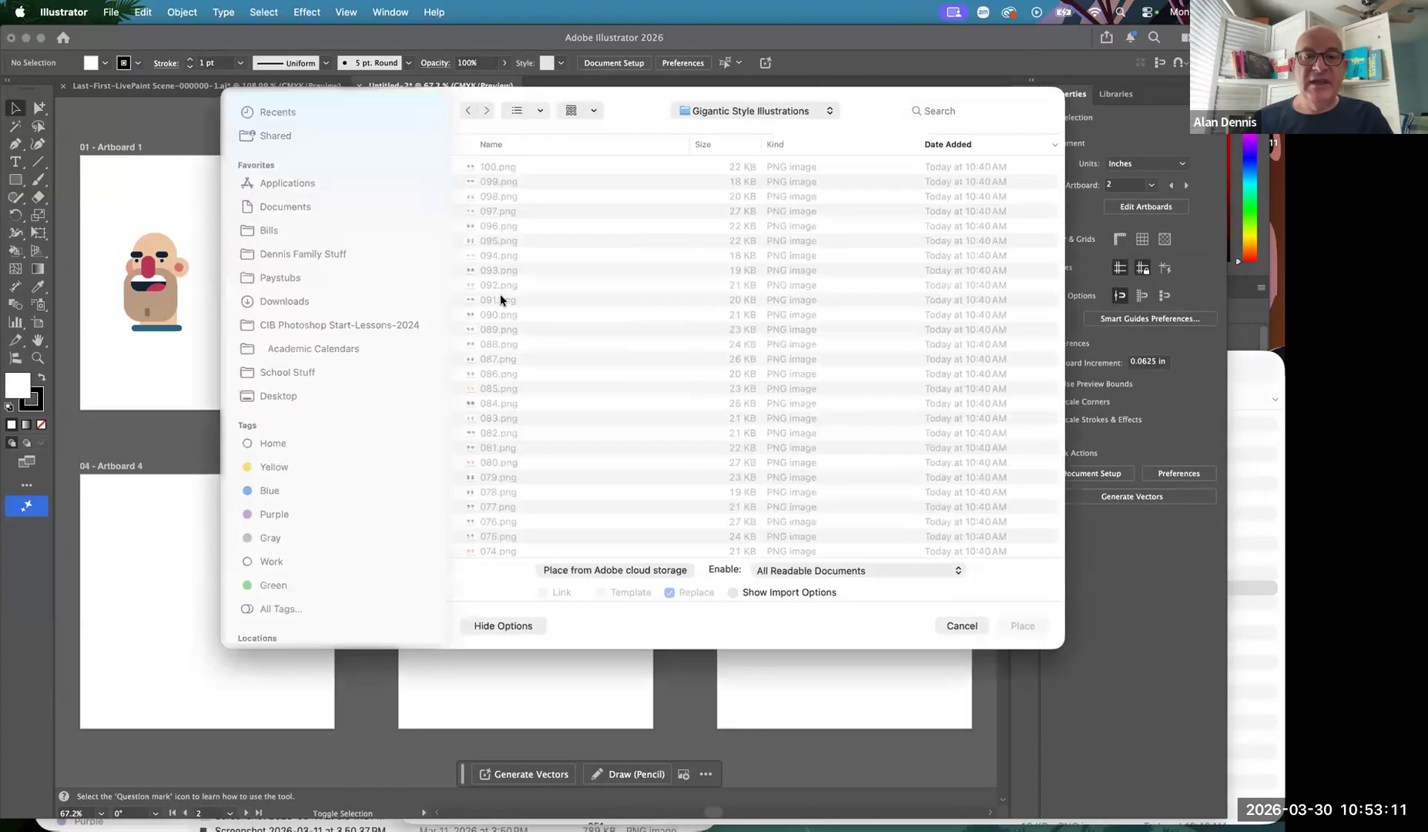
click(505, 193)
key(space)
key(space)
click(500, 168)
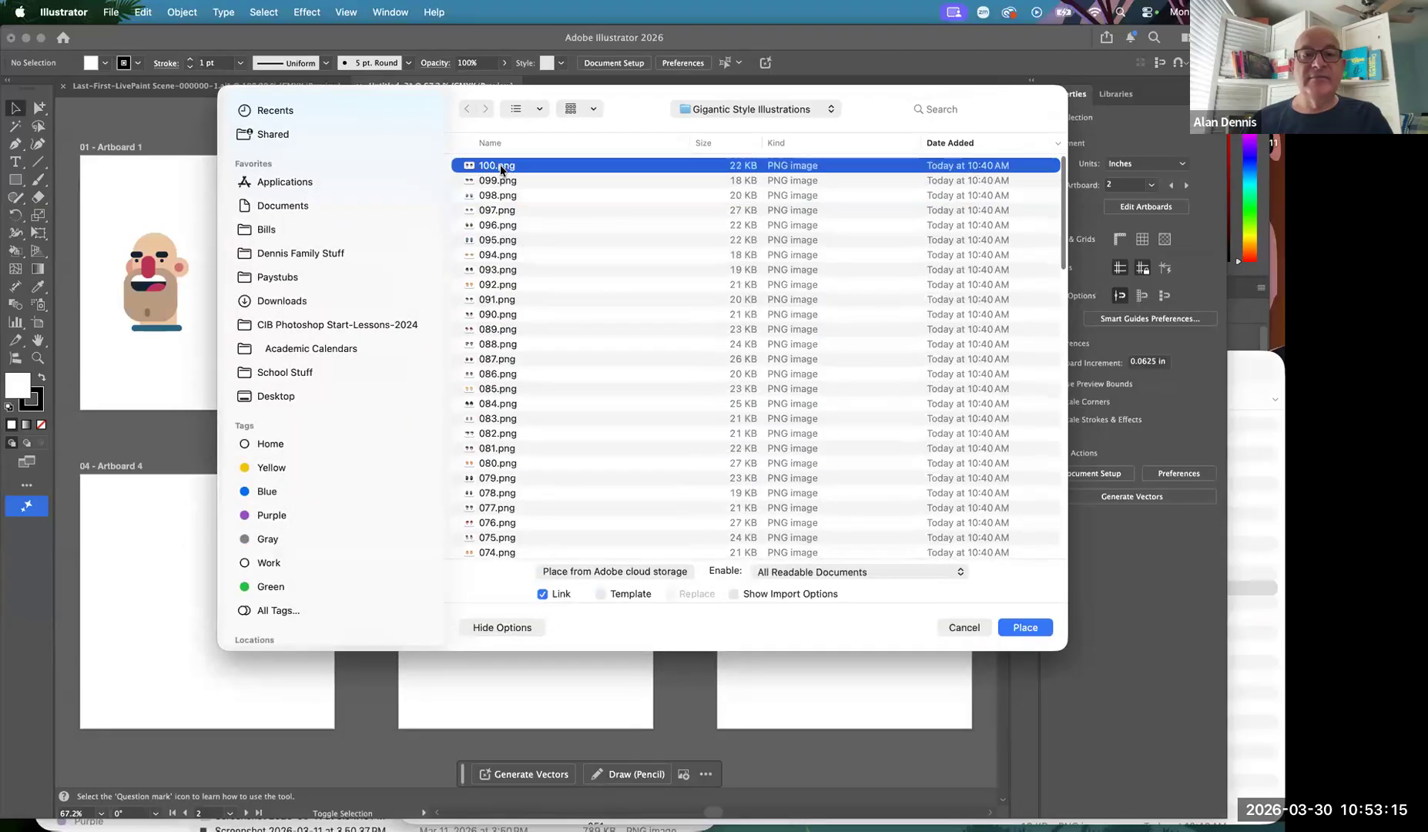
key(space)
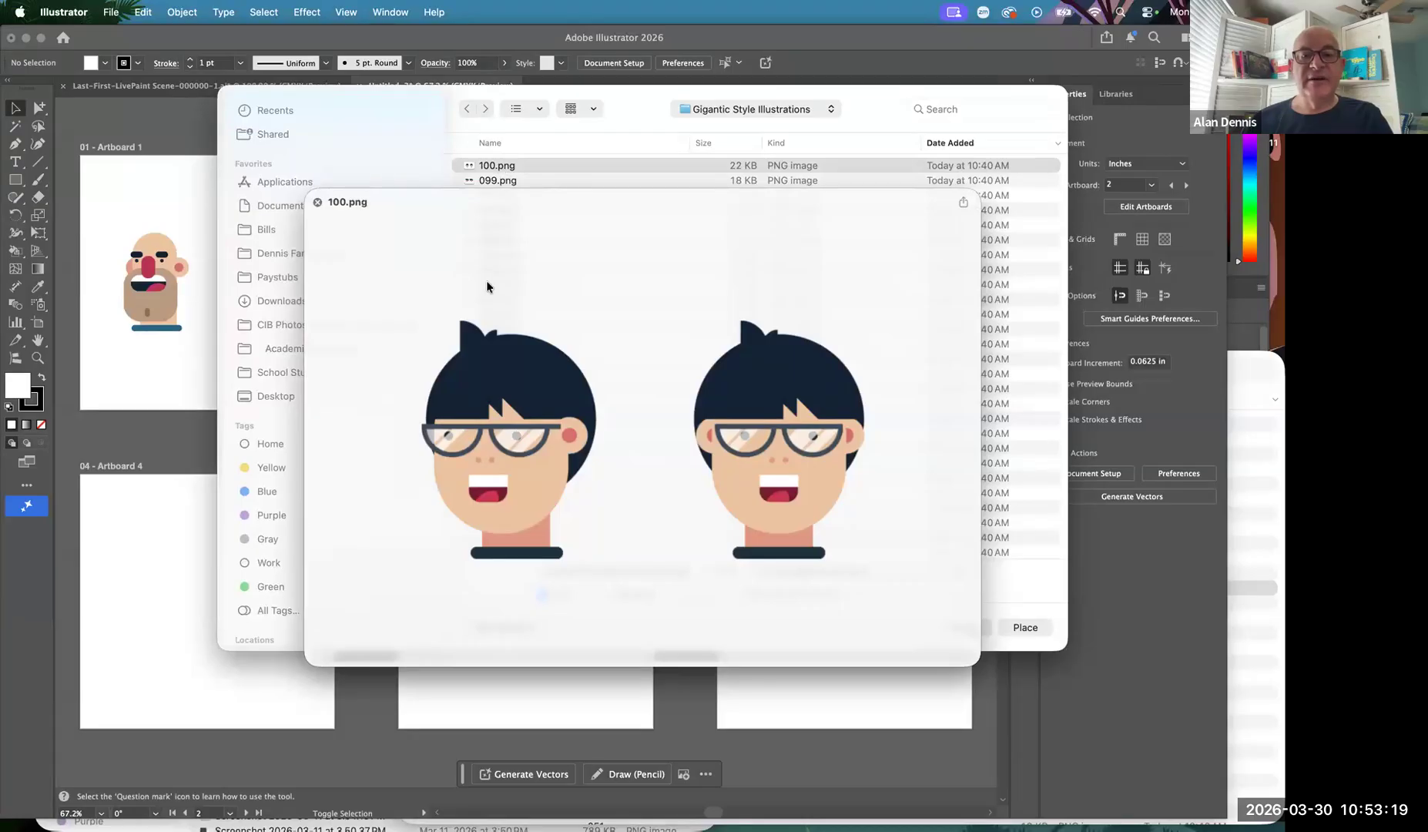
key(space)
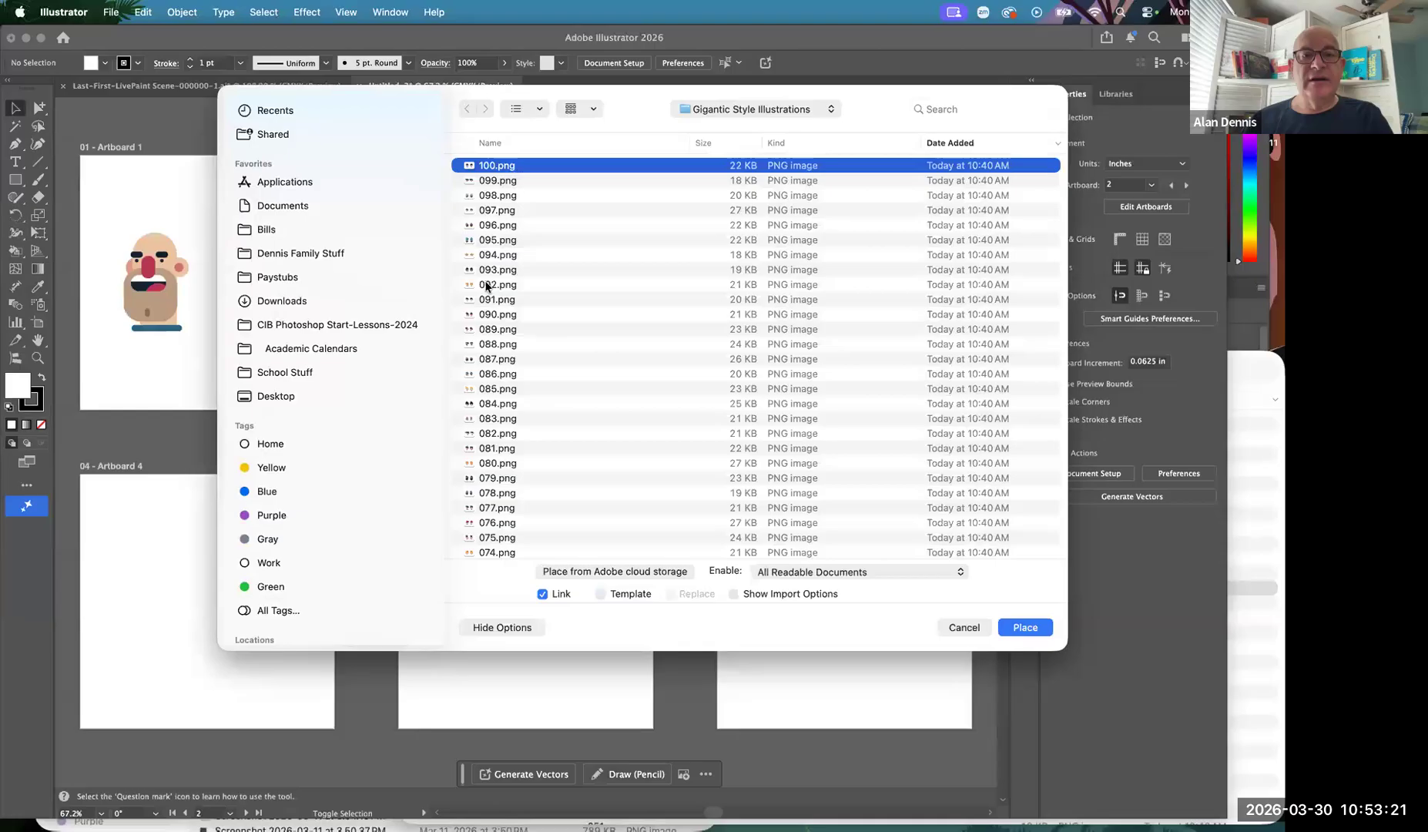
key(space)
key(space)
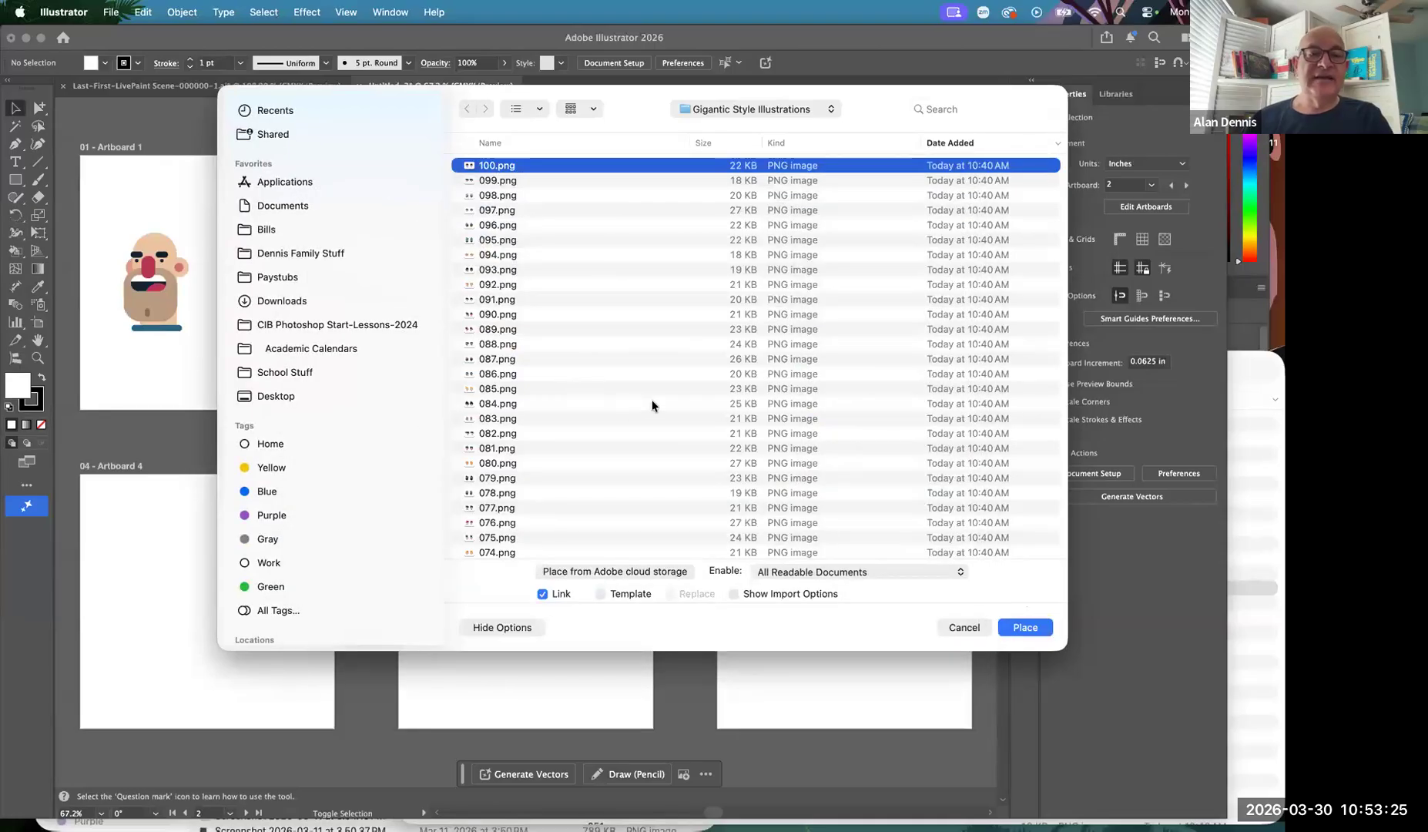
Place 100.png across the full width of Artboard 2 and center it vertically
click(1021, 624)
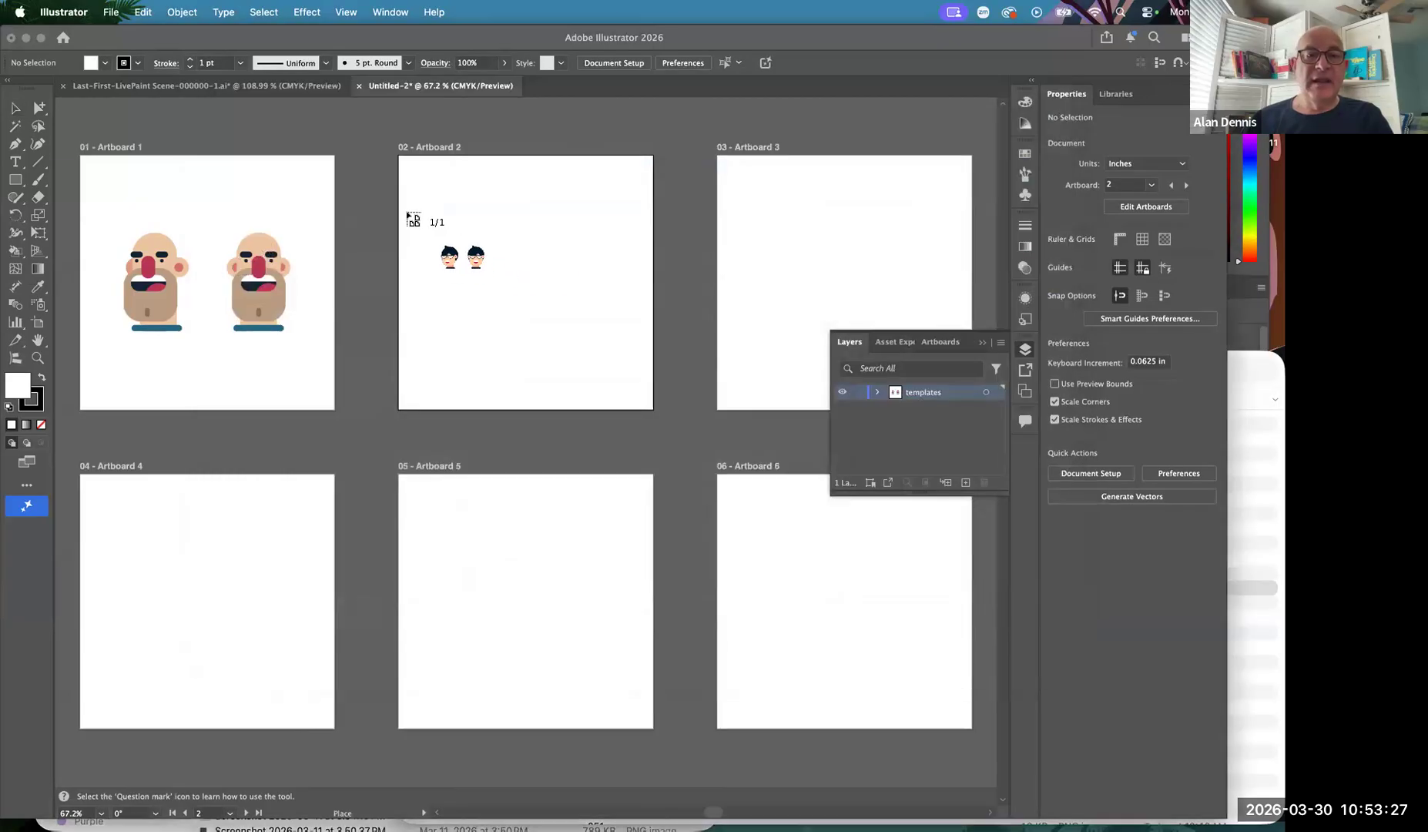
drag(401, 199, 652, 363)
mouse_move(541, 253)
mouse_down()
mouse_move(555, 262)
mouse_move(542, 252)
mouse_up()
Activate Artboard 3, start placing another file, and select 007.png near the end of the list after previewing it
click(769, 259)
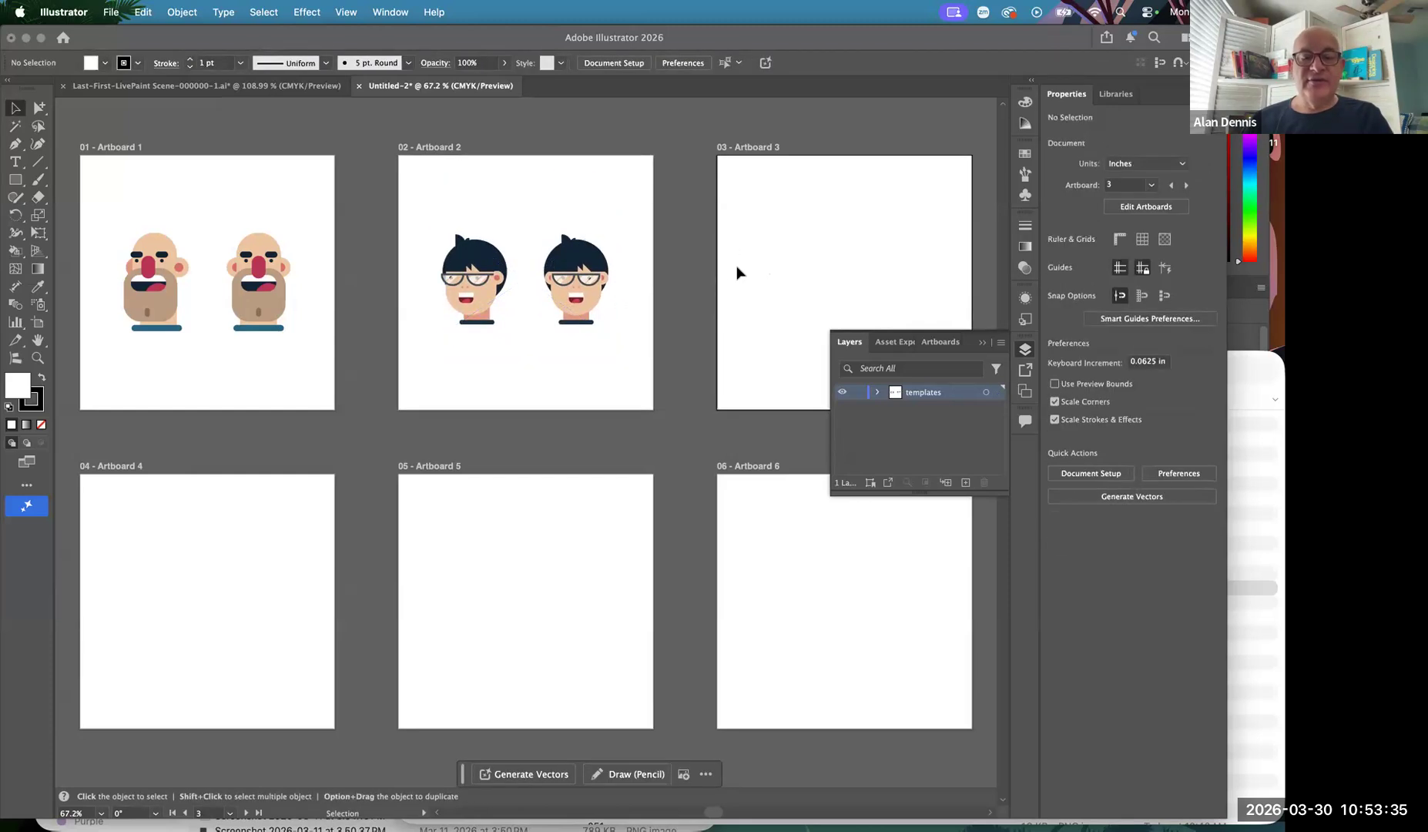
key(super+shift+p)
scroll(595, 426, down, 10)
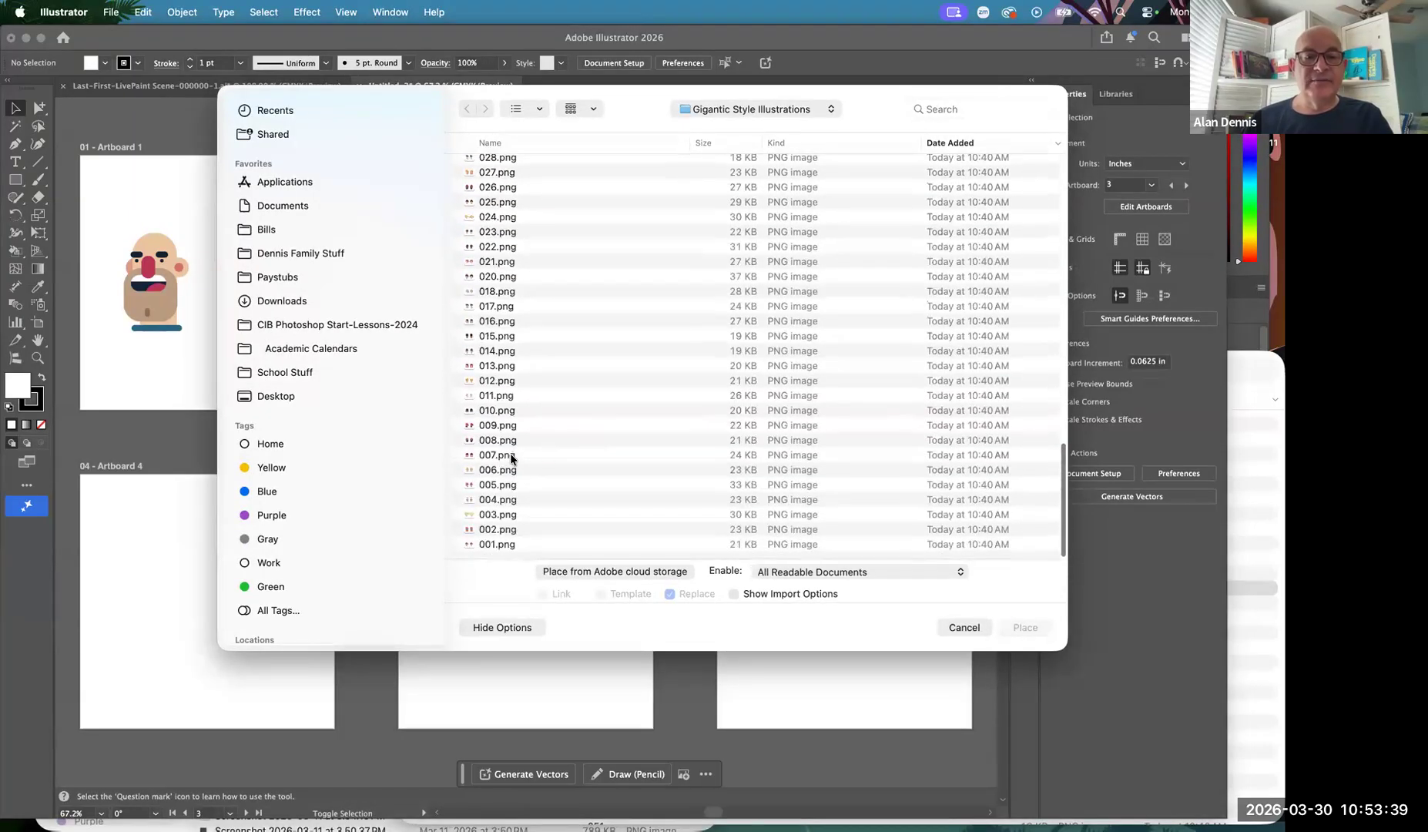
click(509, 454)
key(space)
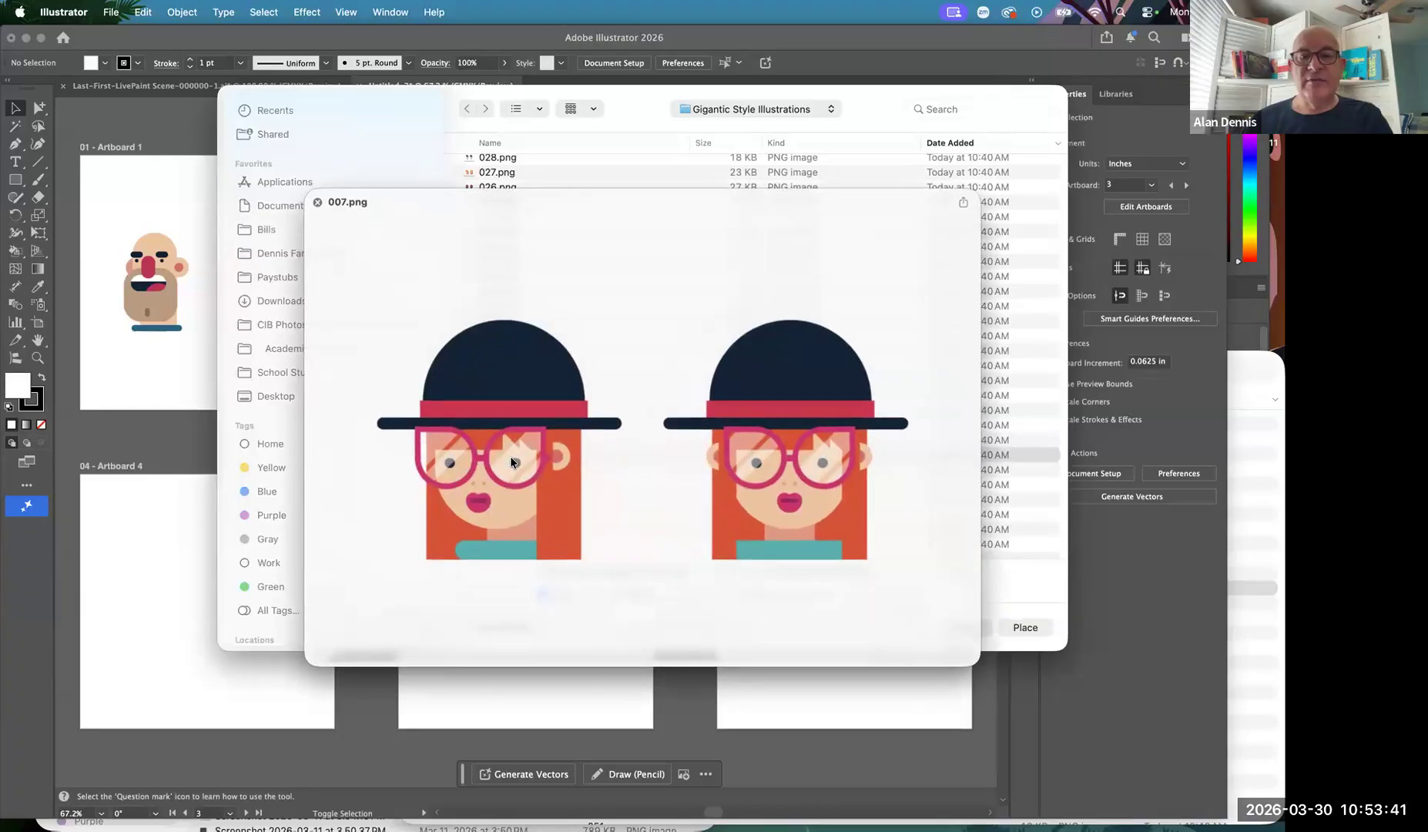
key(space)
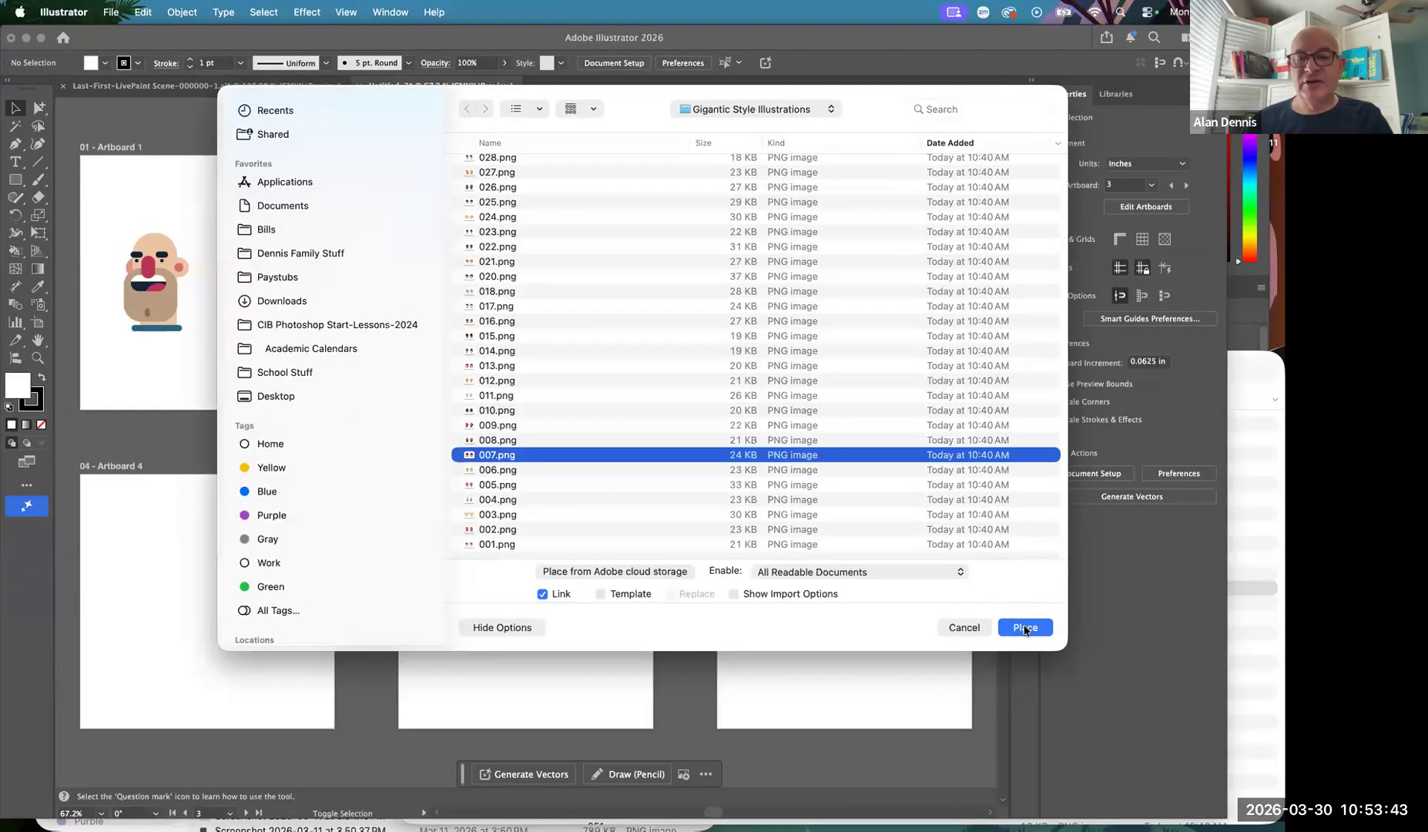
Place 007.png across the full width of Artboard 3, about 3.99 by 2.66 in, and center it vertically
key(Return)
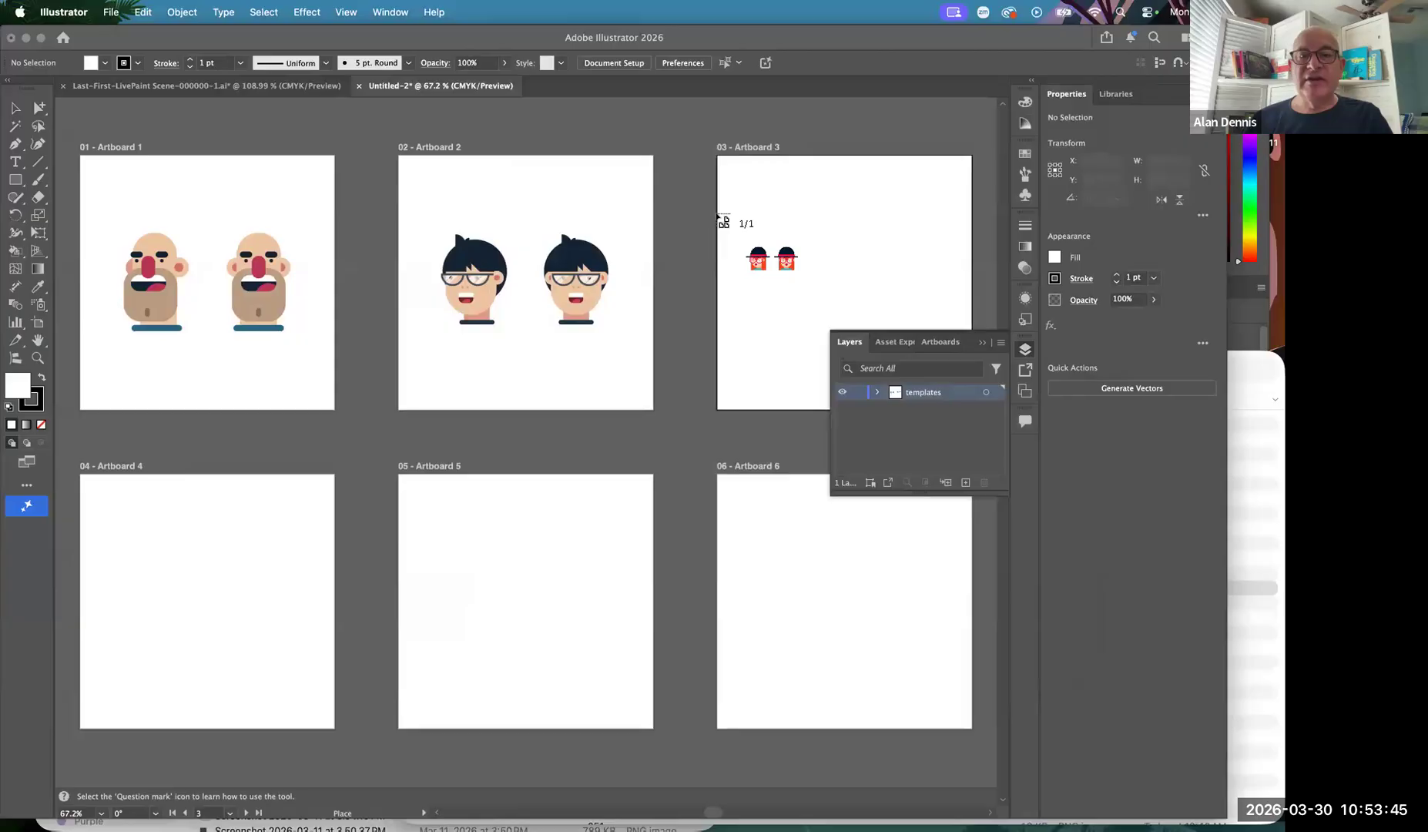
drag(717, 210, 972, 389)
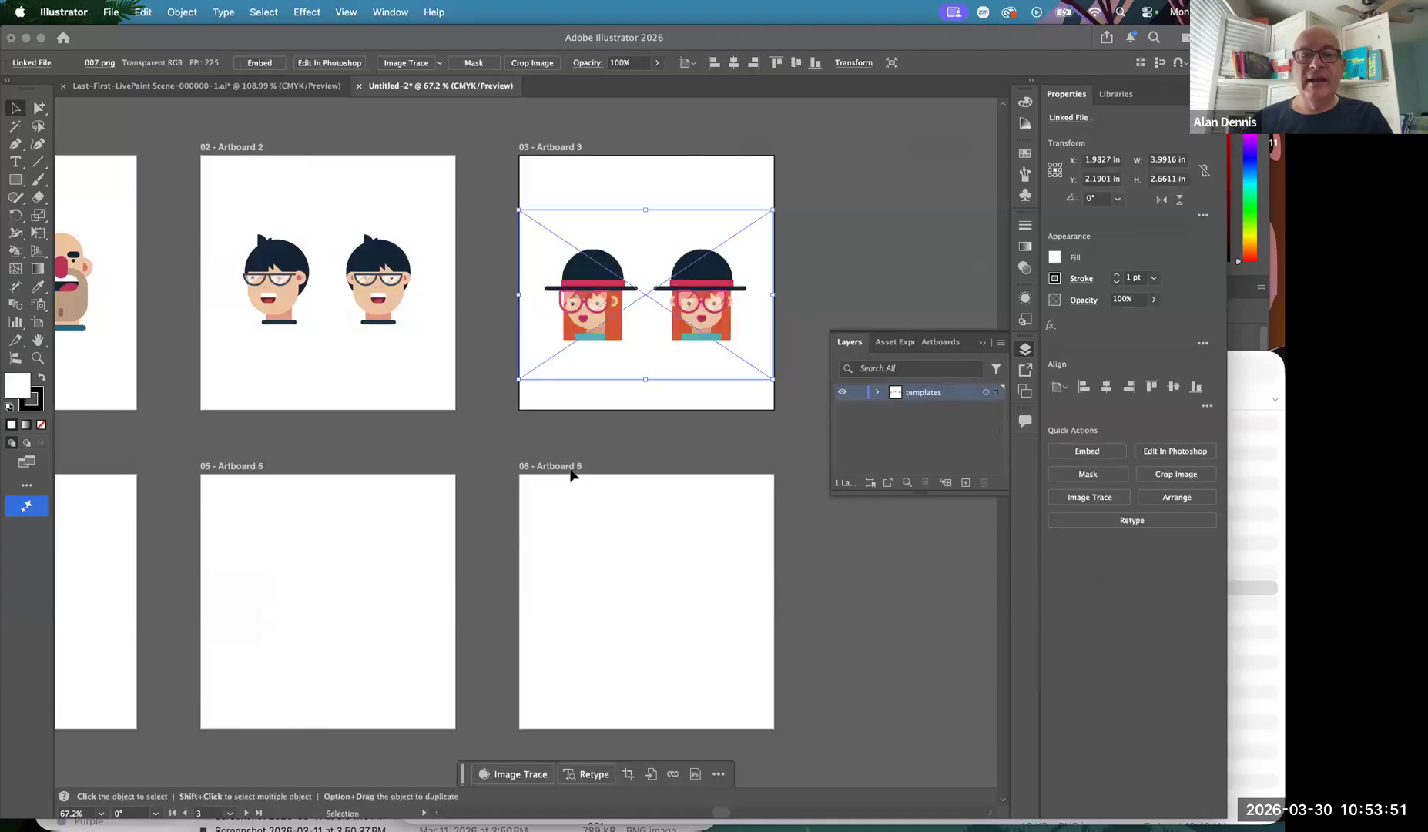
drag(644, 306, 642, 293)
Activate Artboard 4, start placing another file, and preview 092.png
scroll(398, 419, down, 5)
scroll(398, 418, left, 8)
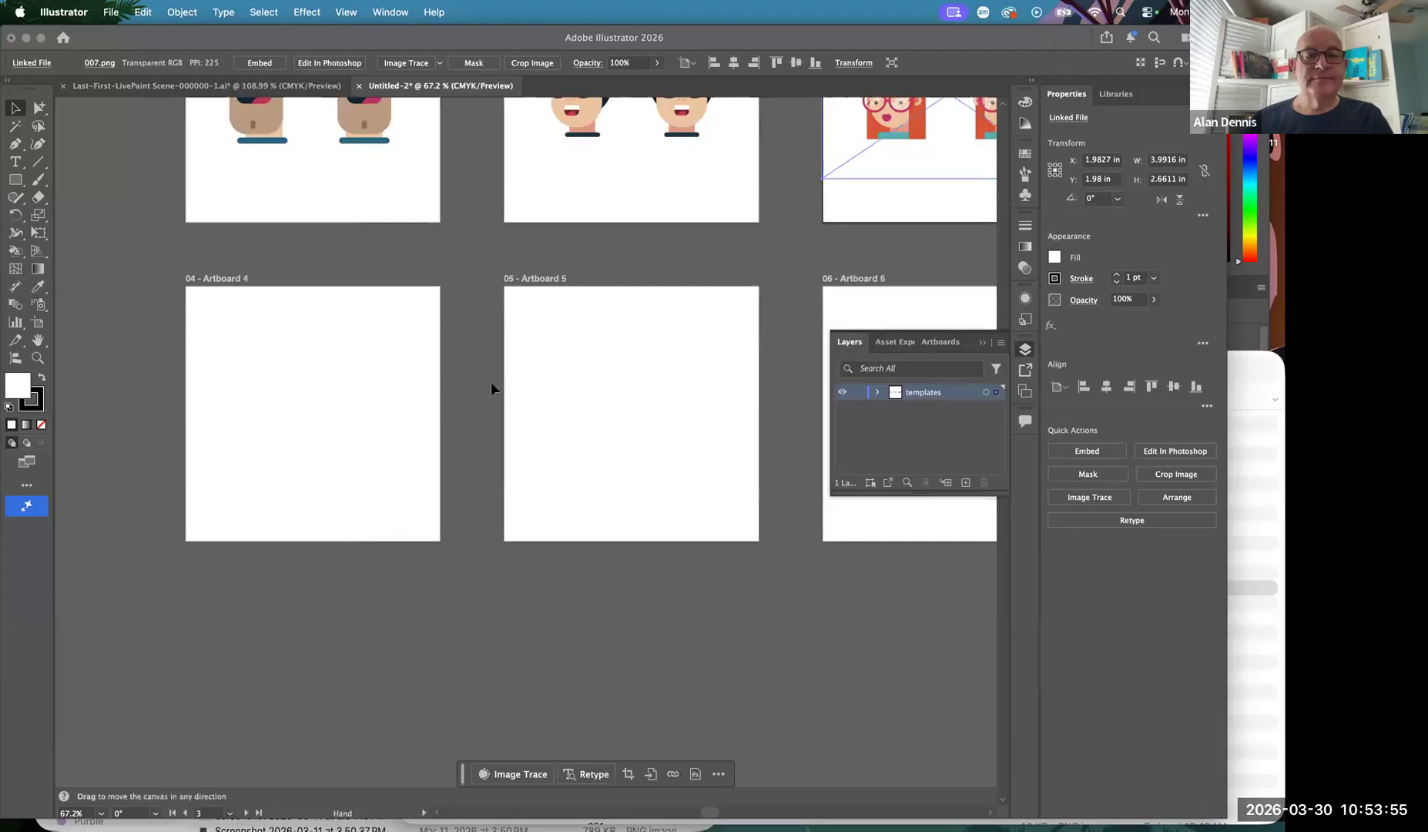
click(424, 405)
key(super+shift+p)
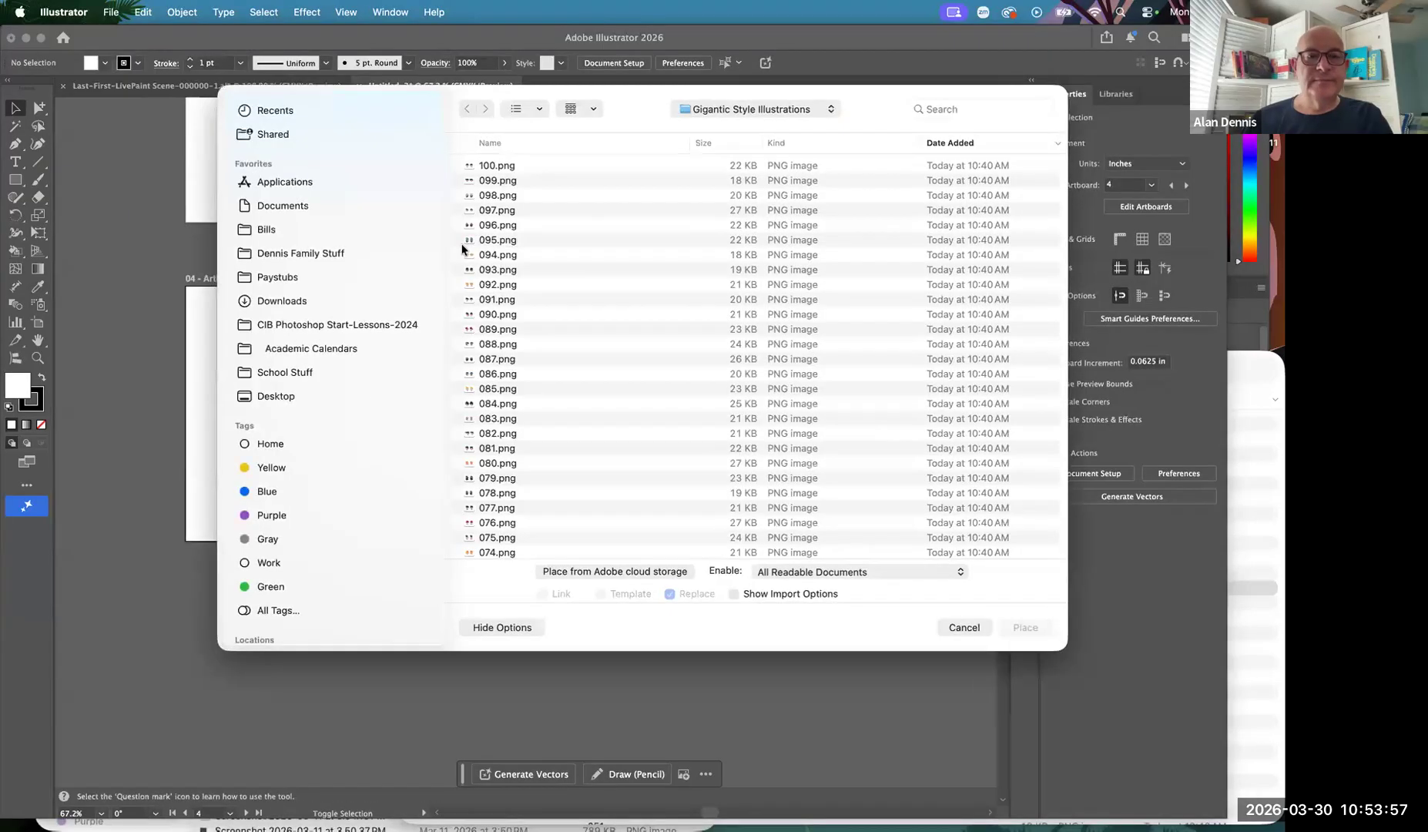
click(501, 283)
key(space)
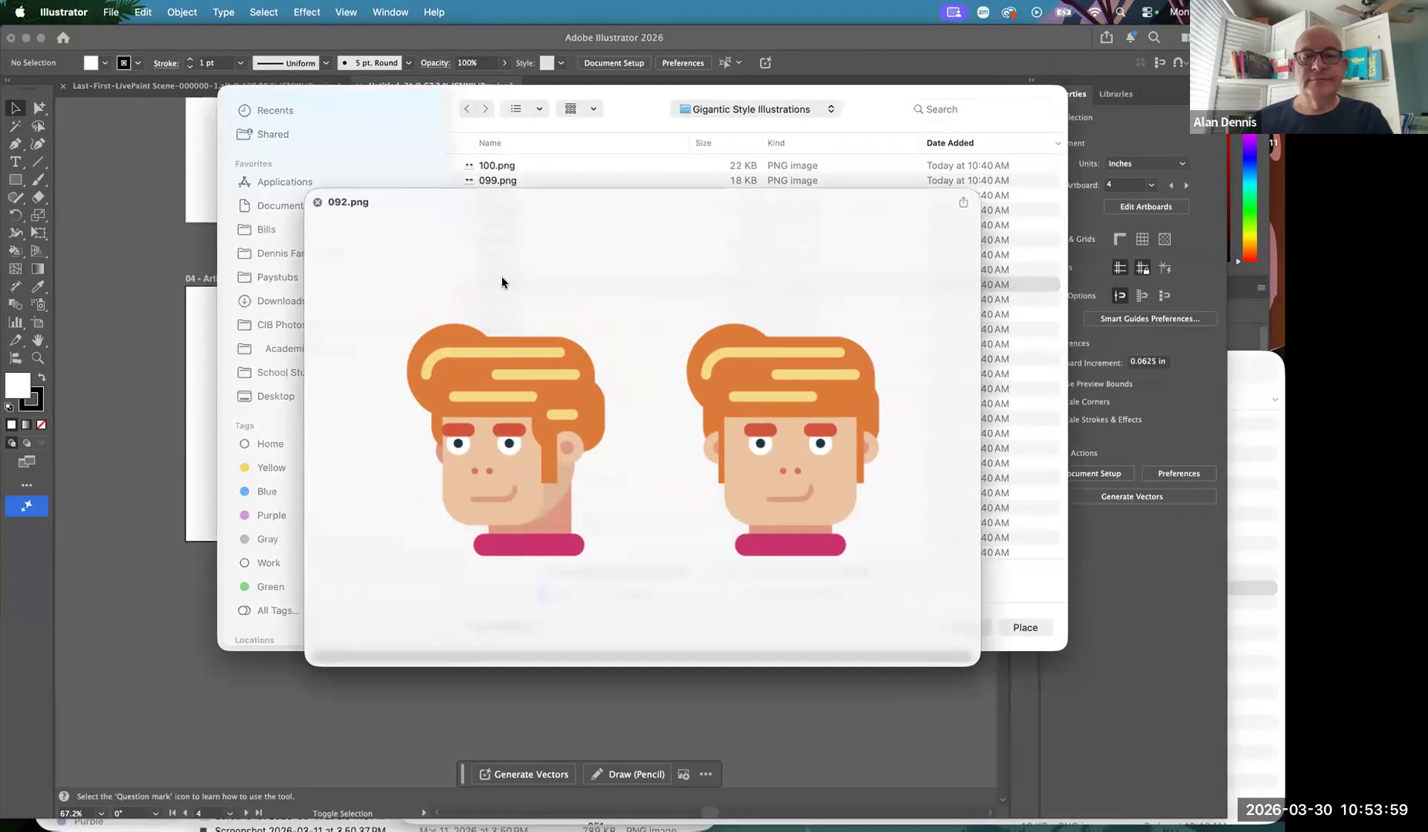
key(space)
Preview 093.png and place it across the full width of Artboard 4
click(500, 269)
key(space)
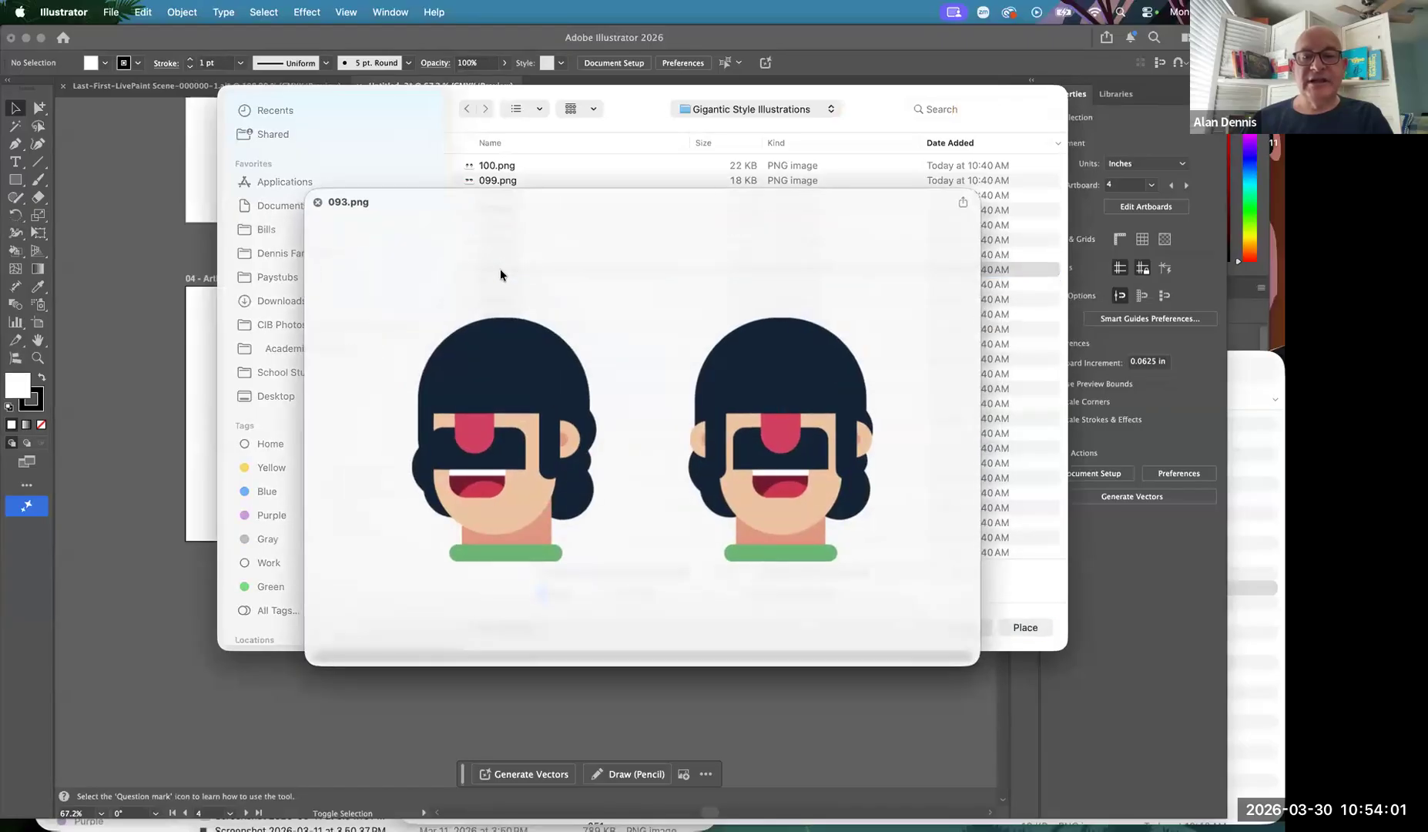
key(space)
click(1029, 626)
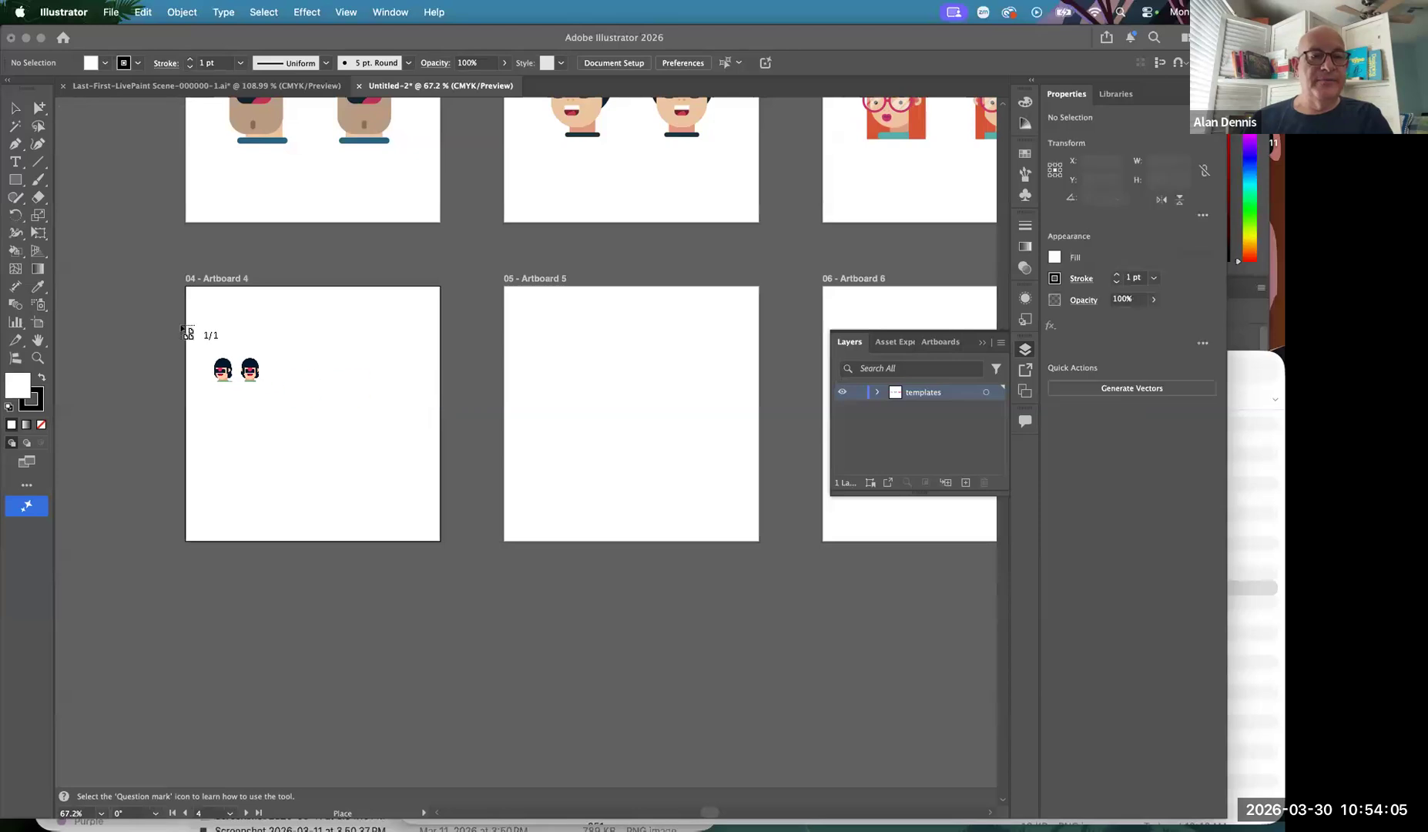
drag(356, 401, 485, 497)
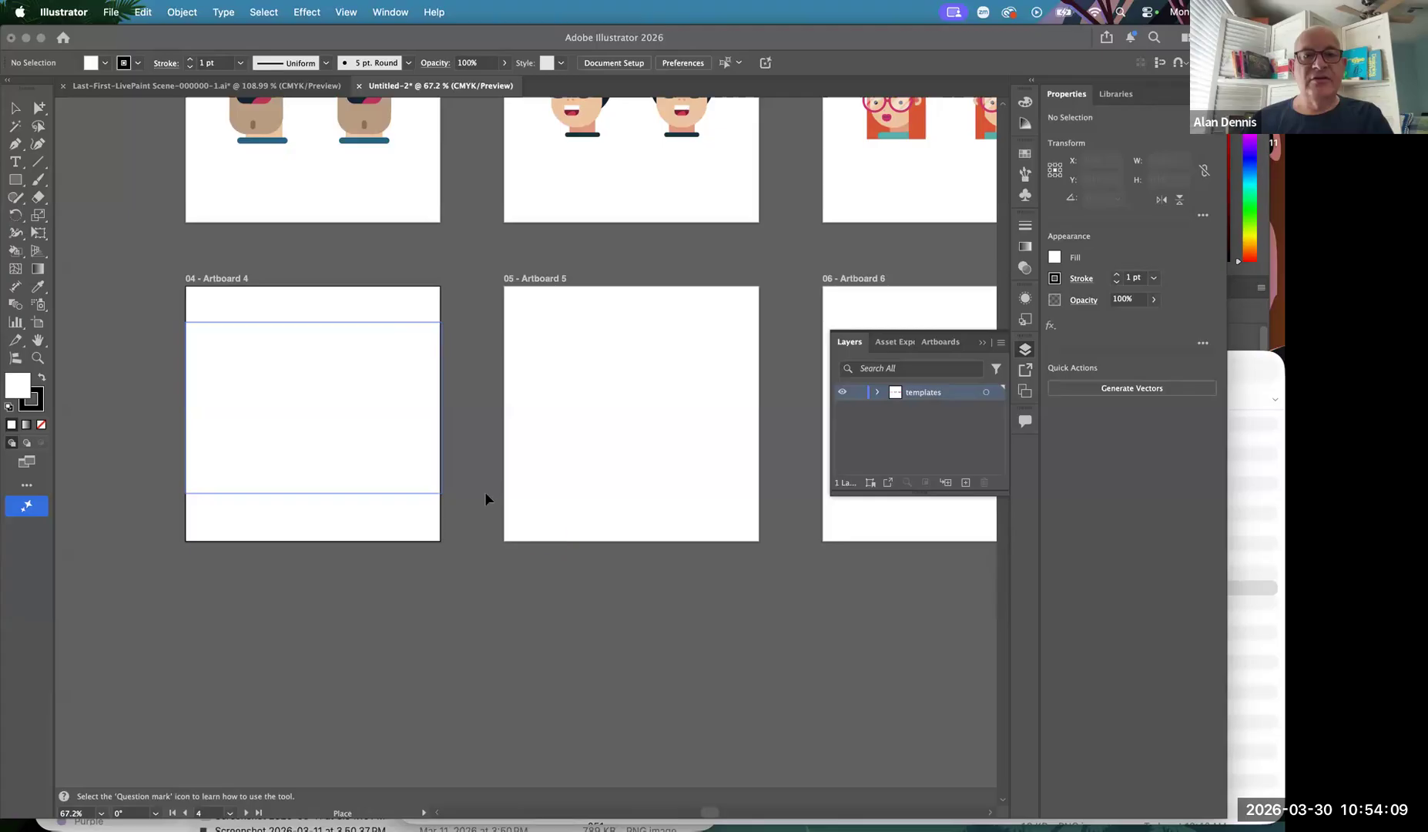
Activate Artboard 5, start placing another file, and preview 079.png
click(660, 359)
scroll(620, 372, up, 1)
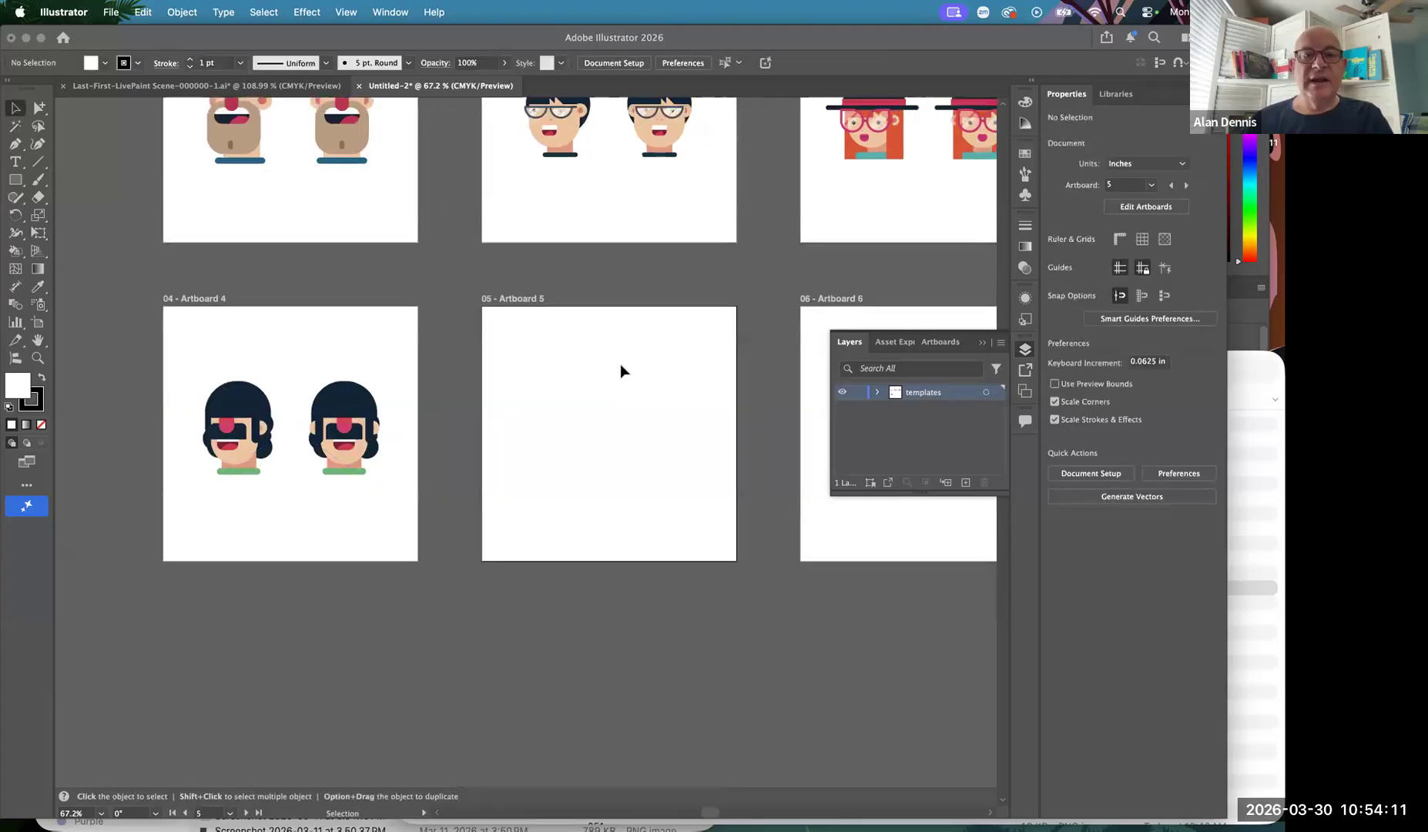
scroll(621, 370, right, 3)
scroll(621, 370, up, 1)
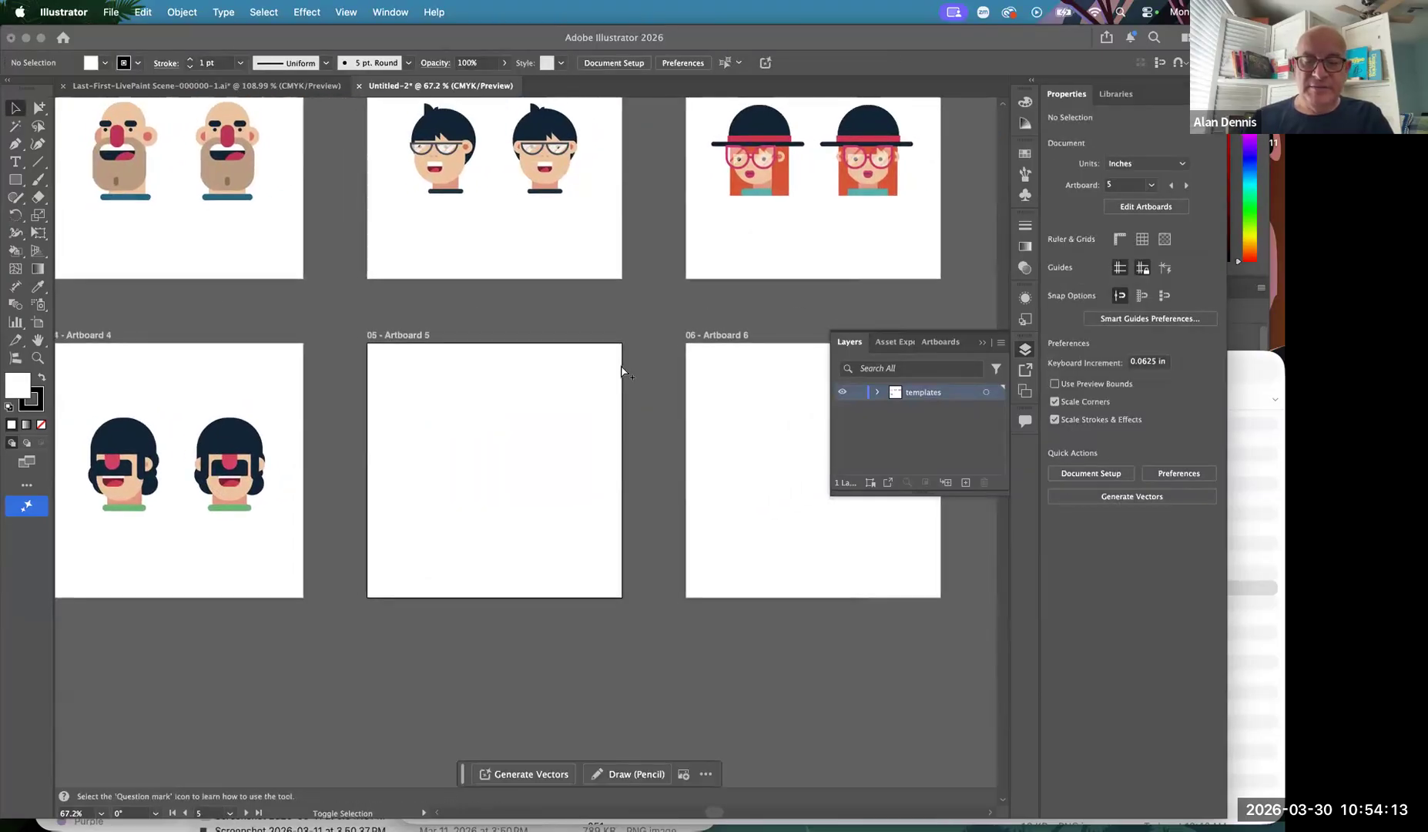
key(super+shift+p)
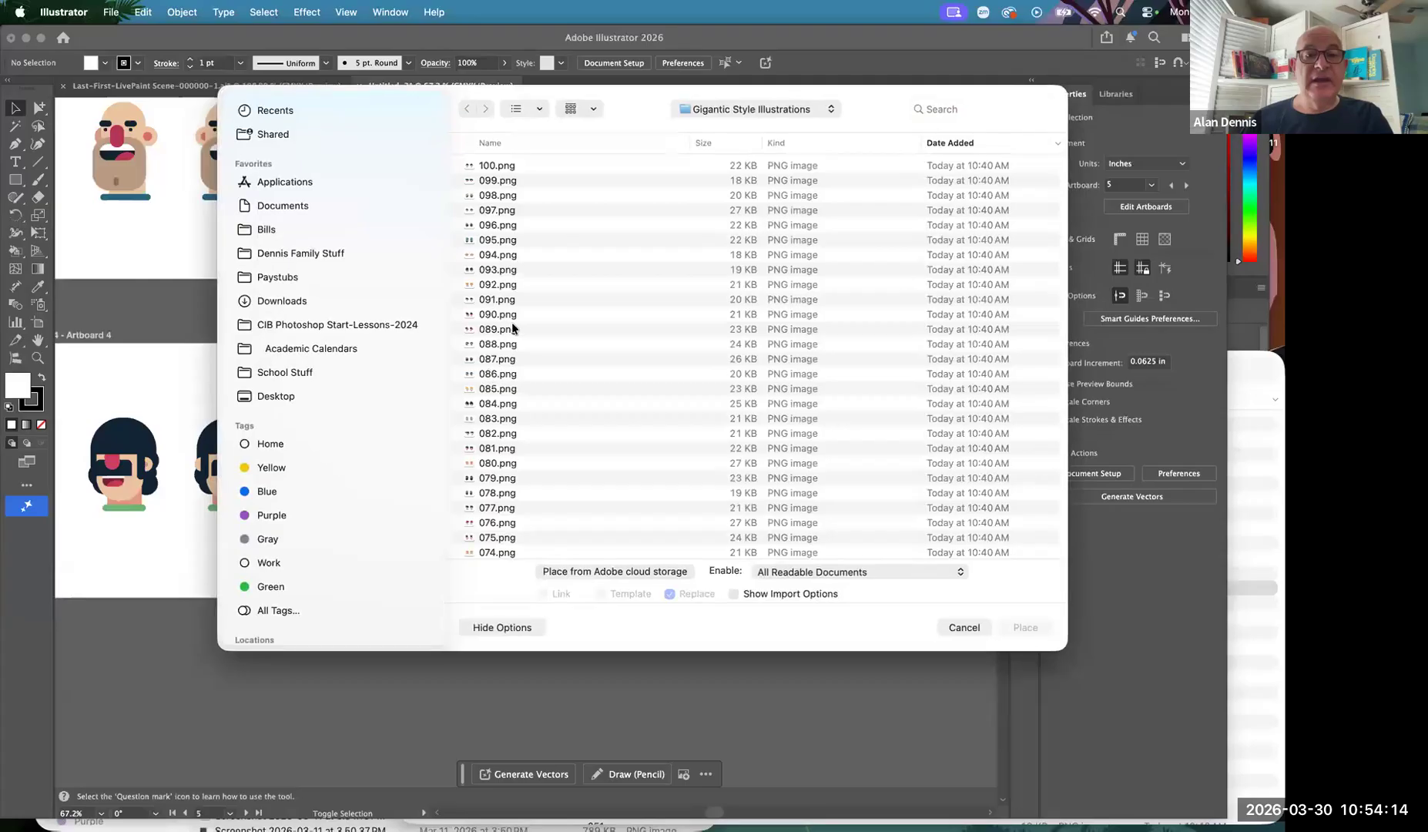
click(505, 484)
key(space)
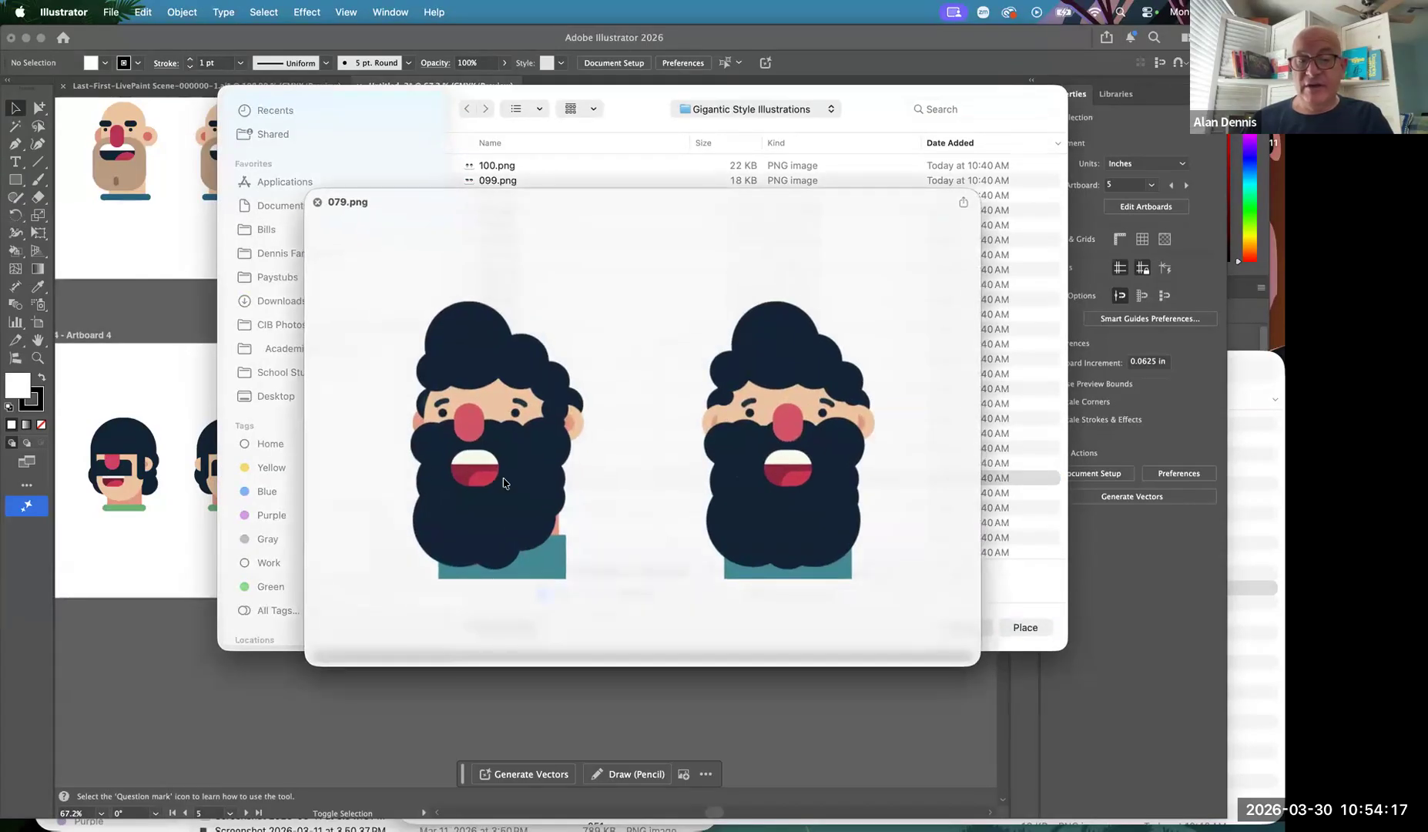
Browse the illustration previews around 079.png and on down the list, stopping with 060.png selected
key(Down)
key(Down)
key(Down)
key(Down)
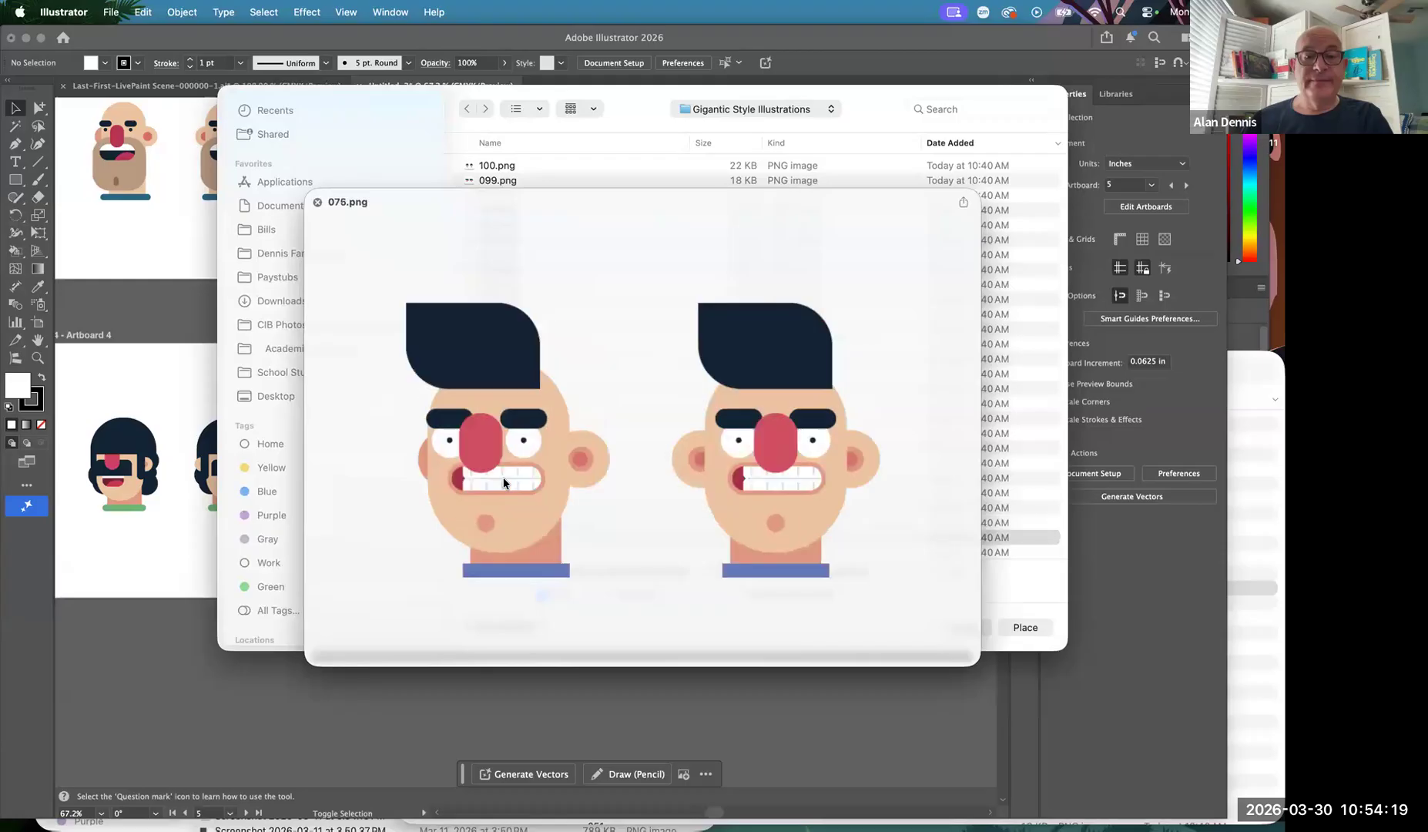
key(Up)
key(Up)
key(Up)
key(Up)
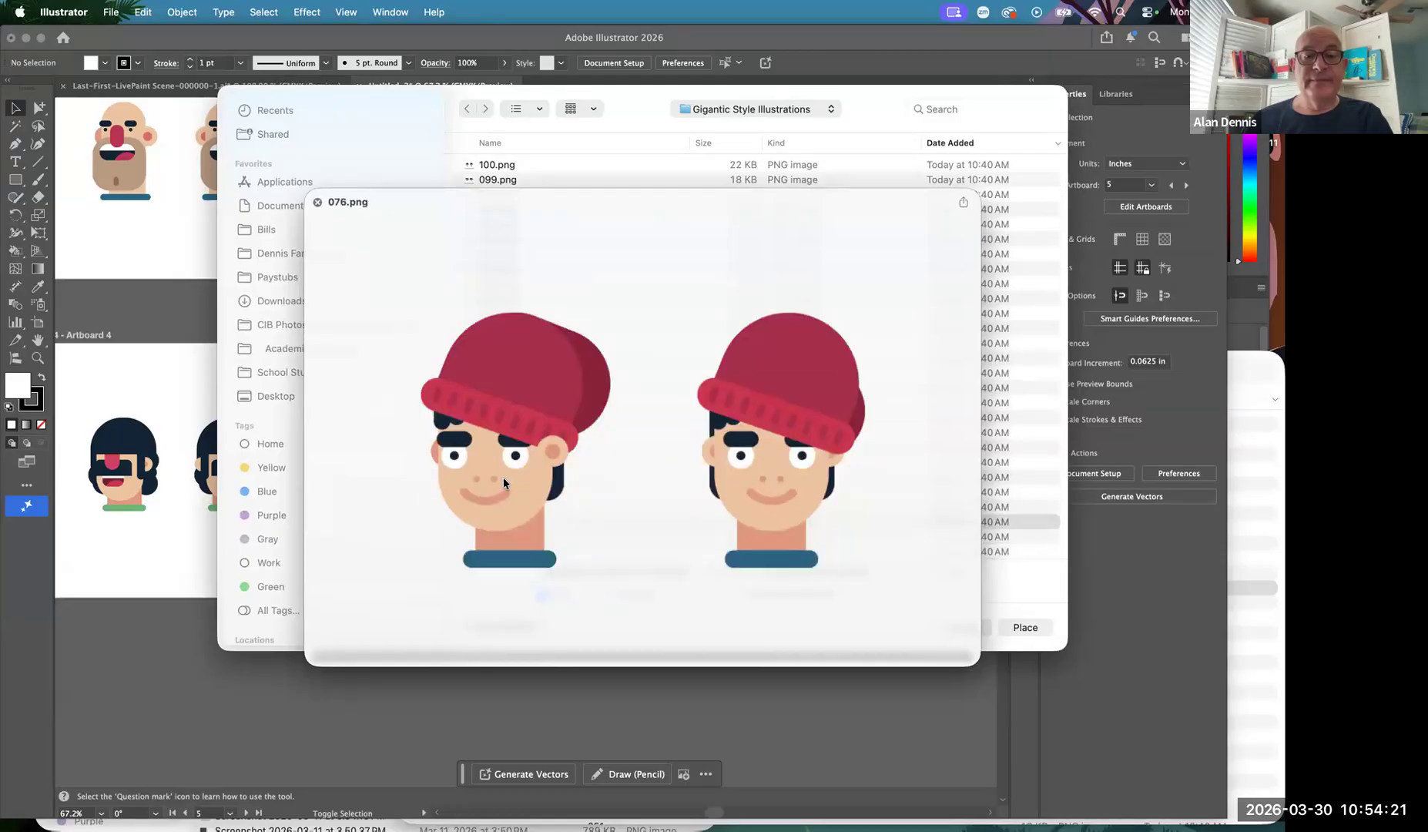
key(Up)
key(Up)
key(Down)
key(Down)
key(Down)
key(Down)
key(Down)
key(Down)
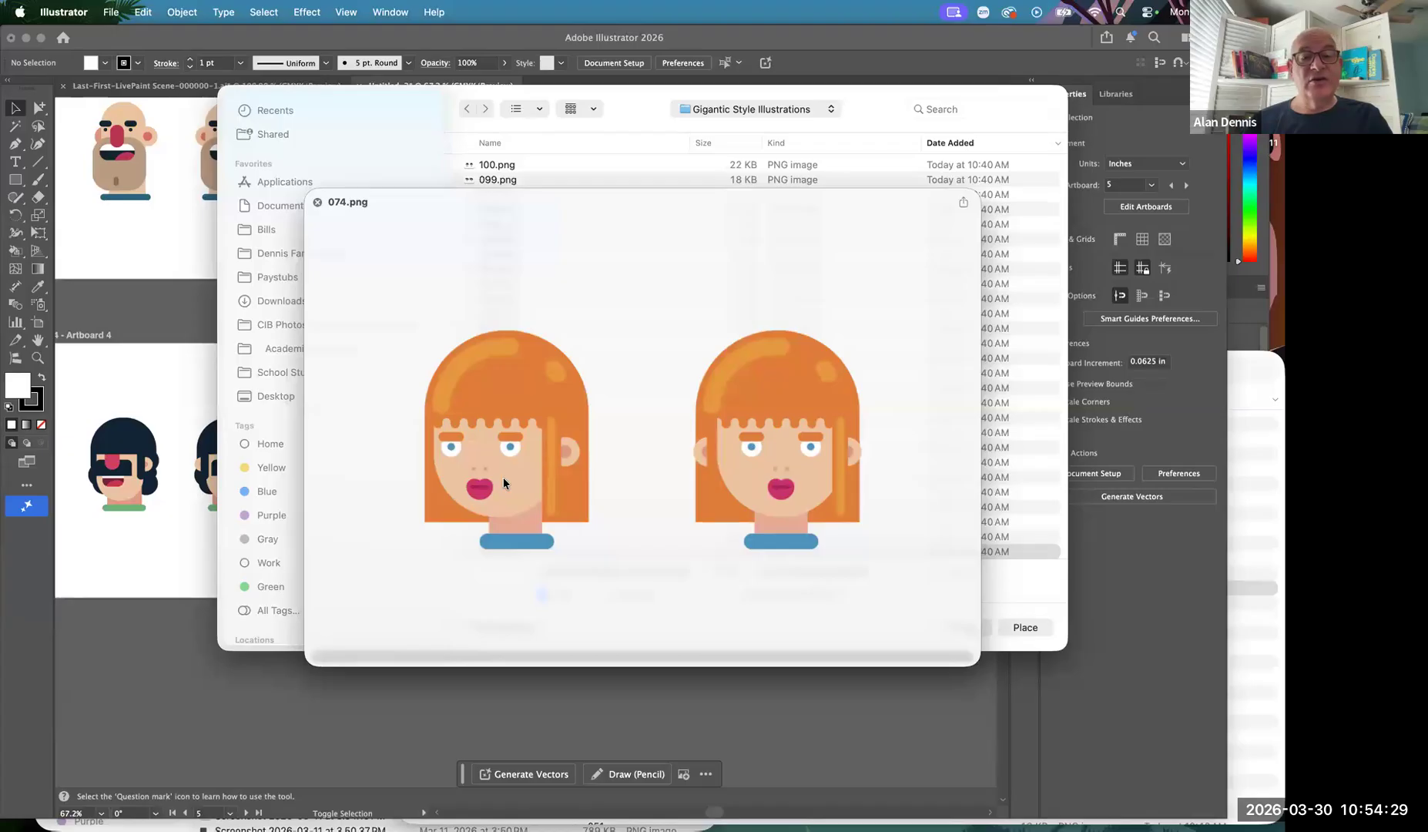
key(Down)
key(Down)
key(Down)
key(Down)
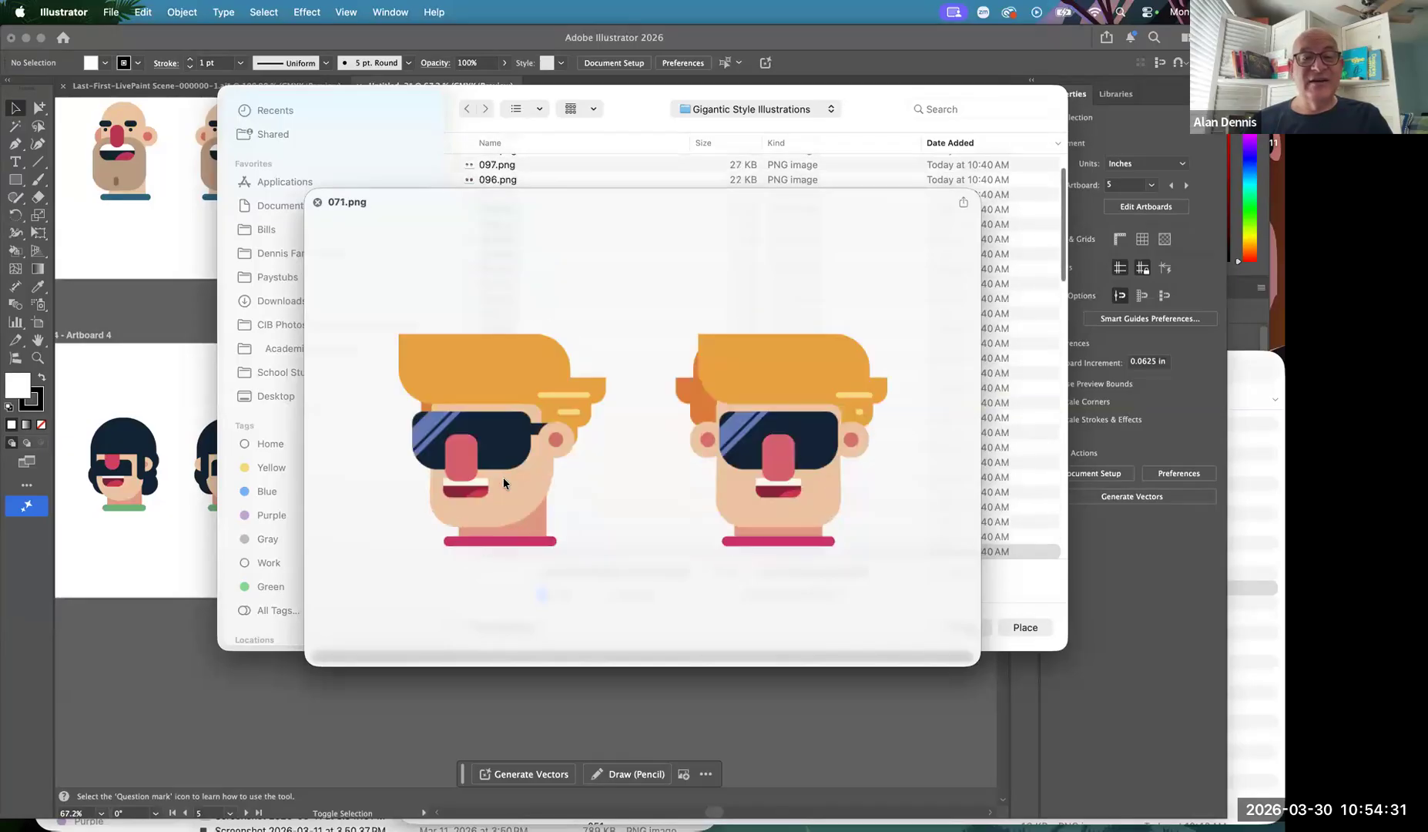
key(Down)
key(Down)
key(Down)
key(Down)
key(Down)
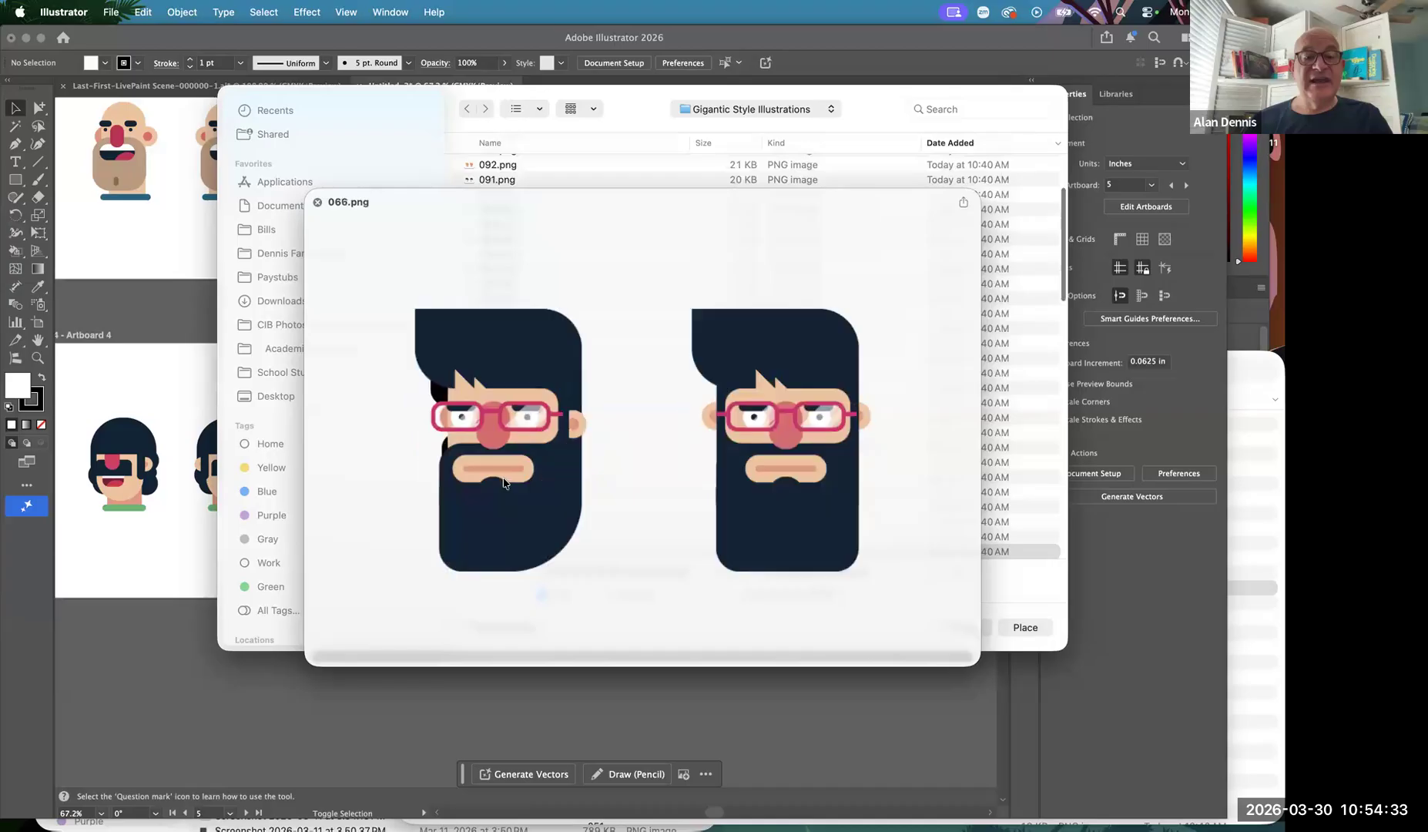
key(Down)
key(Down)
key(Down)
key(Down)
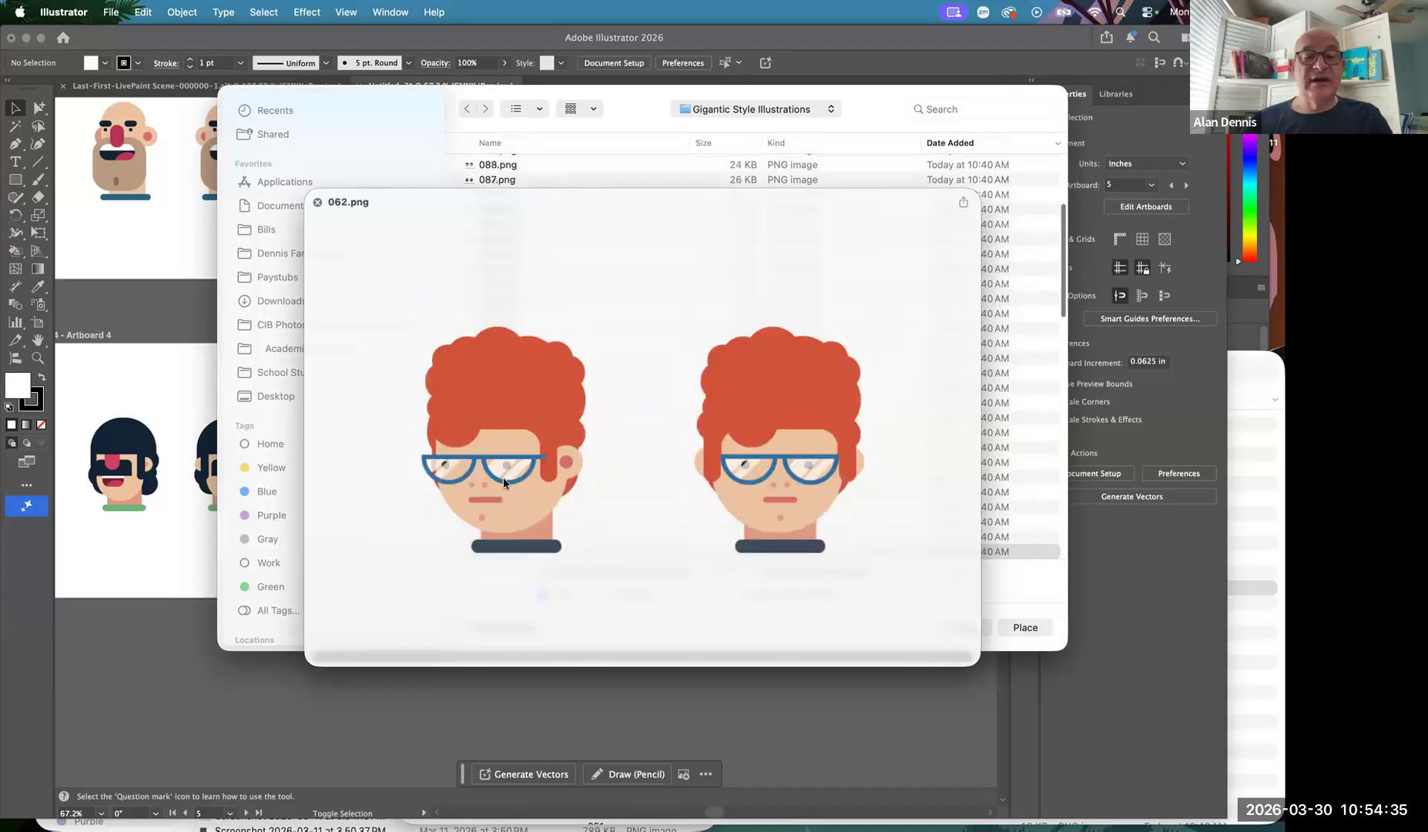
key(Down)
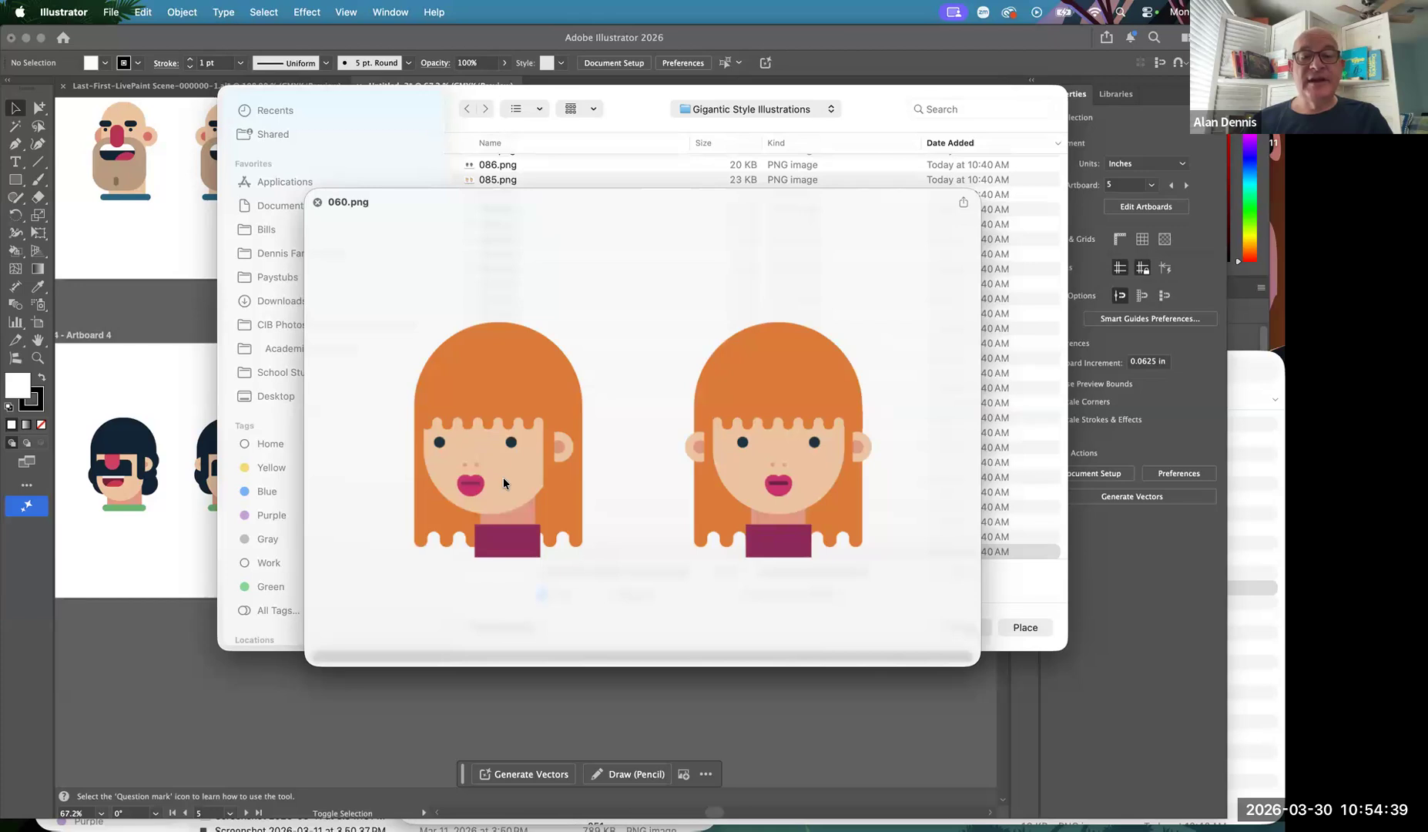
Place 060.png across the full width of Artboard 5, roughly centered vertically
key(space)
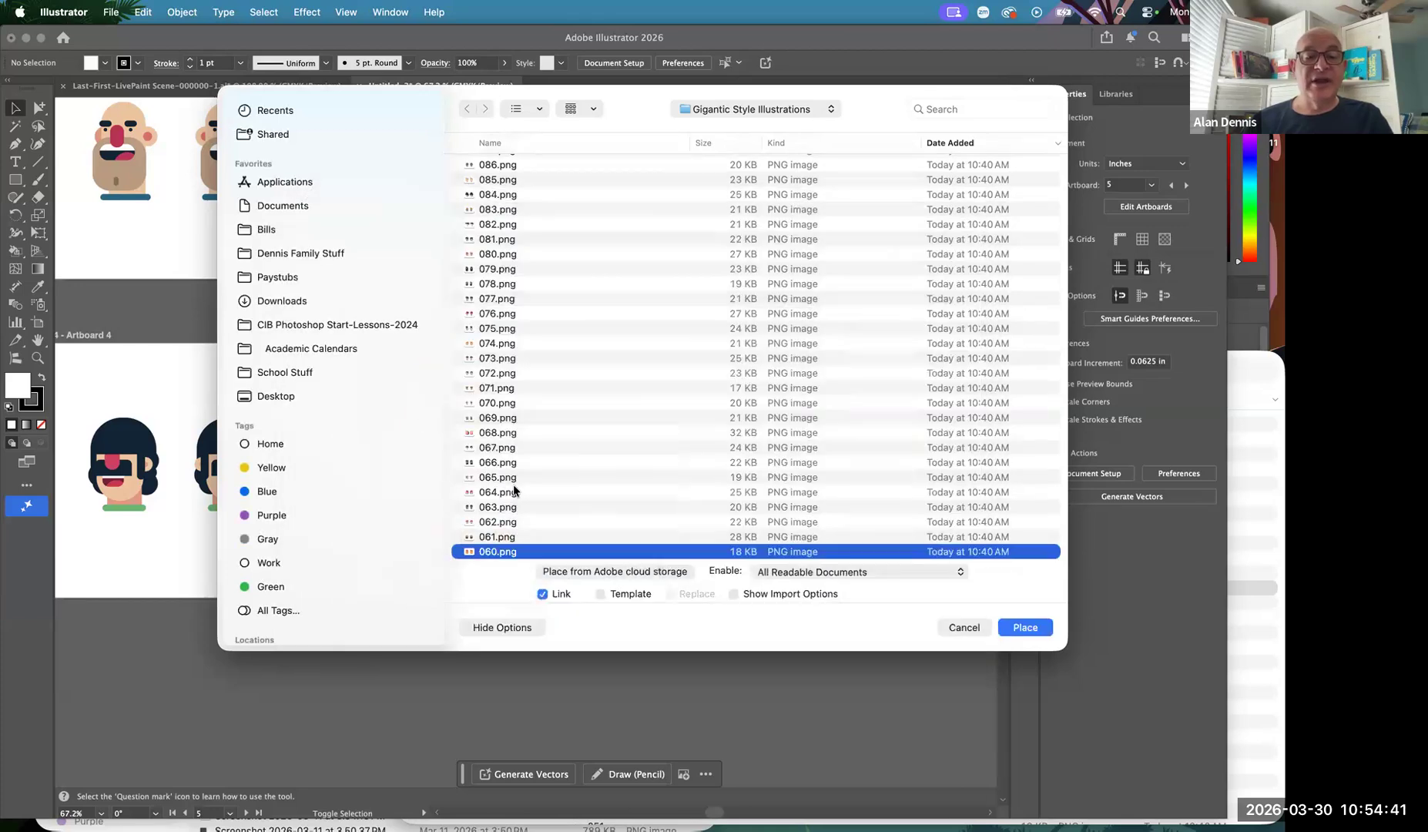
scroll(514, 491, down, 2)
scroll(515, 491, down, 2)
click(1025, 627)
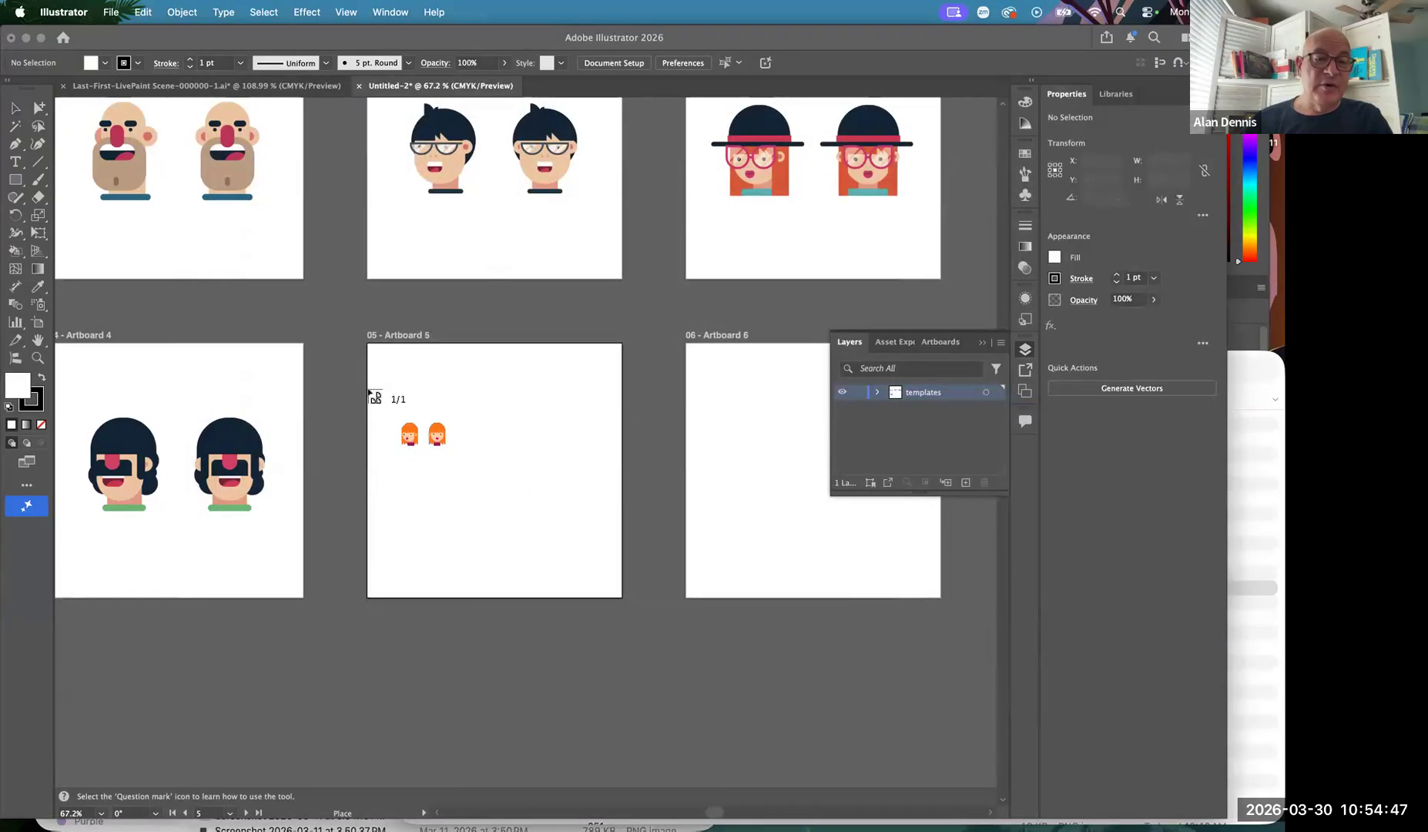
mouse_move(369, 390)
mouse_down()
mouse_move(558, 471)
mouse_move(673, 560)
mouse_up()
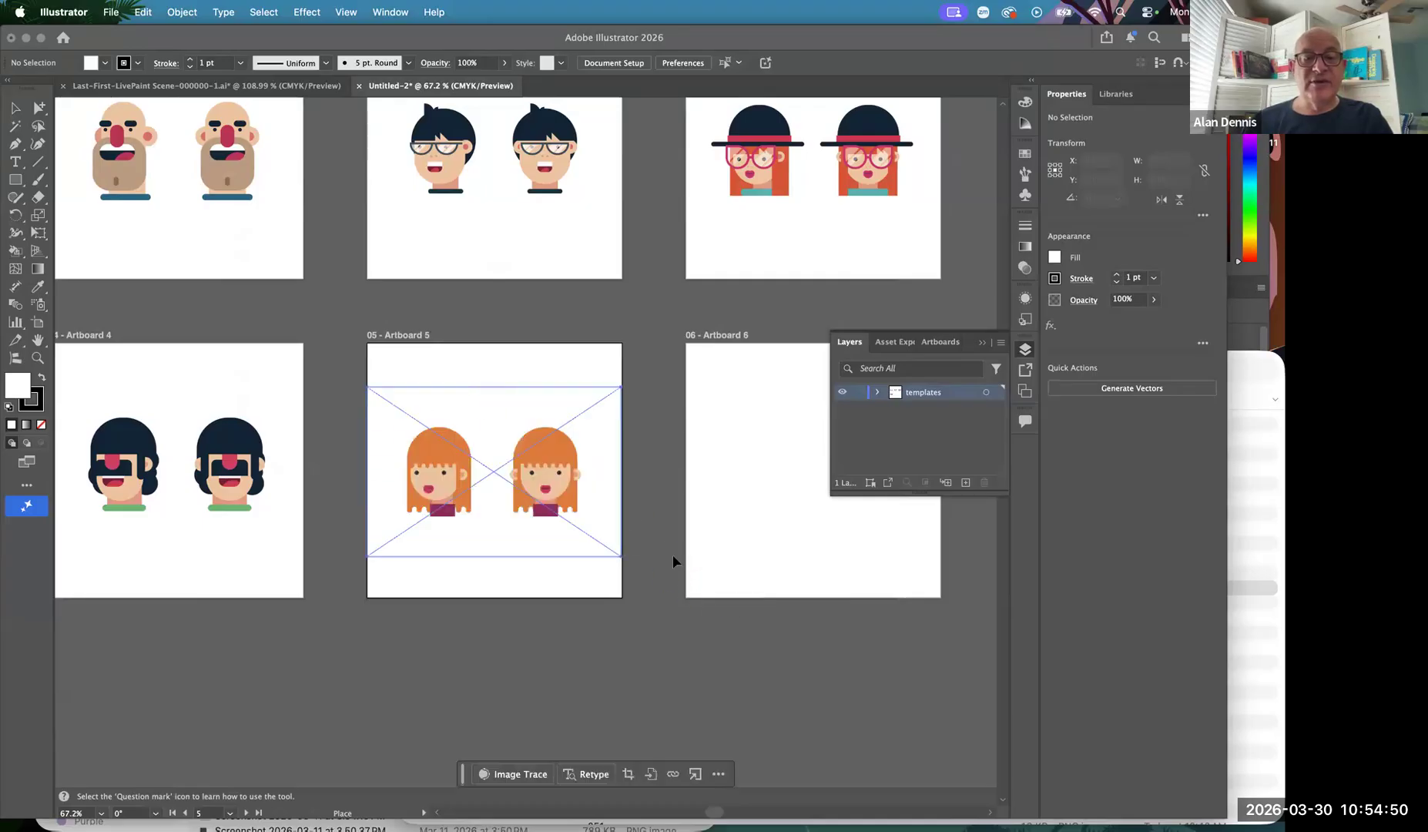
Deselect the placed image and hide all panels, keeping the Selection tool active
click(644, 443)
key(a)
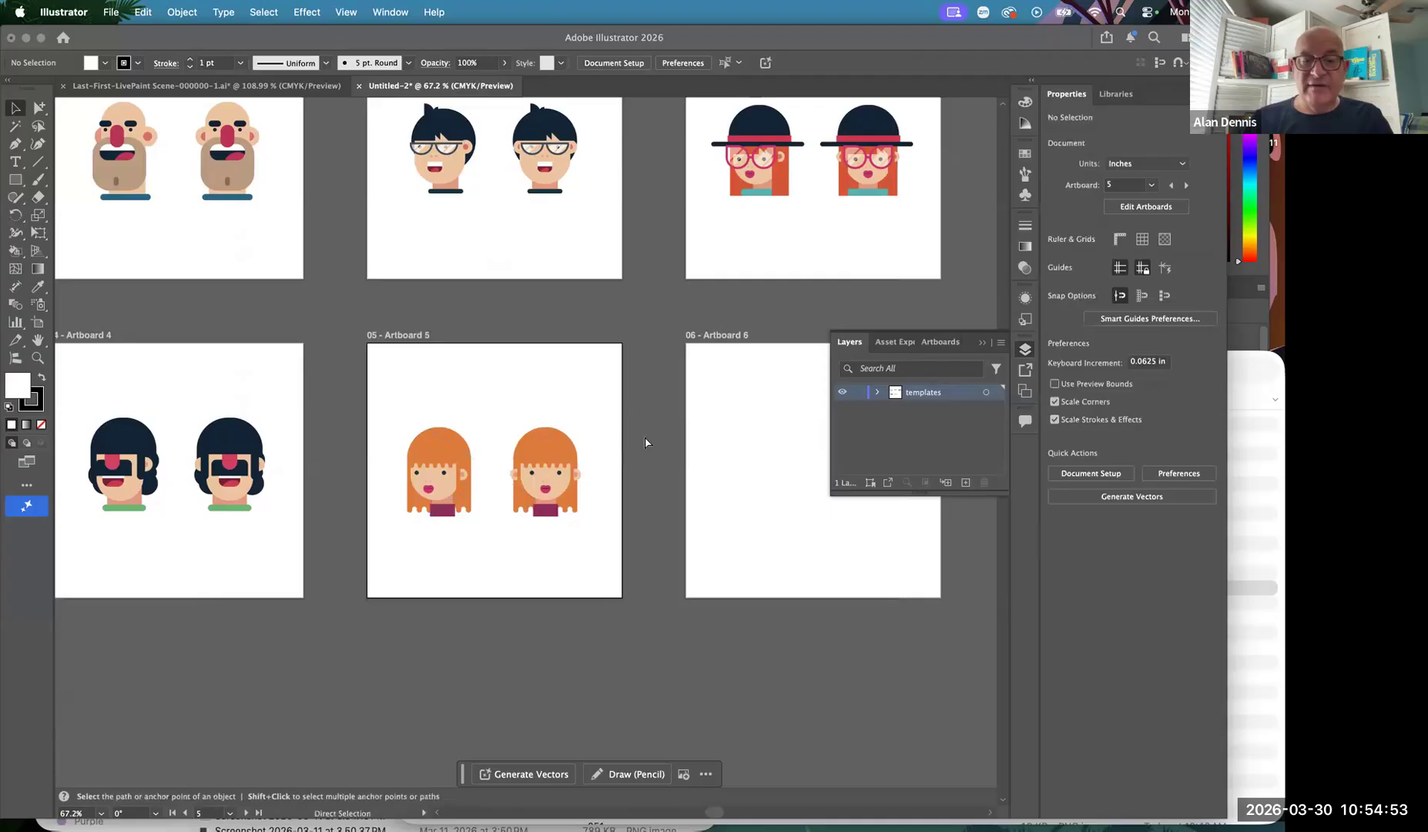
key(v)
key(Tab)
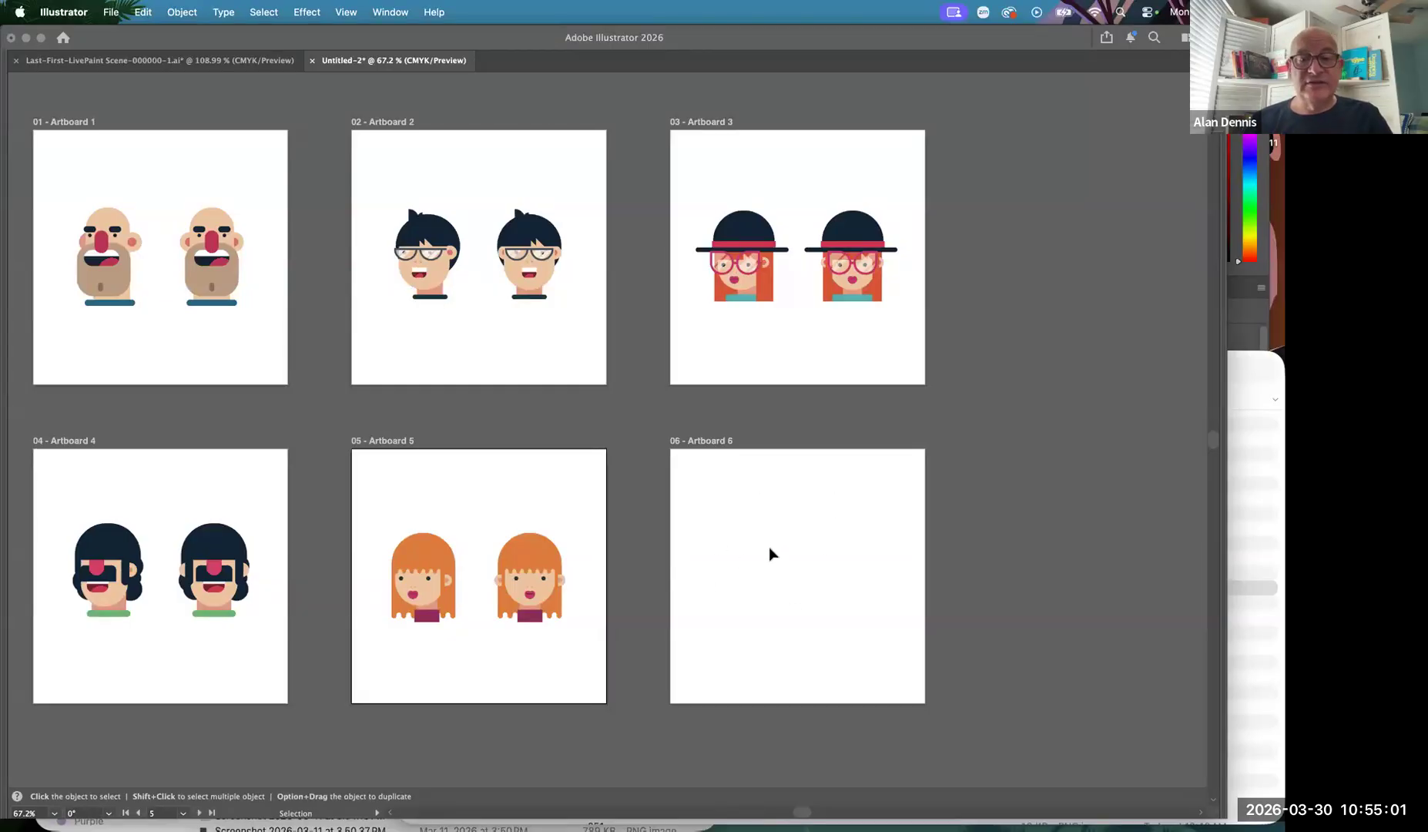
Bring the hidden panels back and add six new empty layers above the templates layer
key(Tab)
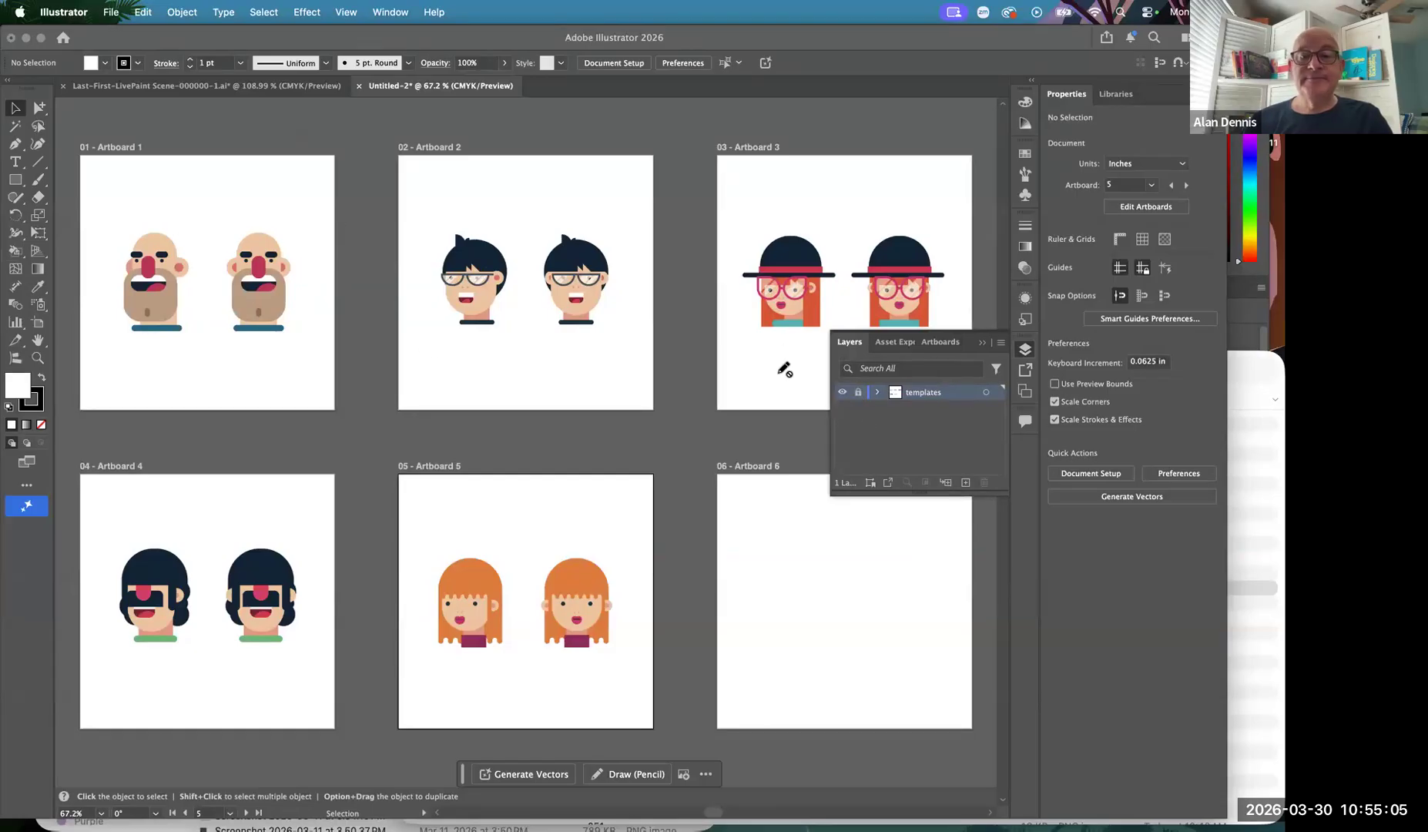
click(965, 483)
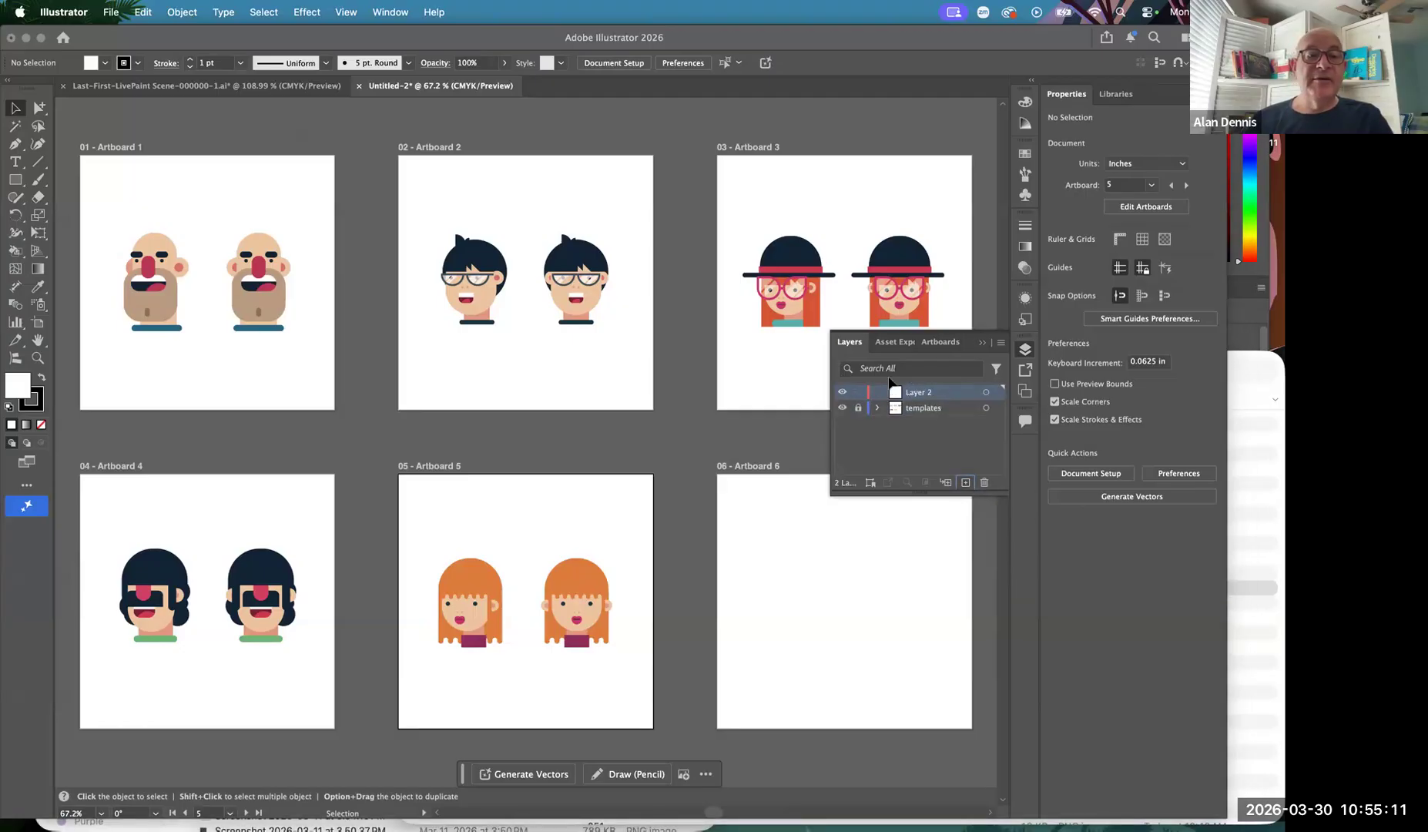
double_click(916, 393)
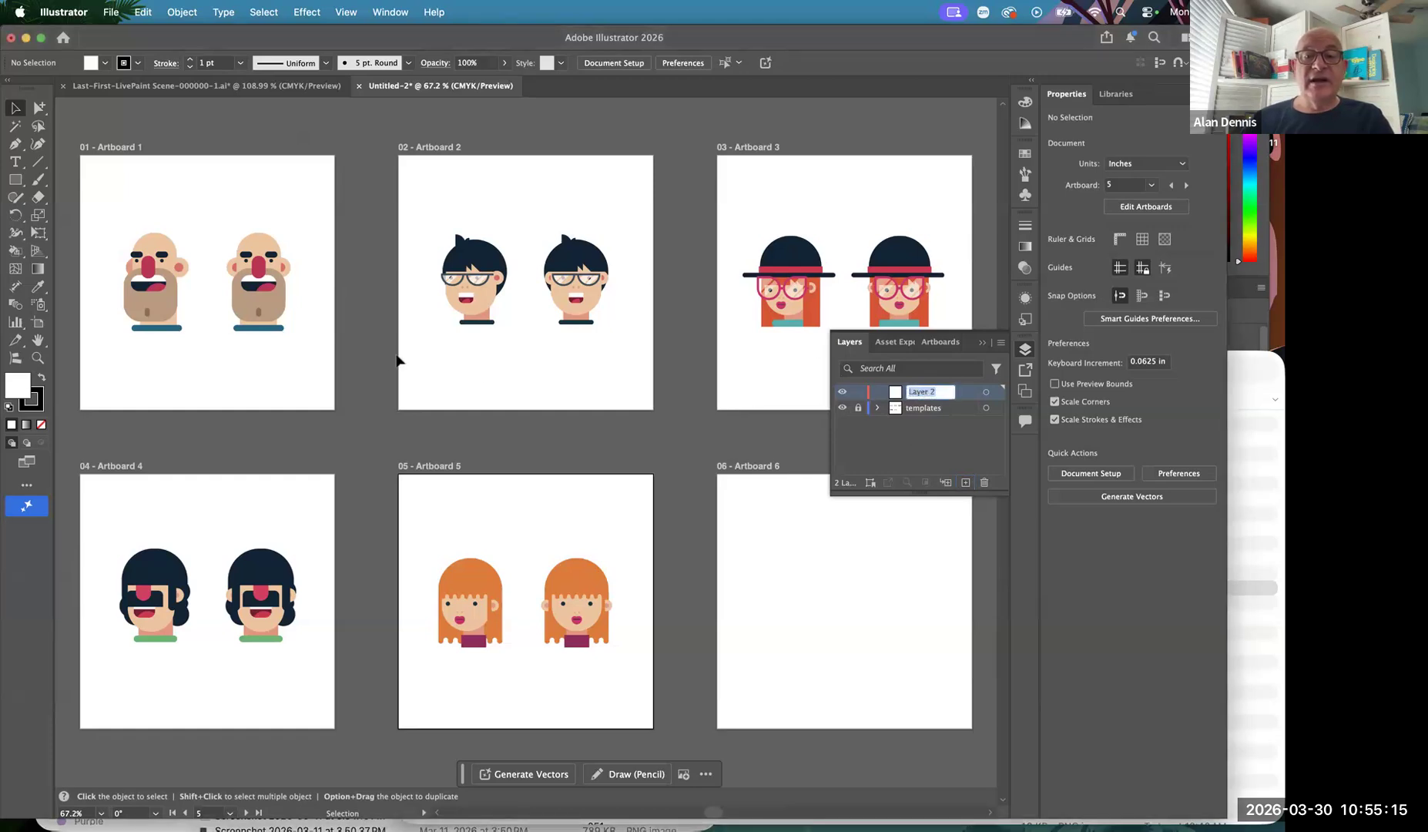
key(Return)
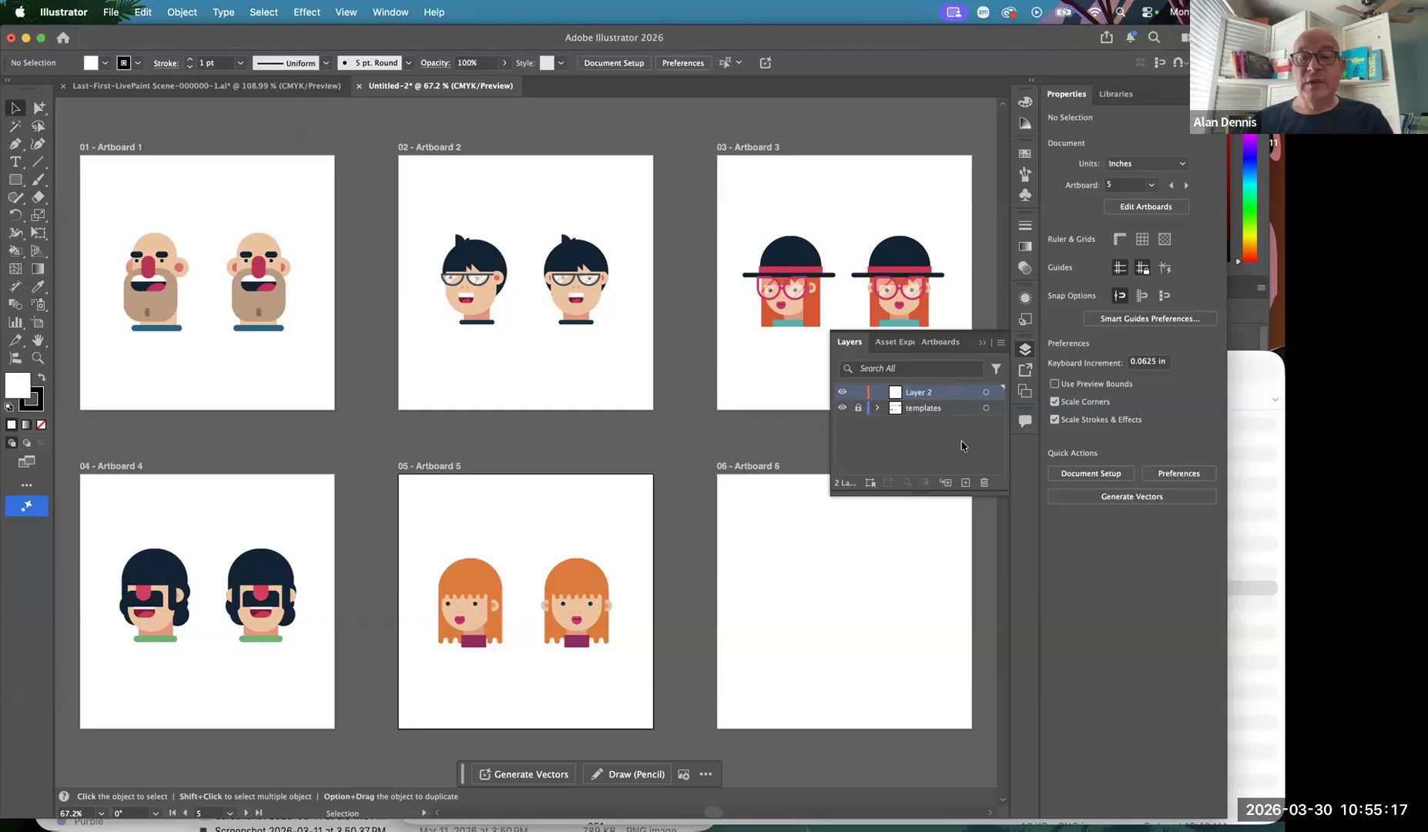
click(966, 482)
click(966, 483)
click(966, 483)
click(966, 483)
click(966, 483)
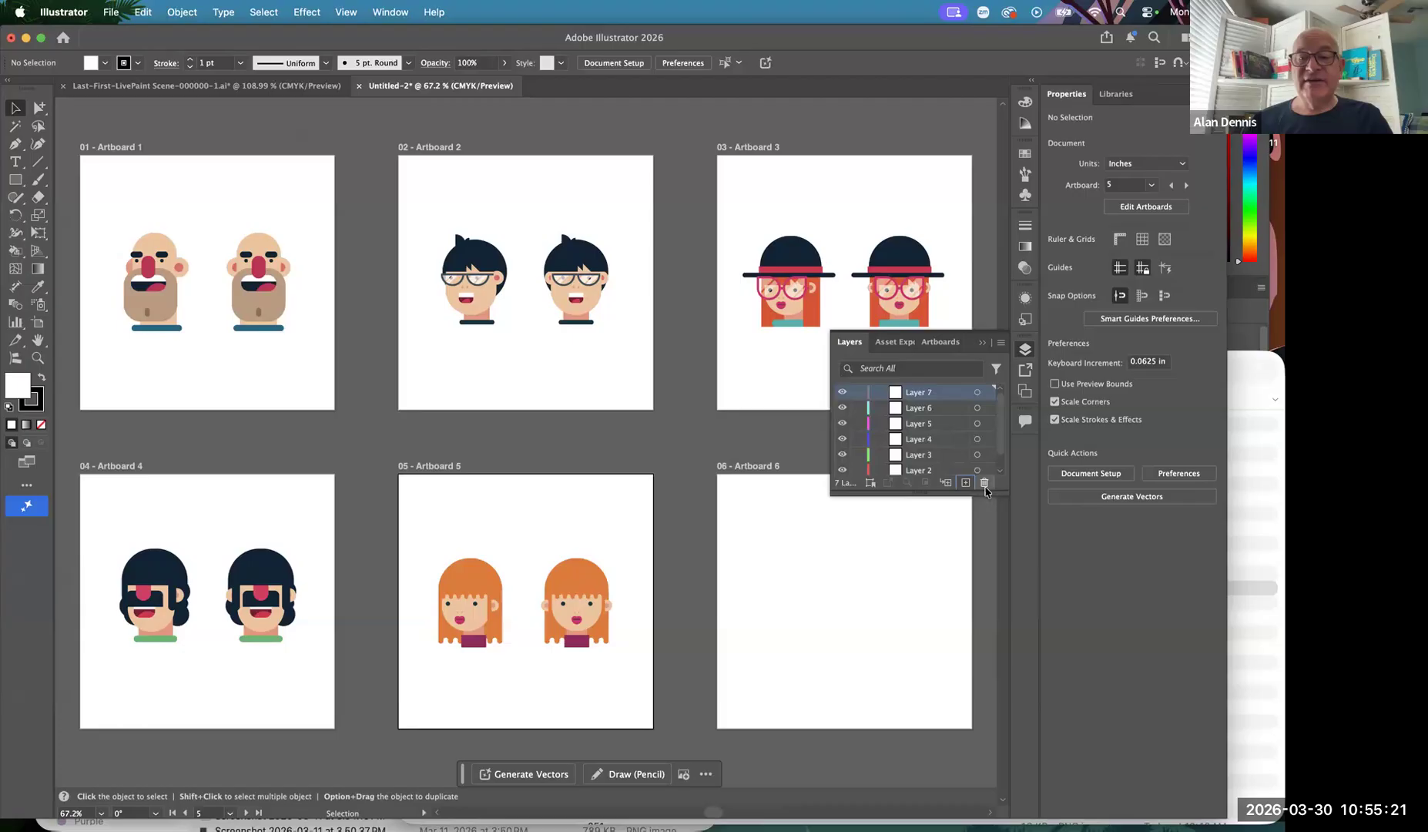
Delete the topmost of the newly added empty layers
scroll(967, 471, down, 2)
scroll(967, 471, up, 2)
click(983, 482)
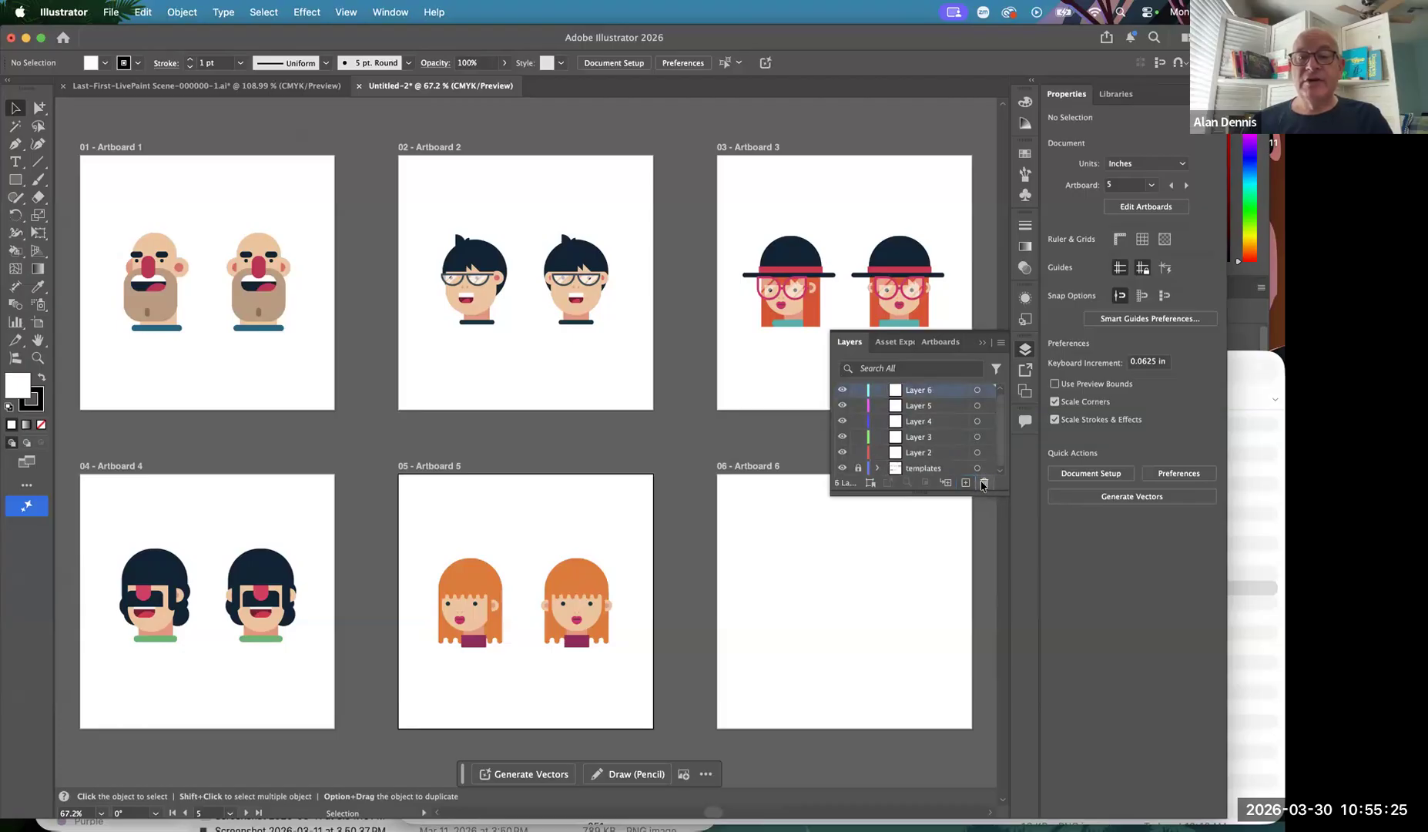
Rename the topmost layer with the instructor's title and surname, and the layer directly beneath it as Cowlick Boy
double_click(921, 390)
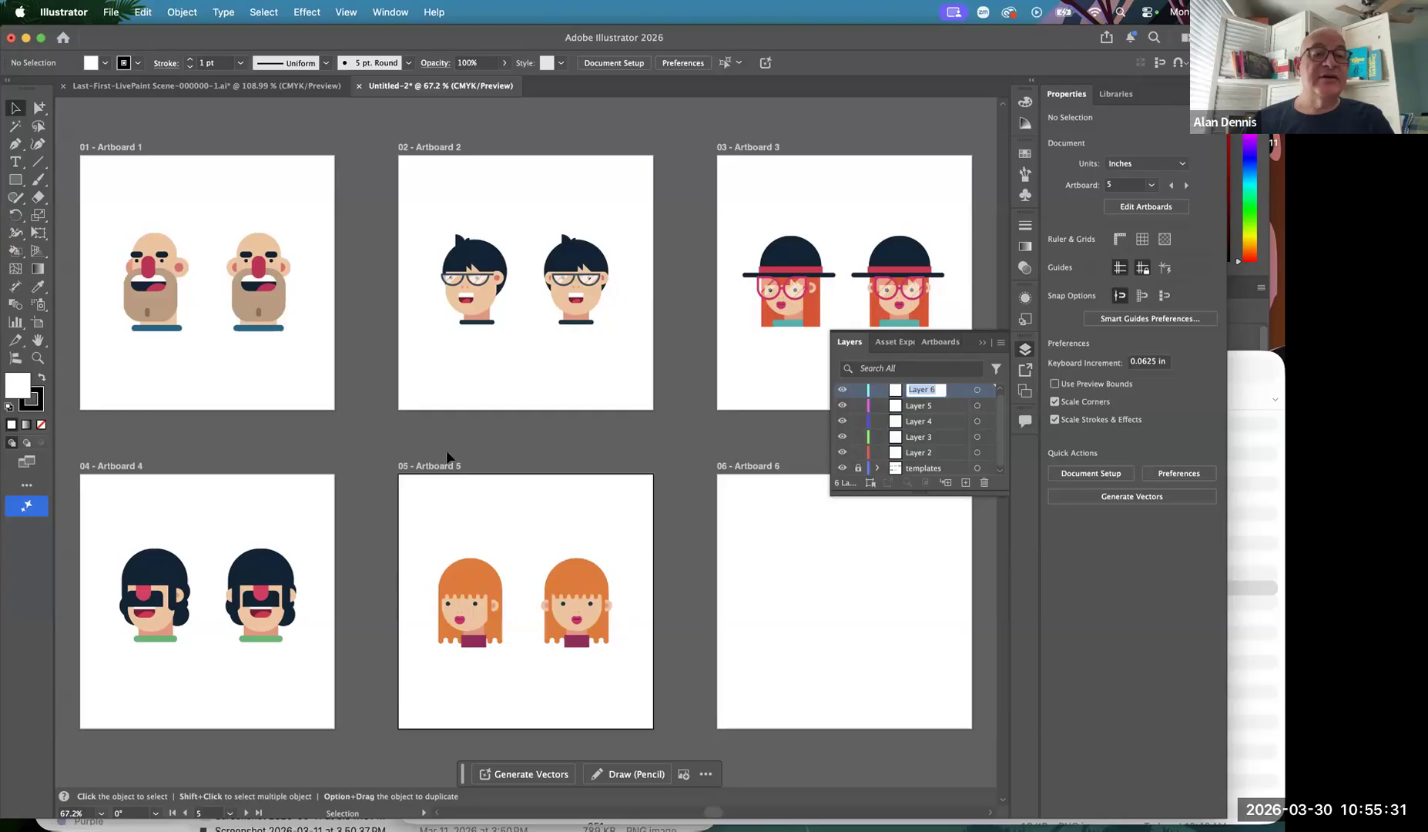
text(Mi)
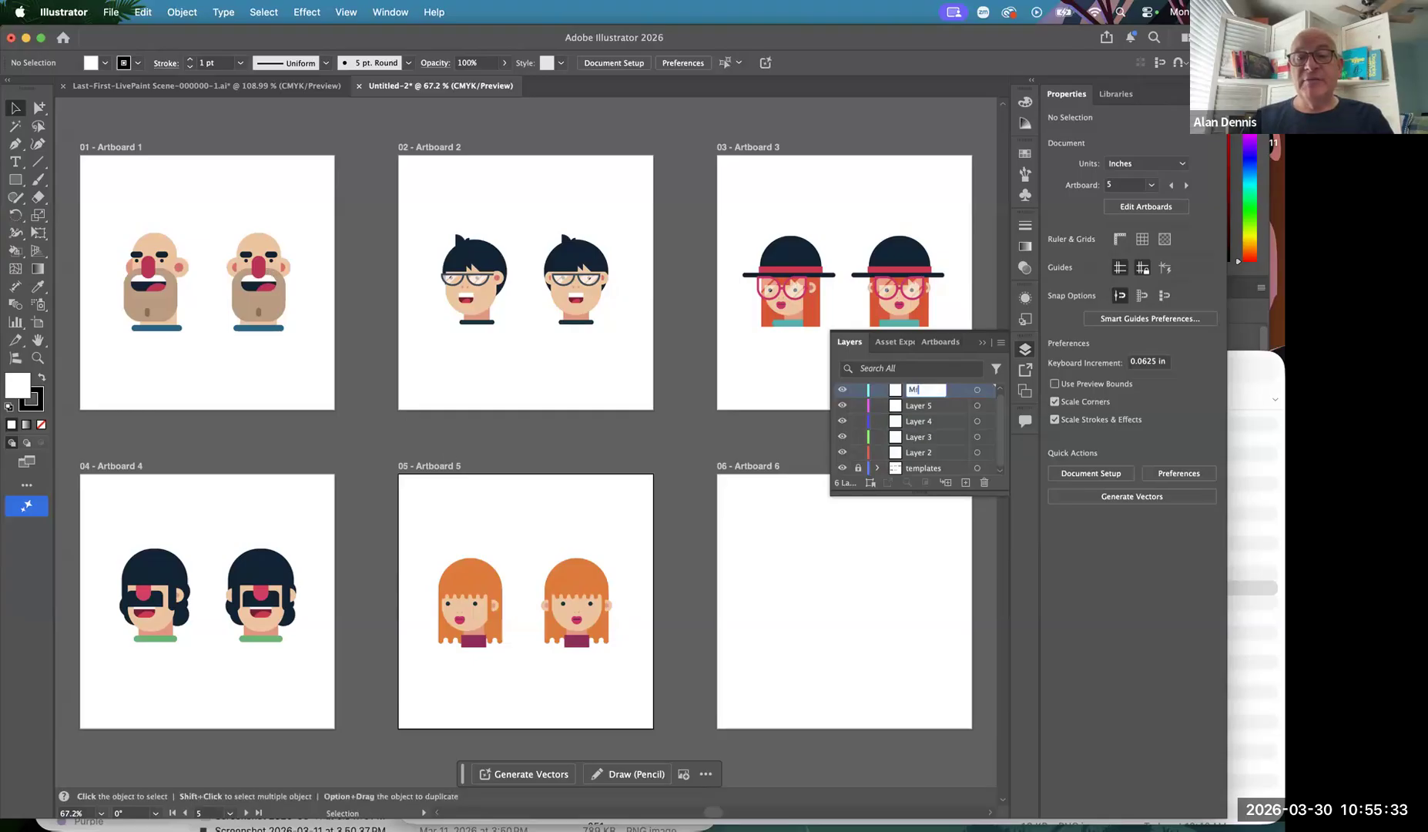
text( Dennis)
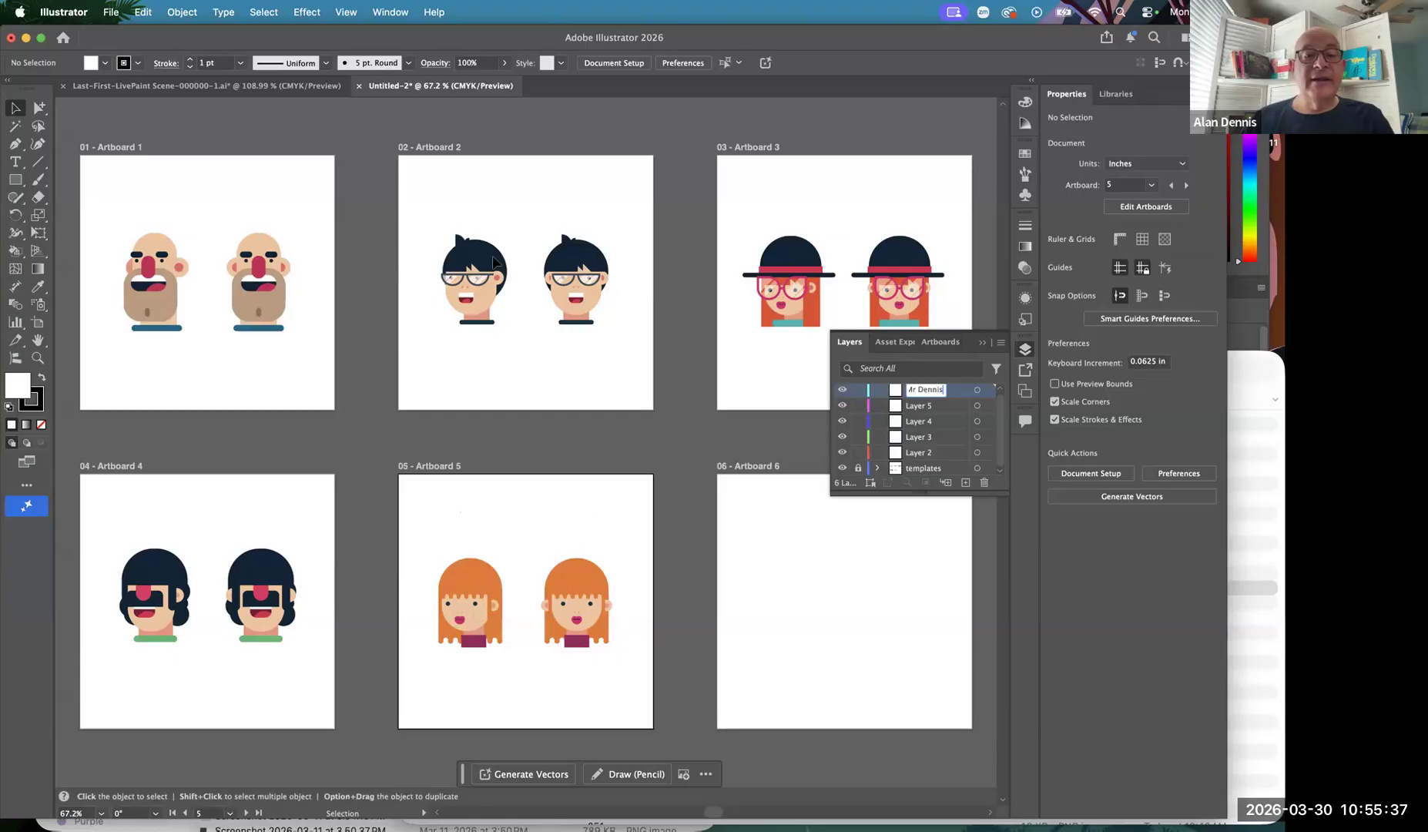
click(623, 271)
double_click(923, 412)
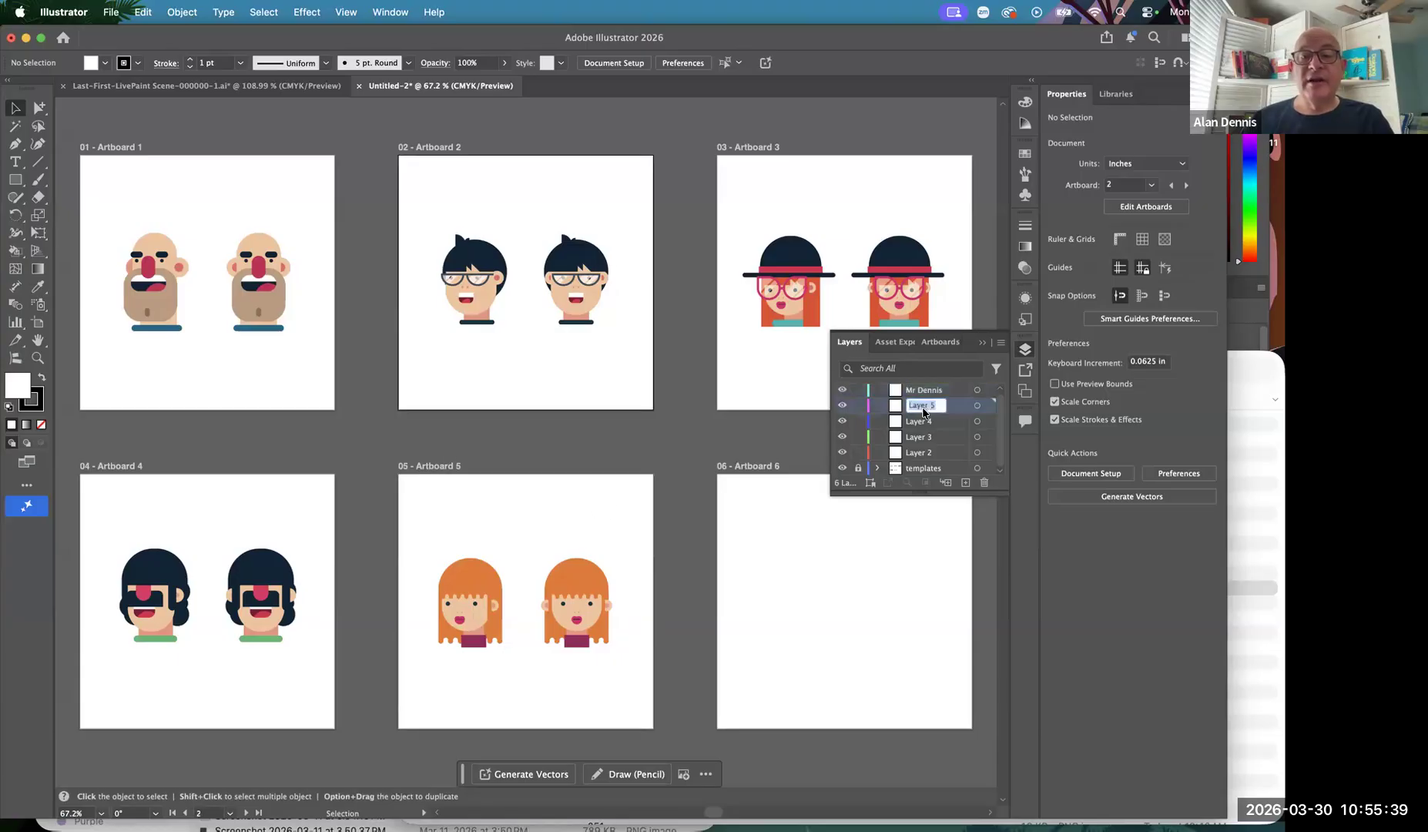
text(Cow)
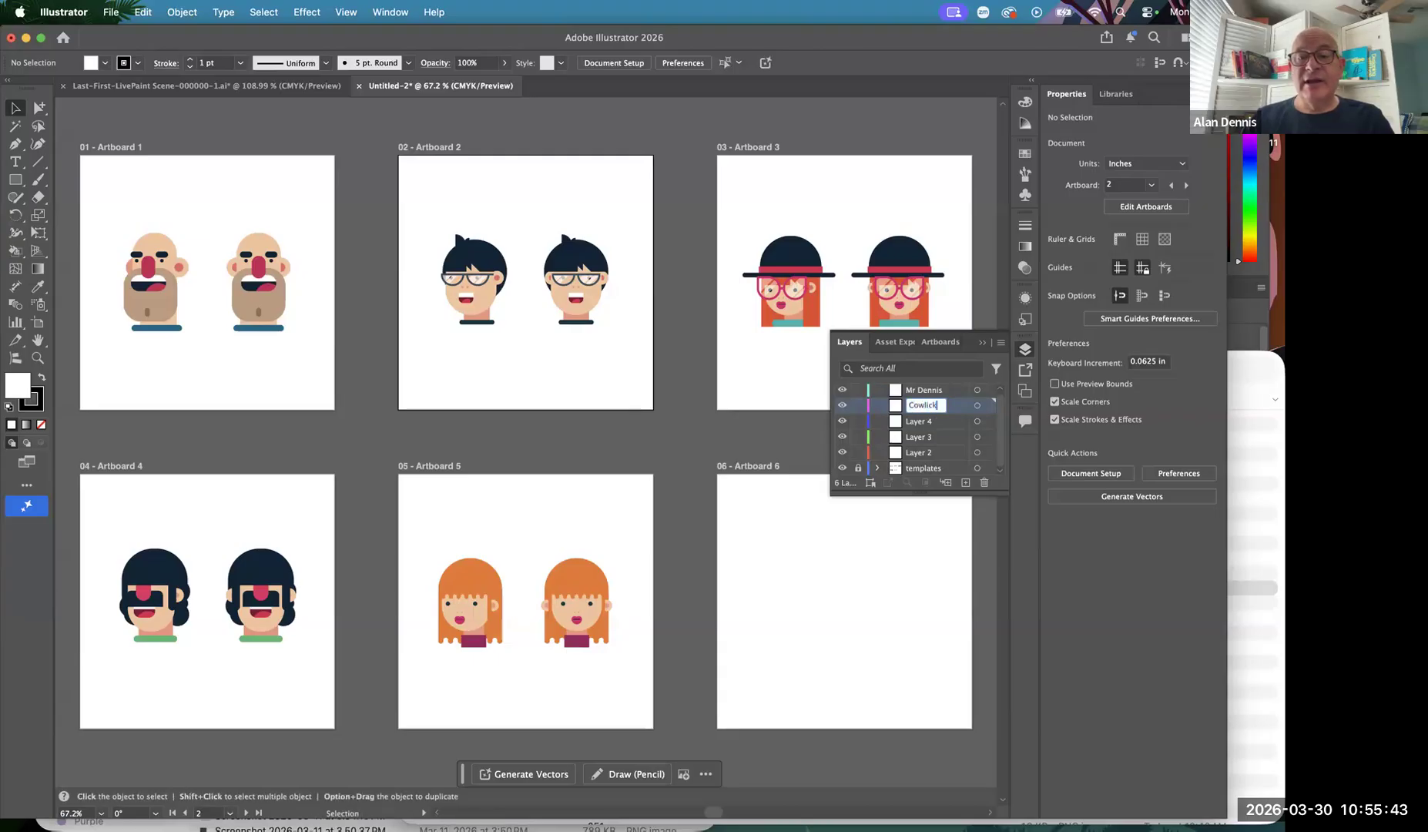
text(lick Boy)
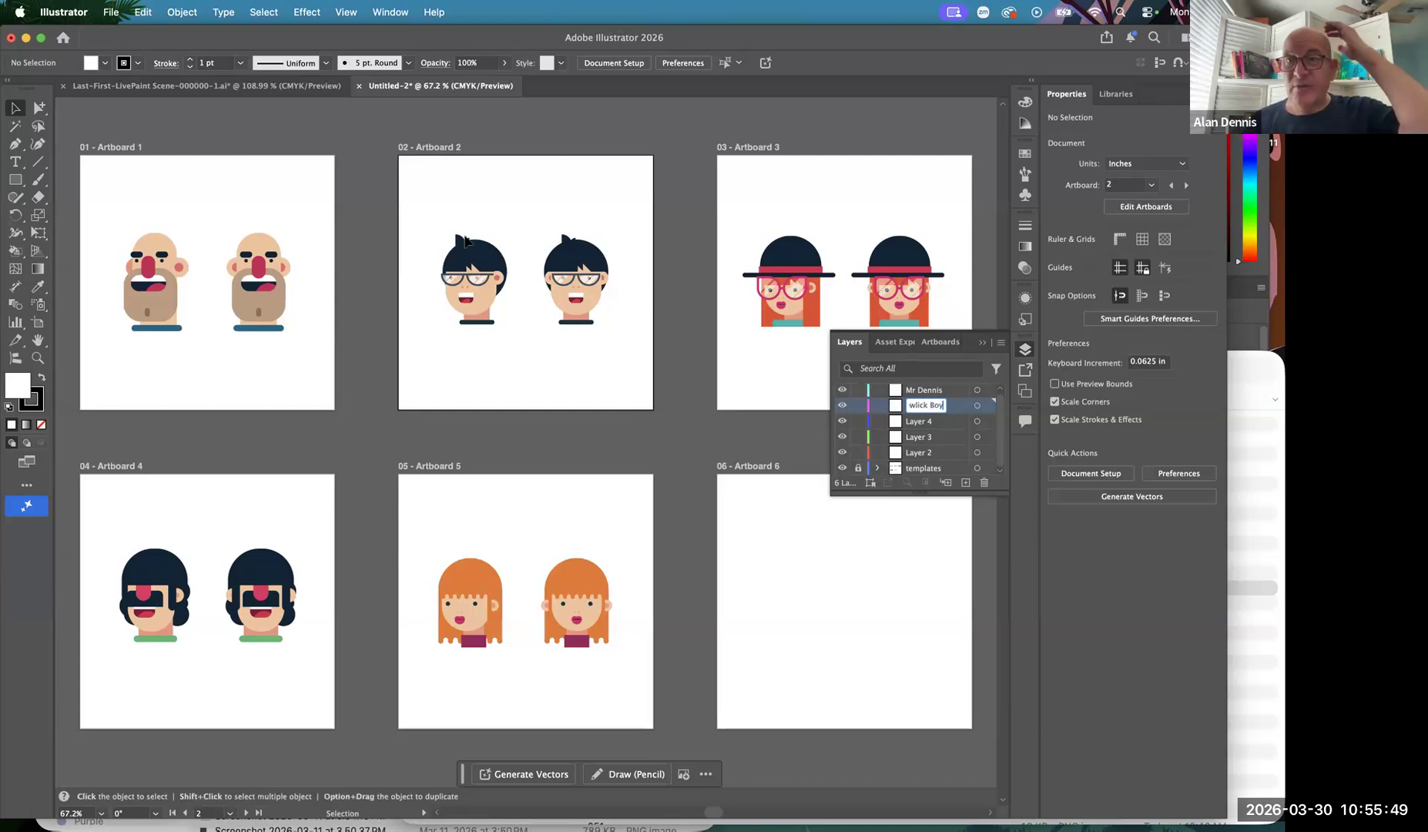
Rename the two layers beneath Cowlick Boy as Hat Girl and Ringo, in that order
click(918, 426)
double_click(917, 423)
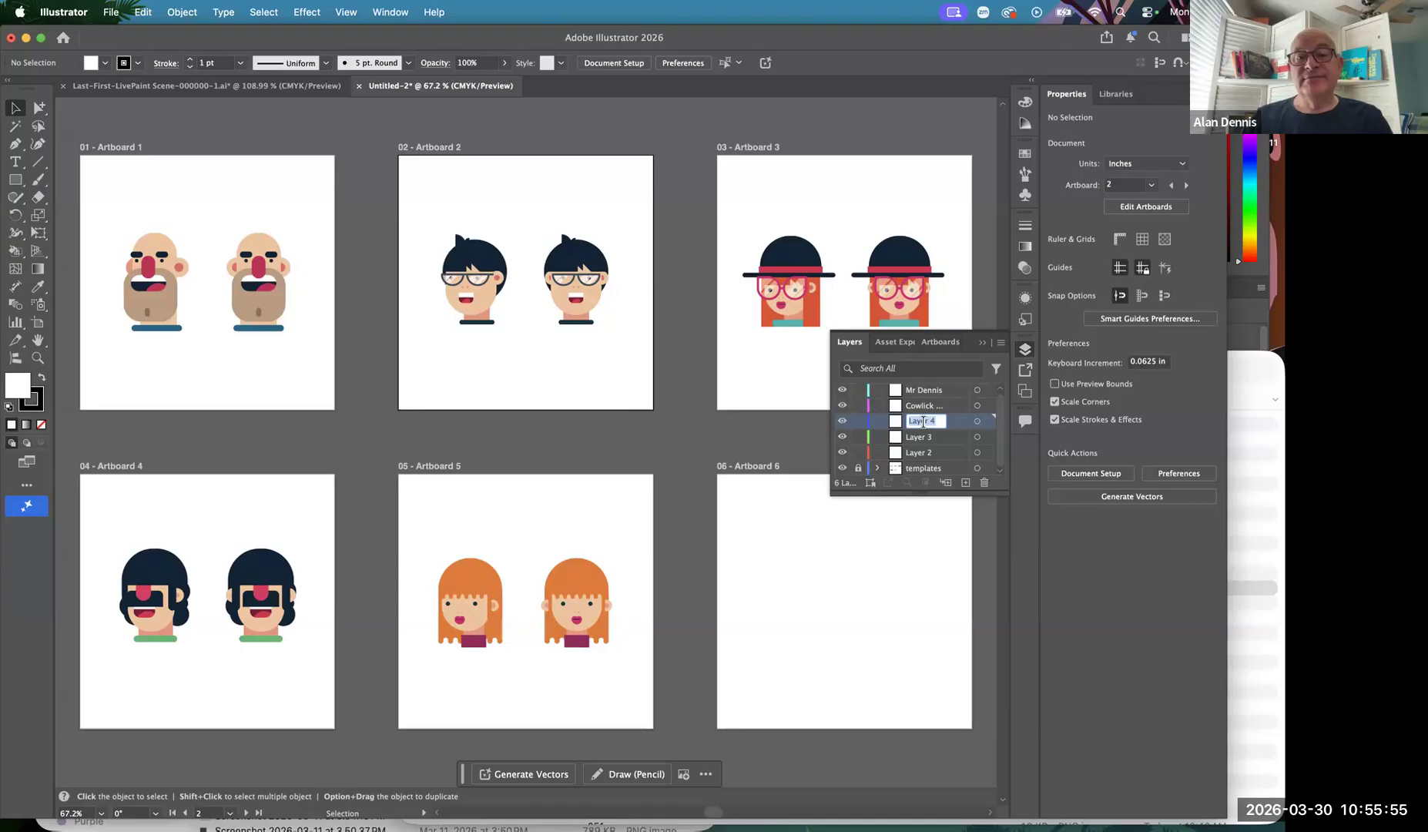
text(Hat Girl)
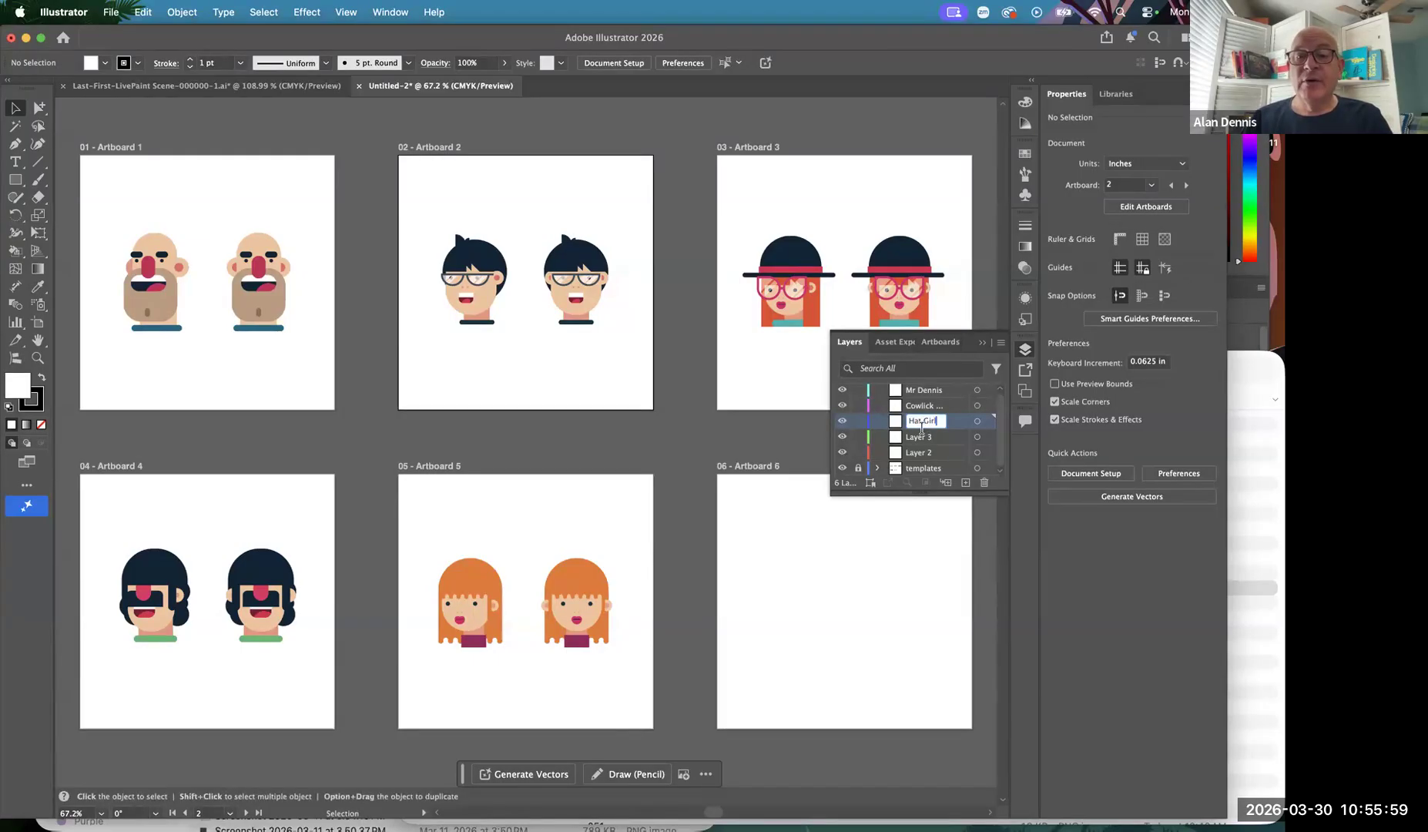
double_click(917, 437)
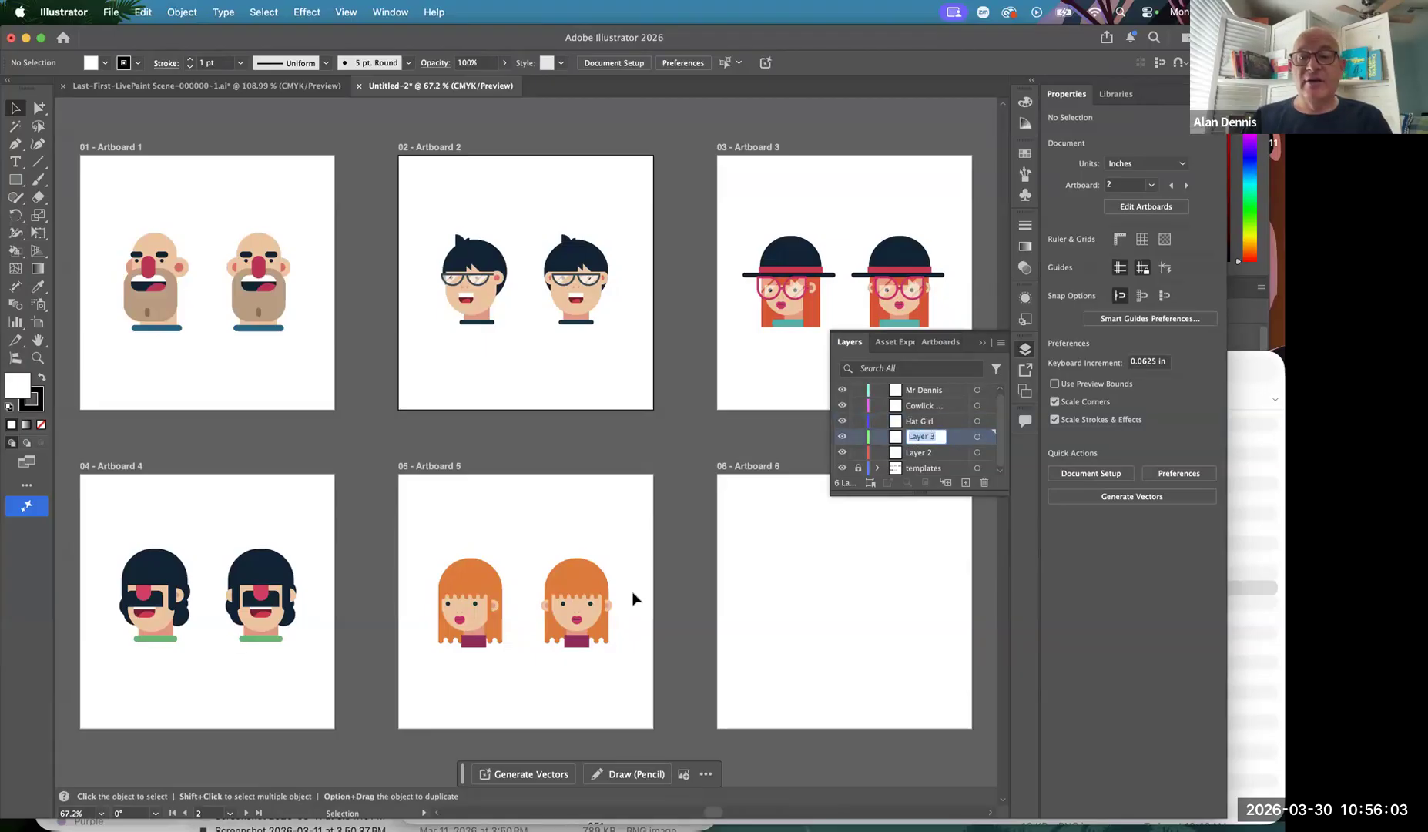
text(Ringo)
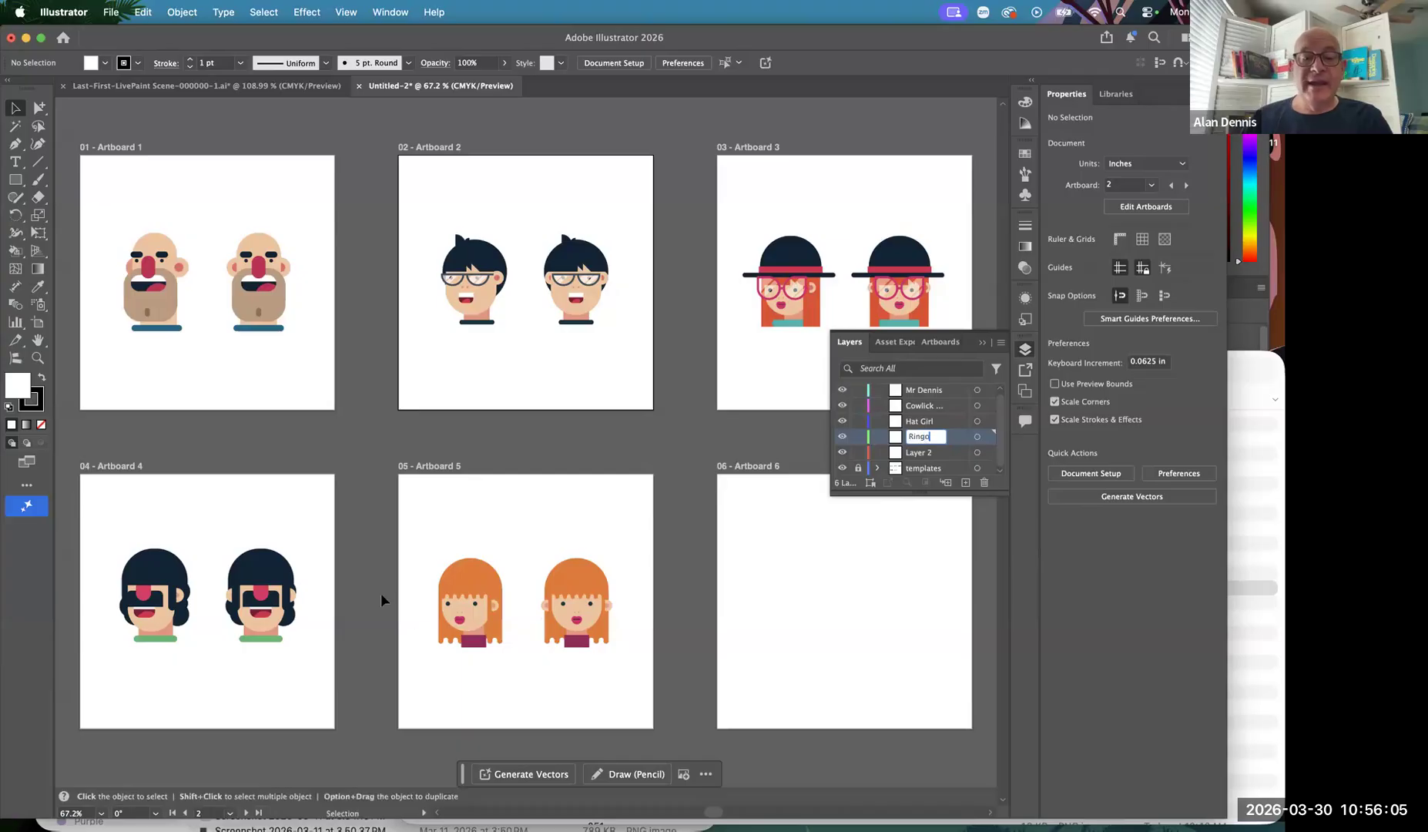
Rename the layer directly above templates as Red with Bangs
double_click(918, 453)
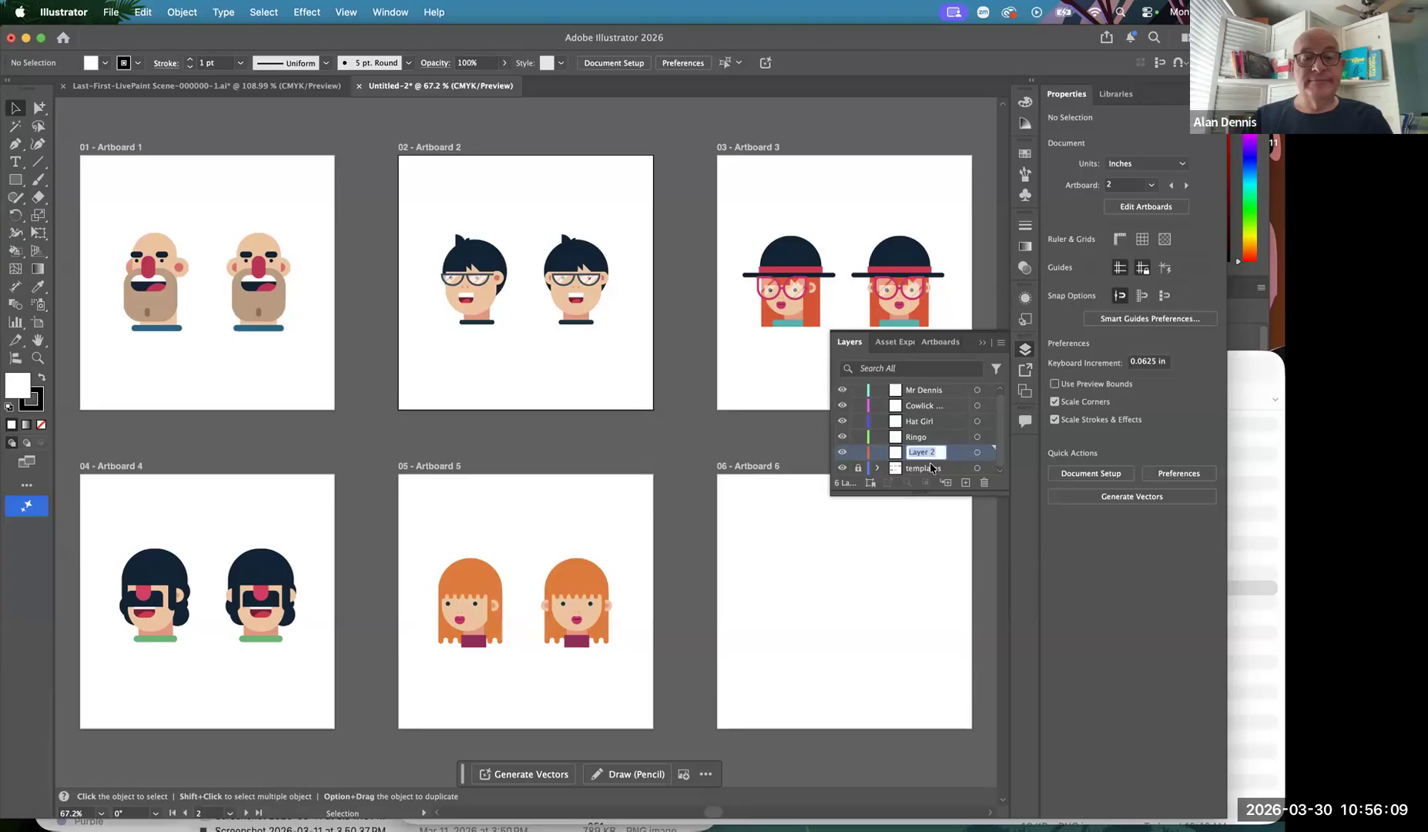
text(Re)
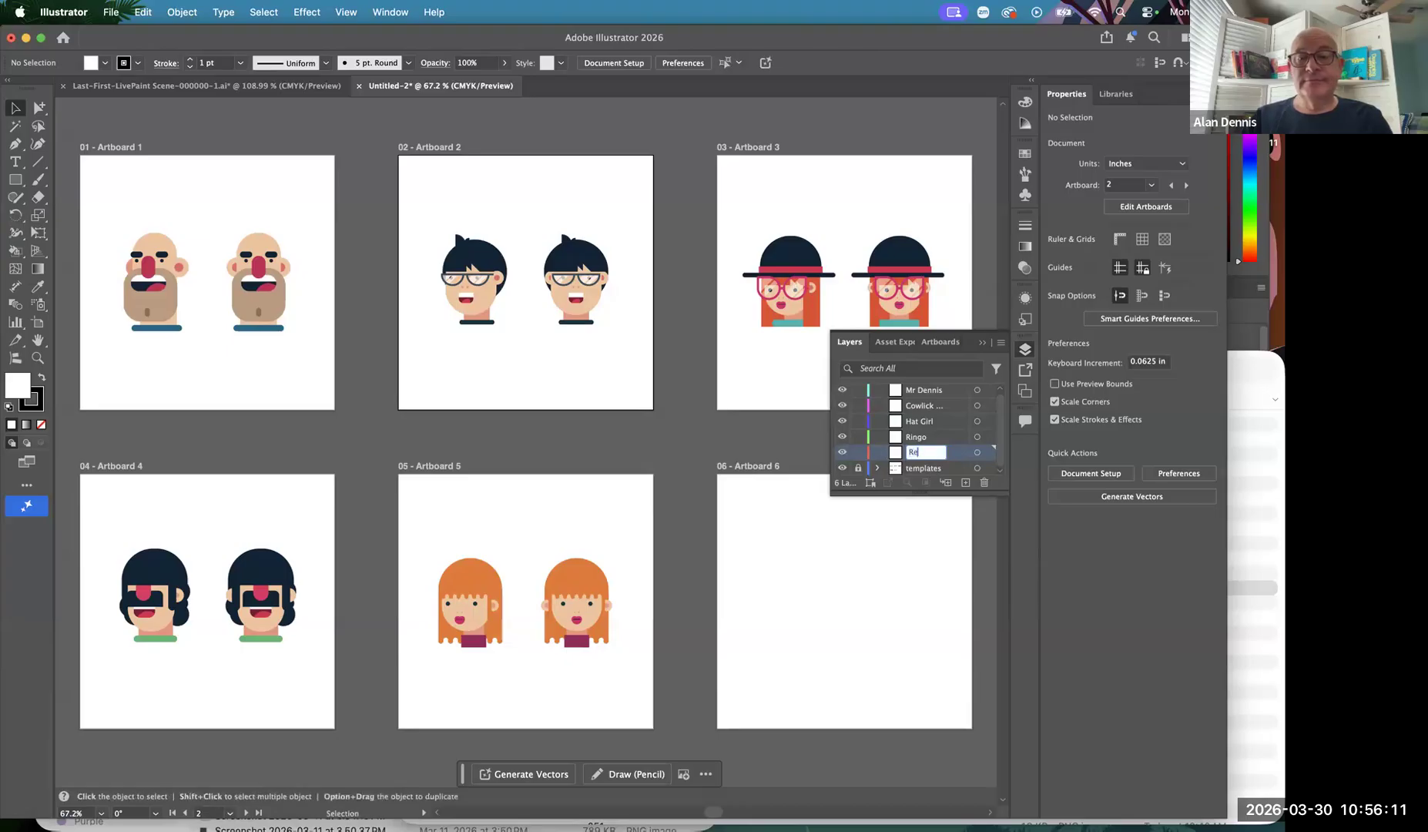
text(d )
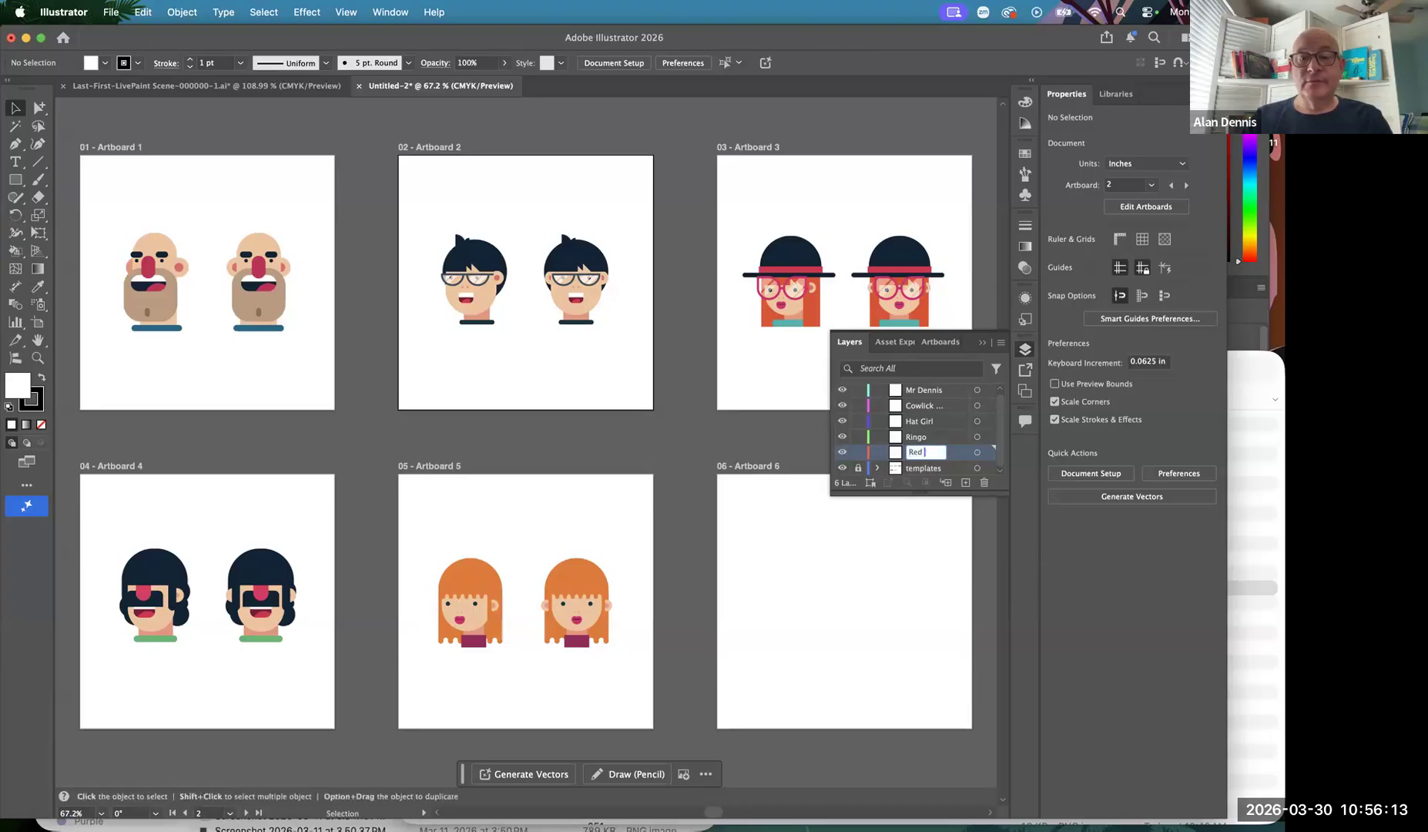
text(with Bangs)
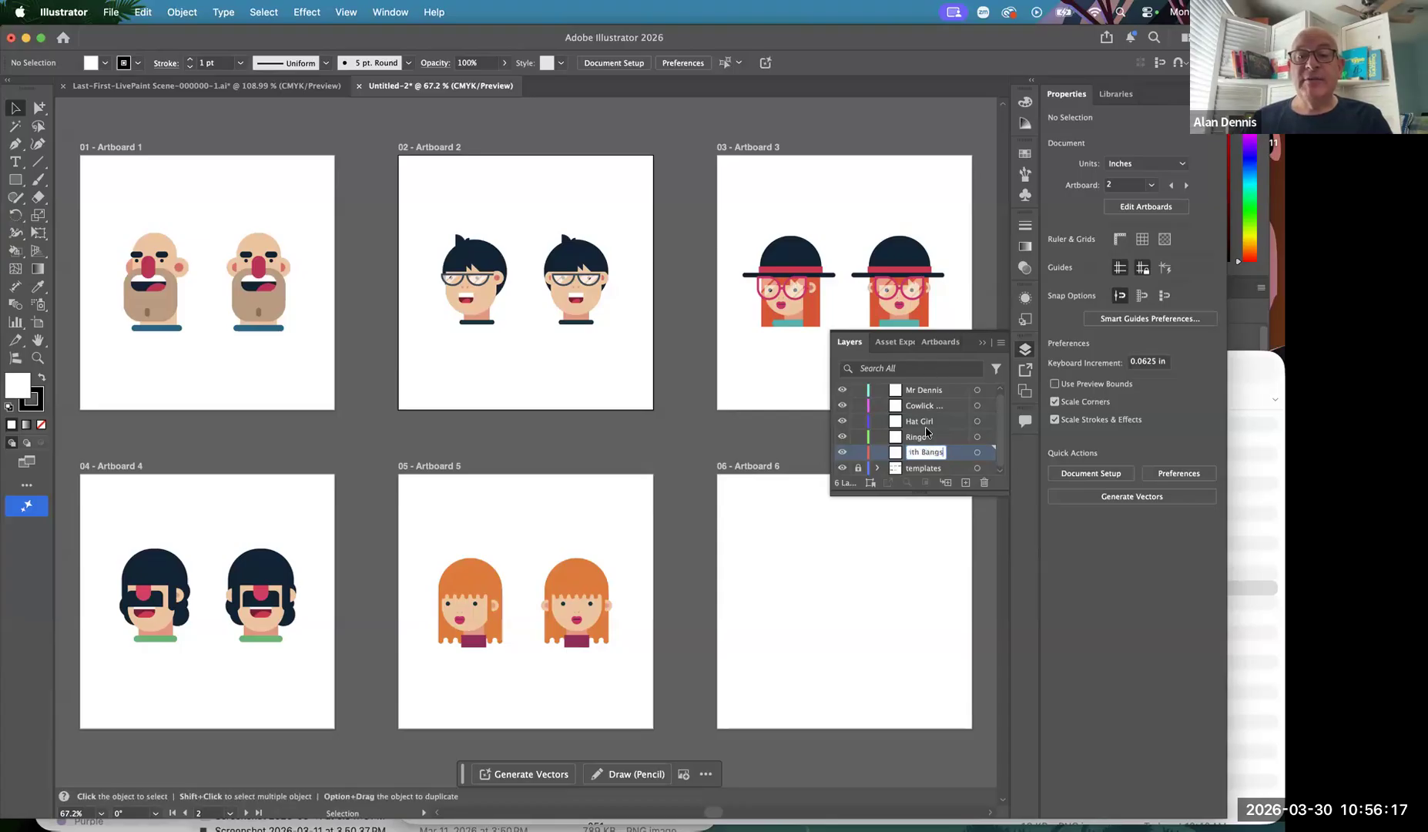
scroll(918, 427, up, 1)
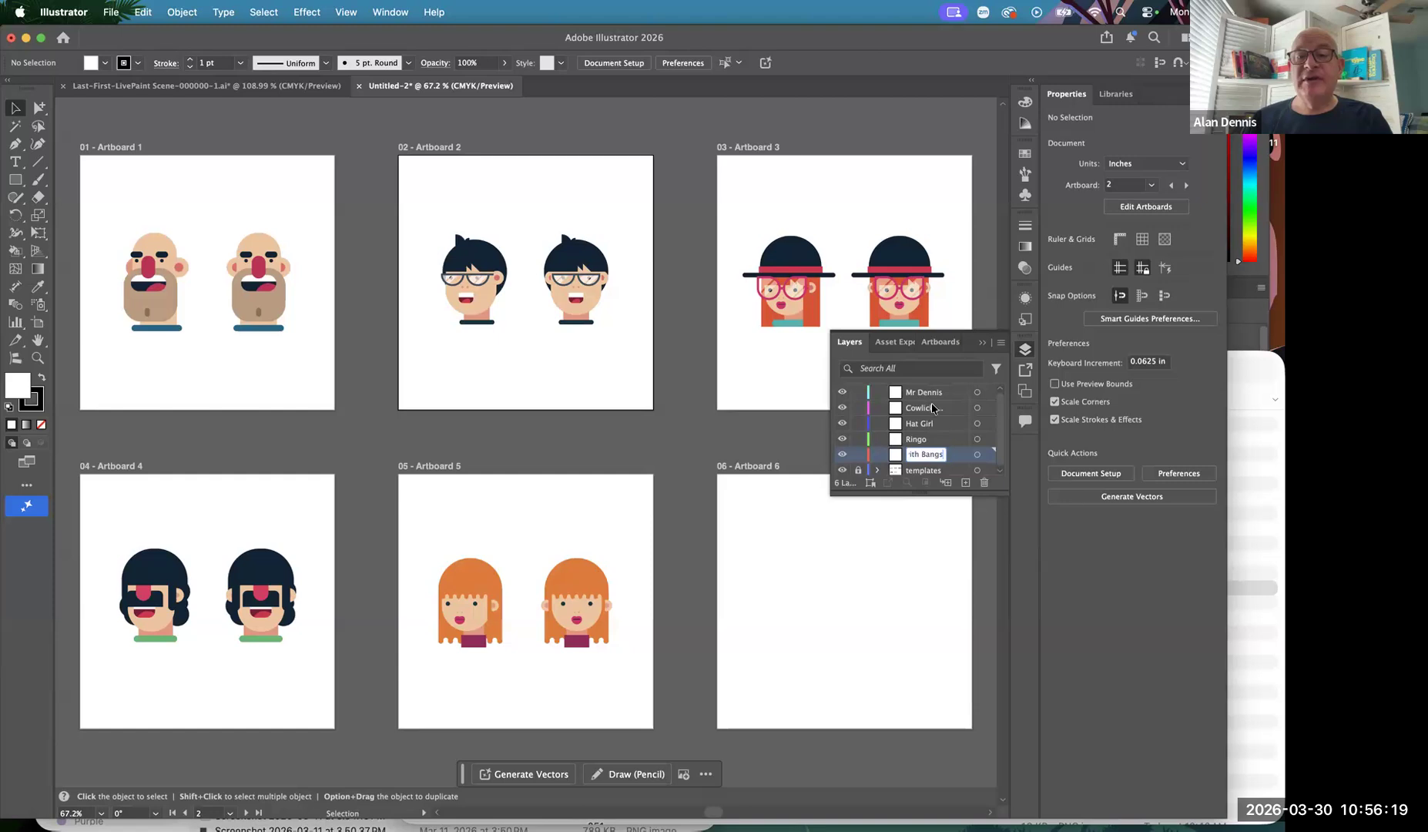
Add a new layer at the top of the layer stack, name it Dr. Jeckle, and activate Artboard 6
click(923, 394)
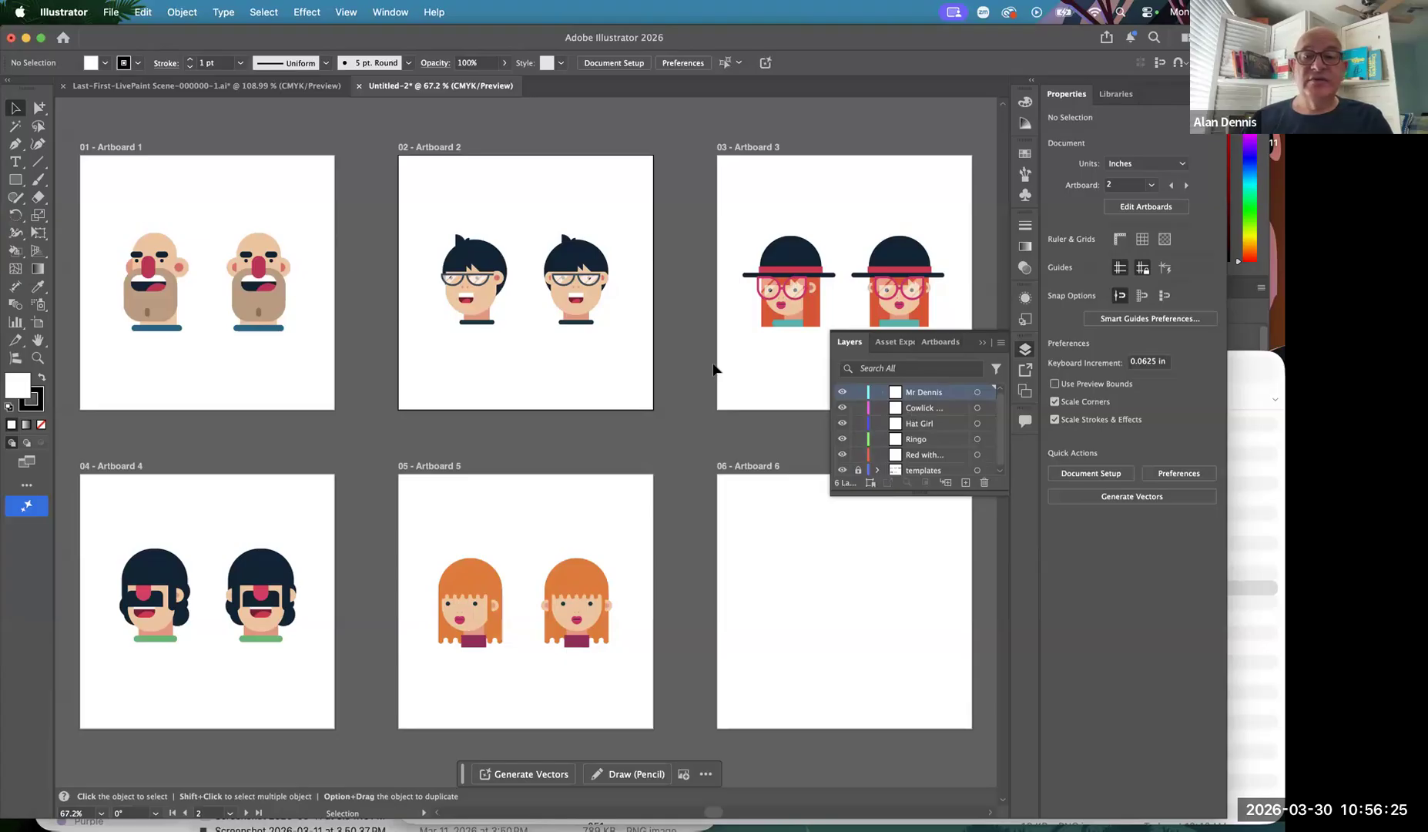
scroll(918, 406, down, 1)
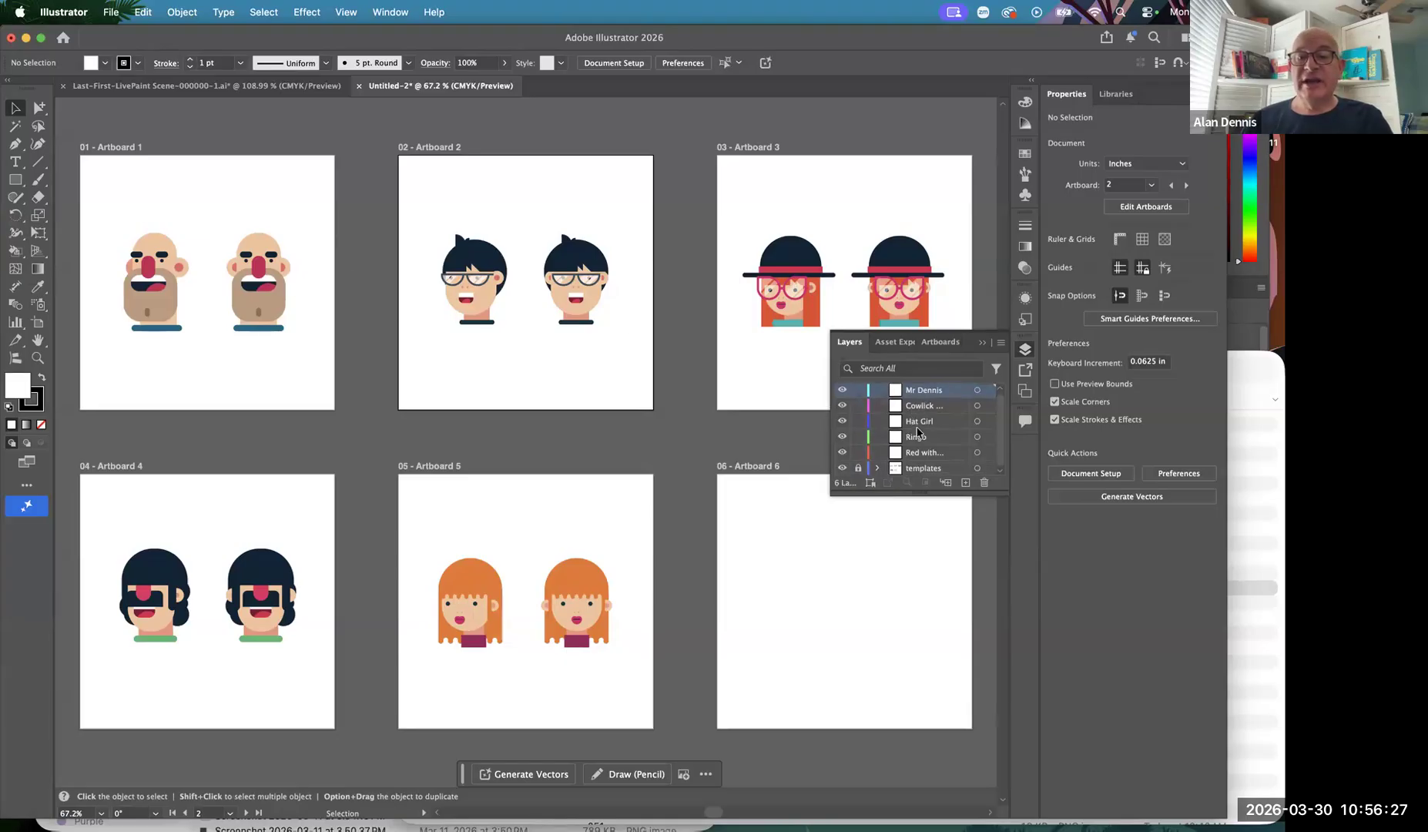
scroll(909, 419, up, 1)
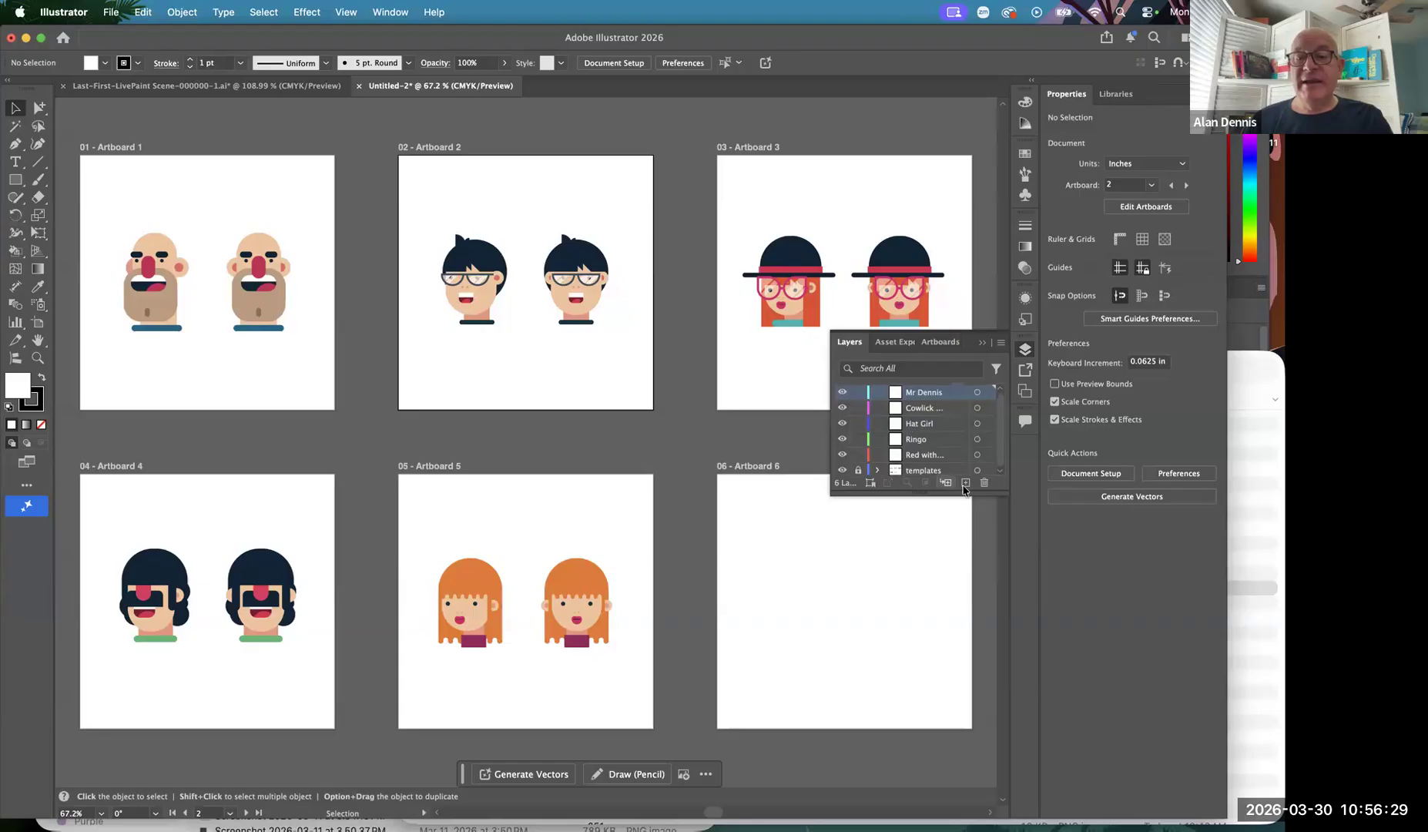
click(965, 483)
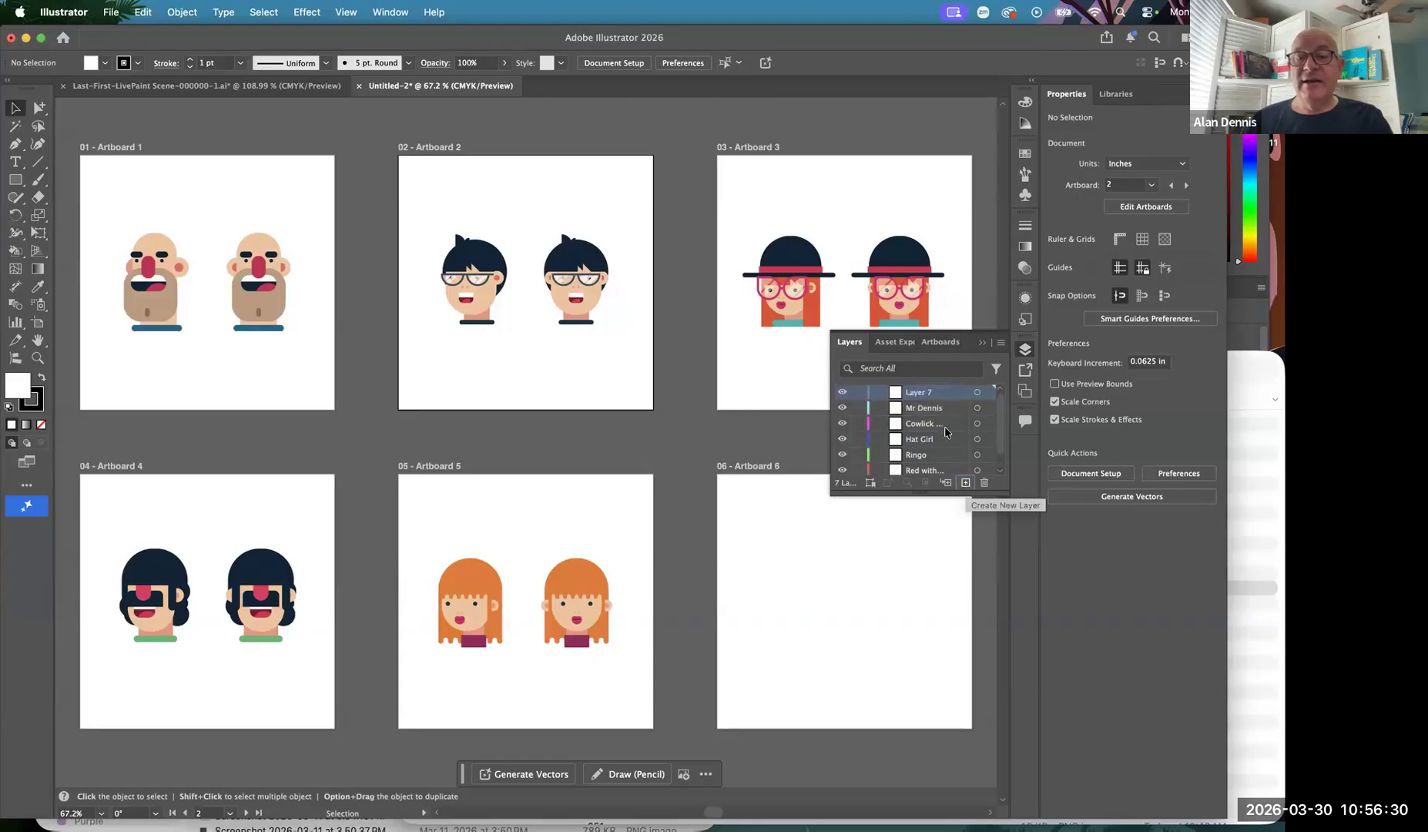
double_click(916, 392)
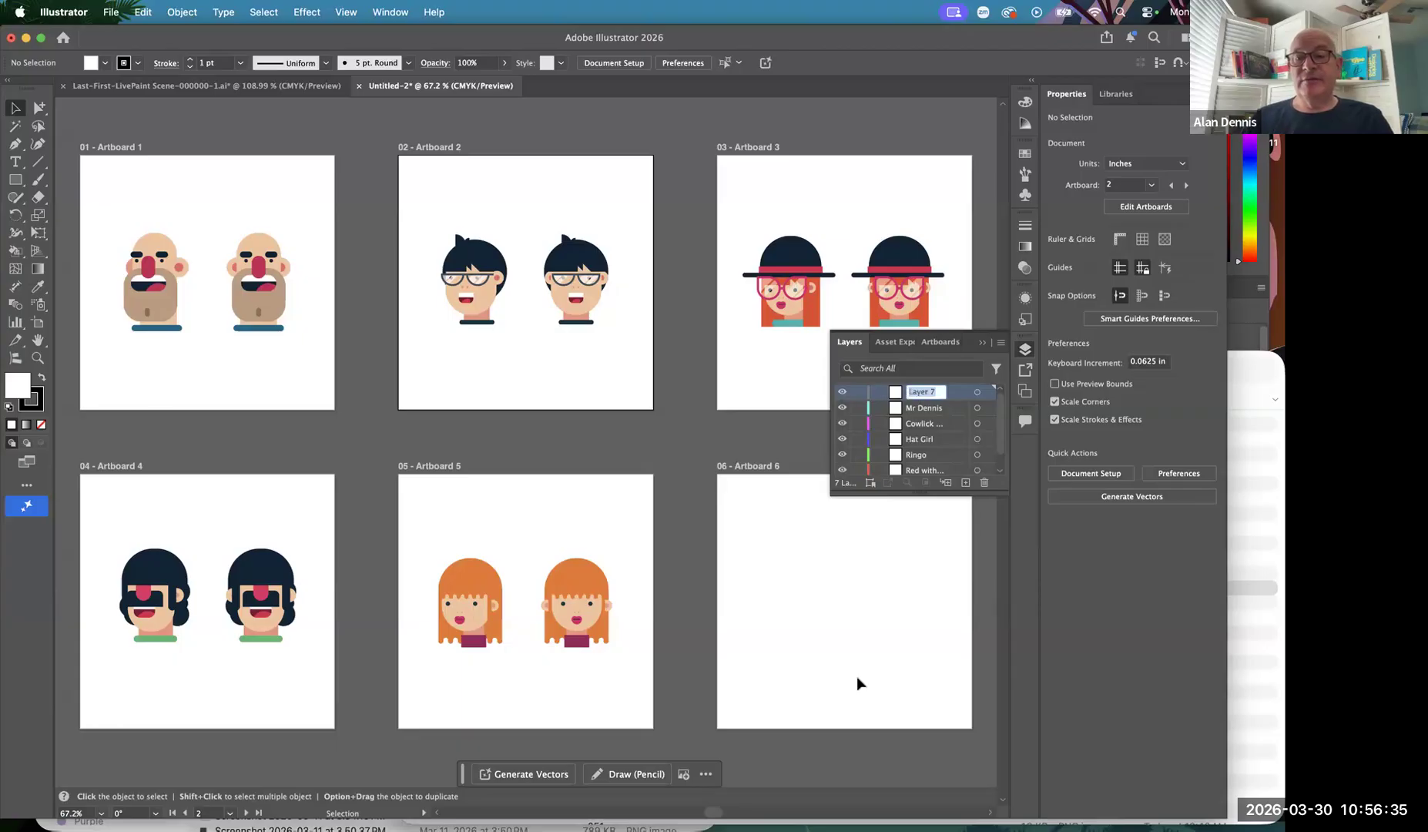
text(Dr. Jeckle)
click(880, 628)
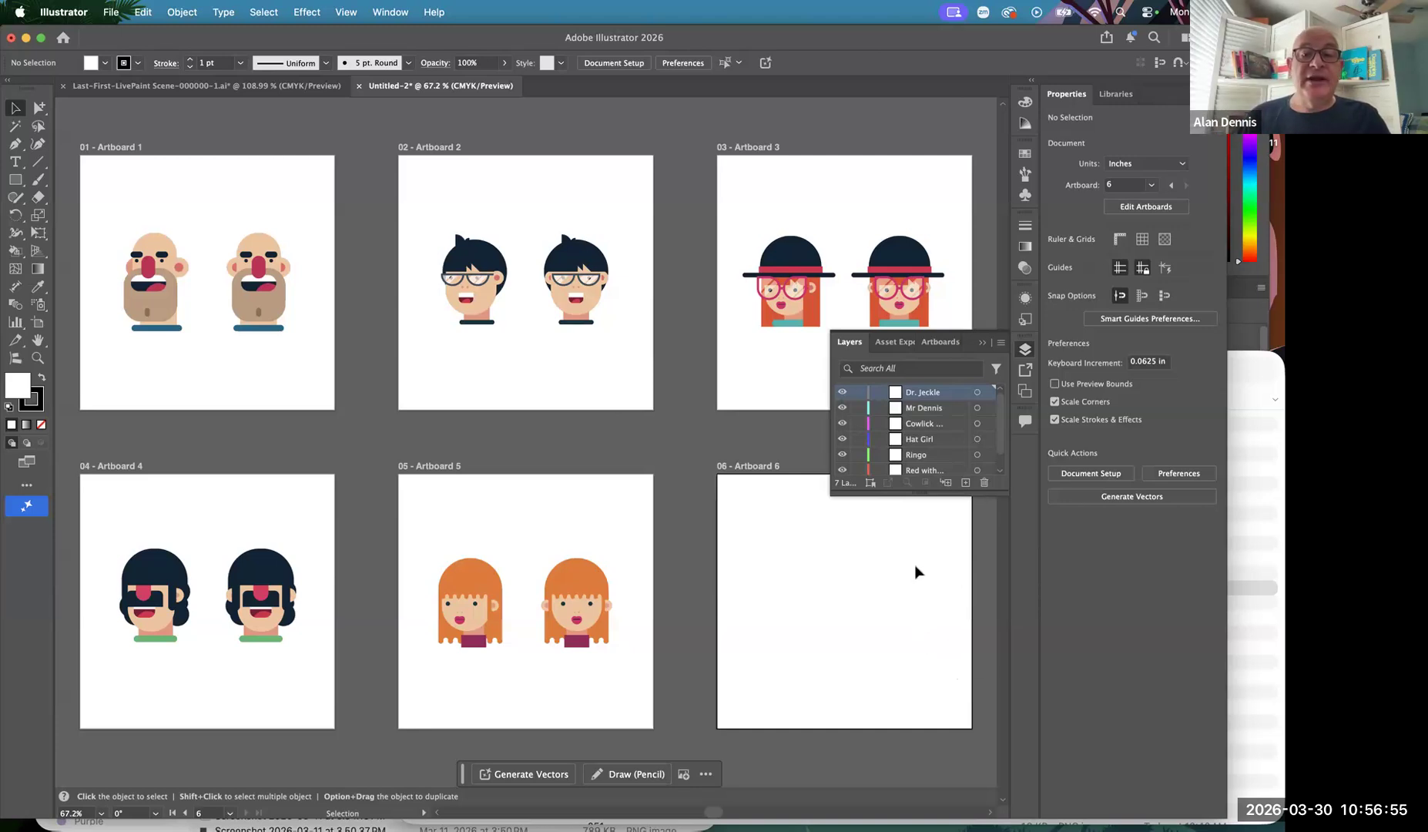
Make the layer for the bald, bearded character current and activate Artboard 1
click(926, 407)
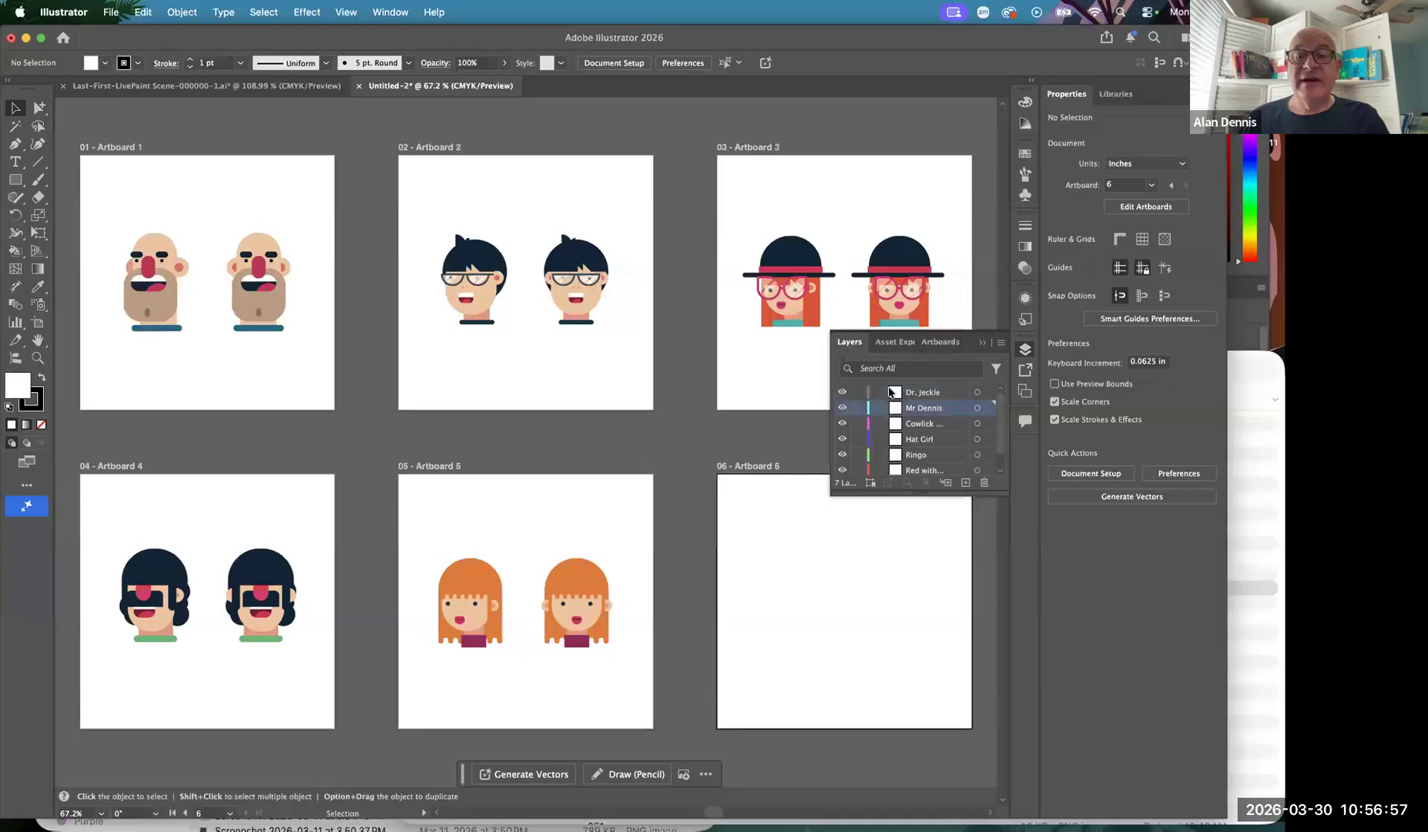
click(241, 191)
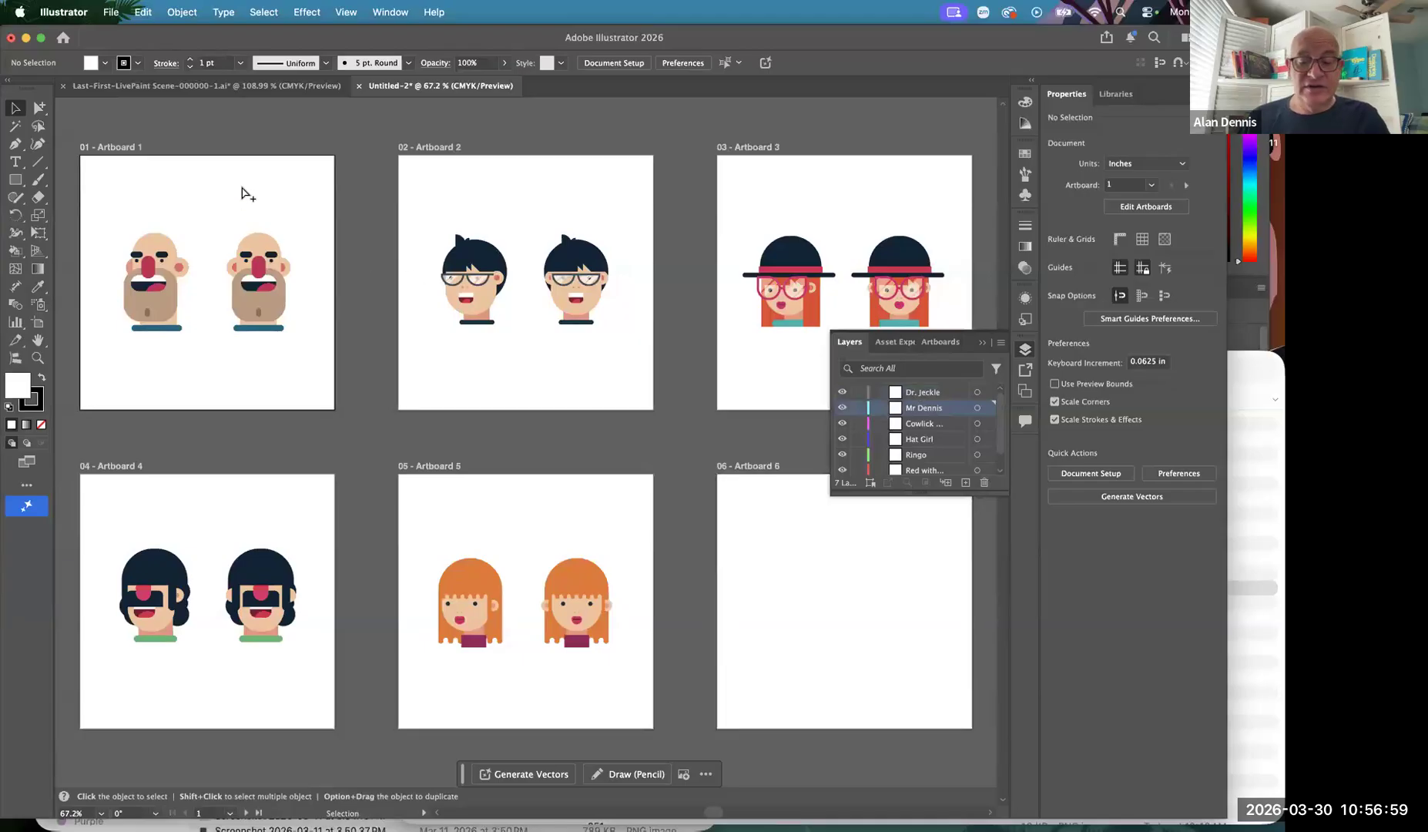
key(super+0)
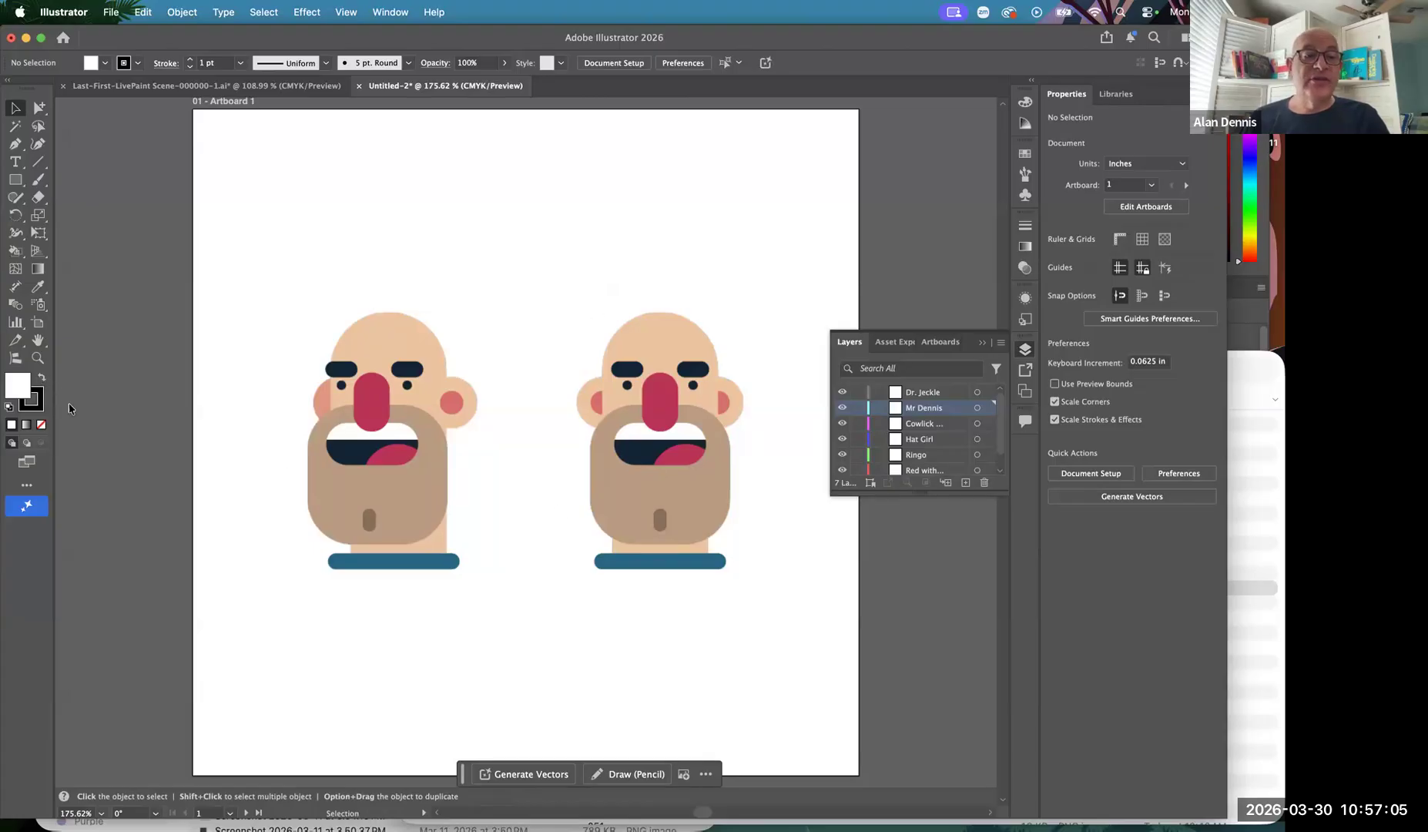
Set the fill to None with a black stroke, ready to trace the front-facing bald head on Artboard 1
click(42, 377)
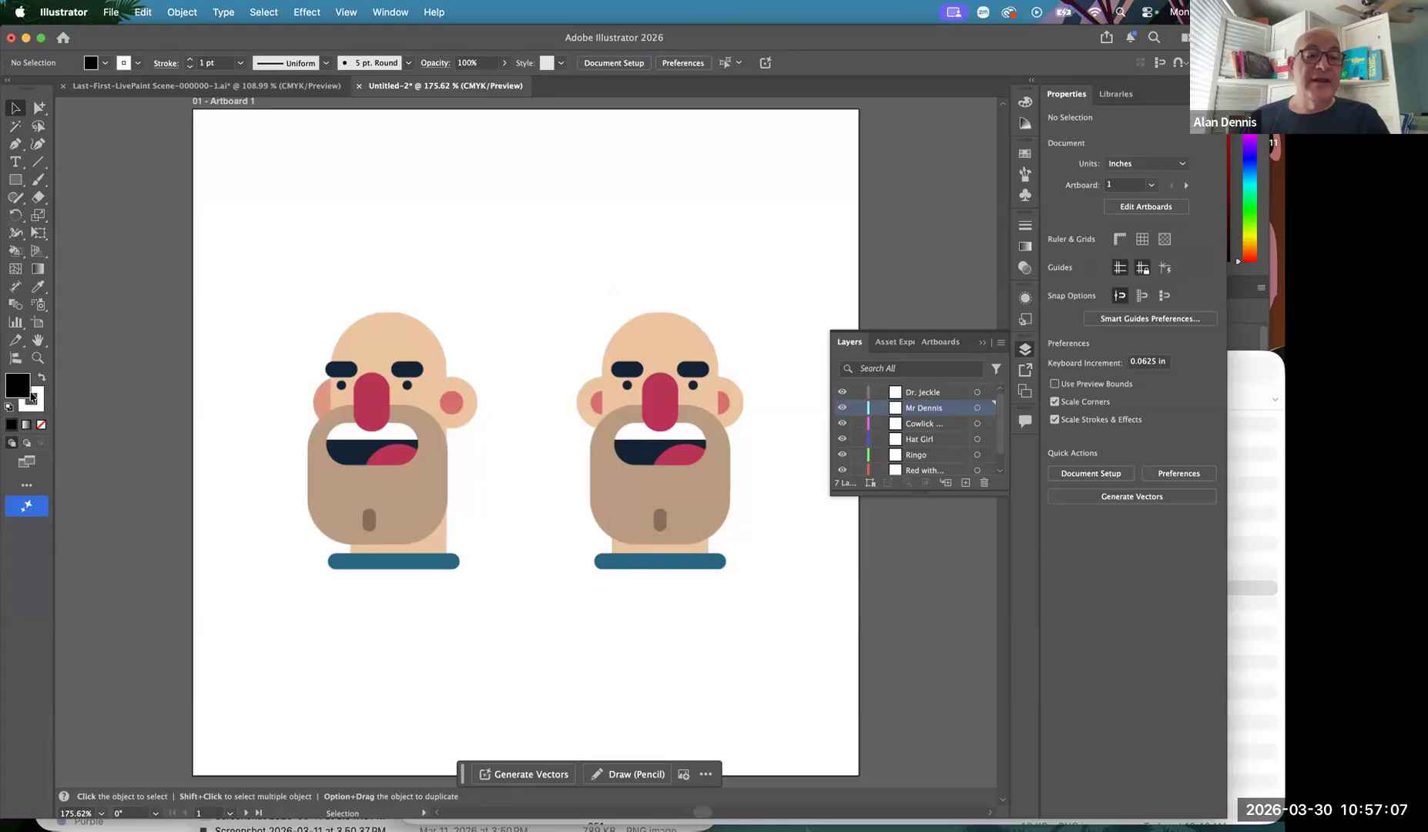
click(41, 377)
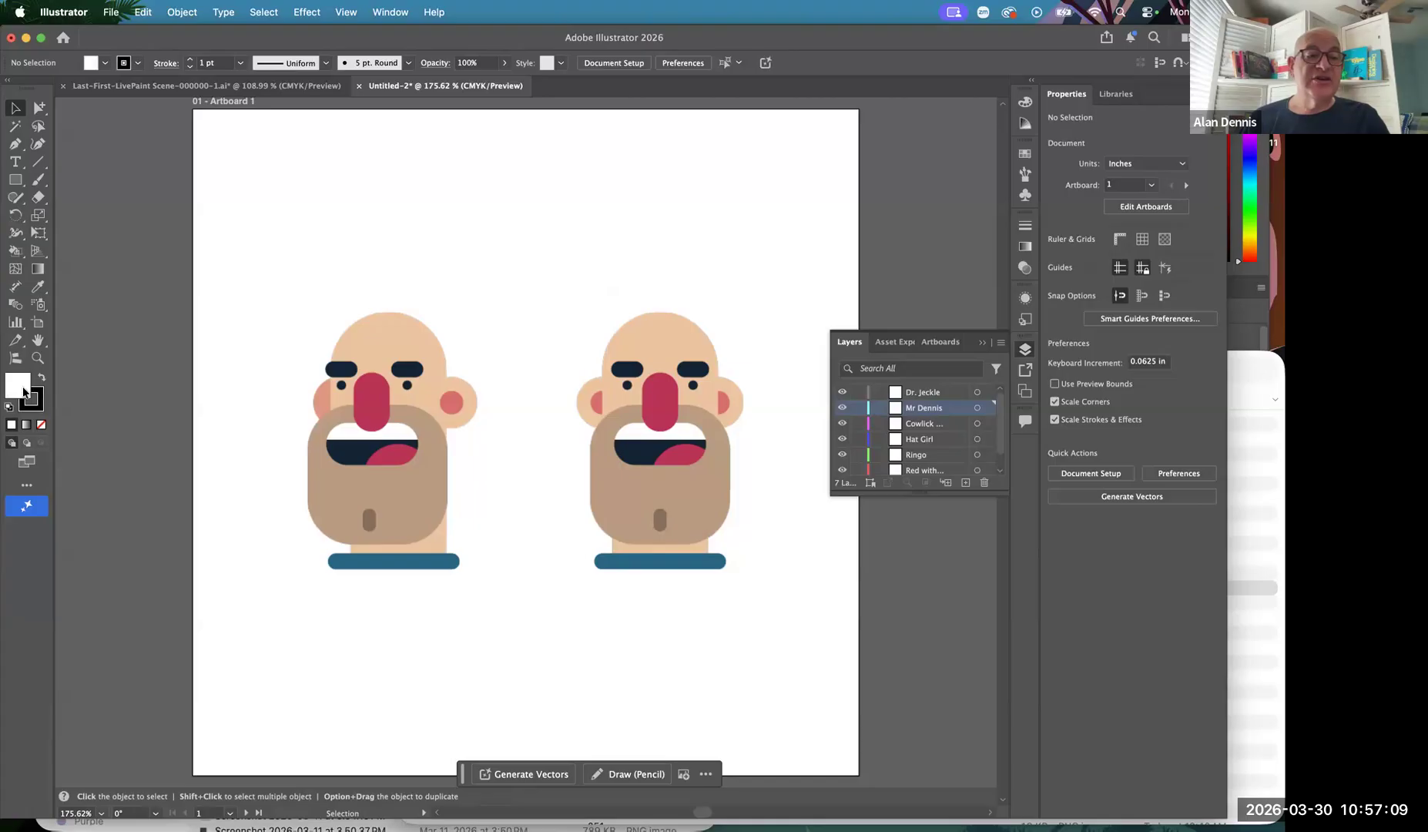
click(42, 424)
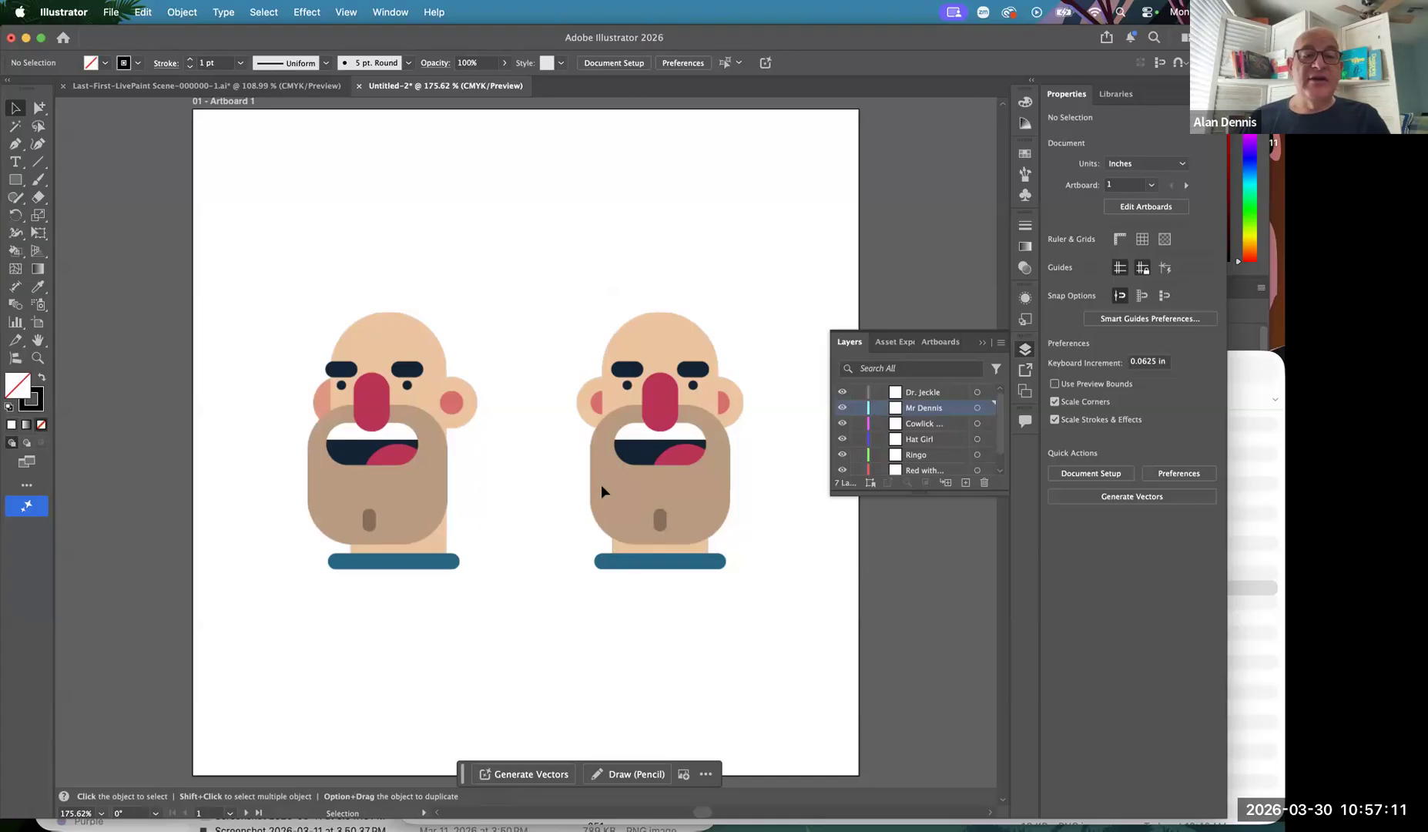
key(z)
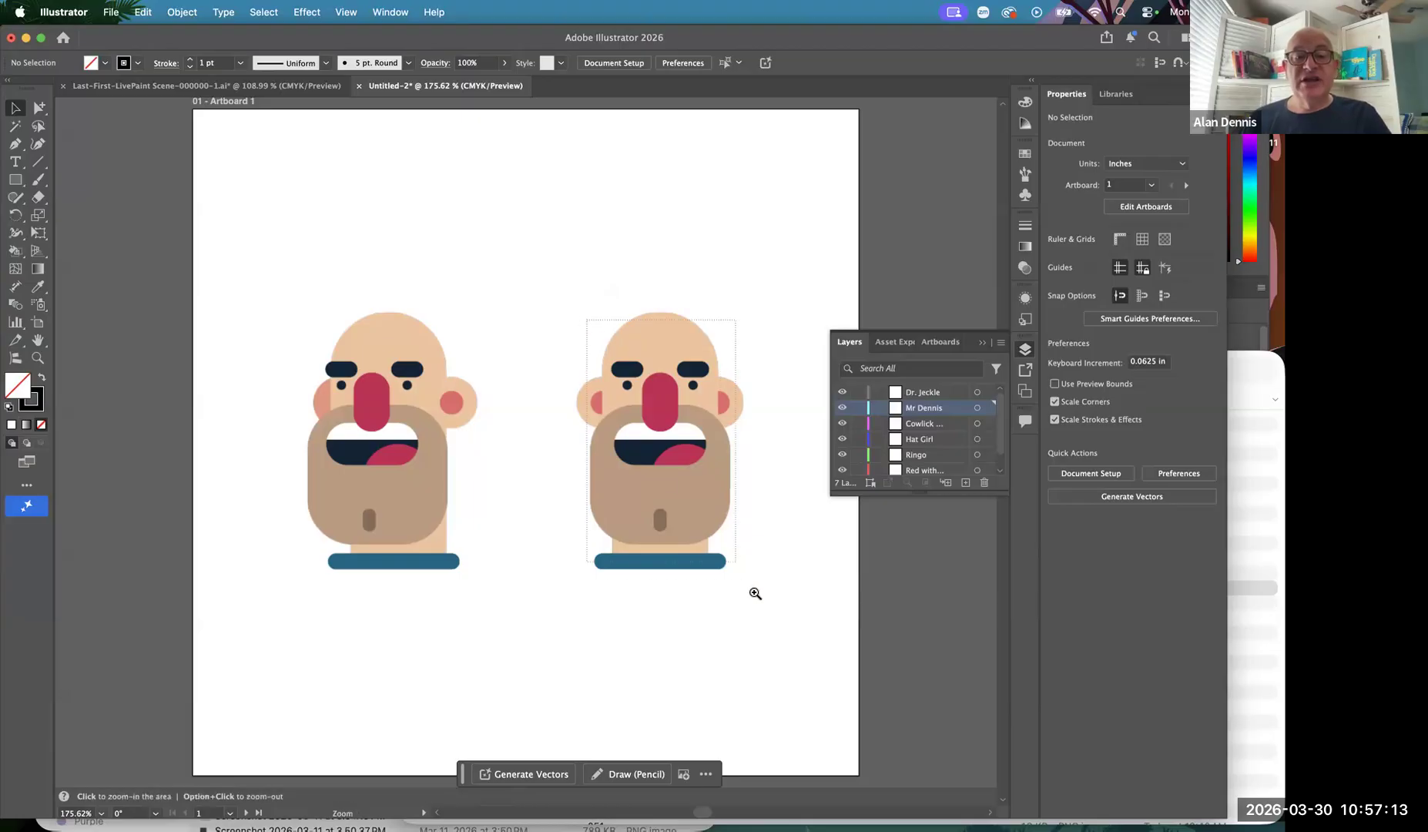
drag(755, 593, 585, 319)
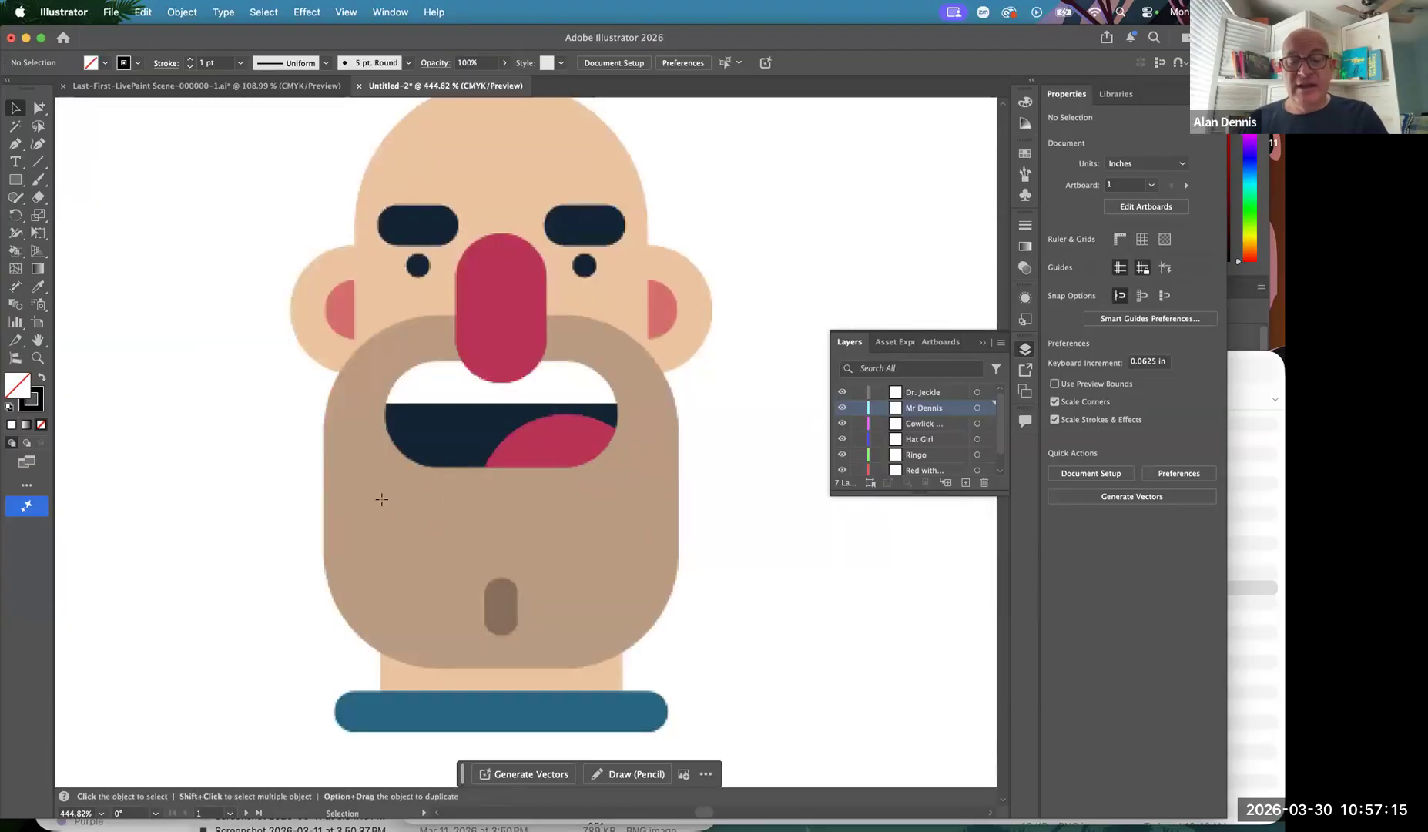
Draw a rectangle about 0.84 by 0.82 in around the bald character's beard, from its upper edge down to the chin
key(m)
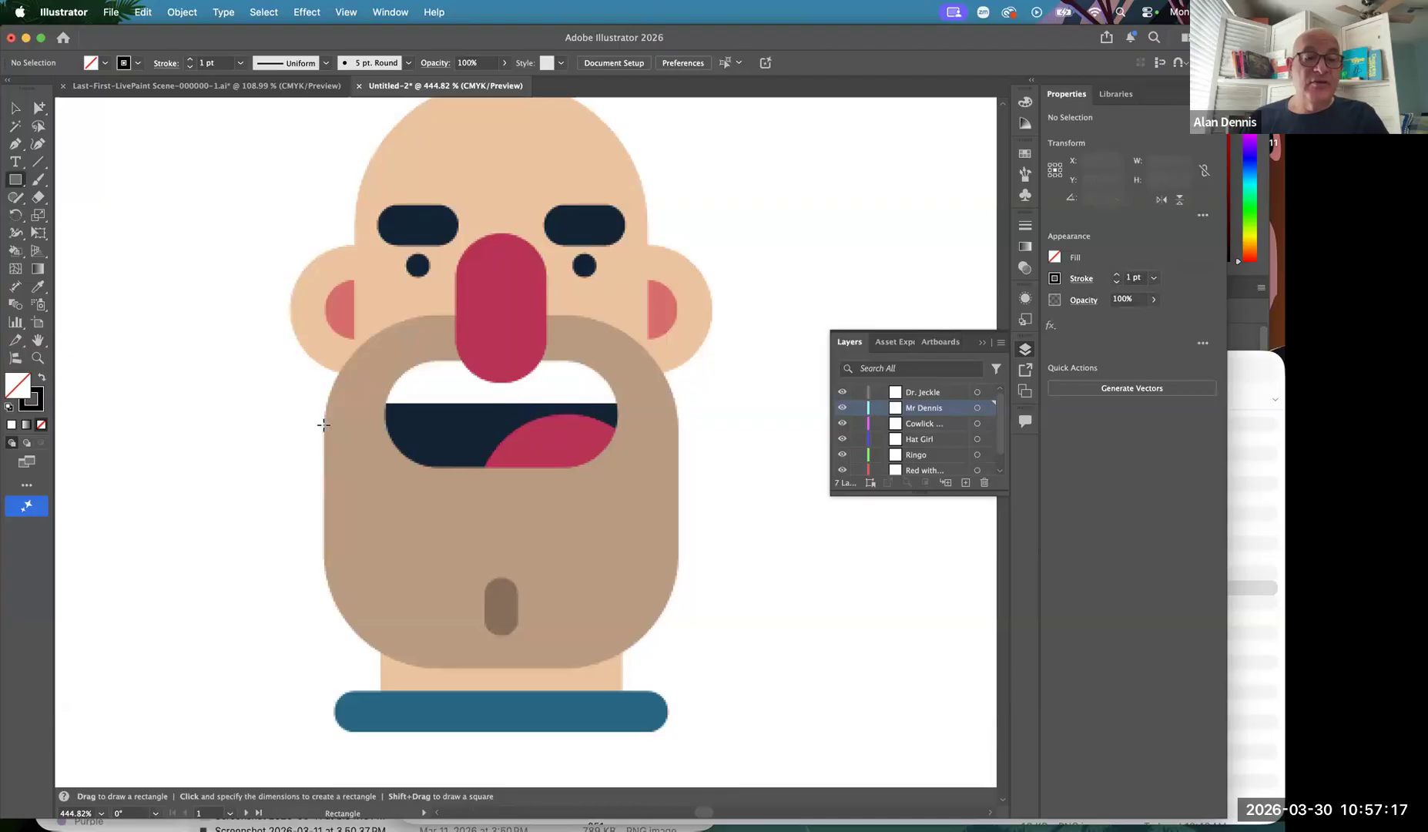
drag(323, 425, 679, 555)
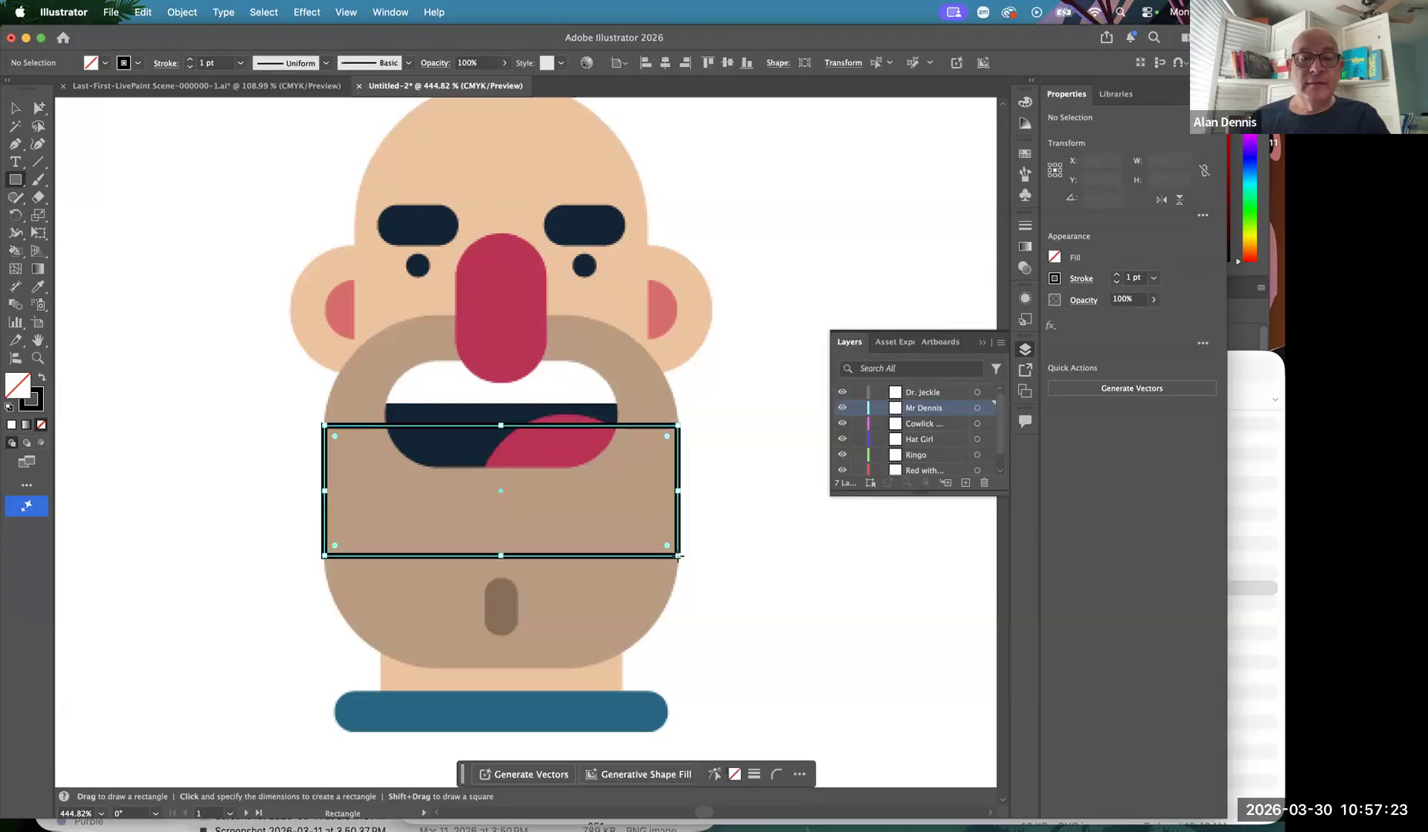
drag(501, 554, 505, 667)
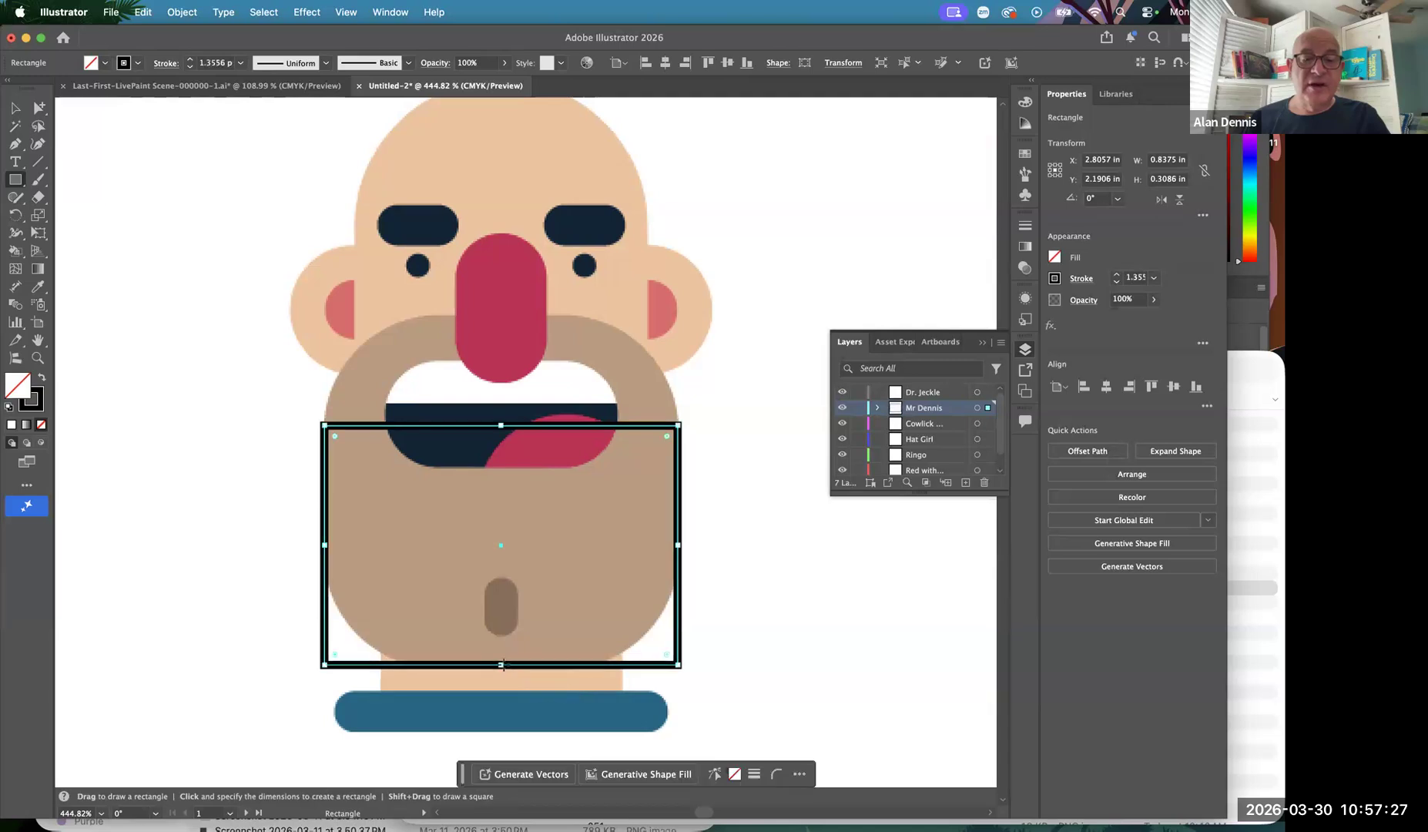
drag(501, 397, 501, 318)
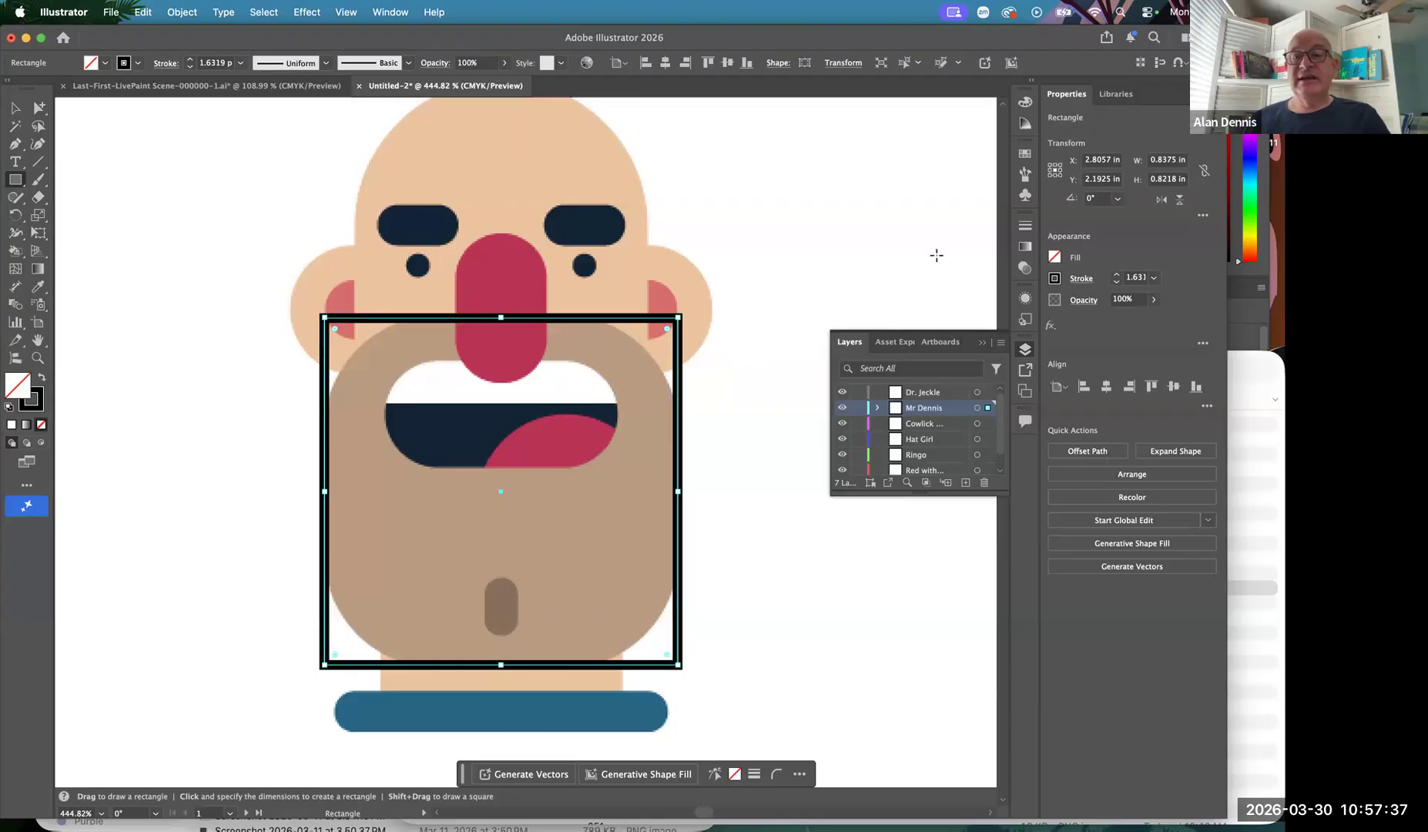
Set the beard rectangle's stroke weight to 0.5 pt and round all its corners to match the beard's outline
click(1153, 279)
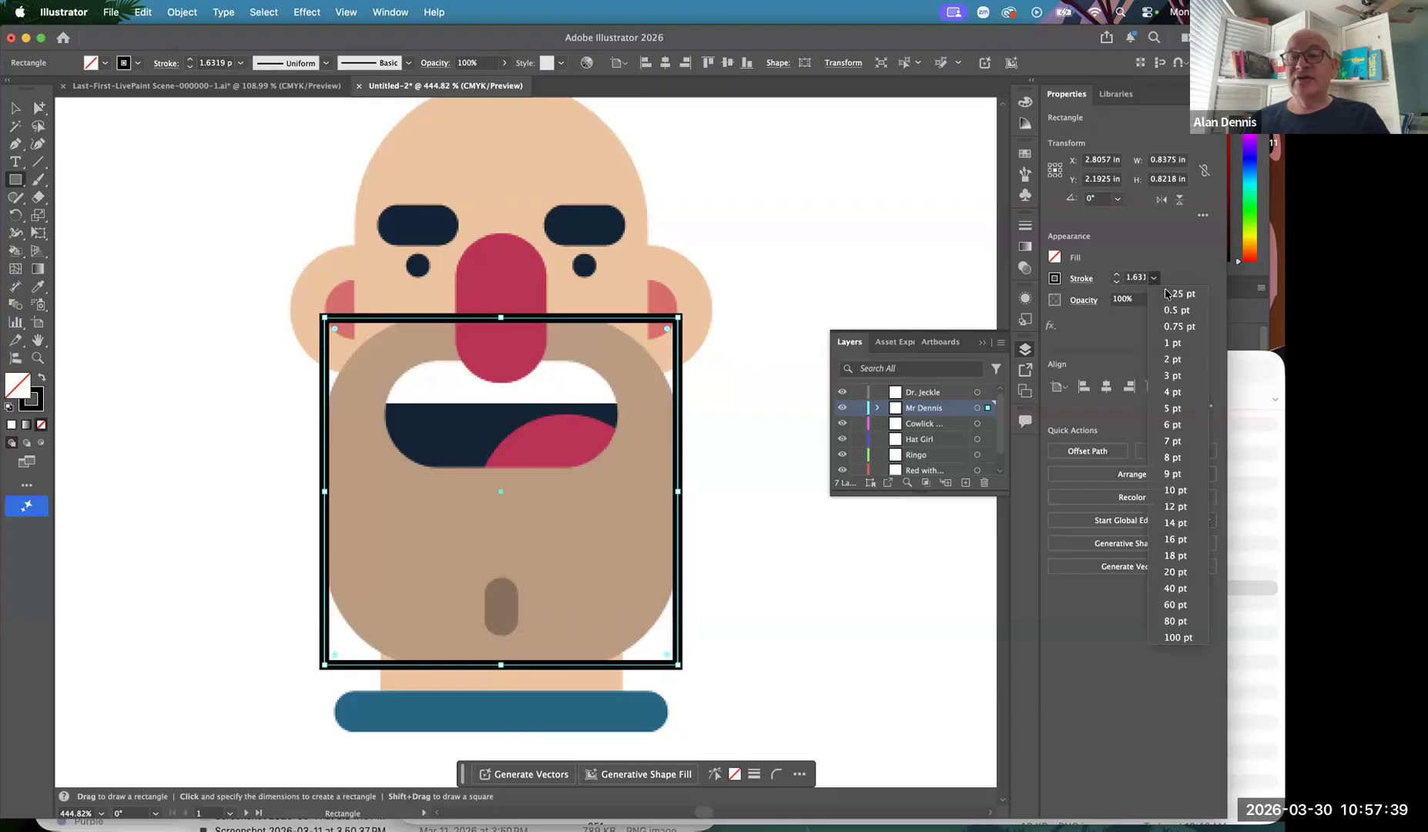
click(1176, 311)
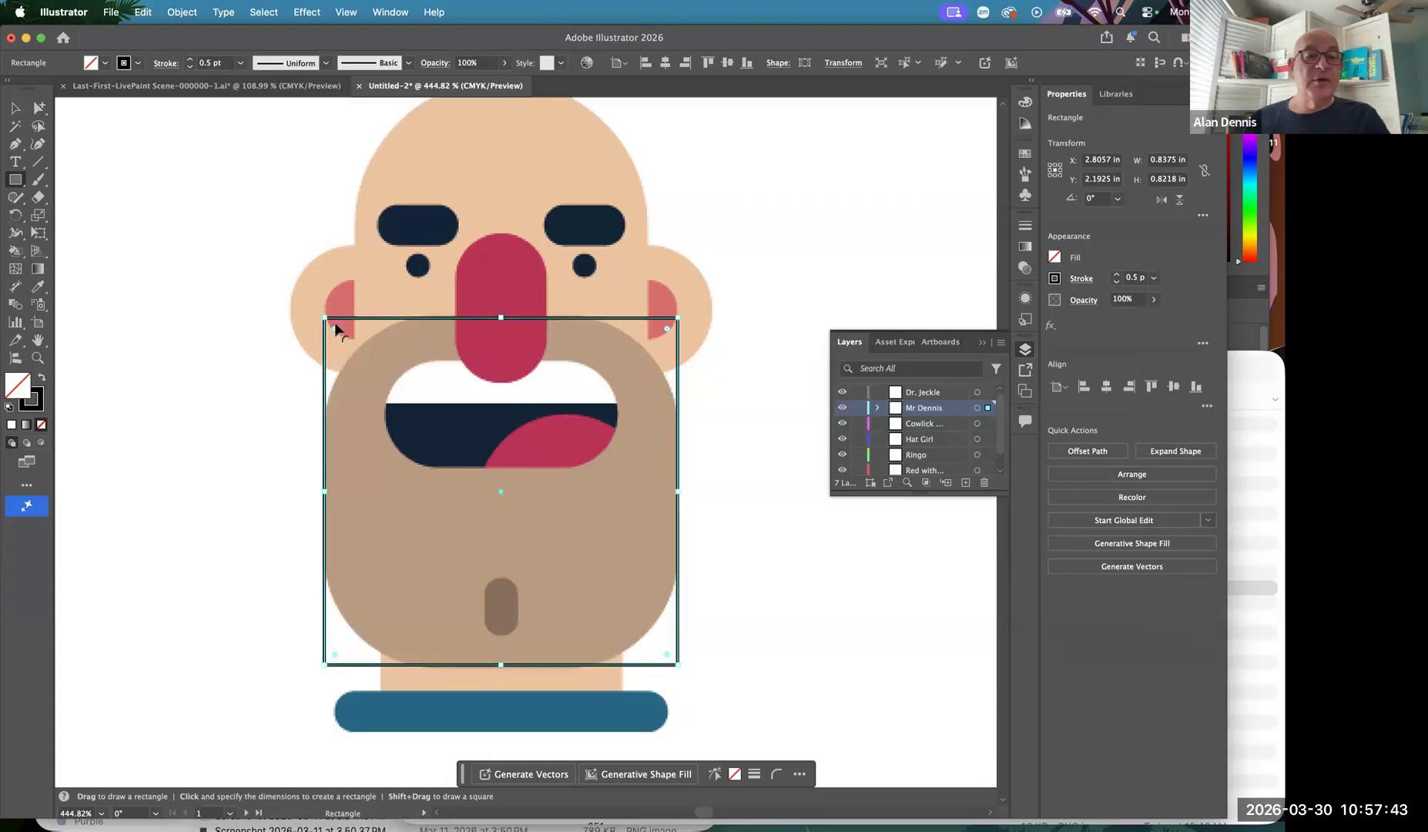
drag(334, 329, 473, 395)
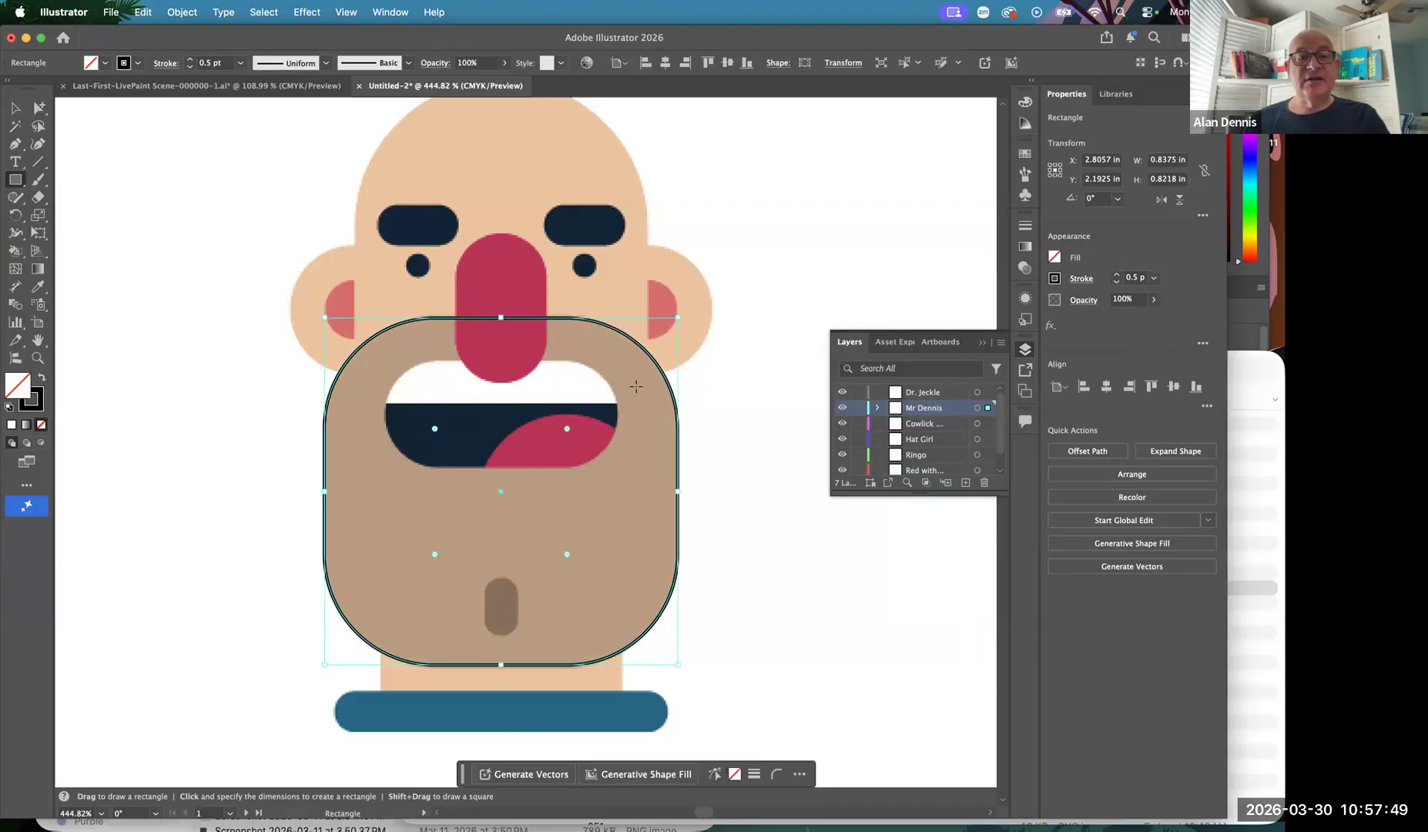
Duplicate the beard outline straight up to the top of the head and narrow the copy to the head's width, about 0.69 in
scroll(635, 386, up, 3)
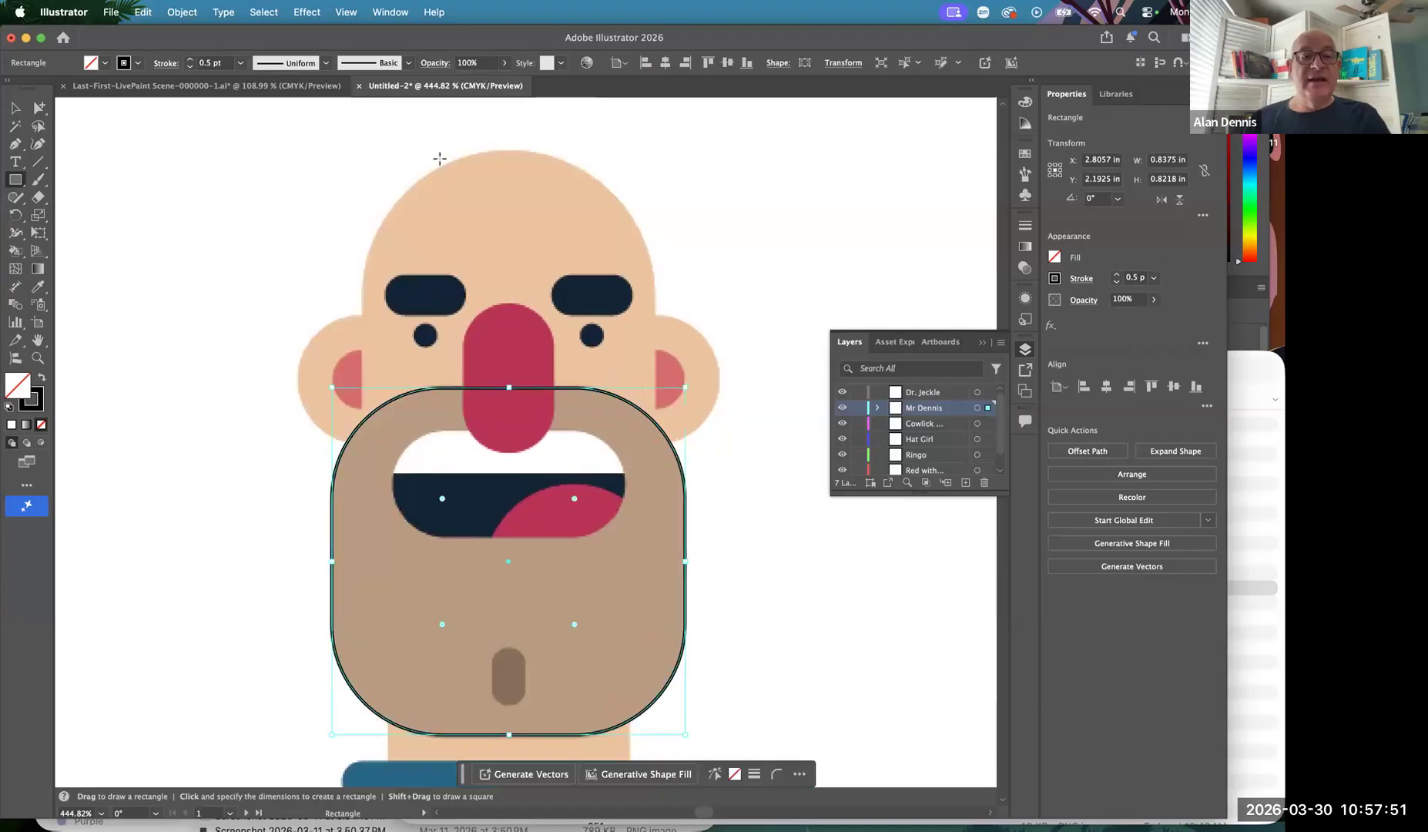
click(15, 110)
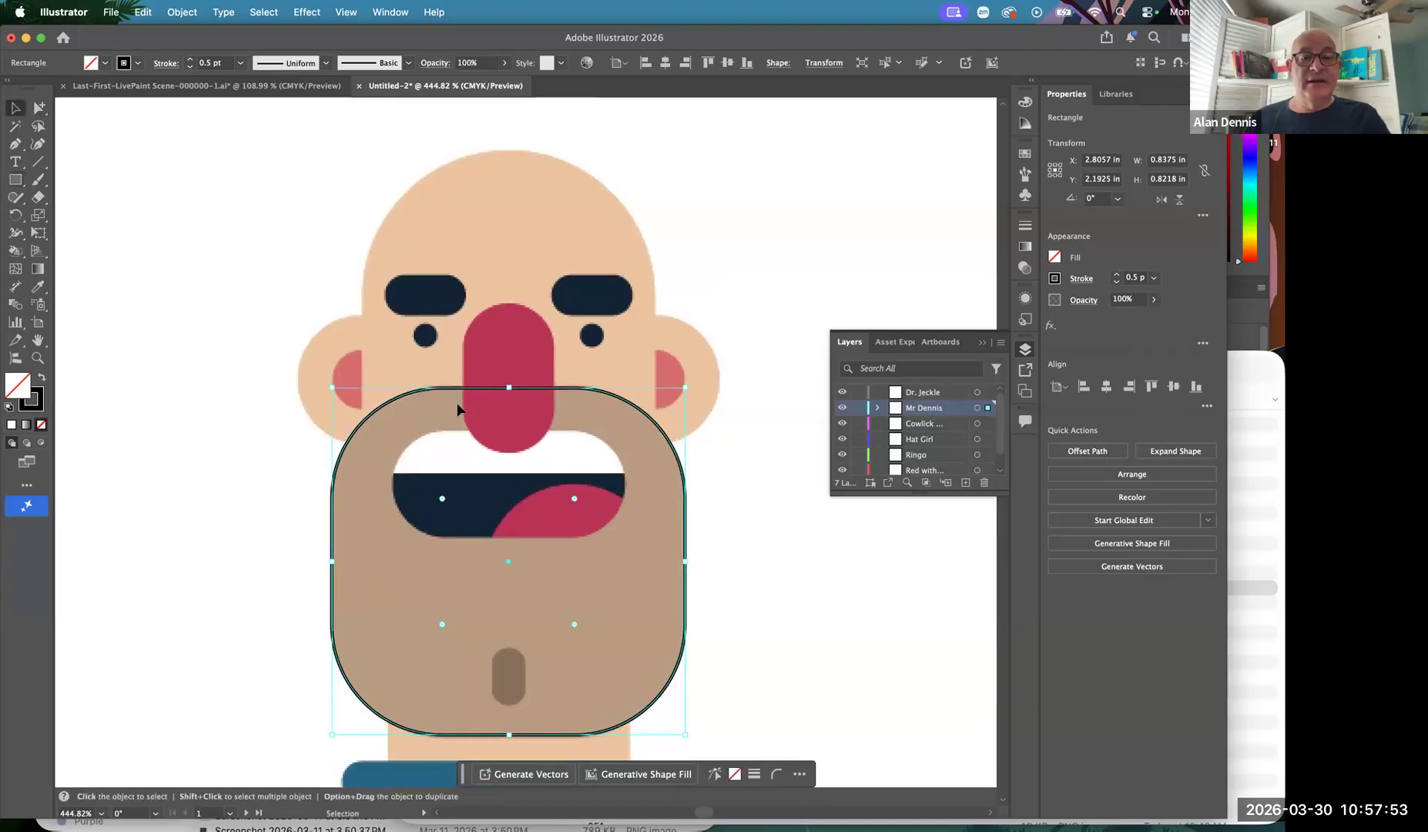
drag(456, 391, 479, 153)
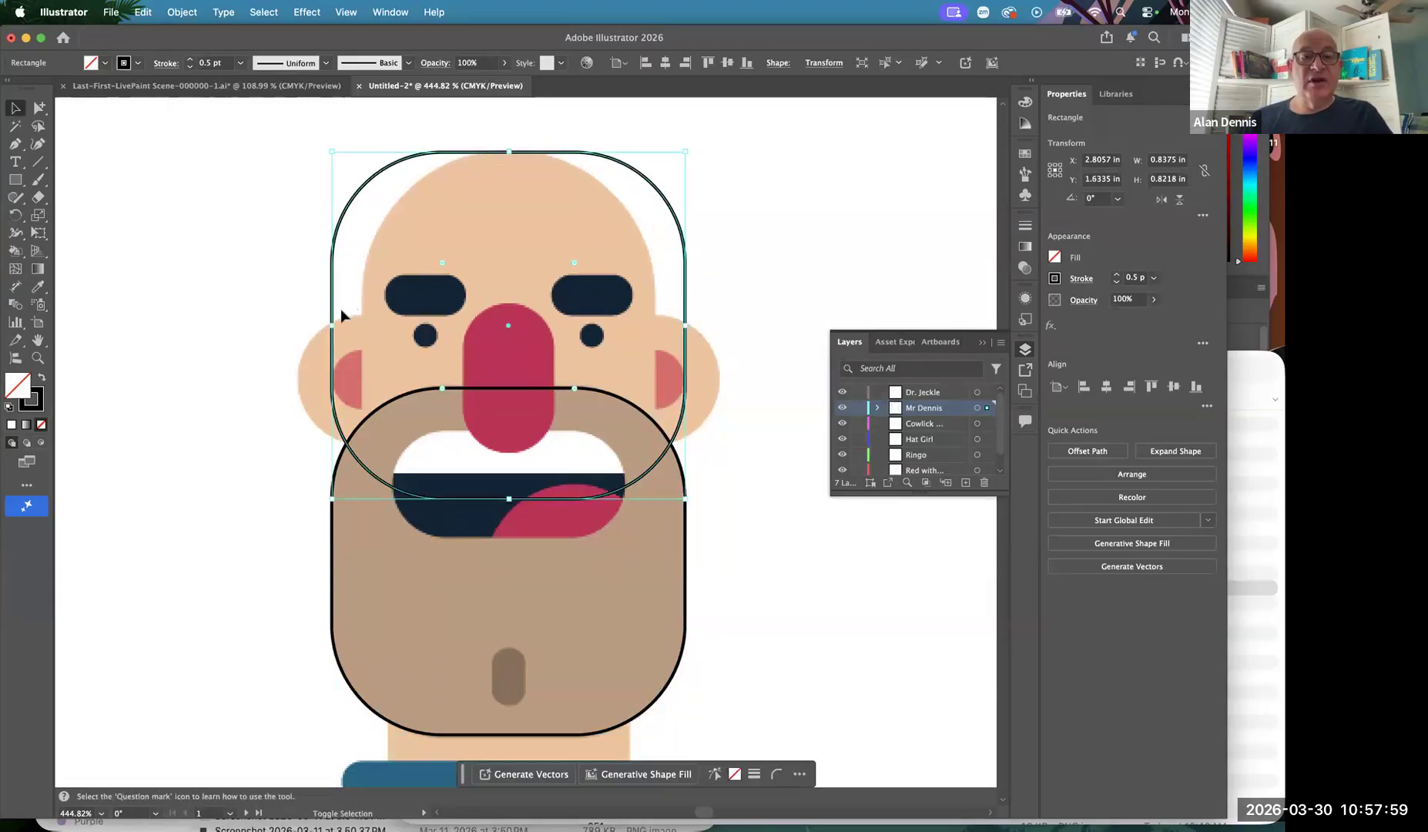
drag(332, 325, 369, 325)
drag(686, 324, 655, 322)
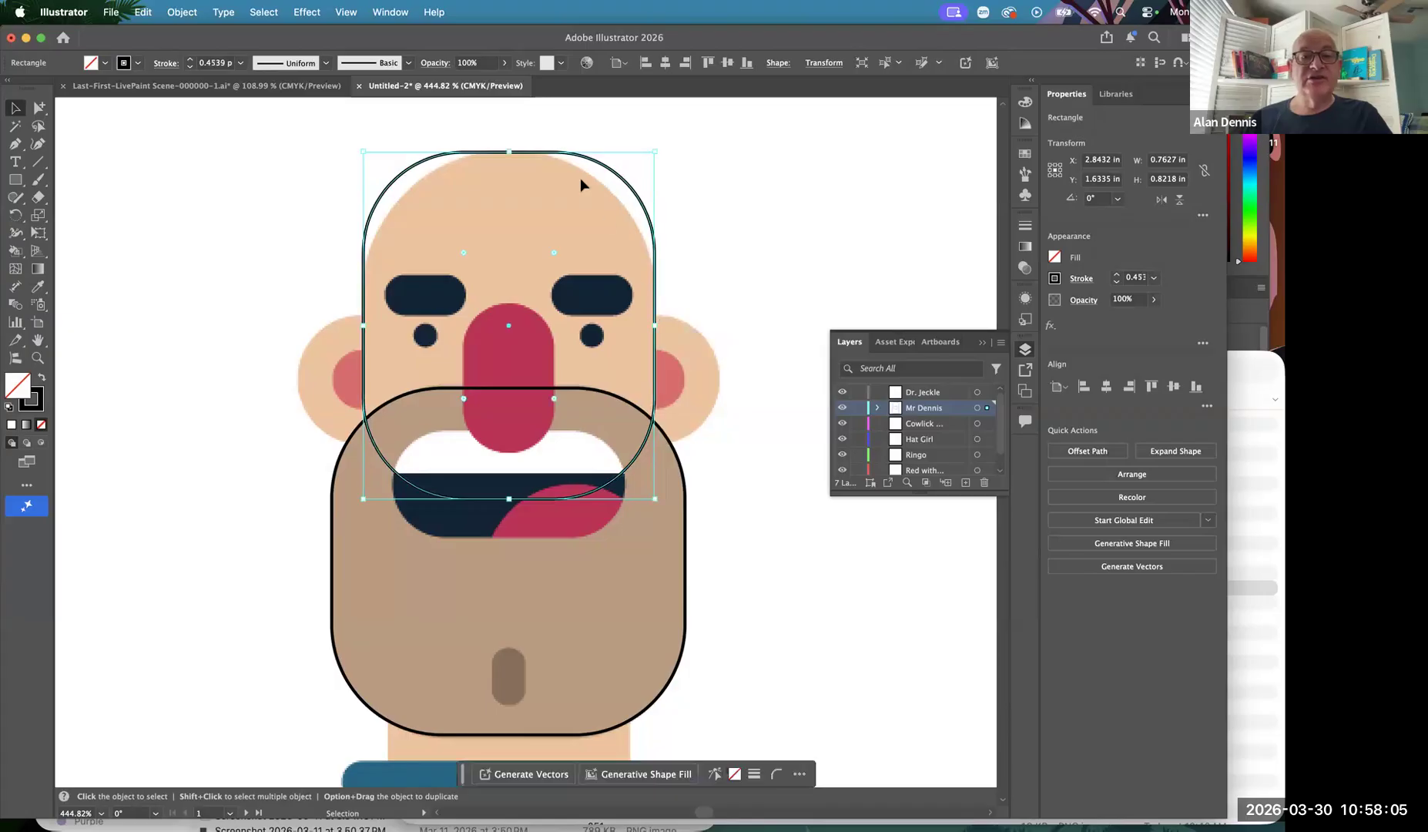
drag(473, 264, 536, 329)
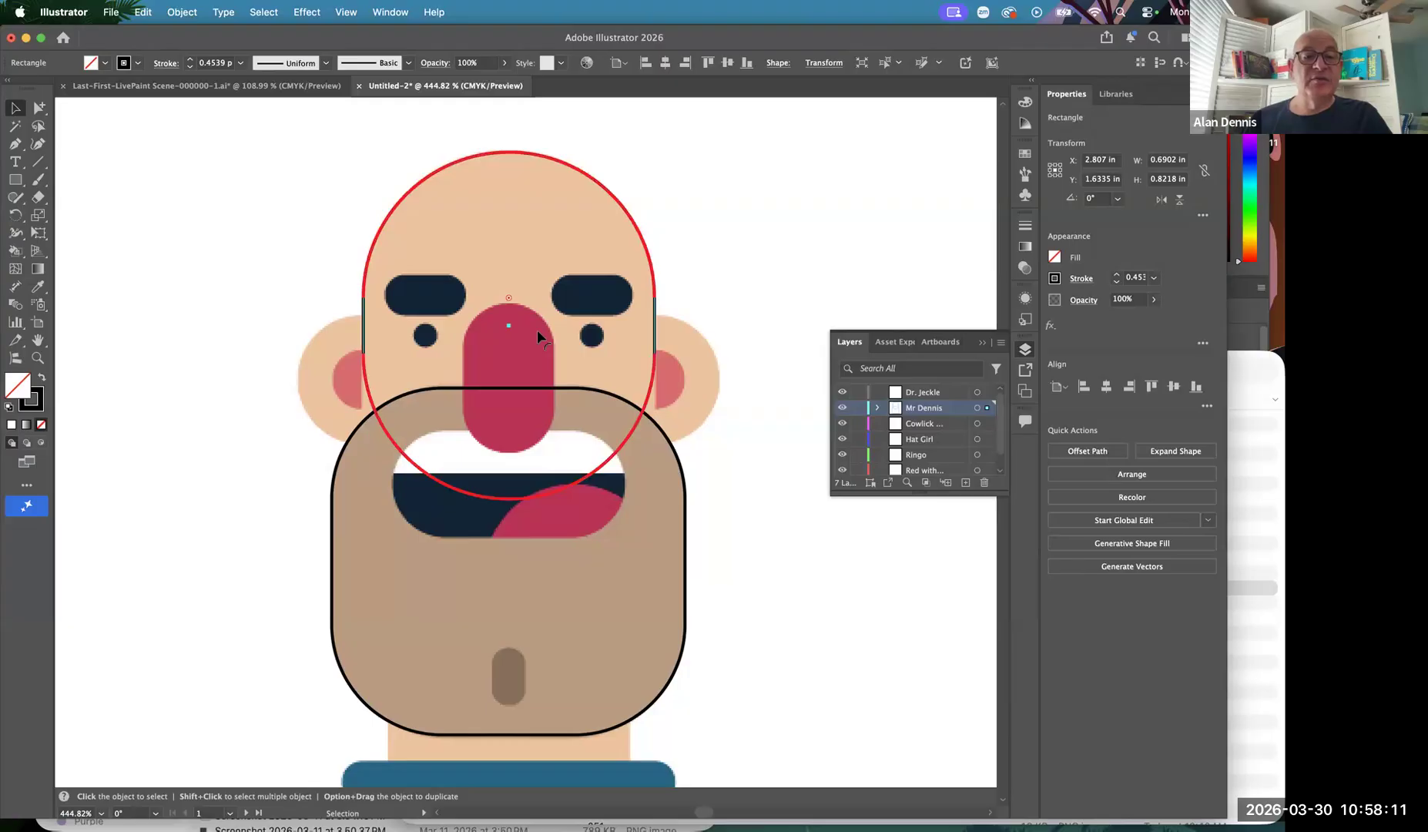
click(537, 329)
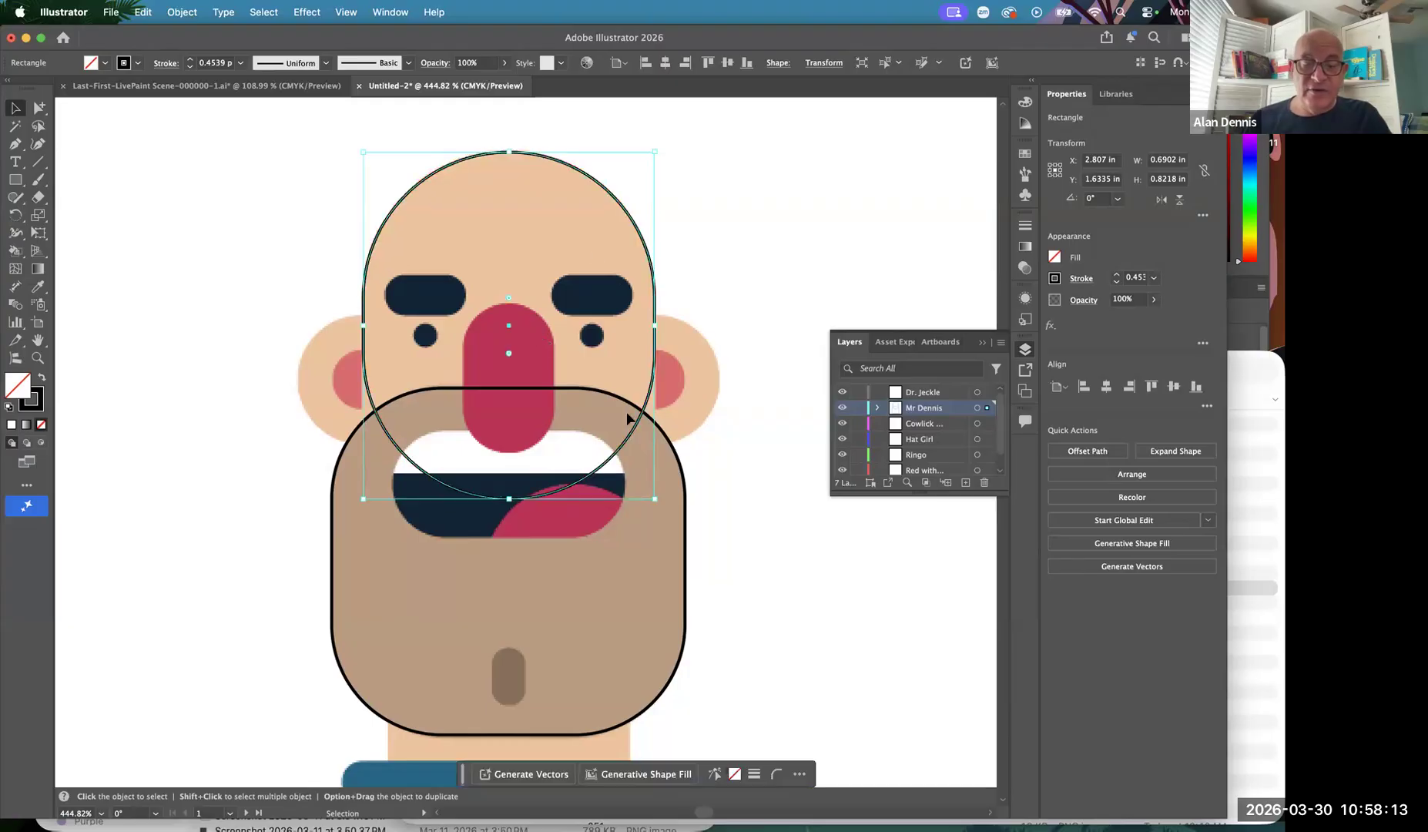
key(super+z)
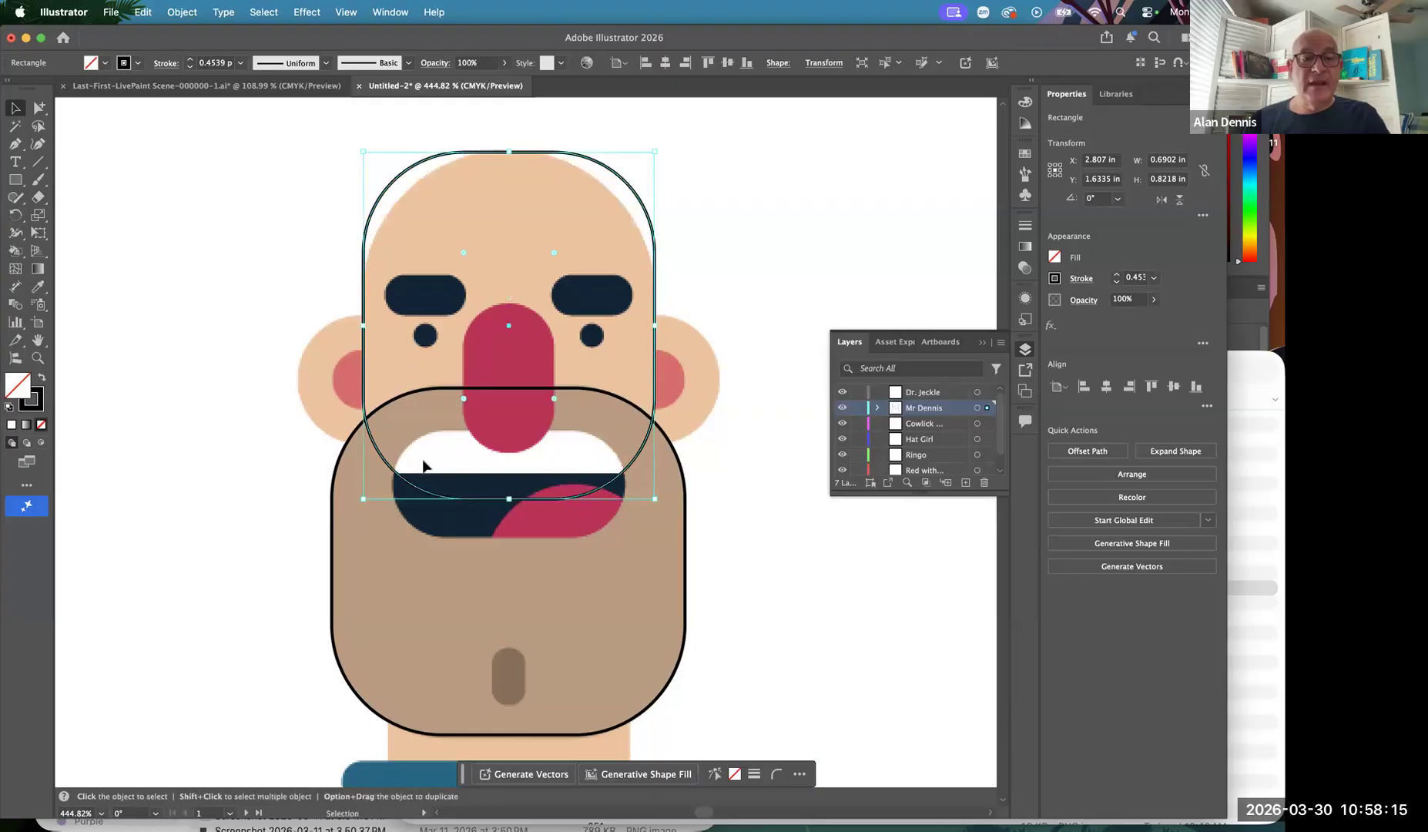
Square off the head outline's corners, then round only its two upper corners fully to follow the bald crown
mouse_move(359, 520)
mouse_down()
mouse_move(341, 544)
mouse_move(367, 519)
mouse_up()
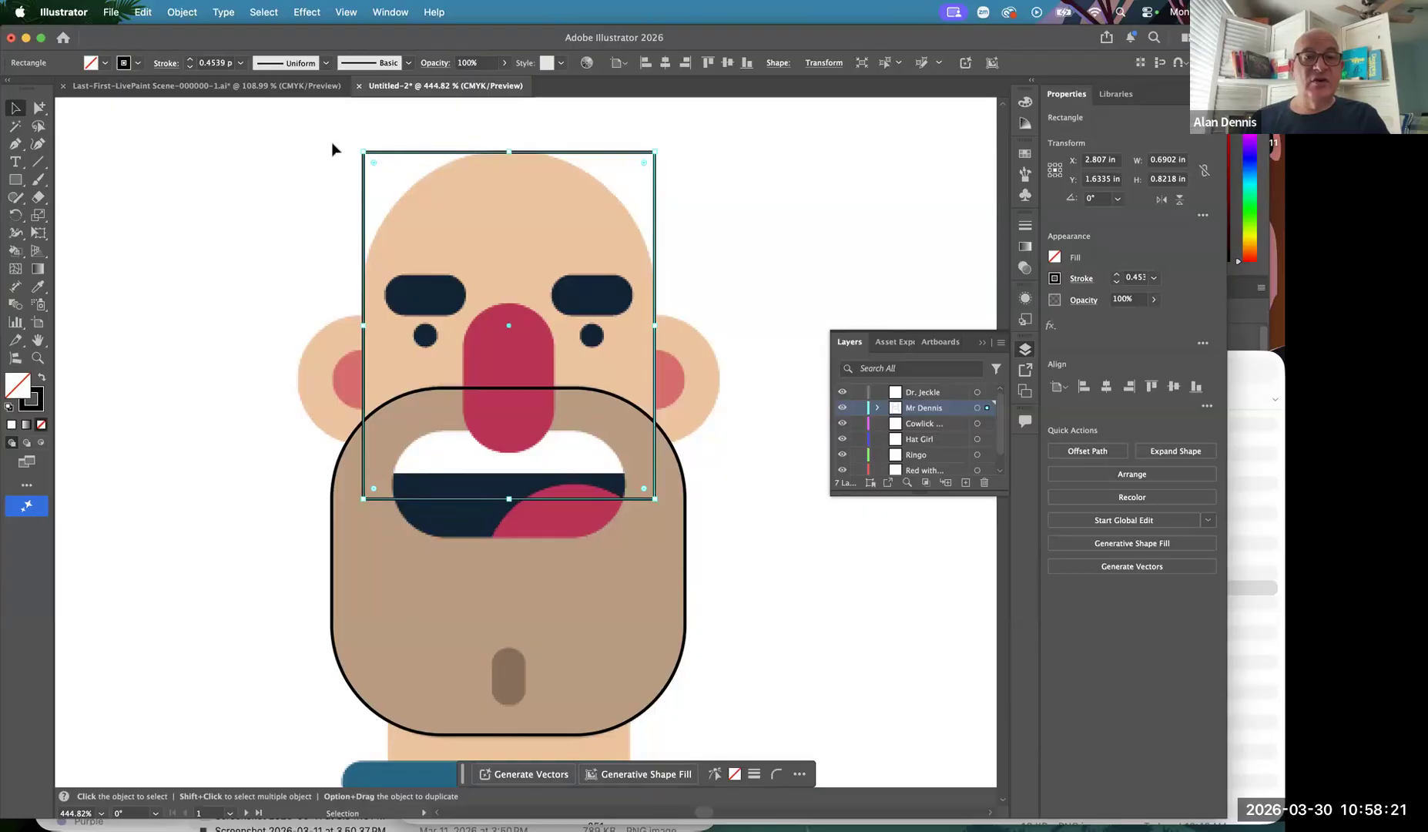
key(a)
drag(332, 118, 677, 172)
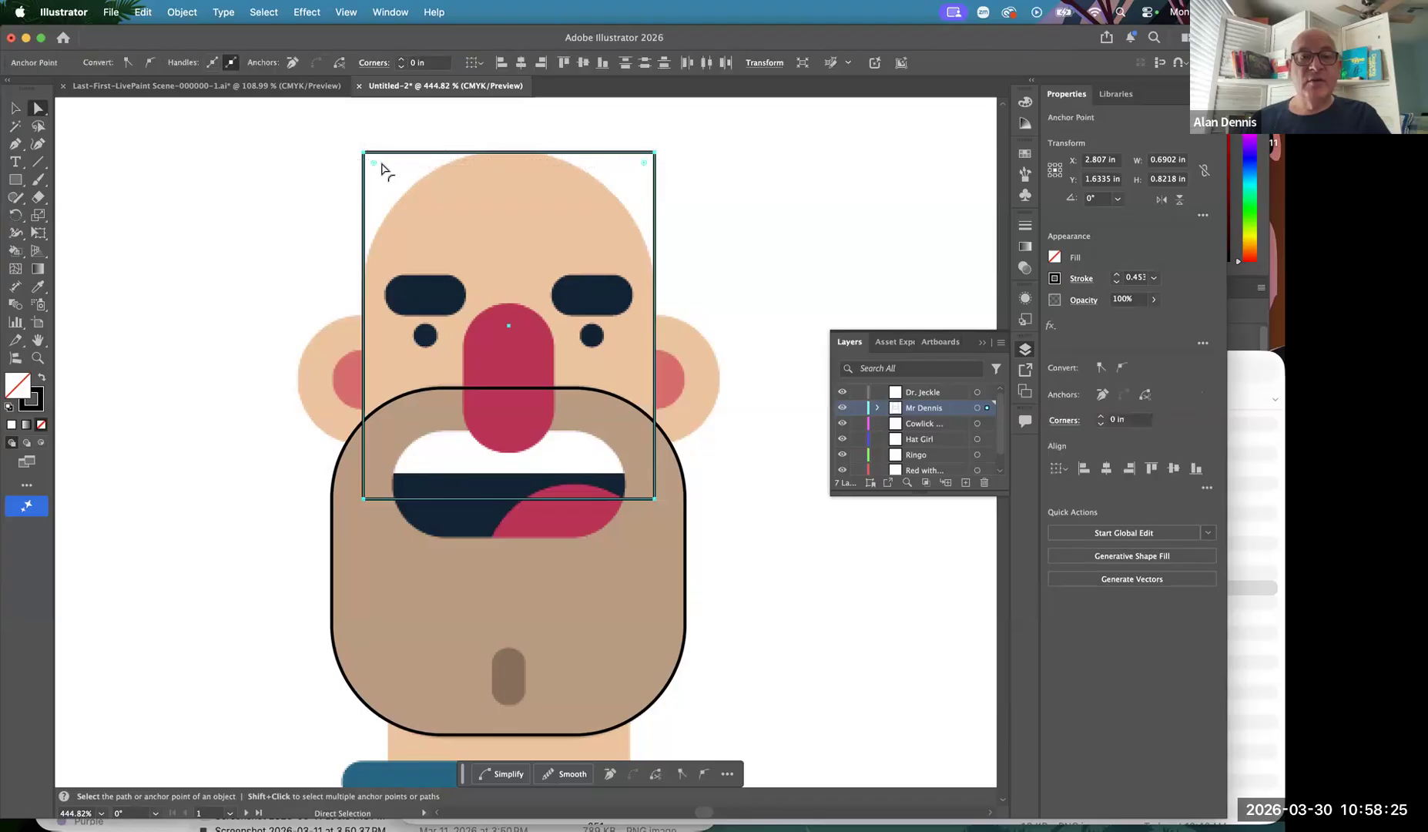
drag(375, 167, 510, 450)
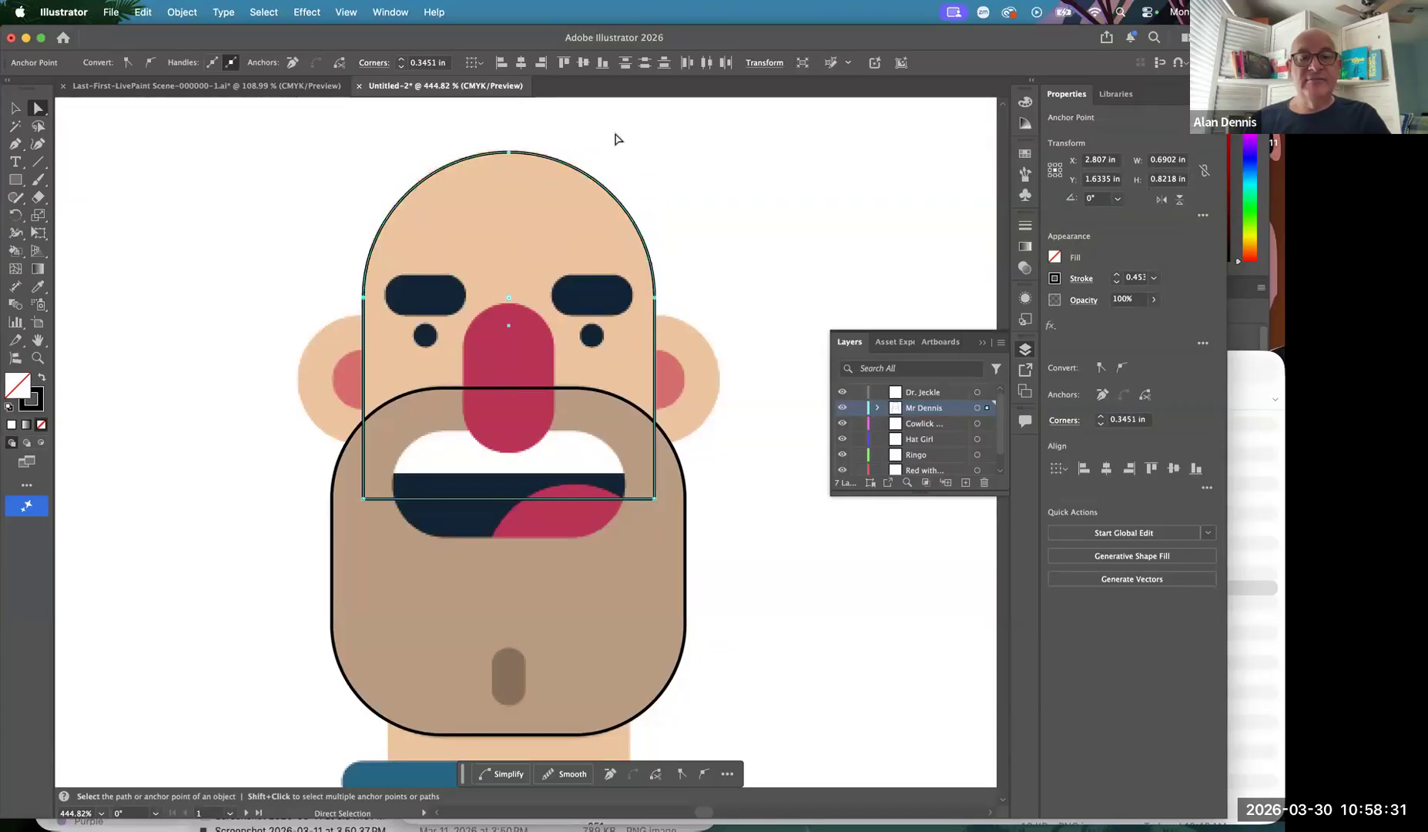
click(732, 303)
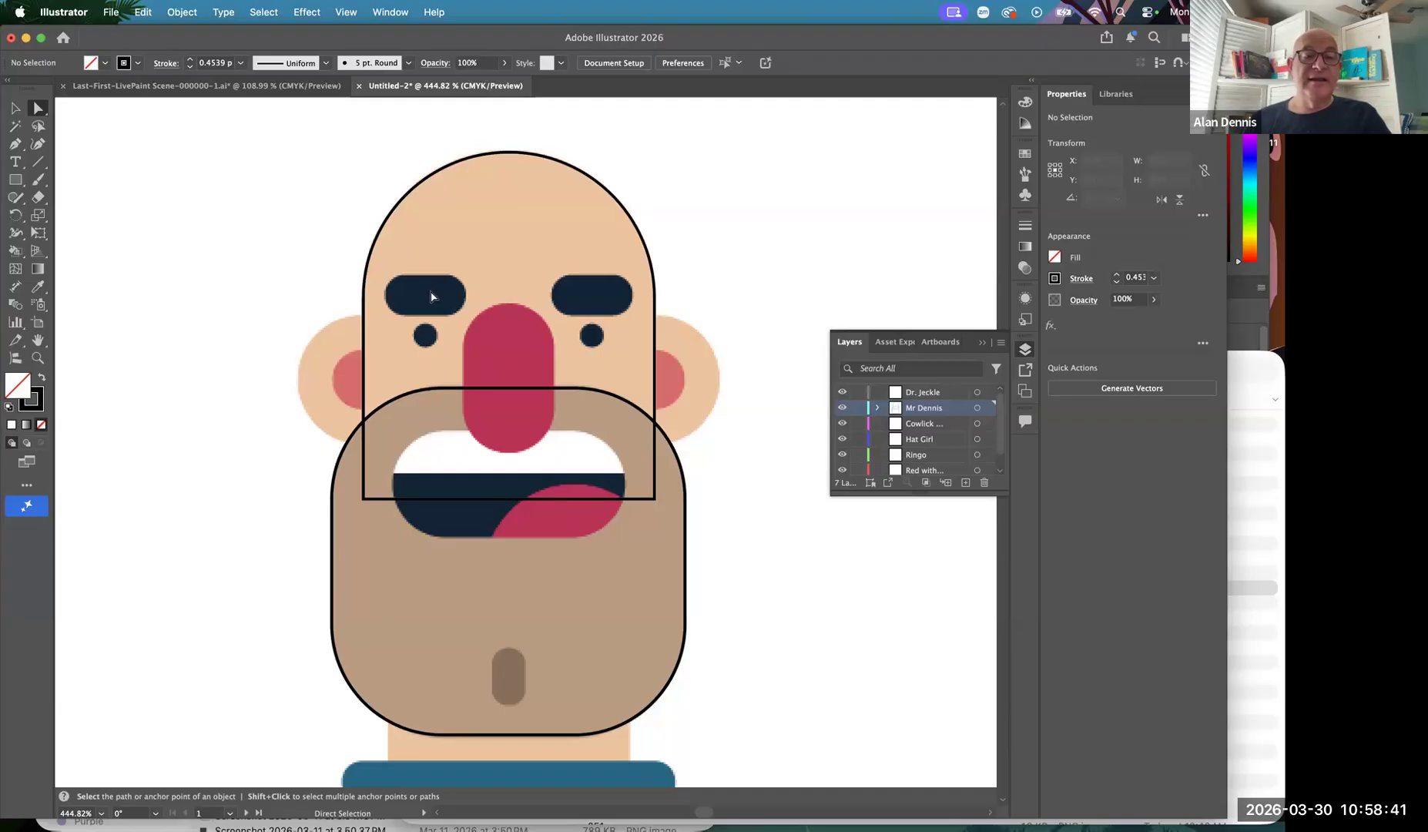
Draw a rectangle about 0.16 by 0.11 in over the left eyebrow
key(m)
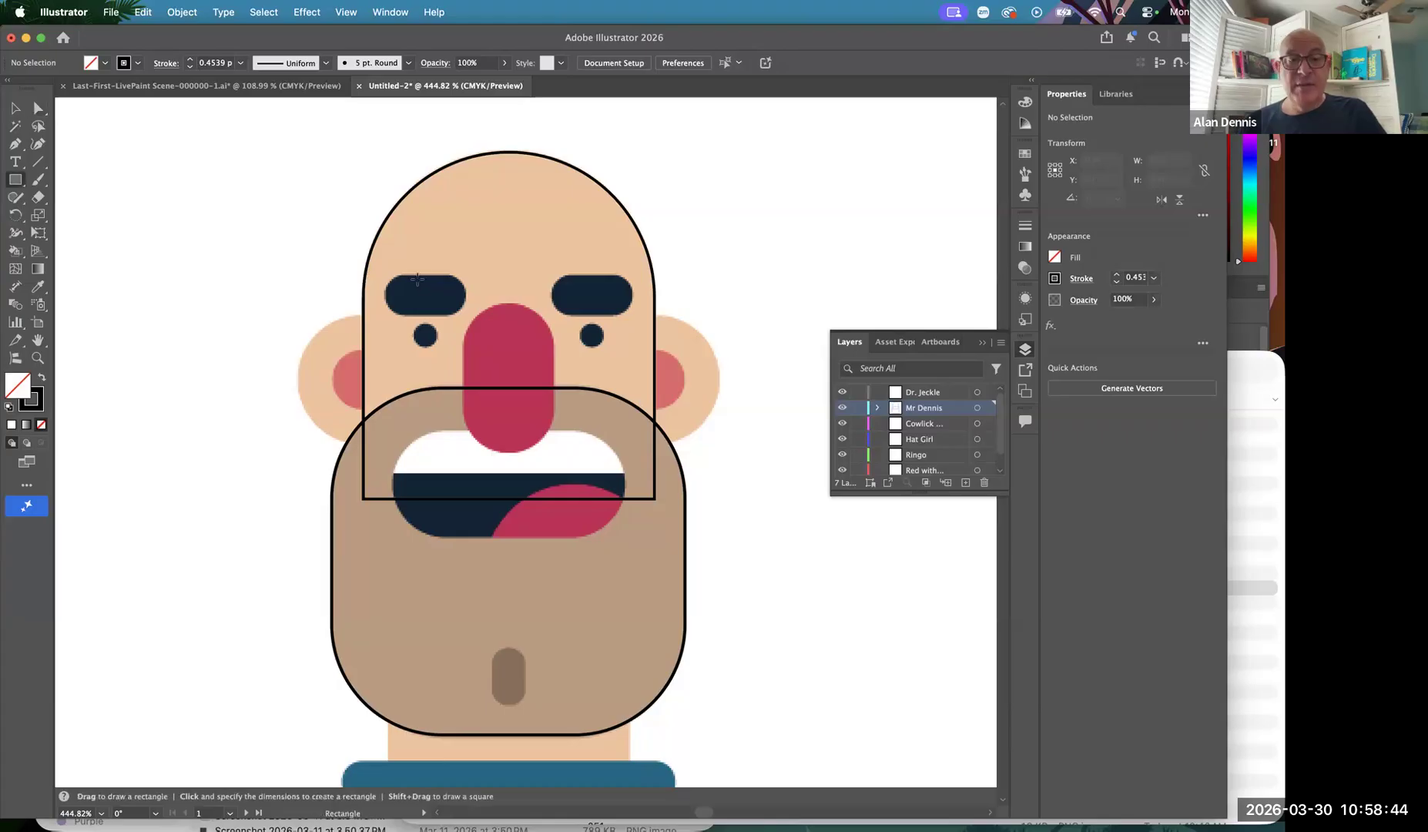
drag(395, 273, 467, 319)
super+click(377, 275)
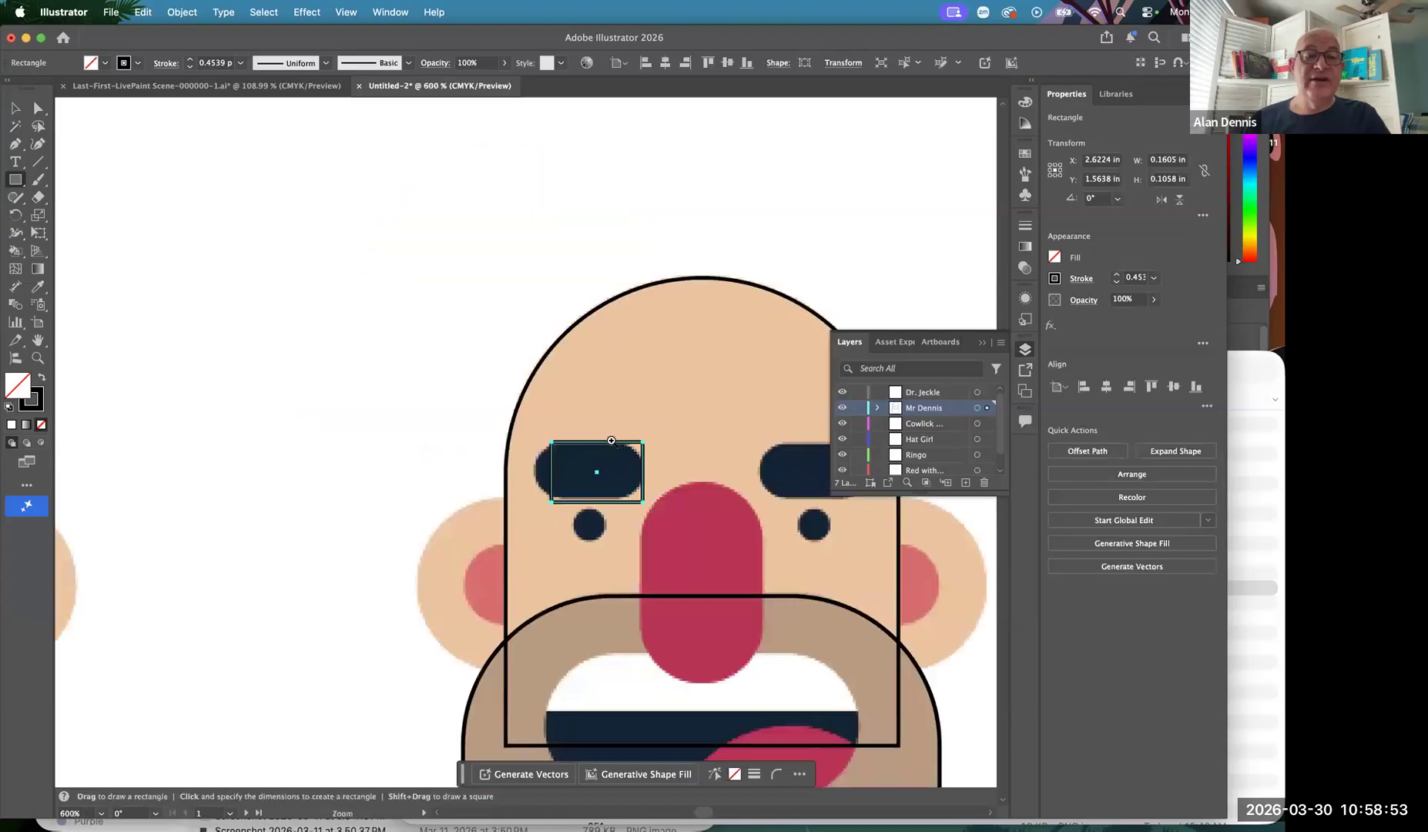
super+click(625, 471)
super+click(626, 470)
drag(393, 399, 544, 393)
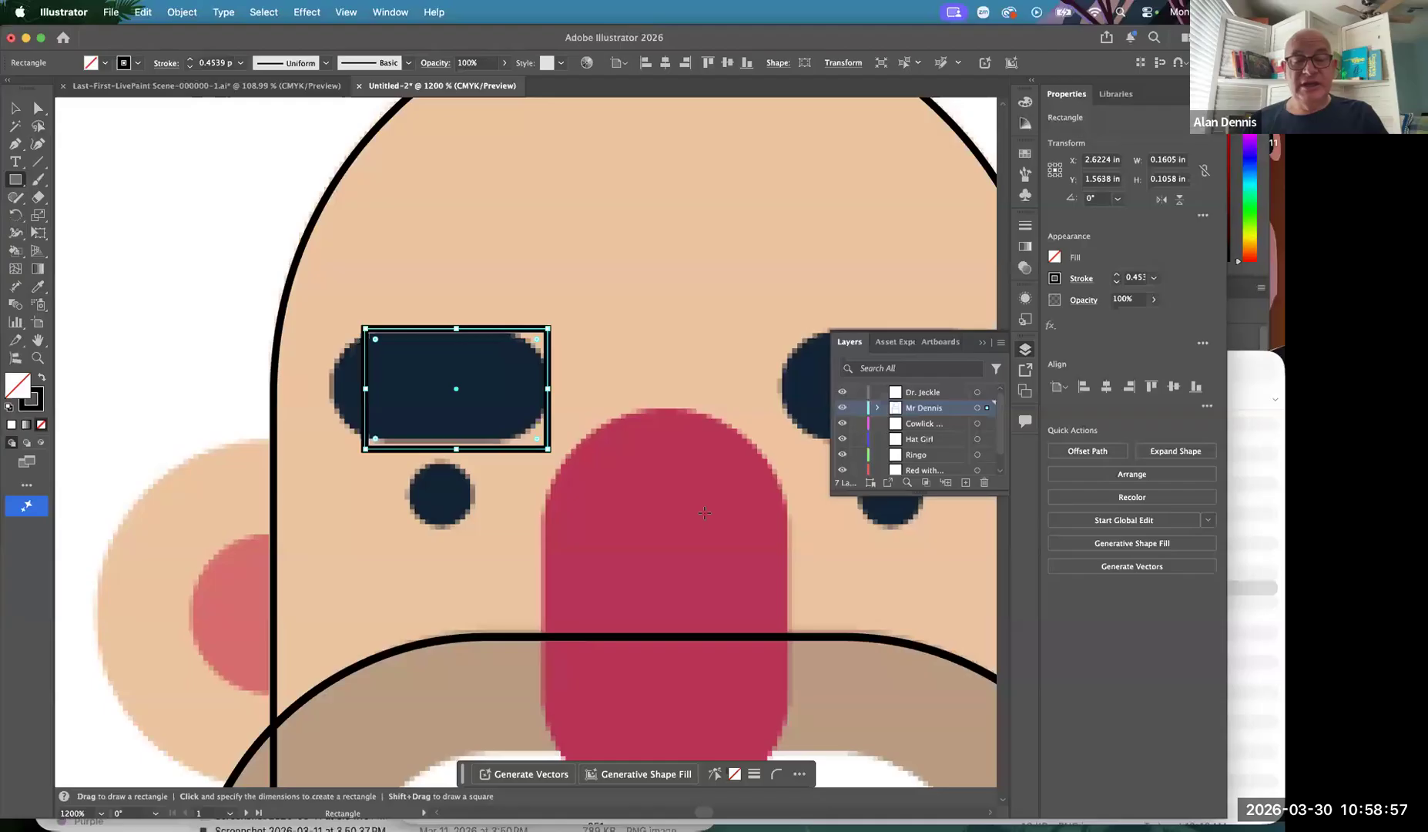
Apply the nose's crimson color to the eyebrow rectangle as its stroke, with no fill and a 0.5 pt weight
key(i)
click(709, 505)
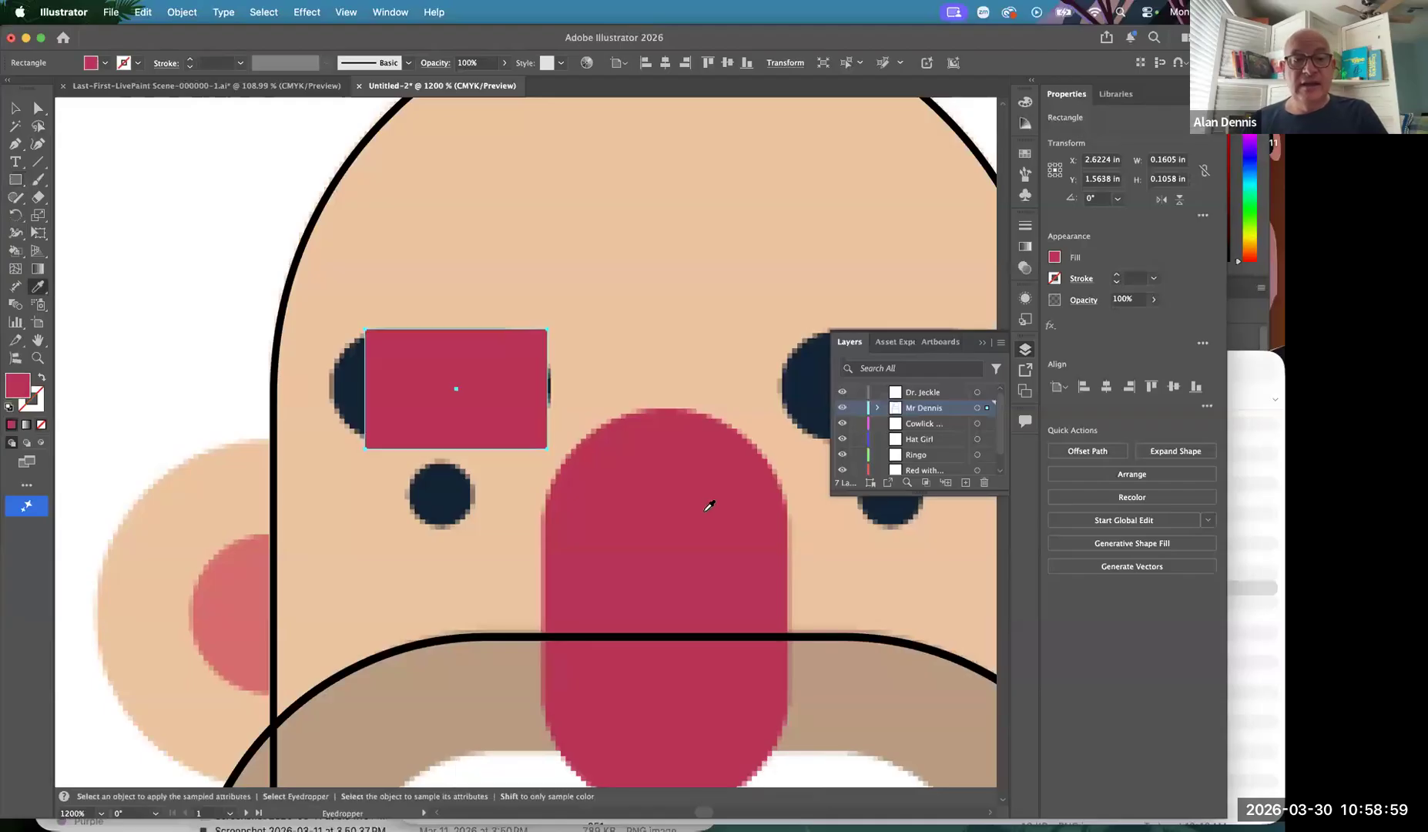
click(43, 378)
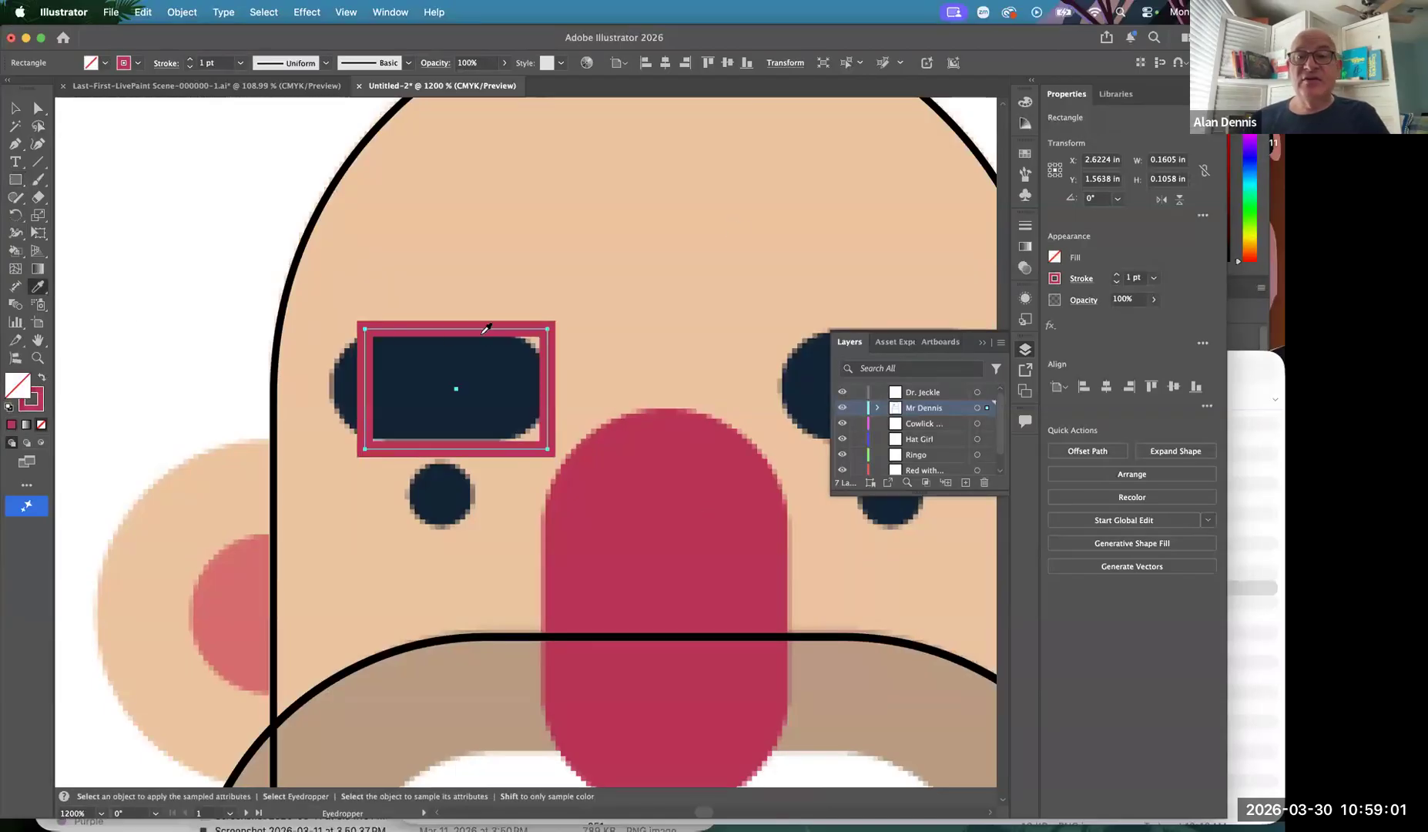
click(1155, 280)
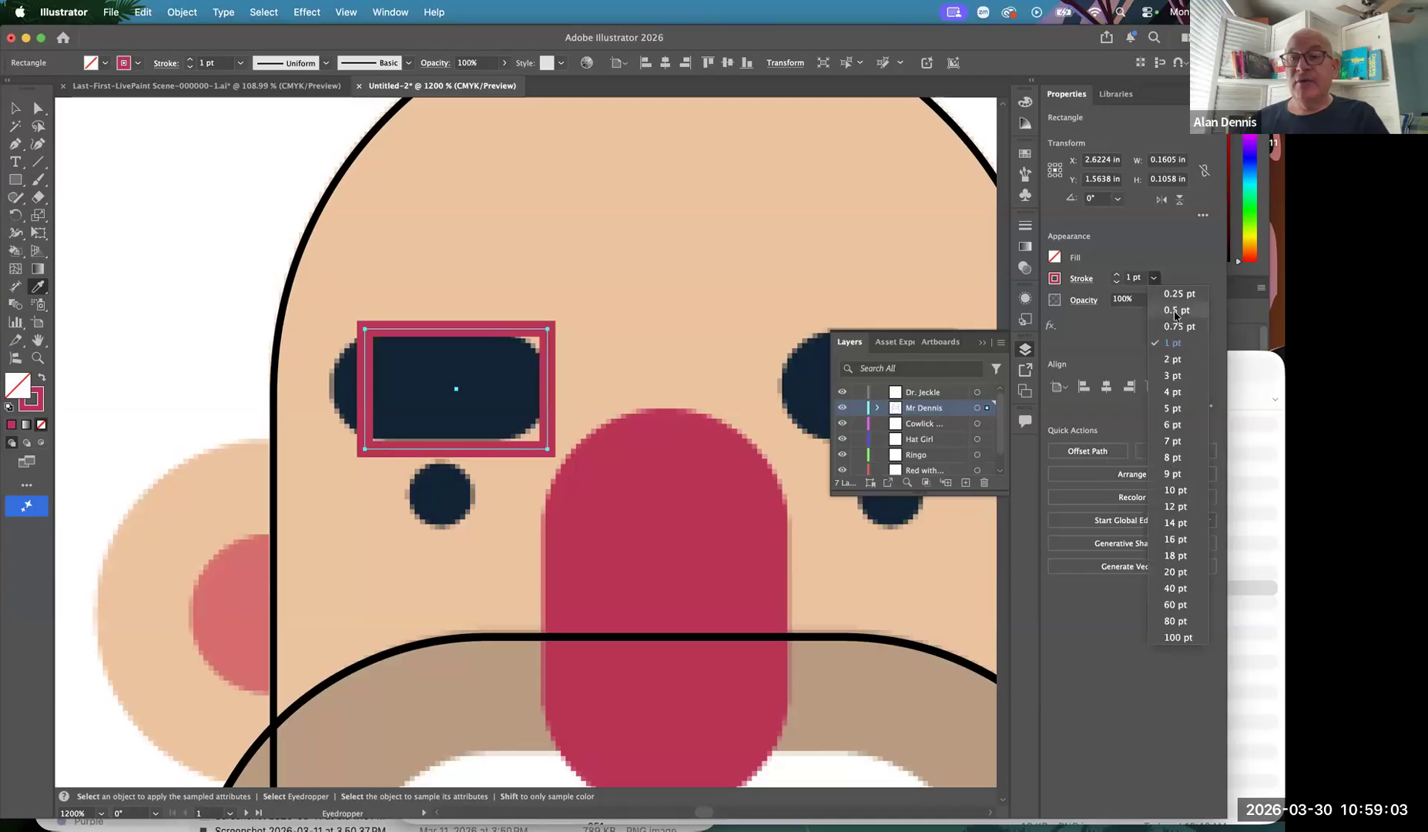
click(1176, 310)
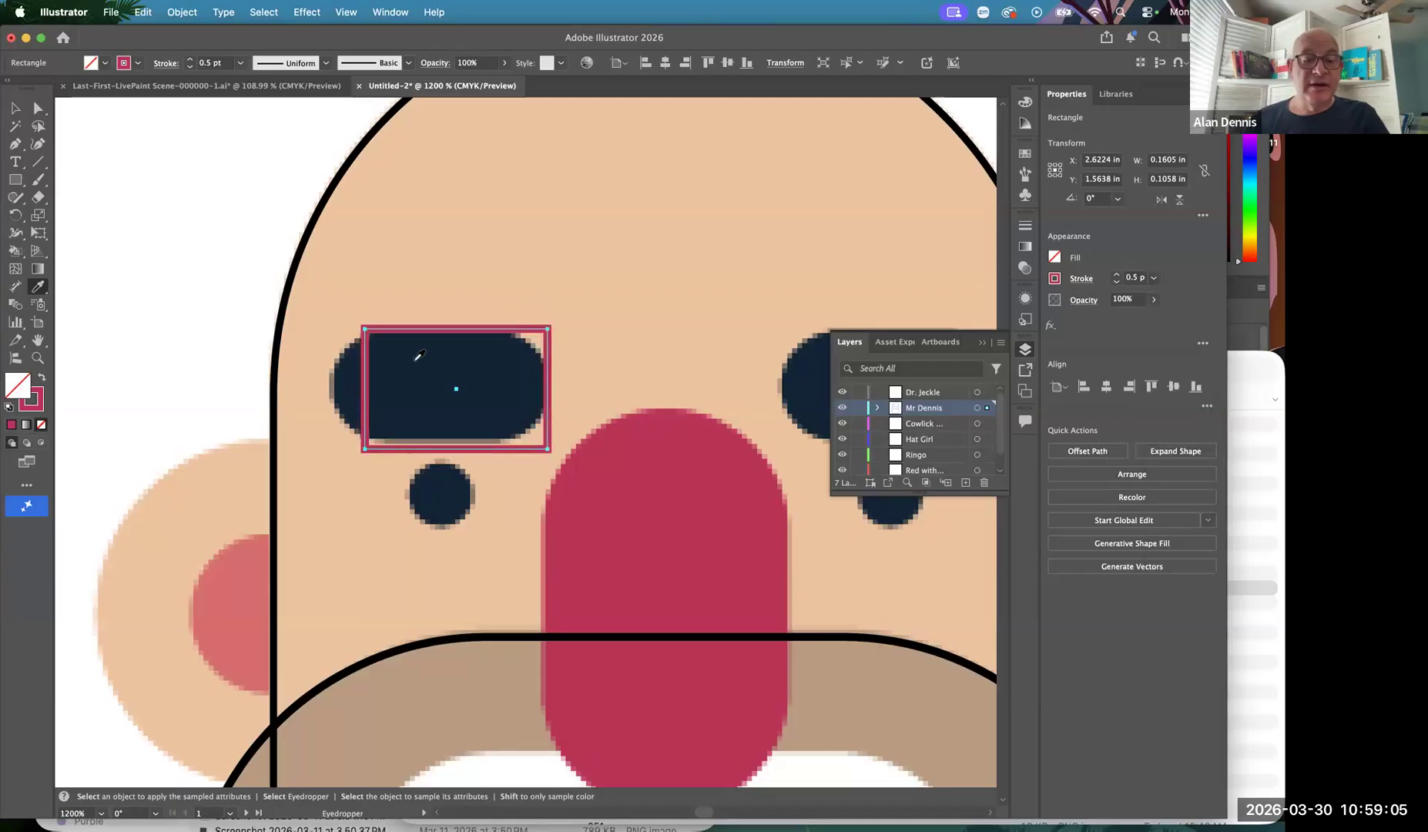
Resize the rectangle to about 0.19 by 0.10 in to fit the left eyebrow and fully round its ends
key(v)
drag(456, 445, 456, 439)
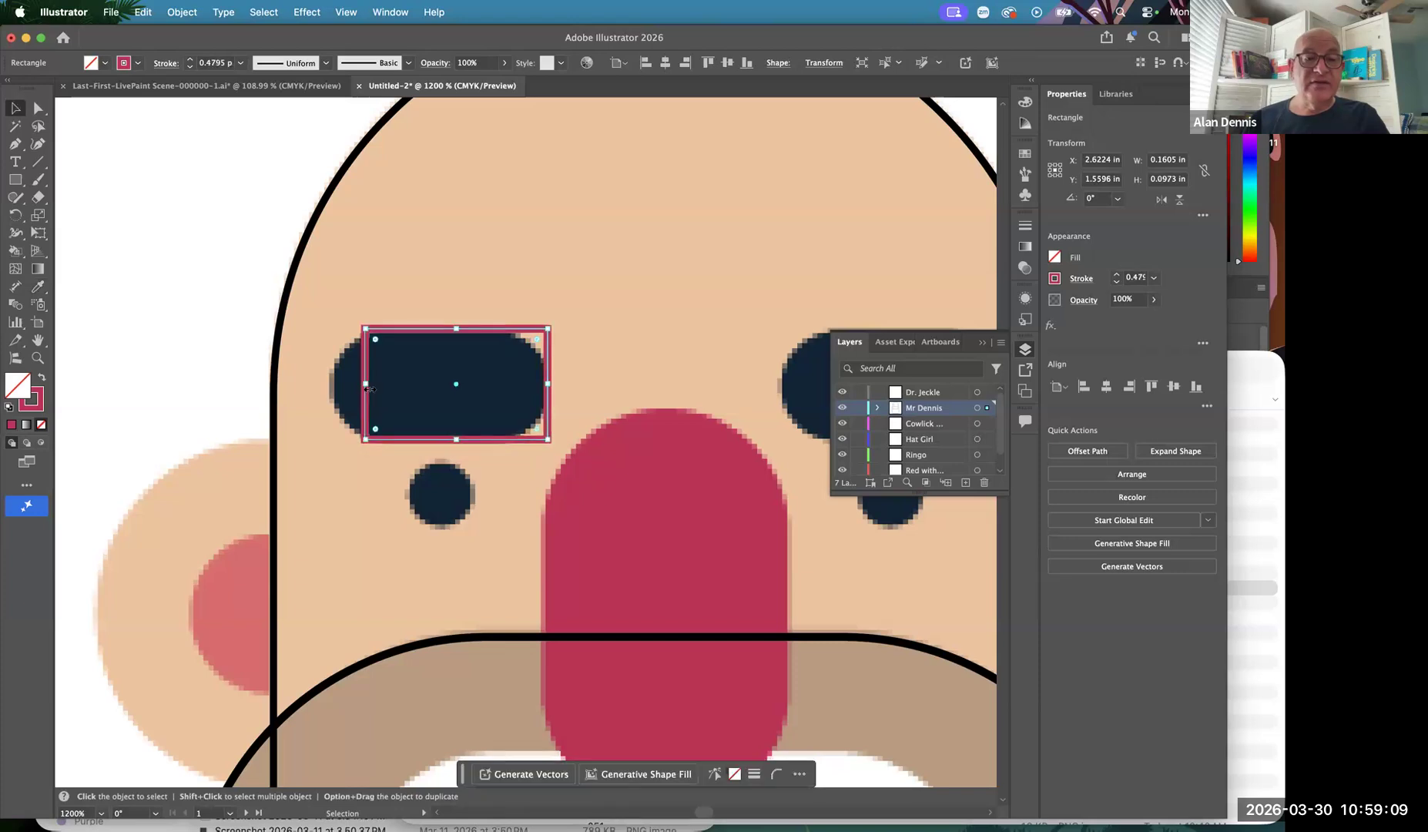
drag(368, 389, 333, 381)
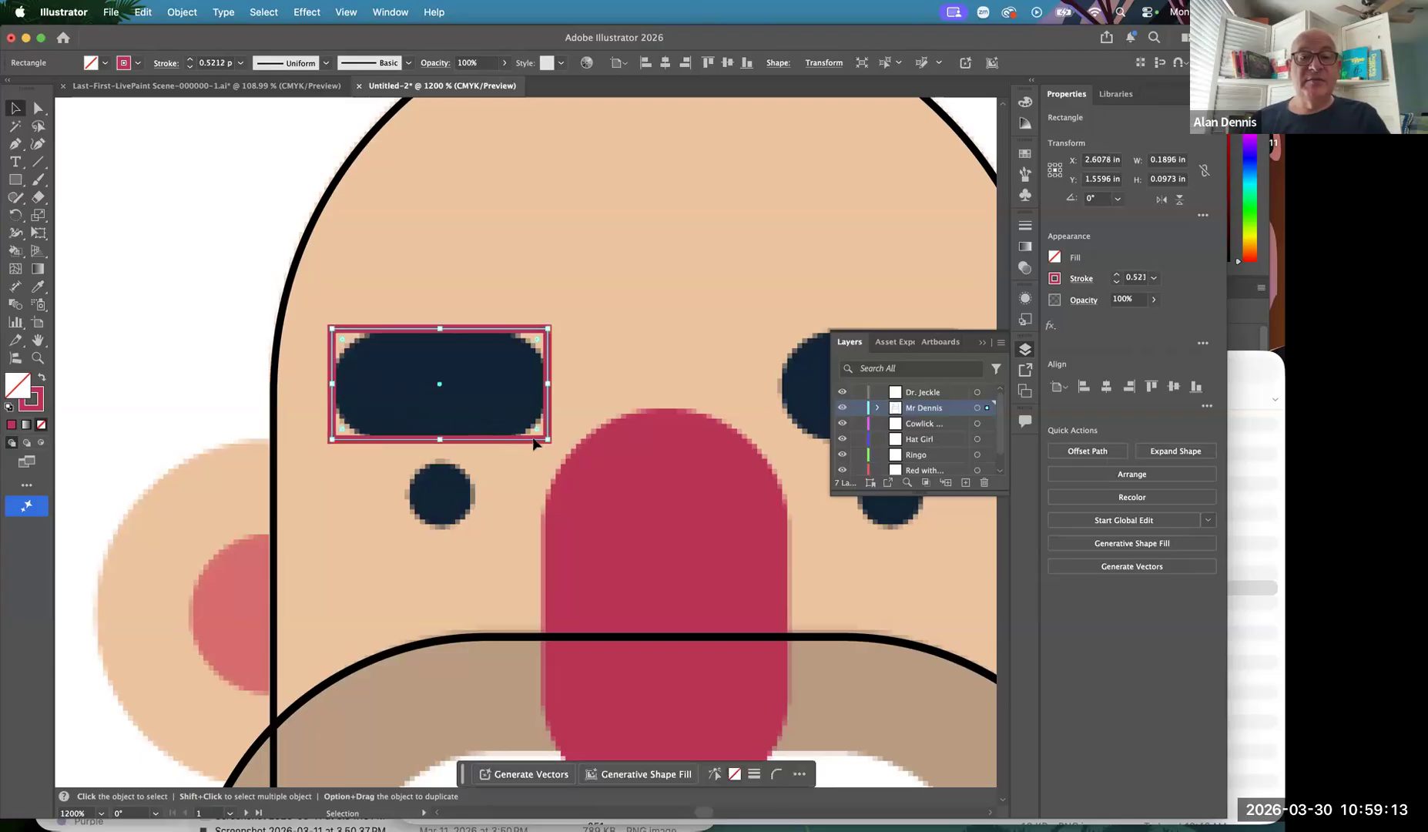
mouse_move(550, 383)
mouse_down()
mouse_move(609, 384)
mouse_move(548, 378)
mouse_up()
drag(343, 341, 389, 381)
scroll(601, 393, down, 4)
scroll(601, 393, right, 2)
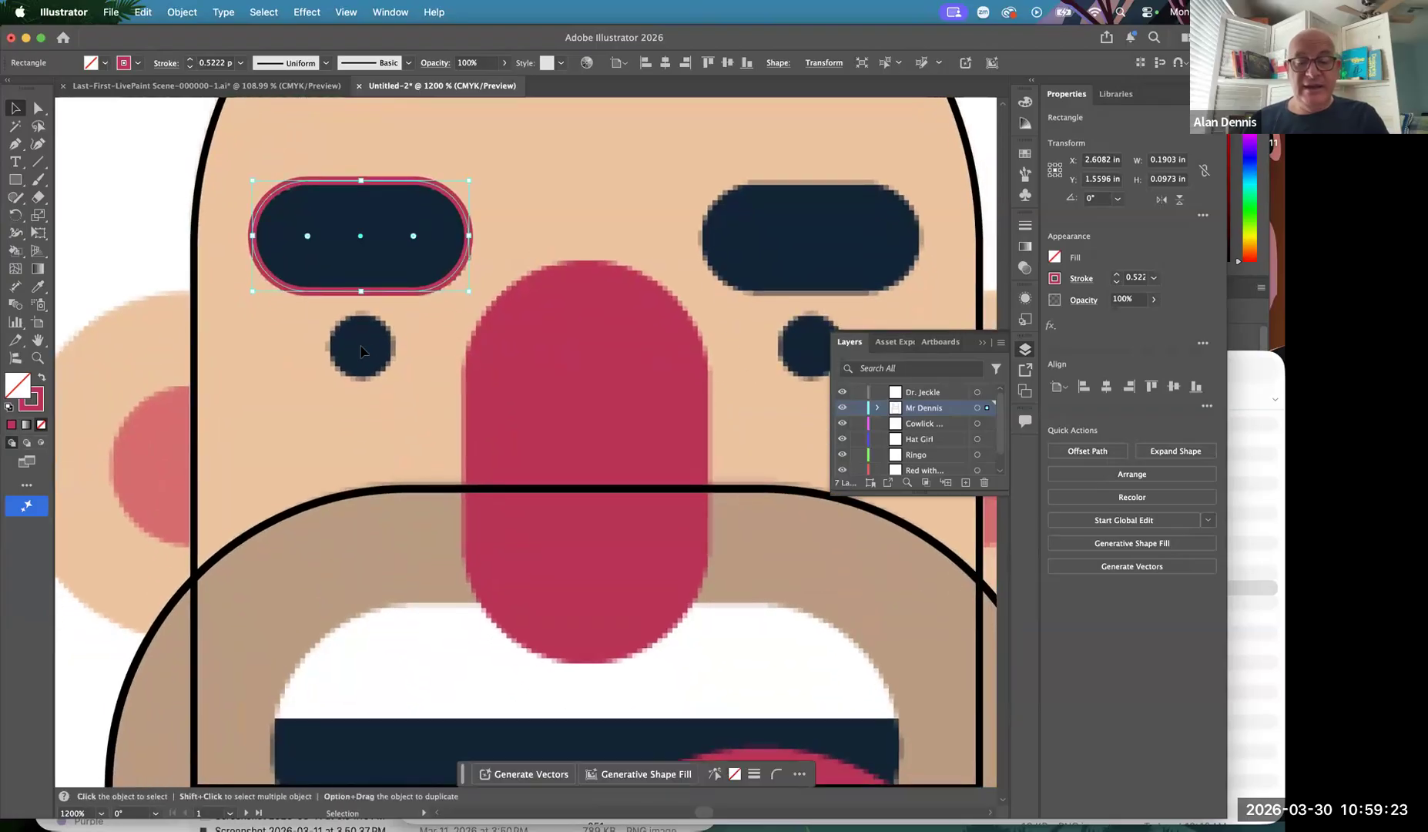
key(l)
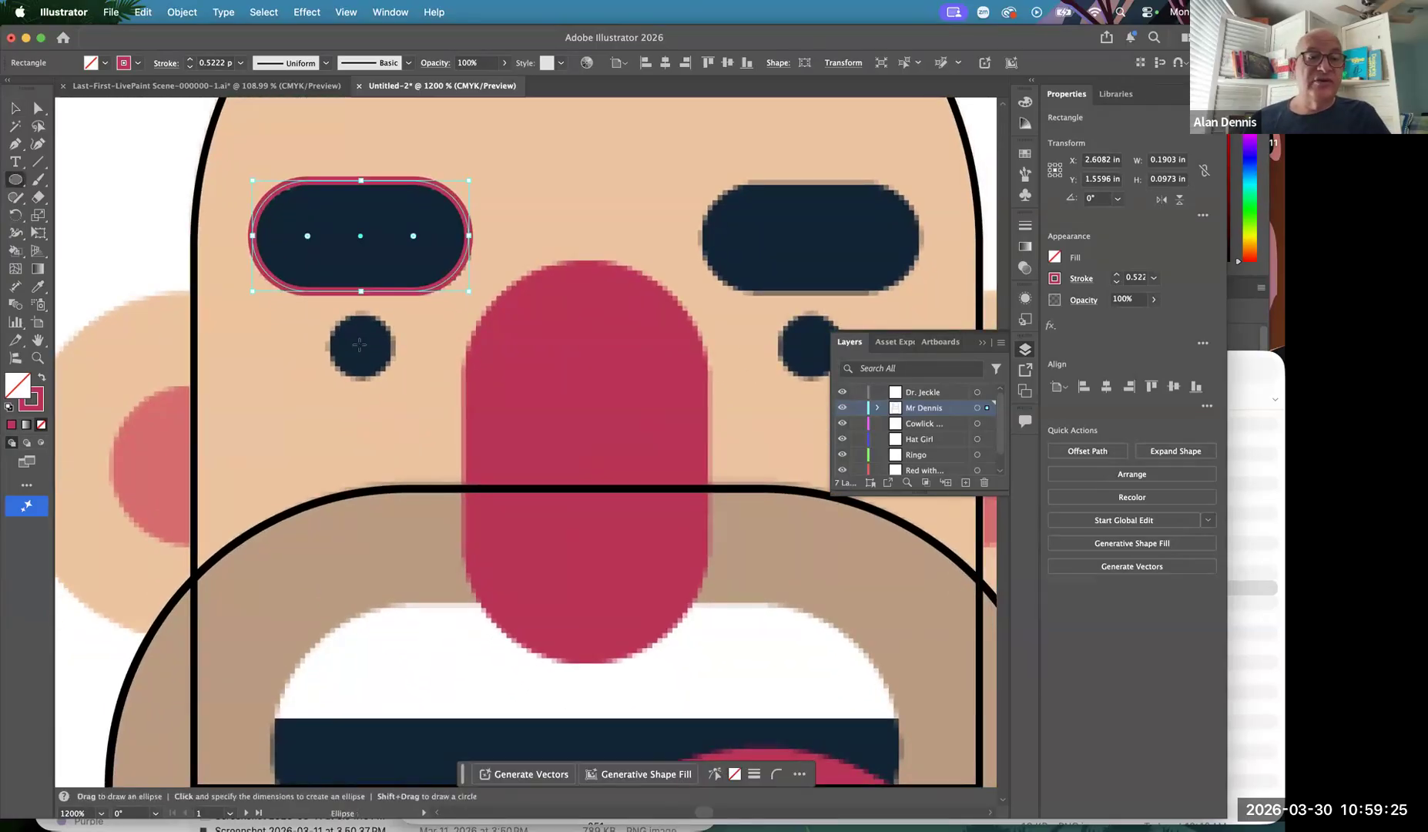
key(m)
drag(325, 313, 394, 381)
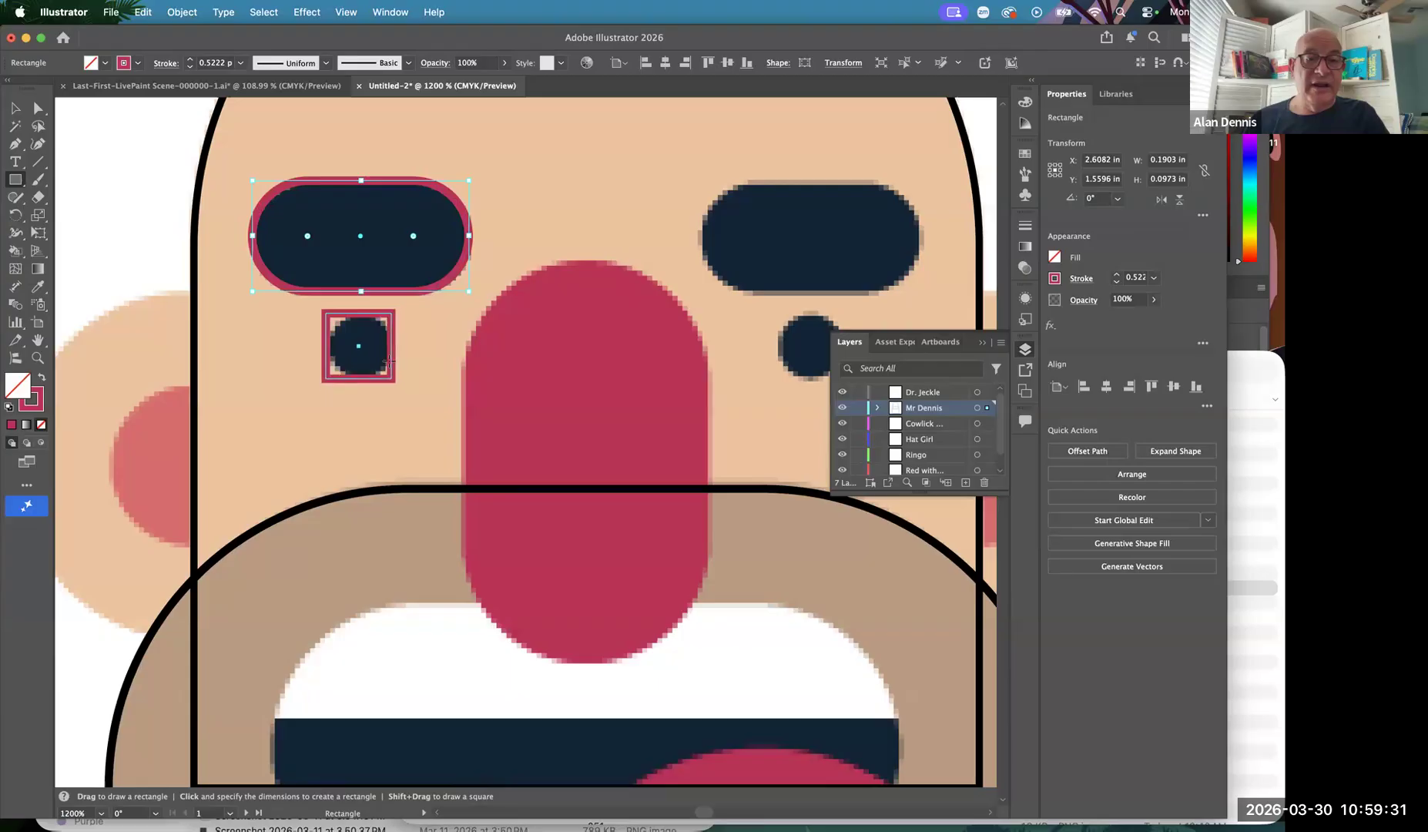
drag(340, 326, 439, 424)
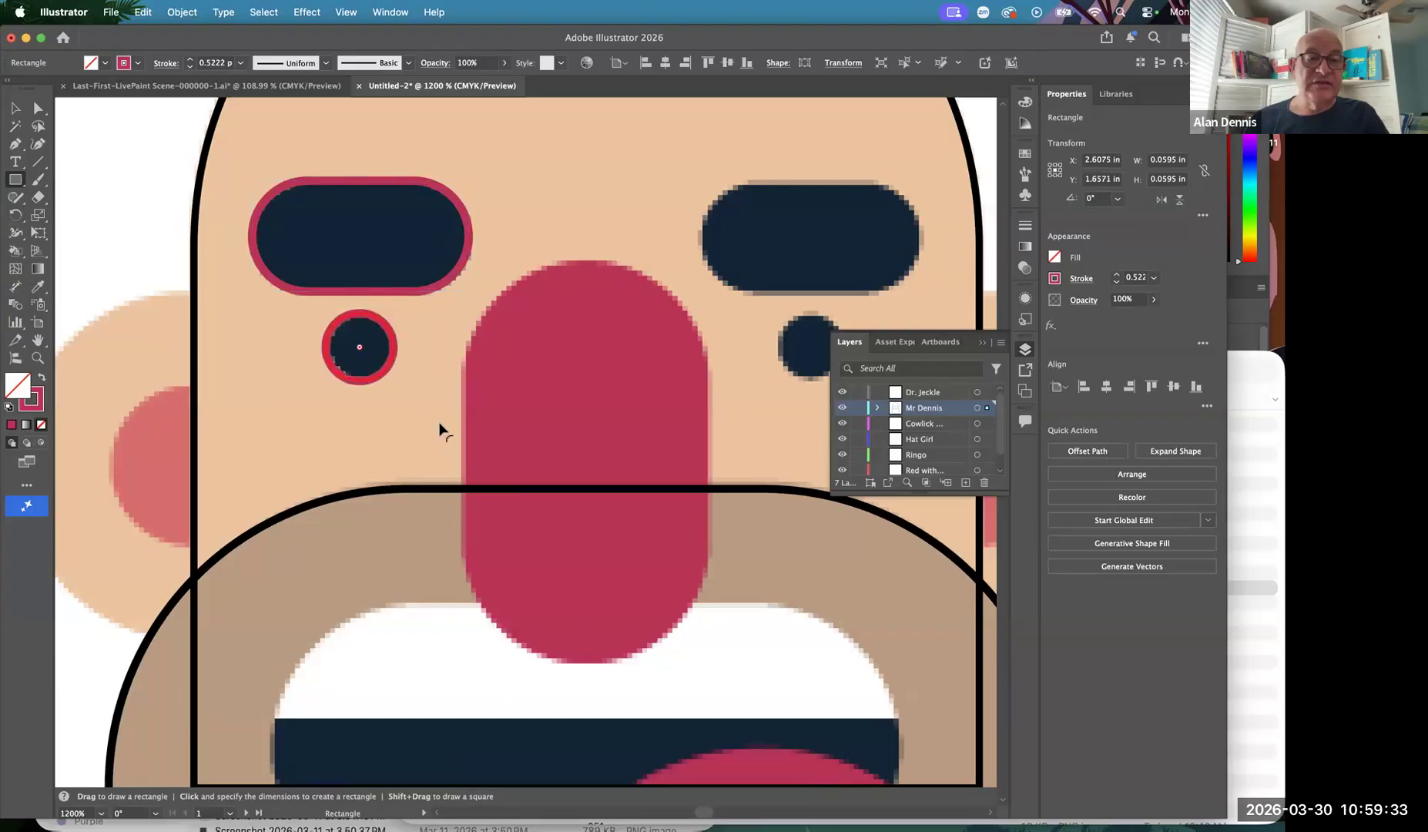
key(Delete)
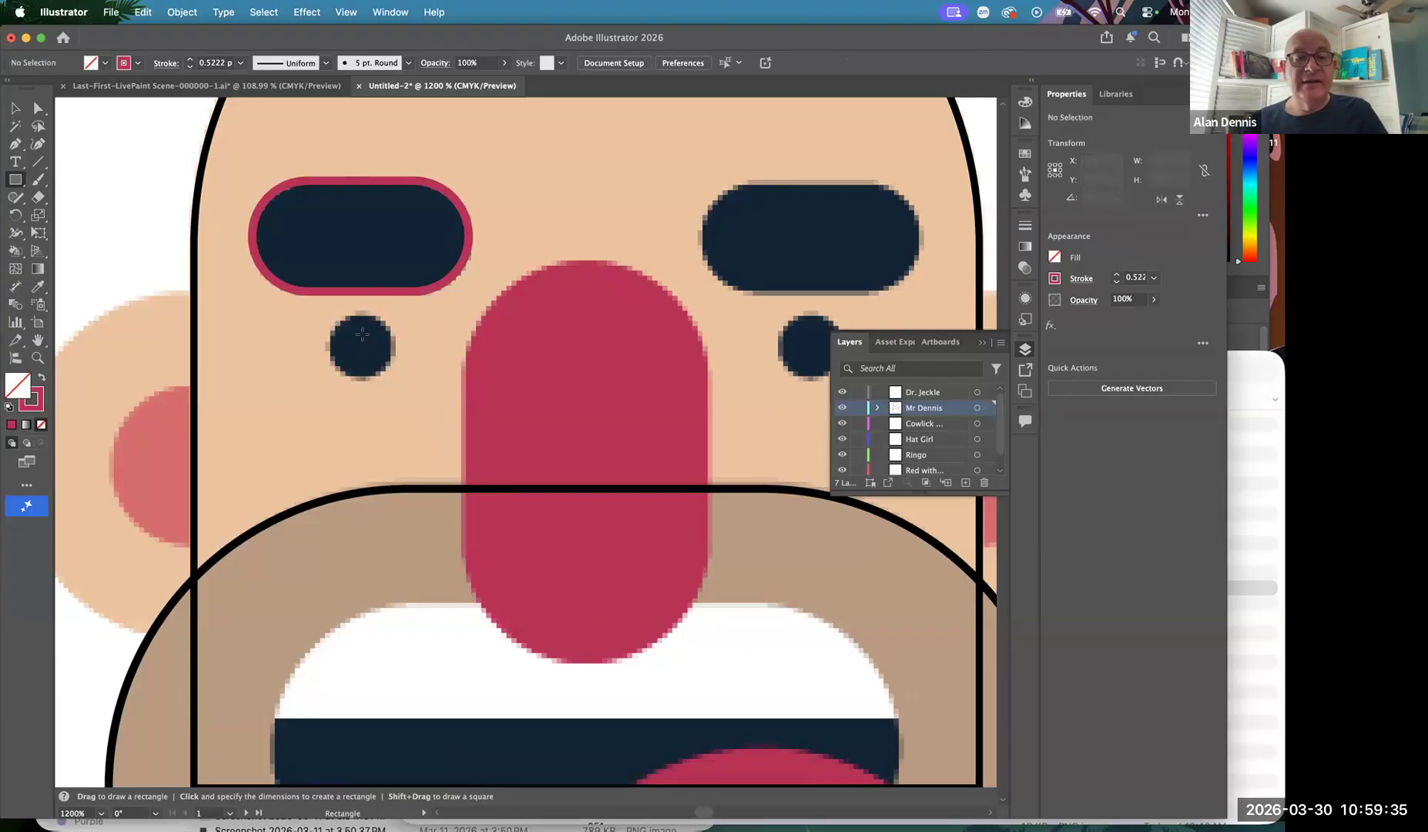
Draw a circle about 0.05 in across over the left eye, centered on the pupil, using the Ellipse tool
key(l)
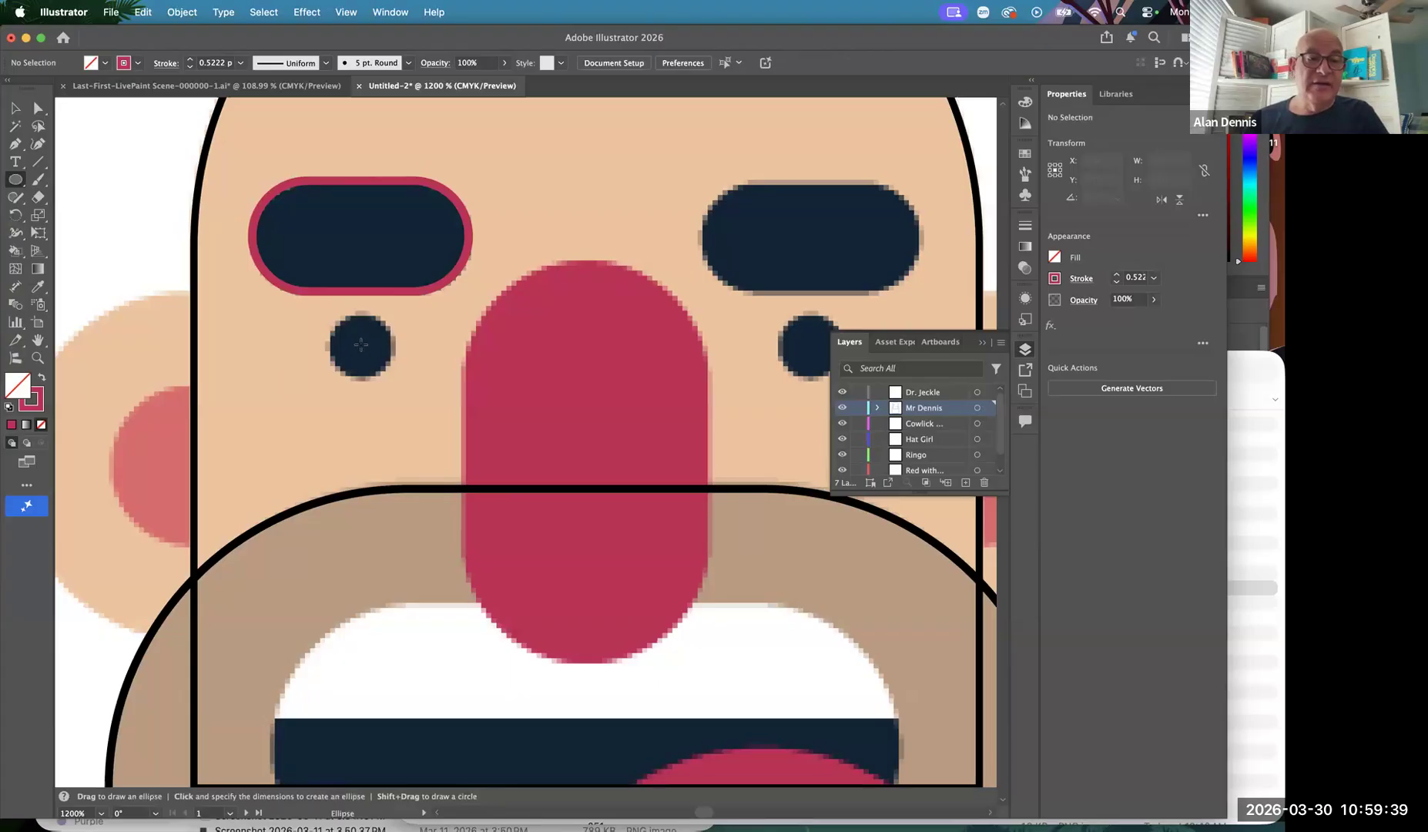
drag(359, 342, 330, 327)
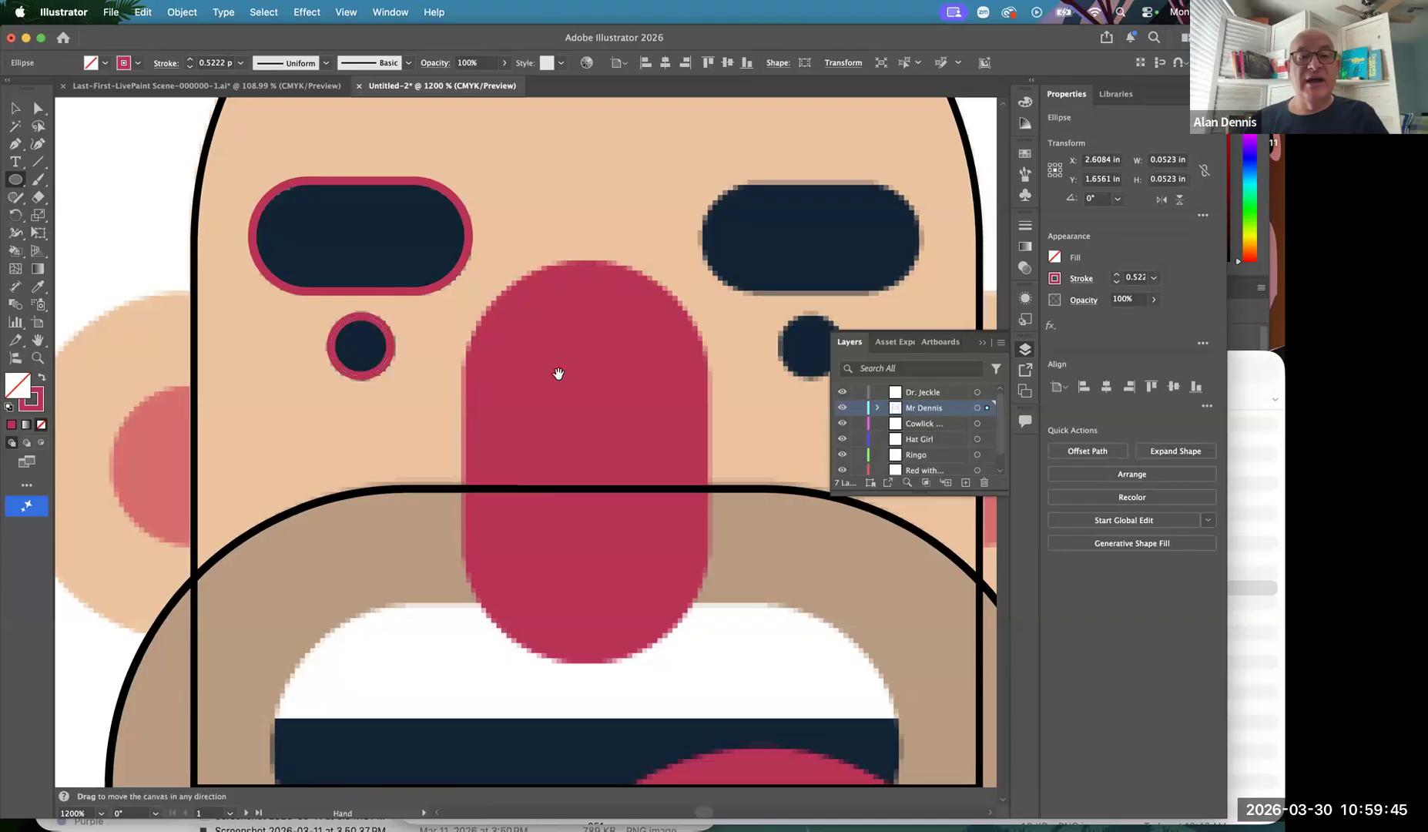
key(super+minus)
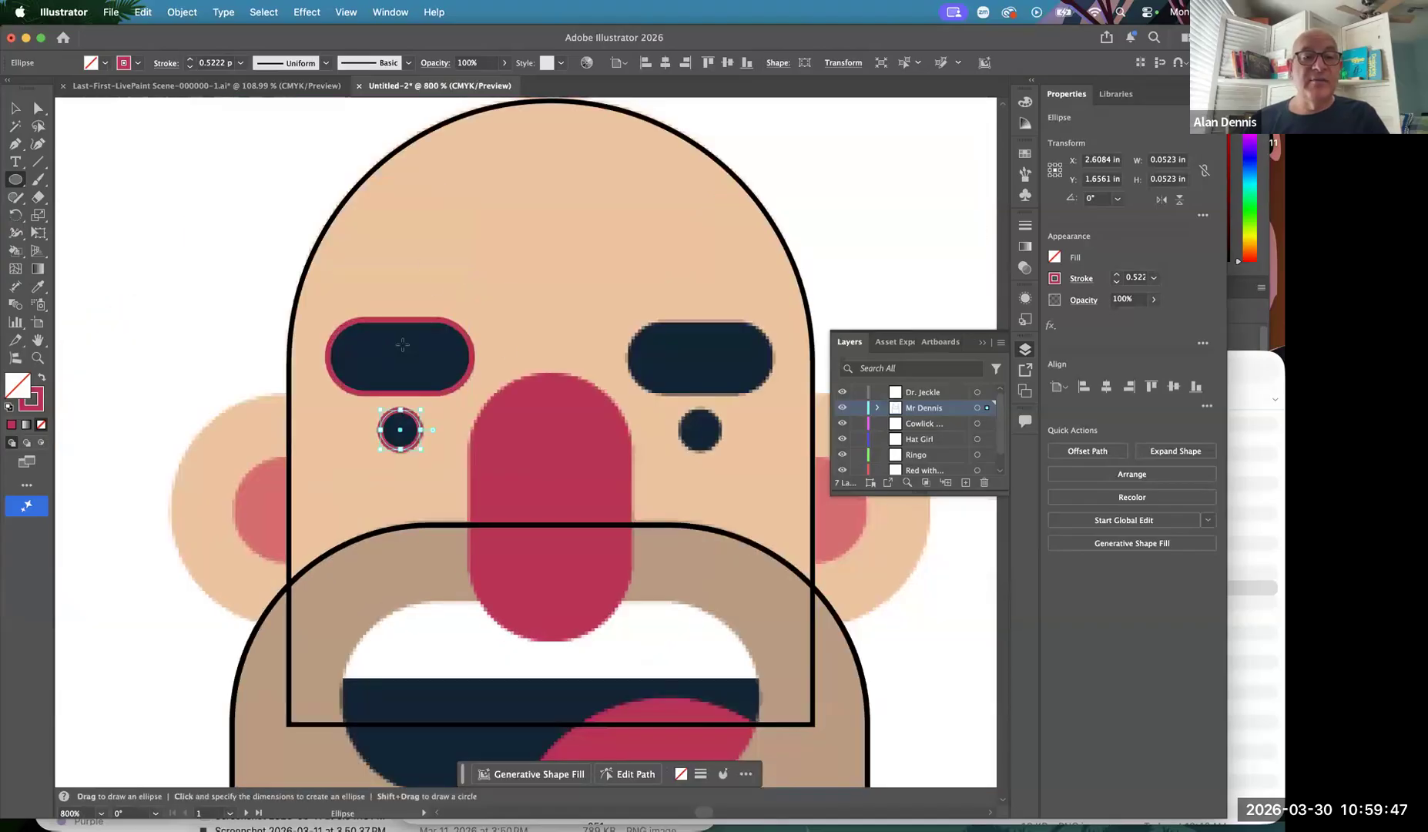
Reflect a copy of the left eyebrow and eye outlines across a vertical axis through the top center of the head
click(15, 108)
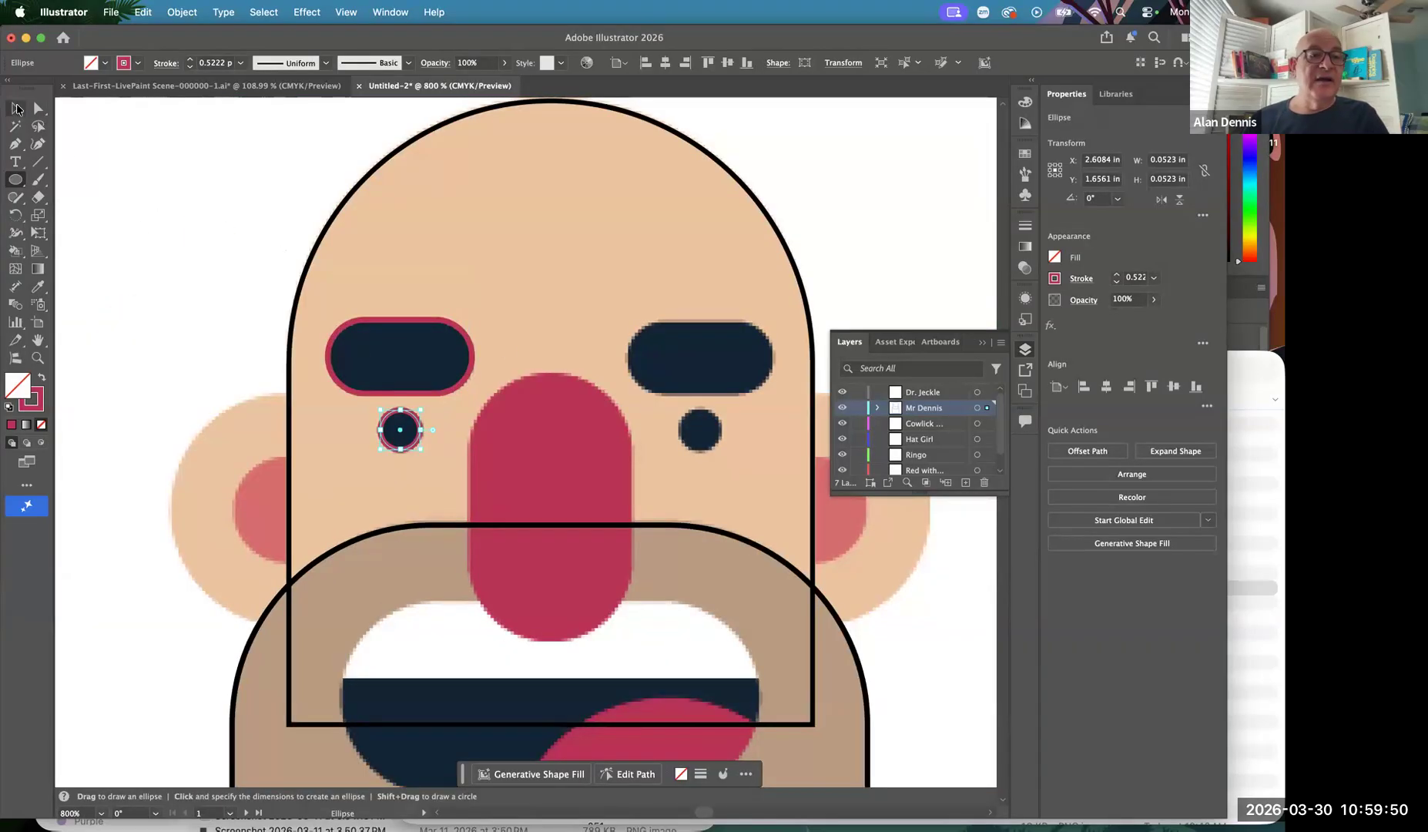
shift+click(396, 328)
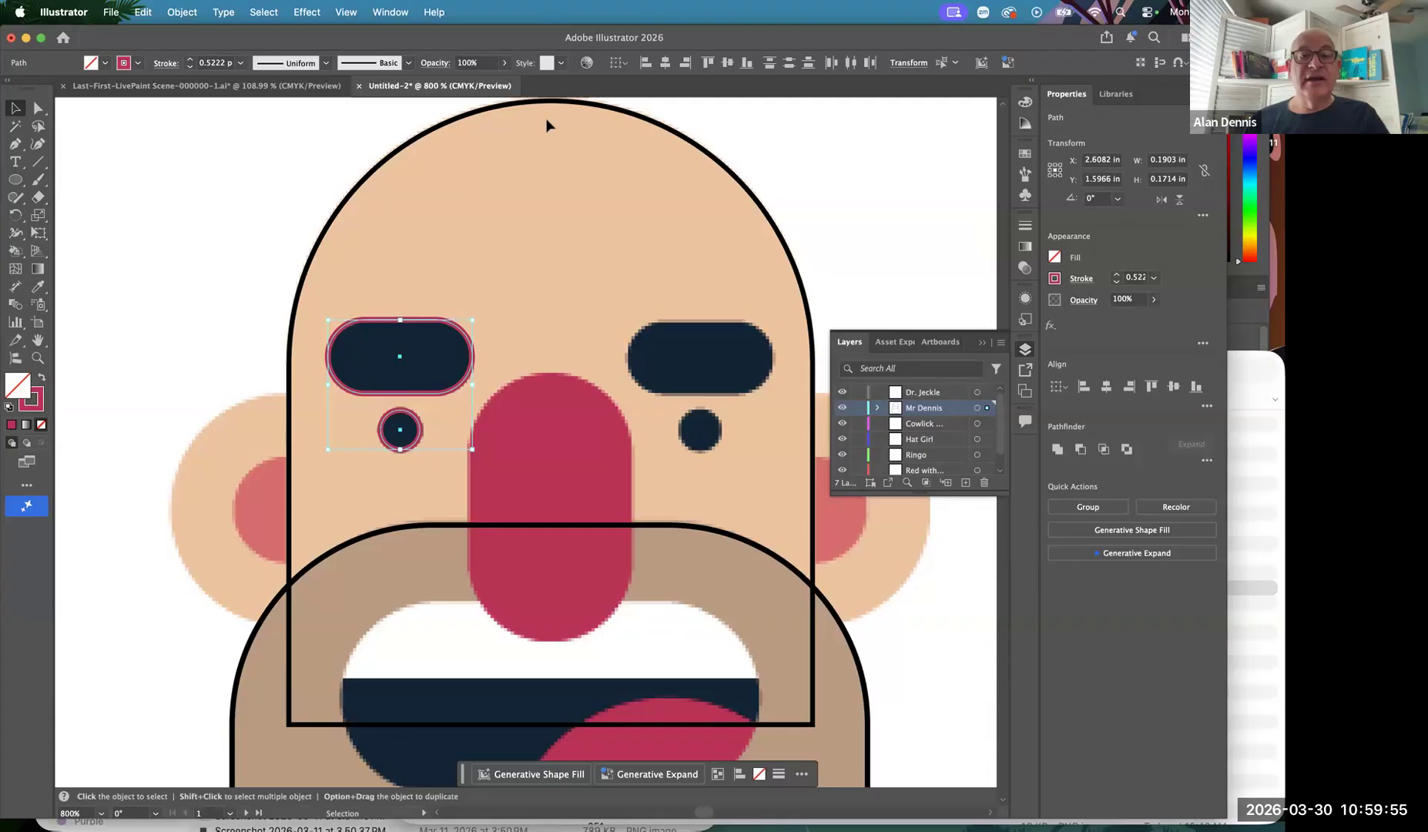
scroll(545, 119, up, 2)
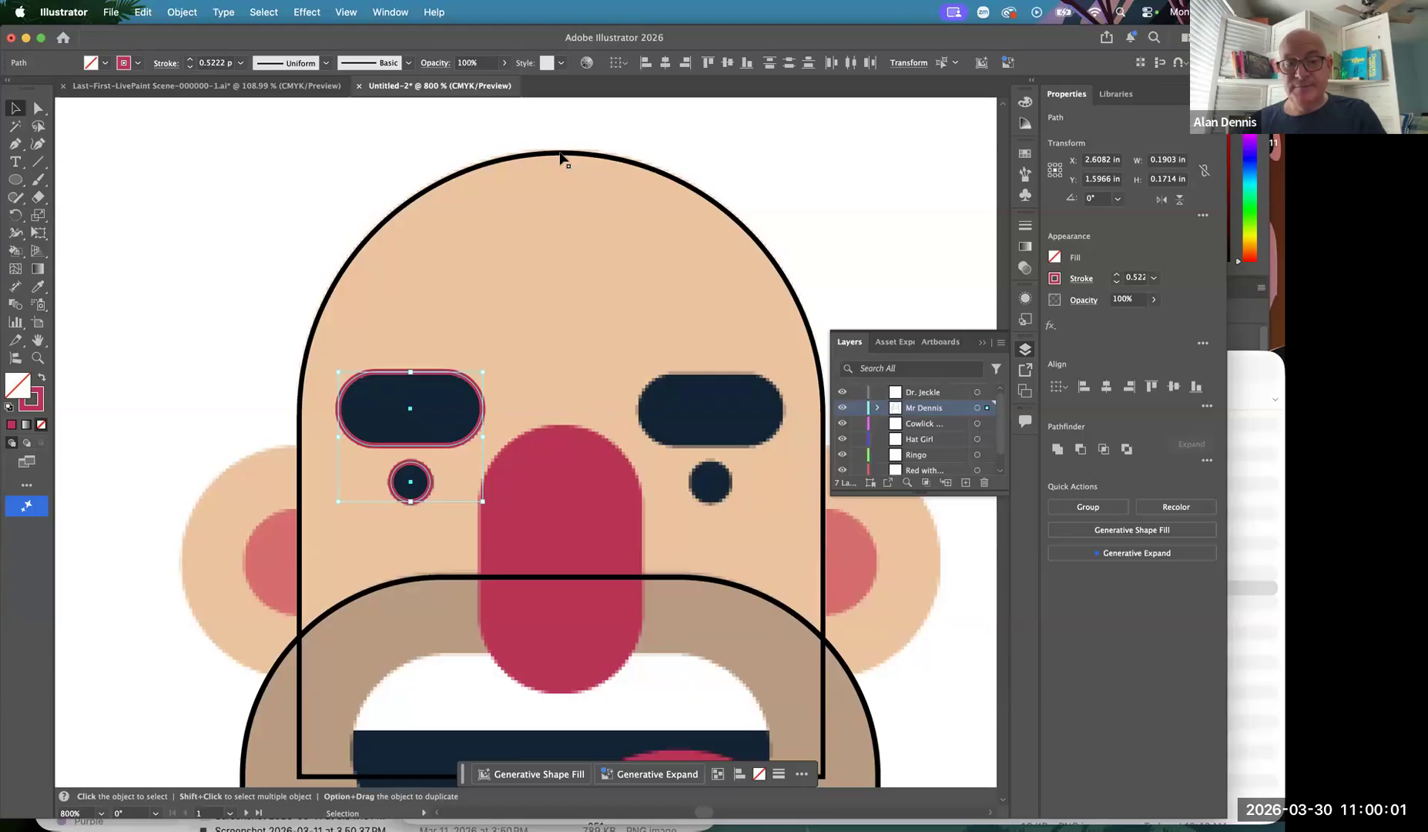
key(o)
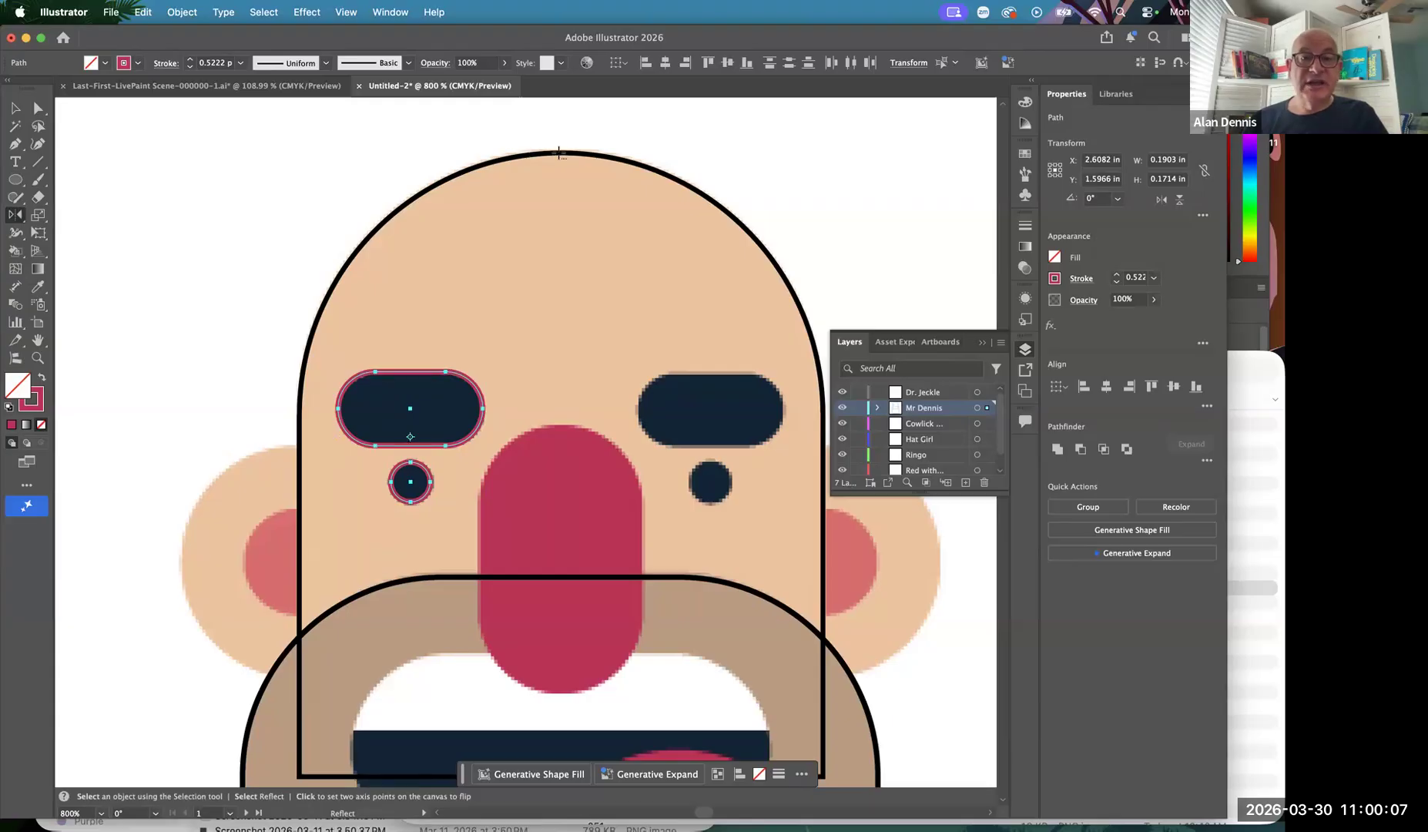
alt+click(558, 151)
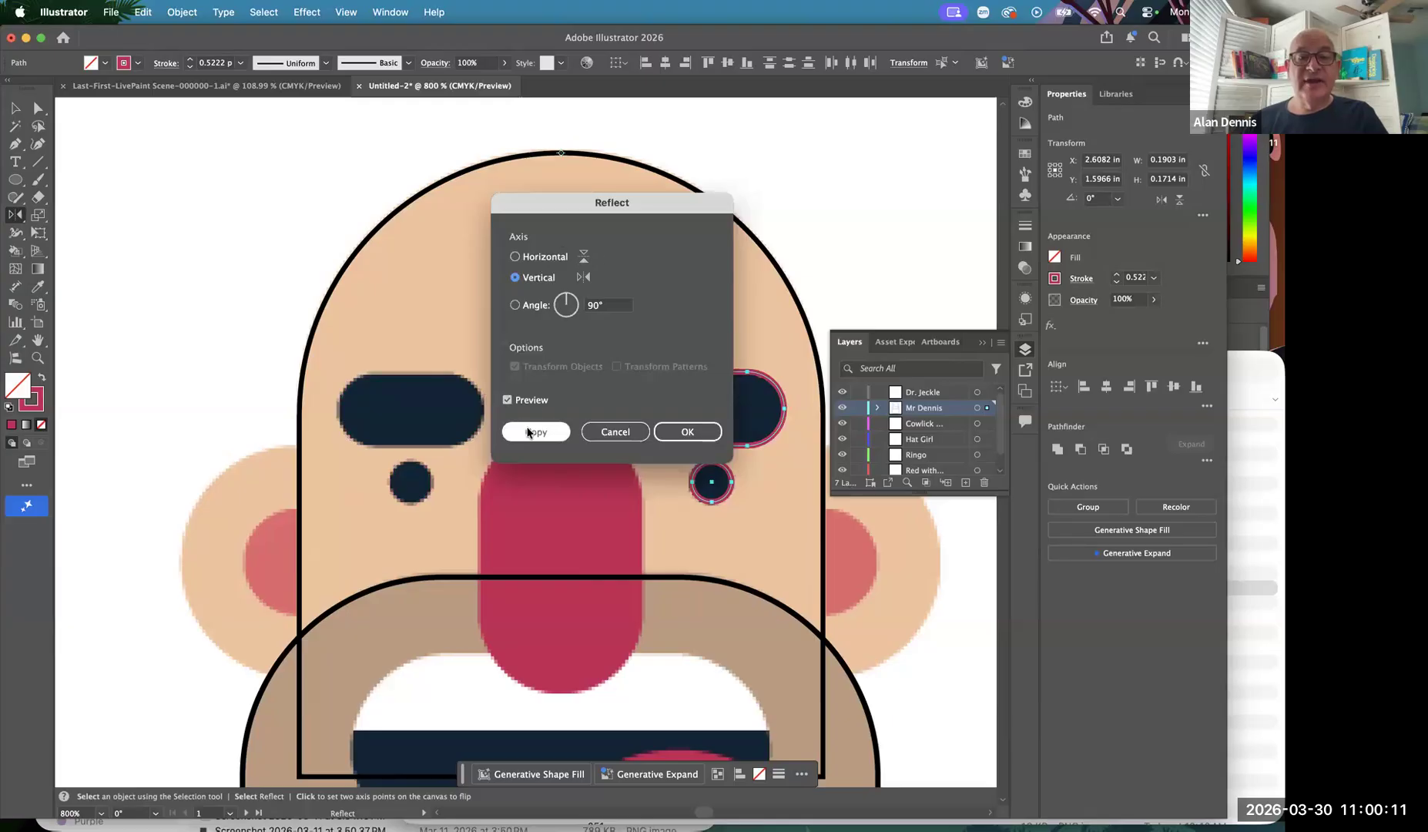
drag(575, 204, 435, 154)
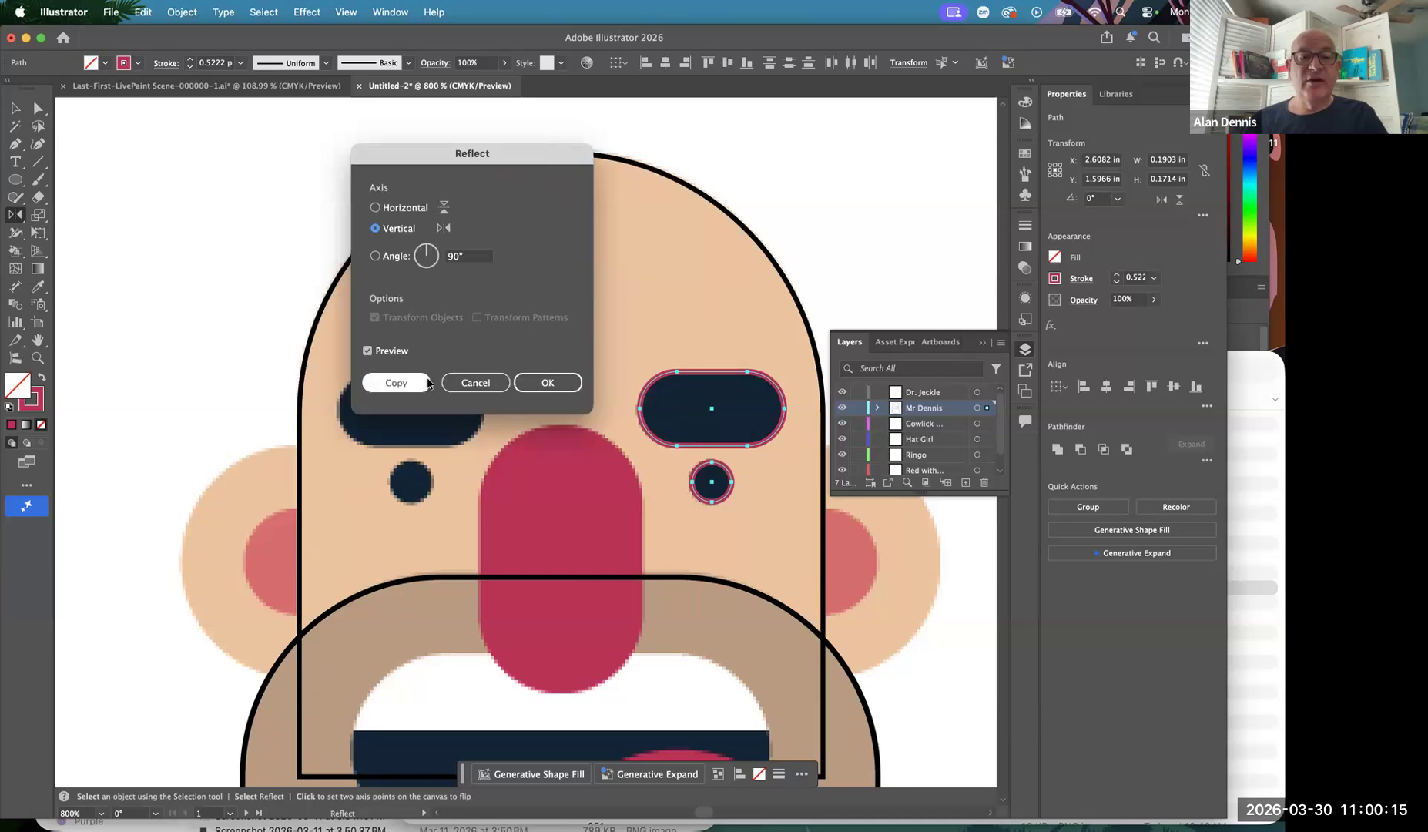
click(404, 385)
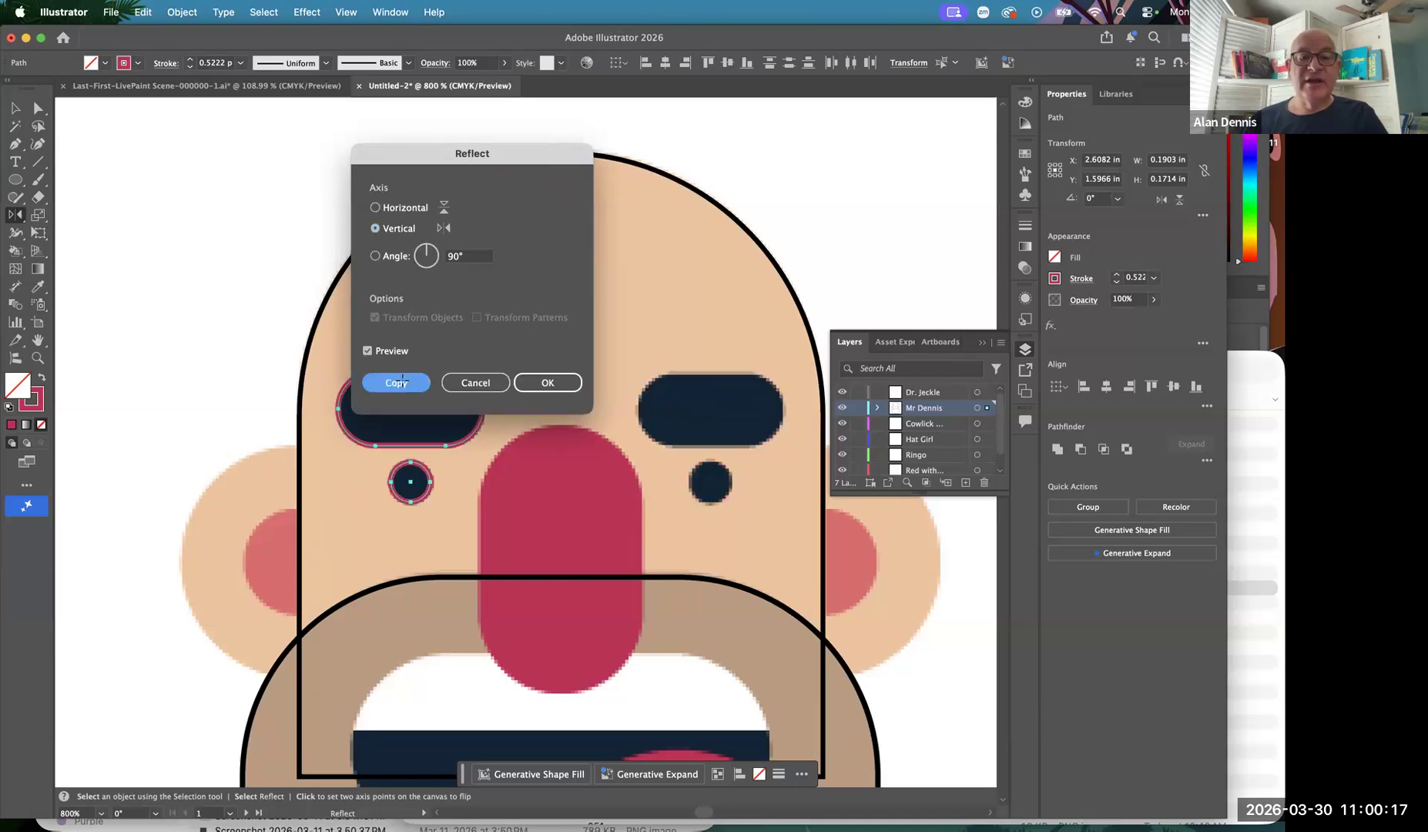
Draw a rectangle about 0.22 by 0.16 in over the nose and change its stroke to the near-black color 231f20
drag(737, 587, 720, 419)
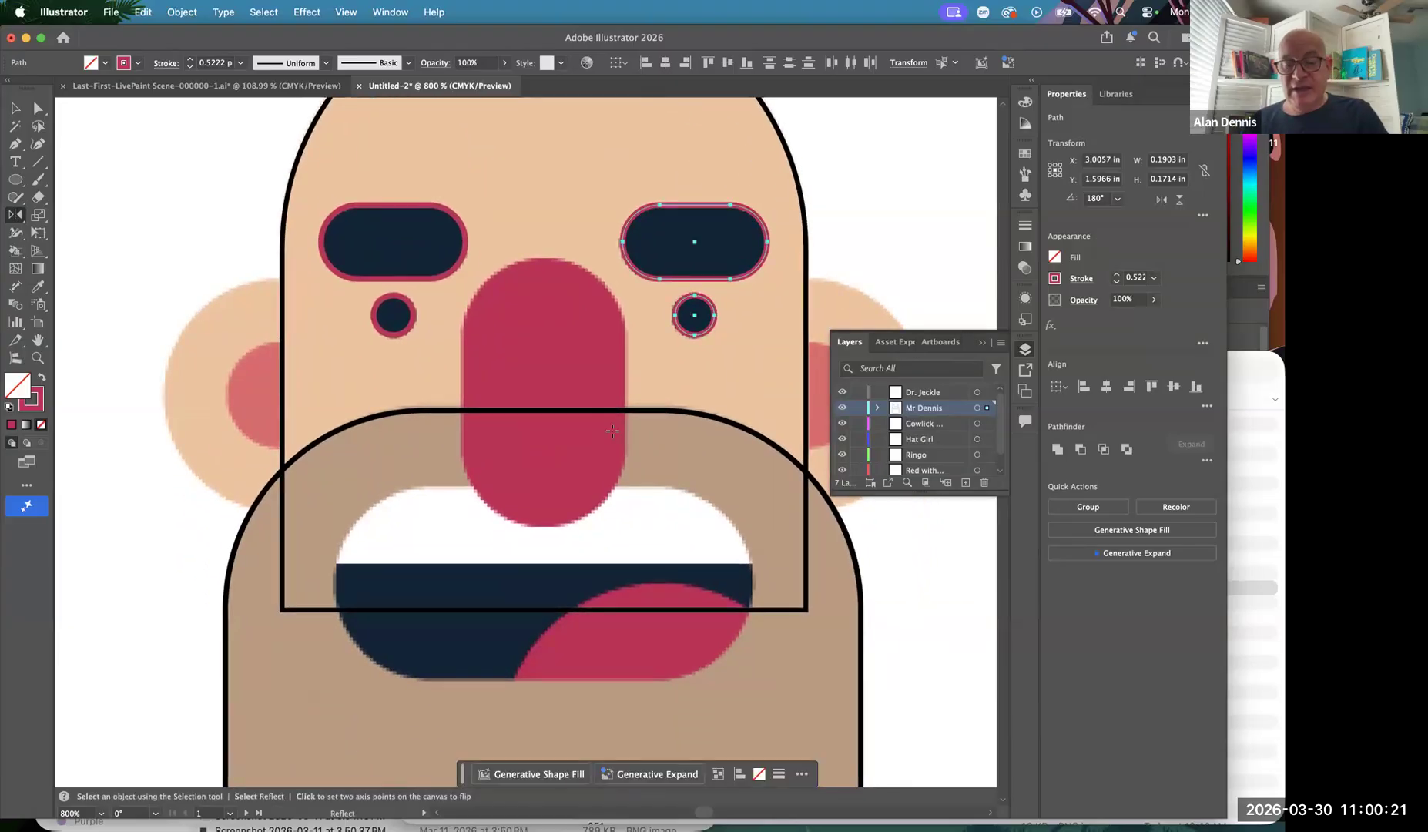
key(m)
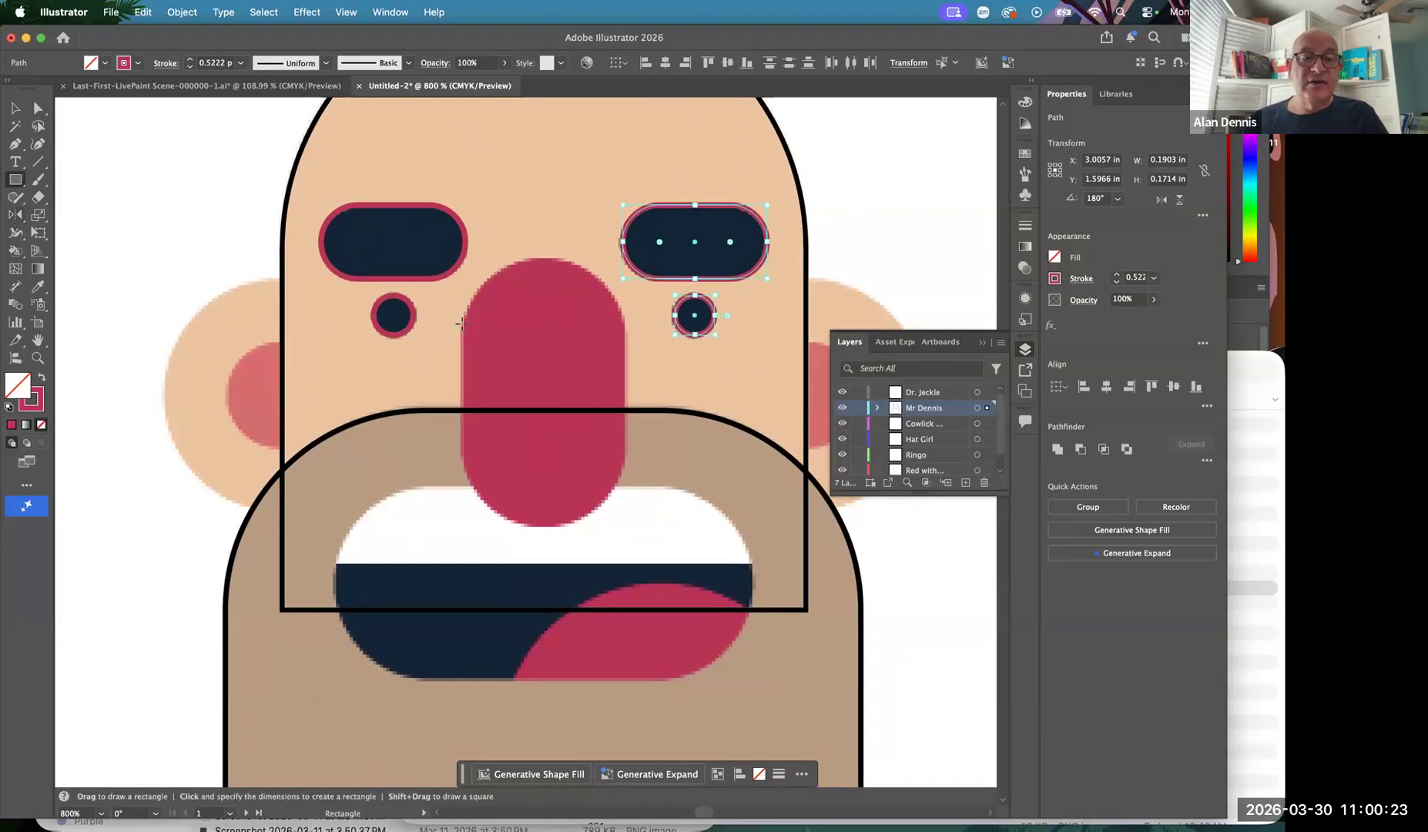
mouse_move(465, 324)
mouse_down()
mouse_move(587, 398)
mouse_move(627, 447)
mouse_up()
double_click(30, 400)
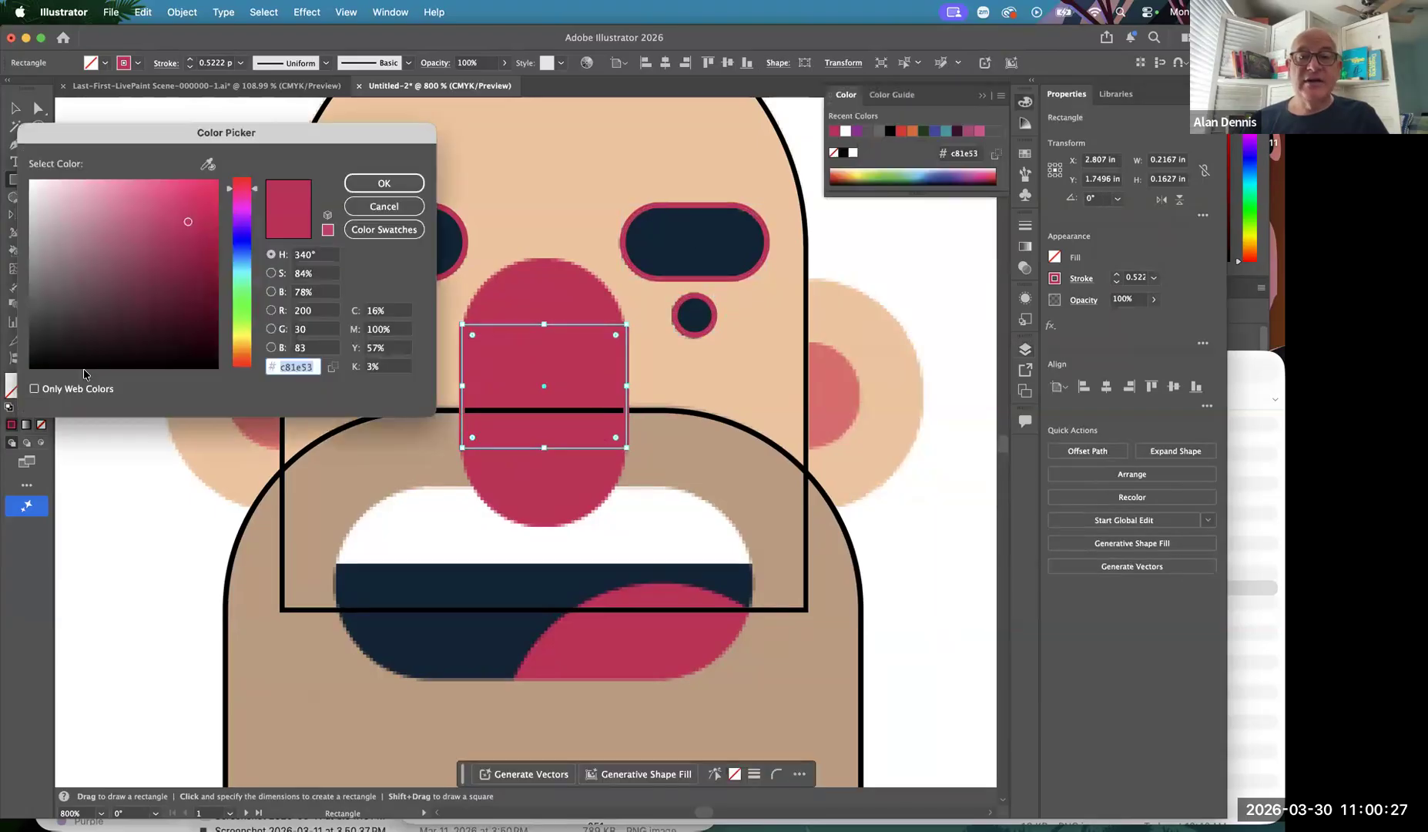
click(384, 206)
click(891, 133)
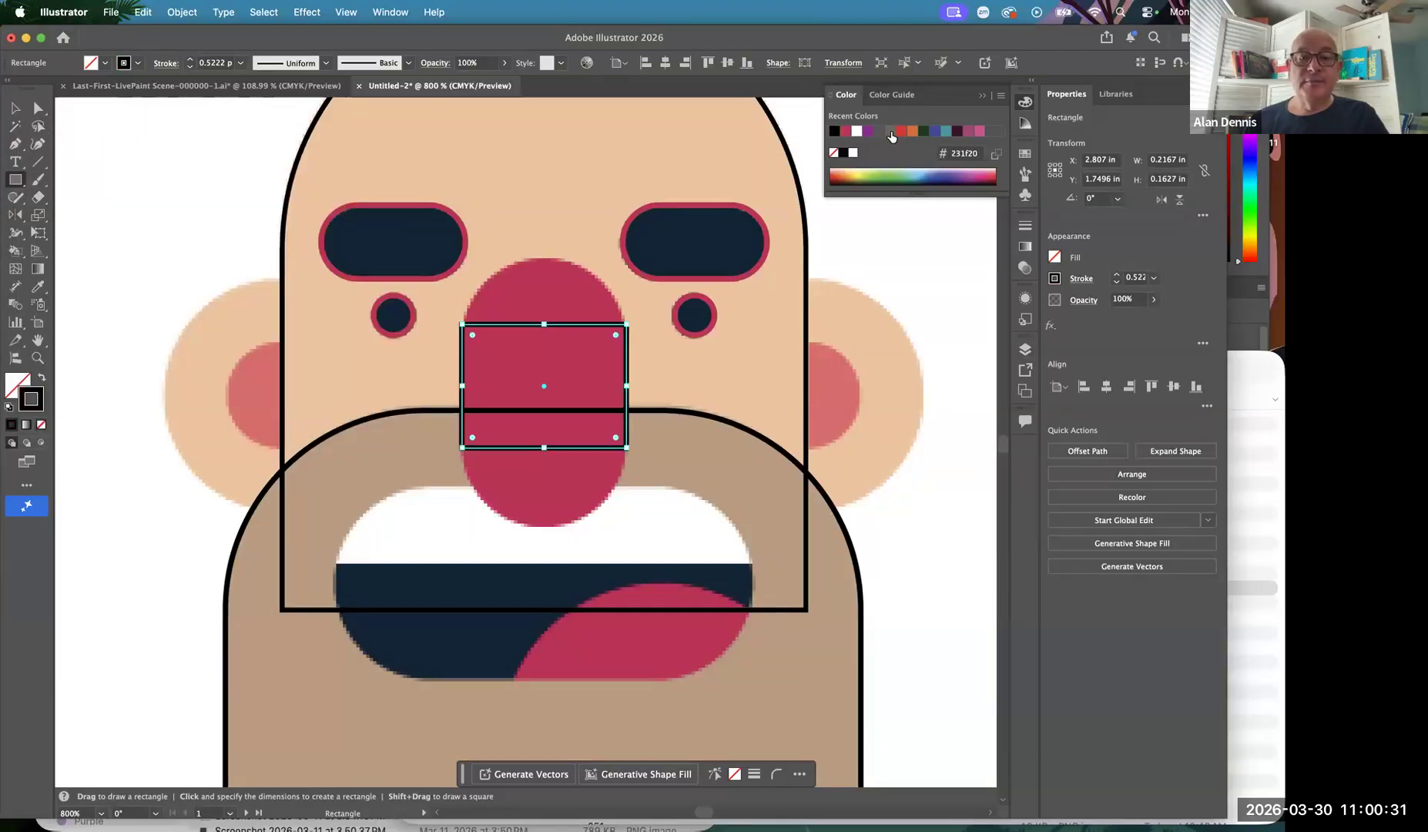
Extend the nose rectangle to about 0.36 in high, matching the nose's top and bottom, and fully round its ends
drag(543, 323, 544, 258)
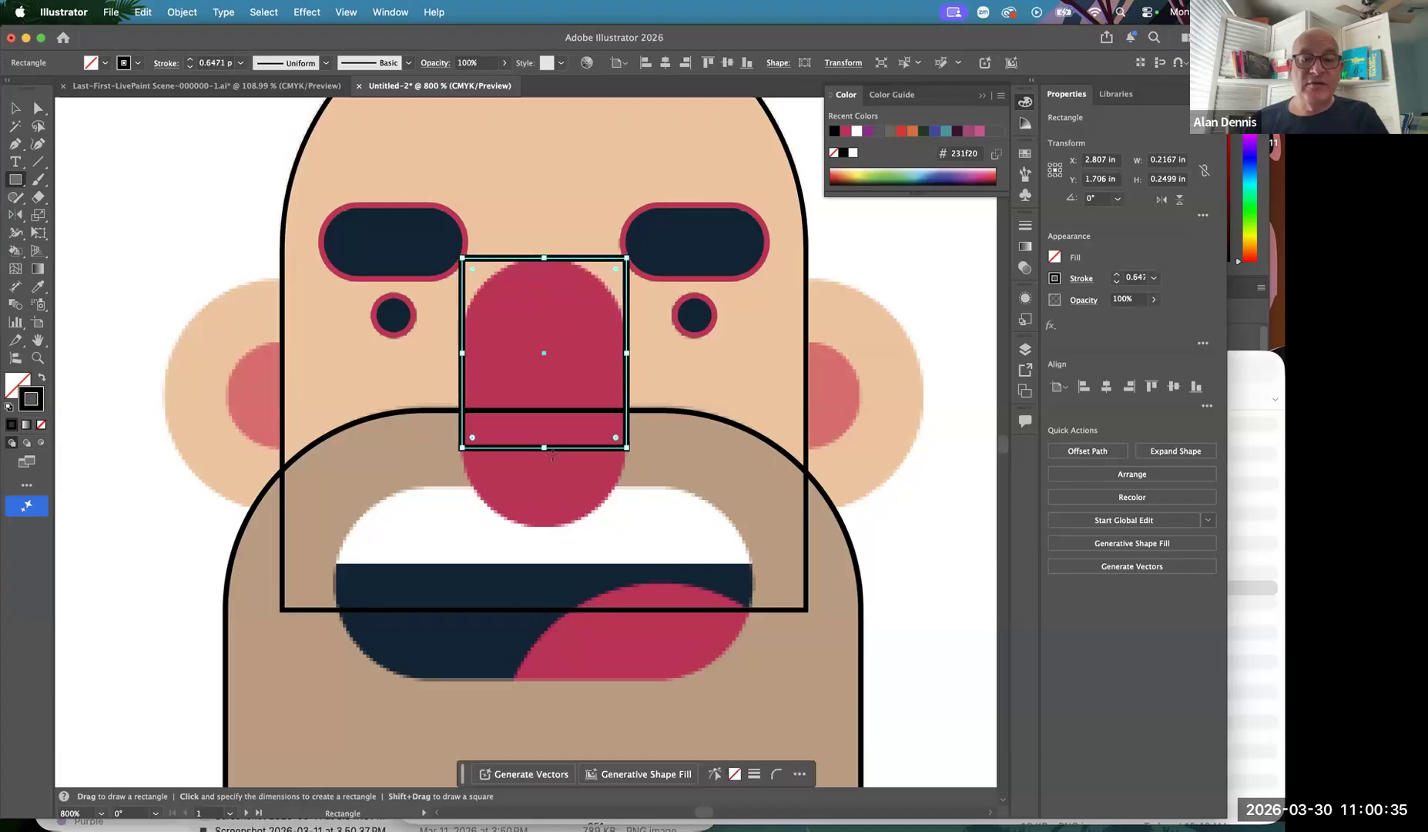
drag(544, 445, 544, 528)
drag(472, 270, 550, 369)
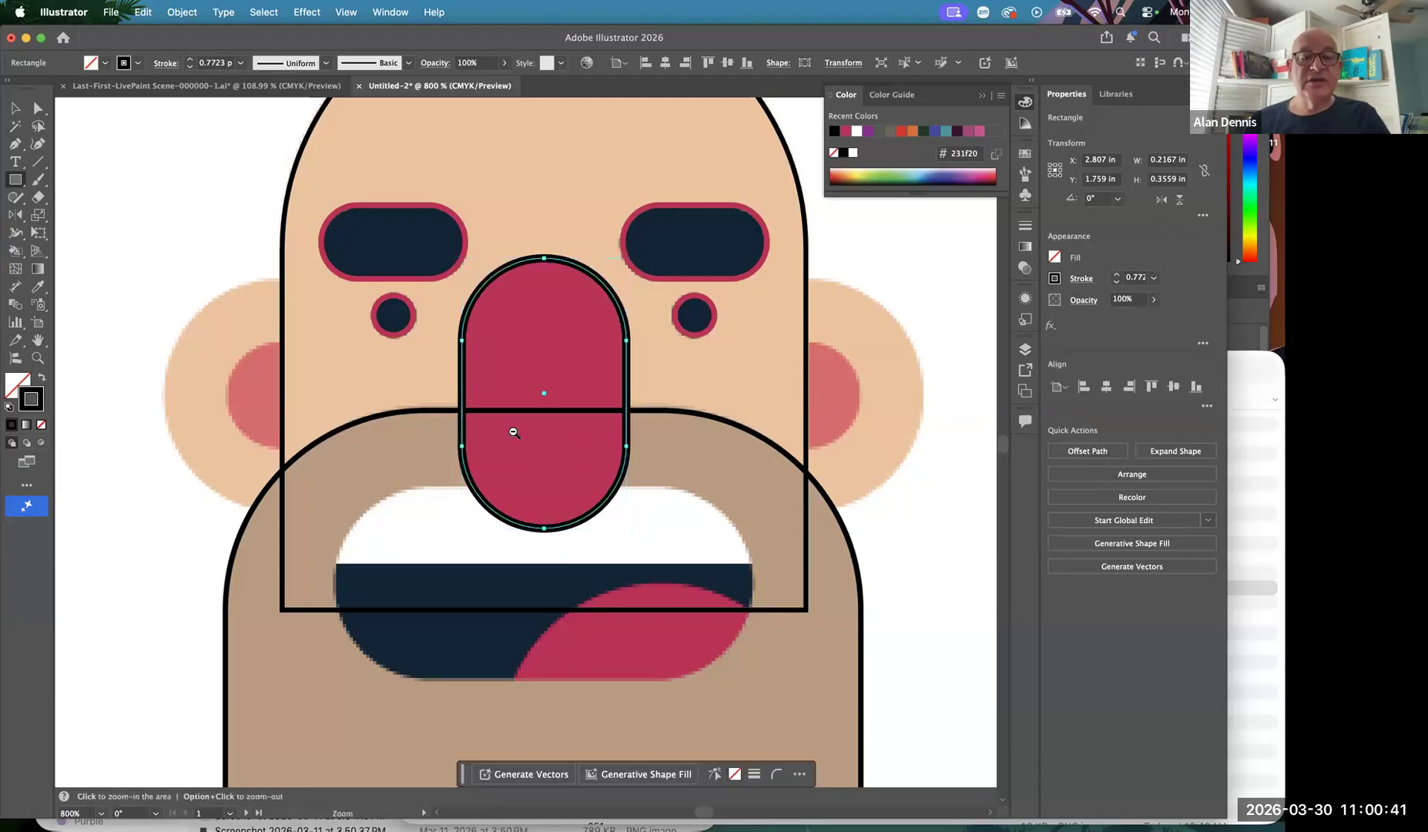
Trace the dark chin mark with a fully rounded rectangle about 0.08 by 0.14 in, choosing a 0.5 pt stroke before stretching it
key(super+minus)
key(super+minus)
drag(516, 431, 514, 180)
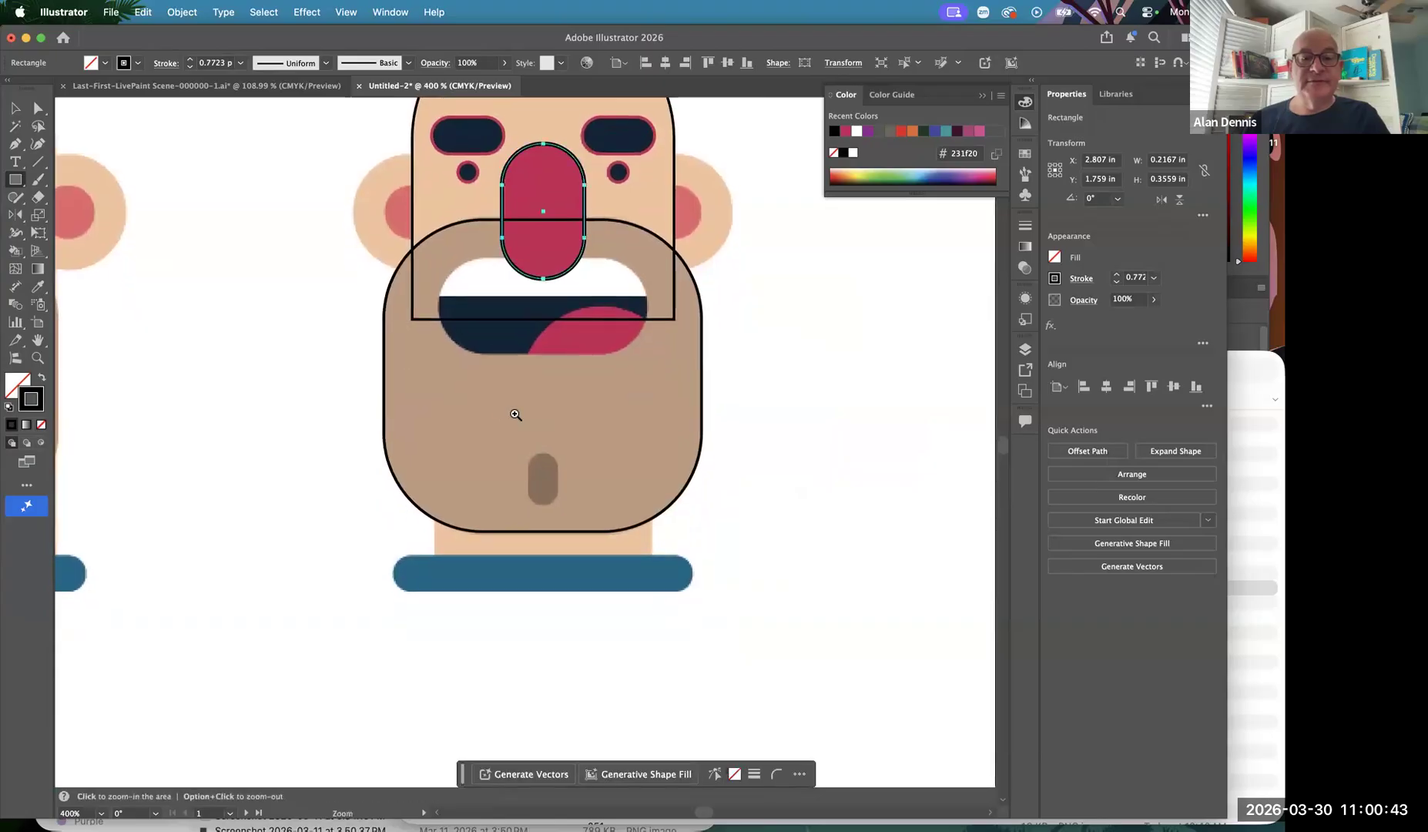
drag(610, 574, 508, 401)
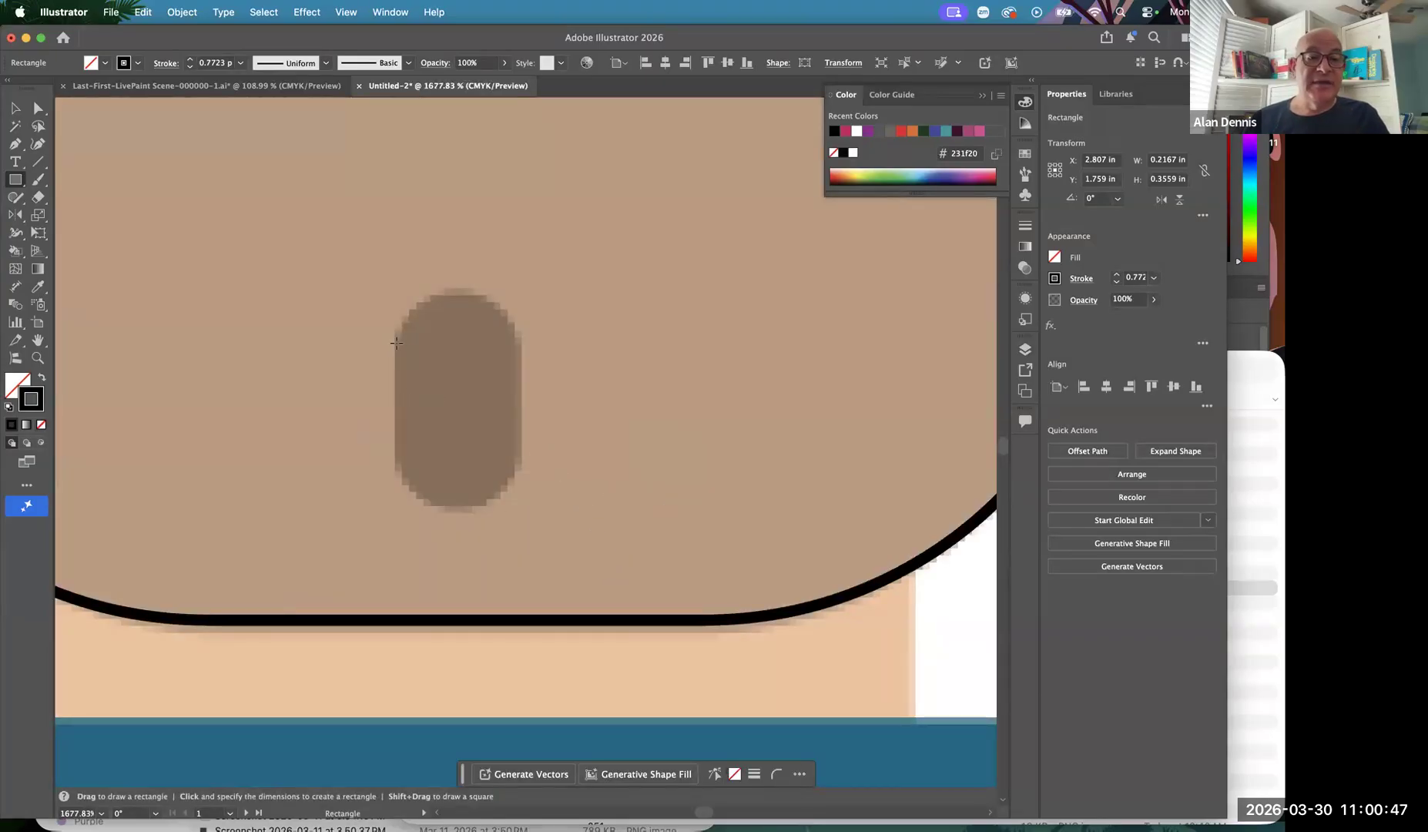
drag(394, 341, 516, 448)
click(1153, 278)
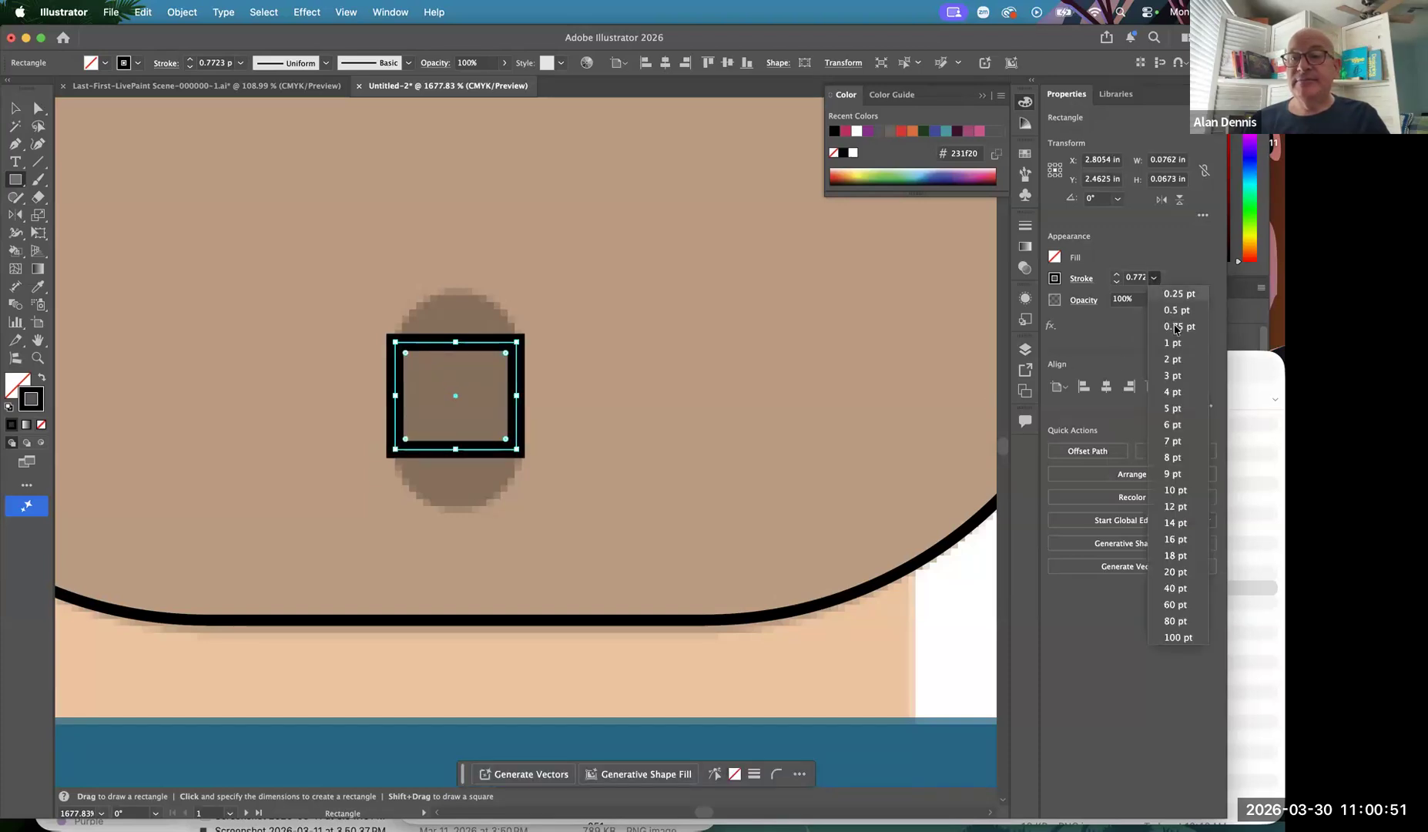
click(1136, 305)
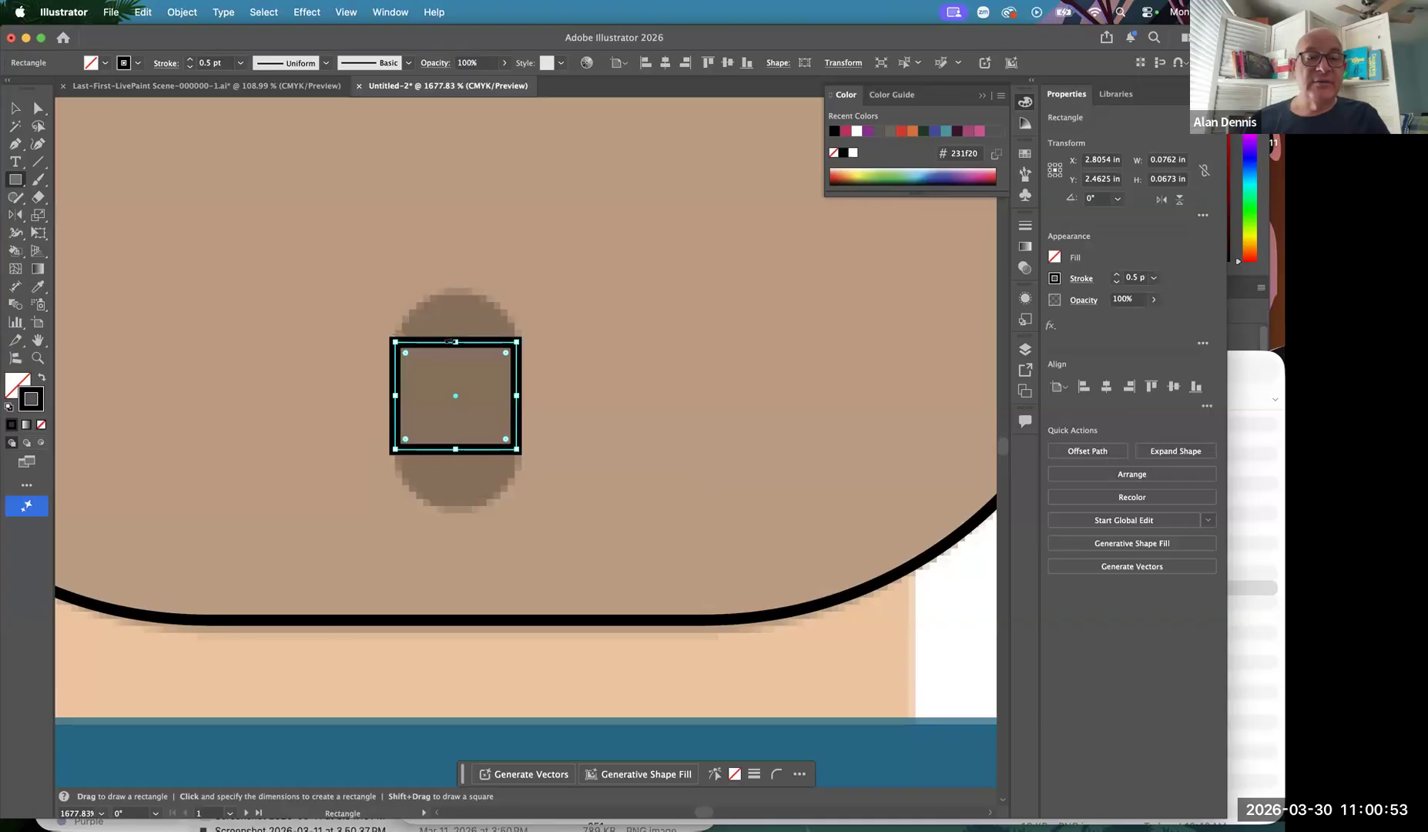
drag(455, 341, 462, 291)
mouse_move(453, 461)
mouse_down()
mouse_move(454, 520)
mouse_move(447, 508)
mouse_move(552, 386)
mouse_move(660, 361)
mouse_up()
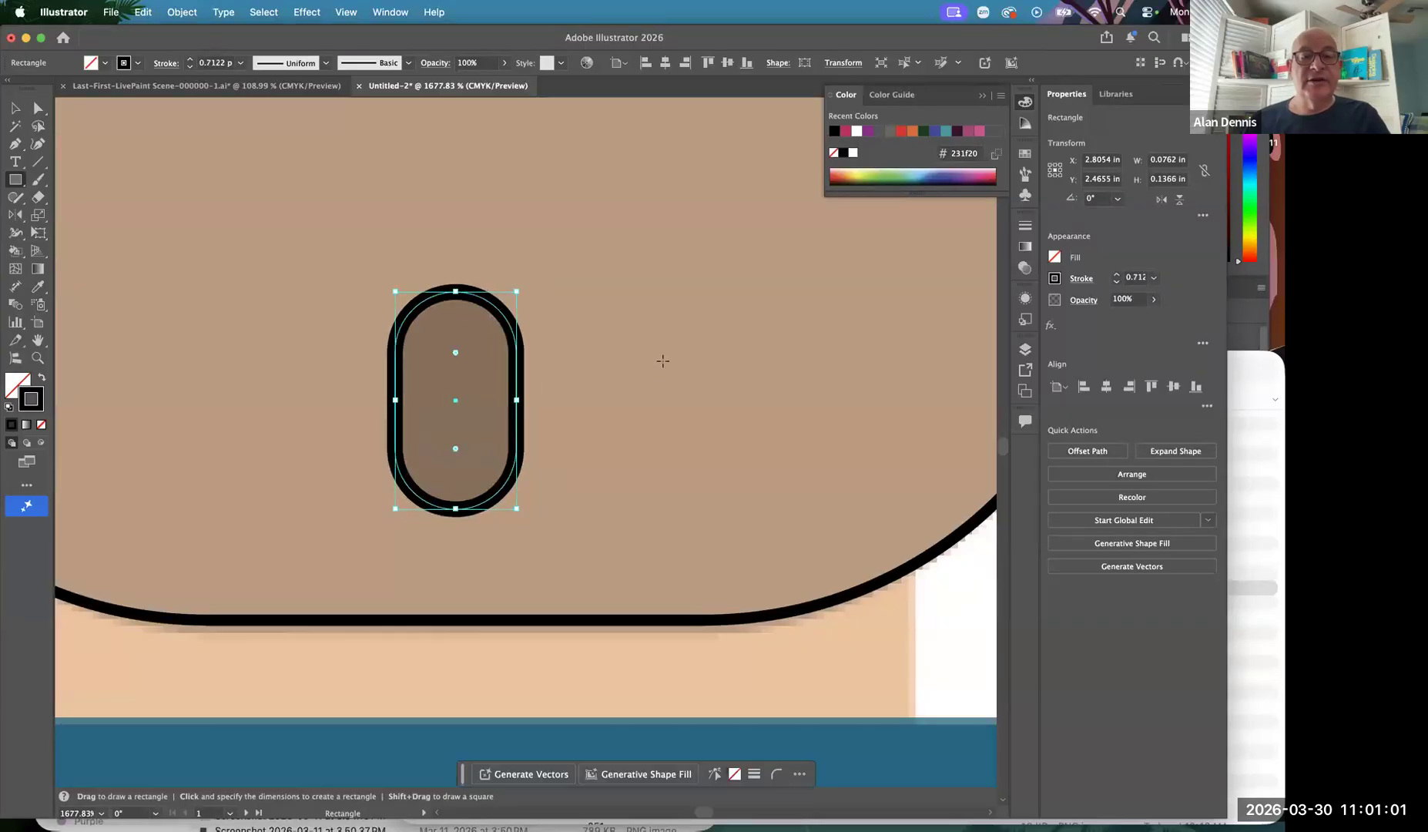
Draw a rectangle about 0.58 by 0.16 in over the neck, overlapping the beard above and the blue collar below
alt+super+click(609, 377)
alt+super+click(609, 377)
alt+super+click(608, 378)
alt+super+click(608, 378)
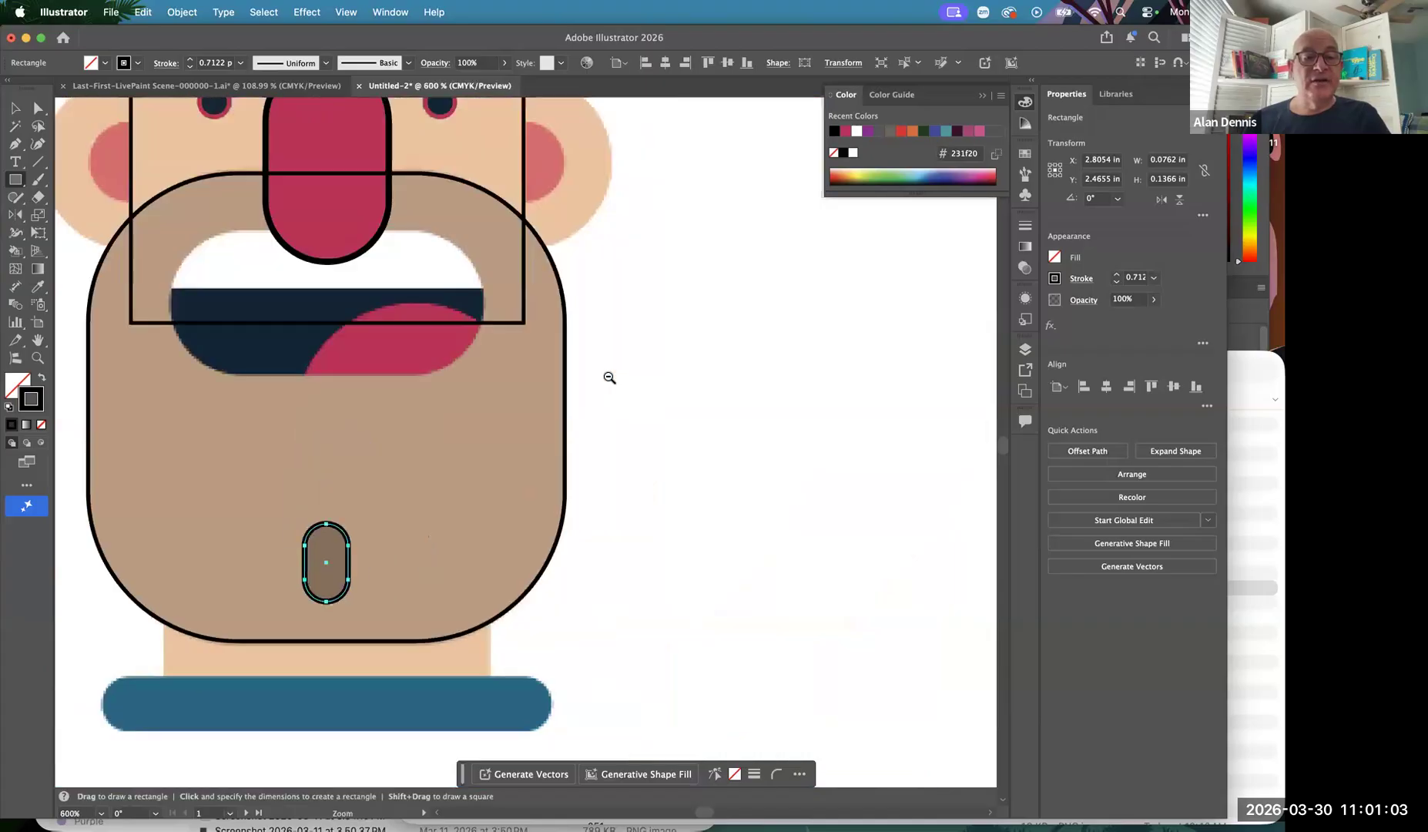
drag(612, 364, 762, 159)
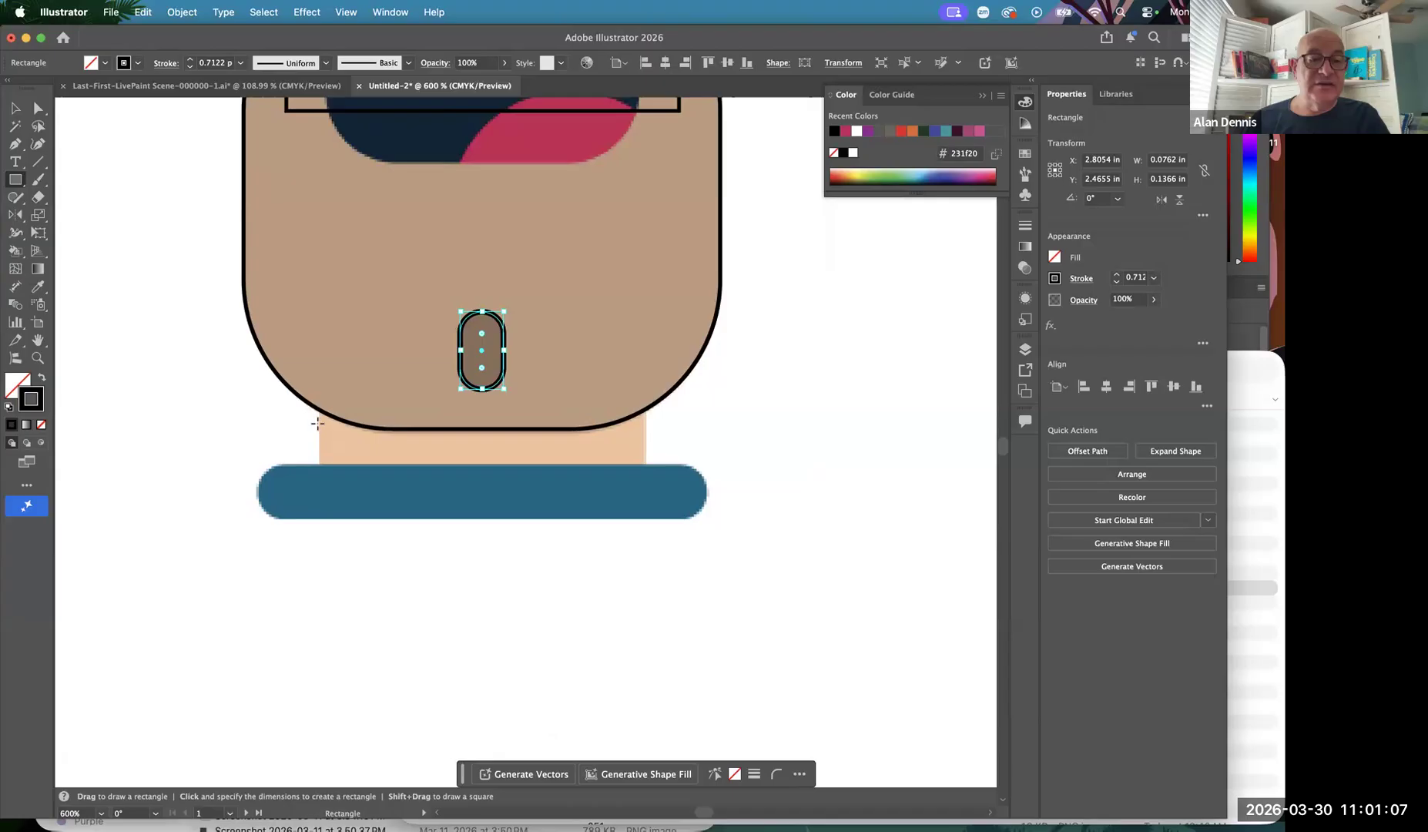
drag(316, 423, 647, 483)
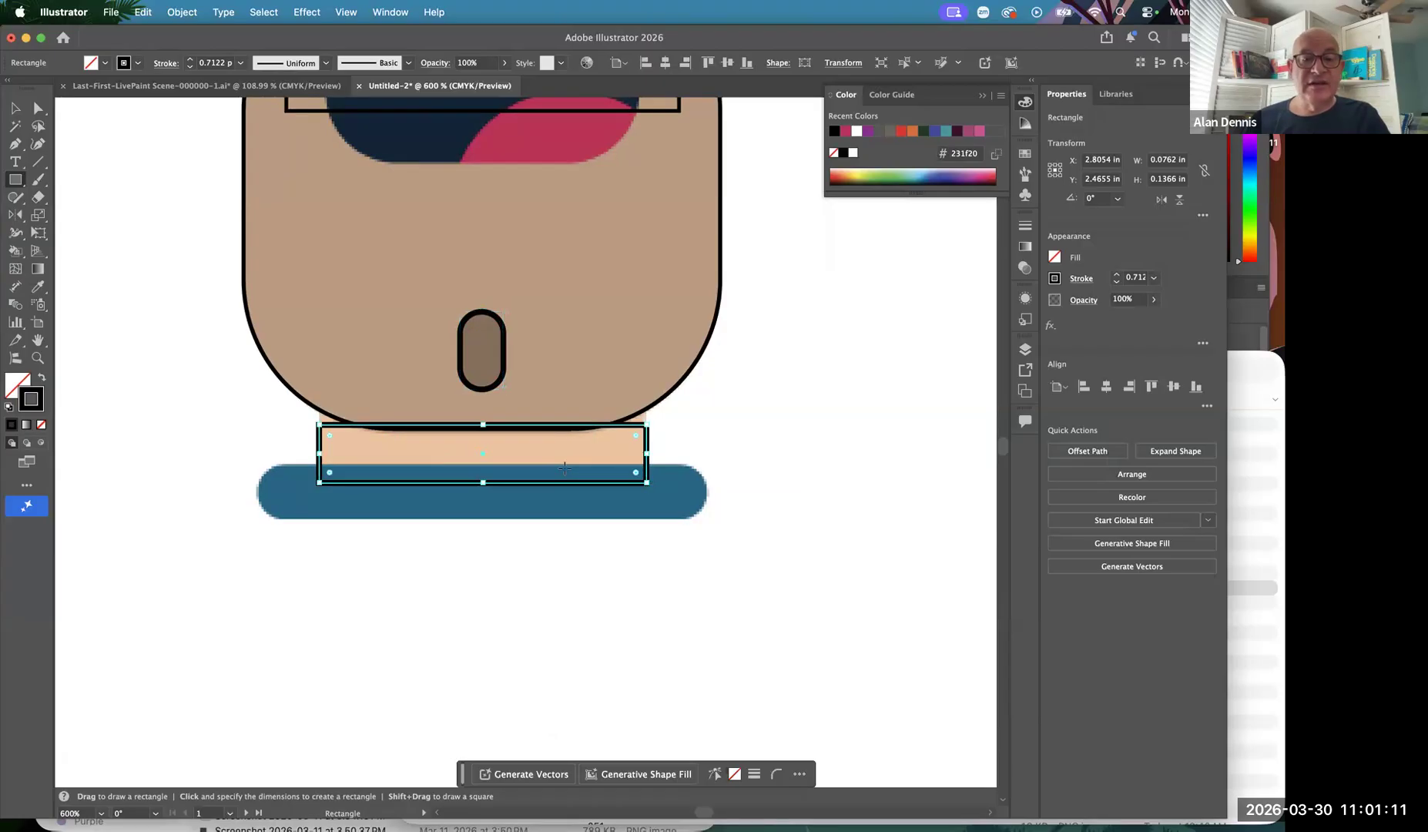
drag(483, 424, 483, 394)
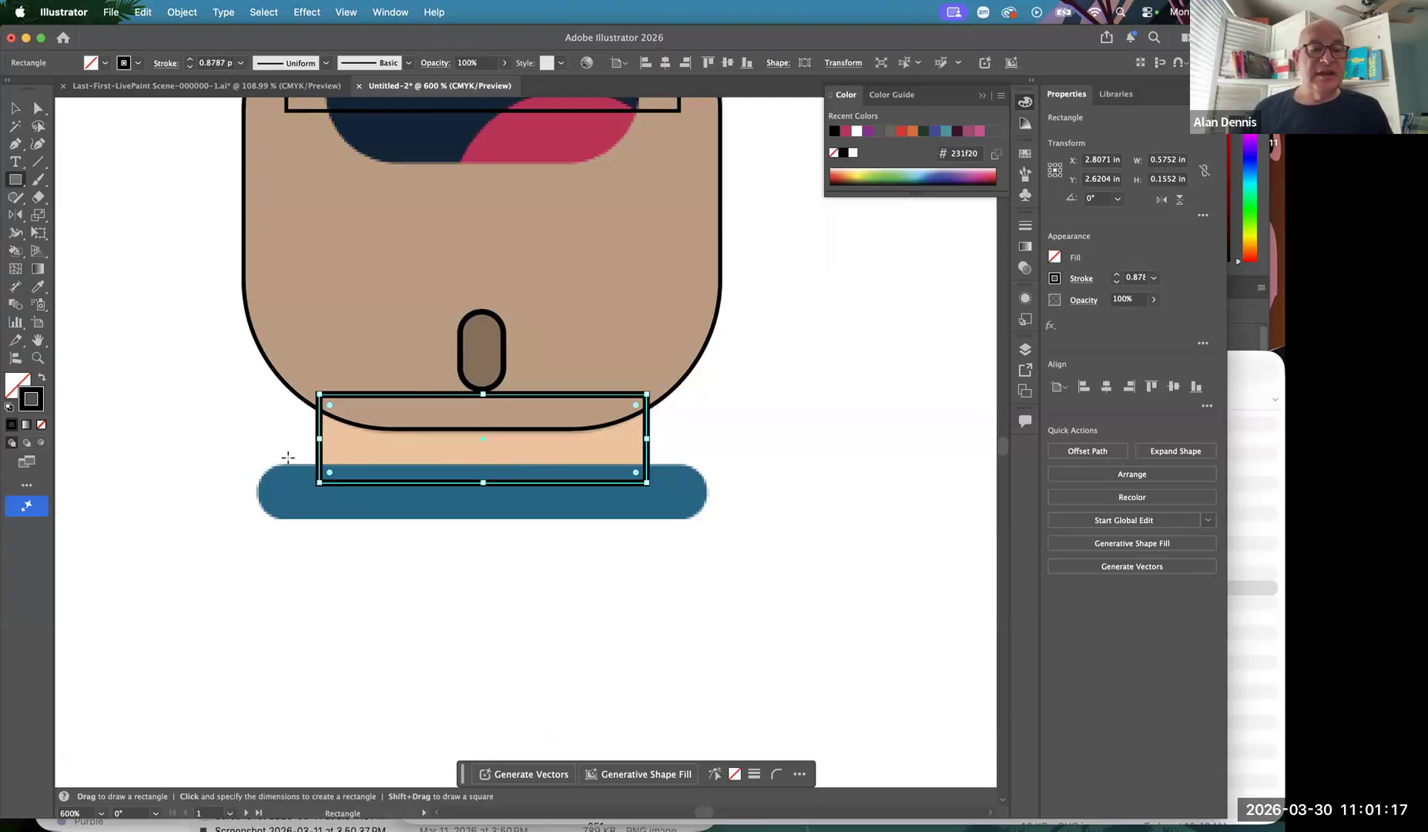
Trace the blue collar with a rectangle about 0.78 by 0.09 in and fully round its ends
drag(278, 463, 692, 520)
click(703, 495)
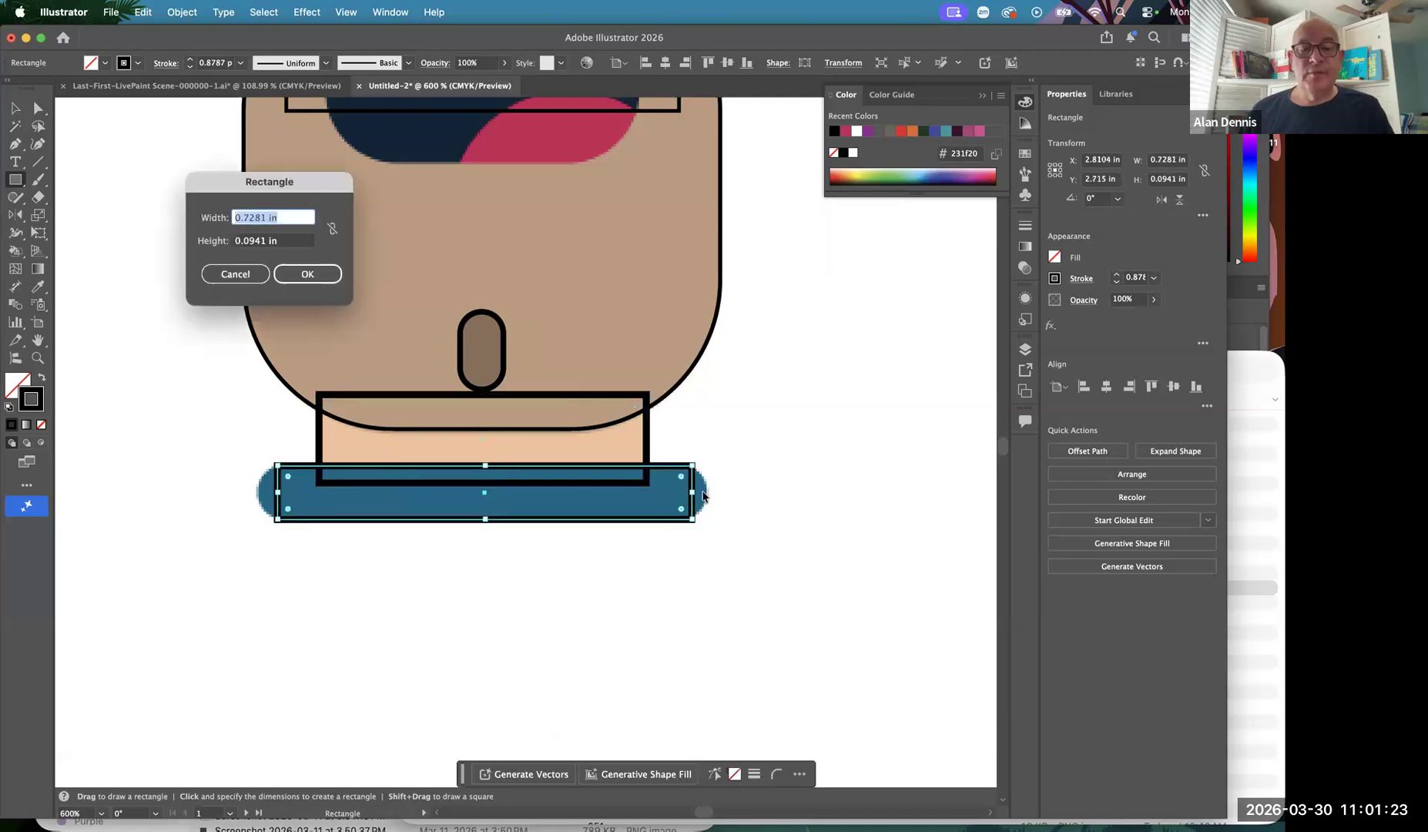
click(234, 274)
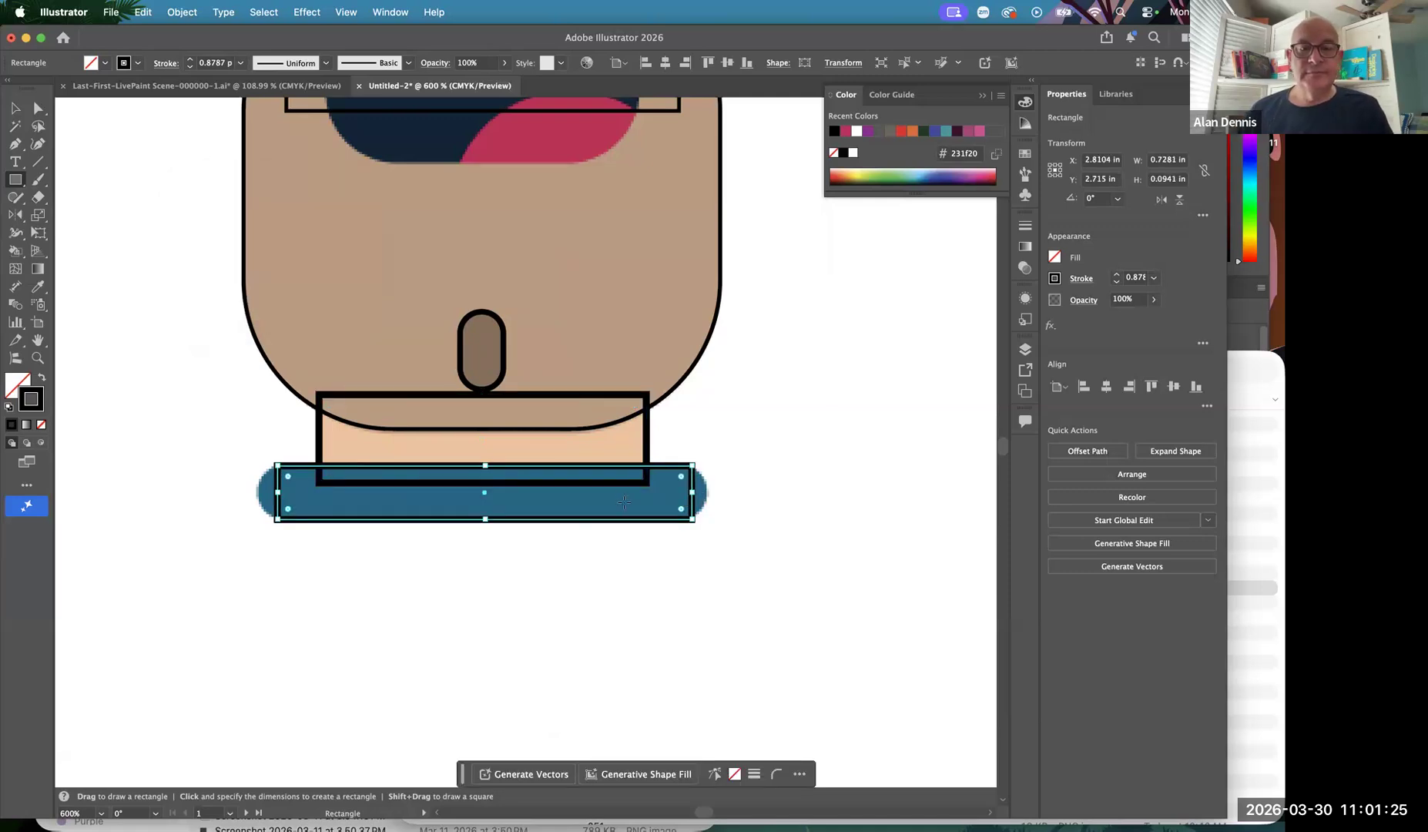
drag(700, 493, 714, 493)
drag(278, 493, 260, 493)
drag(261, 493, 362, 576)
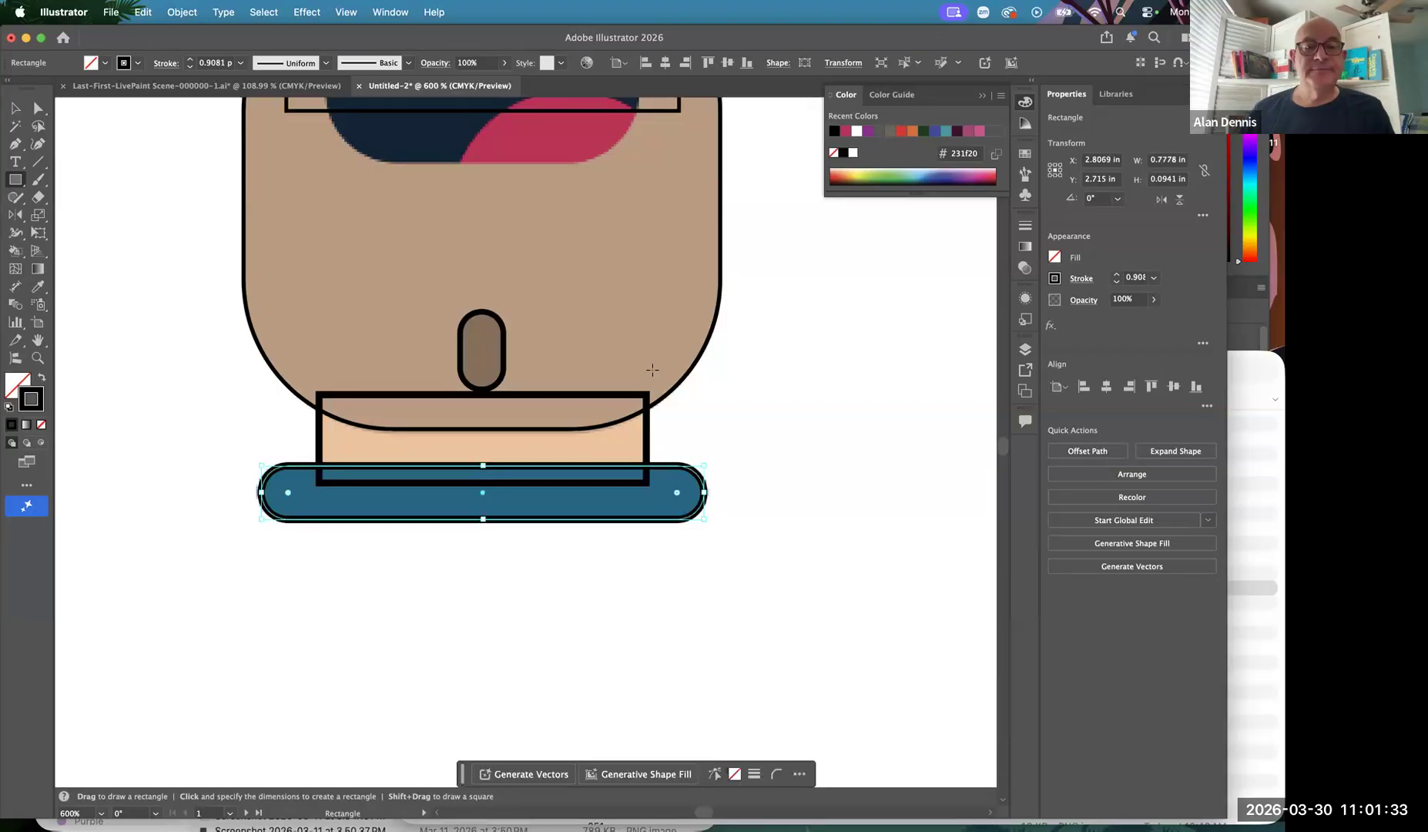
Draw a rectangle over the mouth and widen it on both sides to about 0.55 by 0.25 in
drag(644, 398, 663, 654)
drag(625, 447, 629, 503)
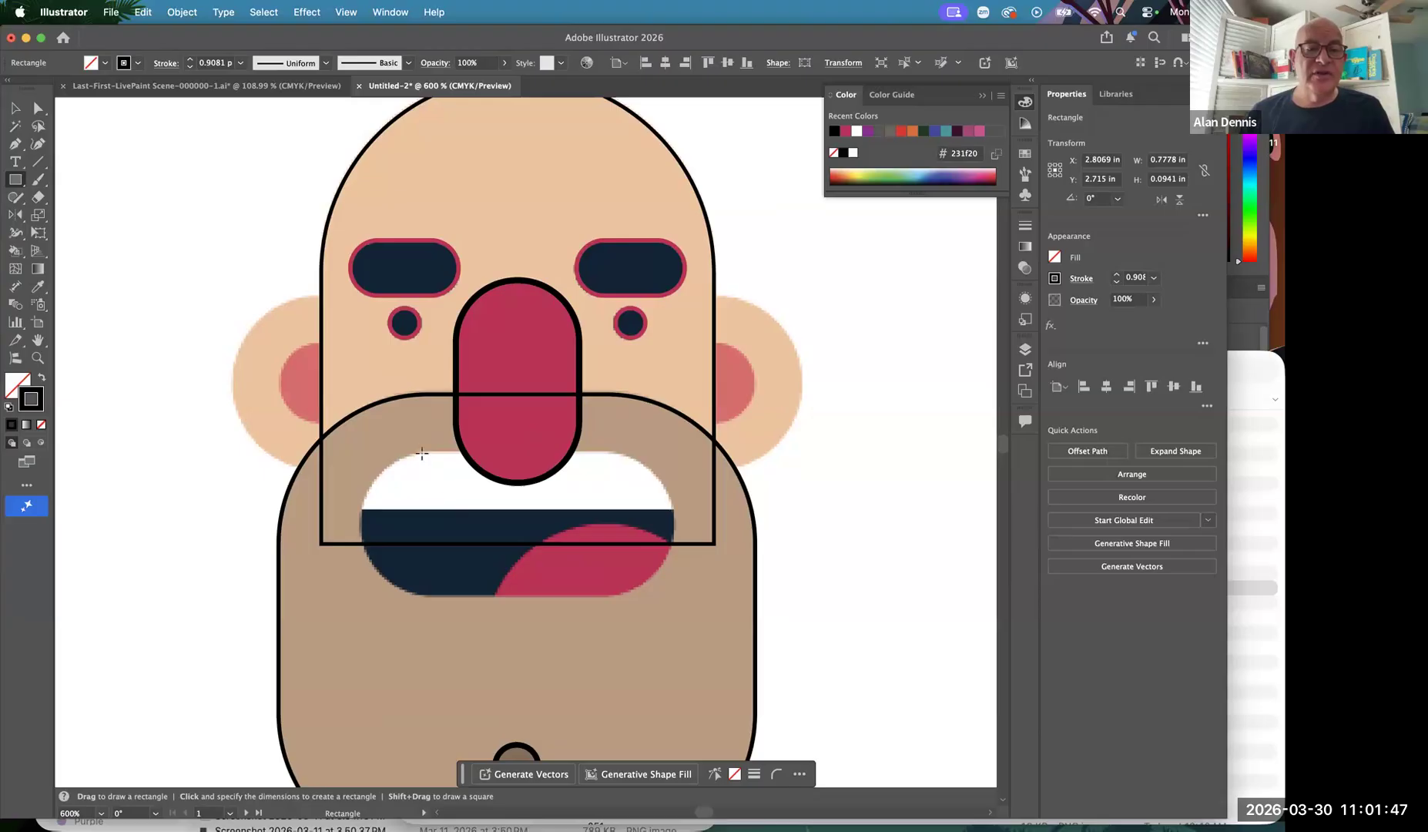
mouse_move(419, 448)
mouse_down()
mouse_move(673, 588)
mouse_move(631, 594)
mouse_up()
drag(630, 522, 676, 521)
drag(419, 521, 362, 522)
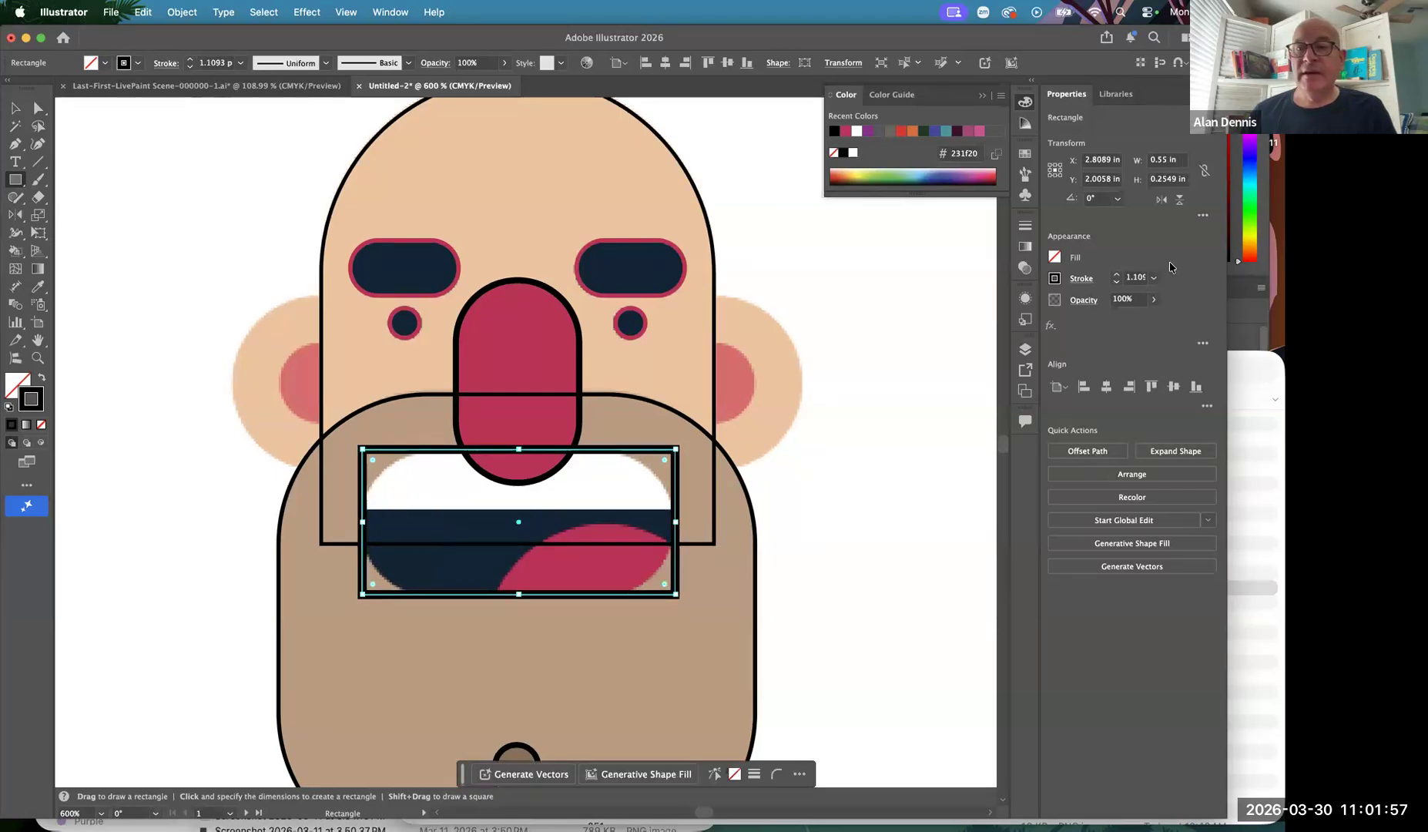
Set the mouth rectangle's stroke to 0.5 pt and fully round its ends to match the mouth
click(1154, 279)
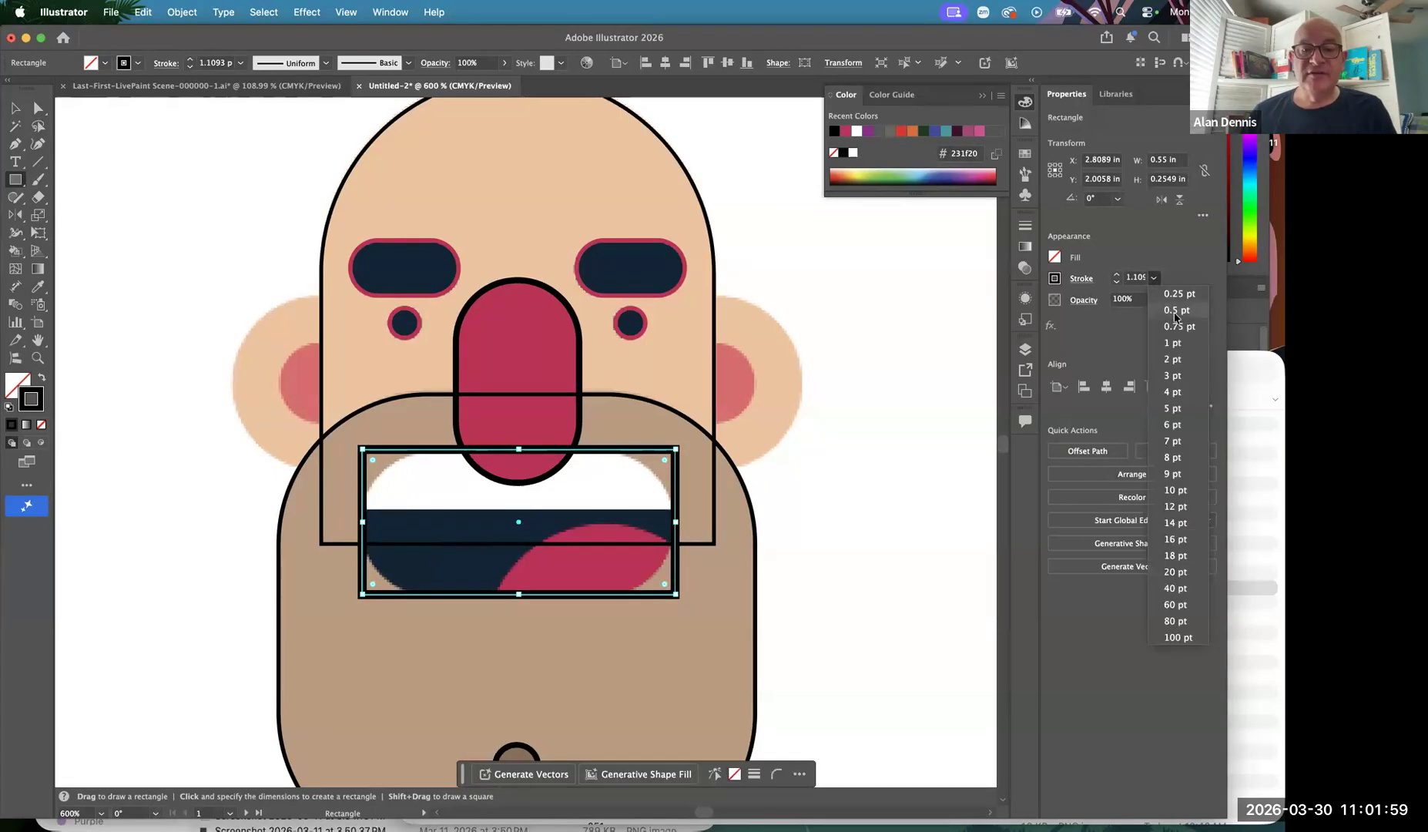
click(1174, 311)
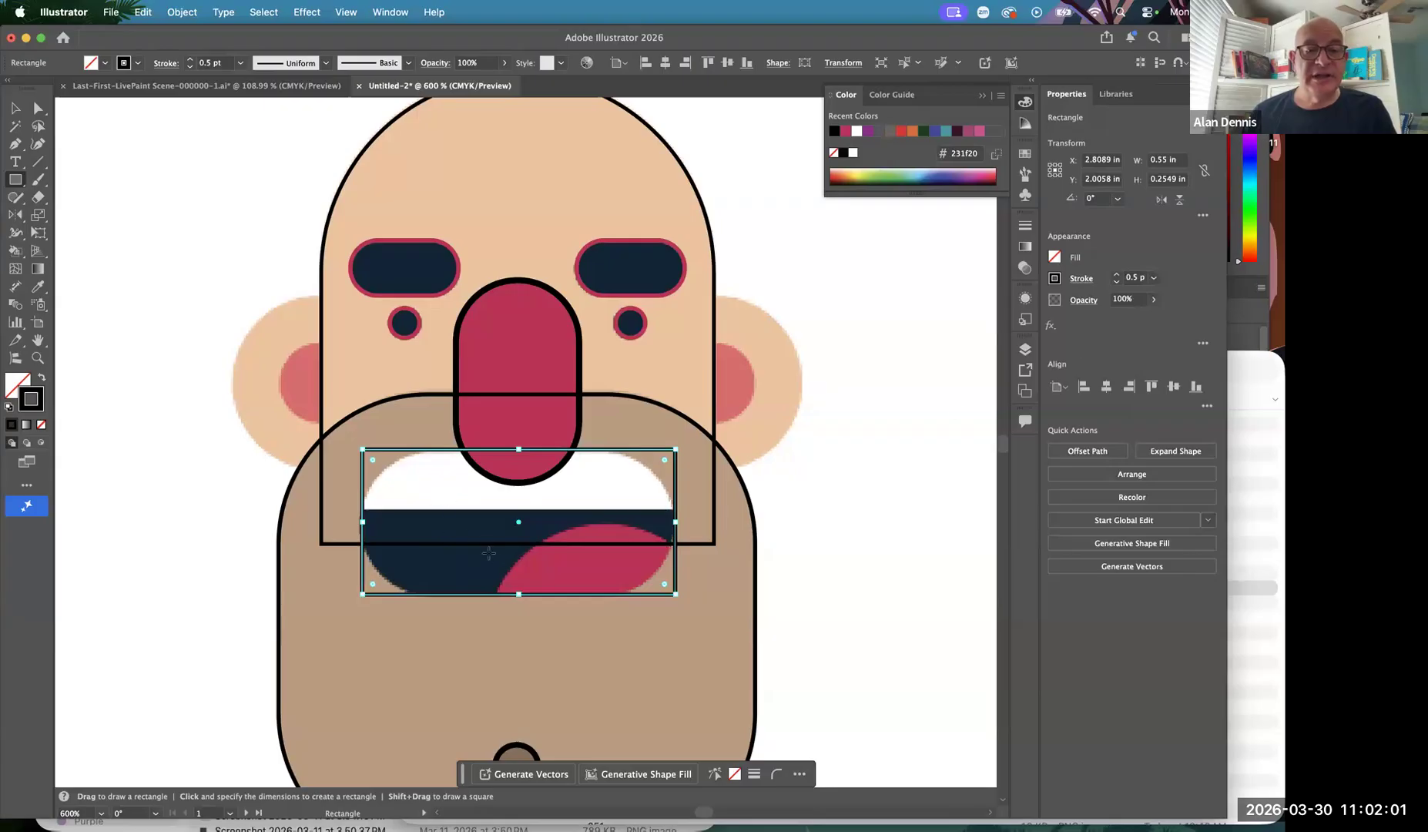
drag(385, 468, 533, 591)
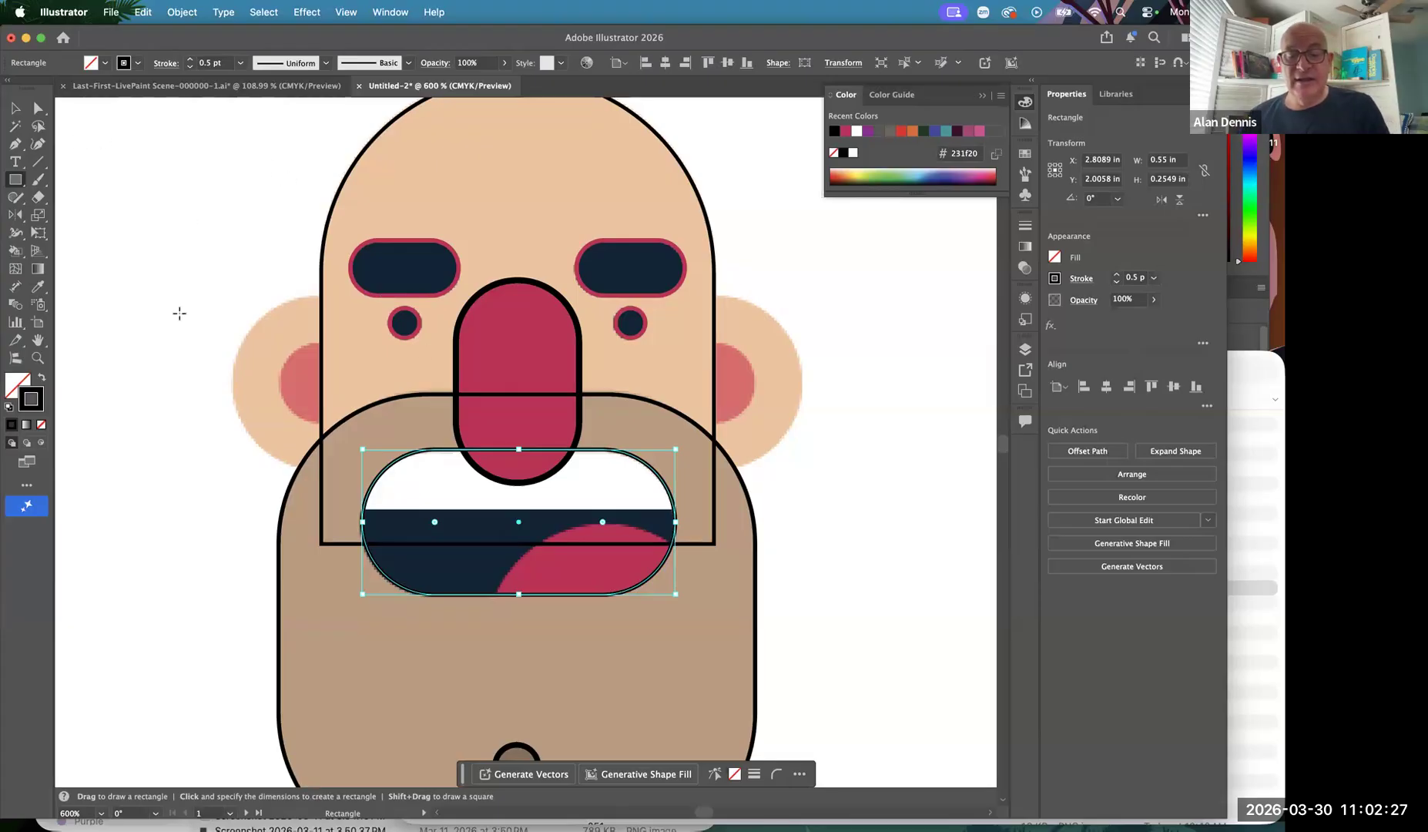
Draw a horizontal line about 0.61 in long along the lower edge of the teeth, extending past both sides of the mouth
key(l)
click(38, 161)
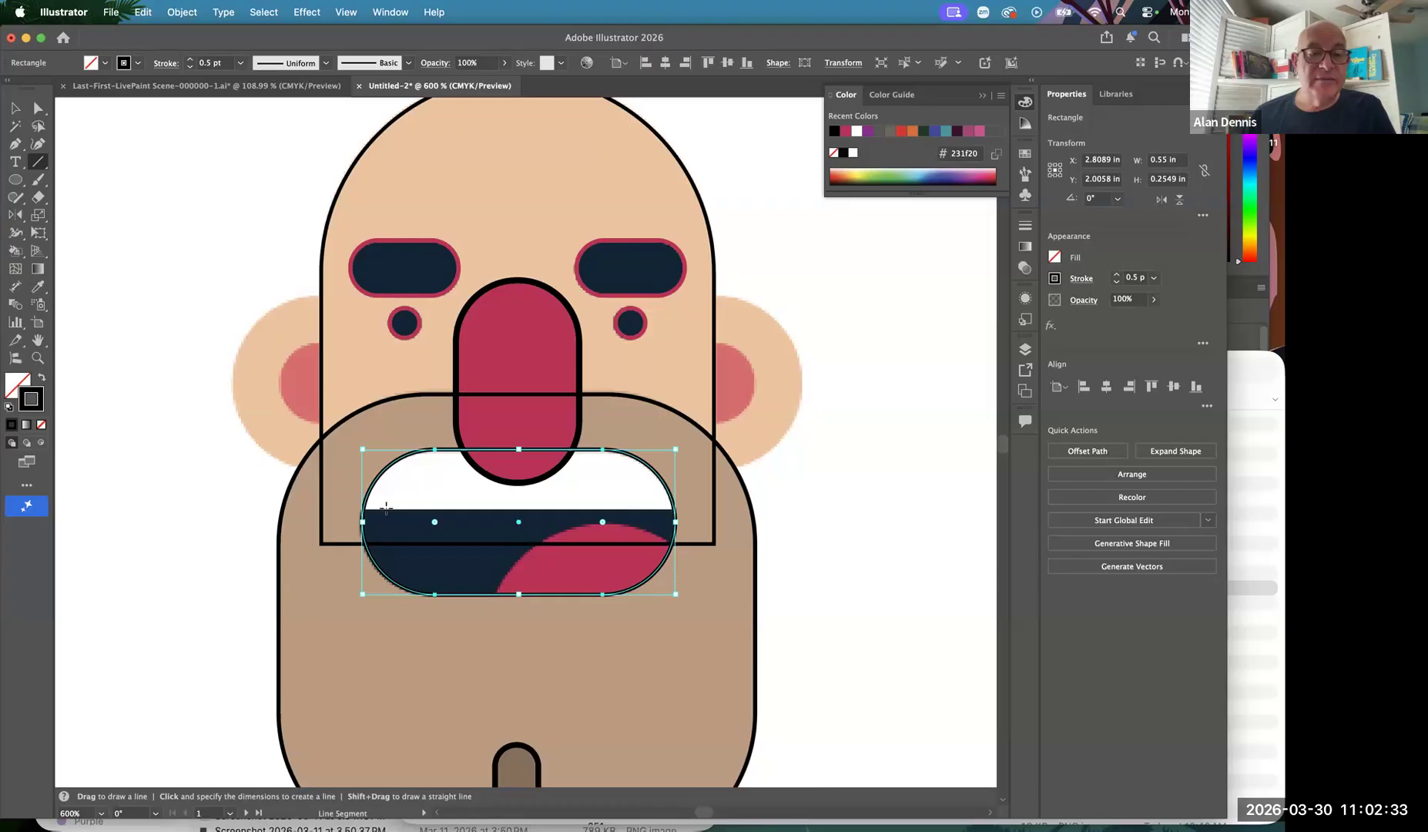
drag(386, 508, 686, 502)
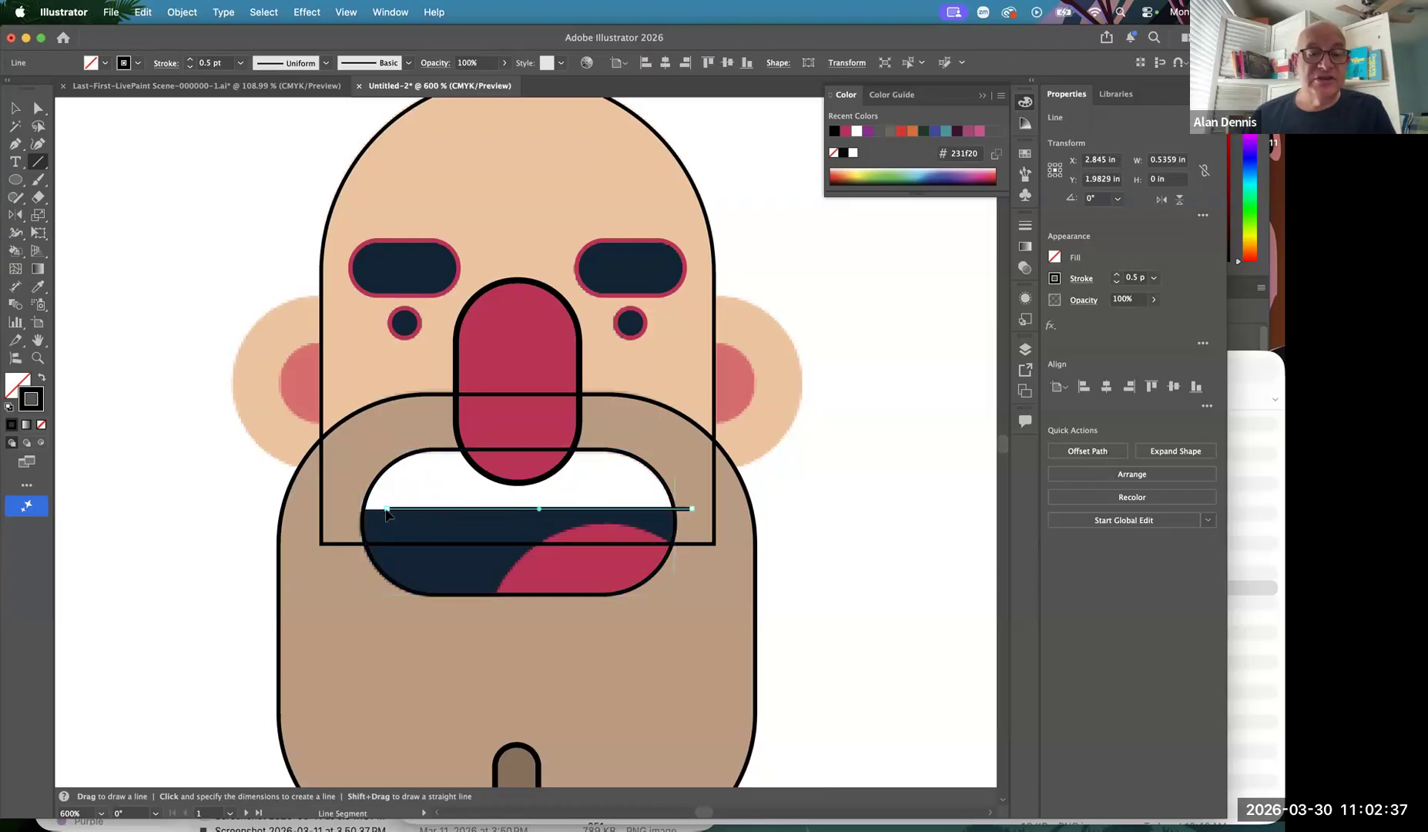
drag(386, 509, 344, 508)
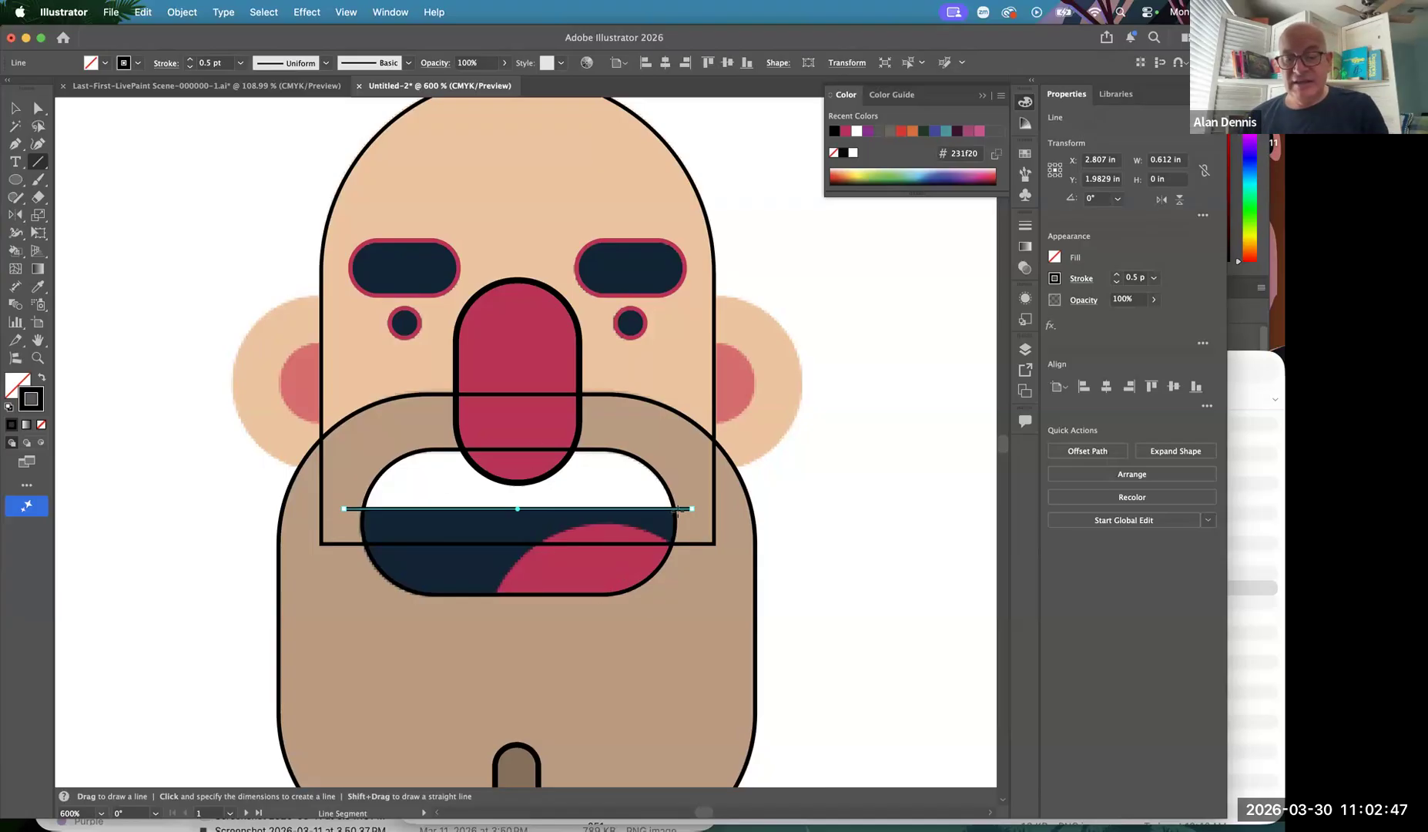
Draw a circle about 0.48 in across for the tongue and shift it so its edge follows the tongue's curve
key(l)
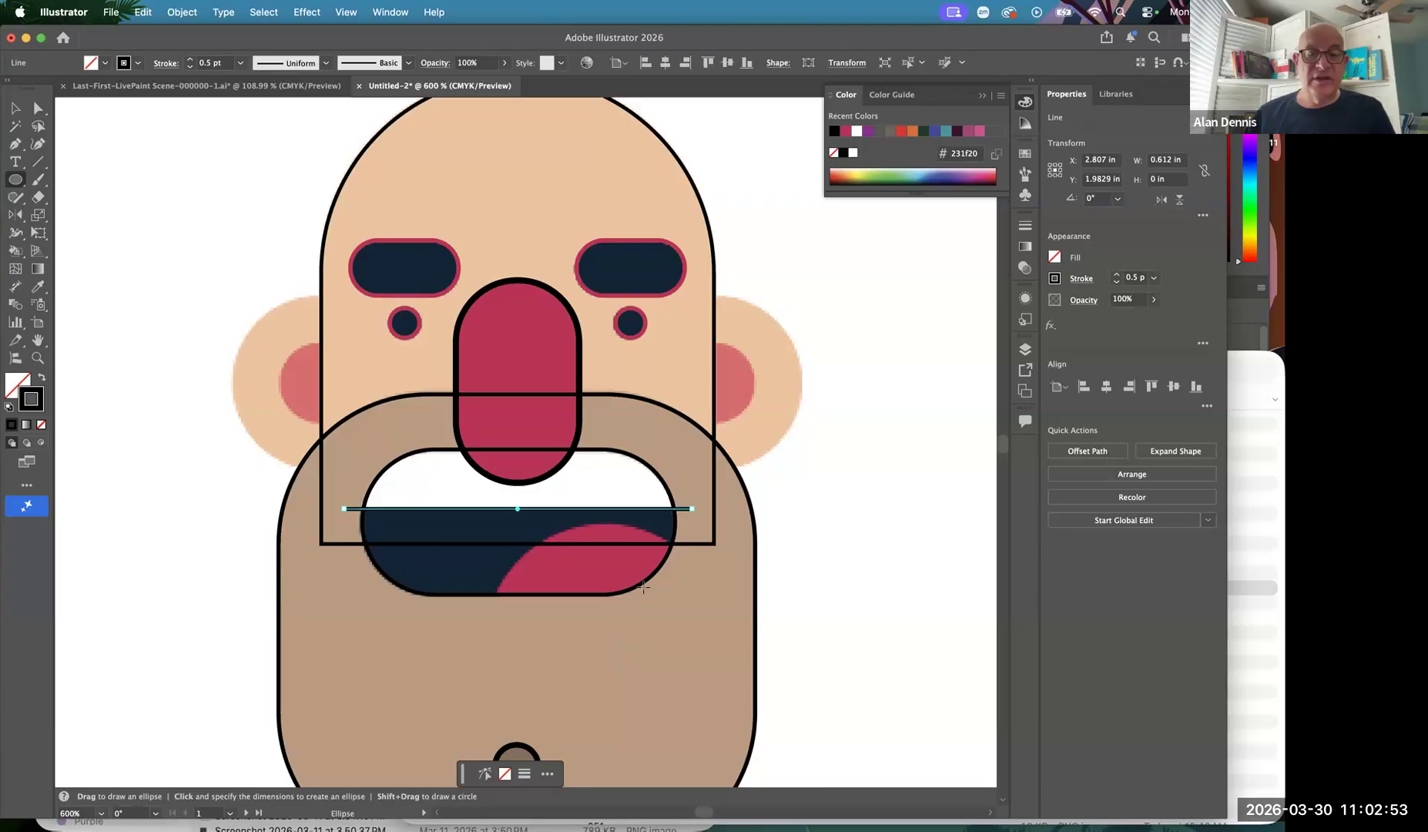
scroll(643, 586, down, 4)
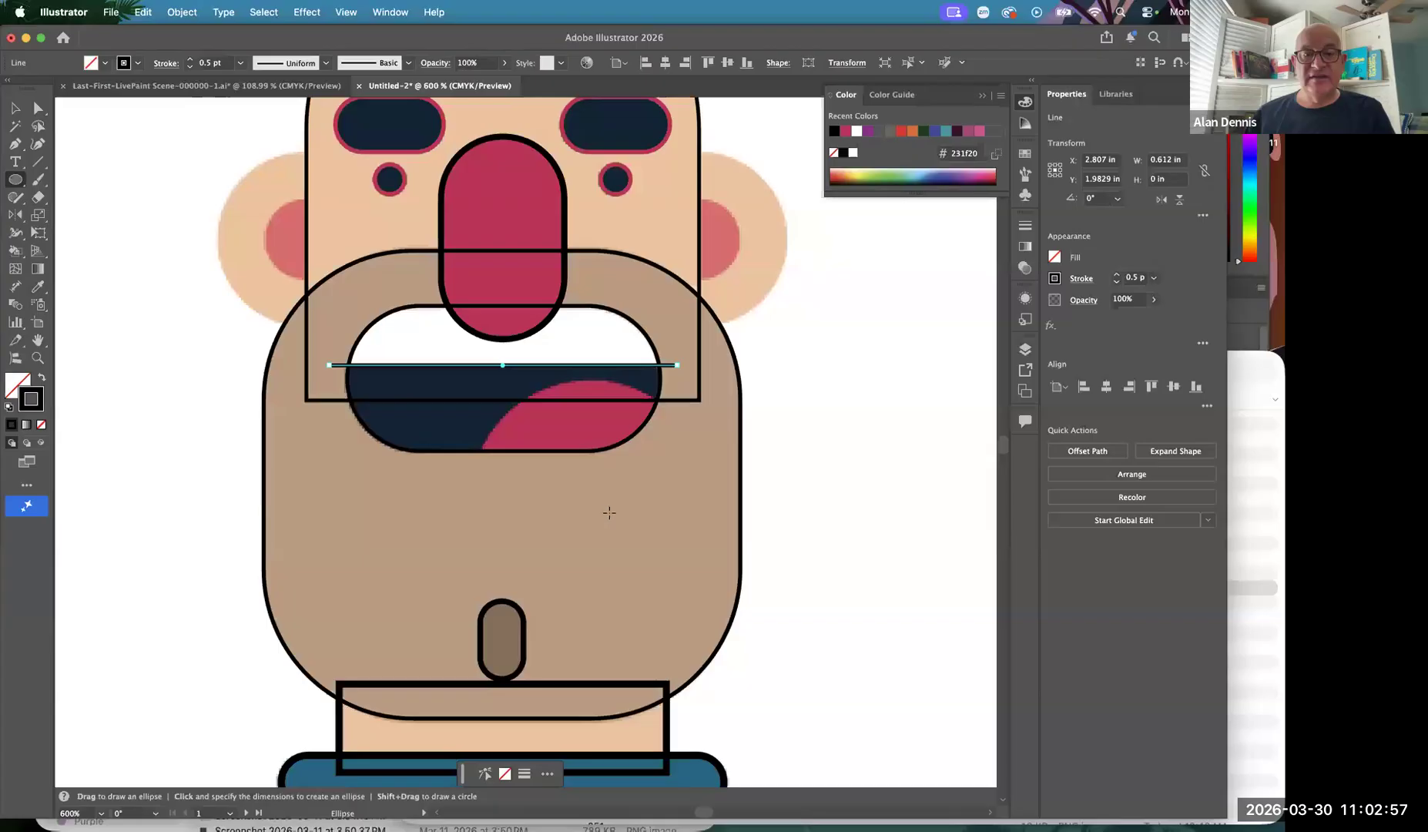
drag(603, 517, 468, 381)
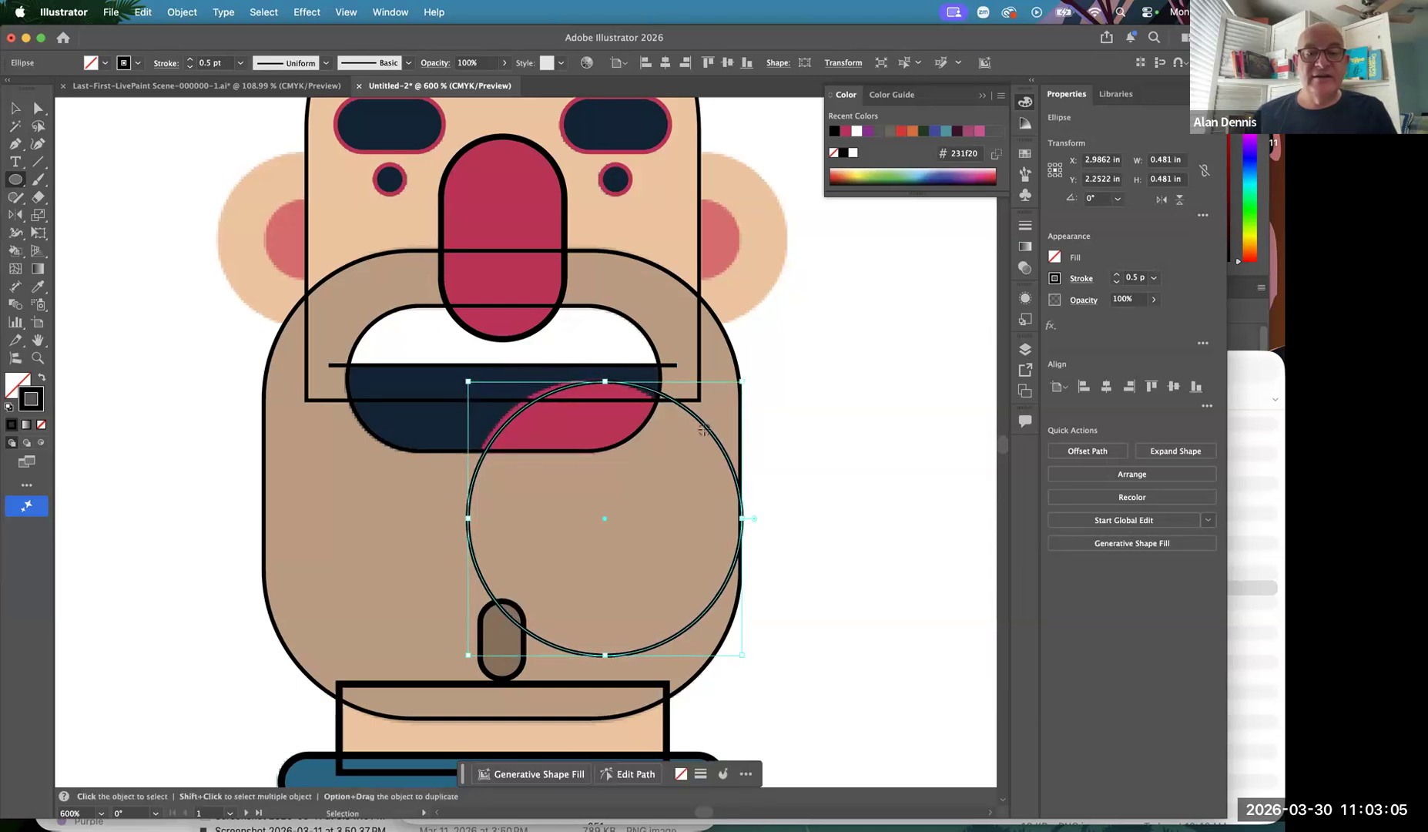
drag(704, 429, 695, 434)
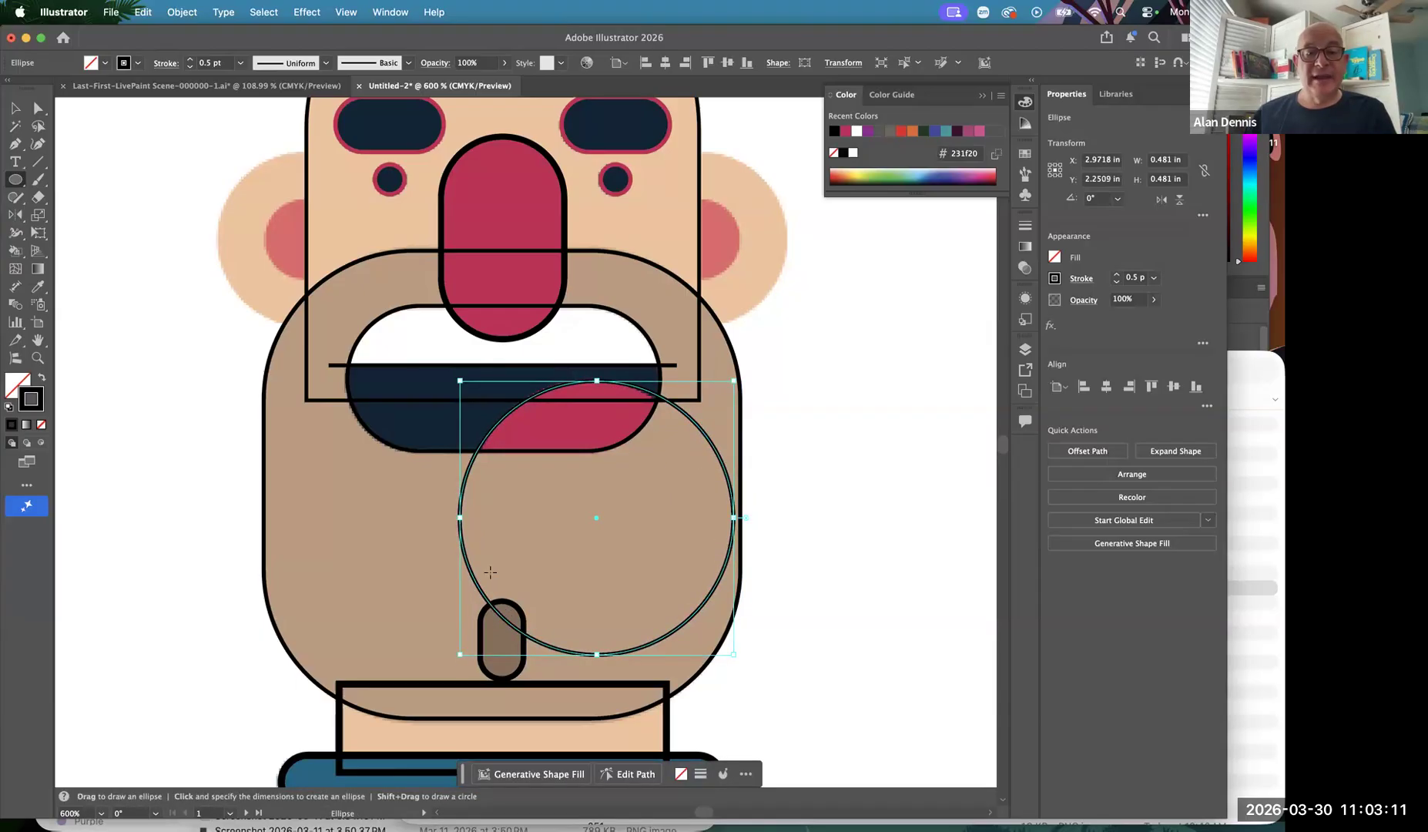
Draw a circle about 0.29 in across over the character's left-hand ear, centred on the ear
key(space)
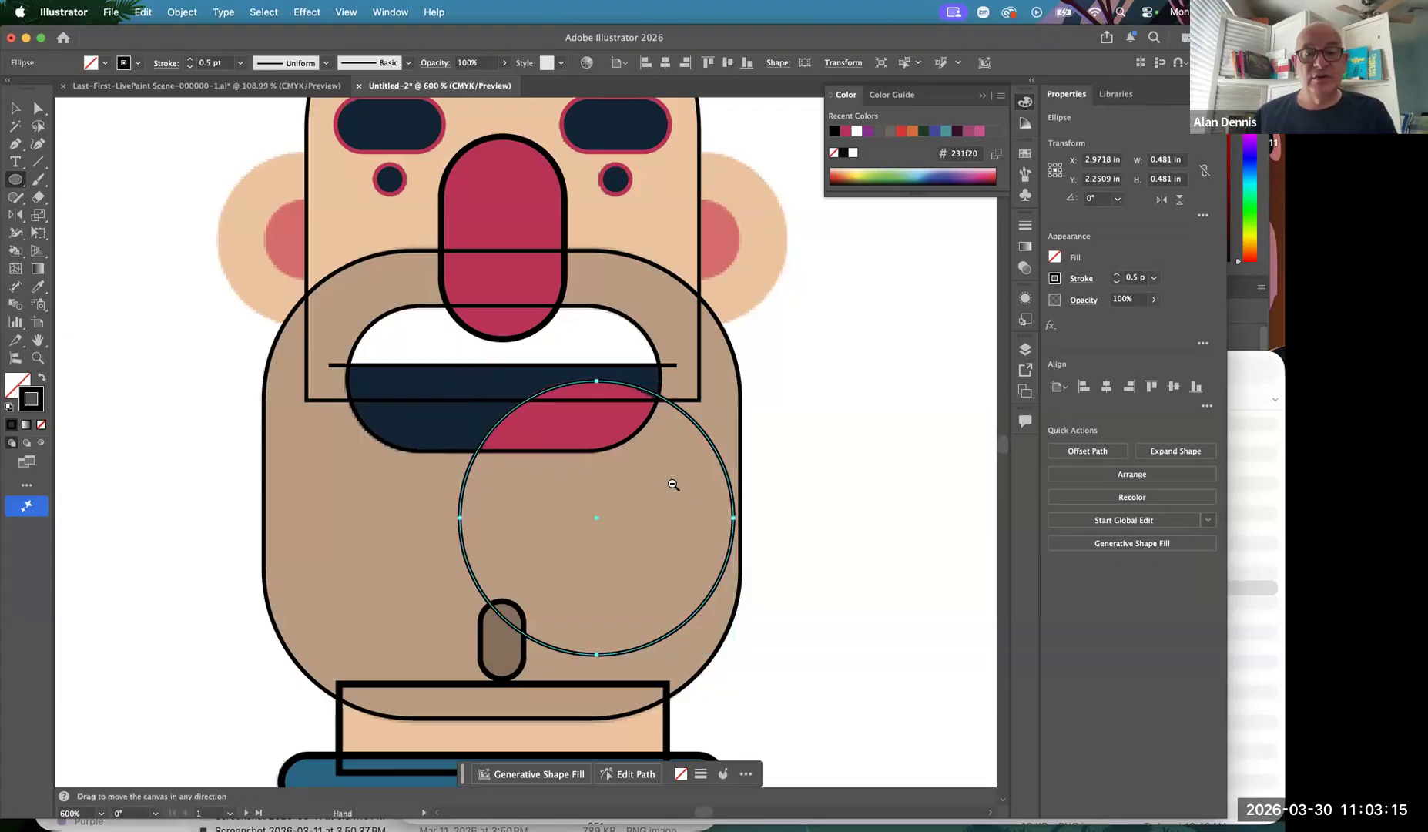
alt+click(655, 468)
drag(607, 436, 796, 571)
key(space)
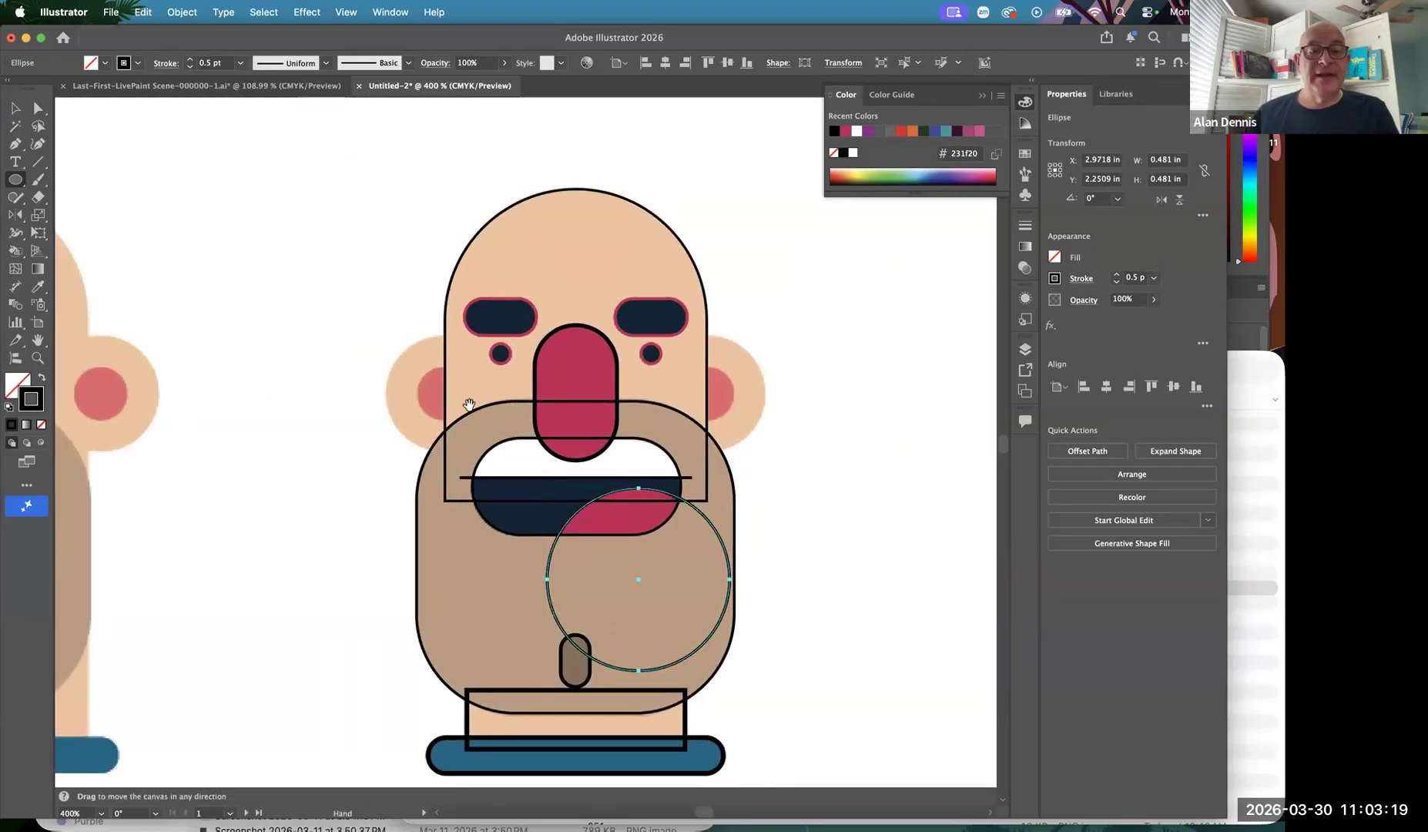
super+click(468, 401)
super+click(578, 422)
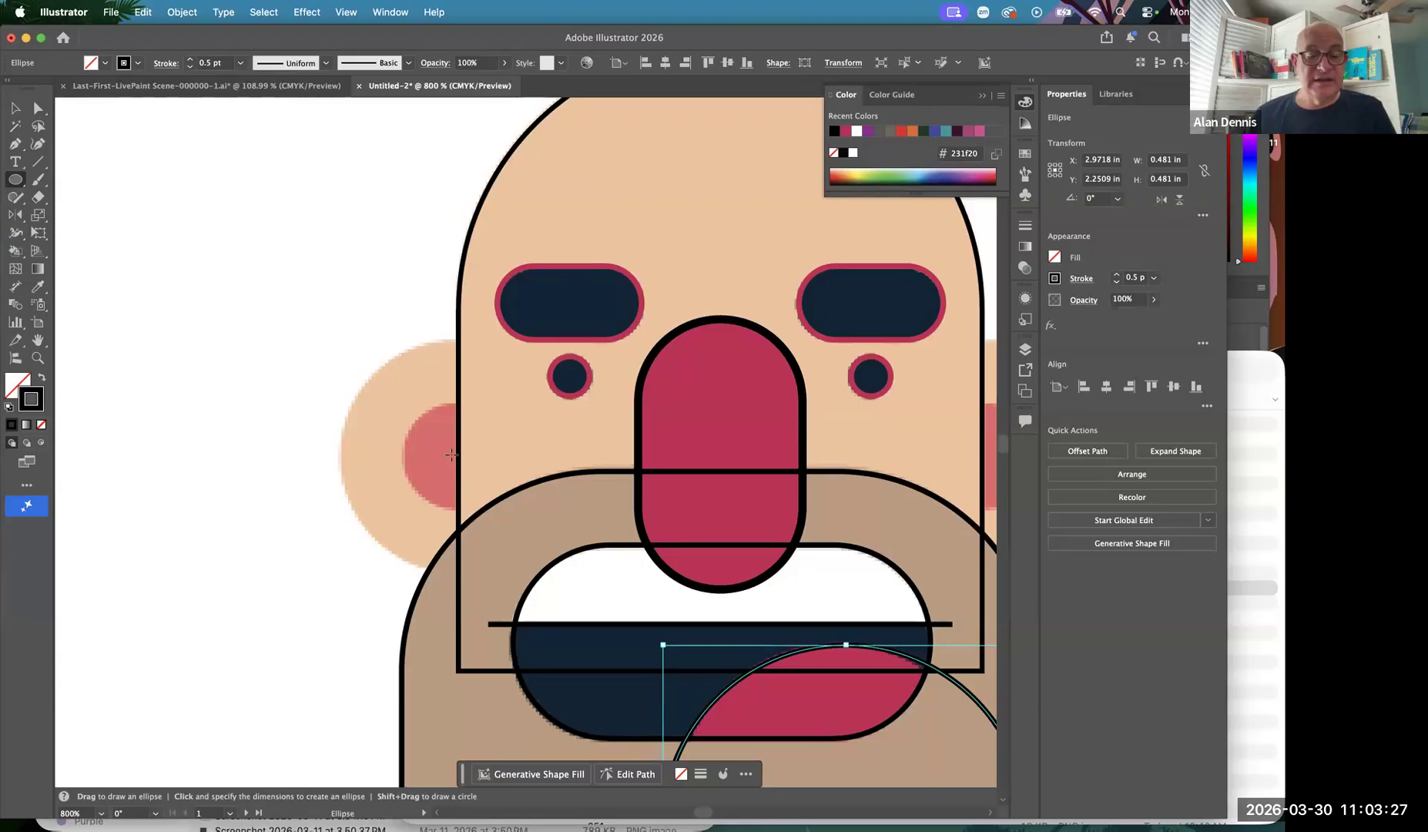
drag(451, 455, 341, 383)
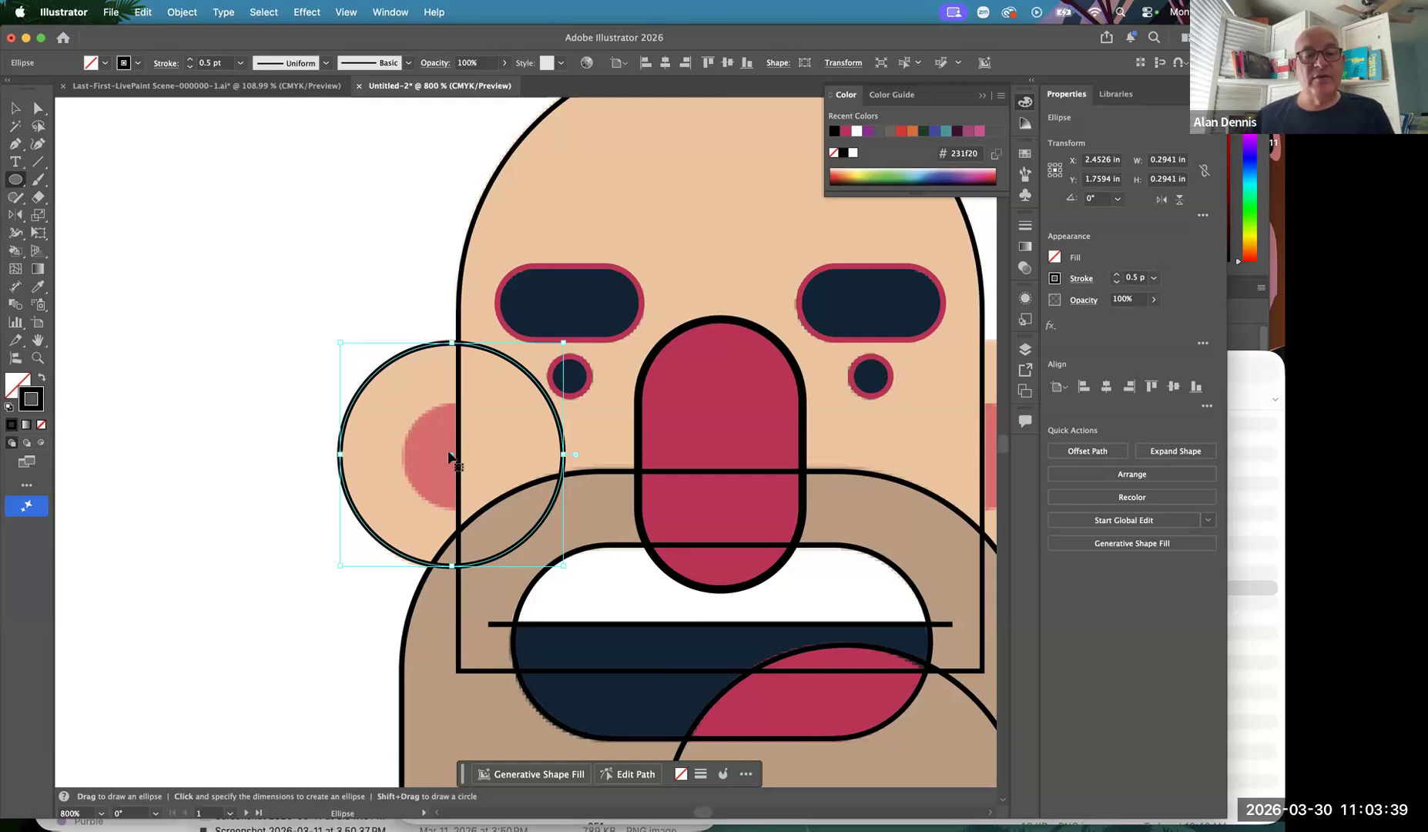
click(185, 11)
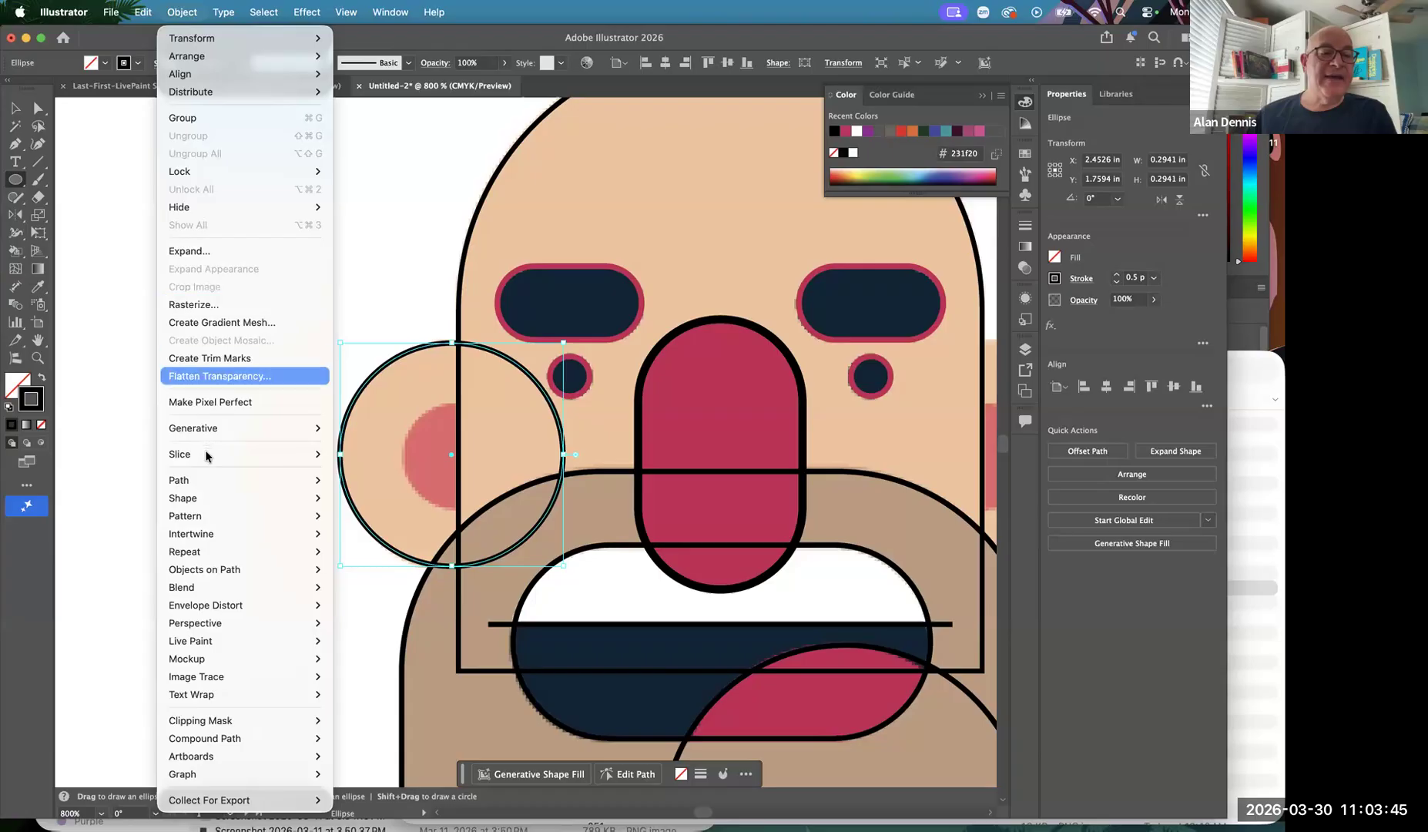
mouse_move(220, 479)
click(376, 542)
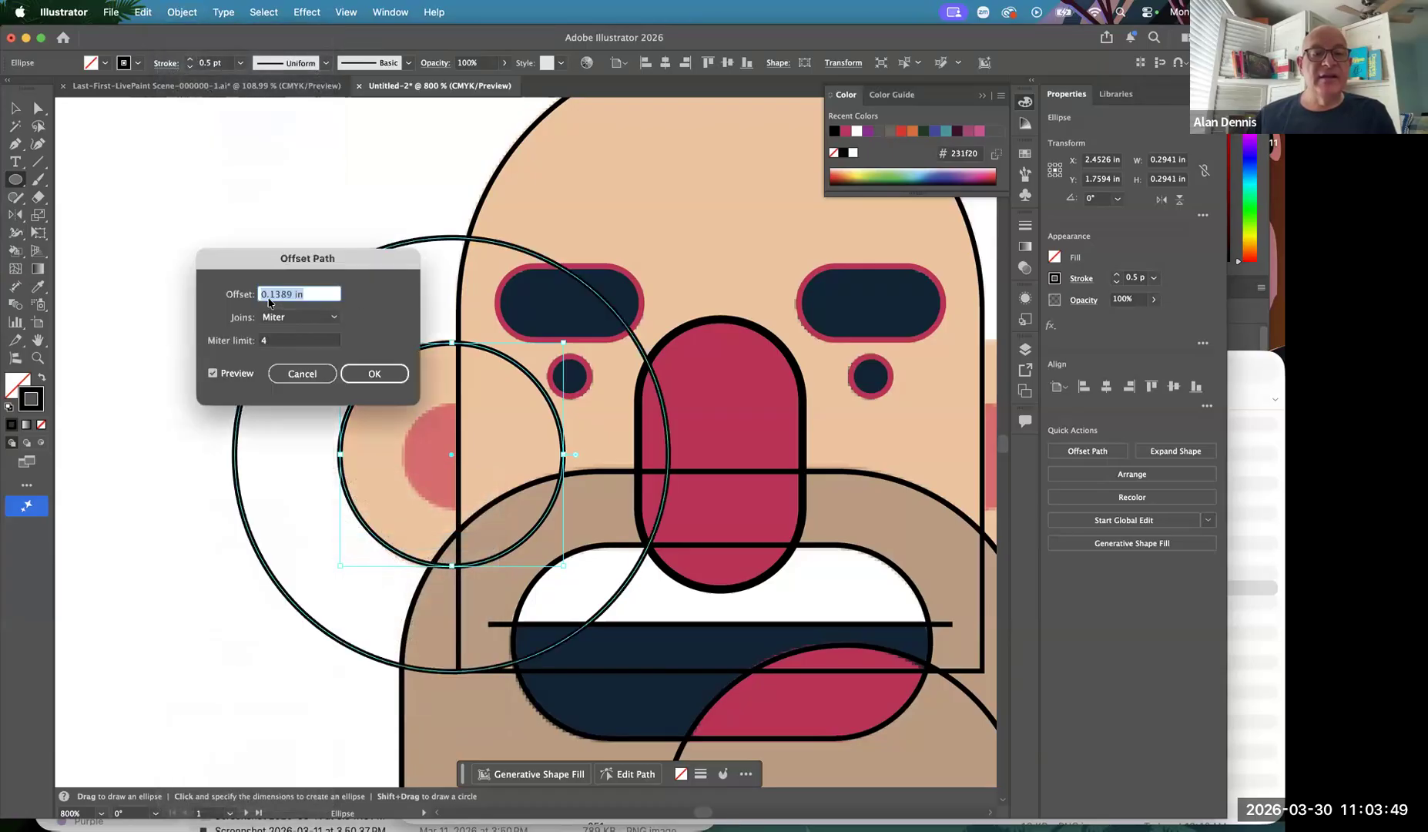
click(262, 295)
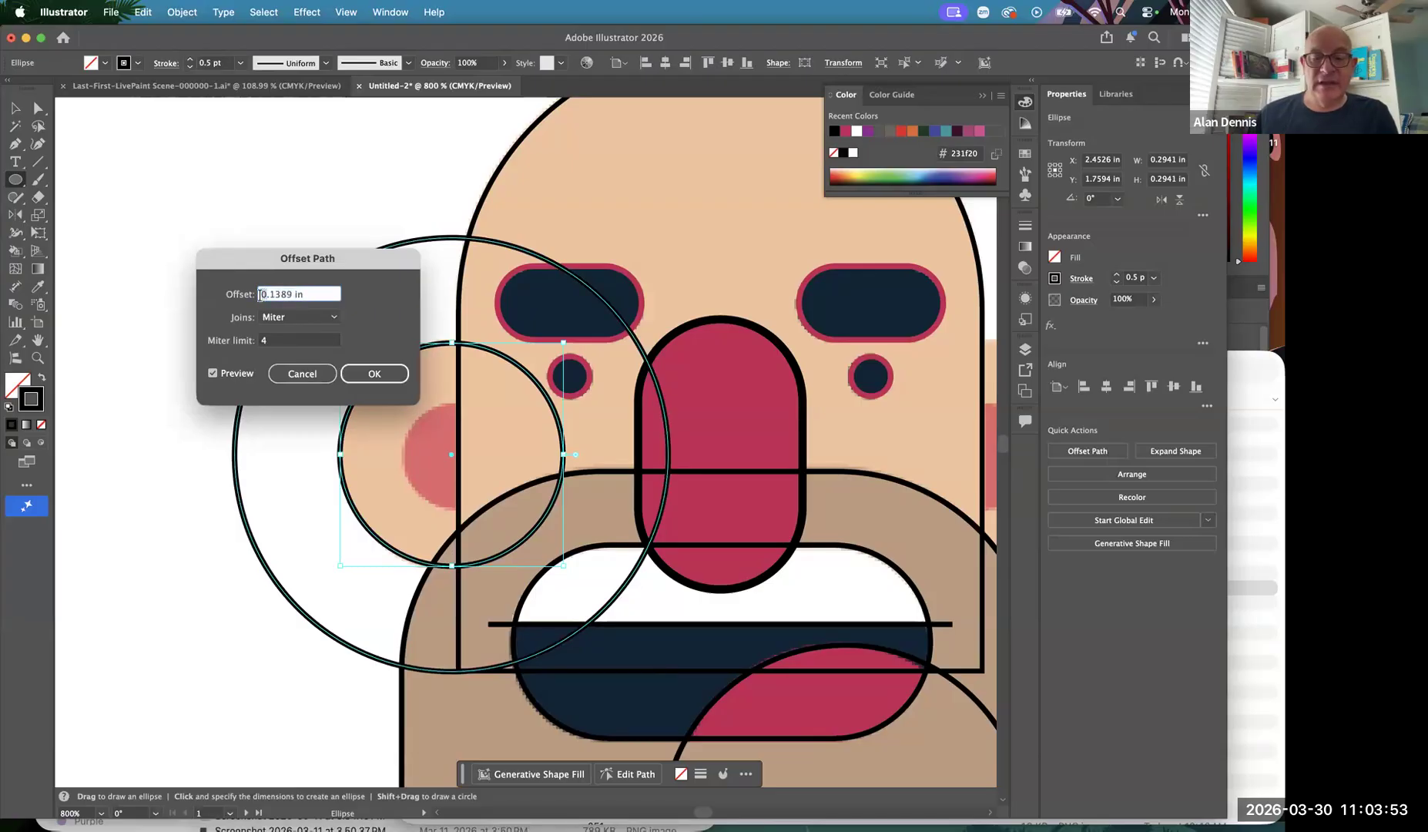
text(-)
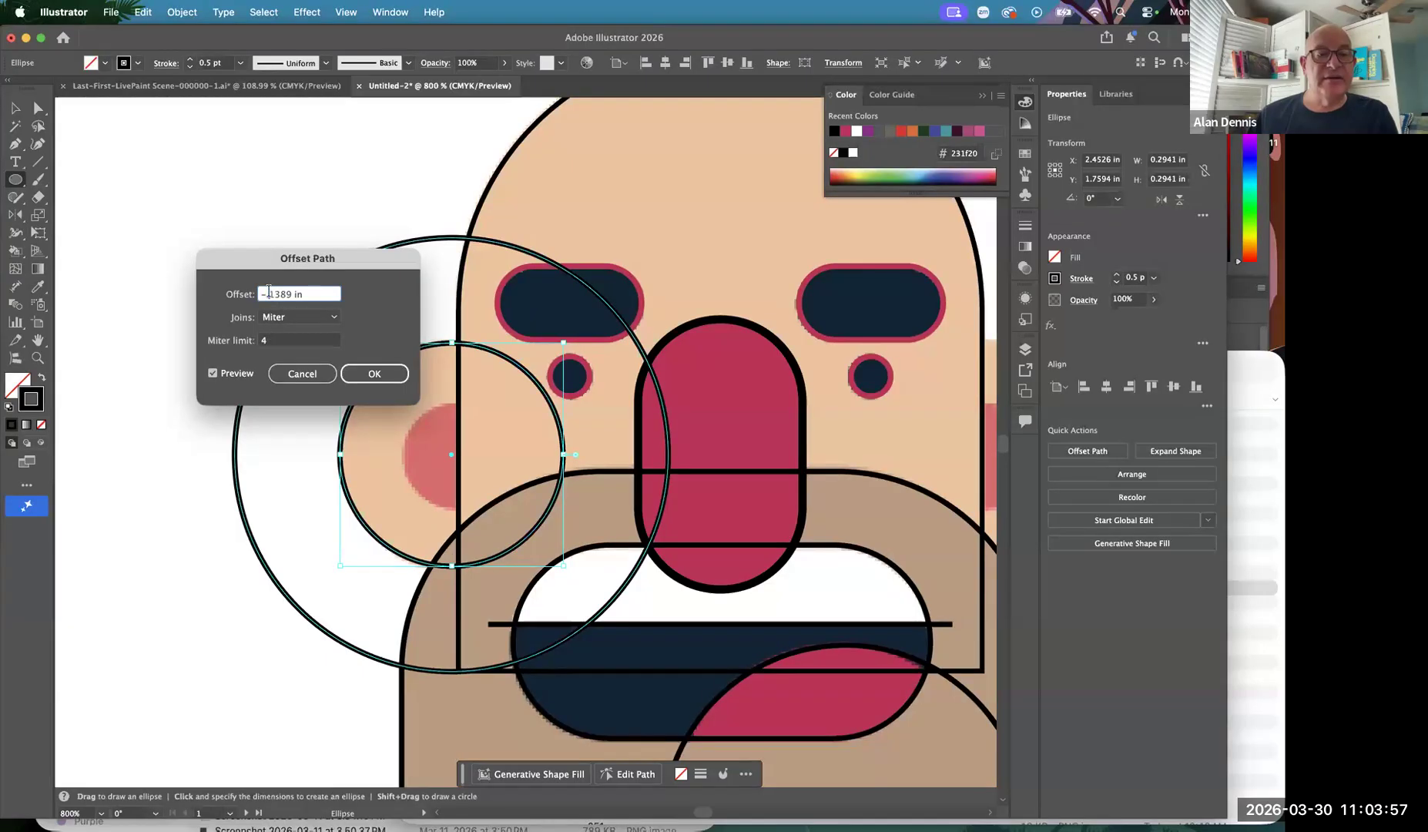
drag(272, 294, 289, 295)
text(1)
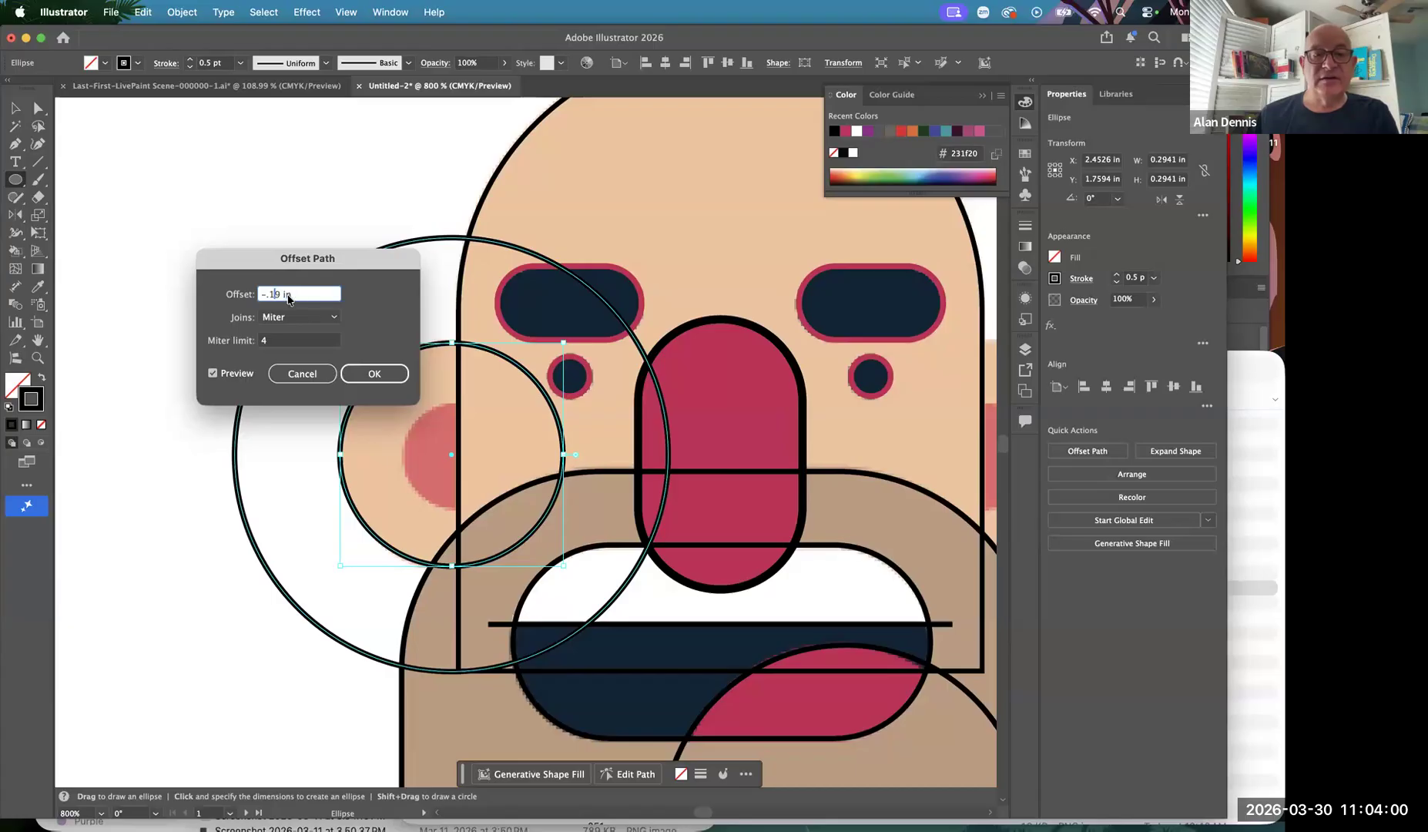
click(213, 373)
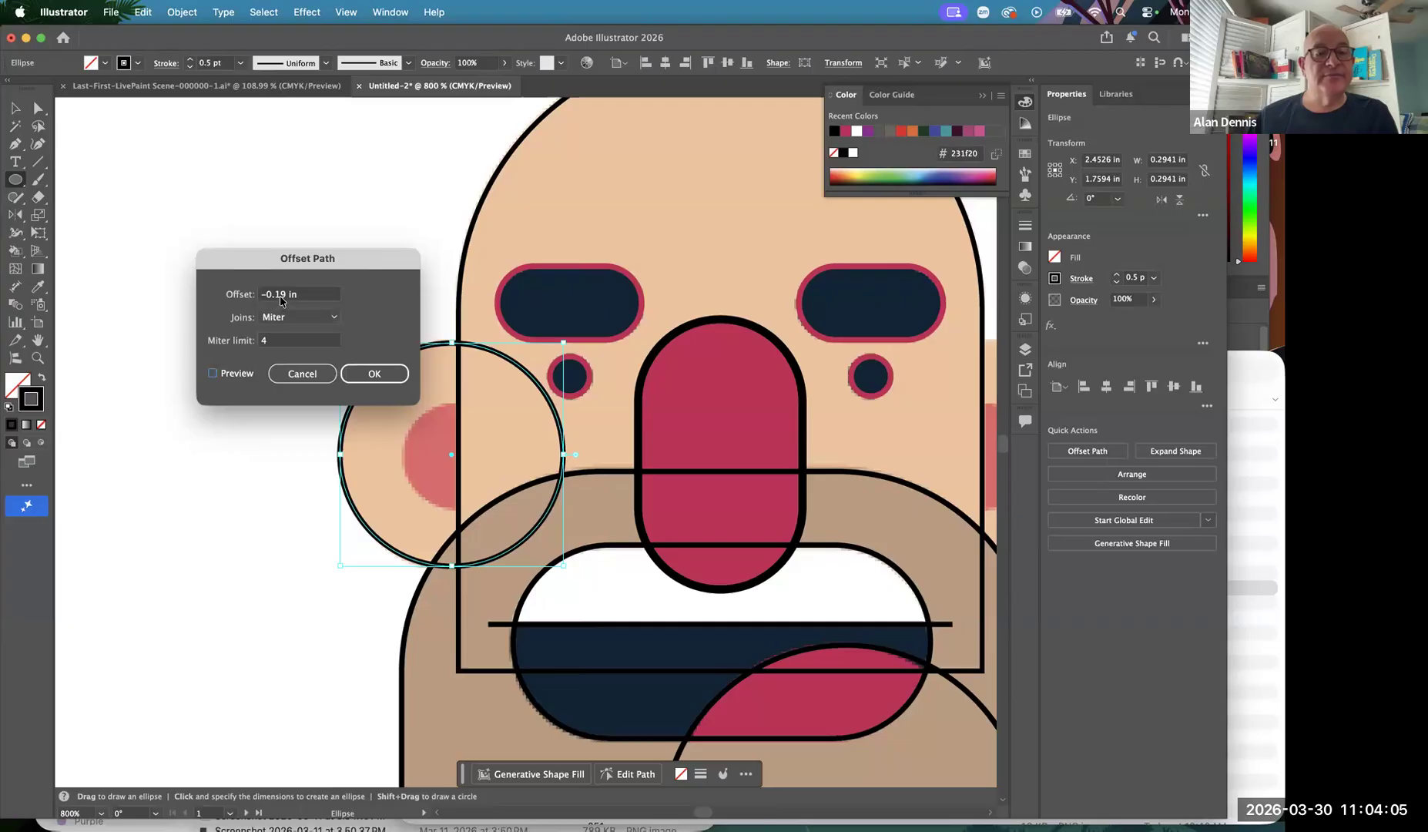
click(315, 377)
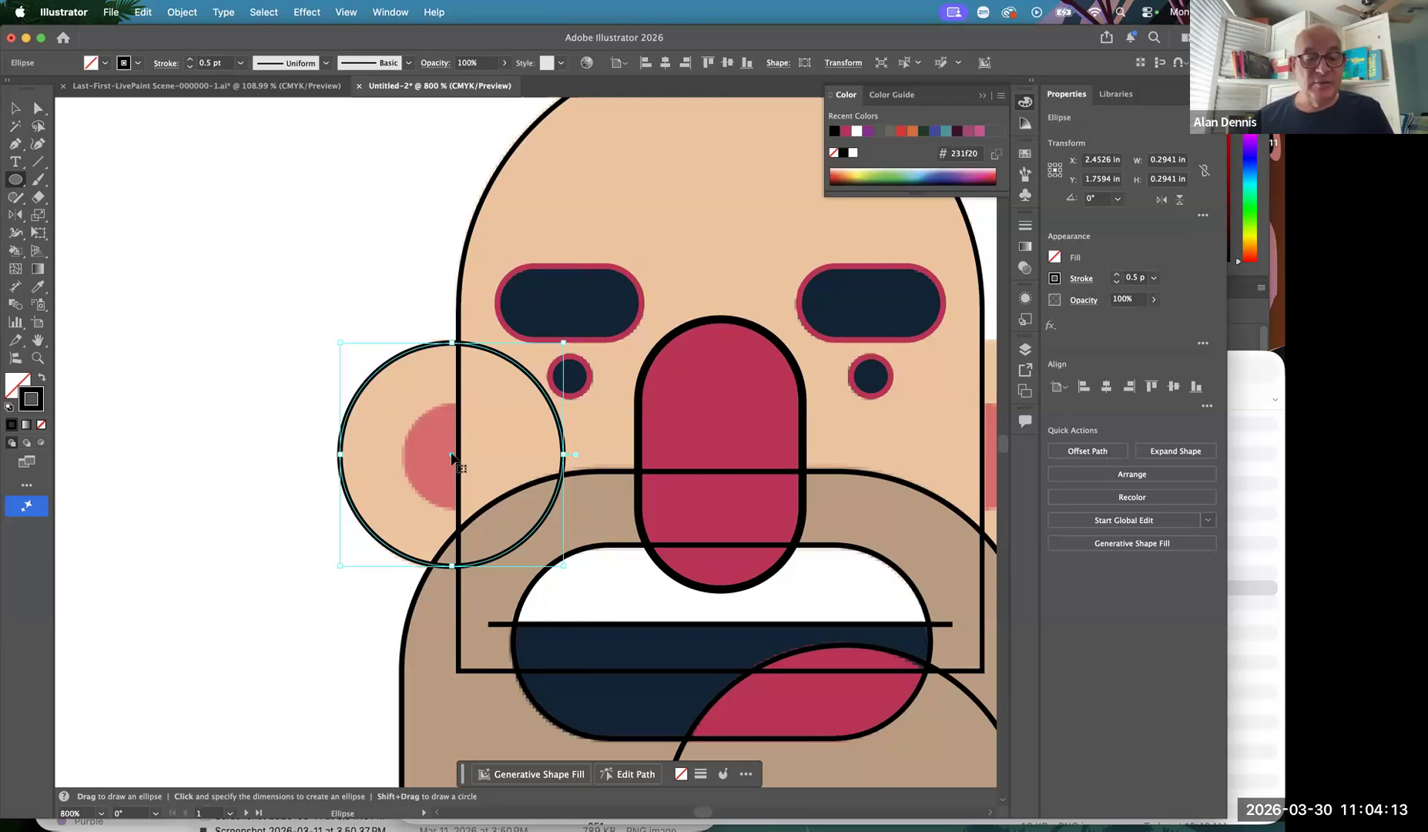
Draw a circle about 0.13 in across over the pink inner ear, centred on the outer ear circle
mouse_move(451, 456)
mouse_down()
mouse_move(417, 427)
mouse_move(450, 461)
mouse_up()
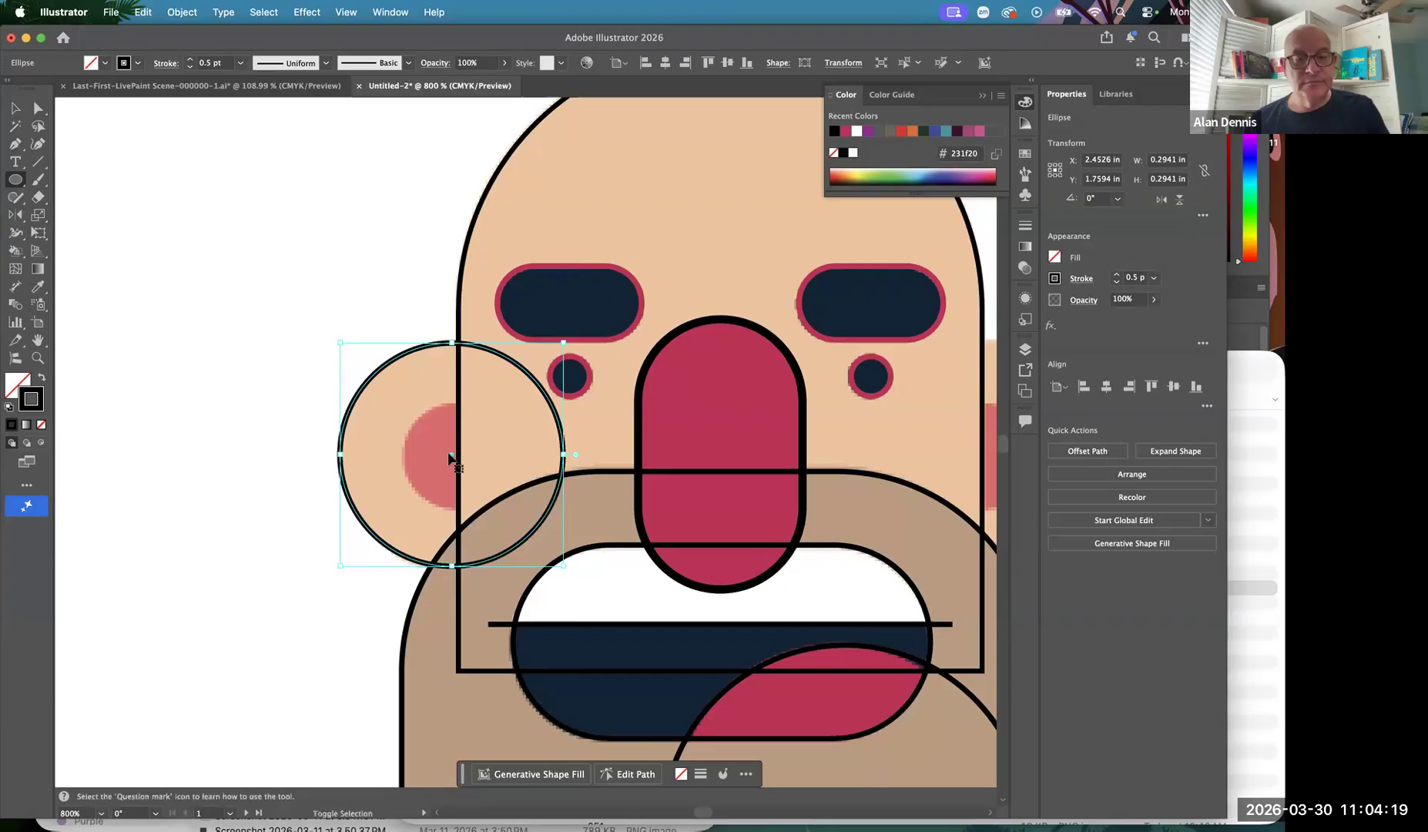
key(super+shift+a)
drag(449, 453, 402, 415)
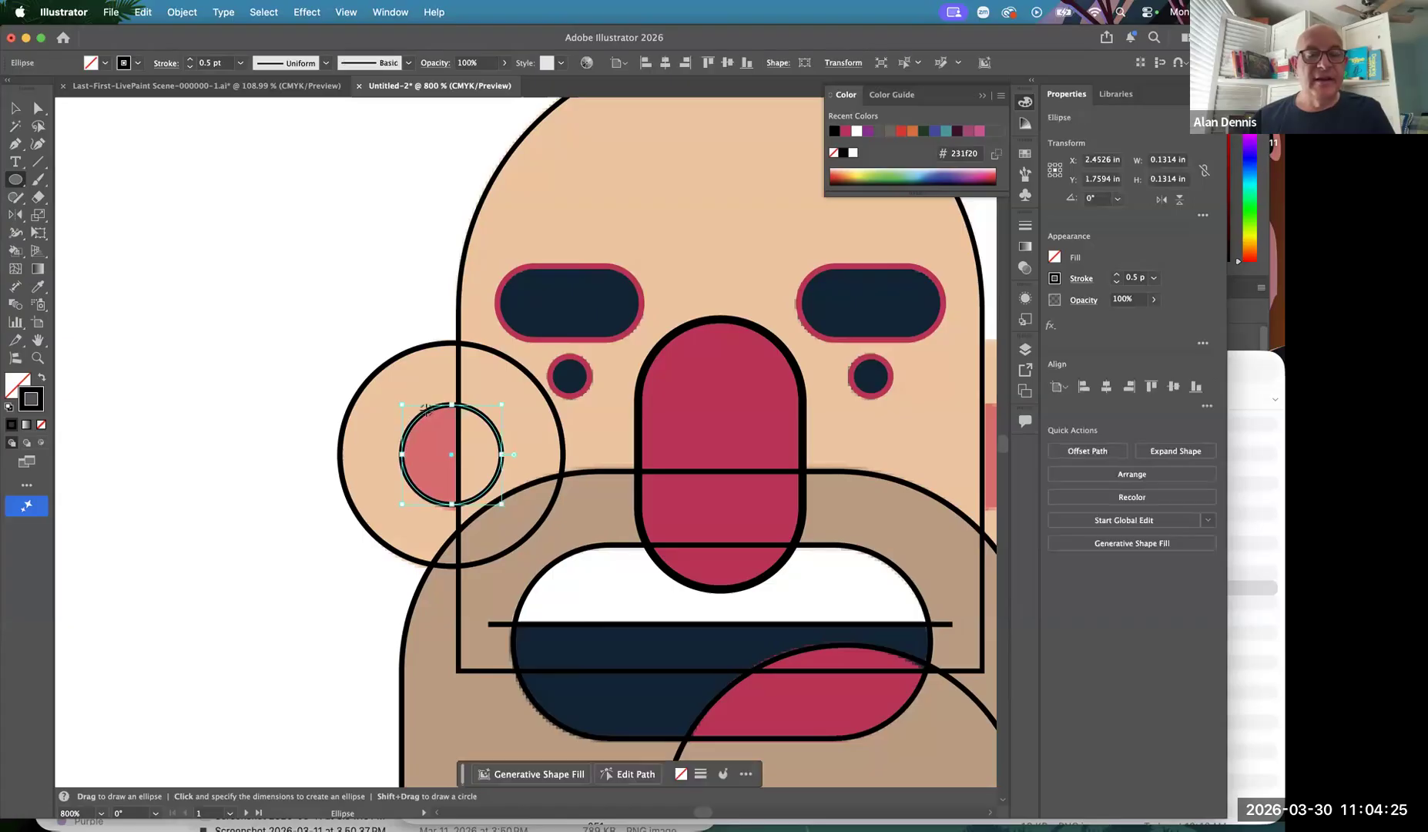
Move the inner ear circle slightly up and to the left, off the outer circle's centre
click(14, 108)
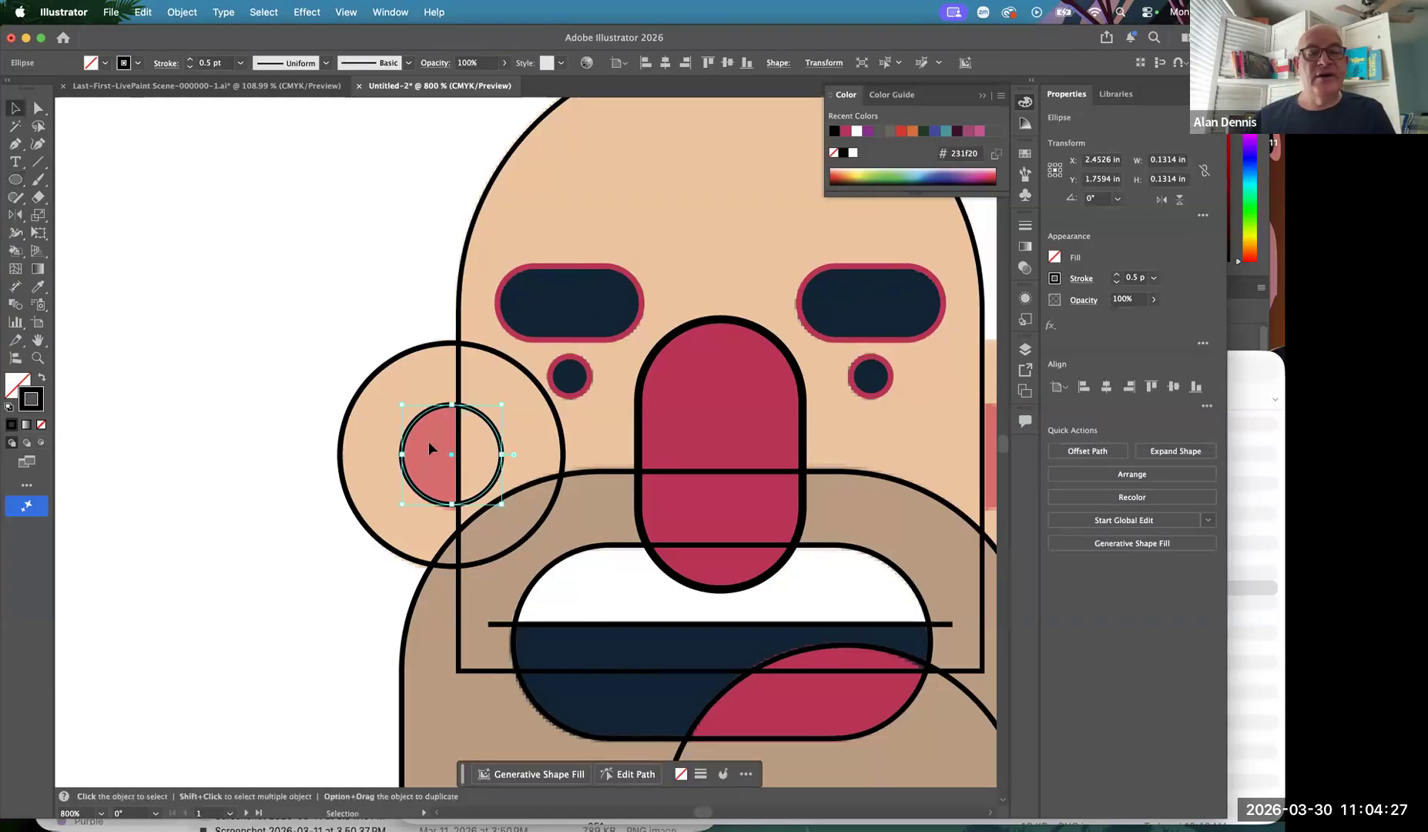
click(425, 419)
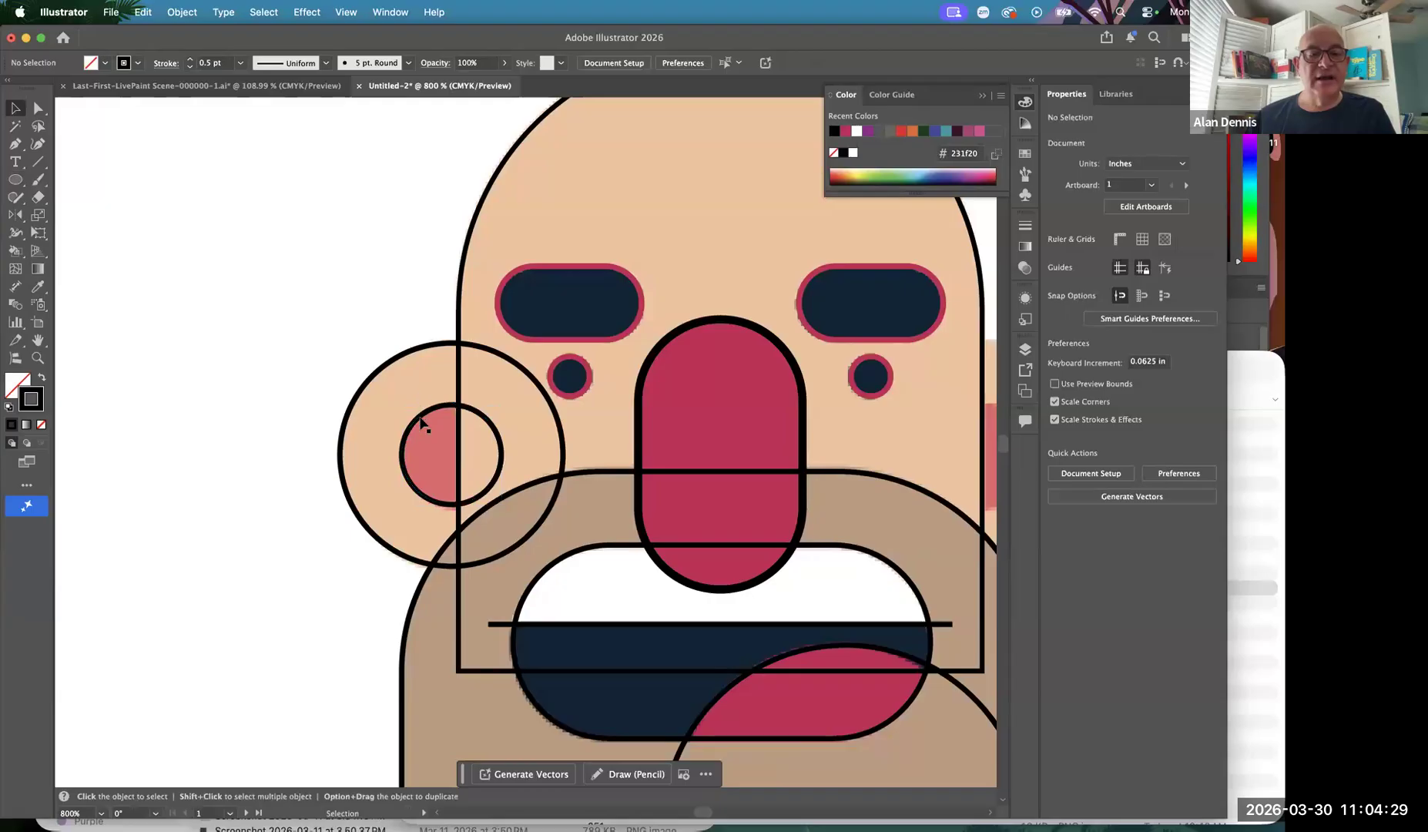
drag(421, 420, 415, 411)
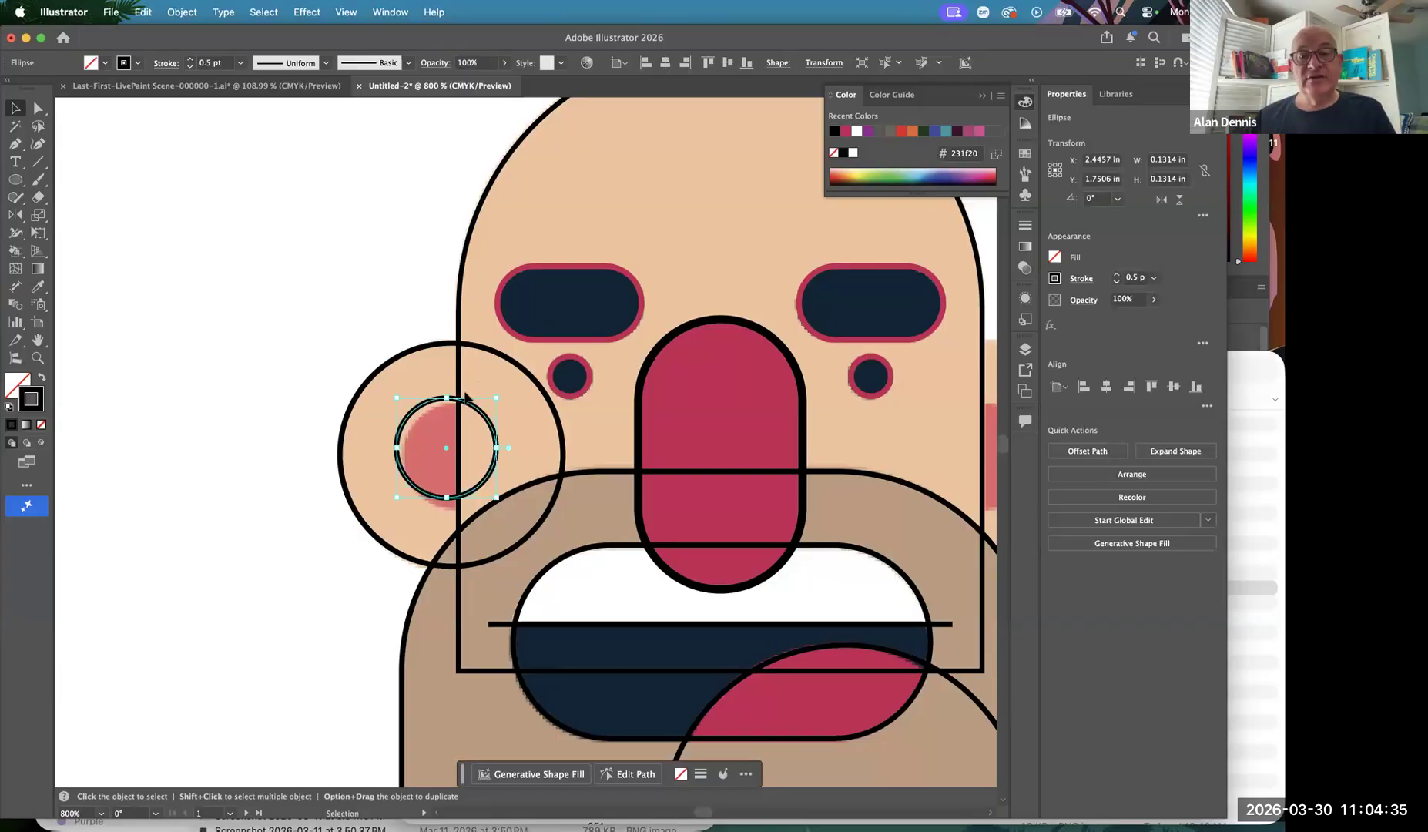
Centre the inner ear circle horizontally and vertically on the outer ear circle, using the outer circle as the key object
shift+click(423, 351)
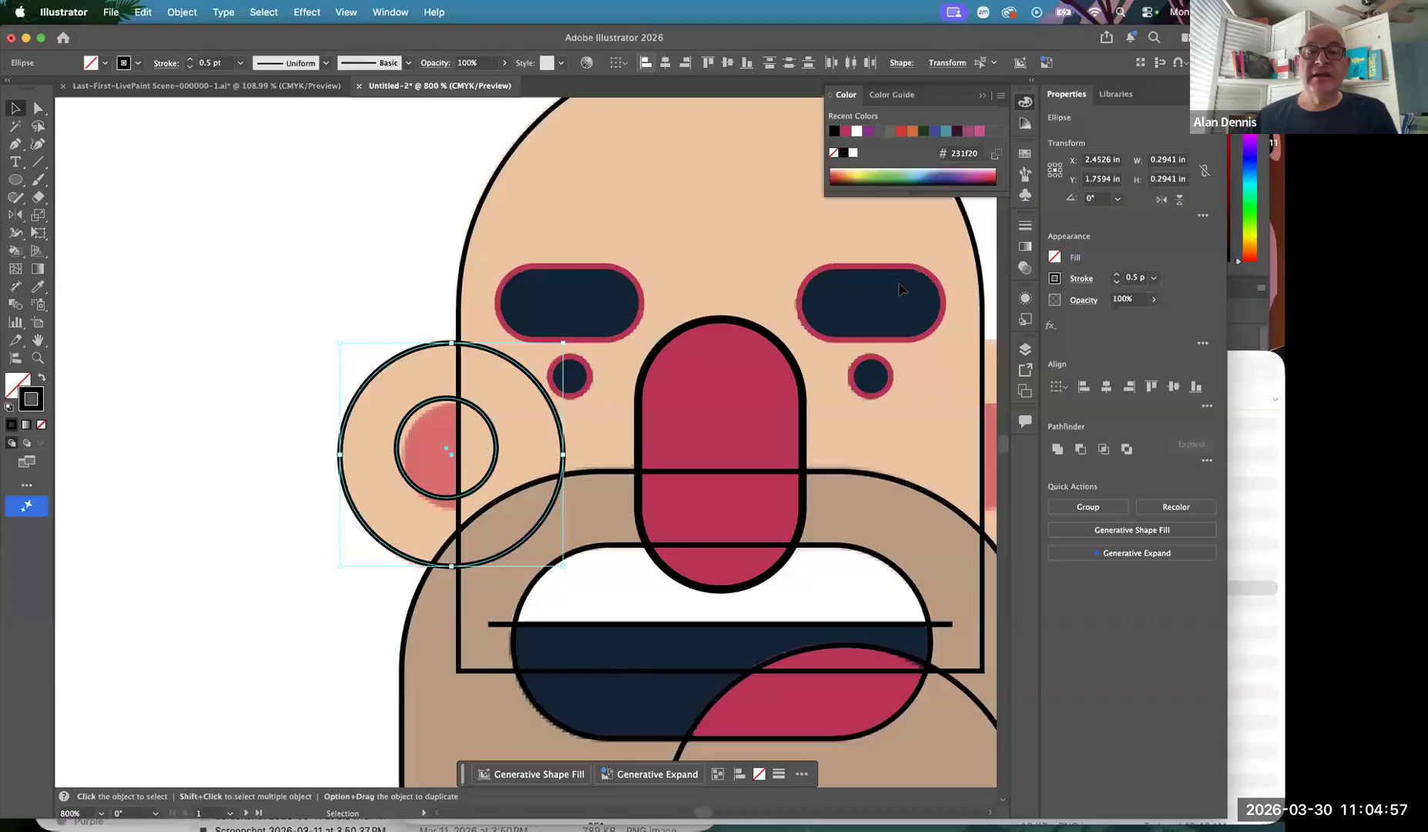
click(624, 64)
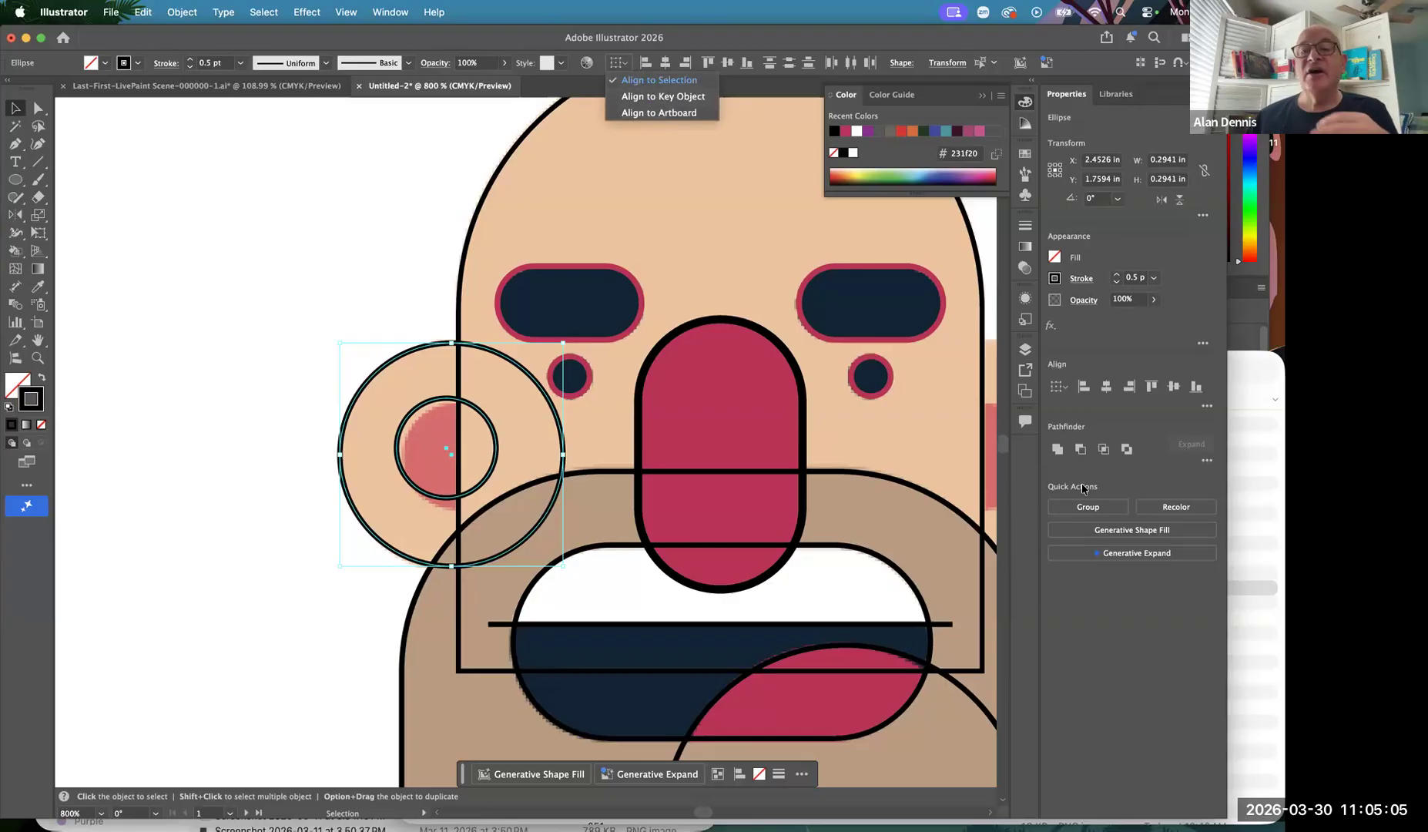
click(1060, 387)
click(1060, 387)
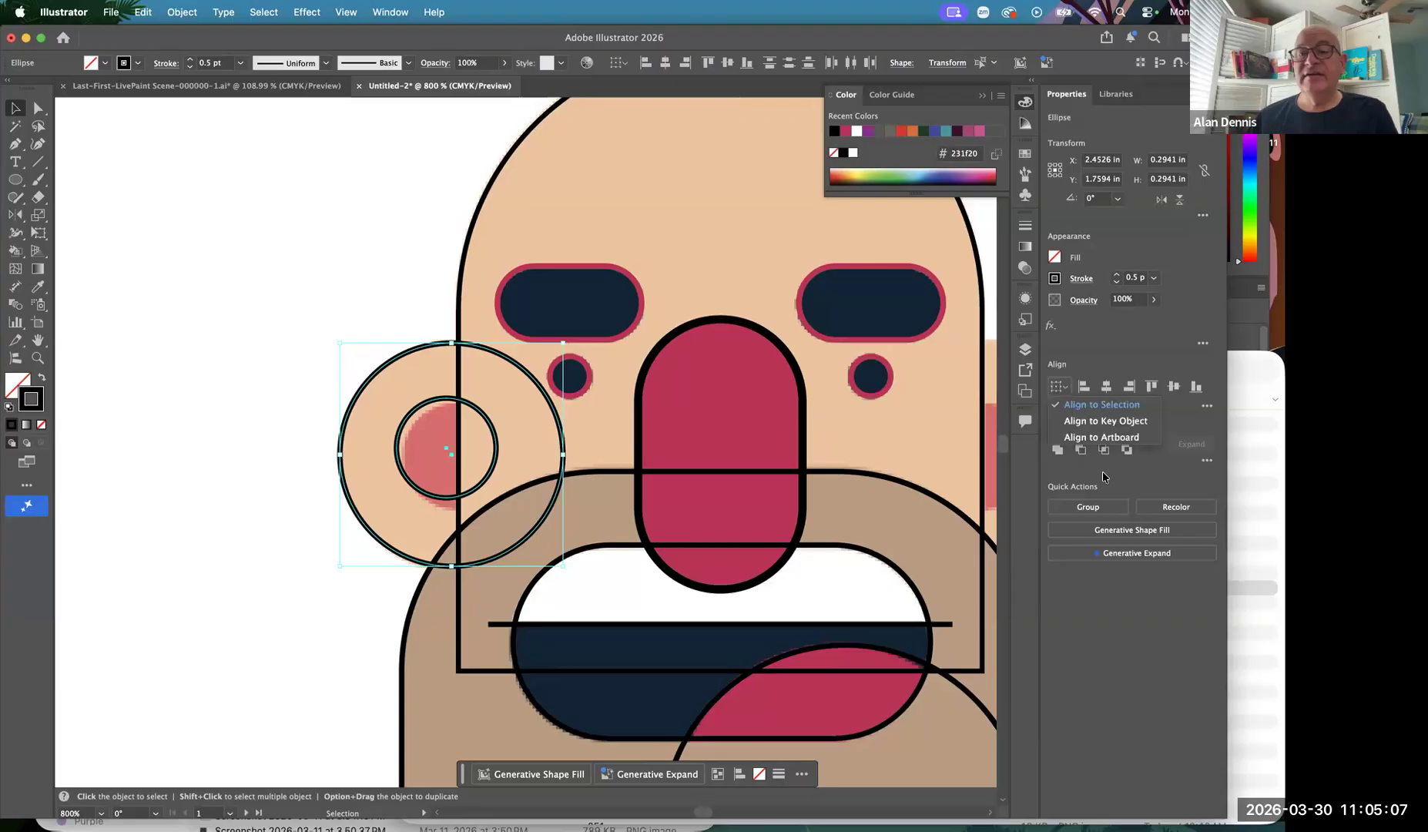
click(1105, 421)
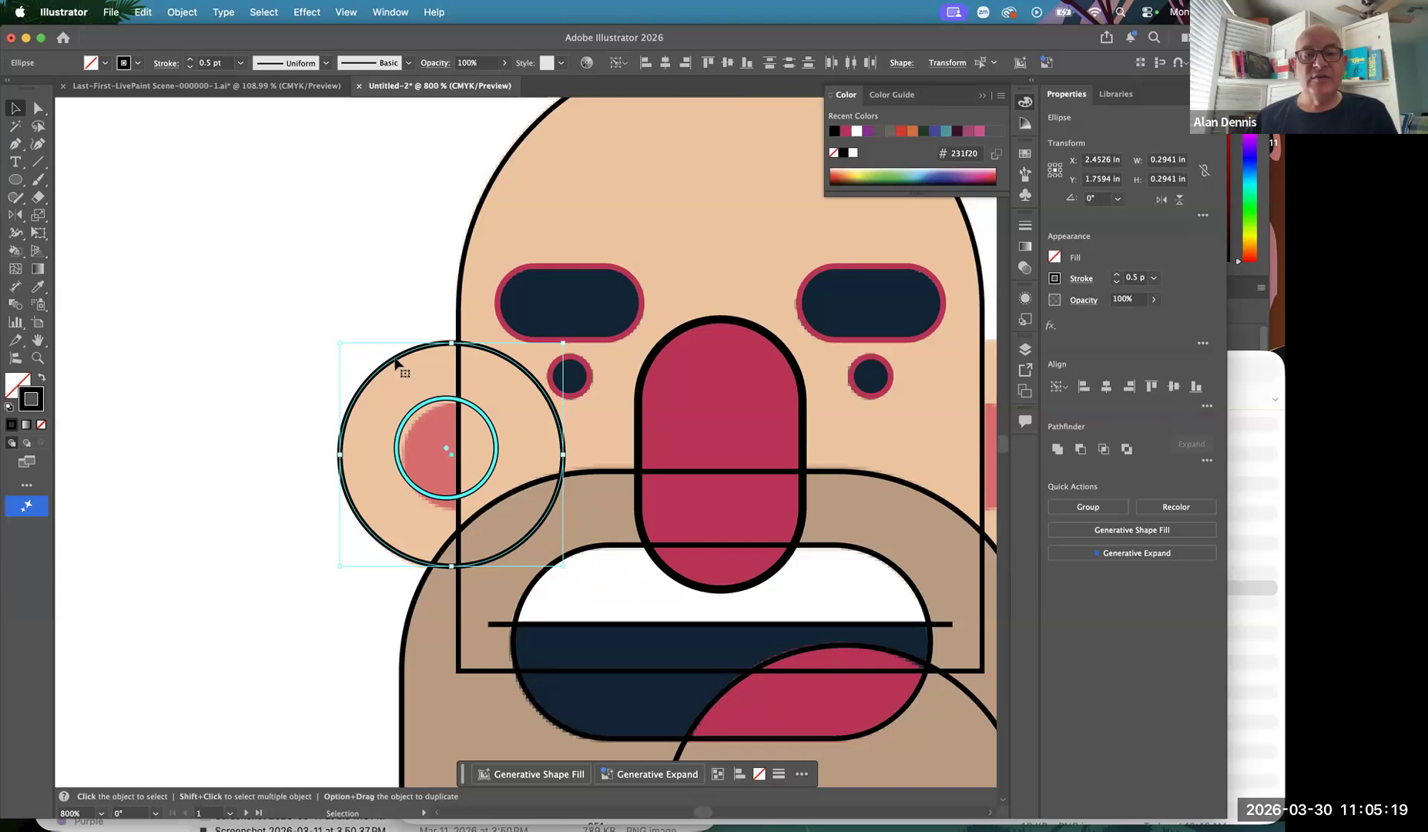
click(393, 371)
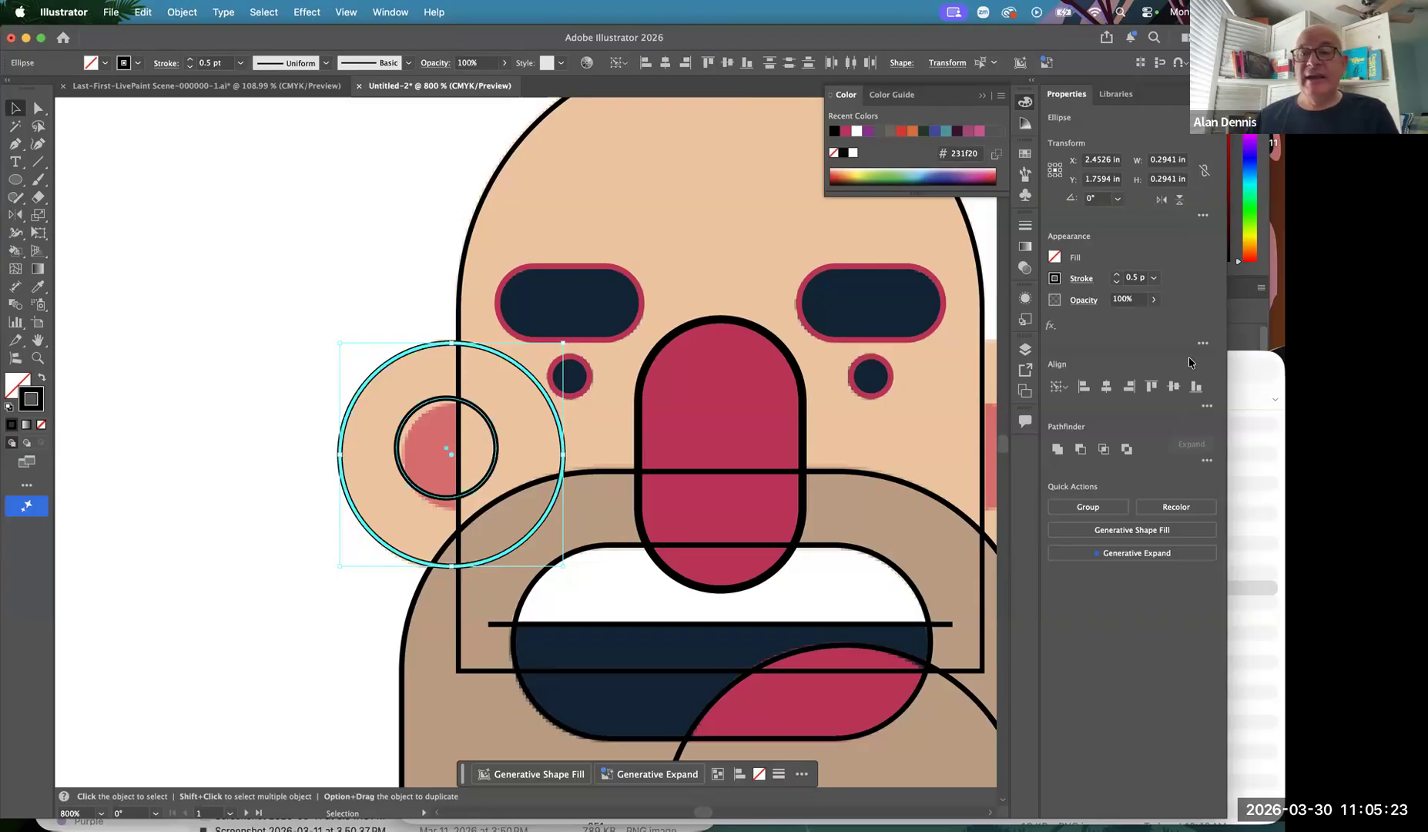
click(1106, 388)
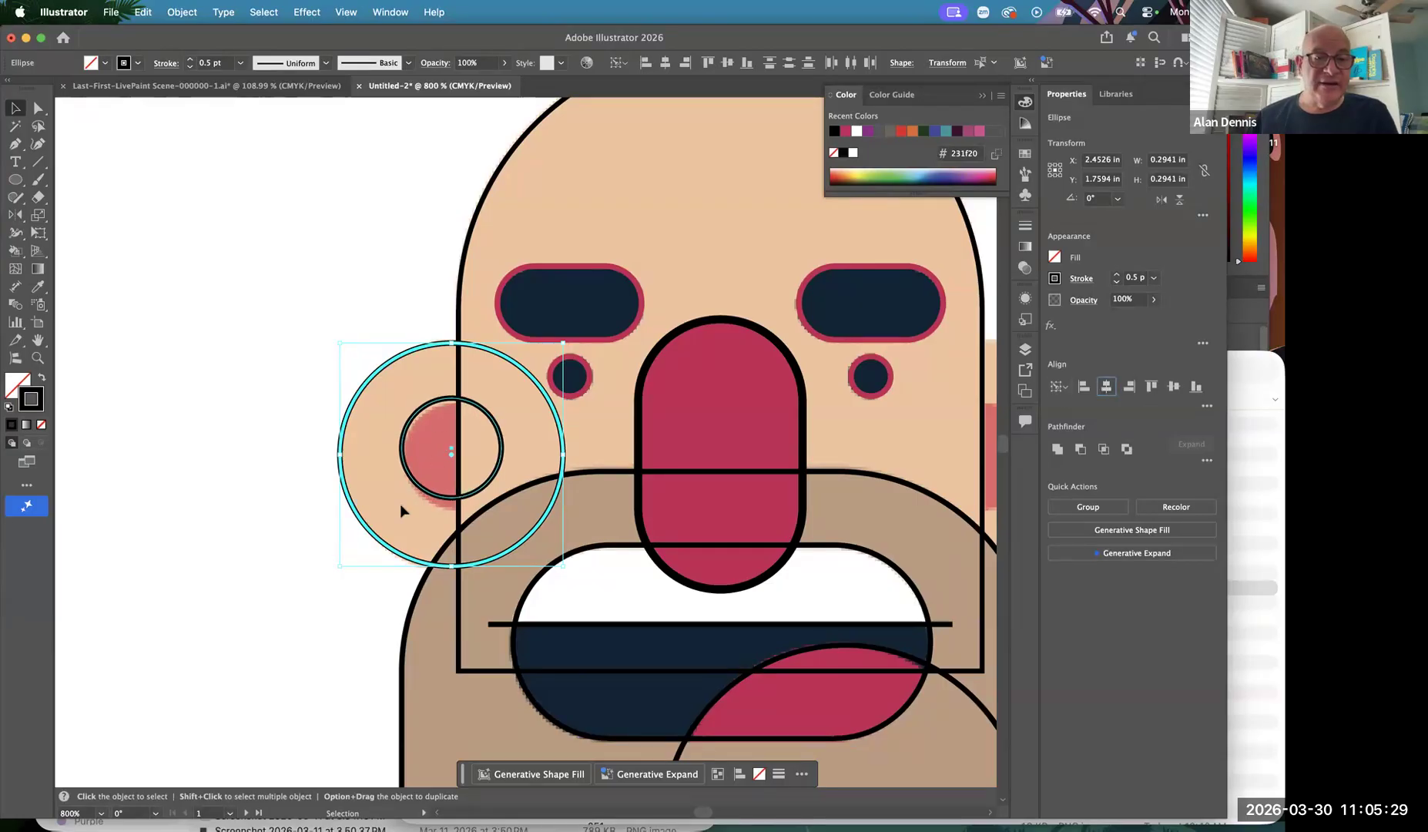
click(1173, 387)
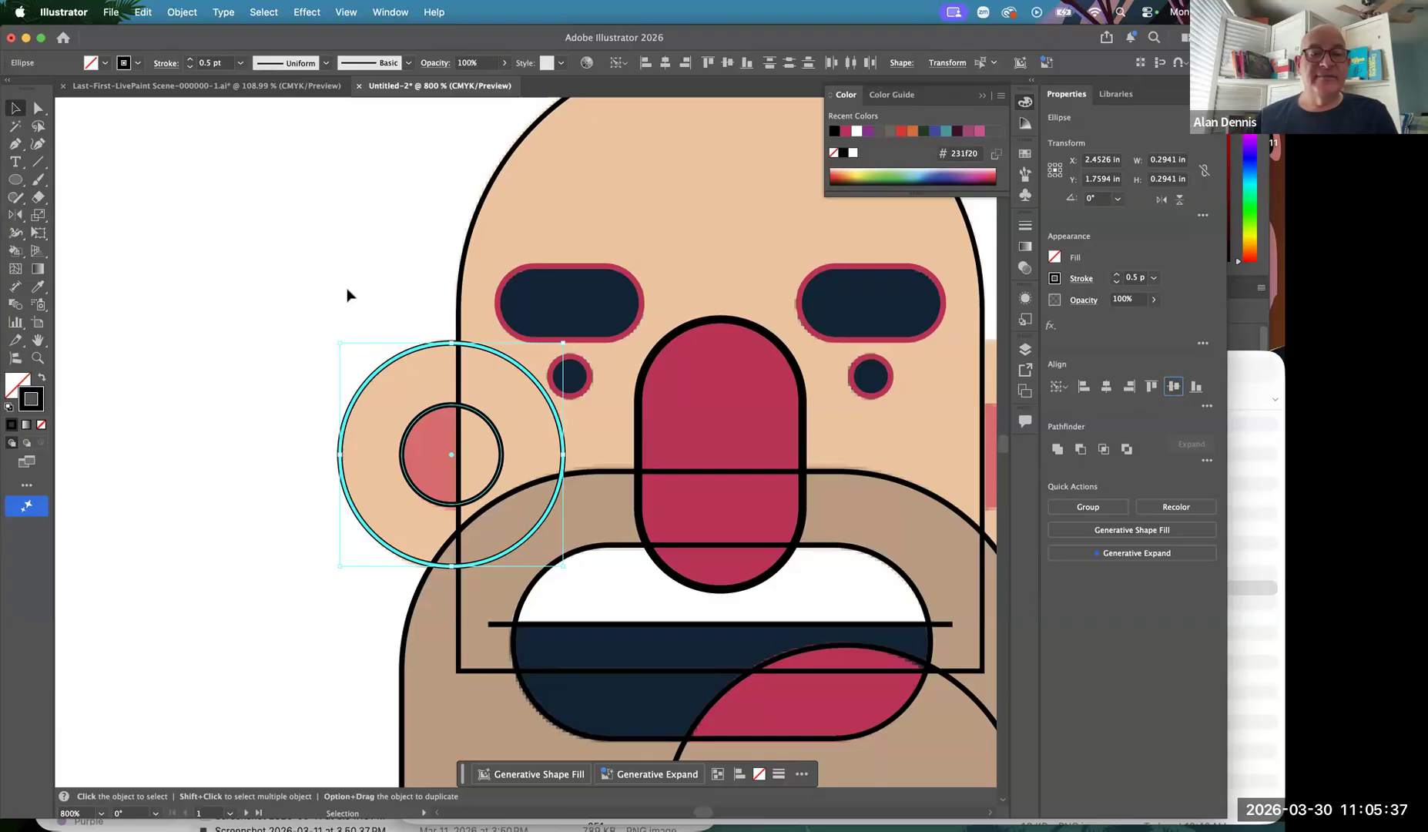
Reflect a copy of both ear circles across a vertical axis through the top centre of the head onto the opposite ear
click(383, 355)
click(422, 427)
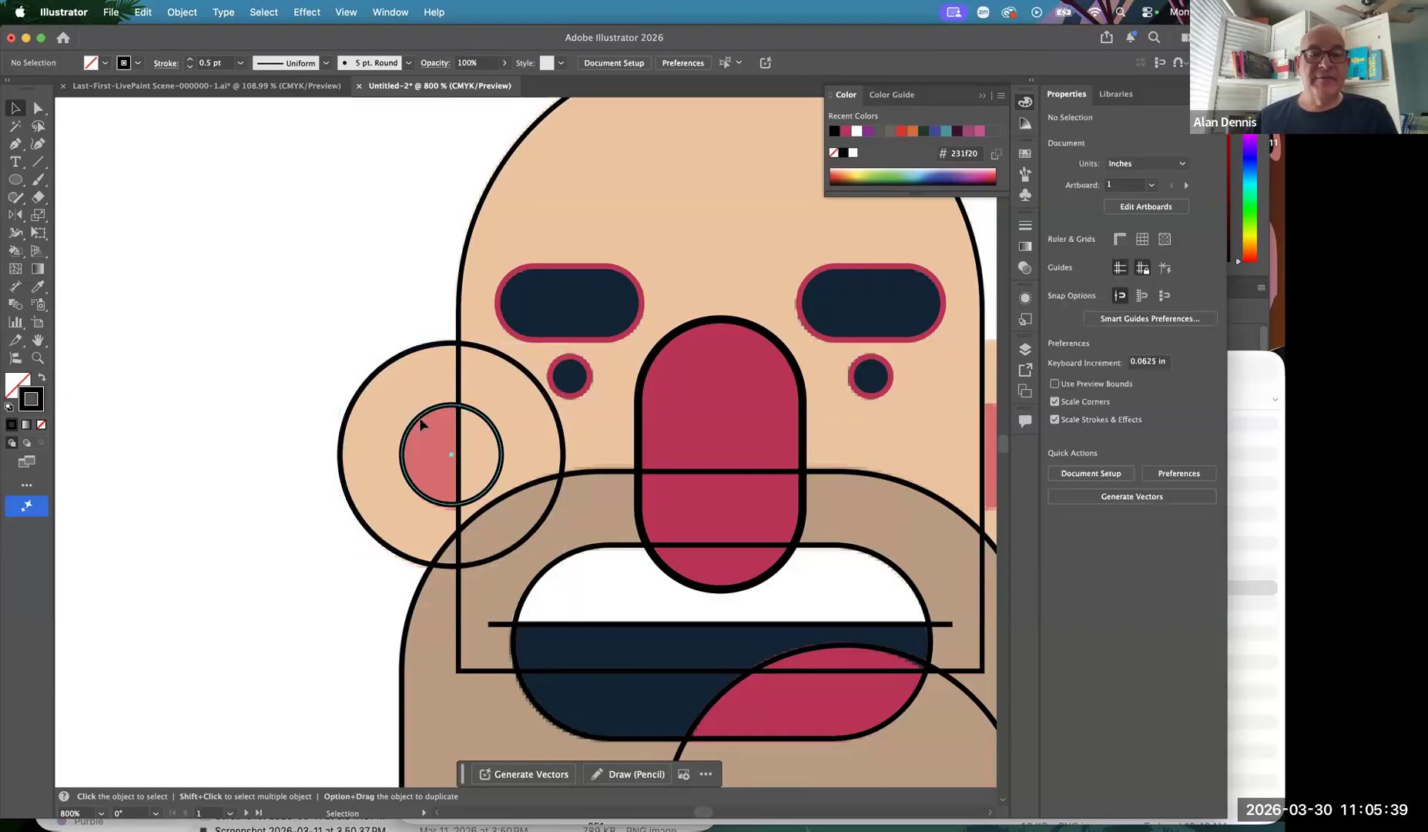
shift+click(409, 358)
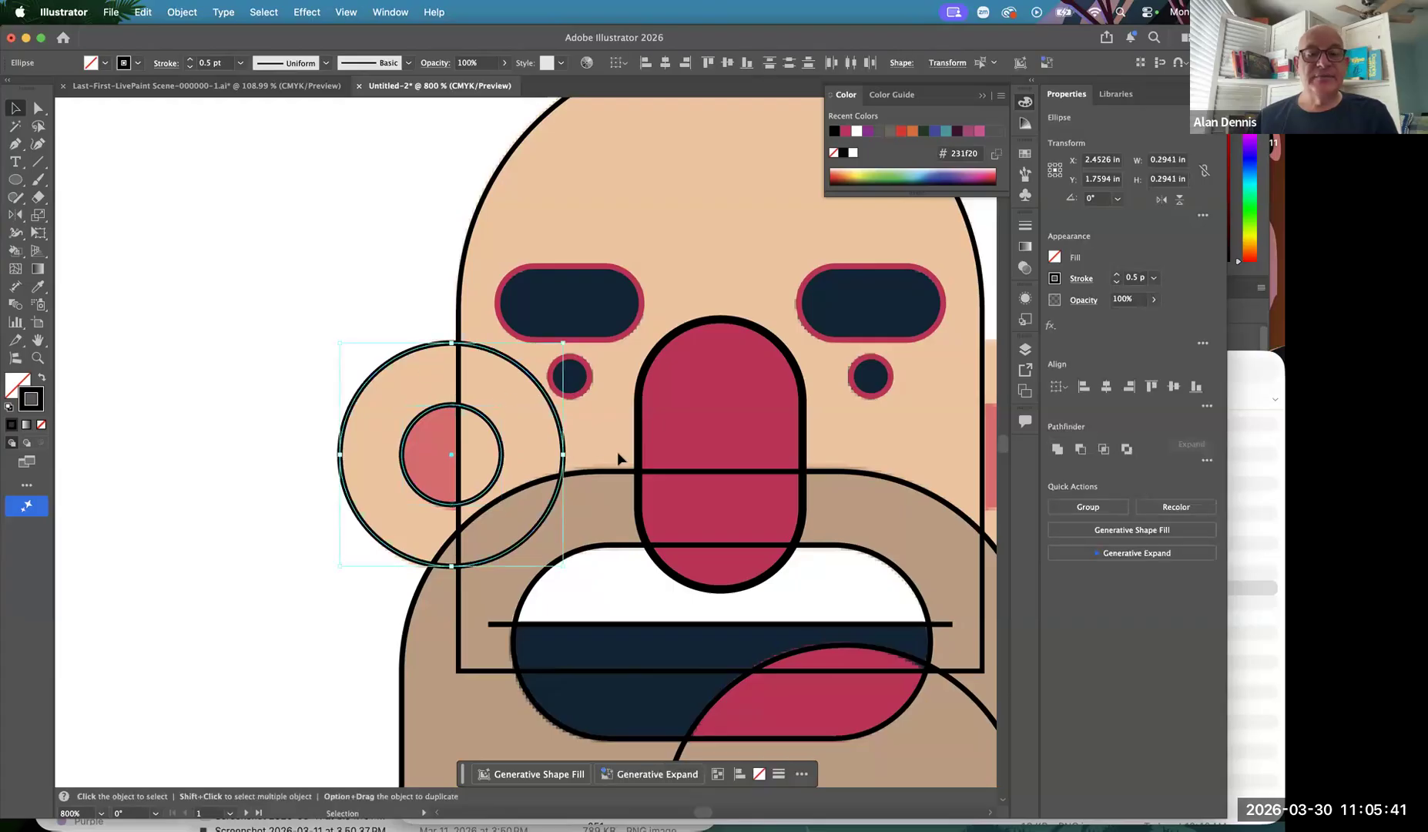
alt+click(627, 455)
alt+click(628, 456)
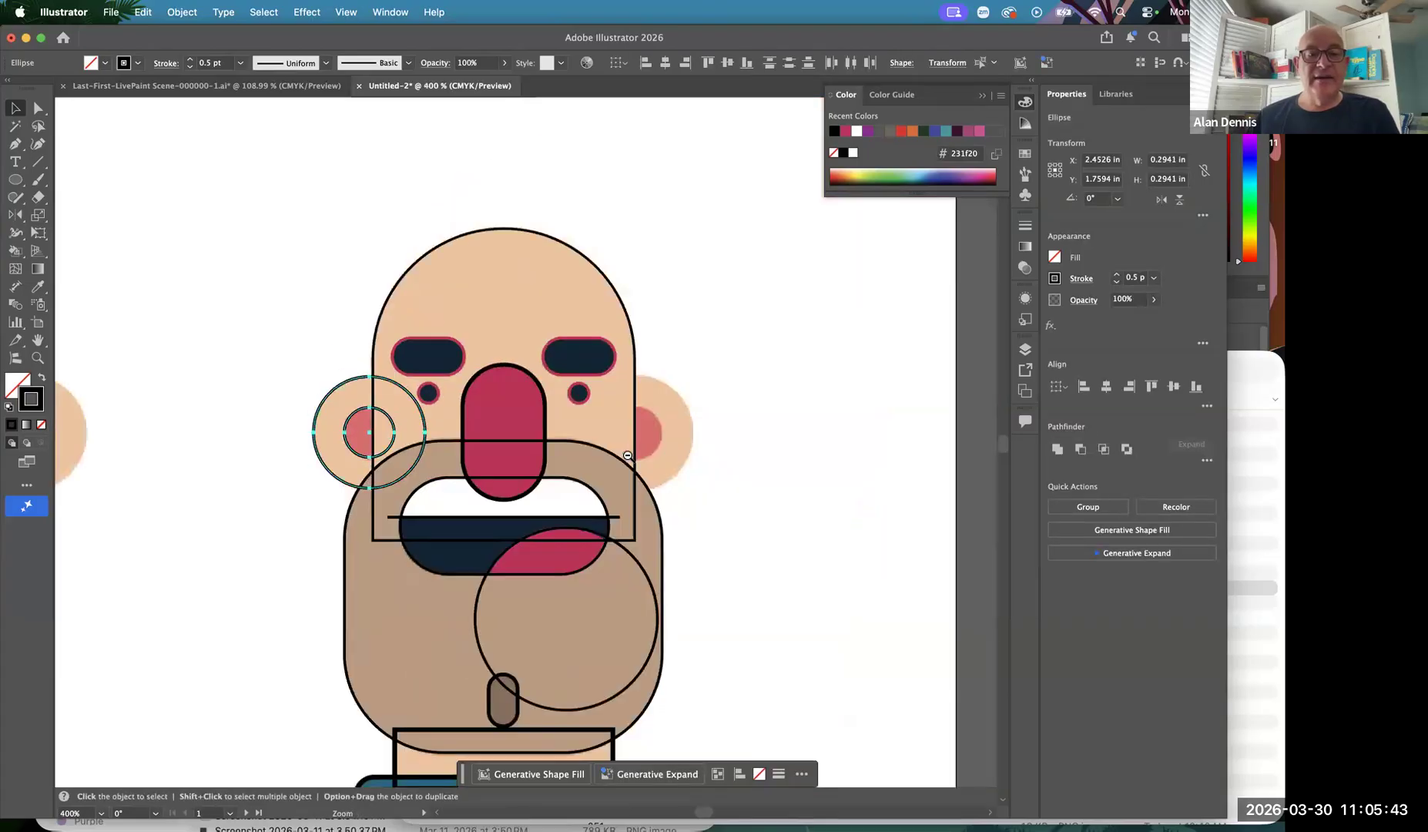
alt+click(628, 455)
drag(628, 455, 679, 404)
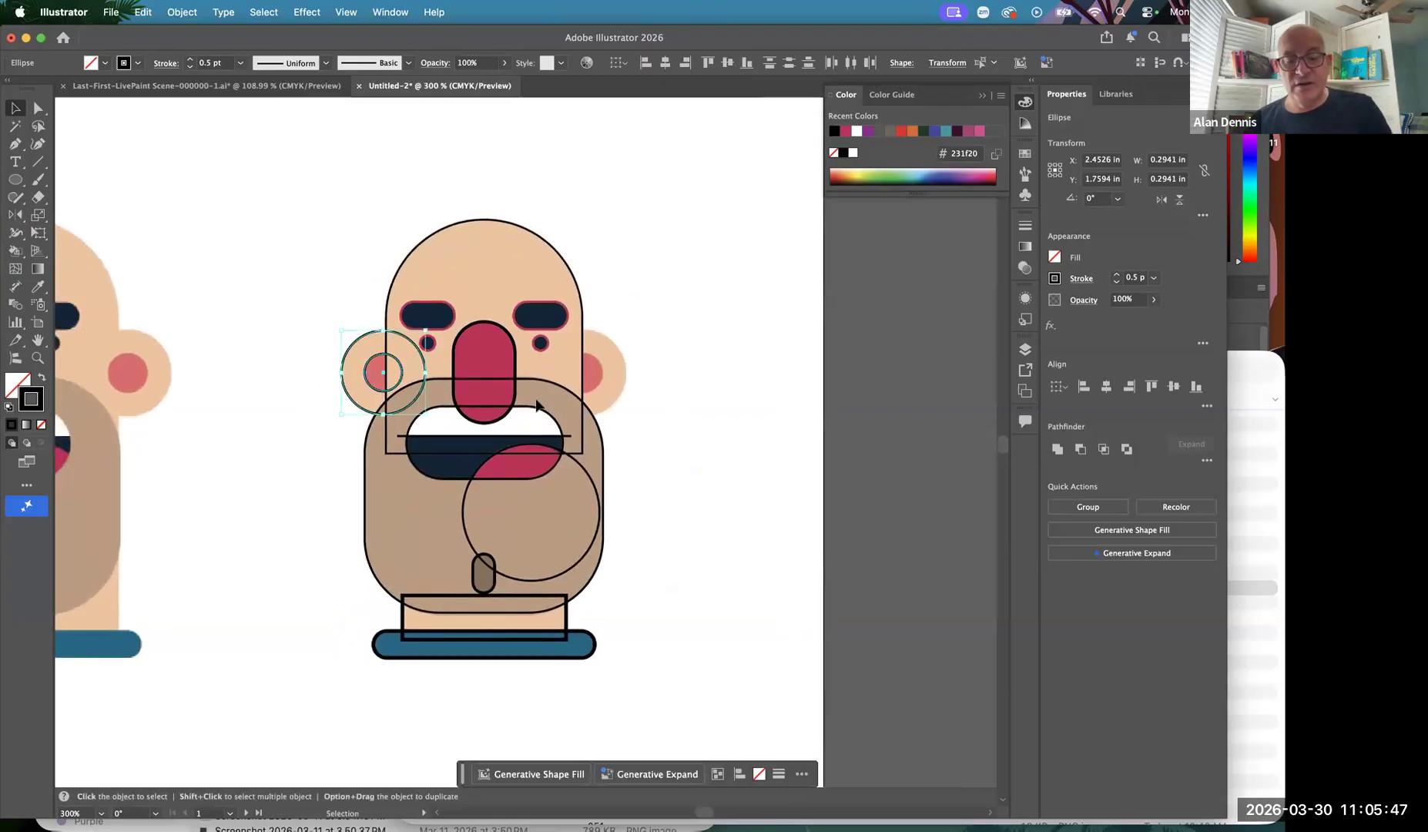
key(o)
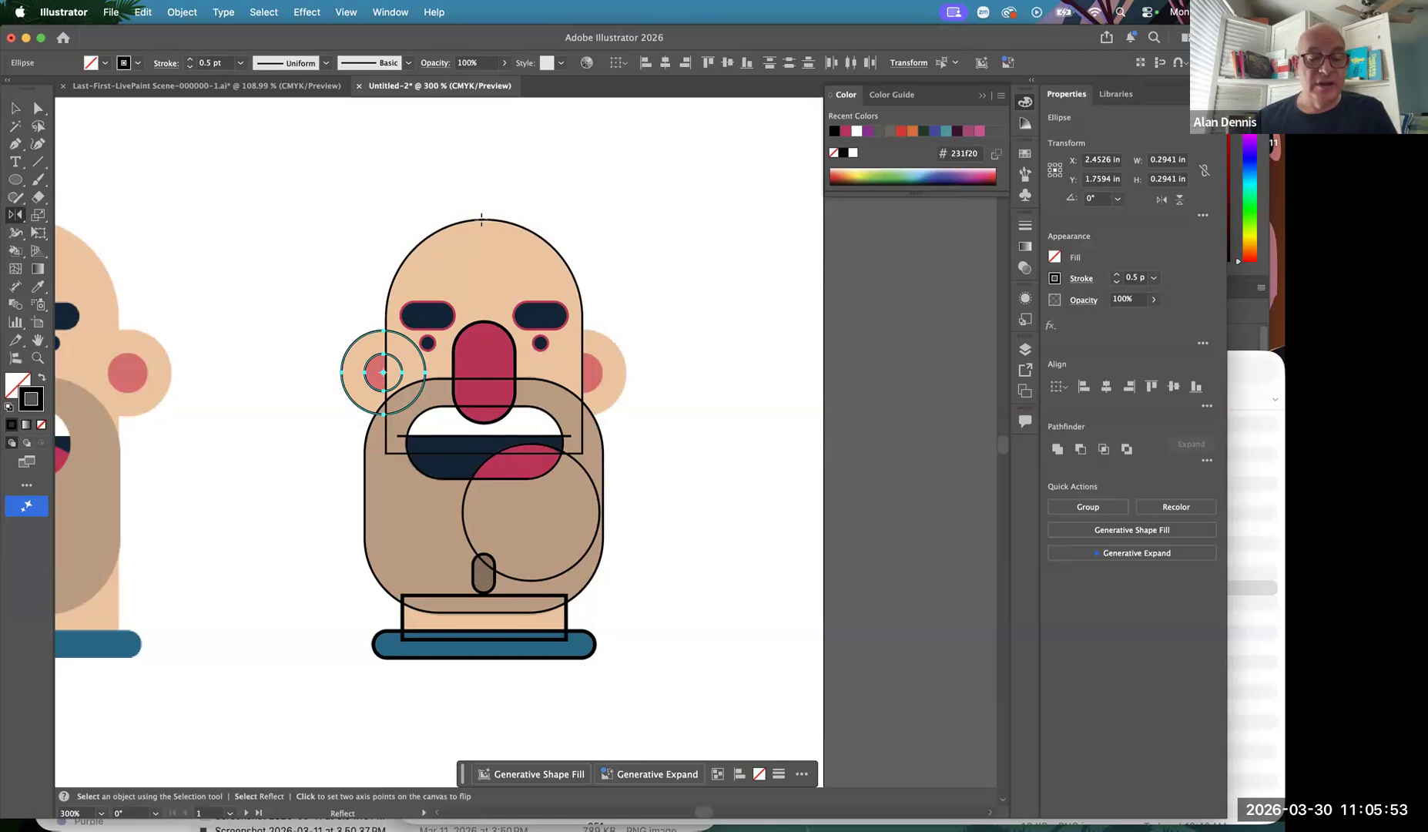
alt+click(481, 220)
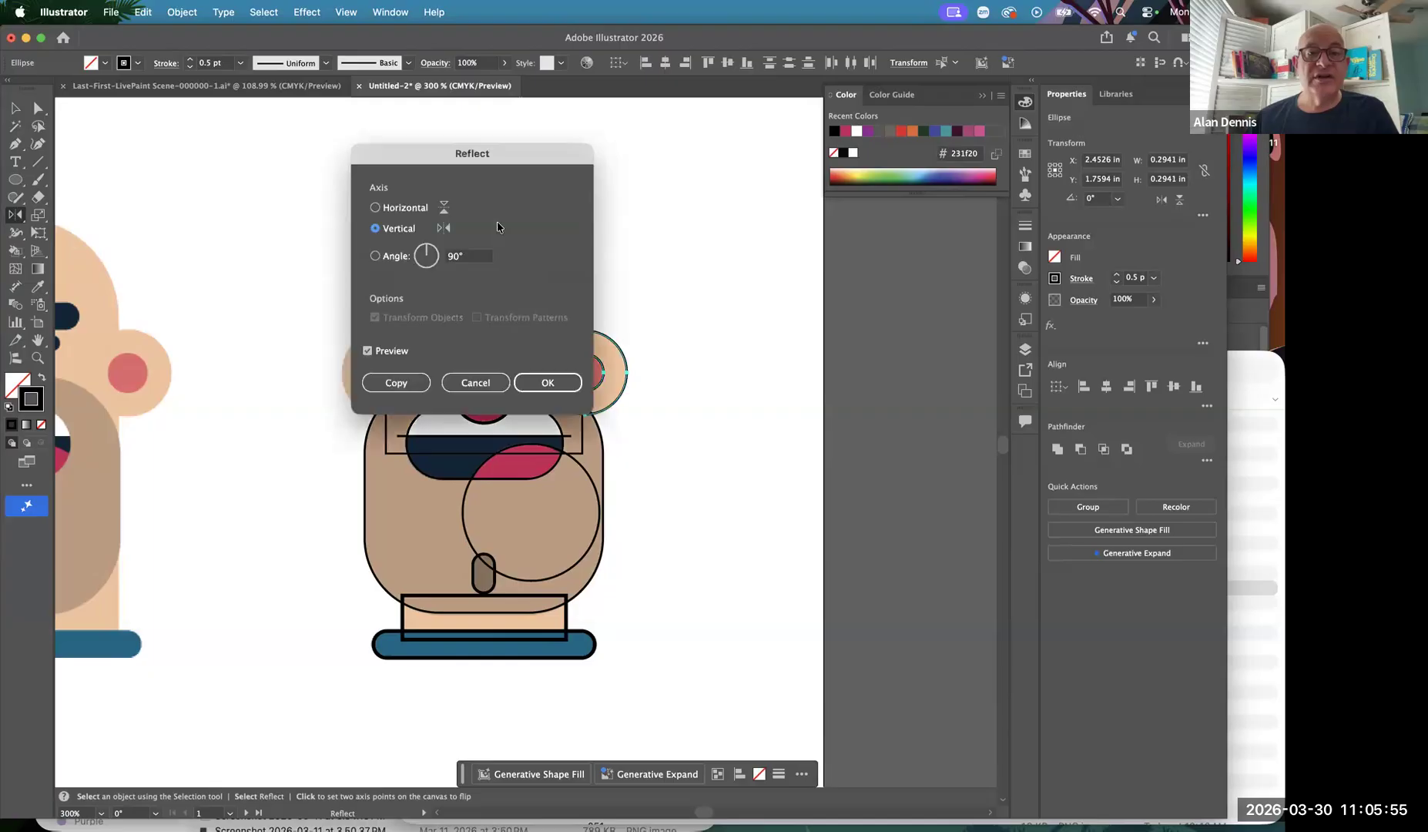
click(396, 382)
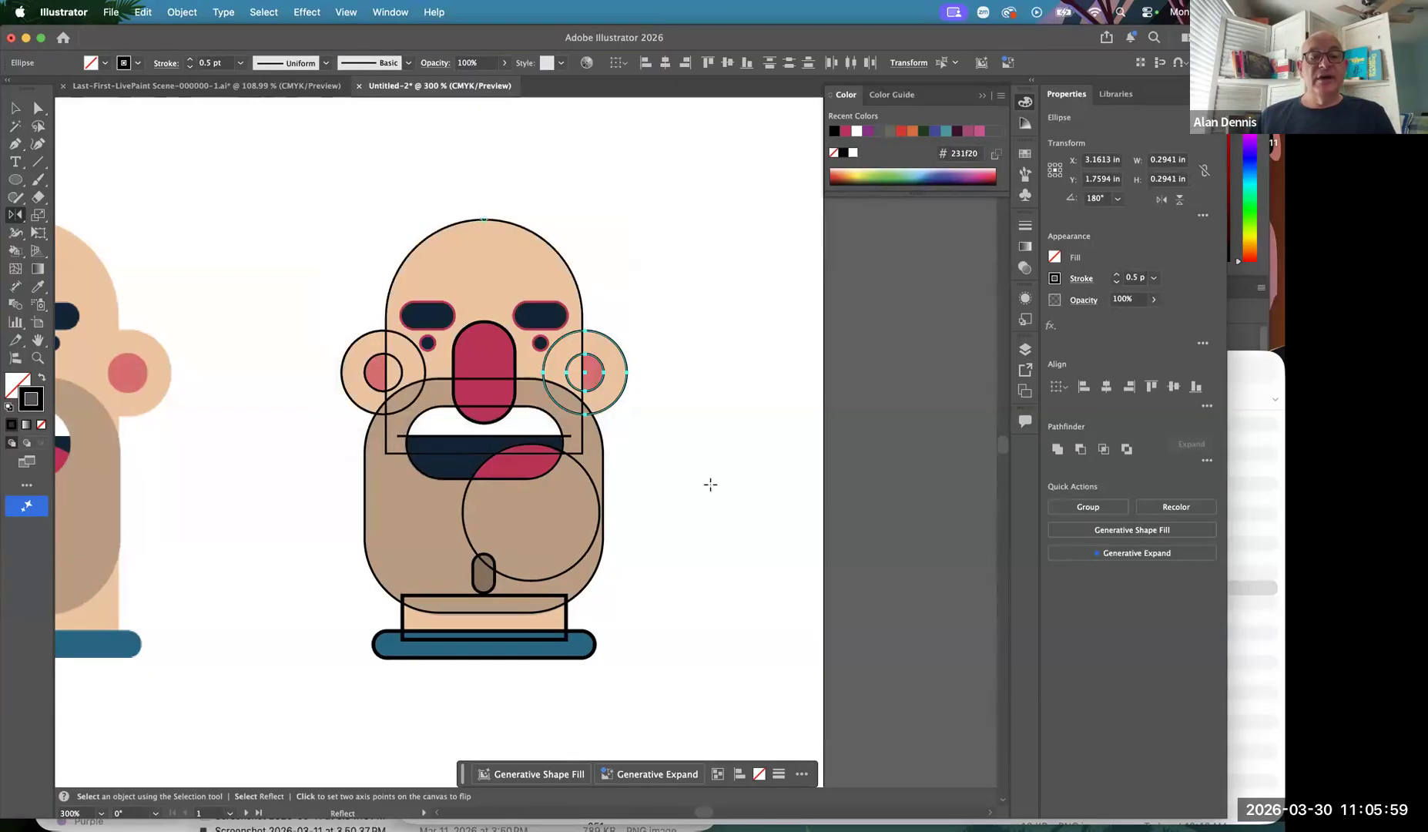
Duplicate all outlines of the front-facing character onto the turned character beside it, lining the copy up with that character's head
click(14, 108)
key(space)
drag(554, 375, 866, 399)
drag(630, 208, 908, 687)
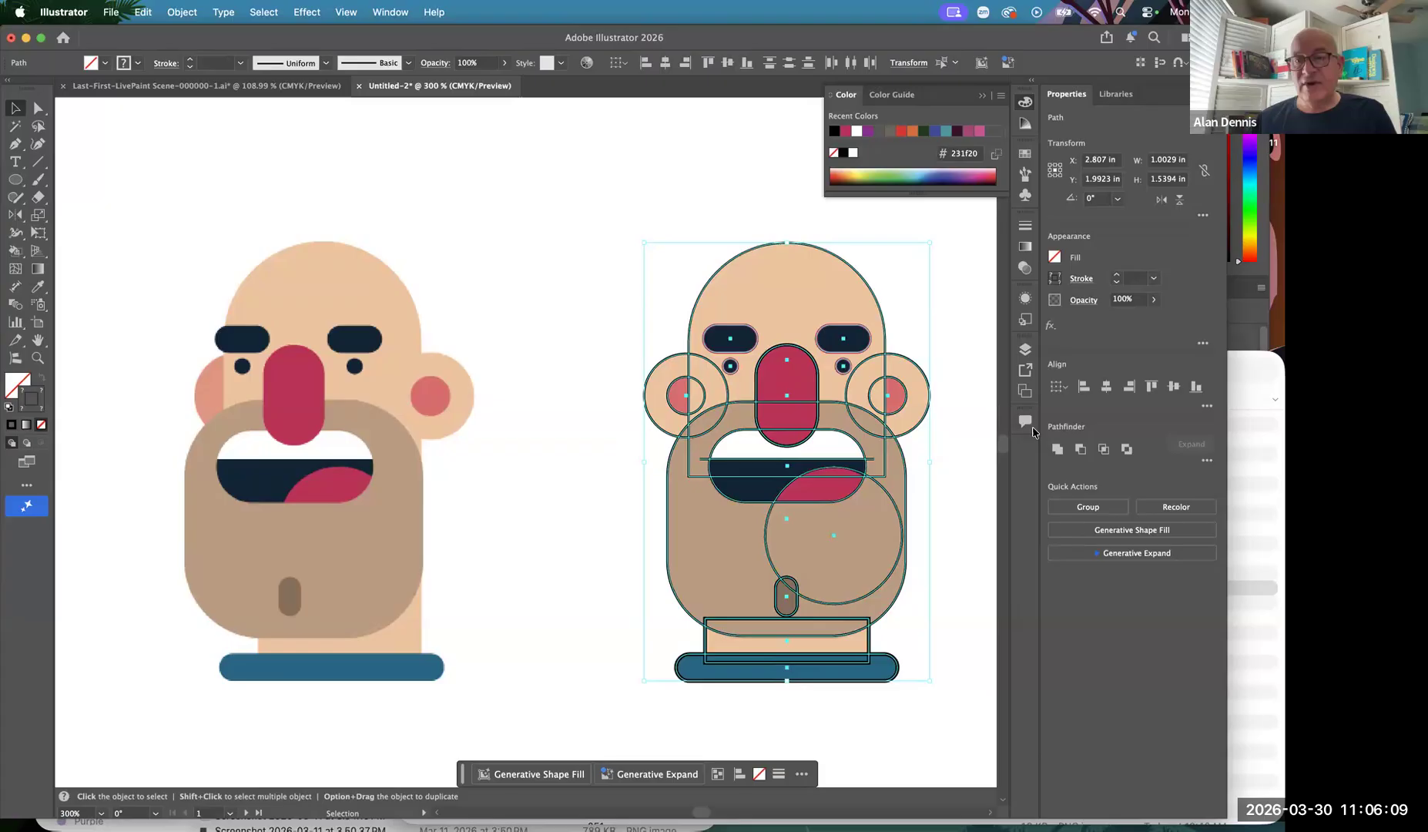
click(1025, 351)
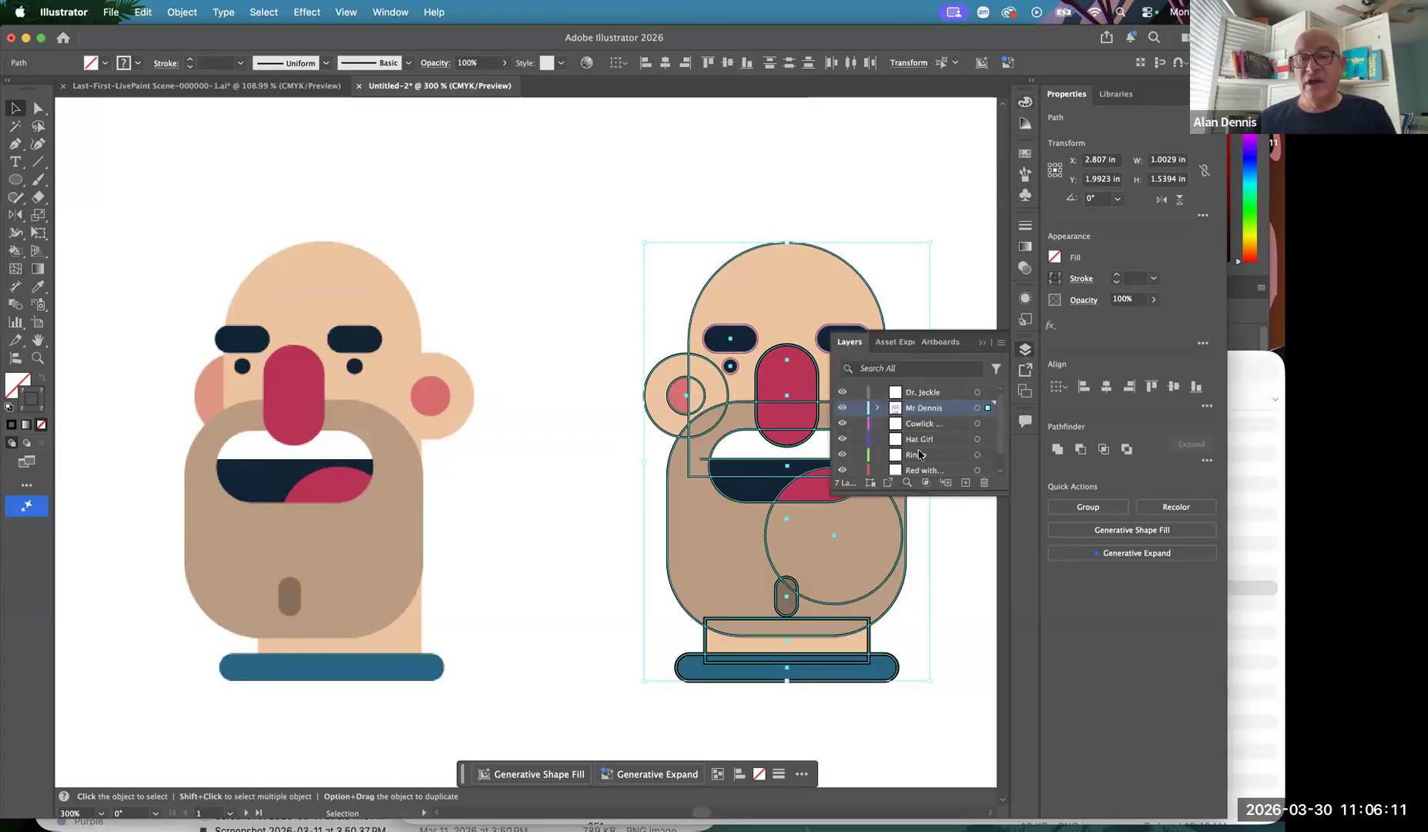
scroll(920, 429, down, 1)
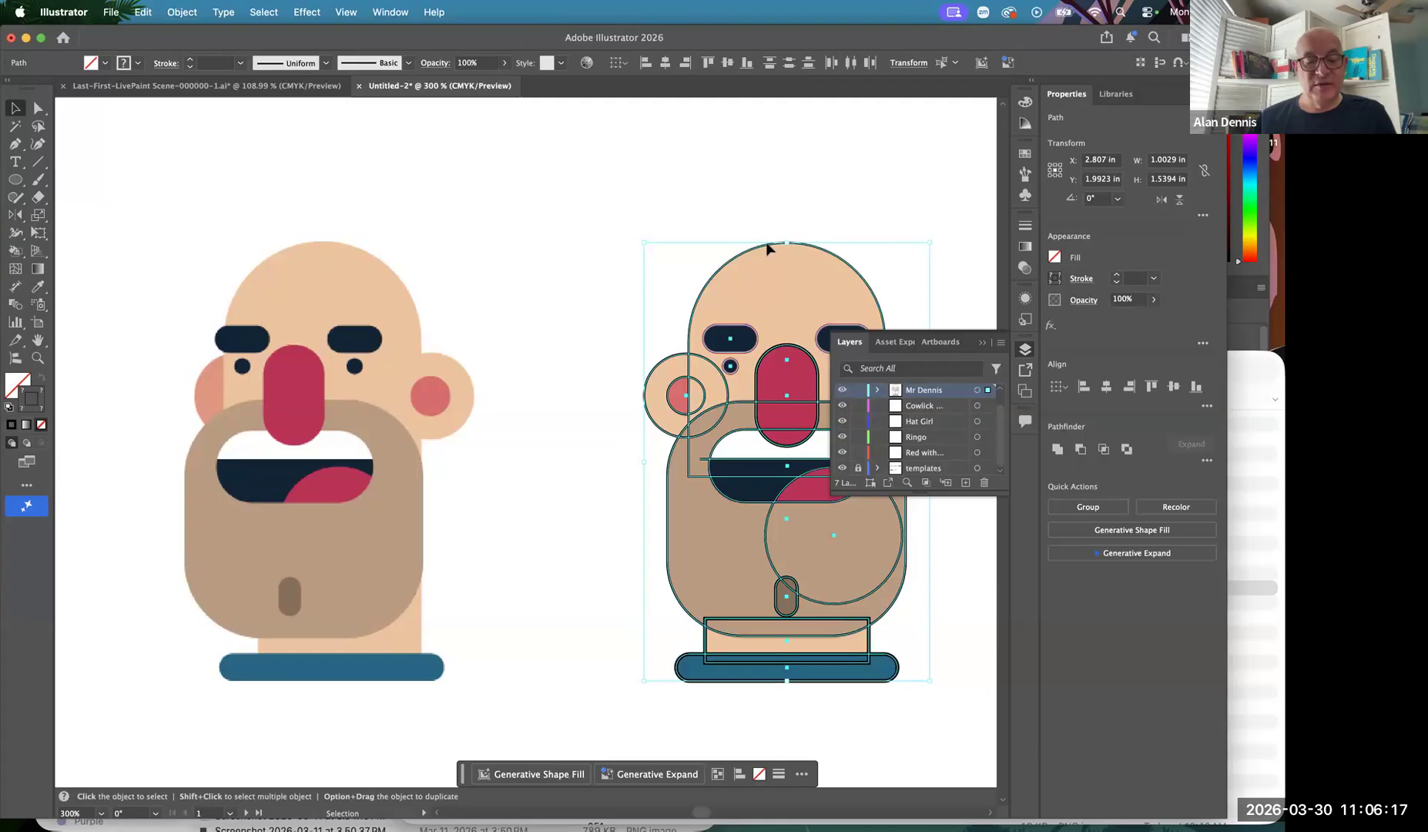
drag(766, 247, 305, 275)
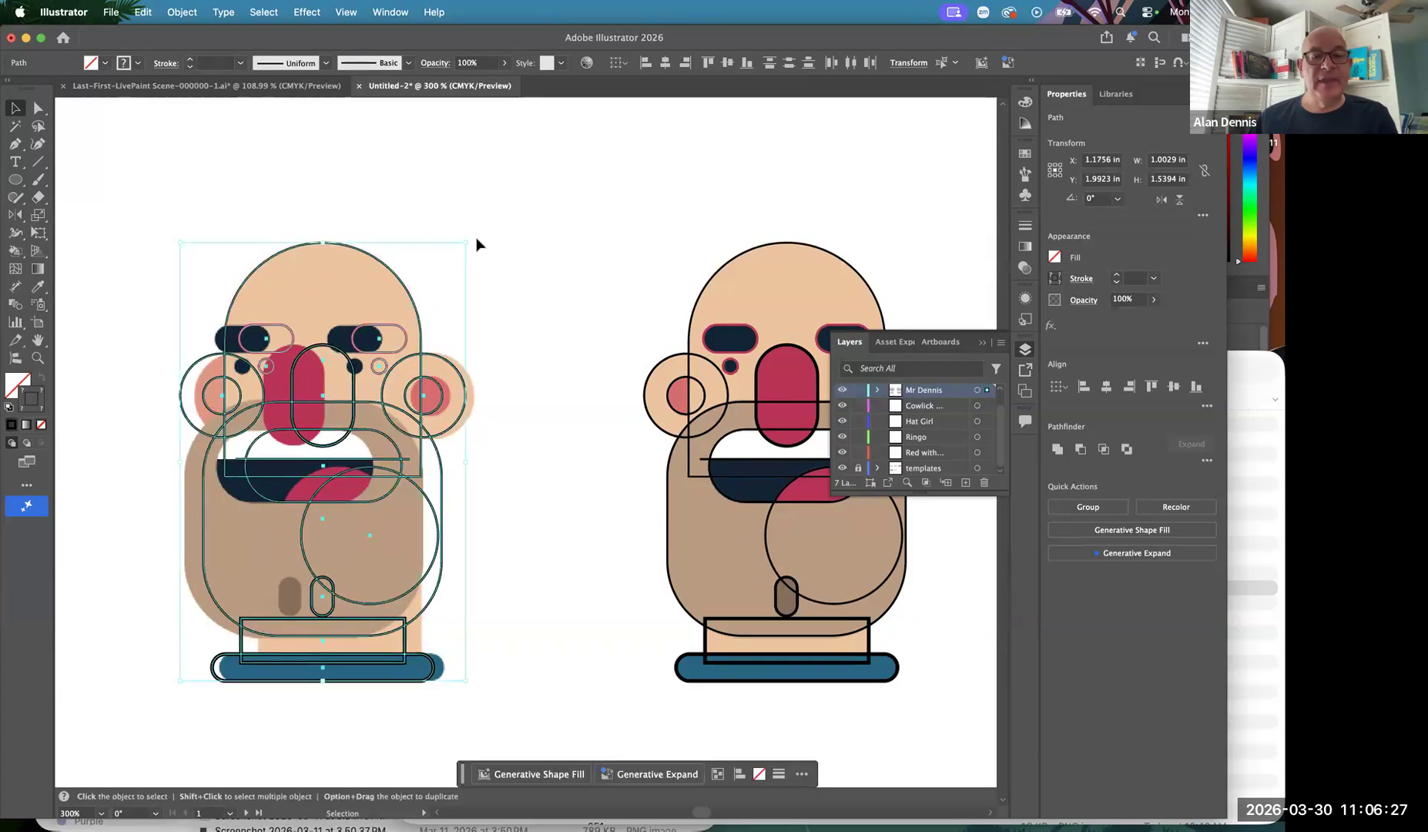
click(482, 269)
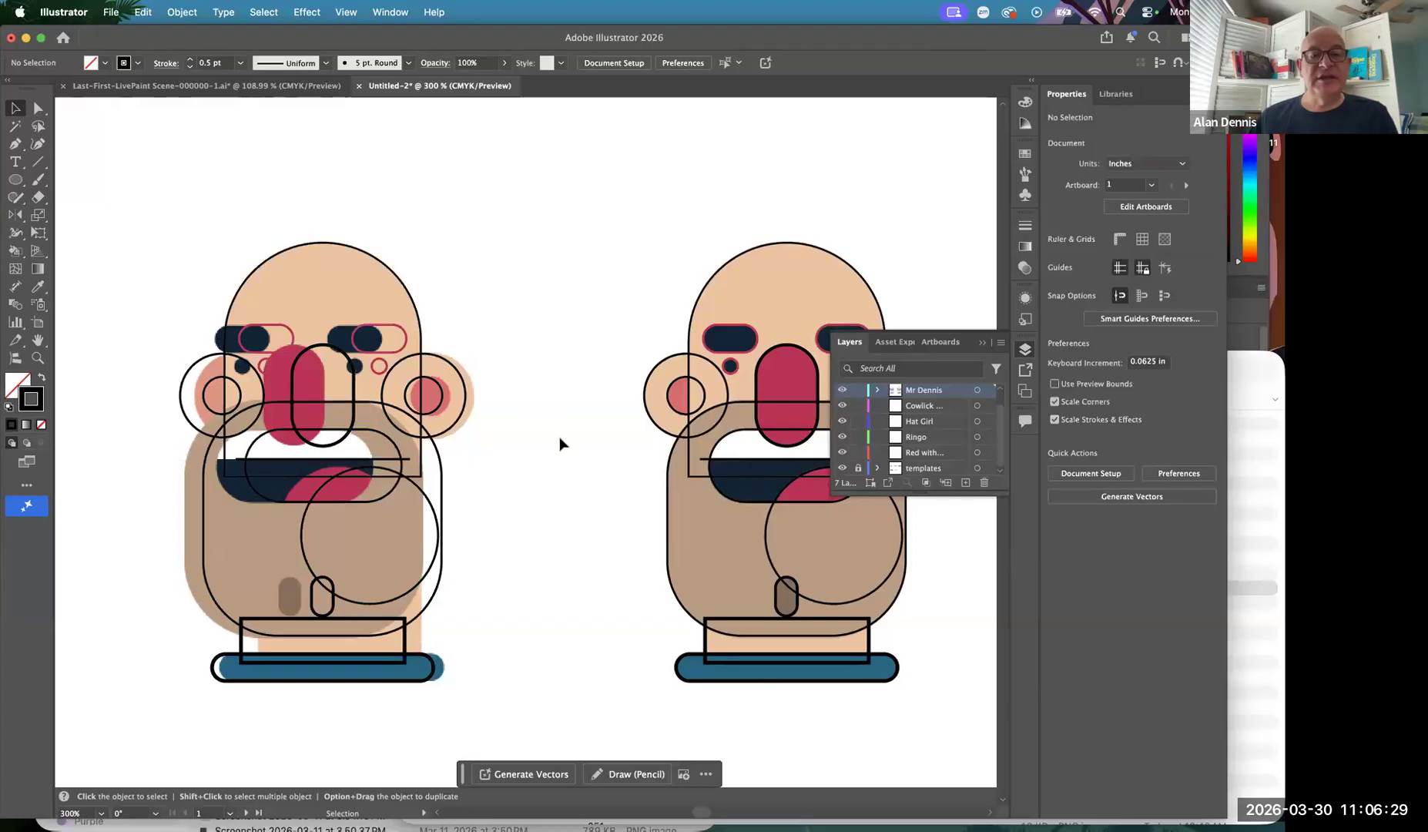
On the turned character, move the near ear's inner and outer circle outlines horizontally outward to match the underlying ear
drag(372, 339, 524, 460)
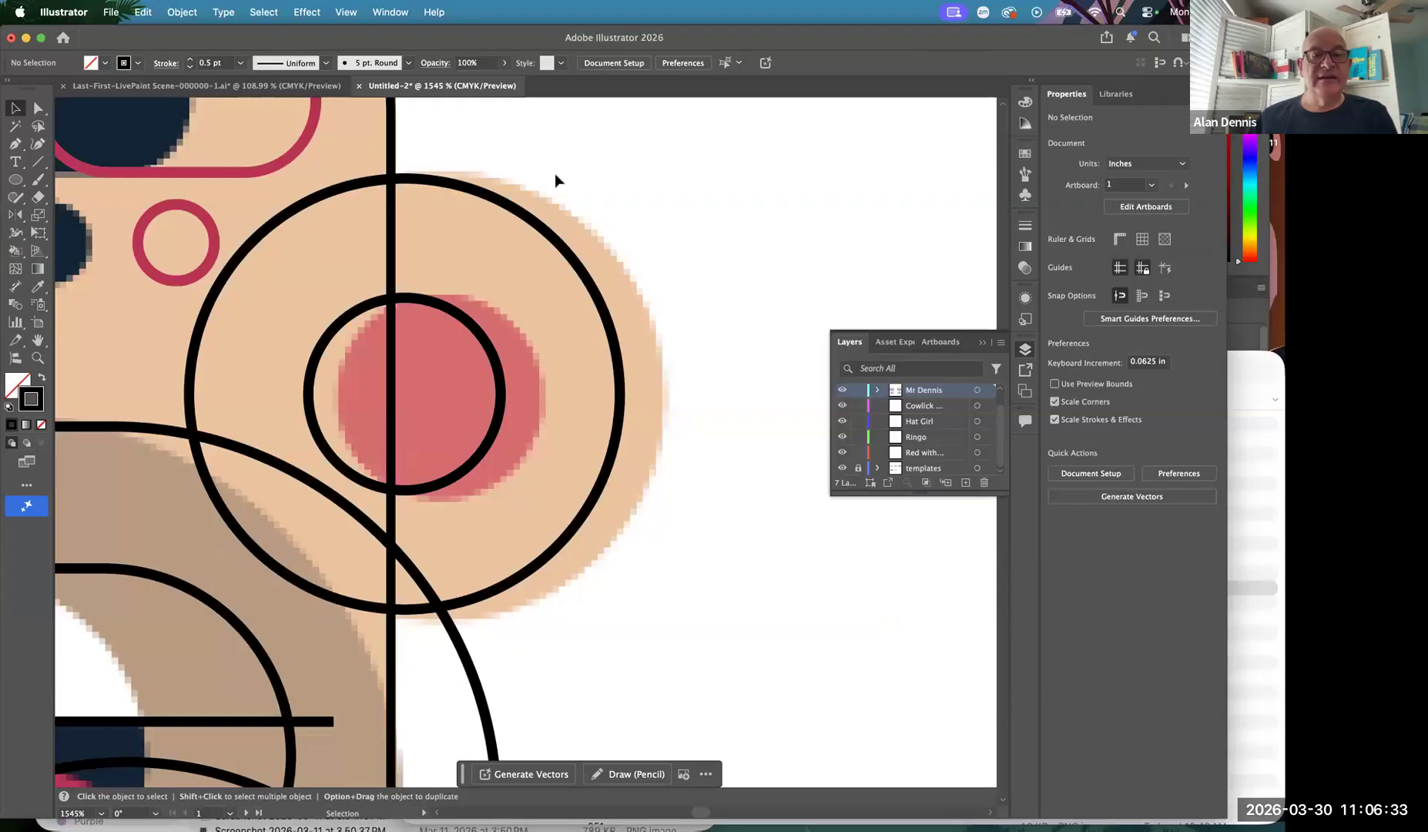
click(479, 348)
drag(485, 346, 516, 336)
key(super+space)
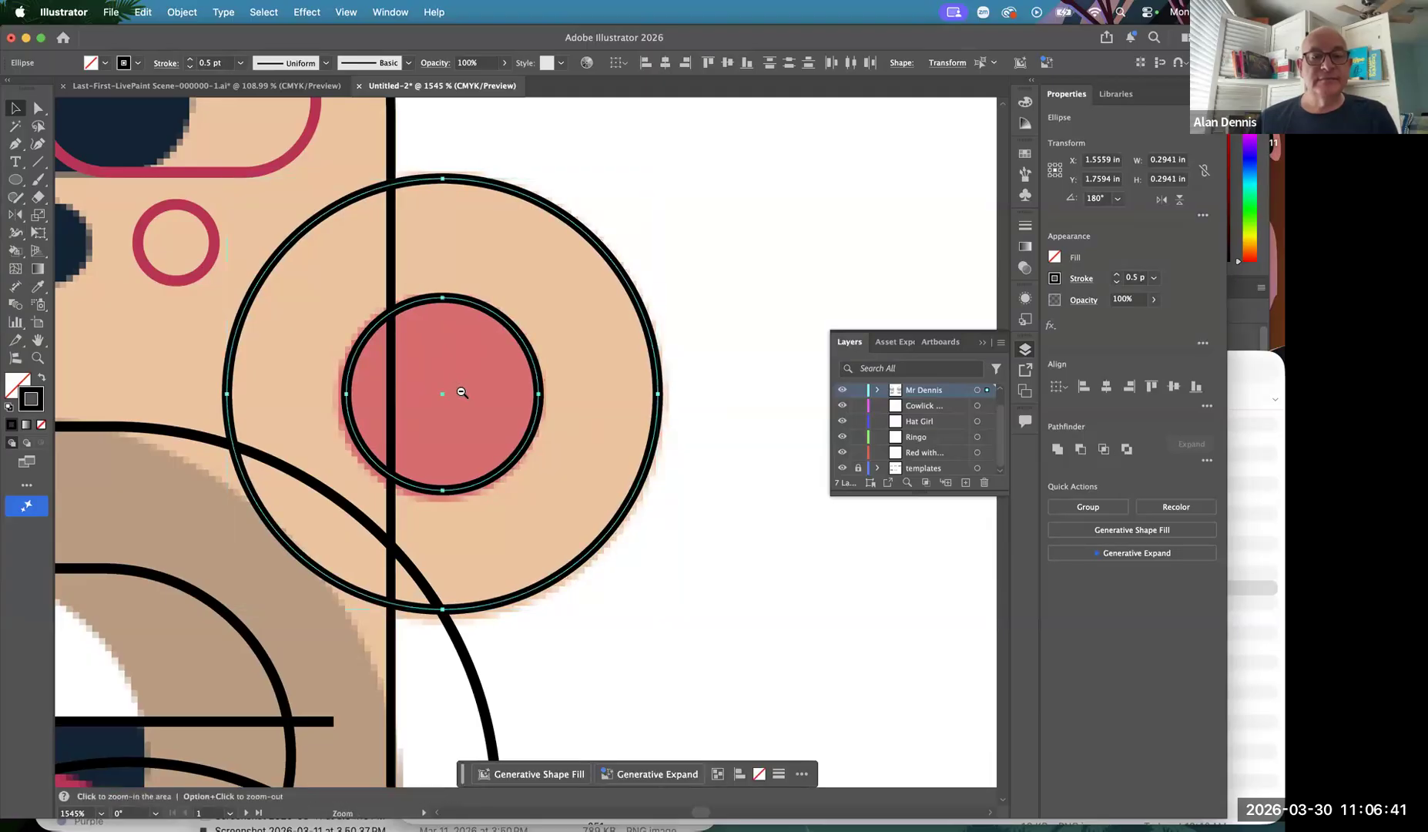
alt+super+click(462, 392)
alt+super+click(462, 392)
alt+super+click(462, 392)
alt+super+click(462, 392)
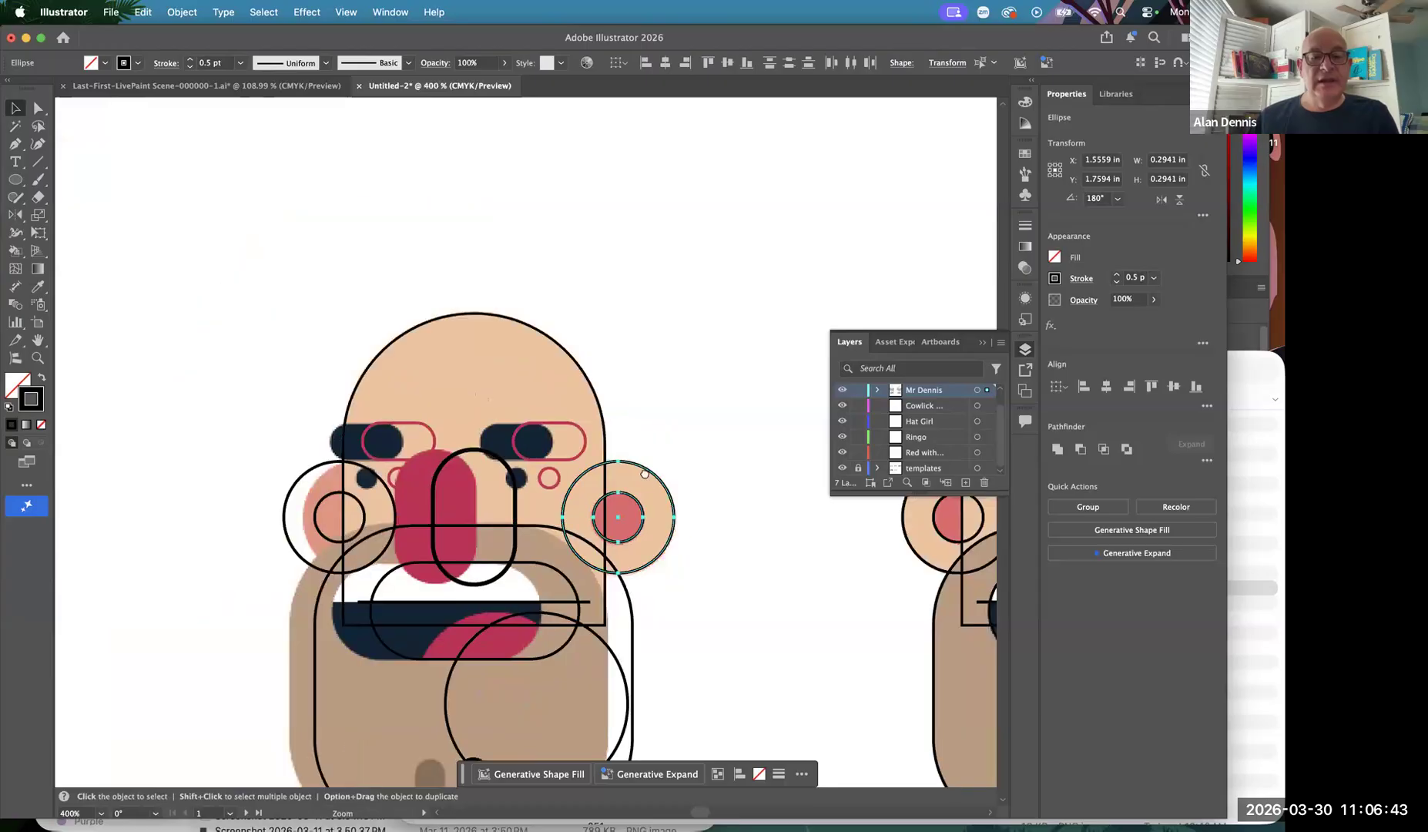
scroll(645, 473, down, 5)
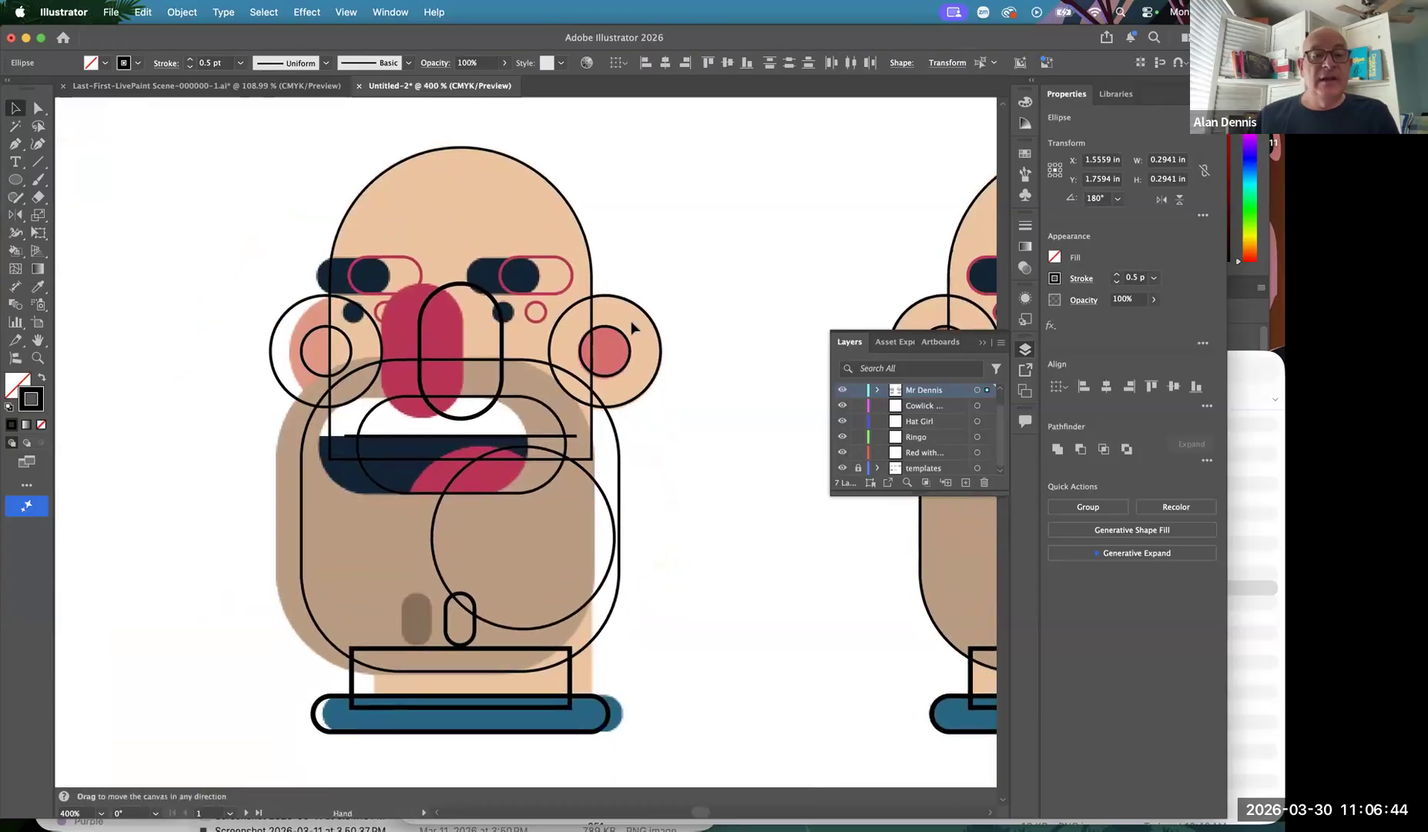
Delete the far ear's inner circle on the turned character and move its outer circle onto the visible ear
click(310, 341)
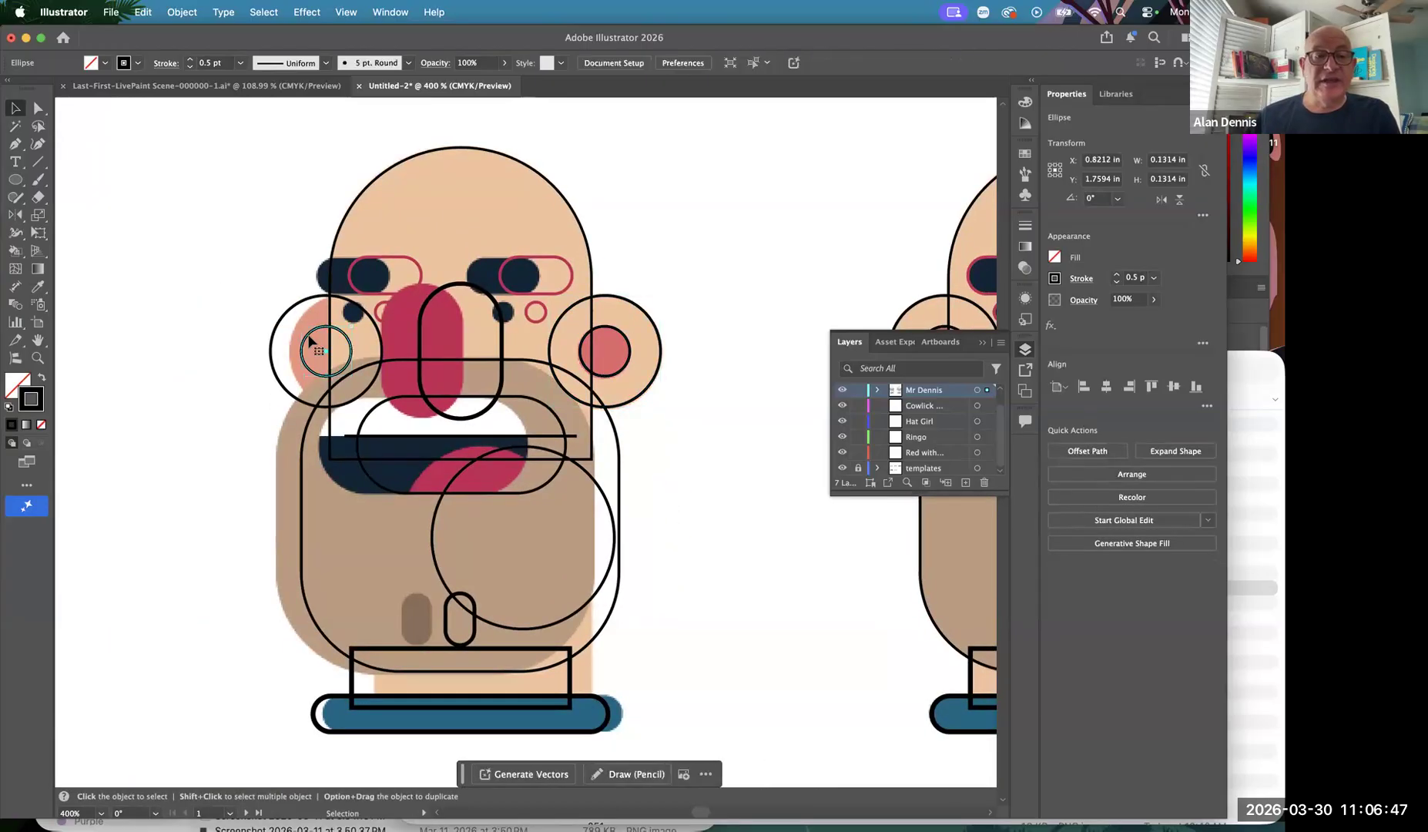
drag(276, 331, 297, 330)
Try moving the turned character's nose outline left onto the pink nose, and undo that move
drag(419, 316, 384, 322)
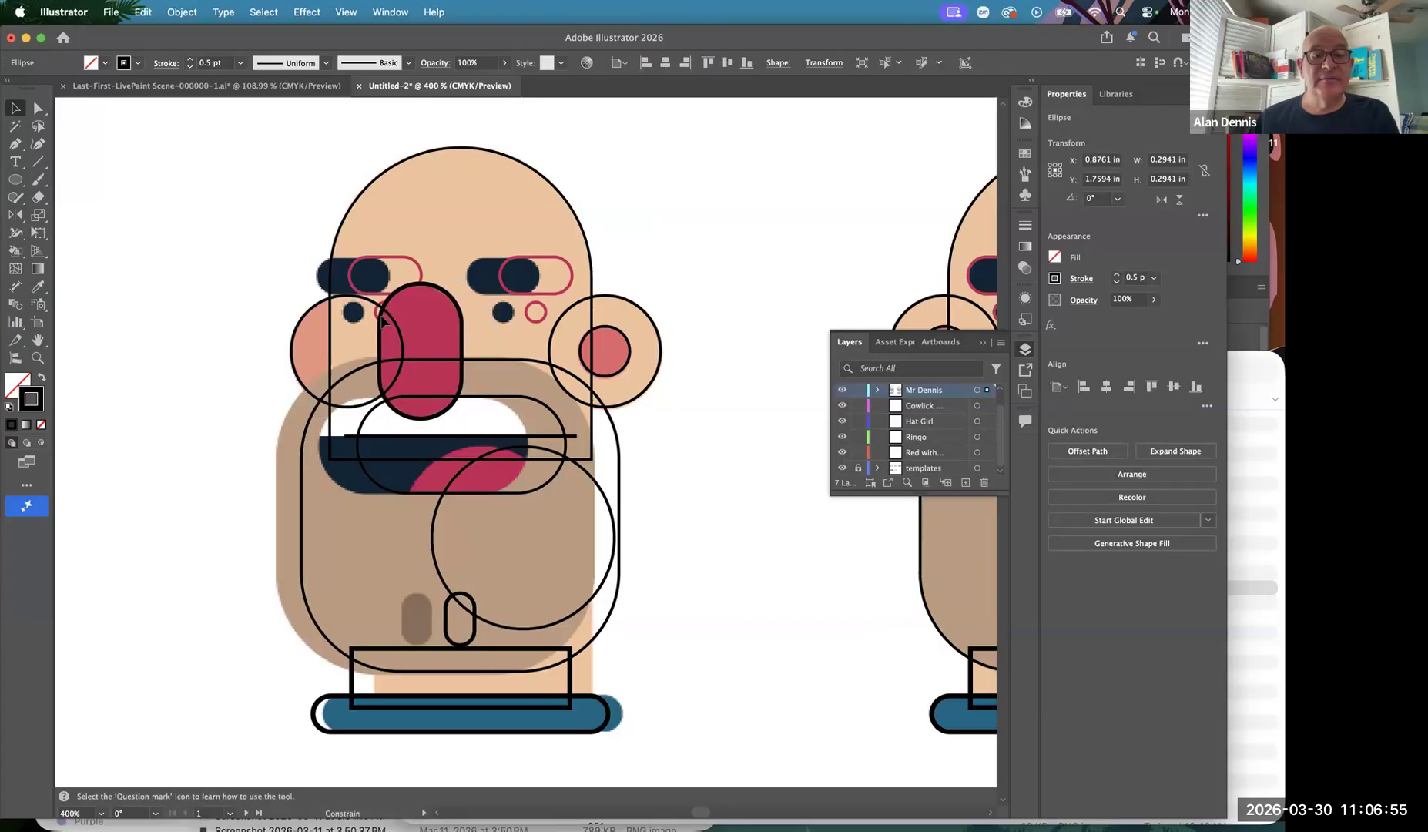
click(383, 323)
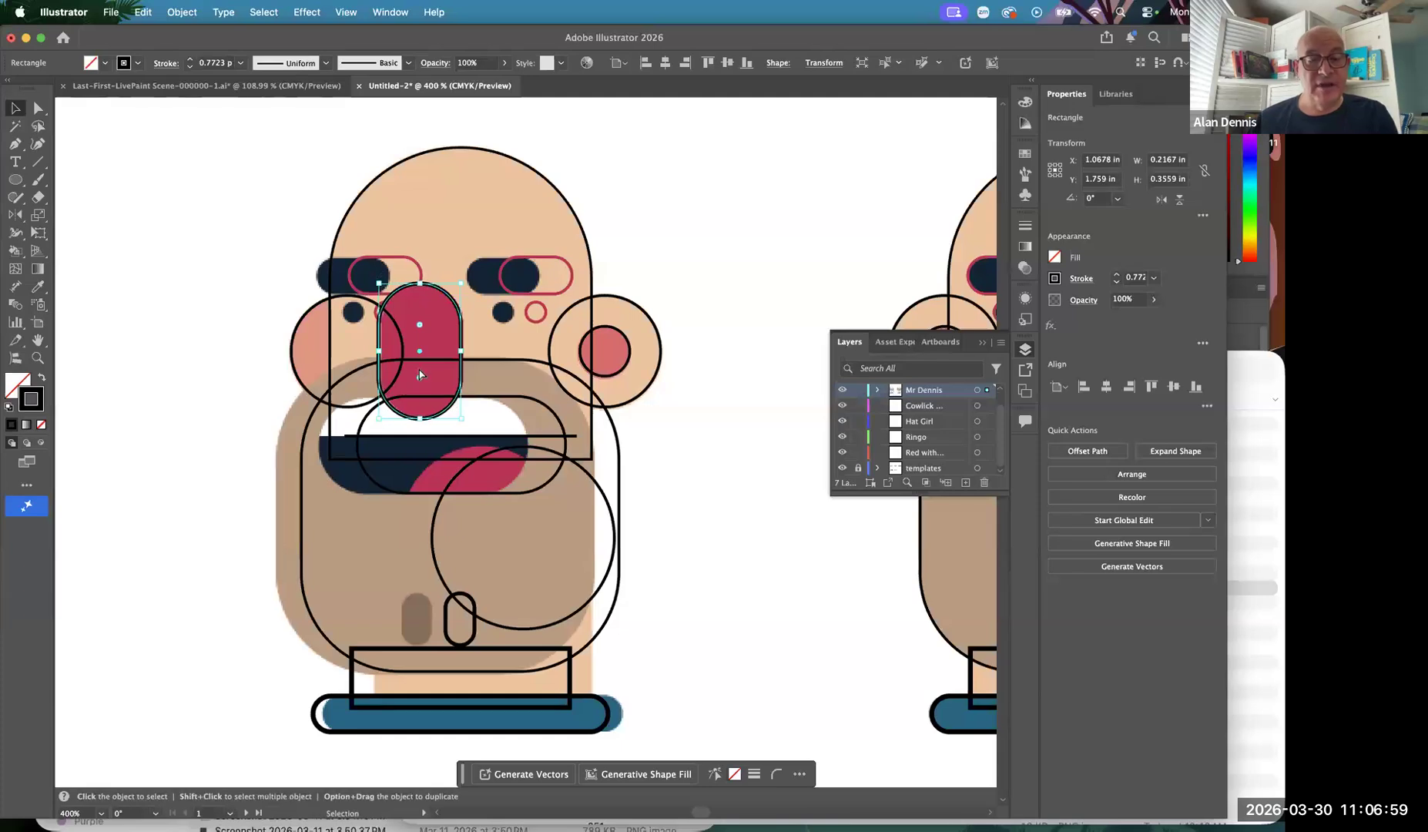
key(super+z)
Move the turned character's eyebrow and eye outlines together, and the nose outline, left onto the matching features
click(379, 320)
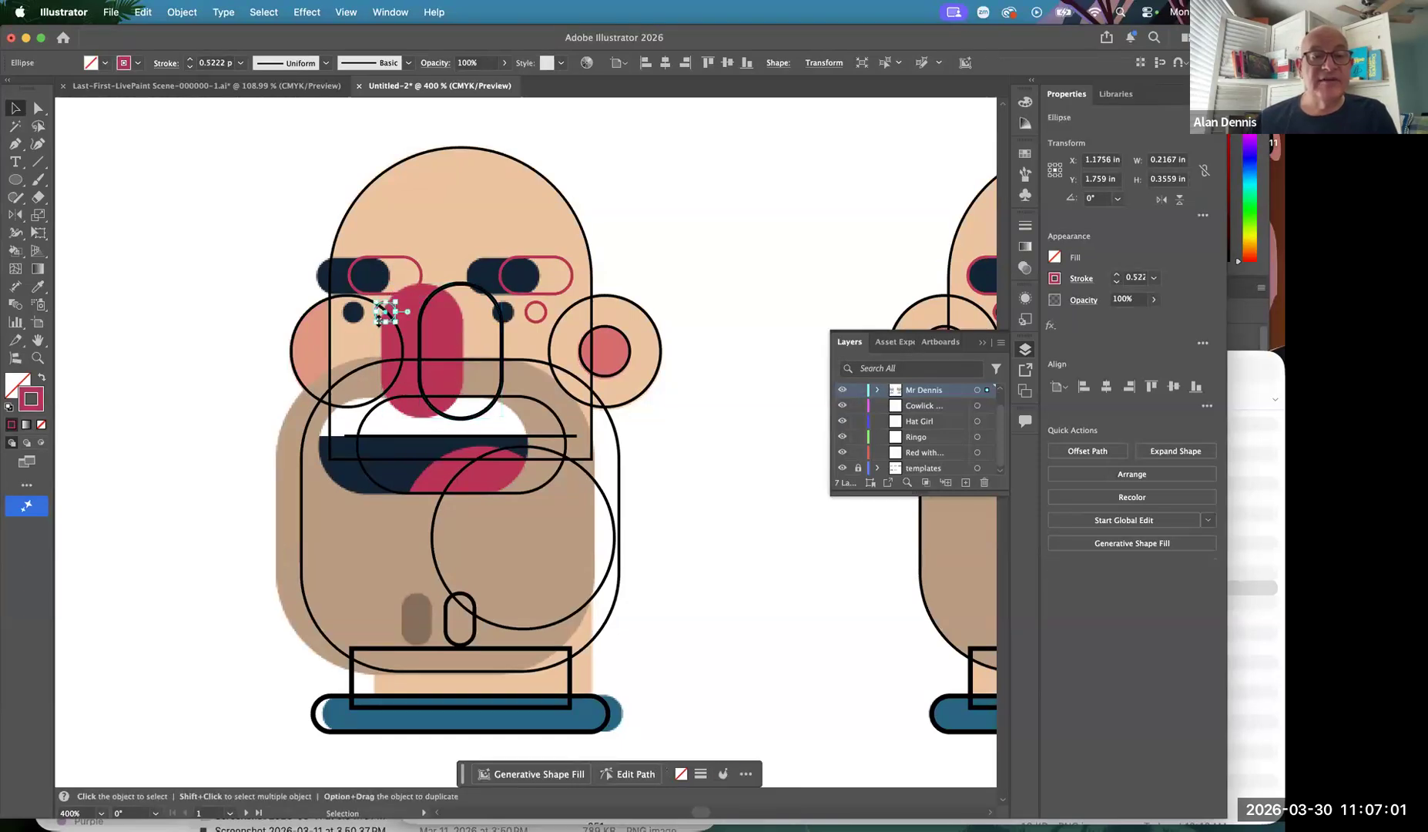
shift+click(400, 261)
shift+click(536, 321)
drag(535, 316, 504, 321)
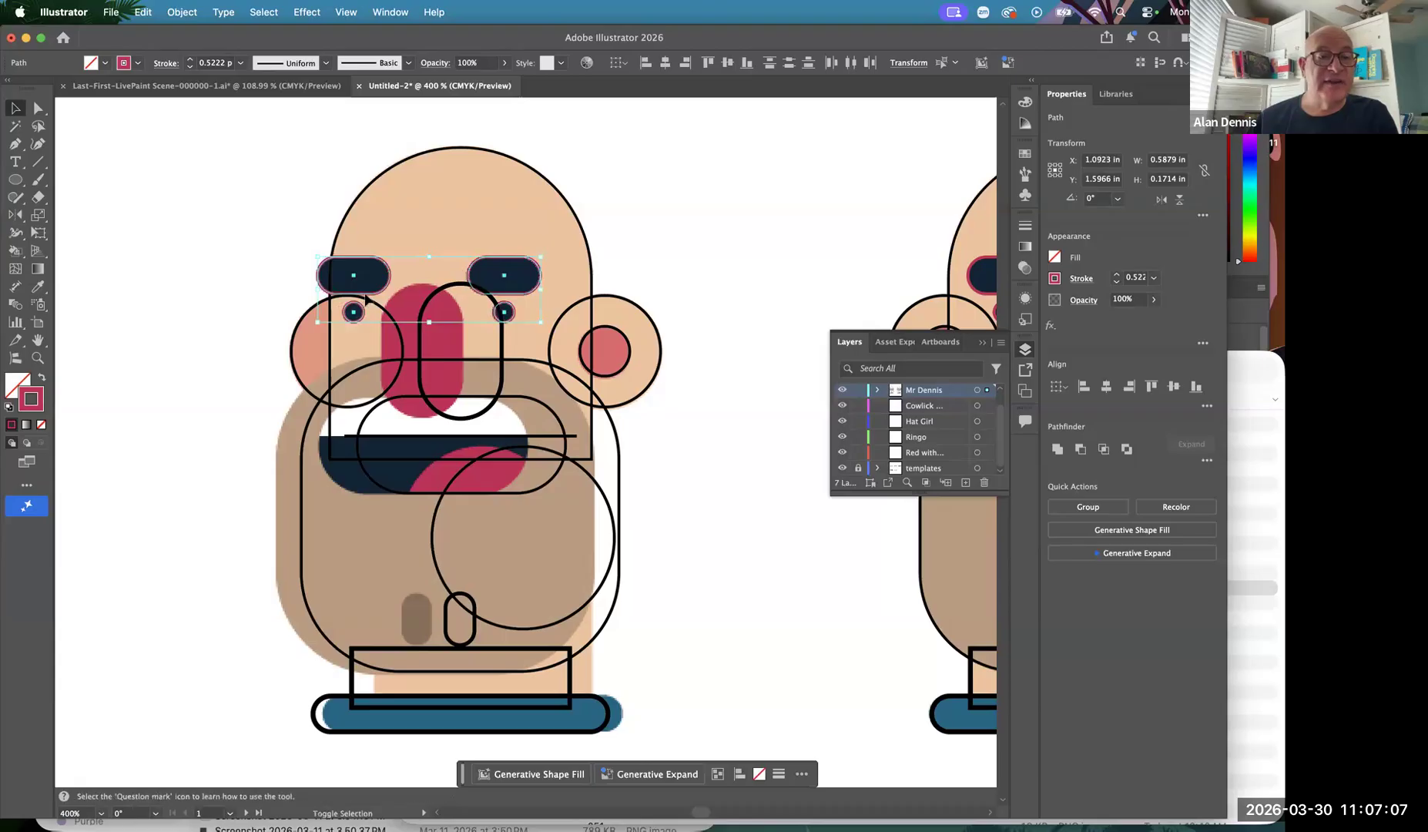
drag(502, 387, 465, 388)
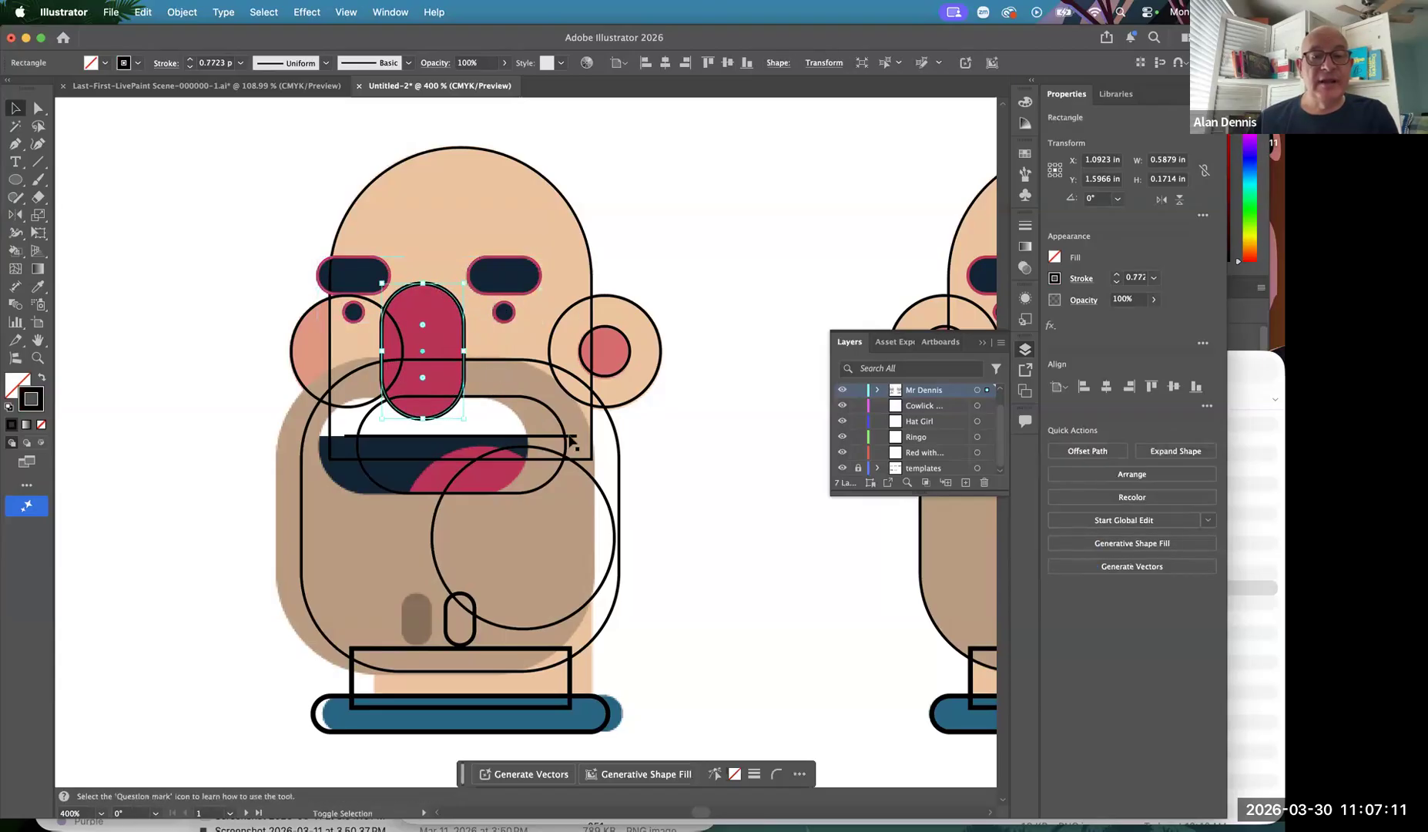
Move the turned character's beard, mouth, mouth line, tongue circle and chin patch outlines together until the beard outline matches the beard
click(540, 437)
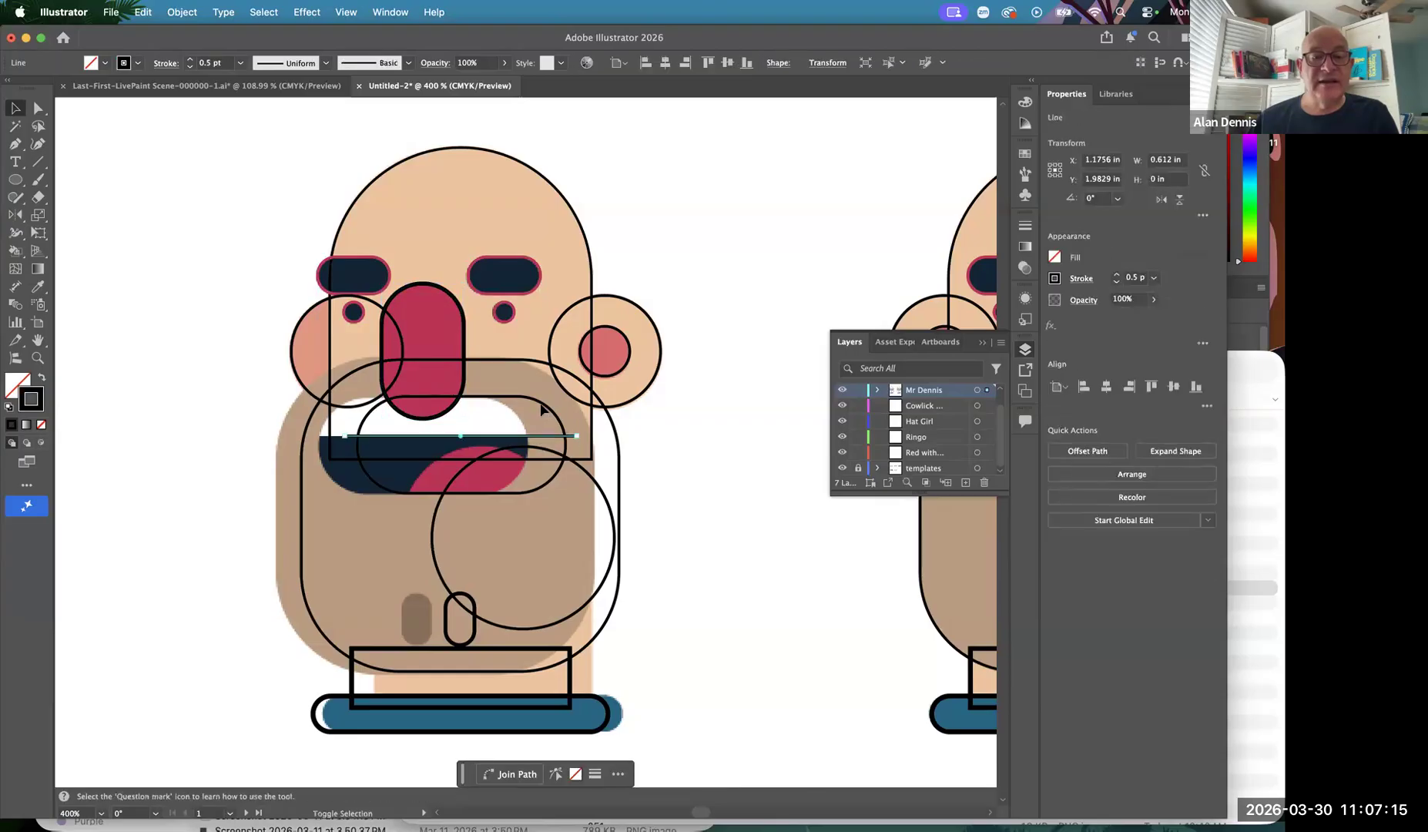
shift+click(542, 409)
shift+click(455, 481)
shift+click(620, 471)
shift+click(446, 617)
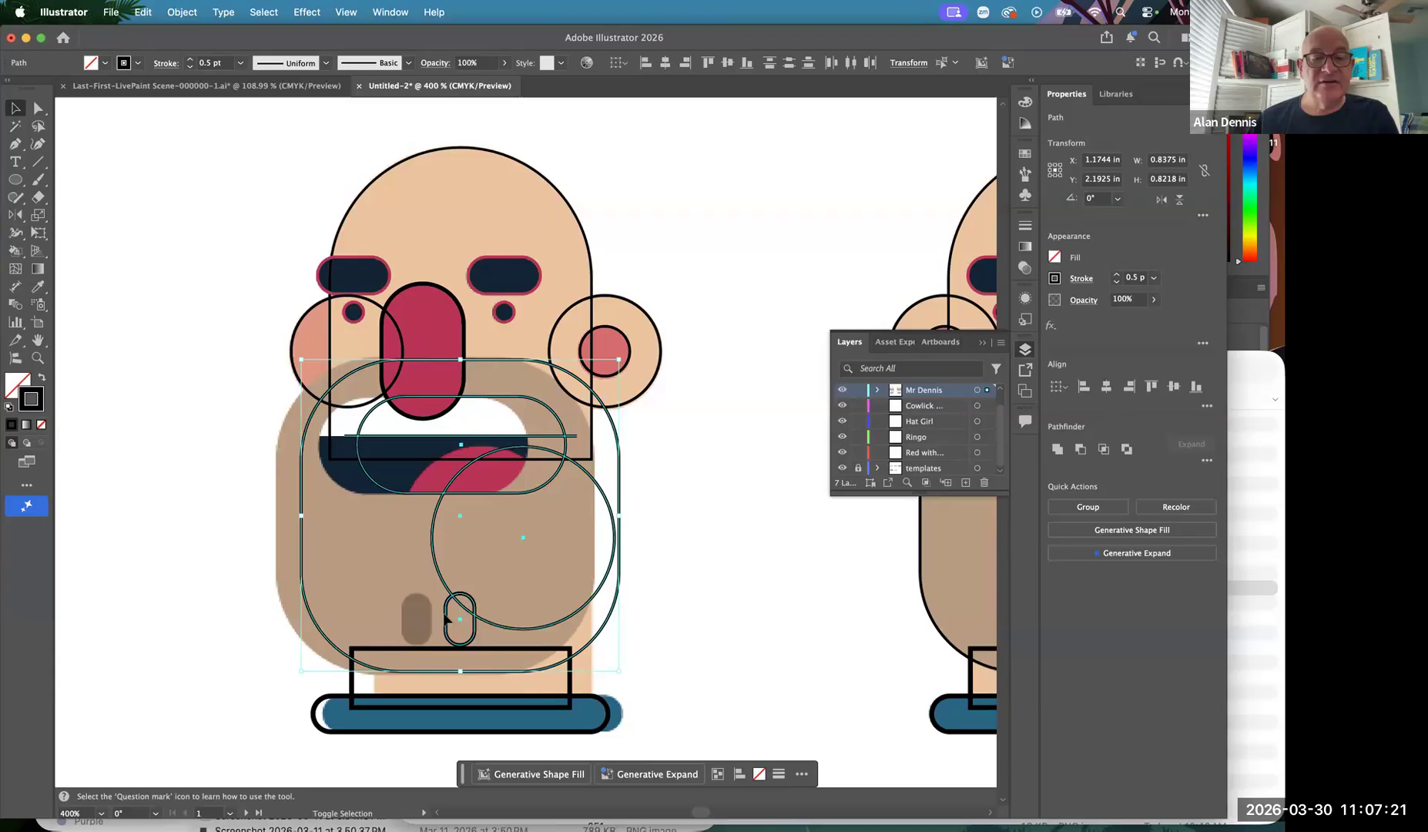
drag(442, 618, 424, 617)
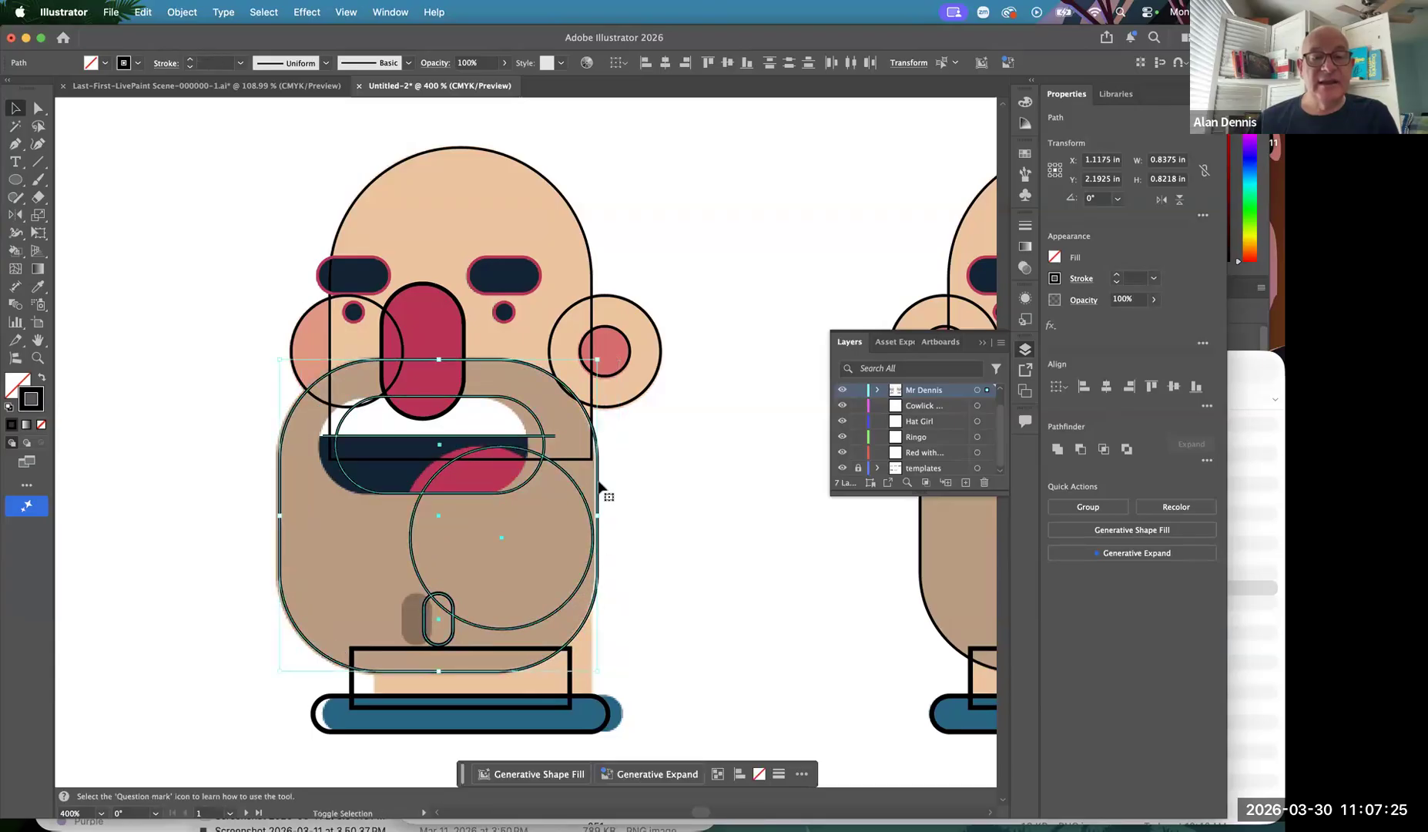
drag(595, 486, 595, 485)
click(698, 471)
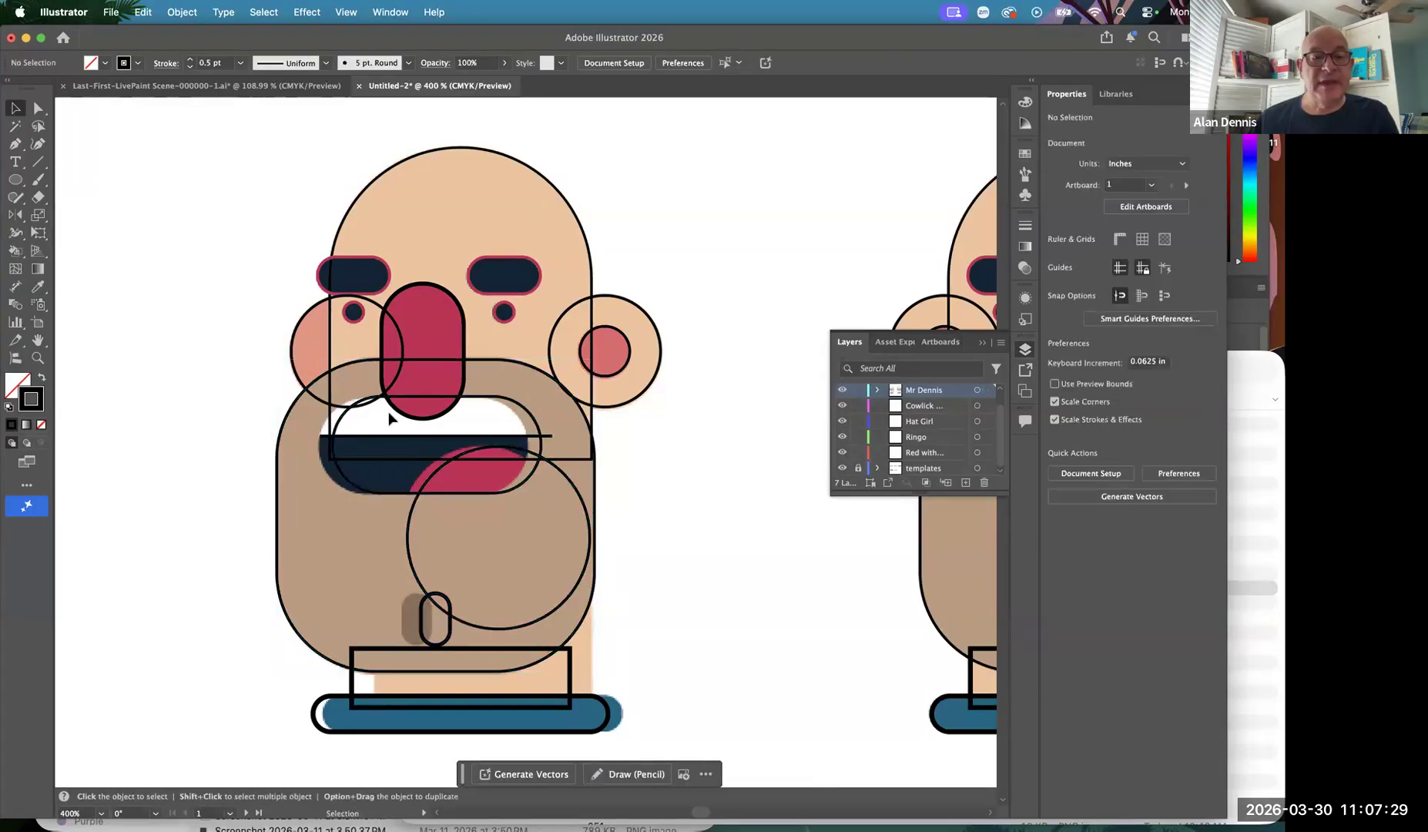
Shift the mouth, mouth line and tongue circle together onto the turned mouth, and place the chin patch outline over its mark
click(408, 527)
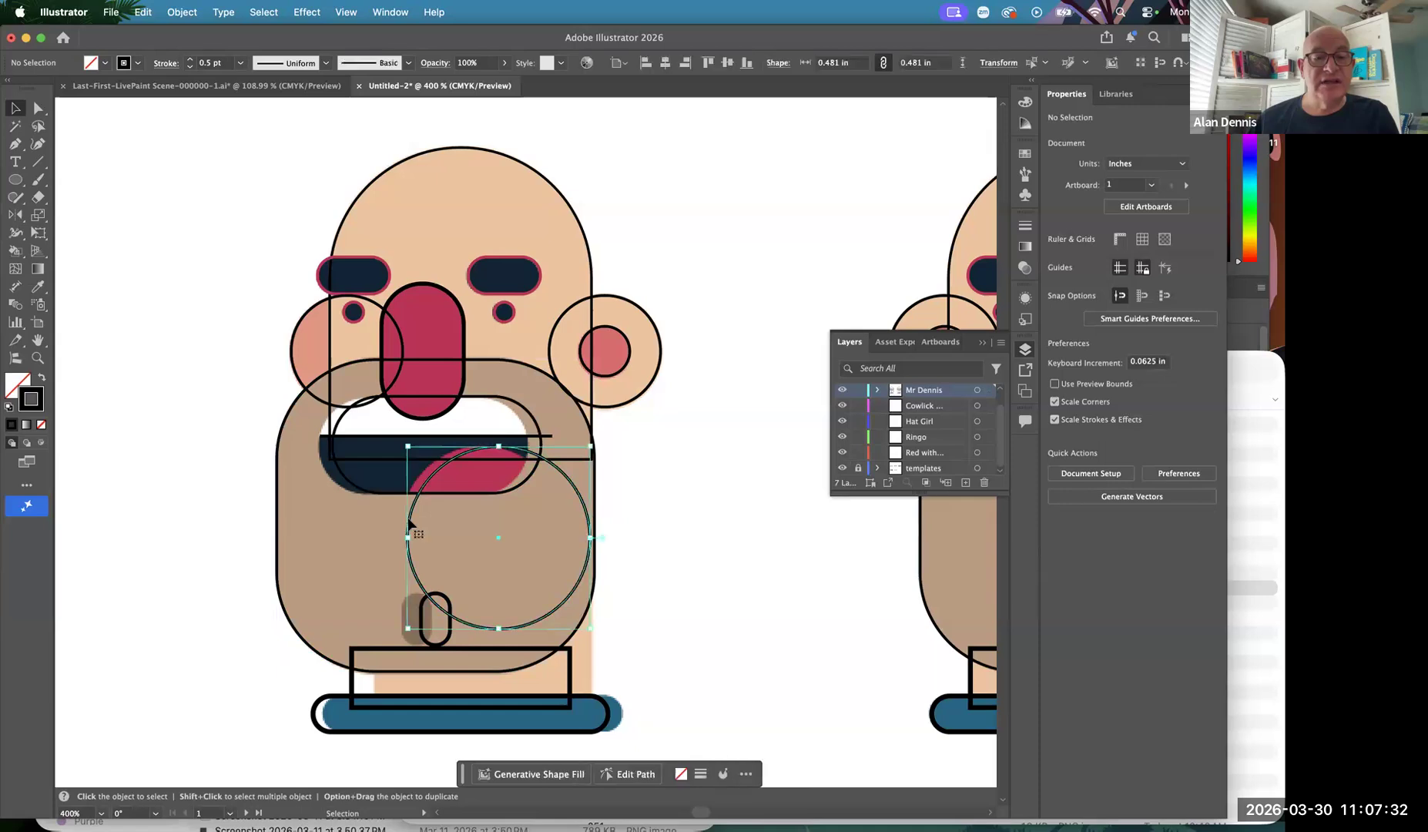
shift+click(371, 492)
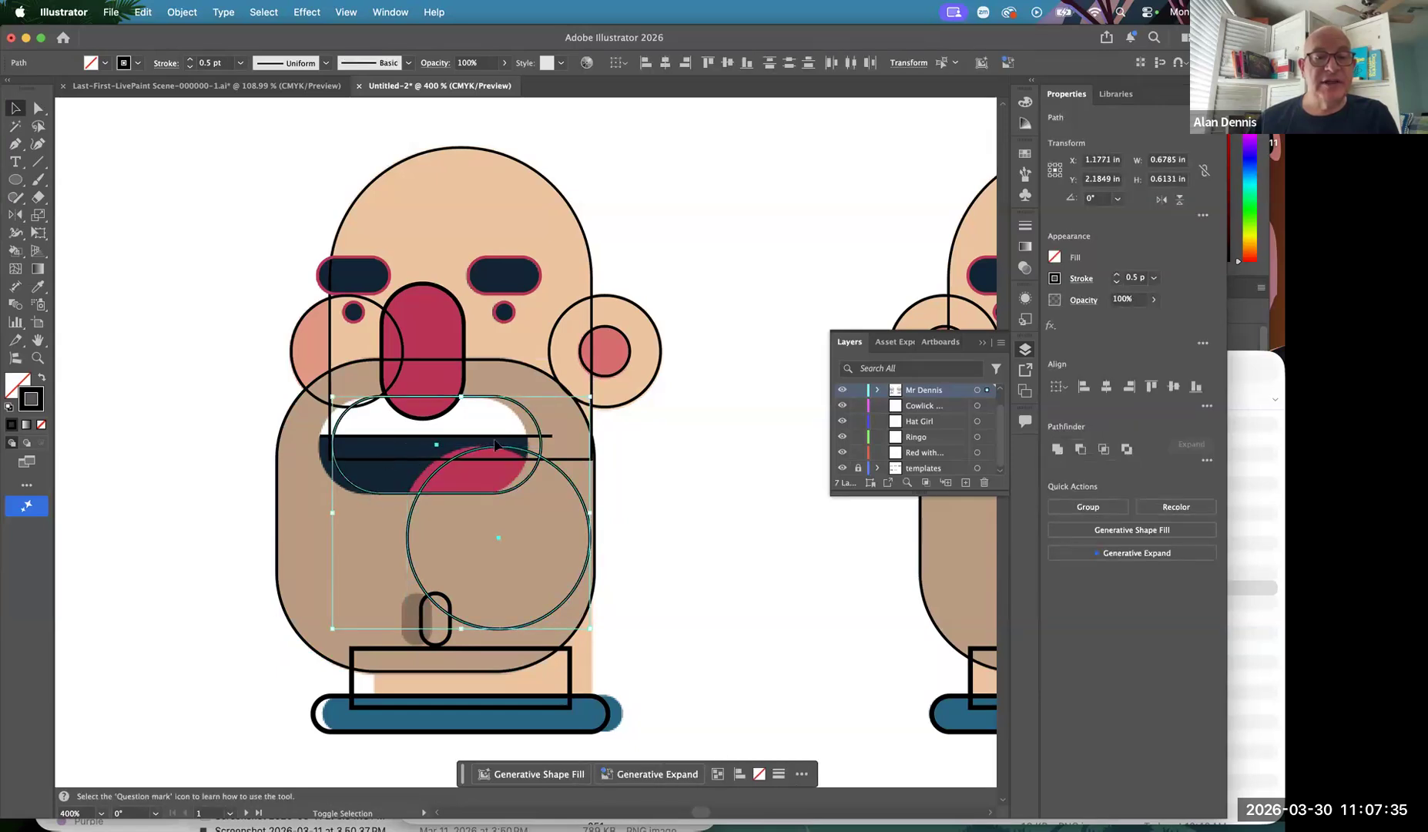
shift+click(549, 438)
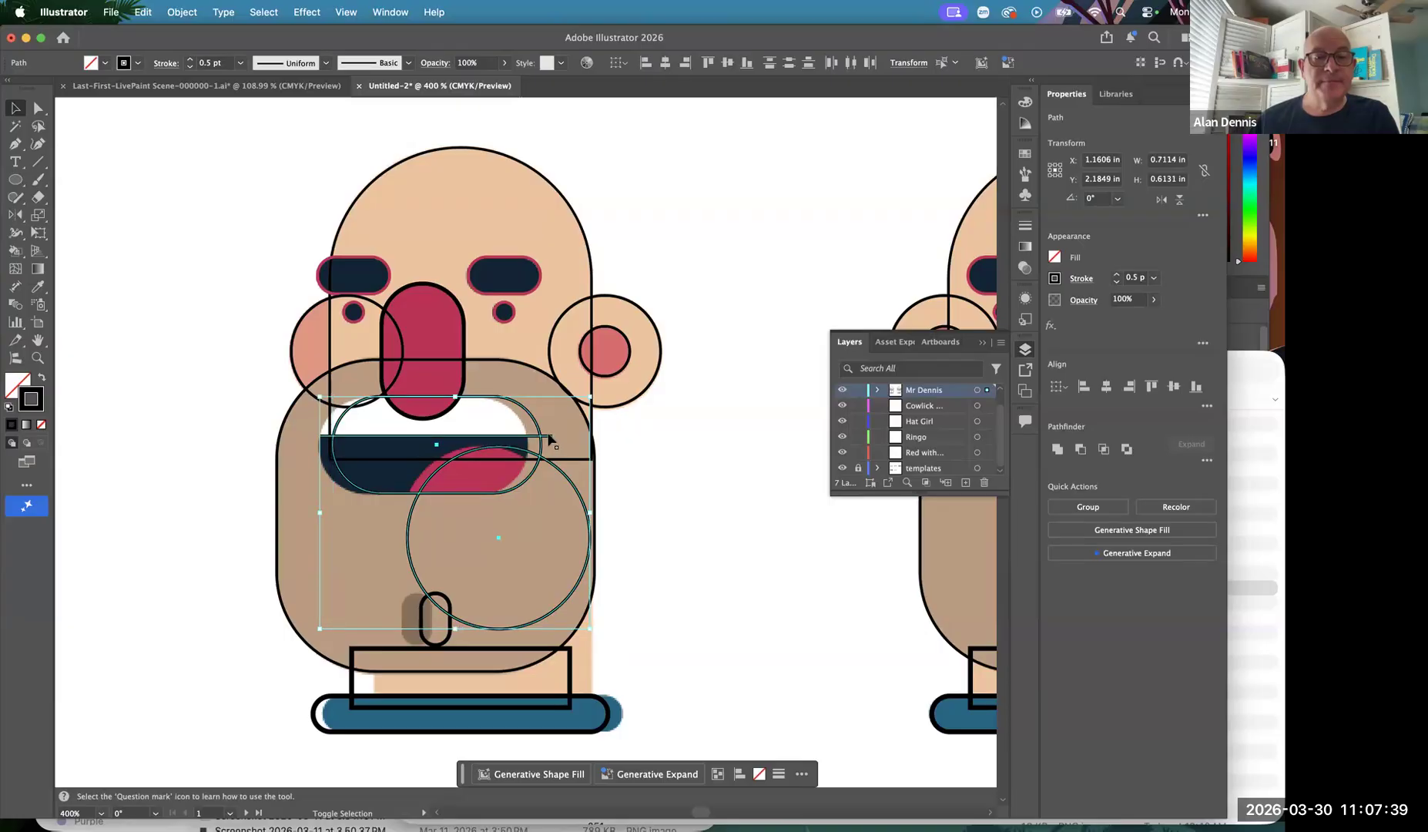
drag(545, 435, 537, 432)
click(744, 530)
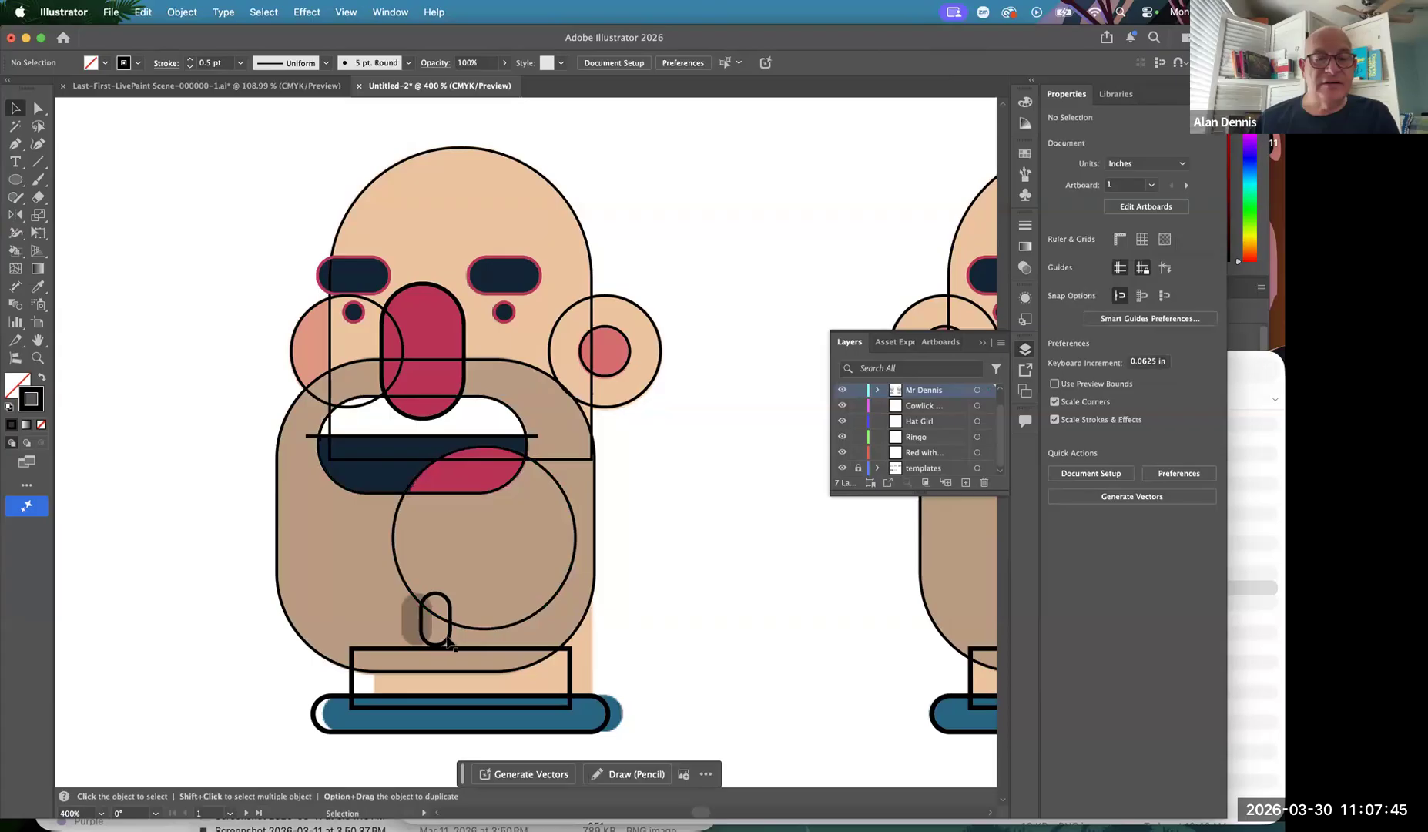
drag(449, 643, 428, 641)
click(679, 627)
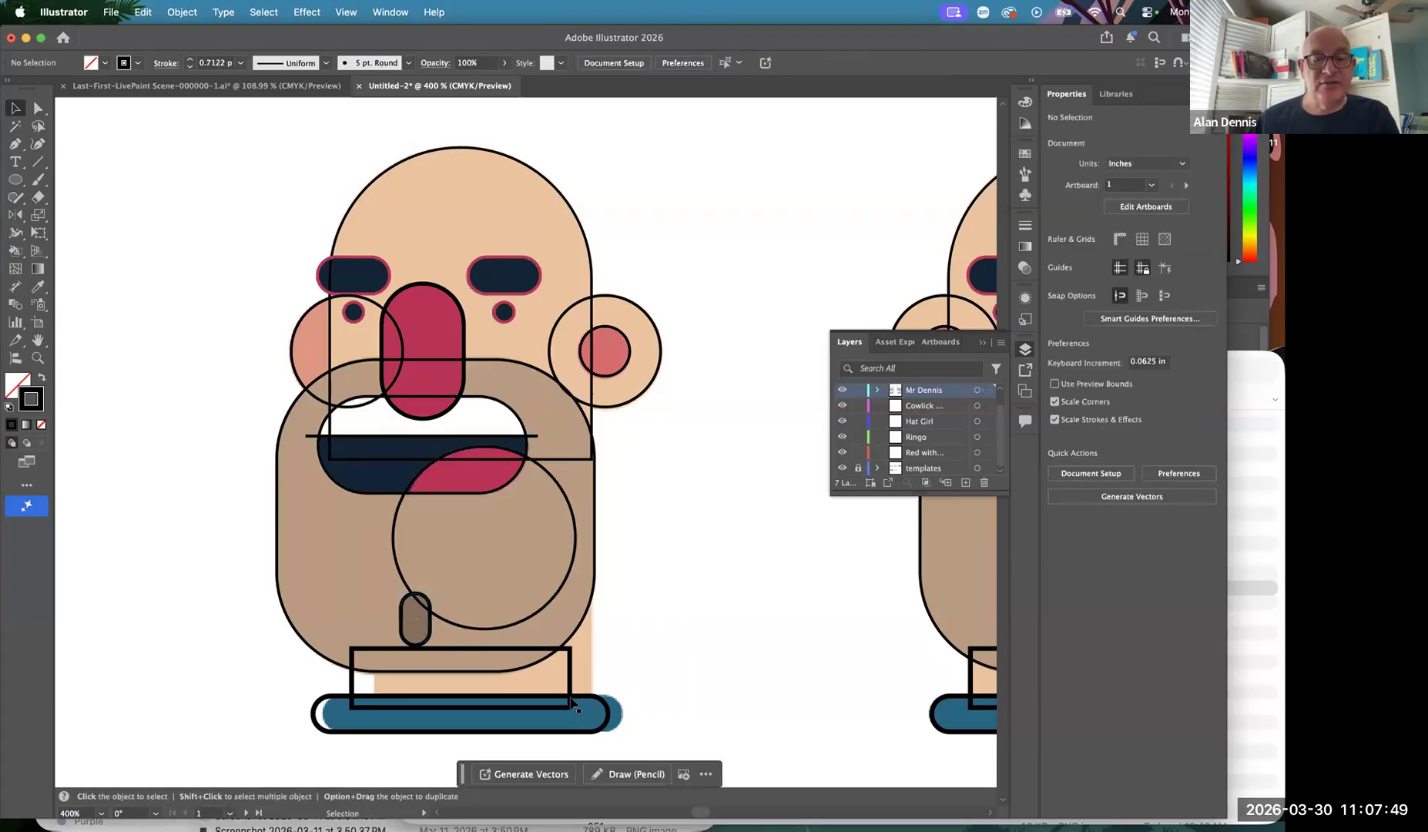
Align the neck rectangle with the turned neck, stretch it upward to about 0.45 in tall, and shift the collar outline onto the collar
drag(571, 676, 593, 678)
drag(483, 647, 483, 537)
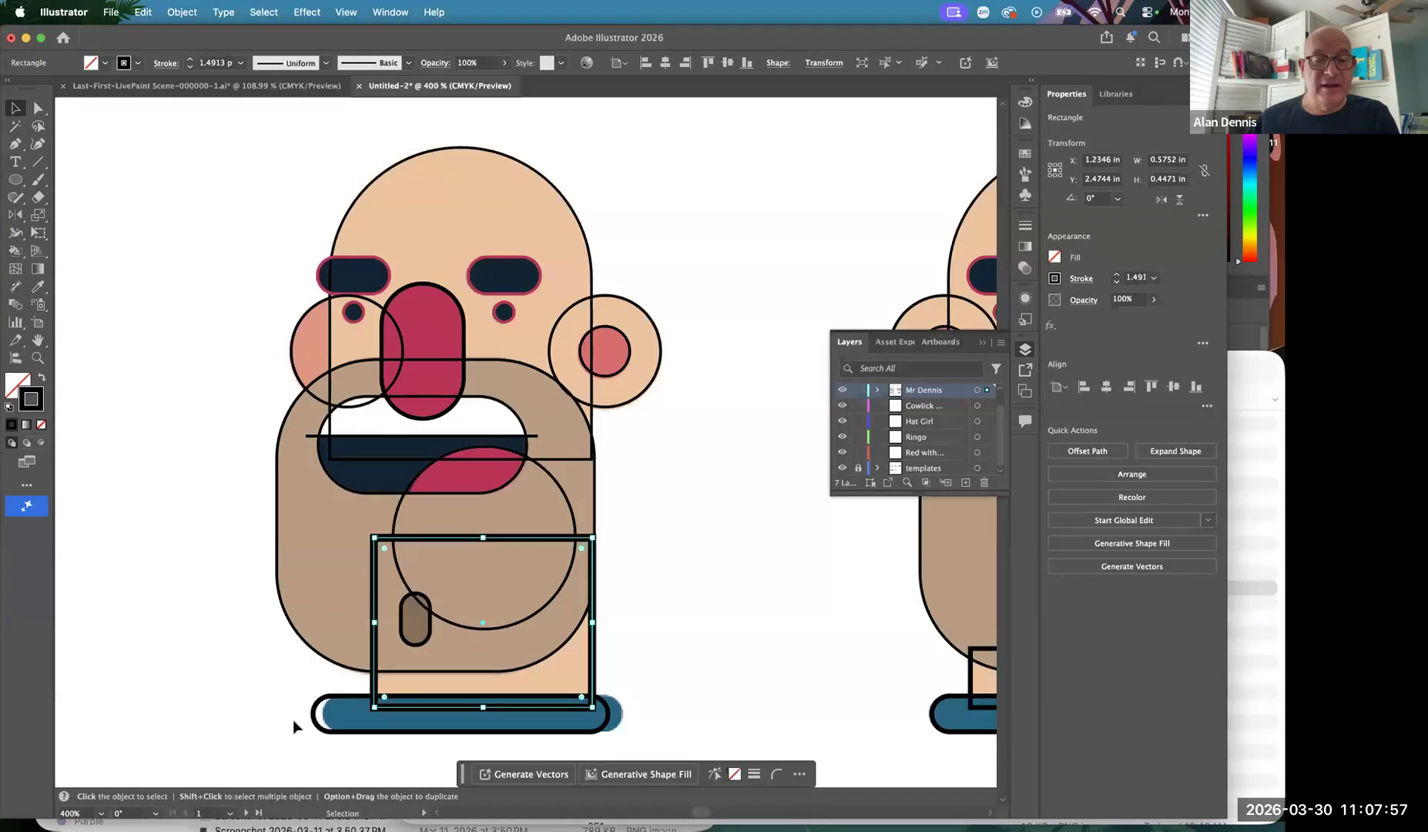
drag(317, 713, 325, 713)
click(735, 638)
Select the outlines of both characters and set their stroke colour to the green swatch
key(z)
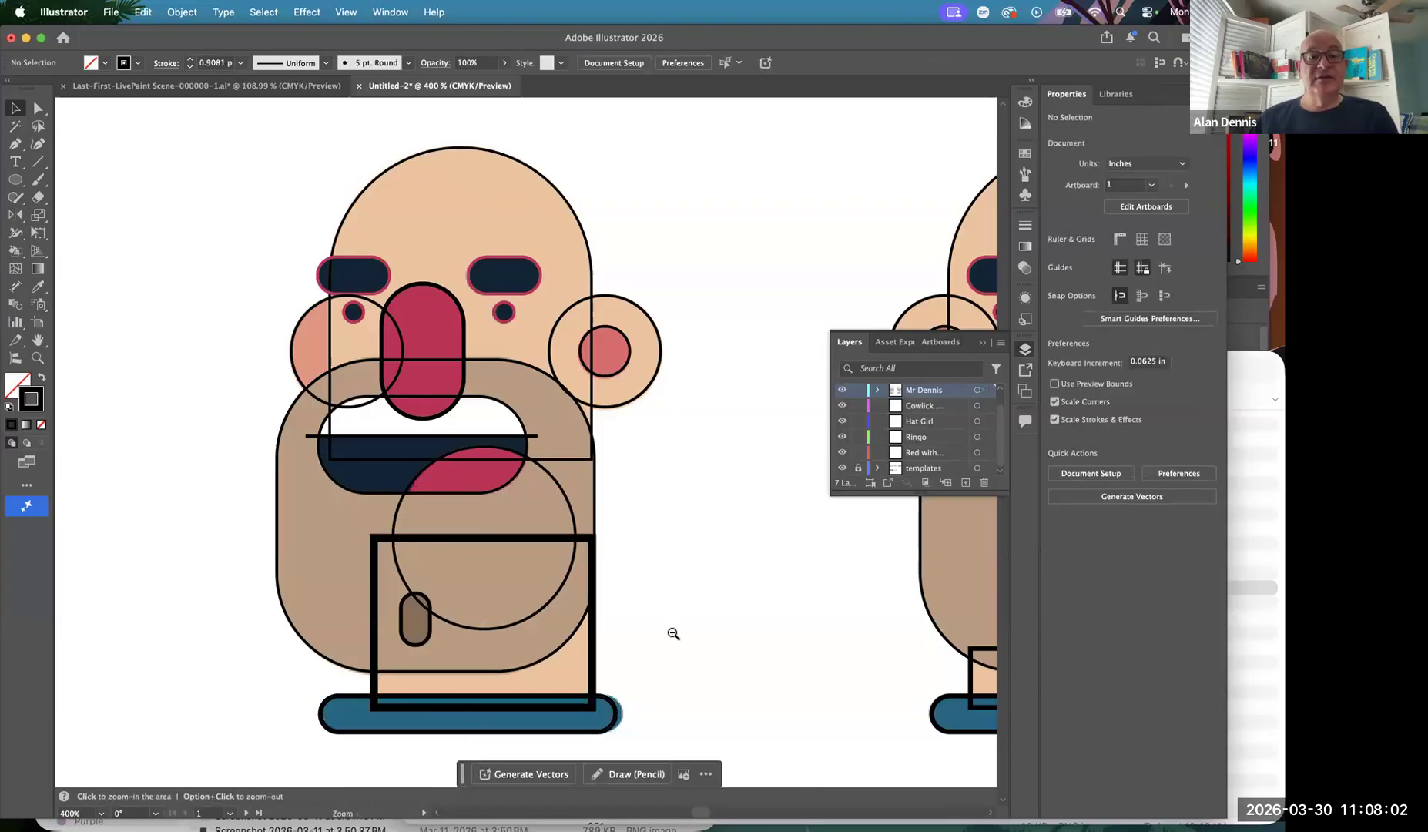
alt+click(676, 560)
drag(593, 470, 550, 528)
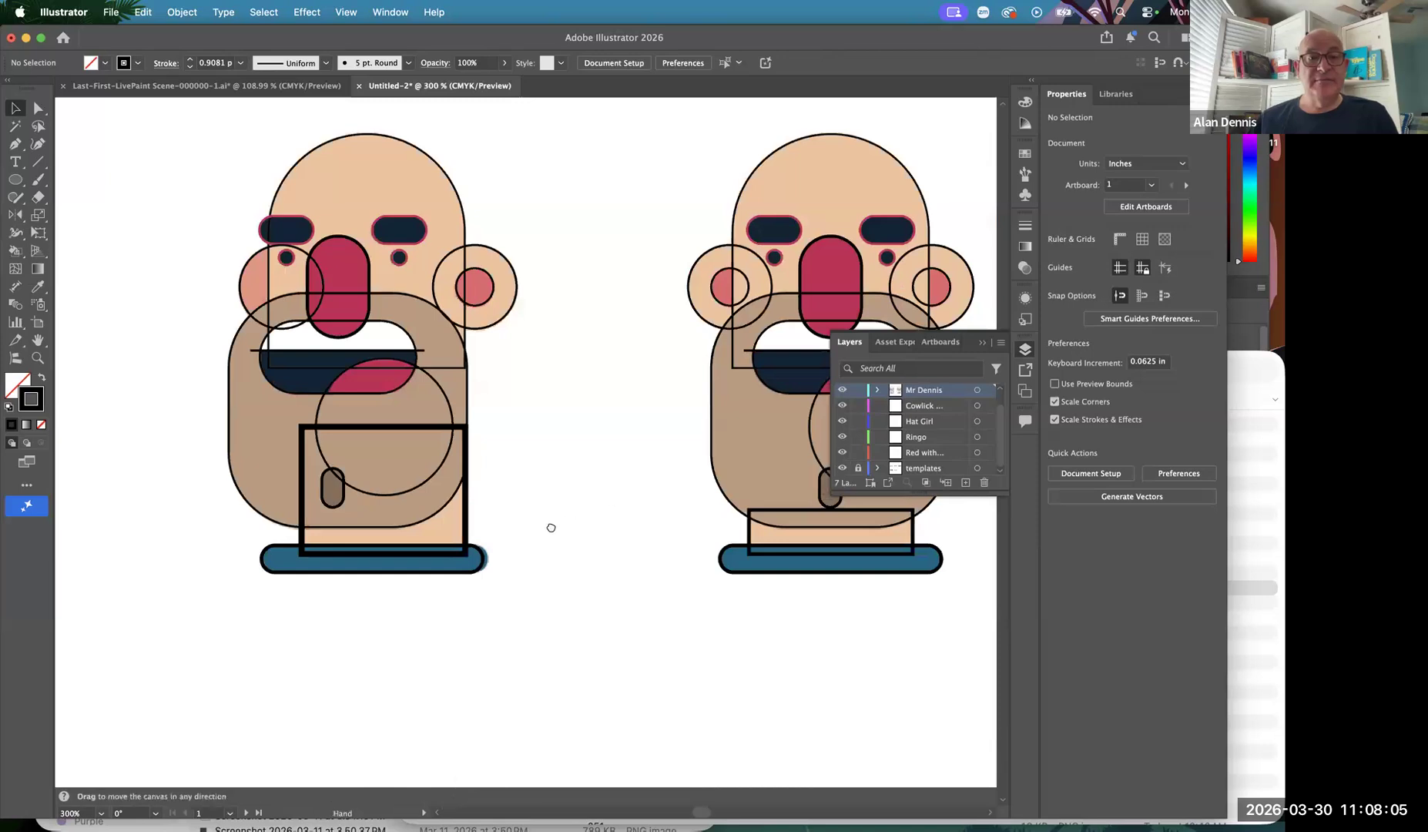
drag(147, 183, 867, 637)
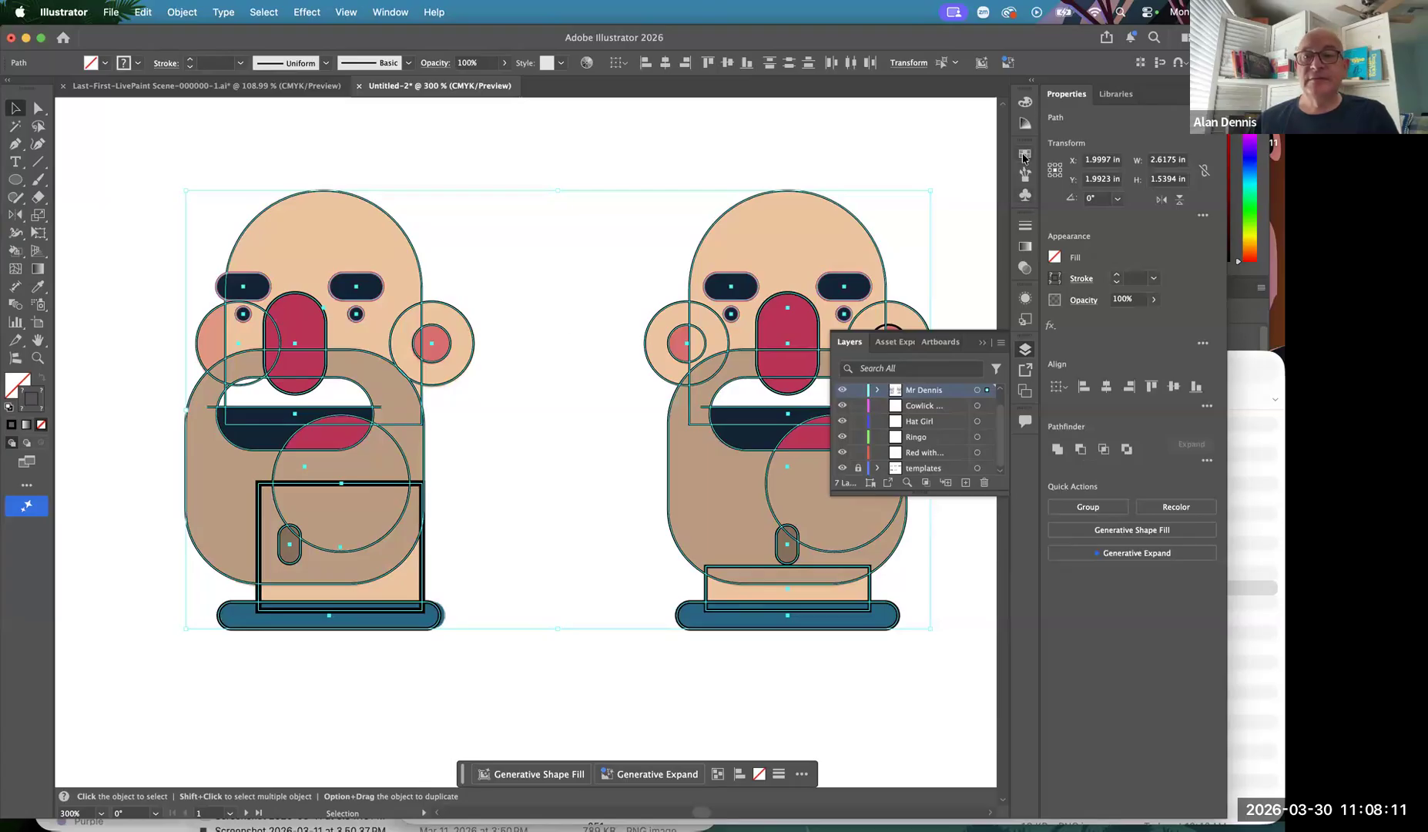
click(1023, 156)
click(972, 249)
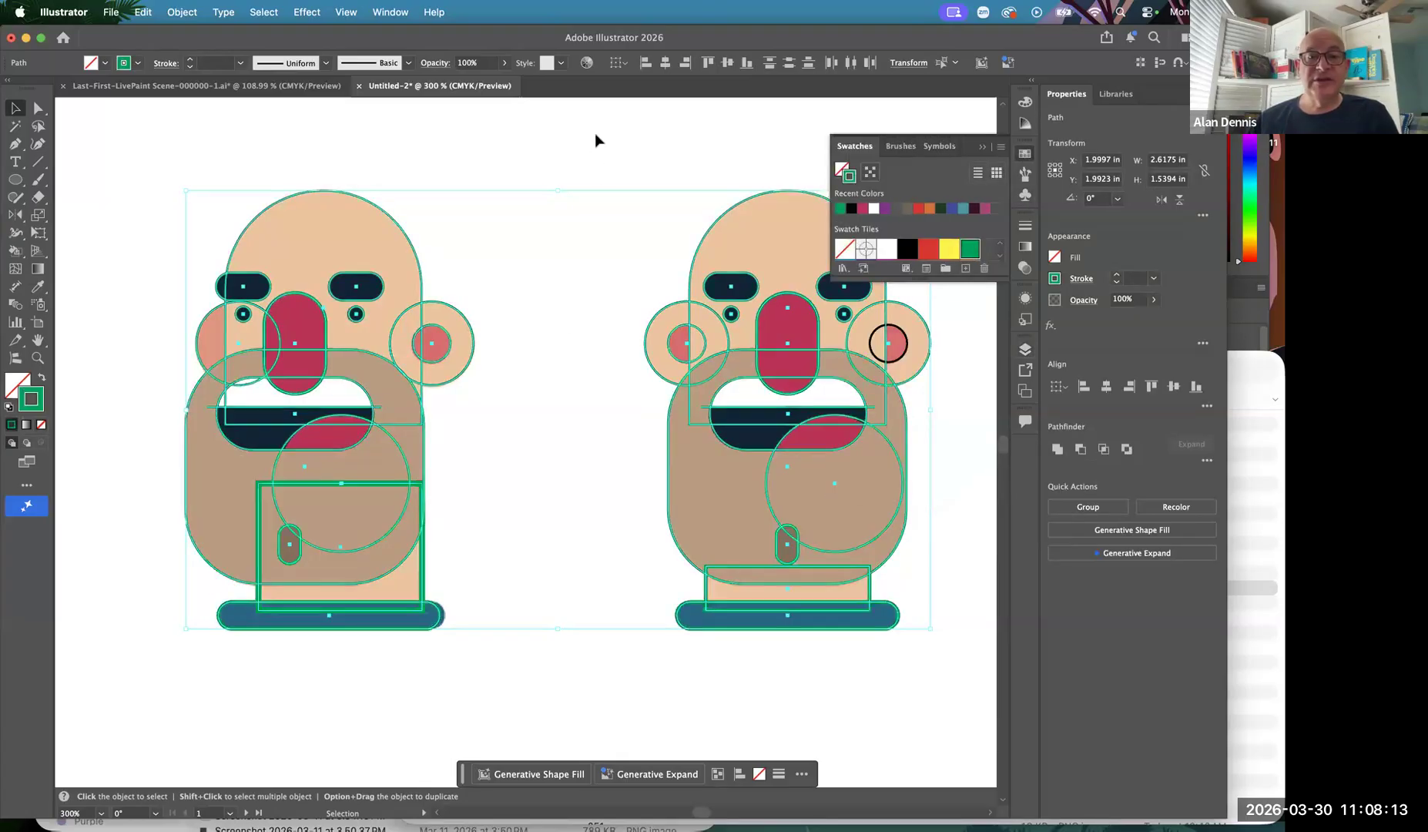
click(463, 291)
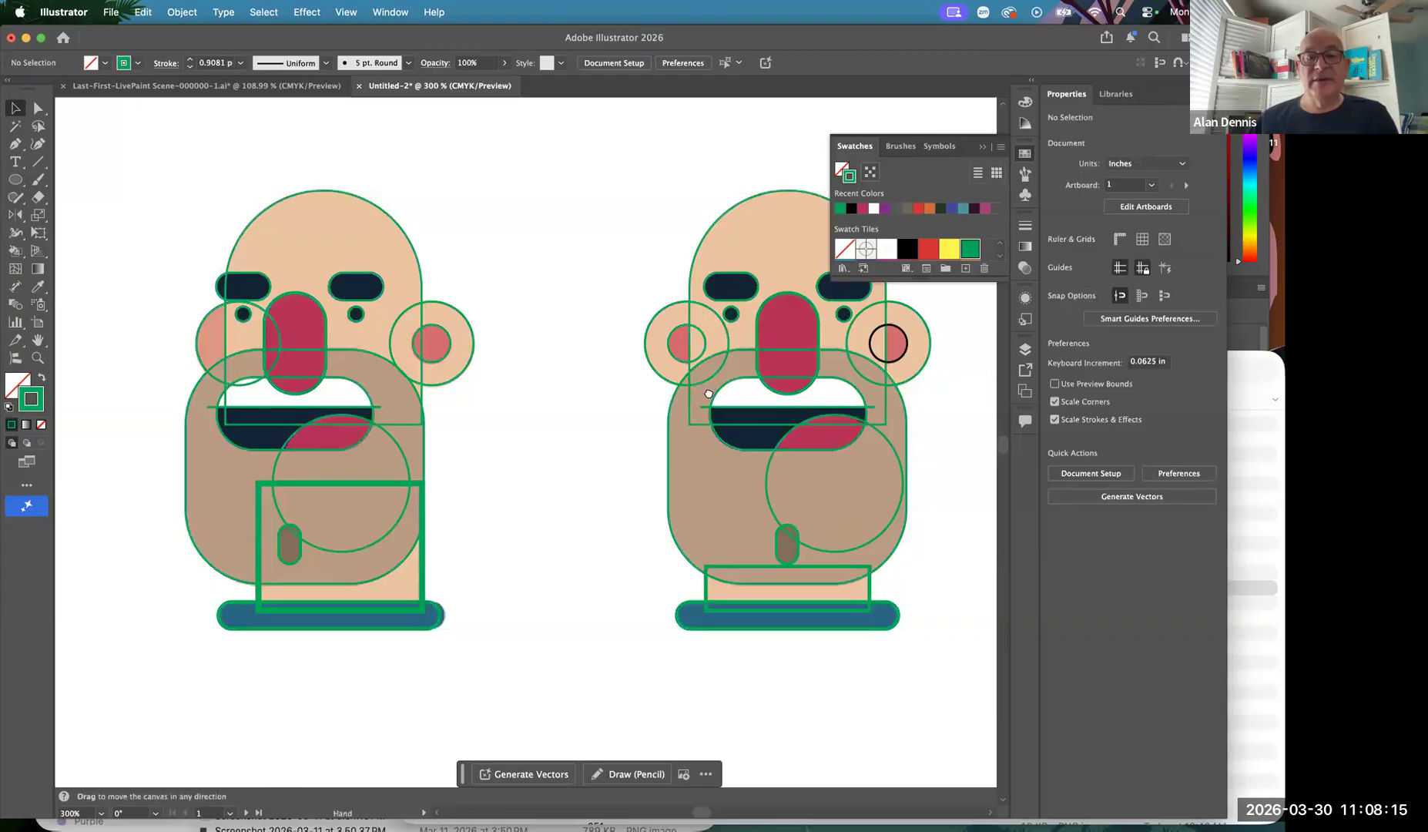
Try filling the front-facing character's head outline with the skin tone sampled by the Eyedropper from the underlying face
scroll(637, 412, right, 5)
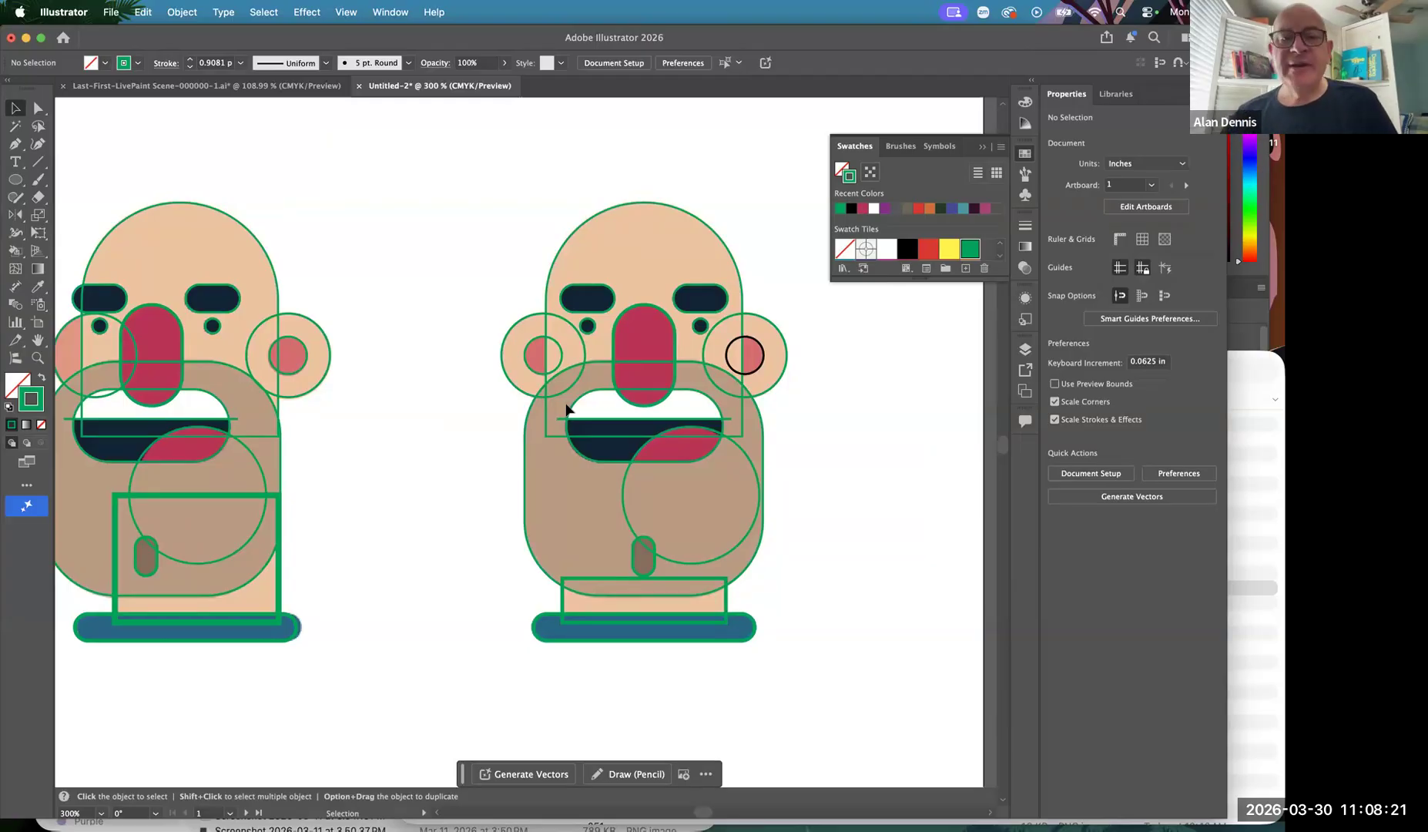
click(651, 211)
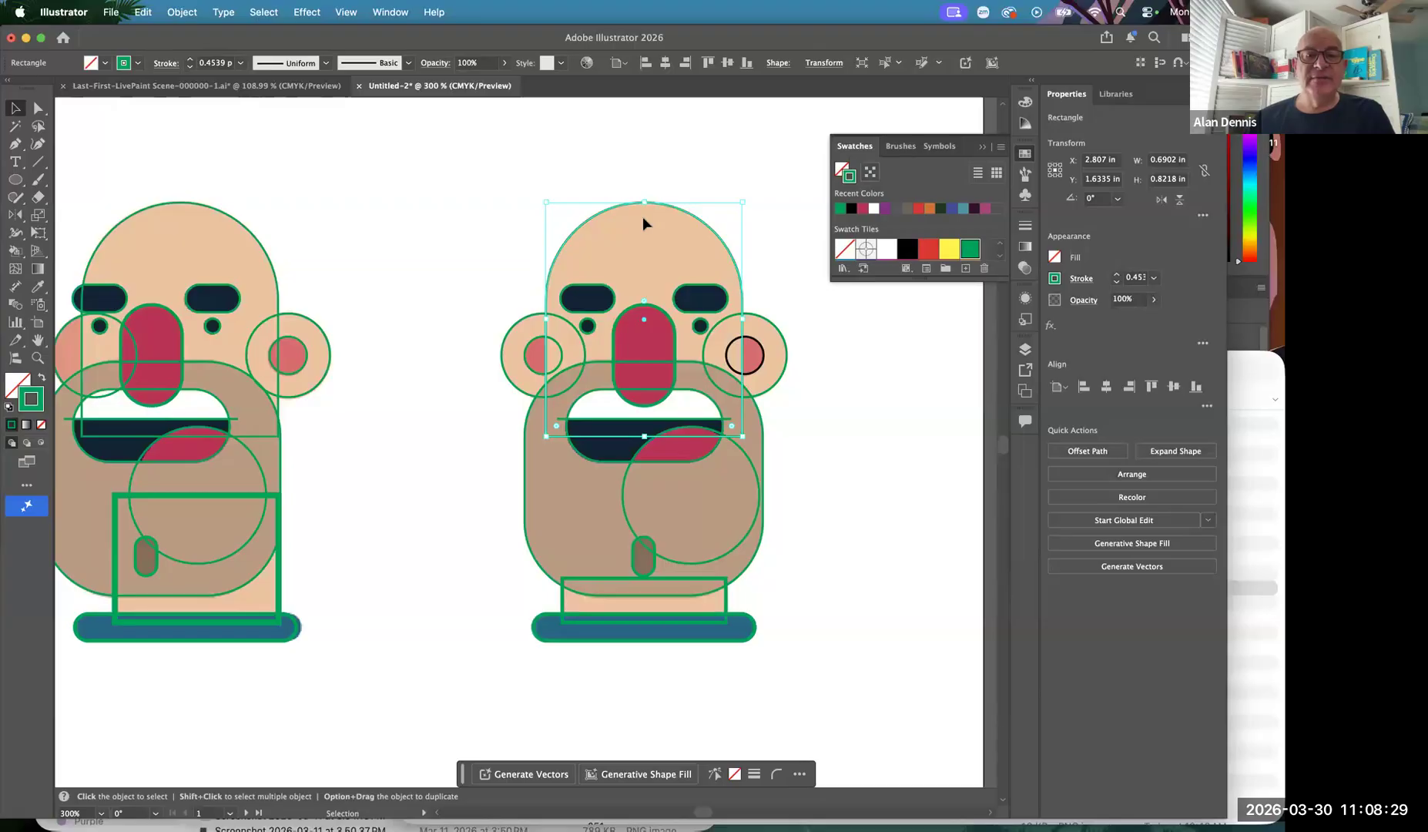
key(i)
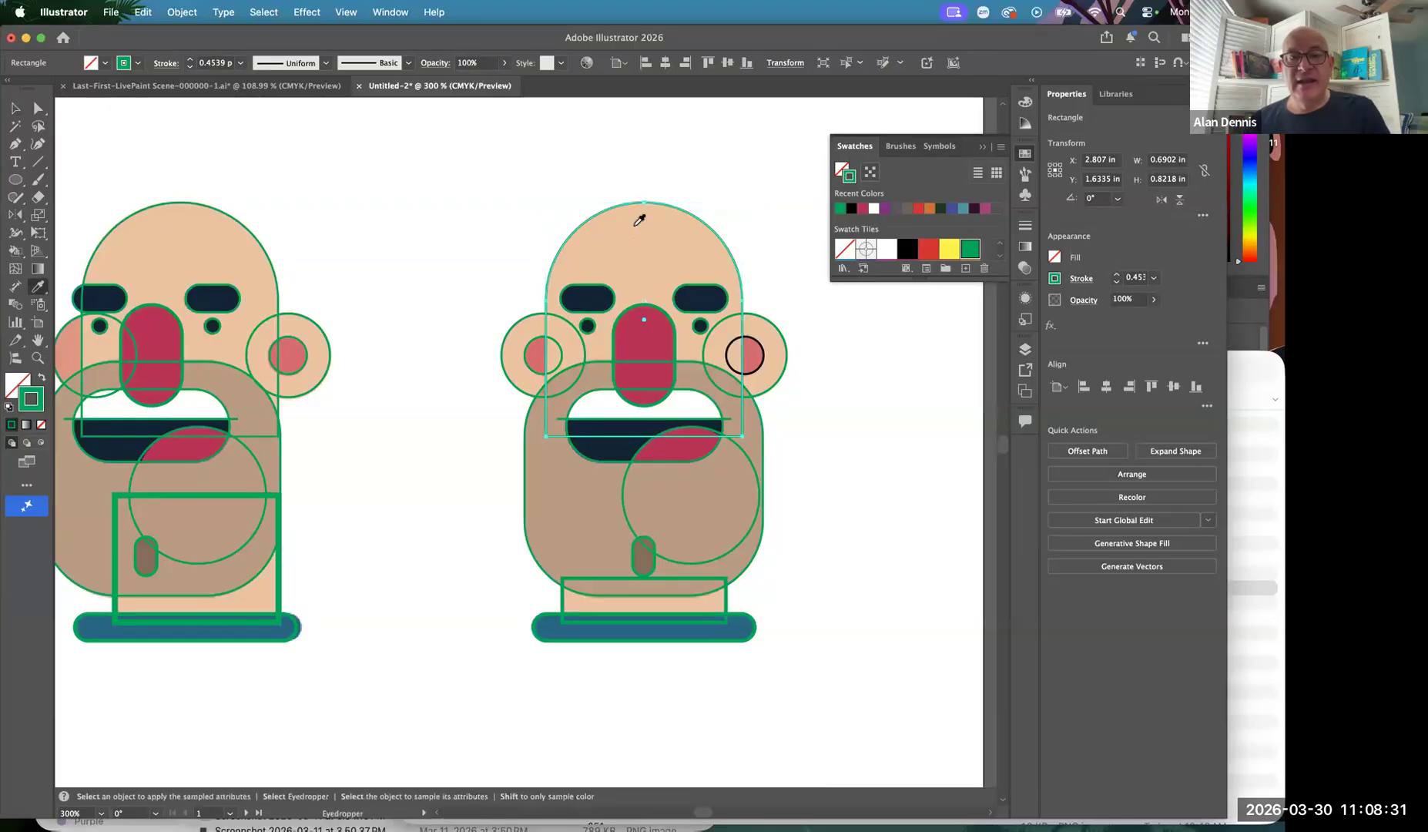
click(643, 231)
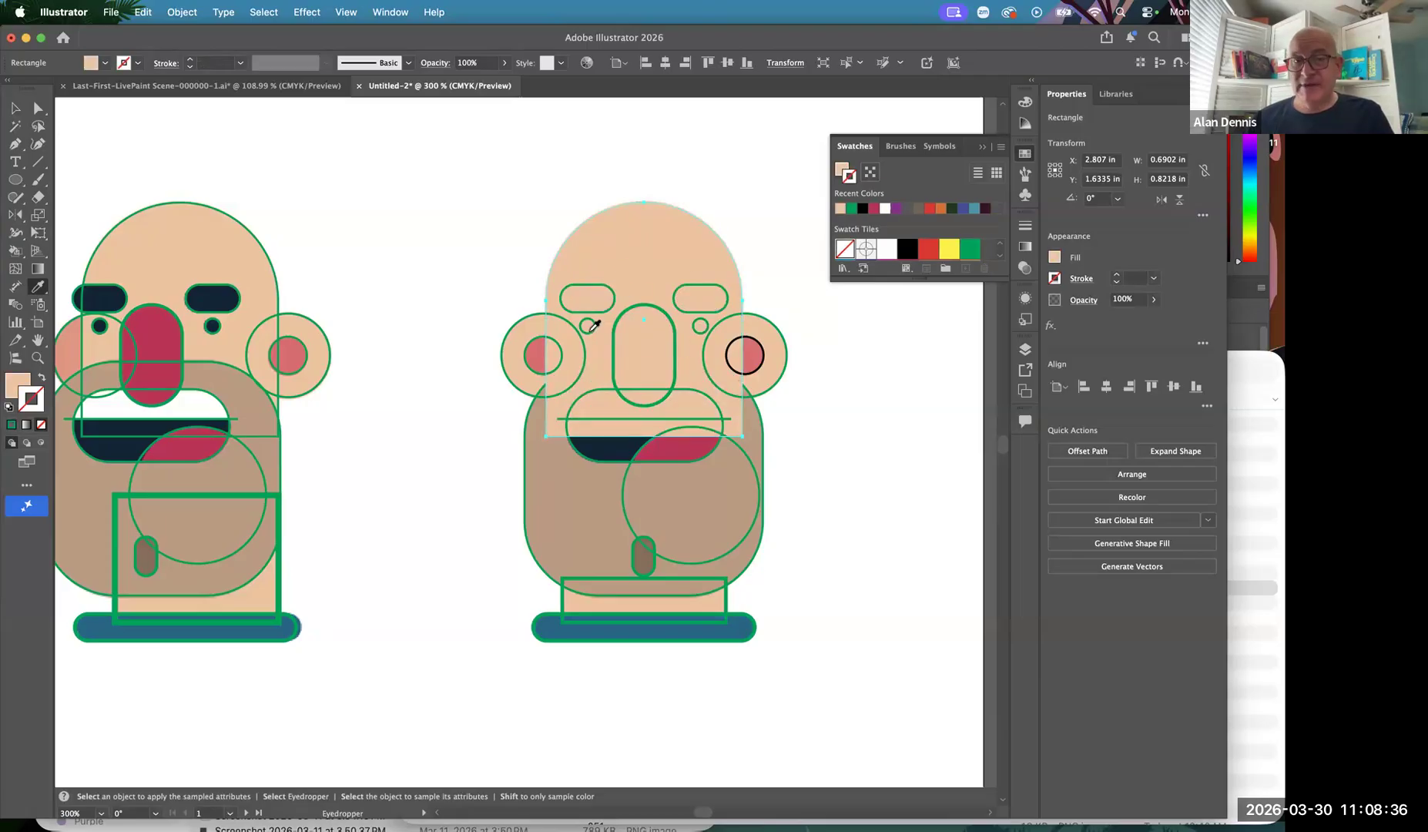
click(676, 343)
super+click(755, 194)
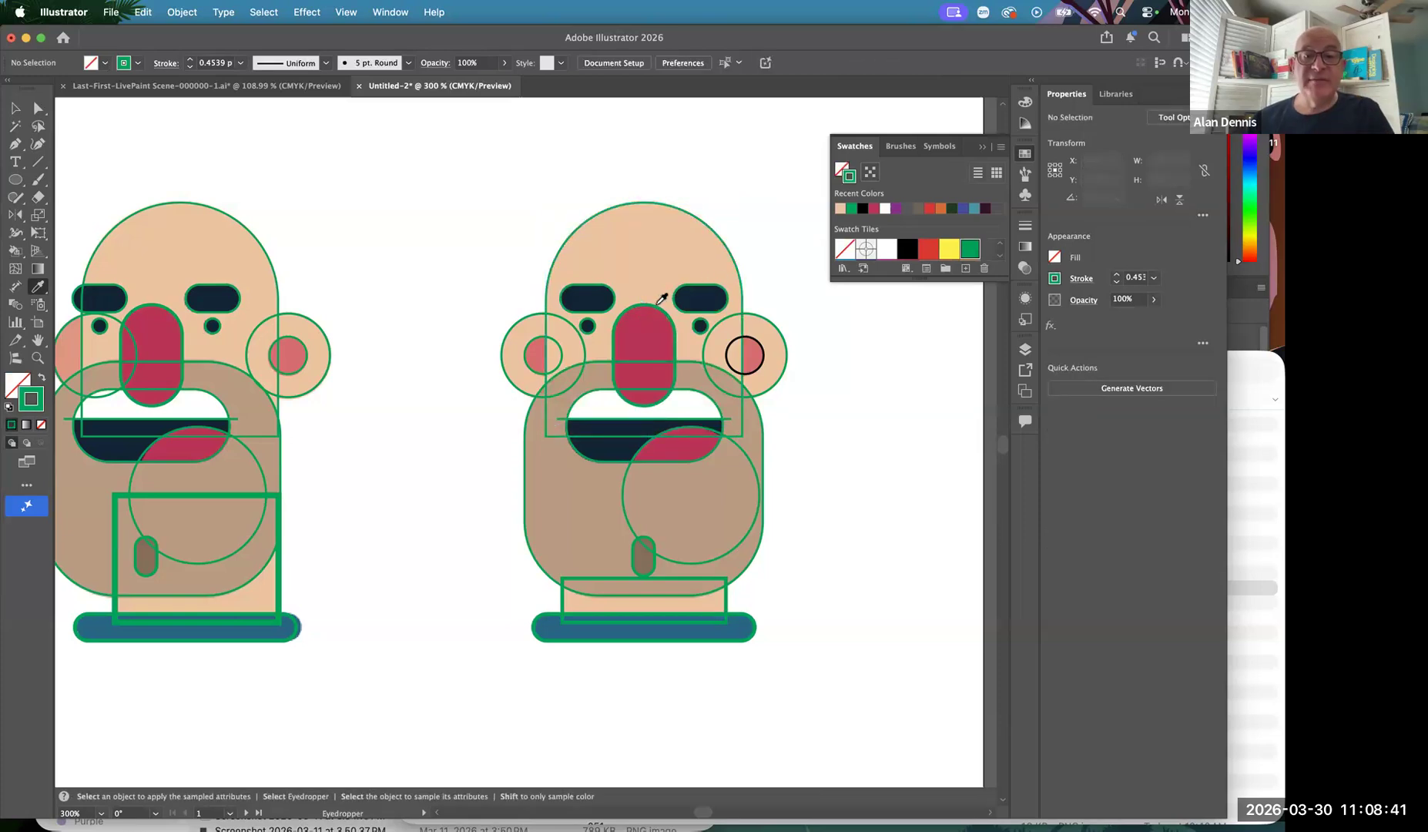
Fill the front-facing character's nose outline with the crimson sampled by the Eyedropper from the underlying nose
key(super)
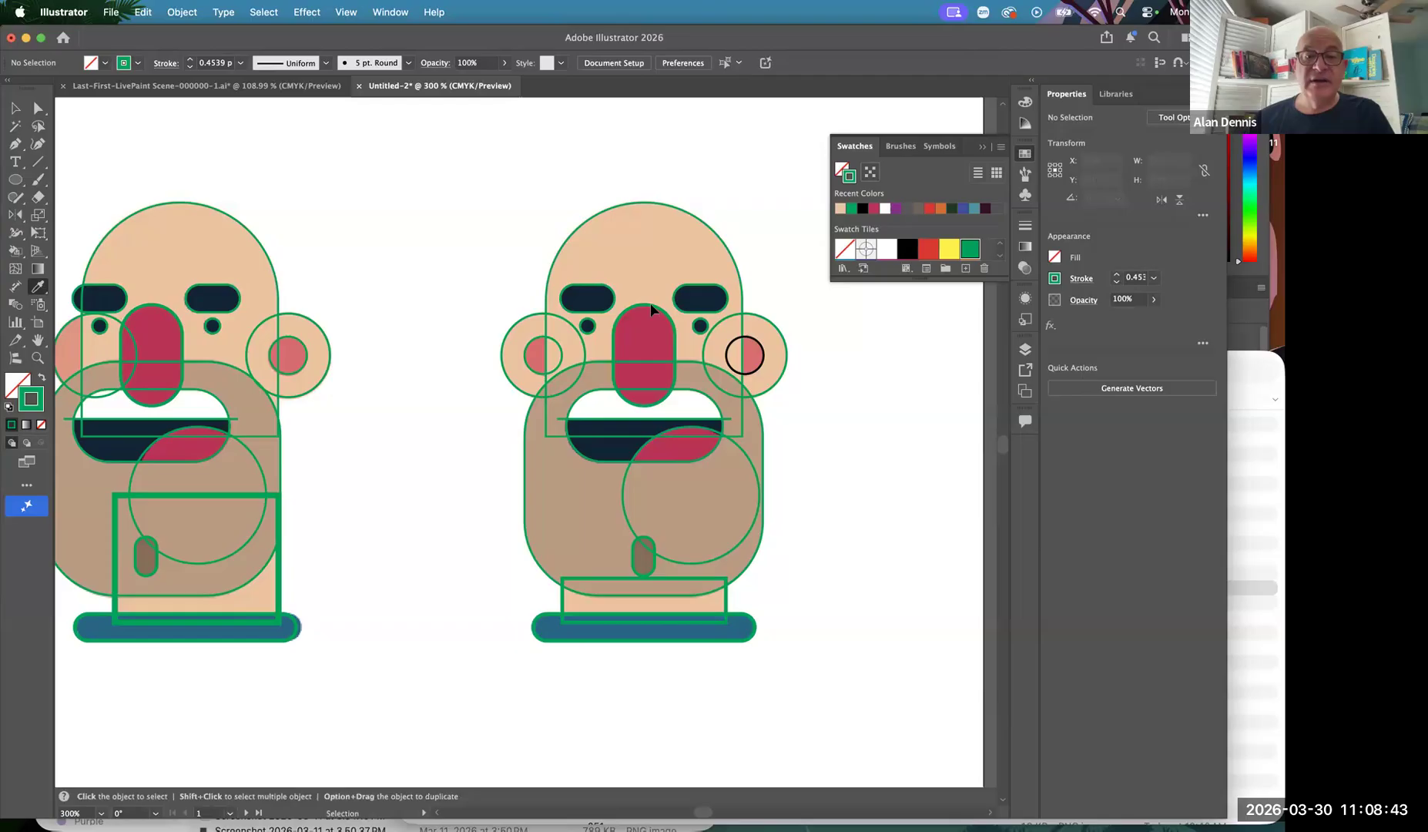
super+click(651, 307)
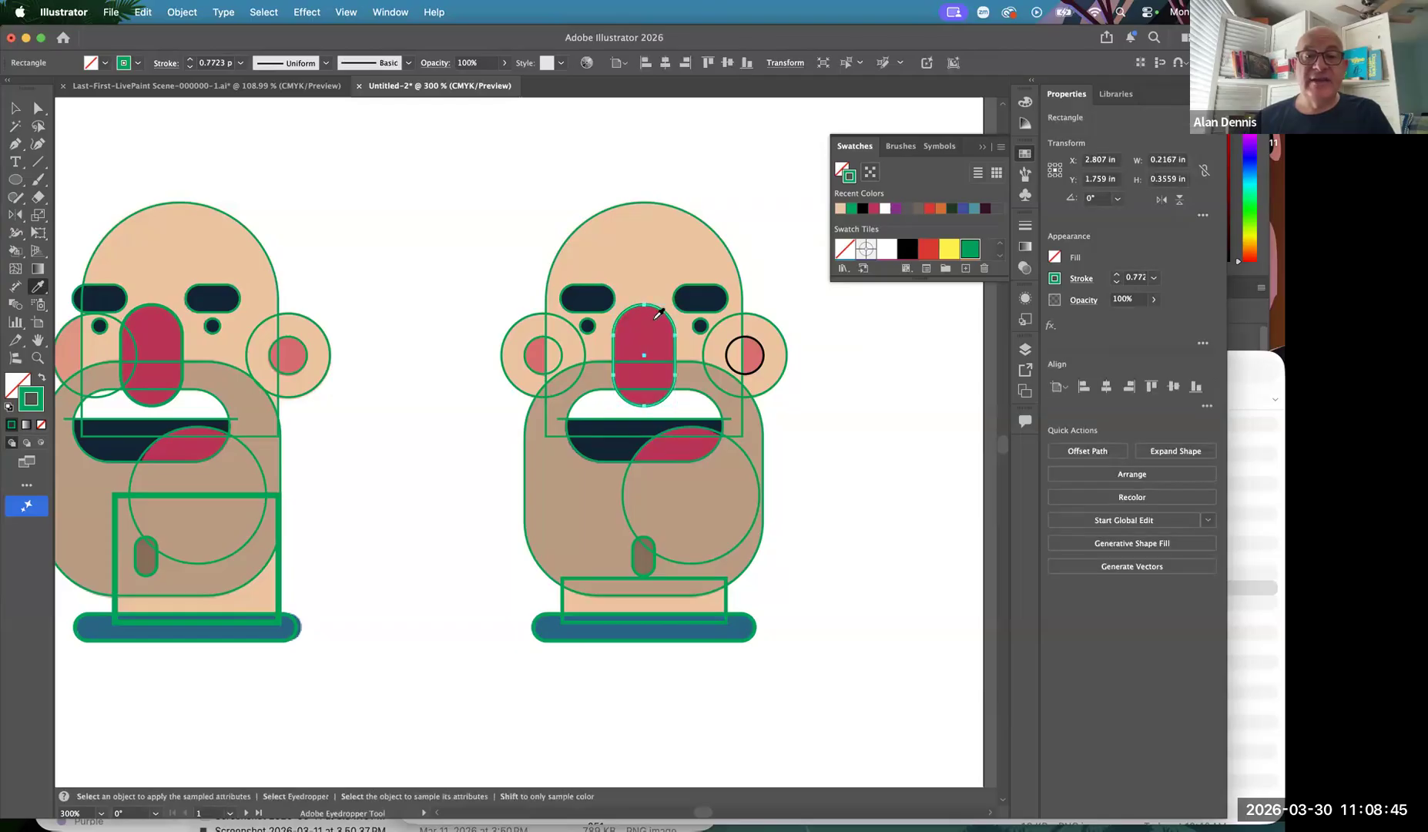
click(659, 313)
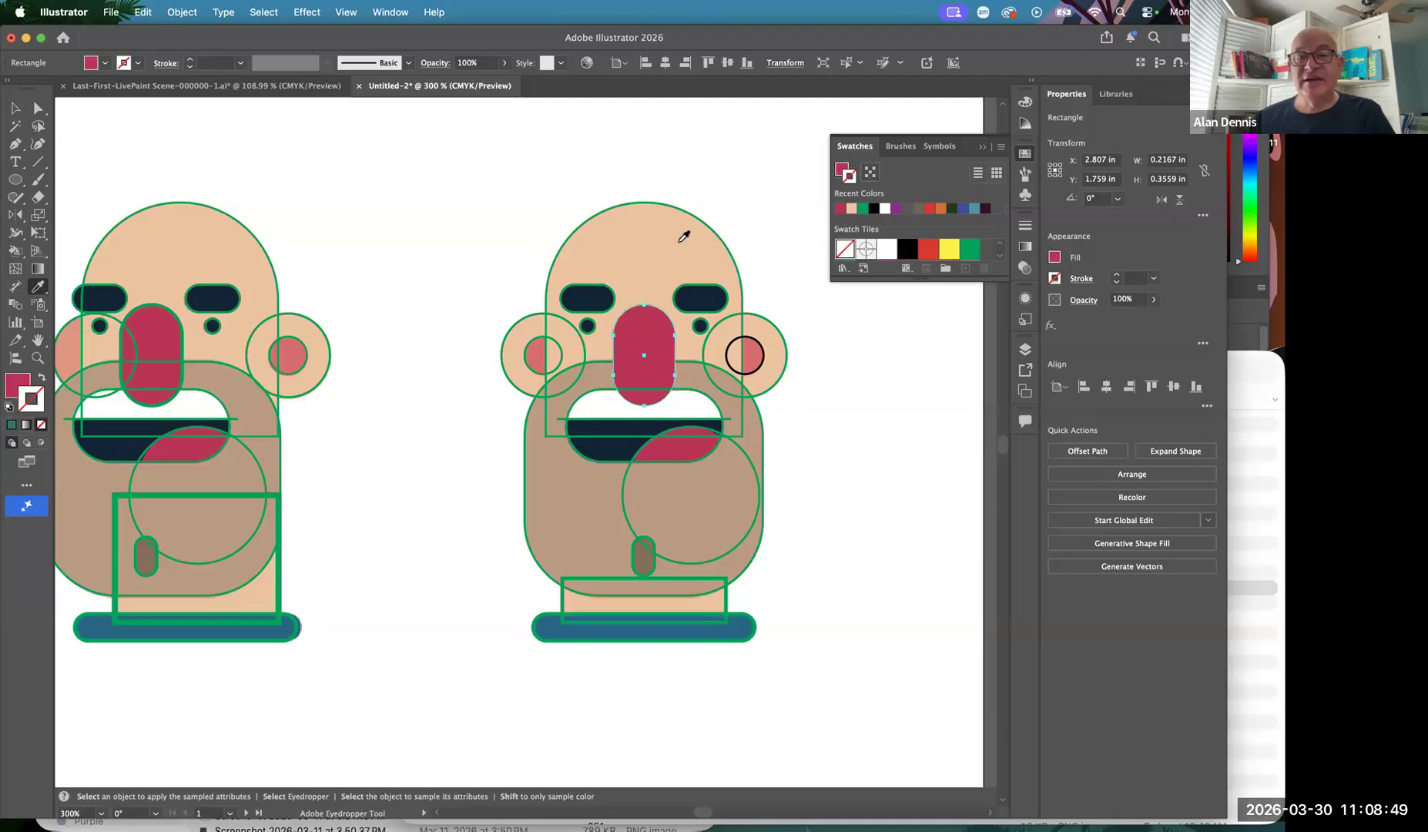
Fill both eyebrows and both eyes of the front-facing character with the dark navy sampled from the mouth interior
key(v)
click(599, 287)
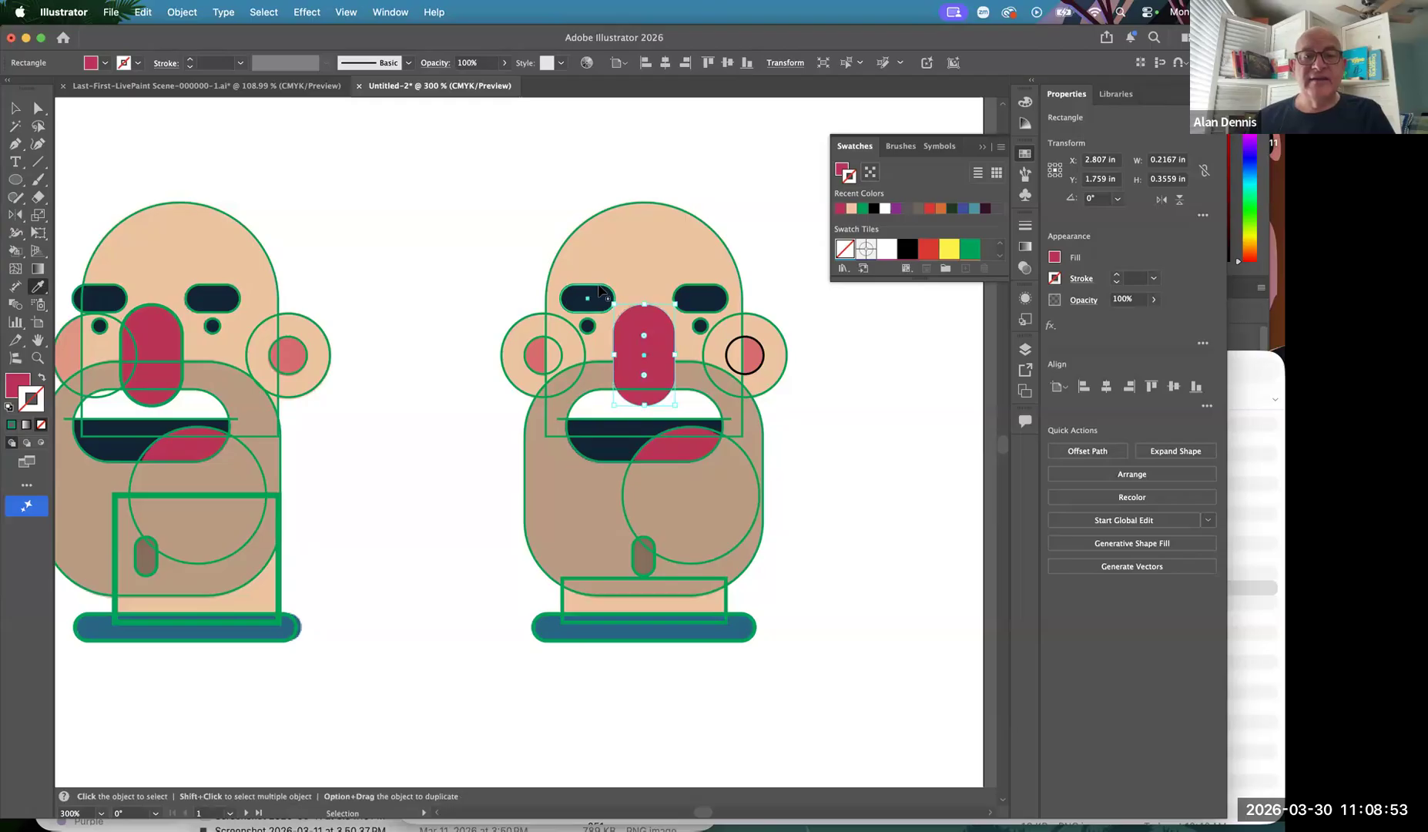
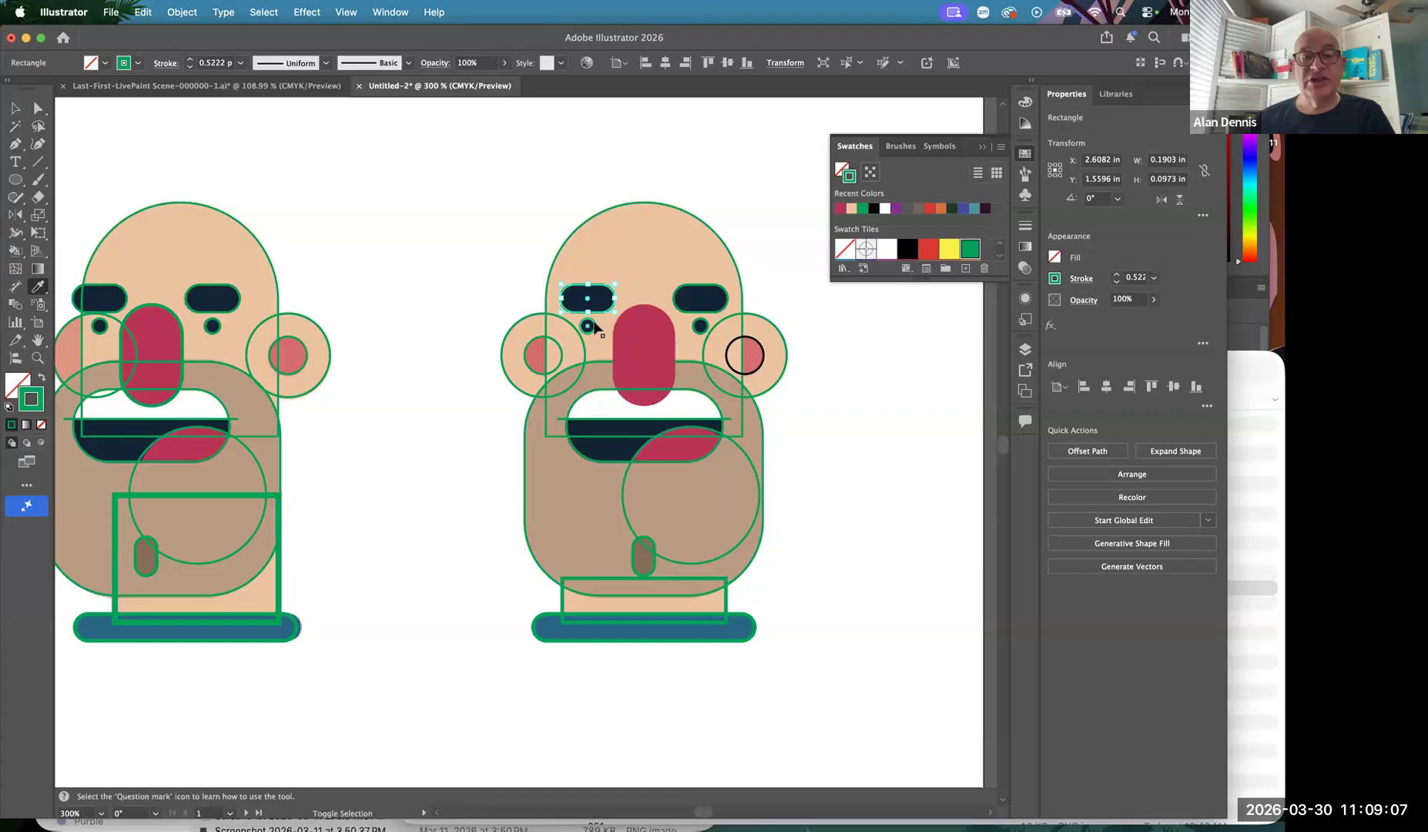
shift+click(594, 324)
shift+click(702, 326)
shift+click(724, 300)
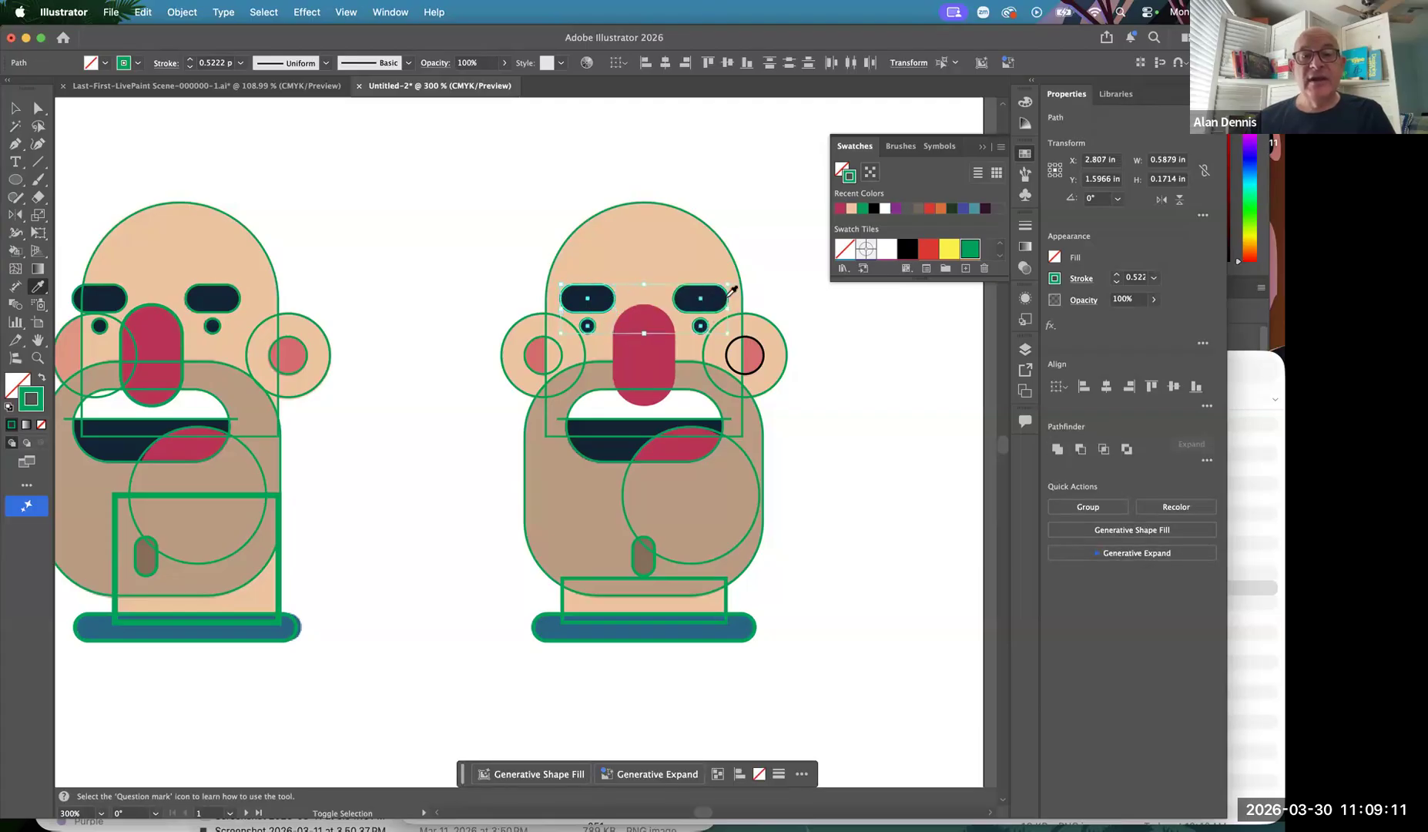
click(694, 293)
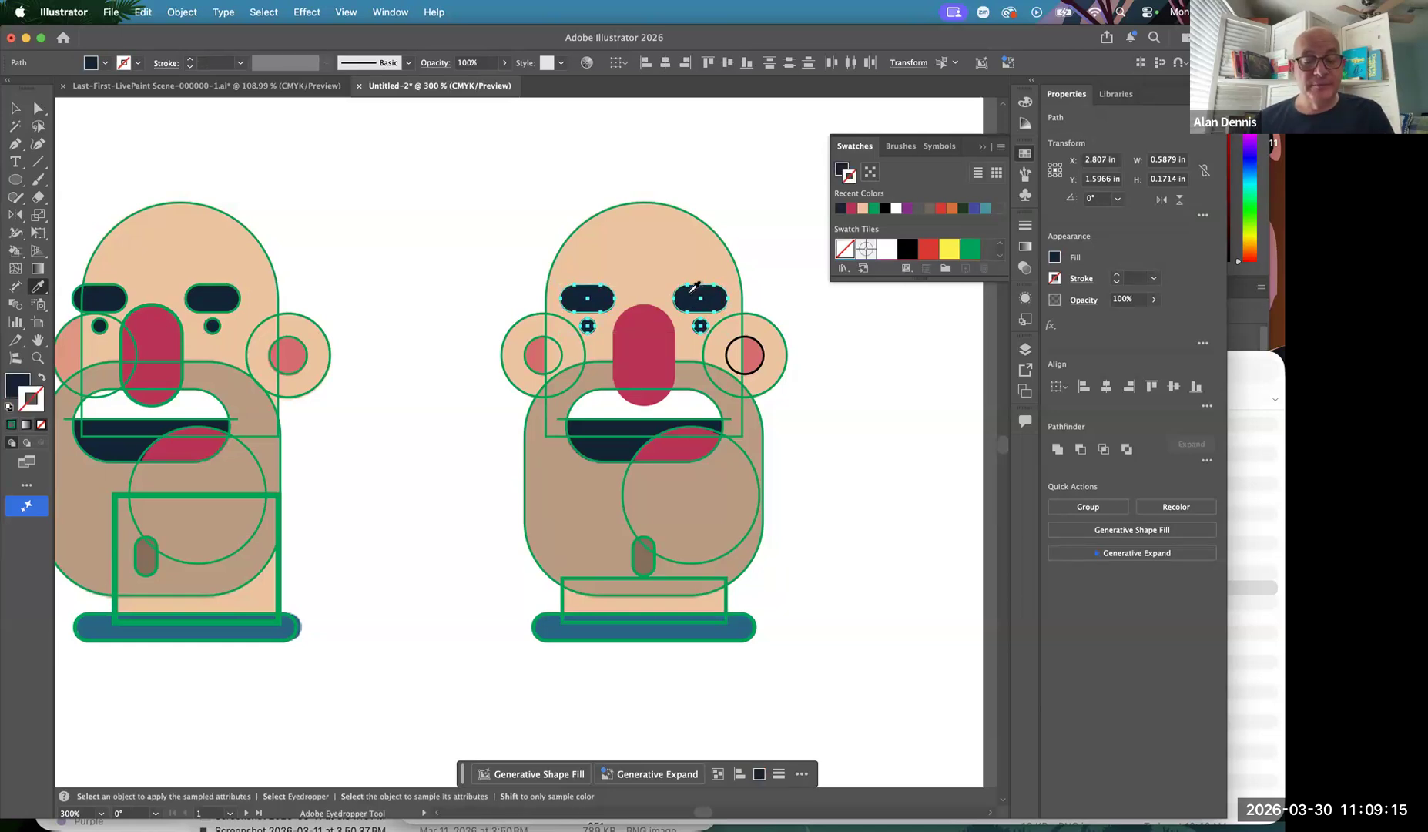
key(super+z)
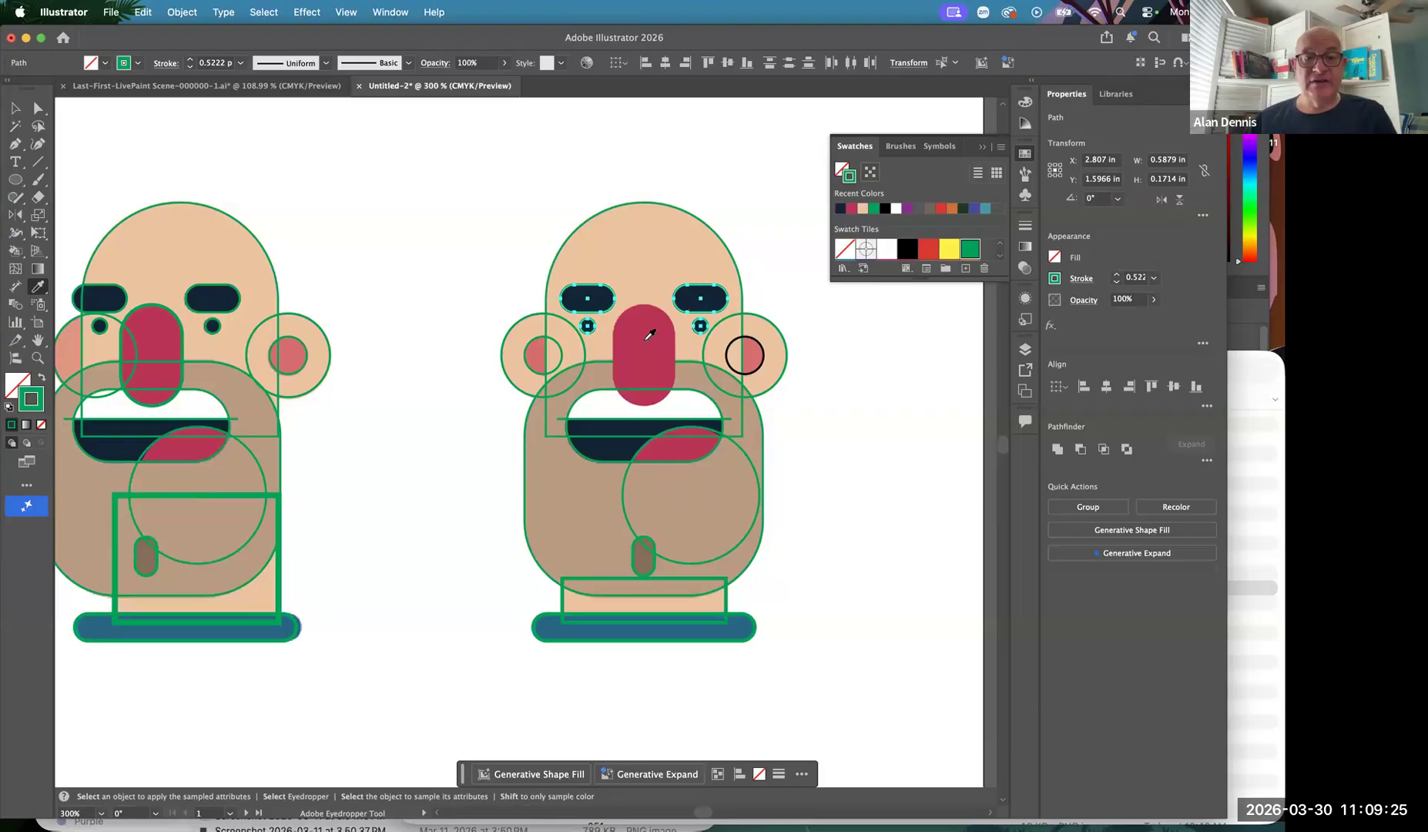
click(650, 334)
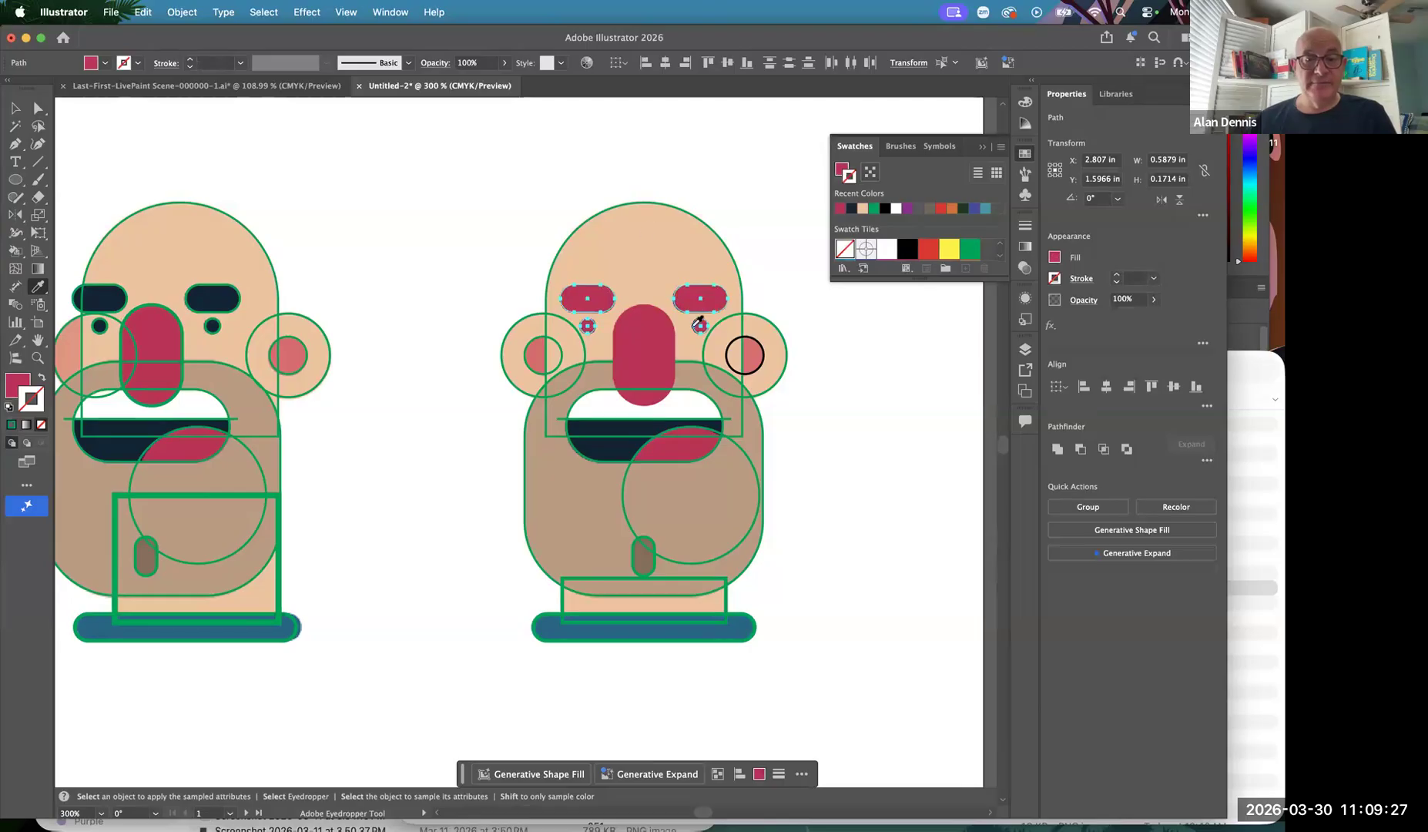
click(619, 449)
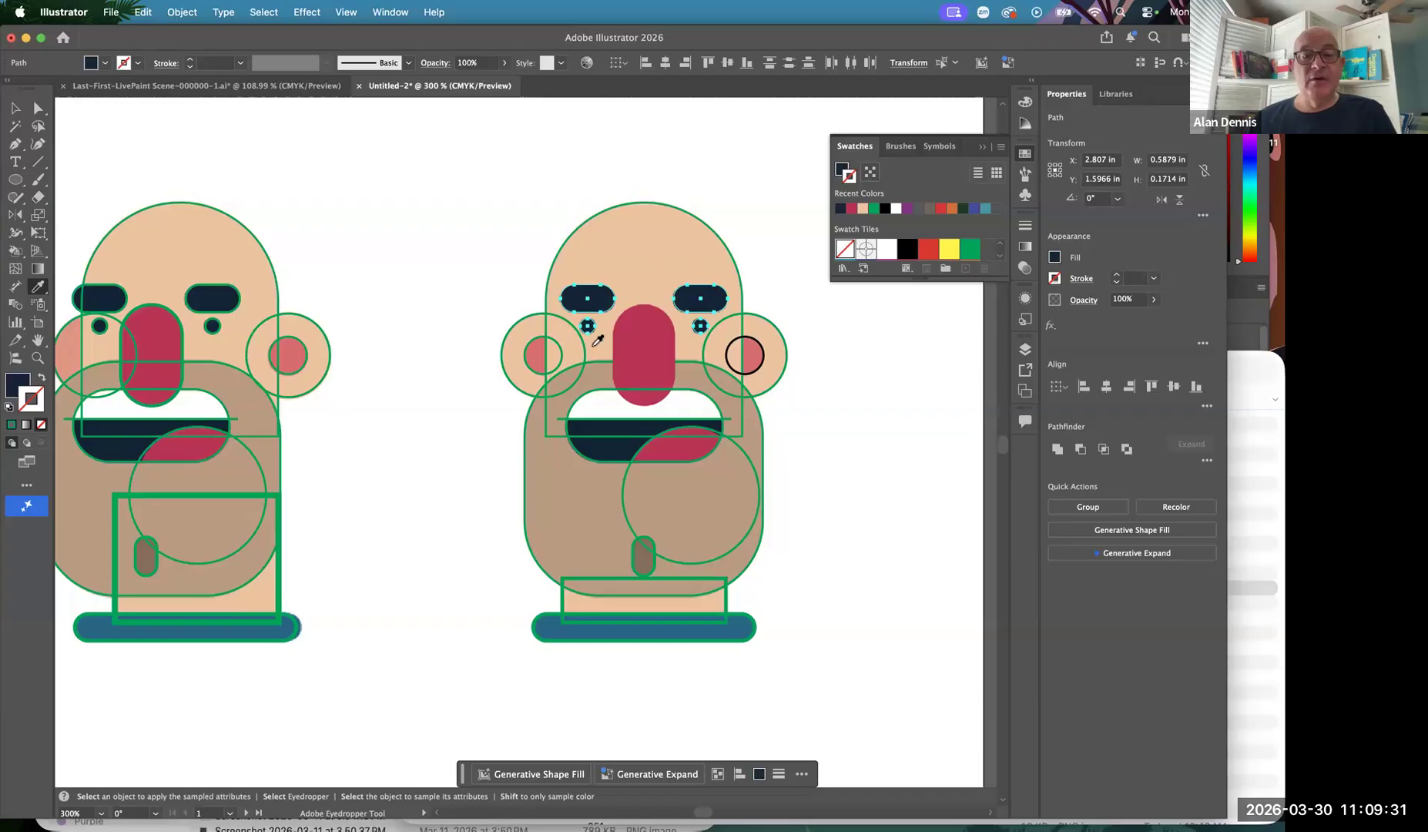
Fill both outer ear circles and the head outline of the front-facing character with the sampled skin tone
key(v)
click(523, 328)
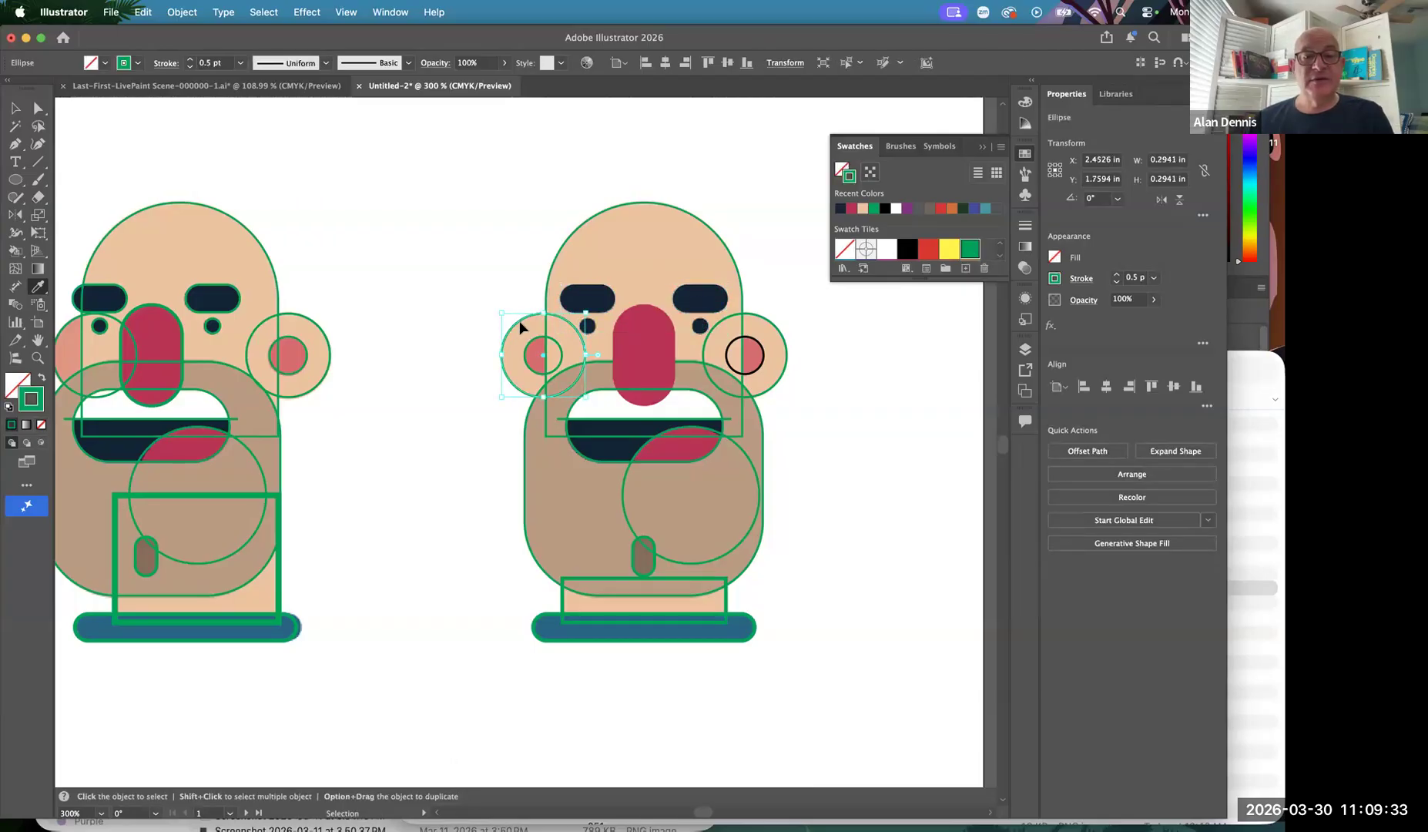
shift+click(768, 319)
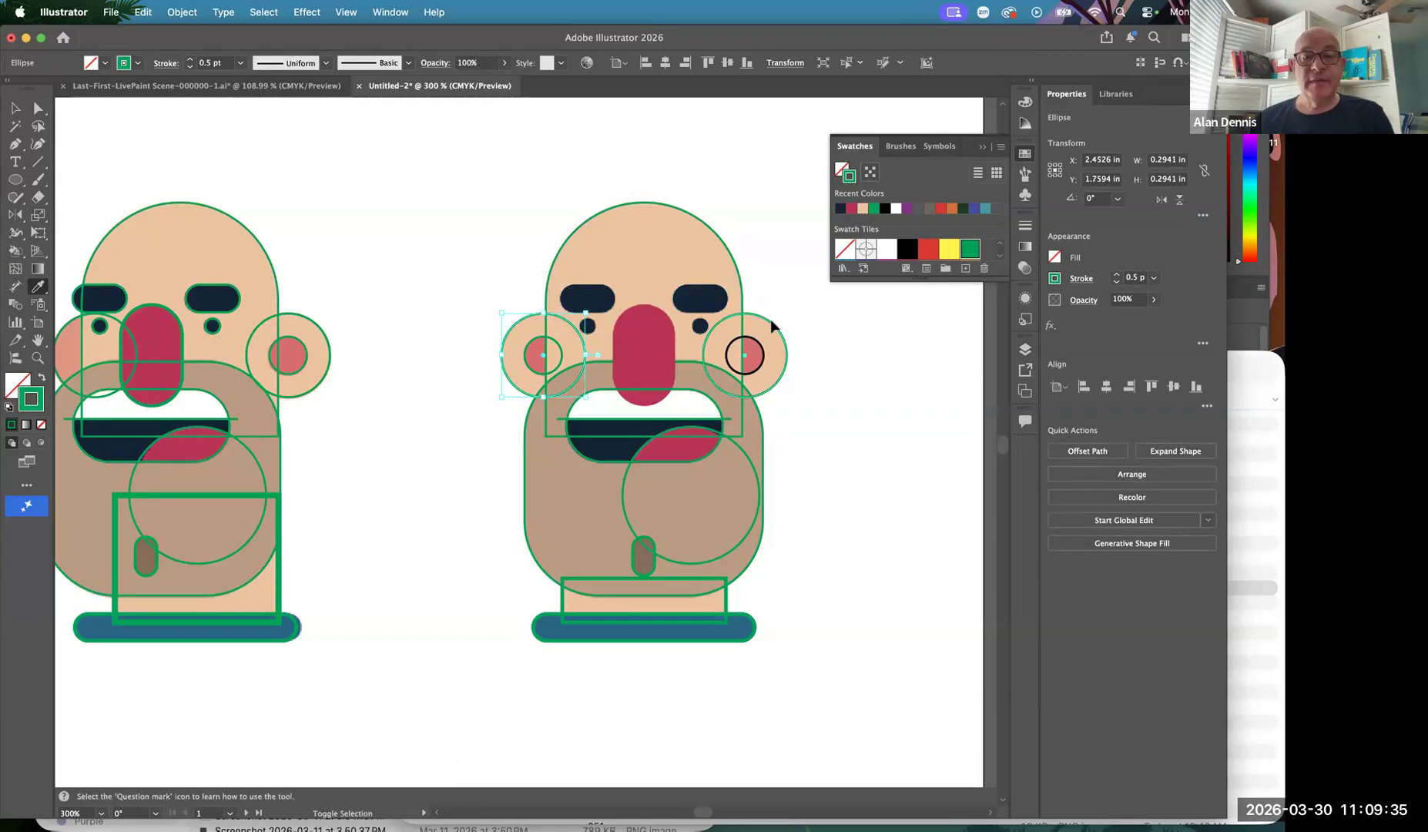
shift+super+click(688, 214)
click(651, 228)
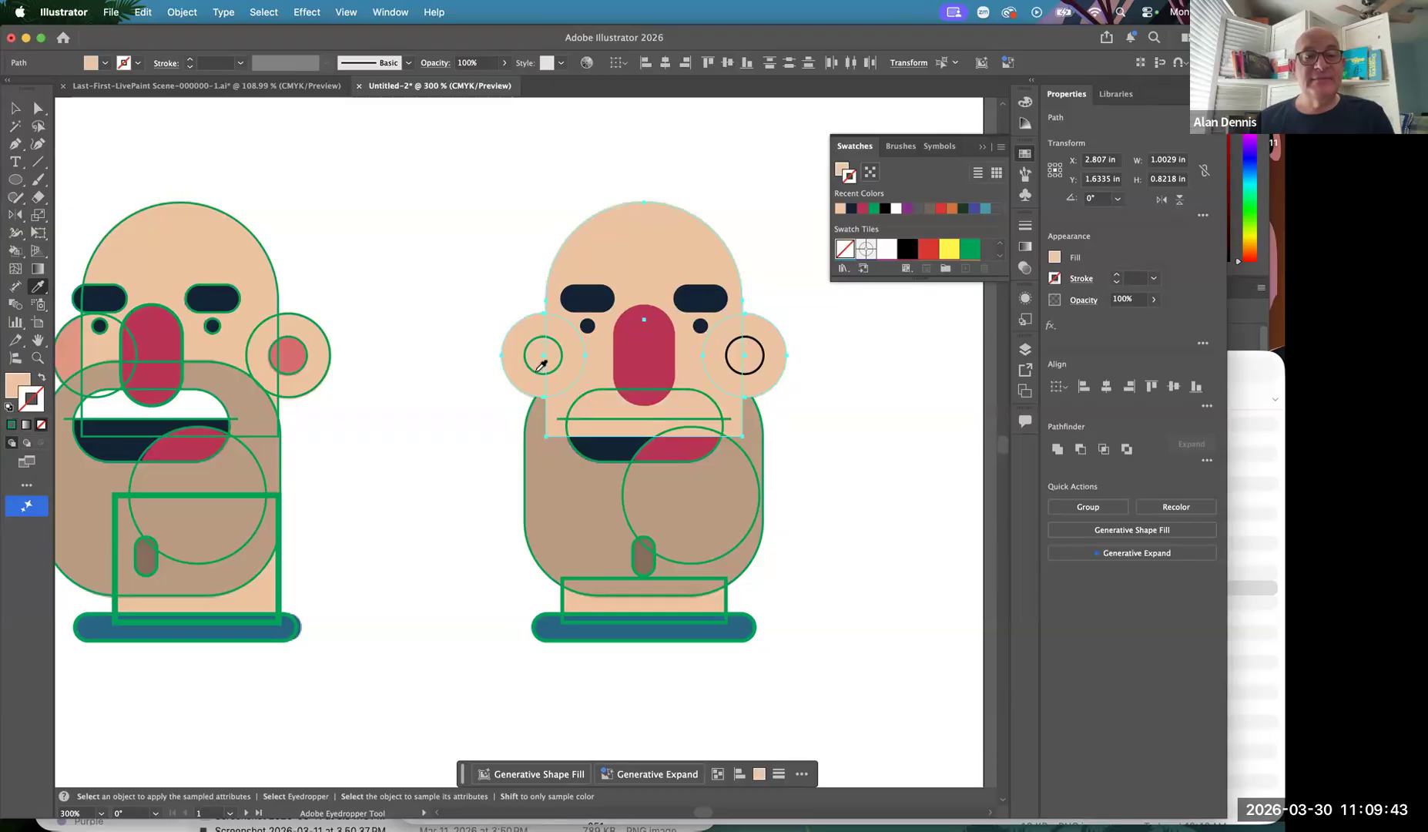
Fill the front-facing character's two inner ear circles with the pink sampled from the turned character's inner ear
key(v)
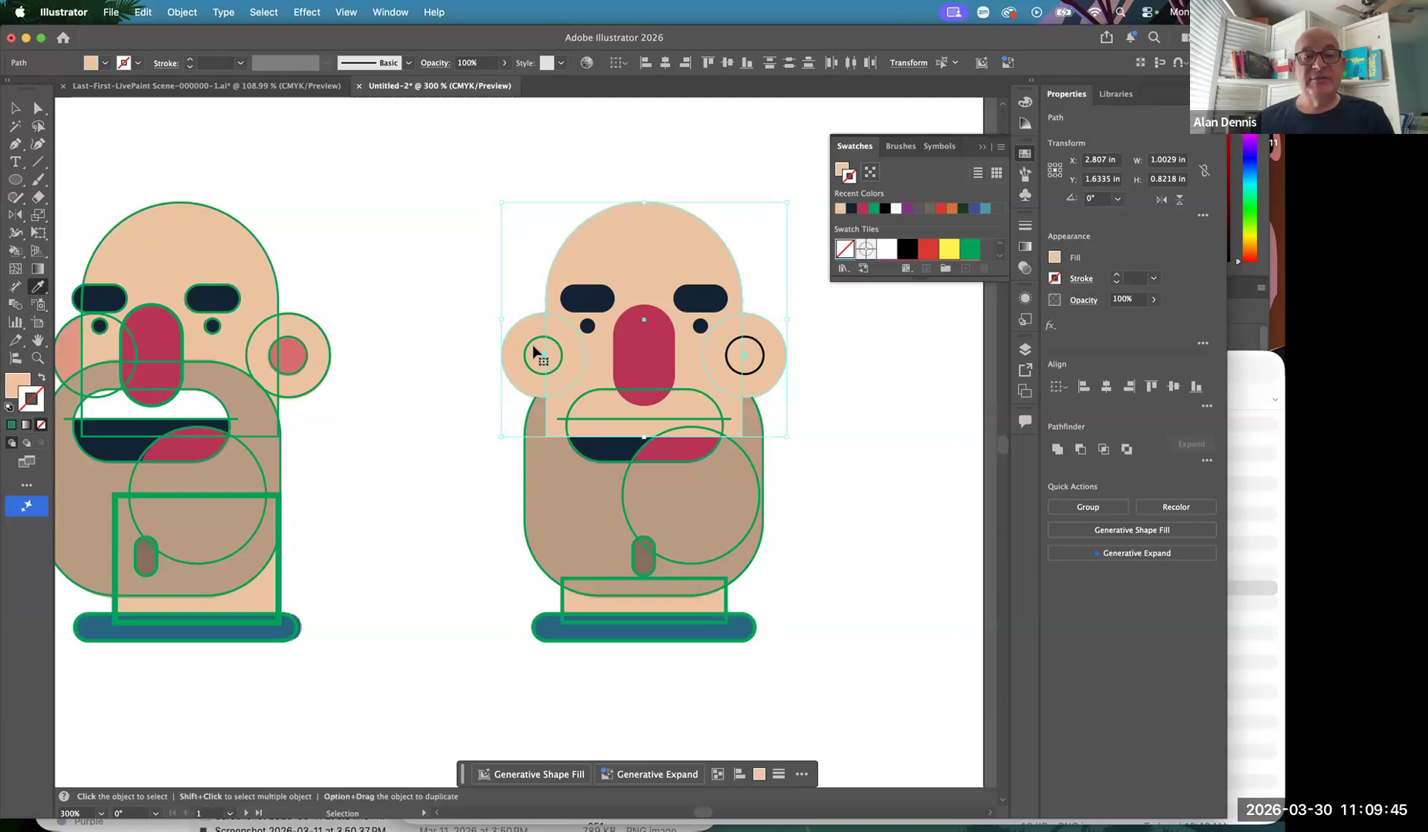
click(533, 340)
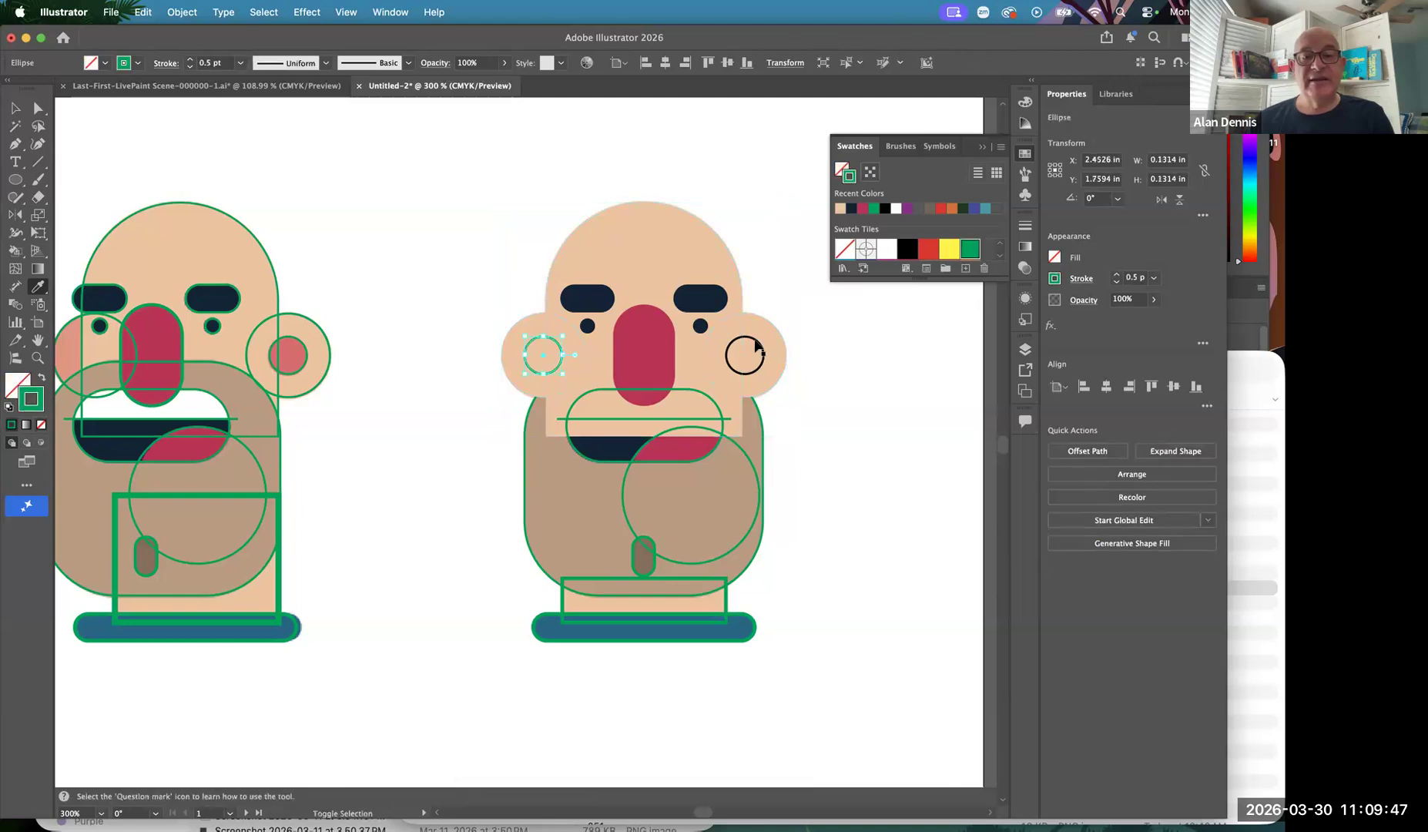
shift+click(755, 348)
key(i)
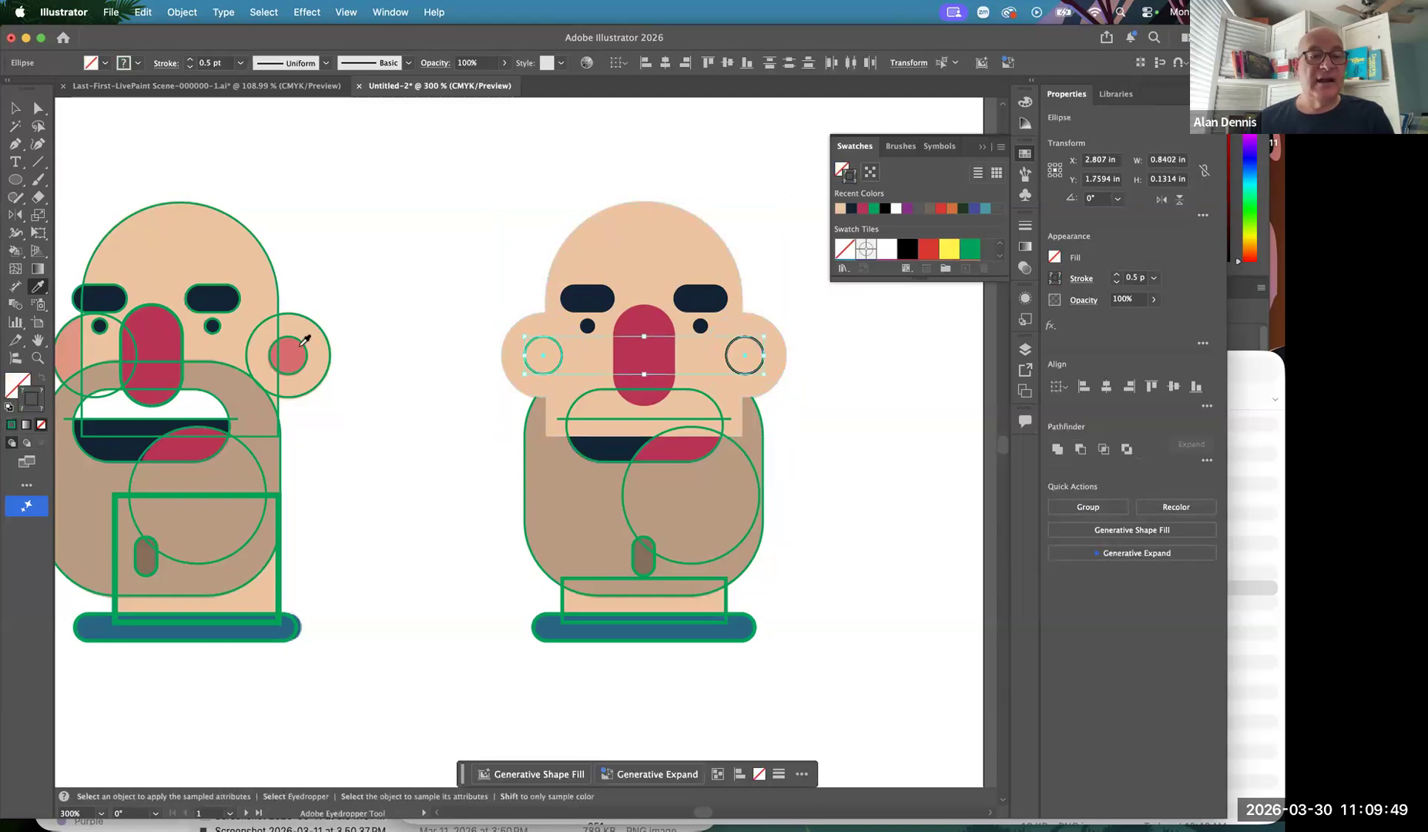
click(302, 349)
Fill the front-facing character's chin patch outline with the dark brown sampled from the patch beneath it
key(super)
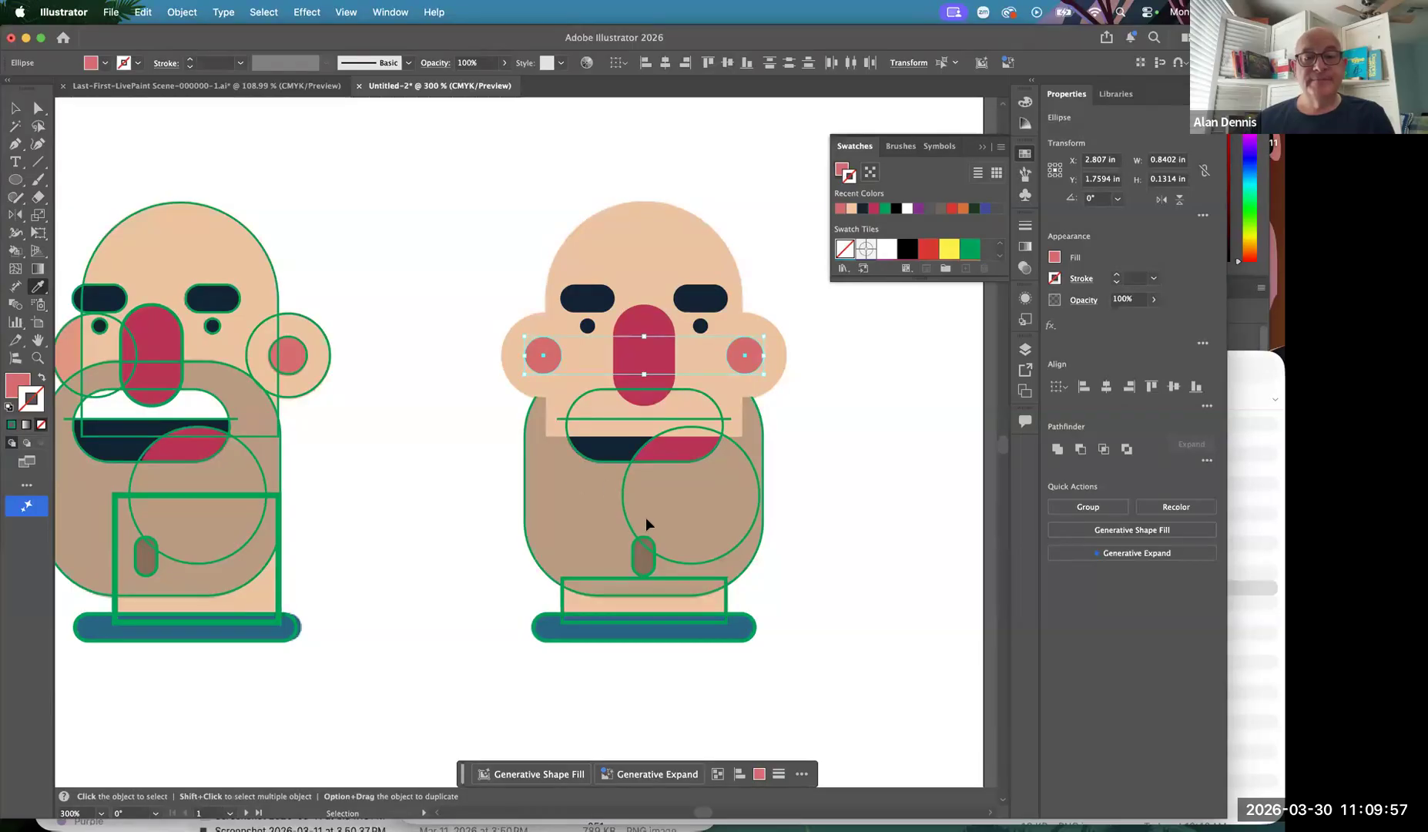
click(639, 556)
key(i)
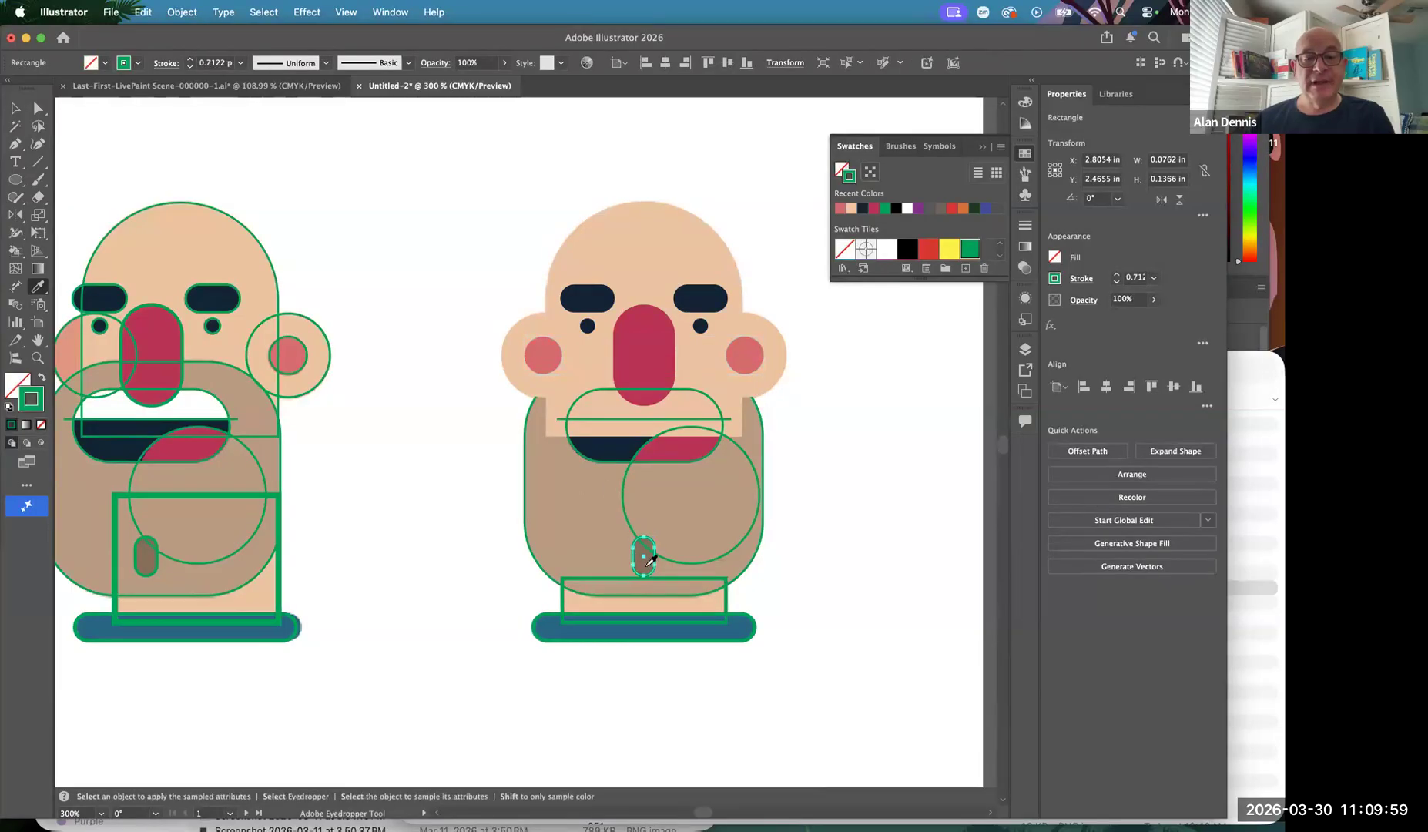
Try filling the front-facing character's beard outline with the tan sampled from the underlying beard, and undo it
key(v)
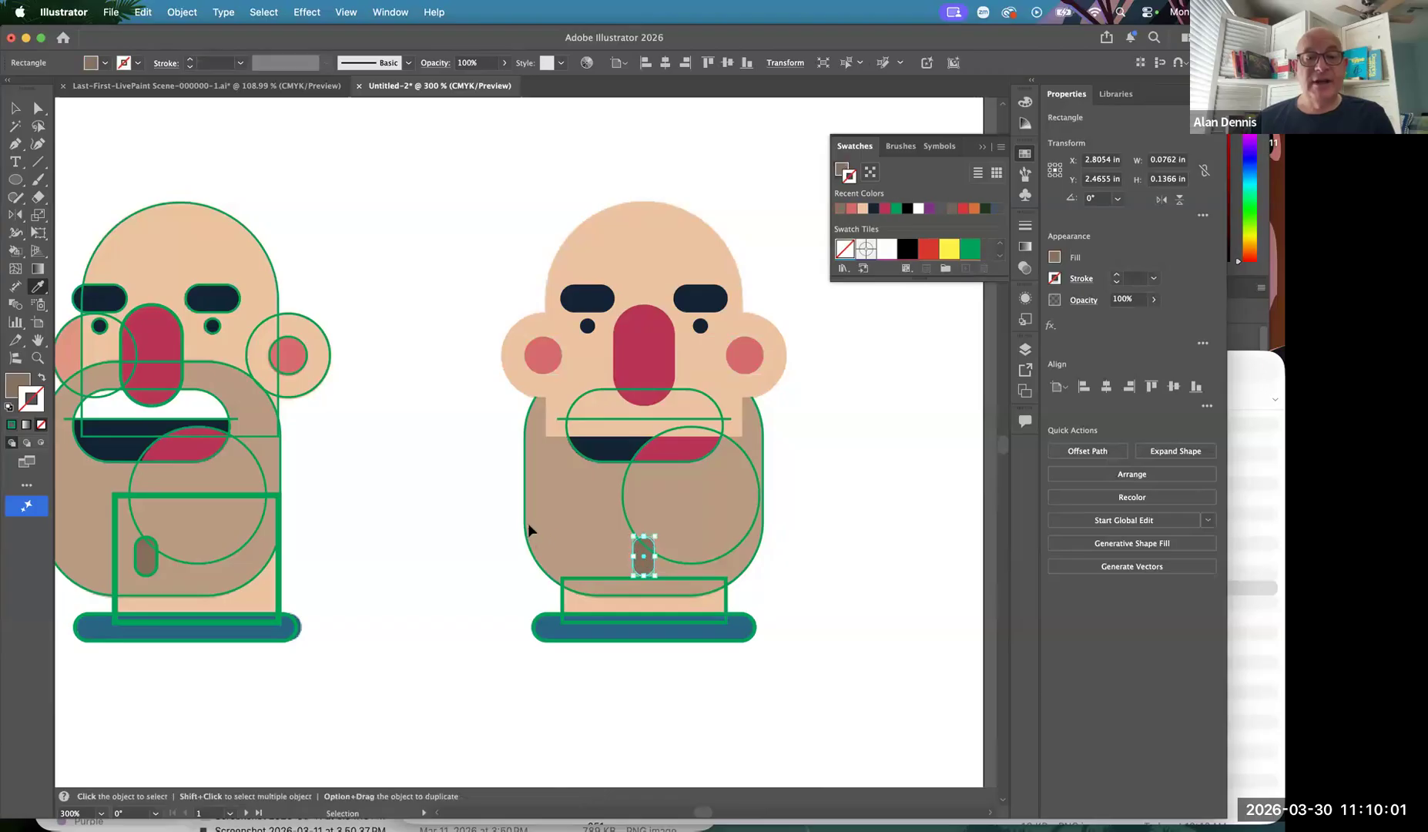
click(527, 528)
key(i)
click(562, 500)
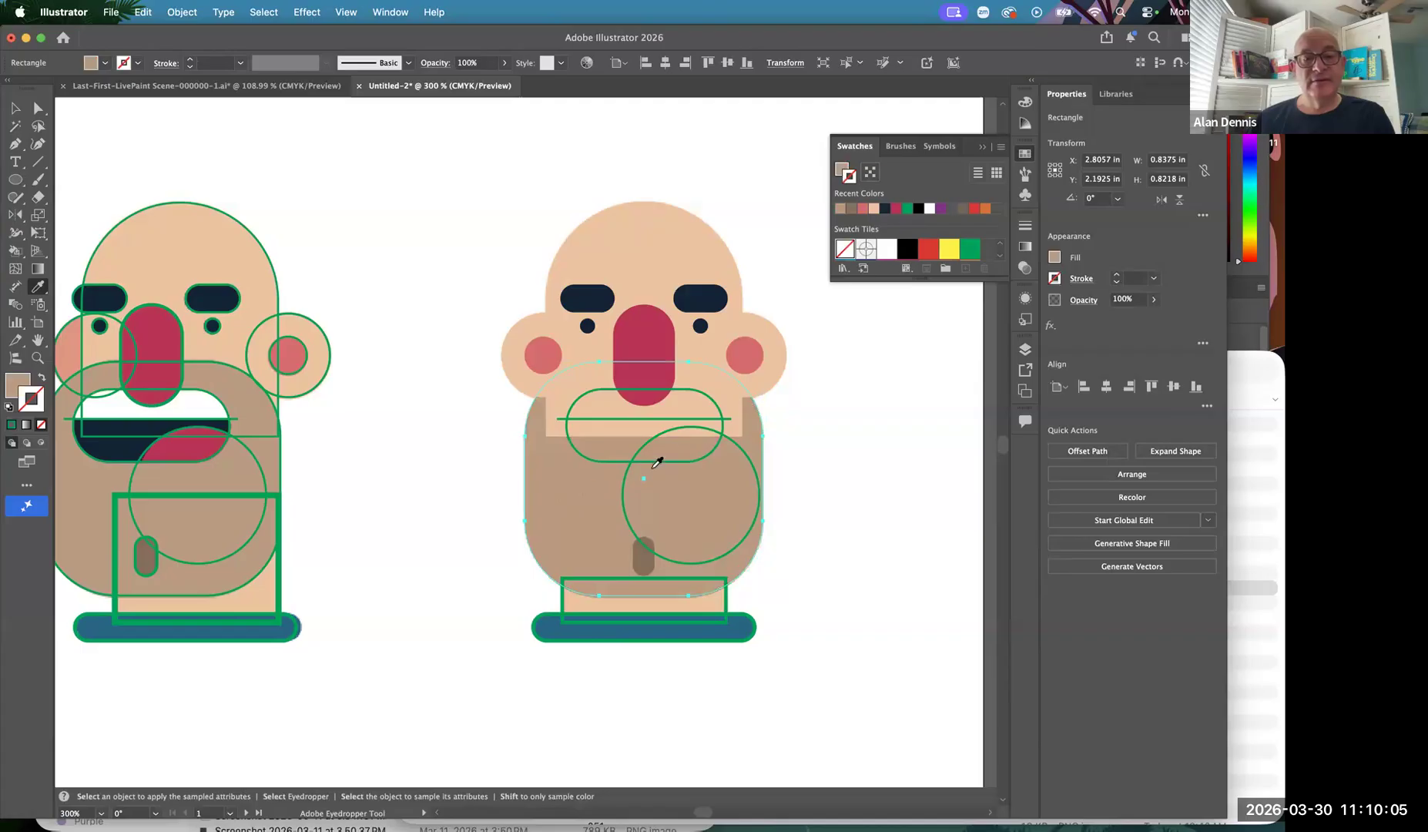
key(v)
key(super+z)
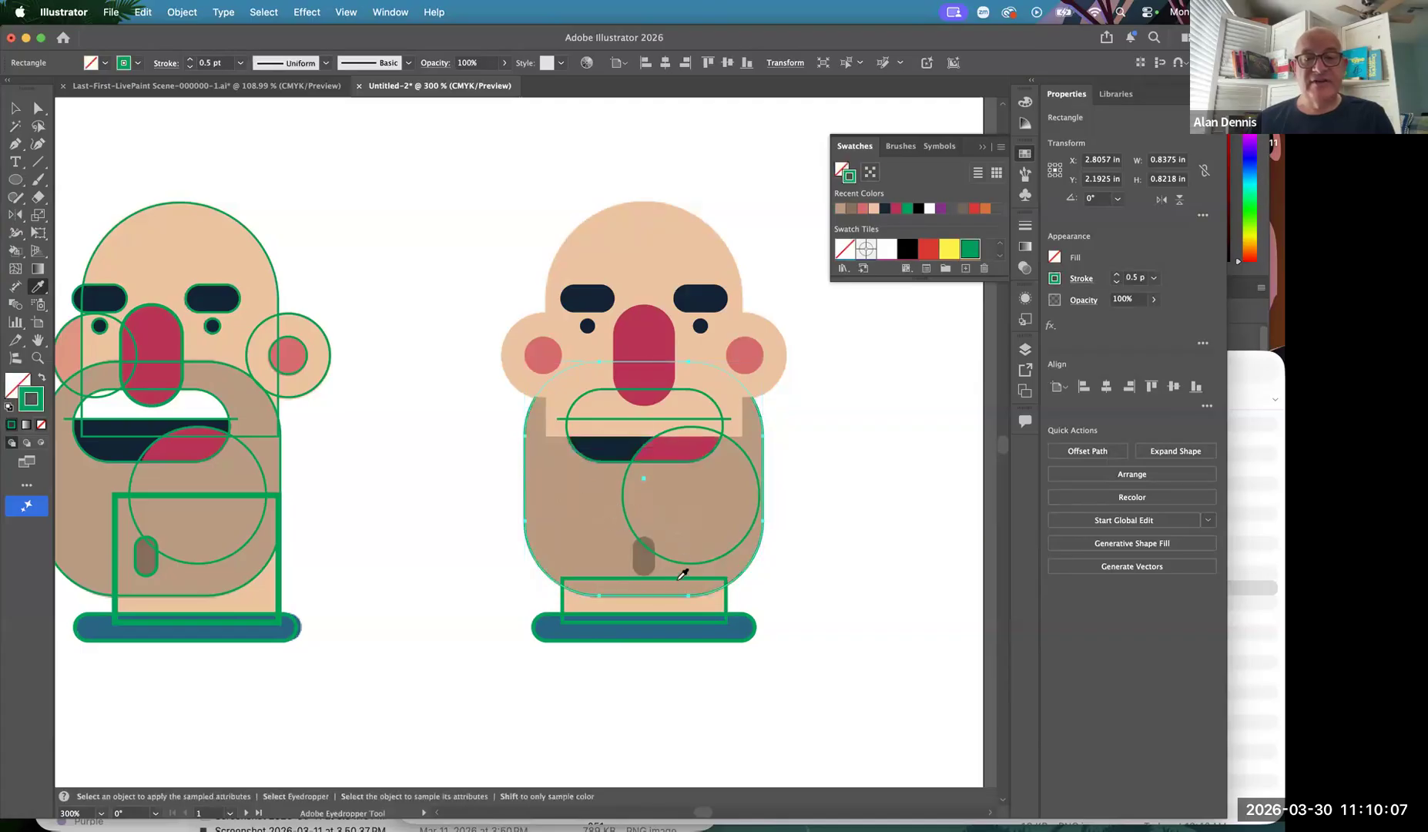
Fill the front-facing character's collar with the sampled blue and the neck rectangle with the sampled skin tone
click(749, 639)
key(i)
click(744, 625)
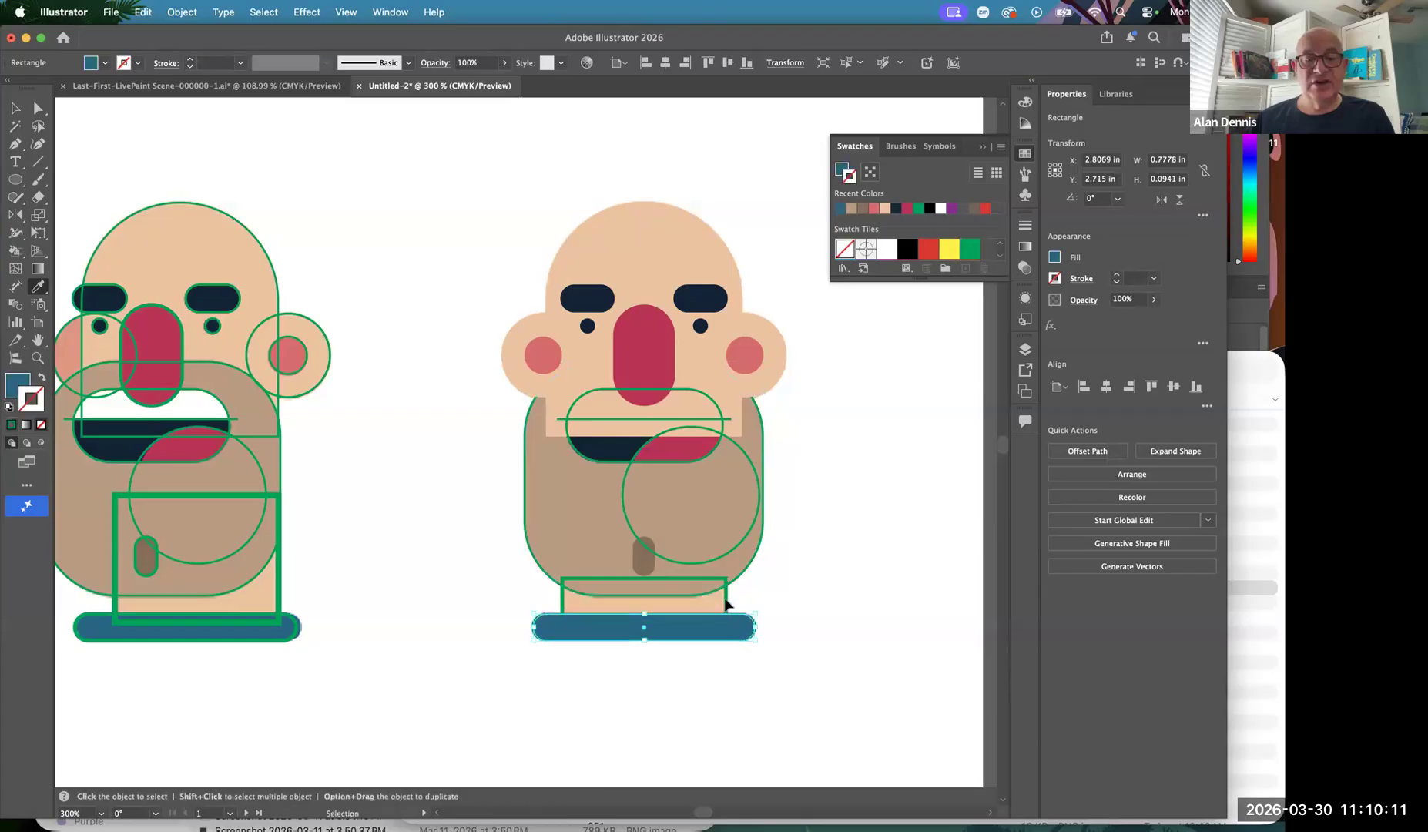
super+click(725, 598)
click(712, 599)
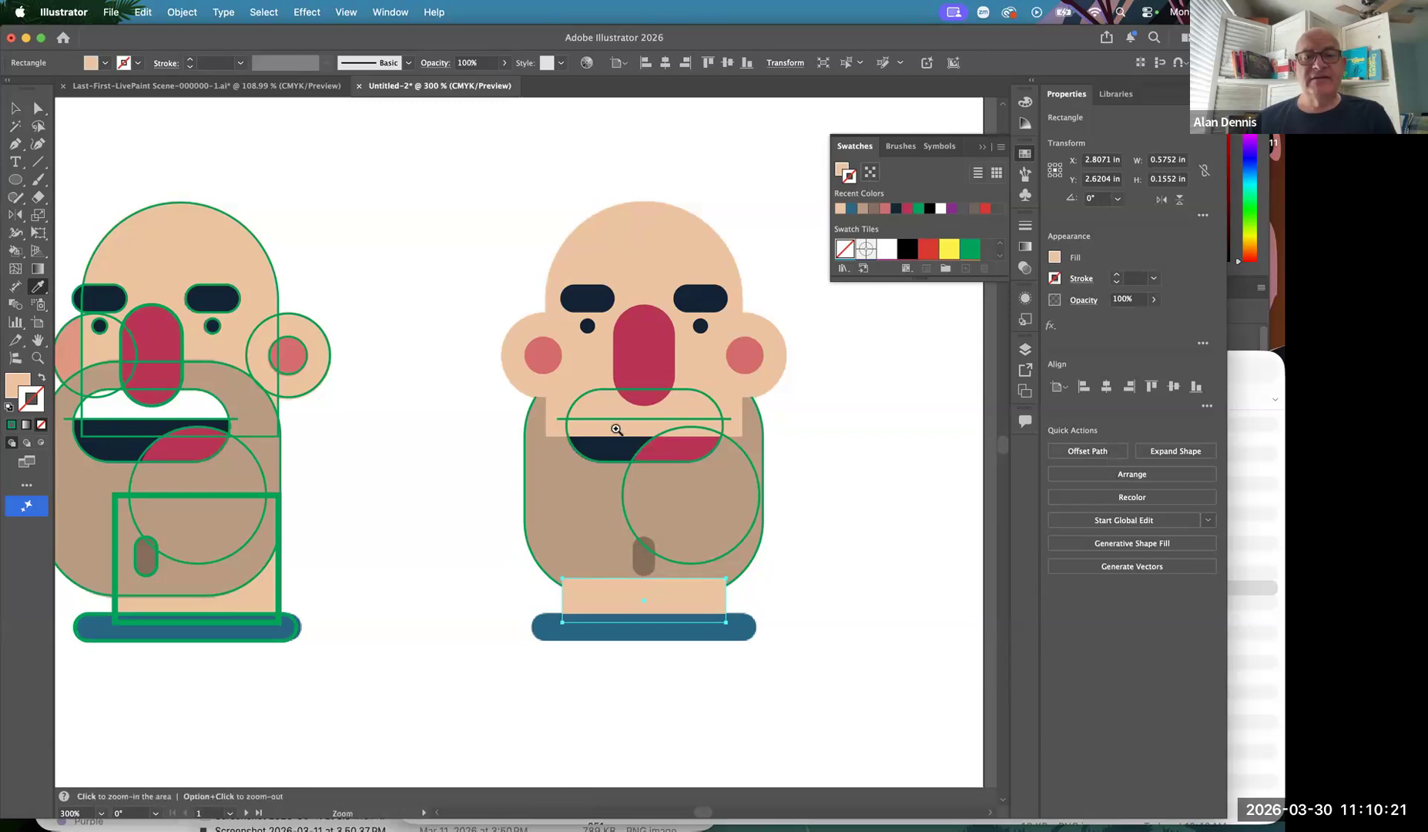
Split the front-facing character's mouth outline along the horizontal mouth line using the Pathfinder Divide operation
key(super+equal)
key(super+equal)
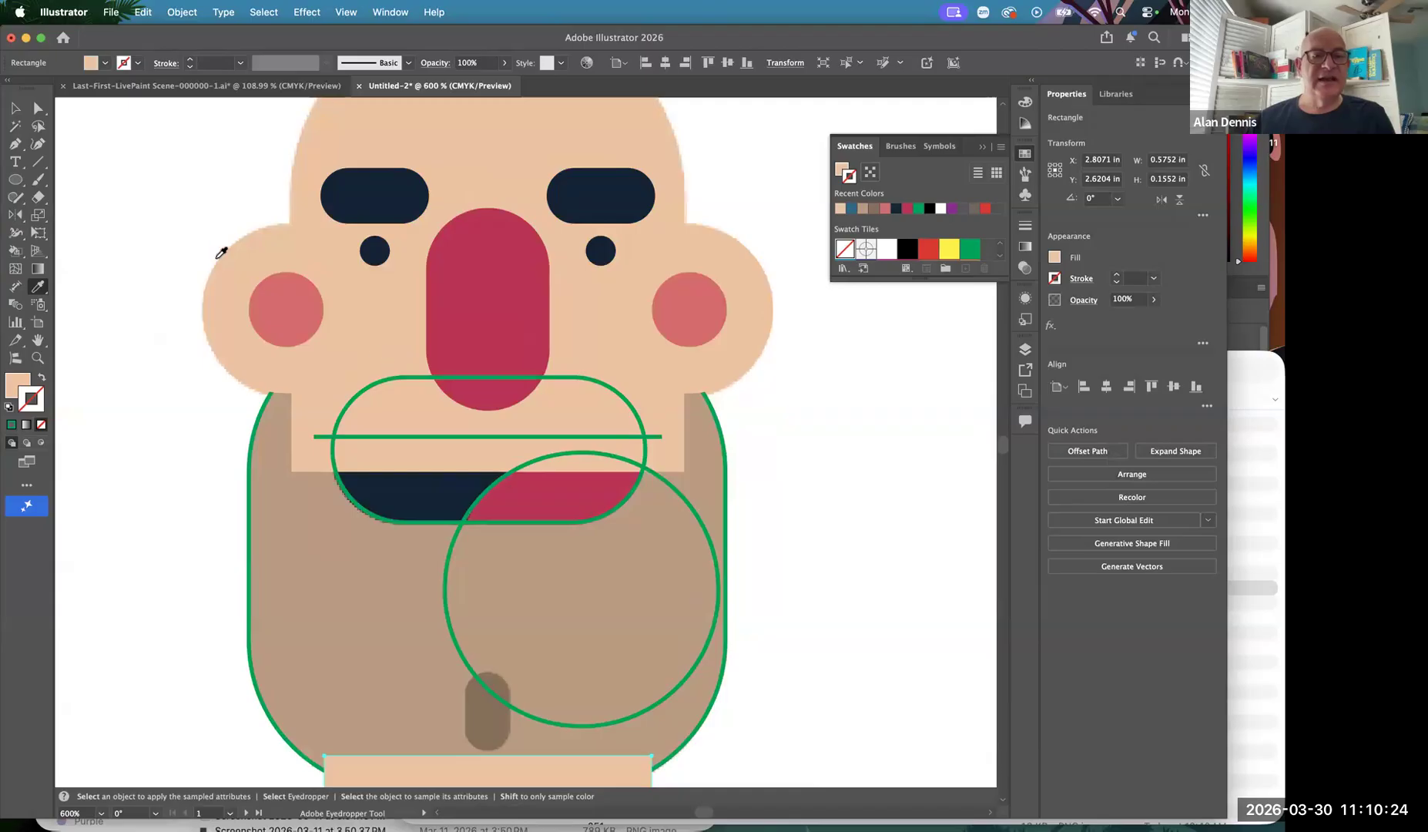
click(15, 108)
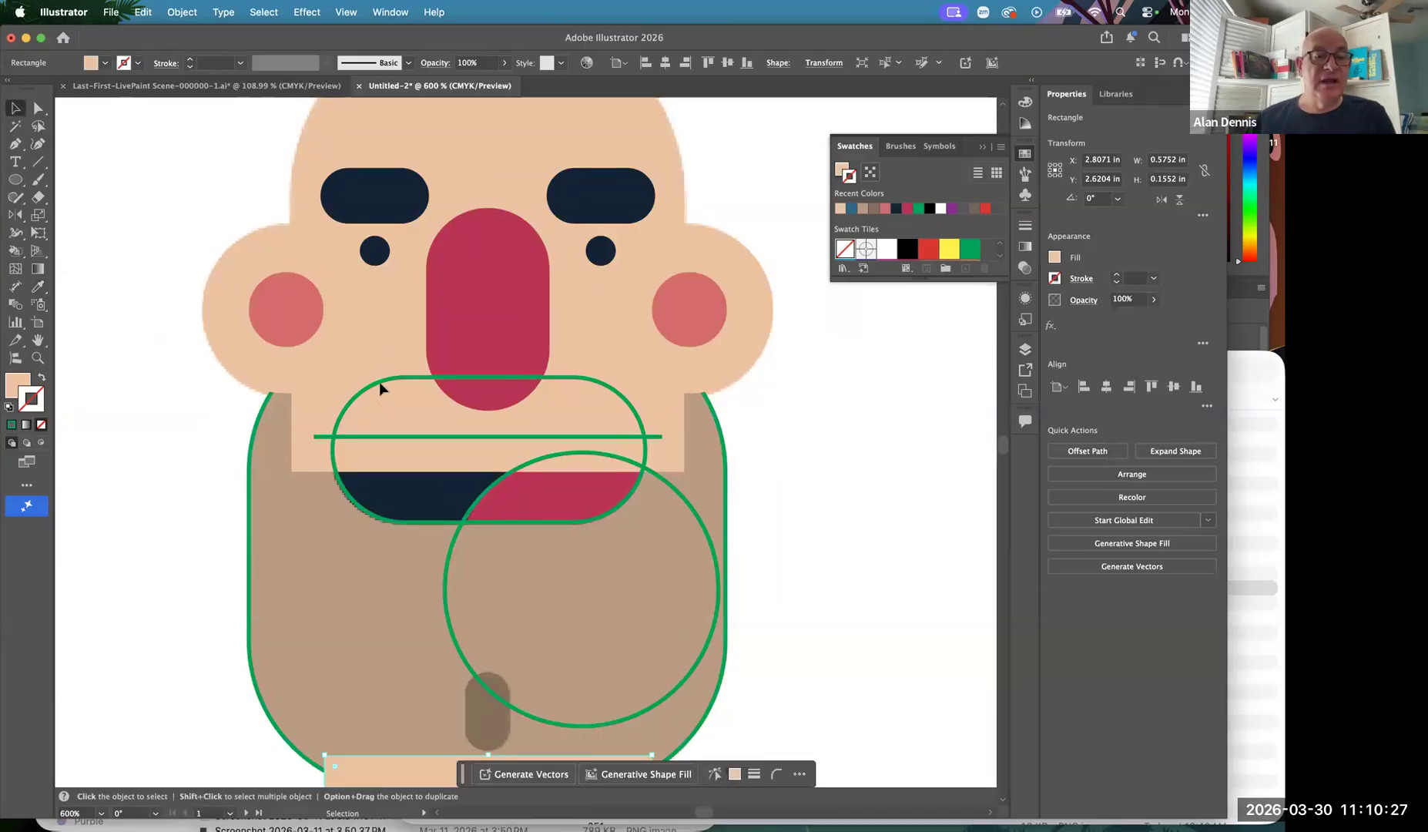
drag(380, 388, 393, 426)
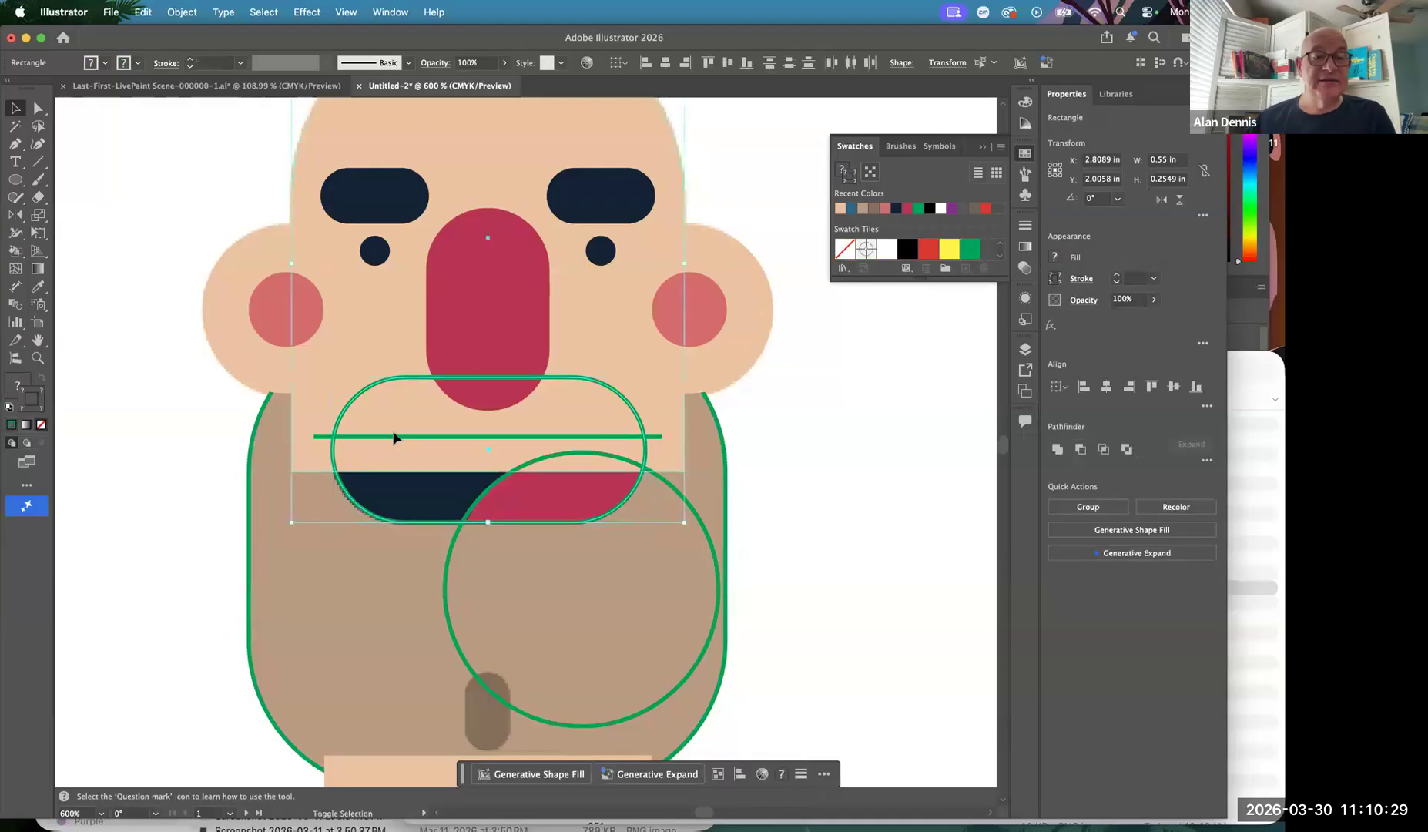
shift+click(393, 437)
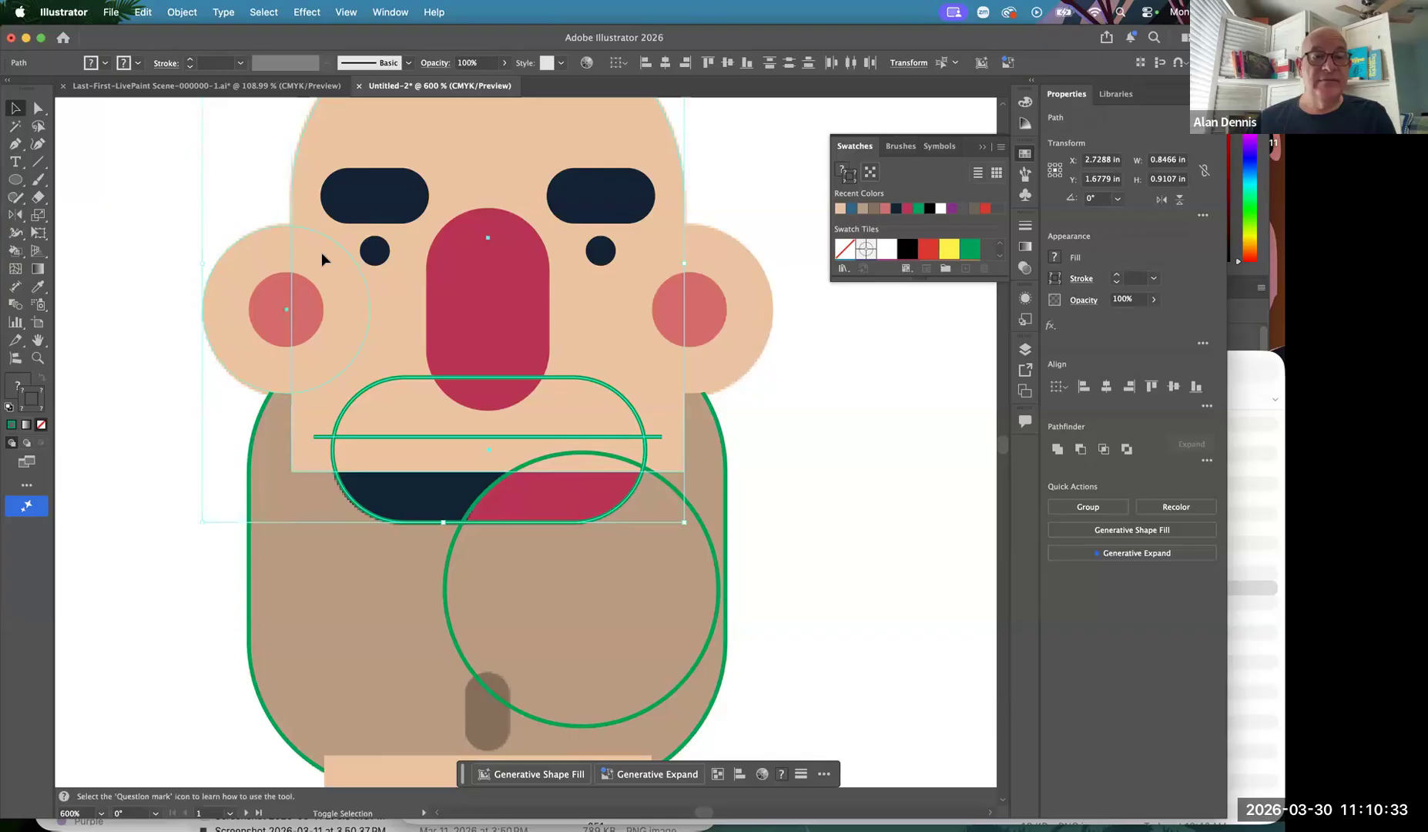
shift+click(393, 309)
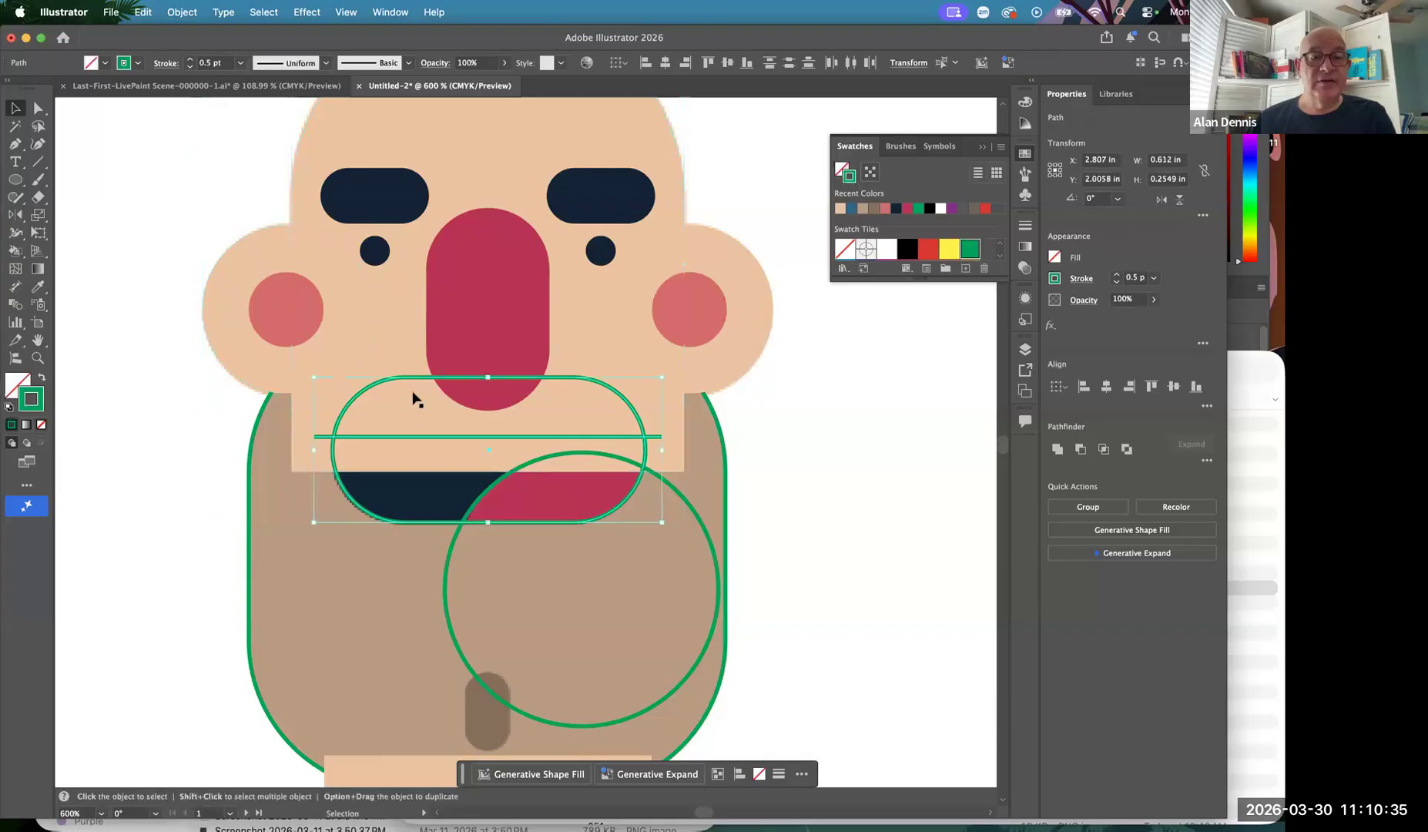
drag(412, 377, 461, 414)
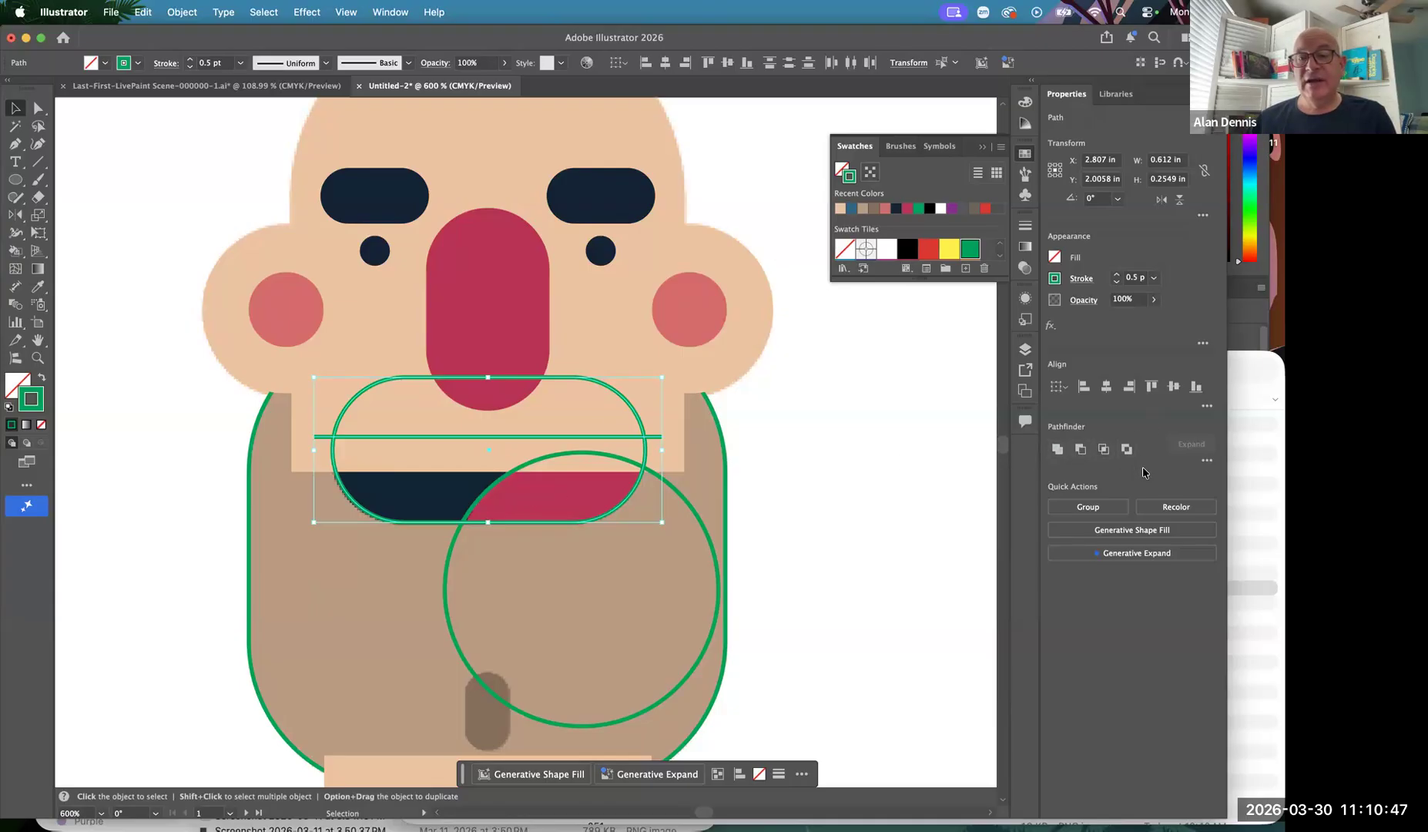
click(1207, 461)
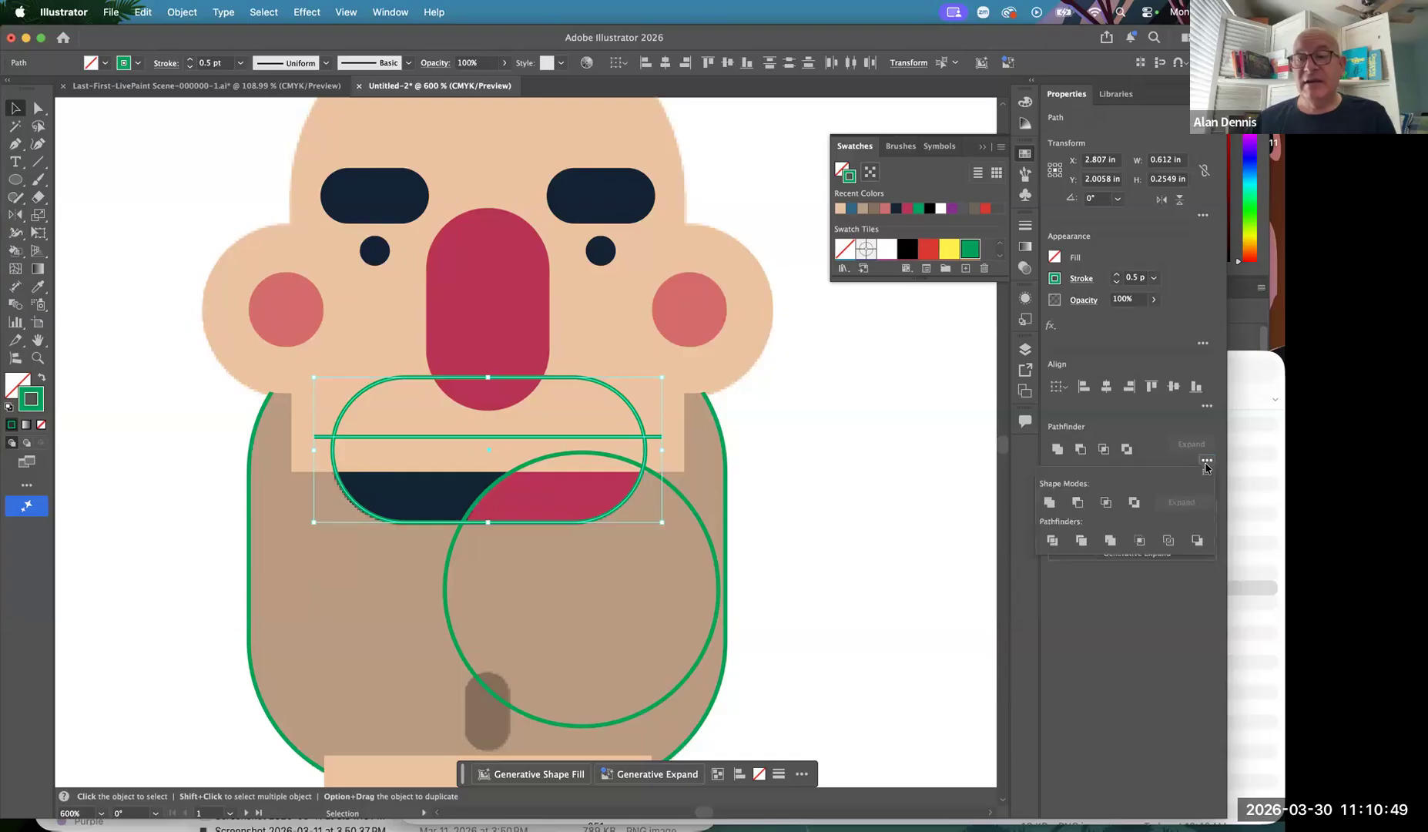
click(395, 11)
scroll(401, 663, down, 3)
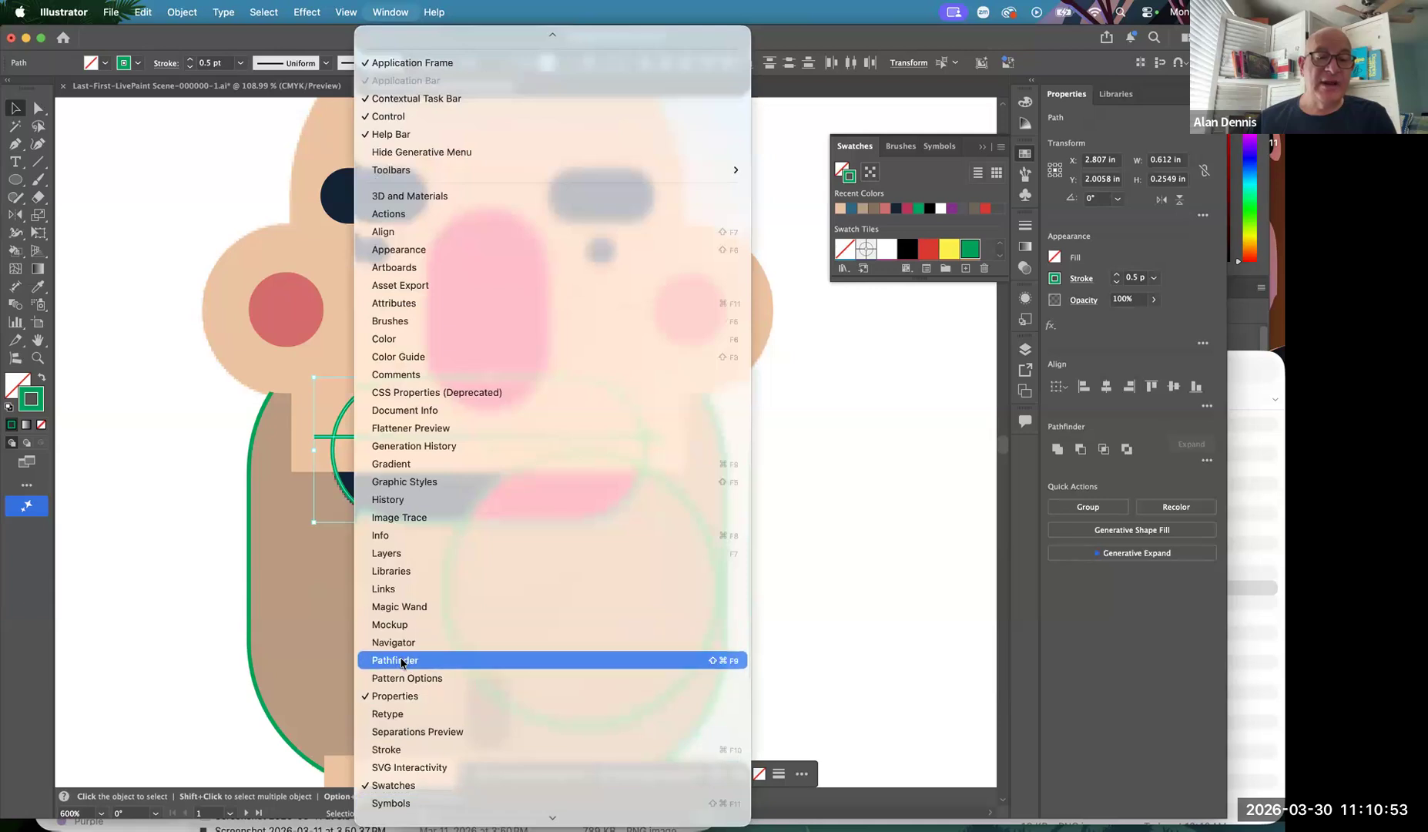
click(401, 660)
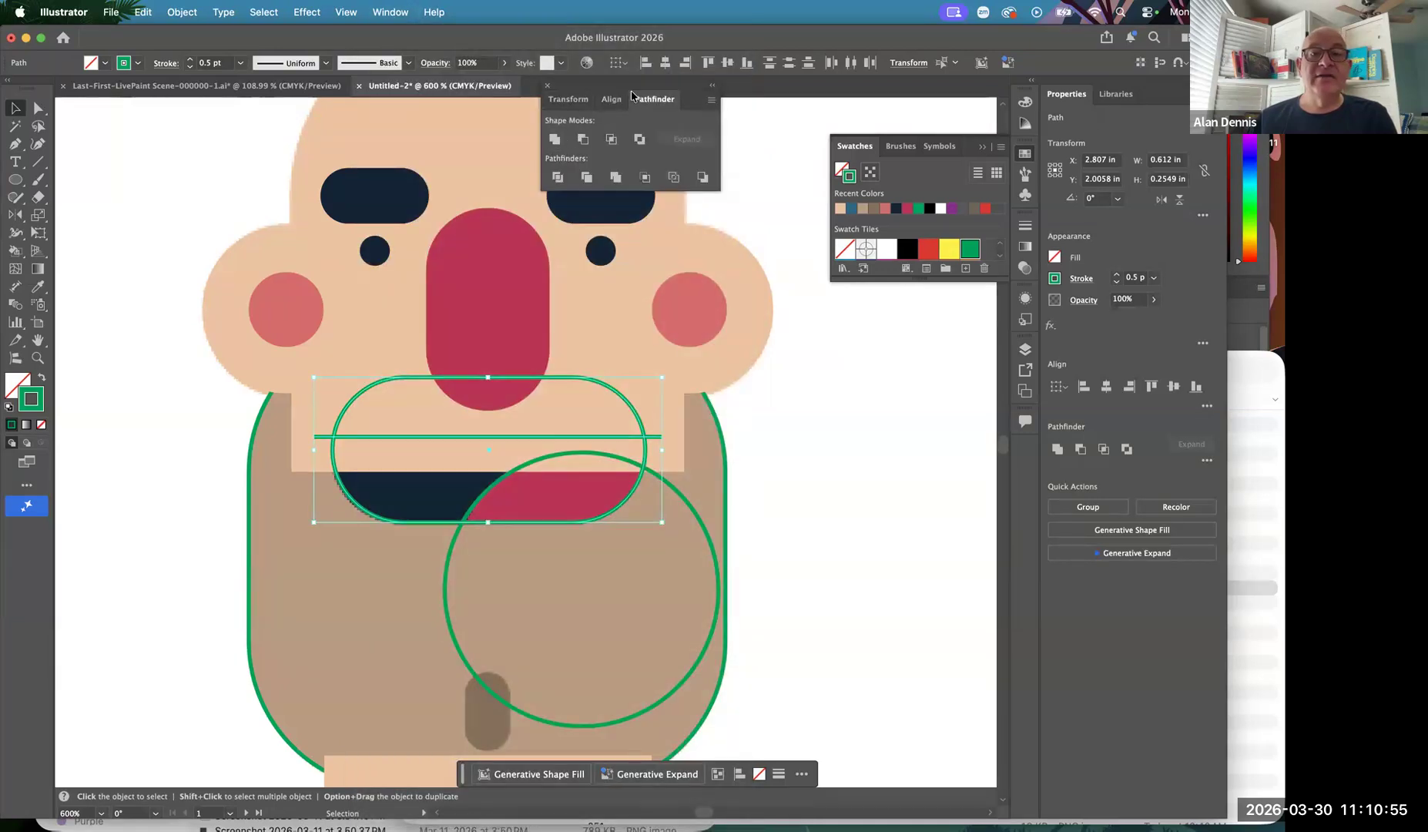
drag(610, 88, 241, 265)
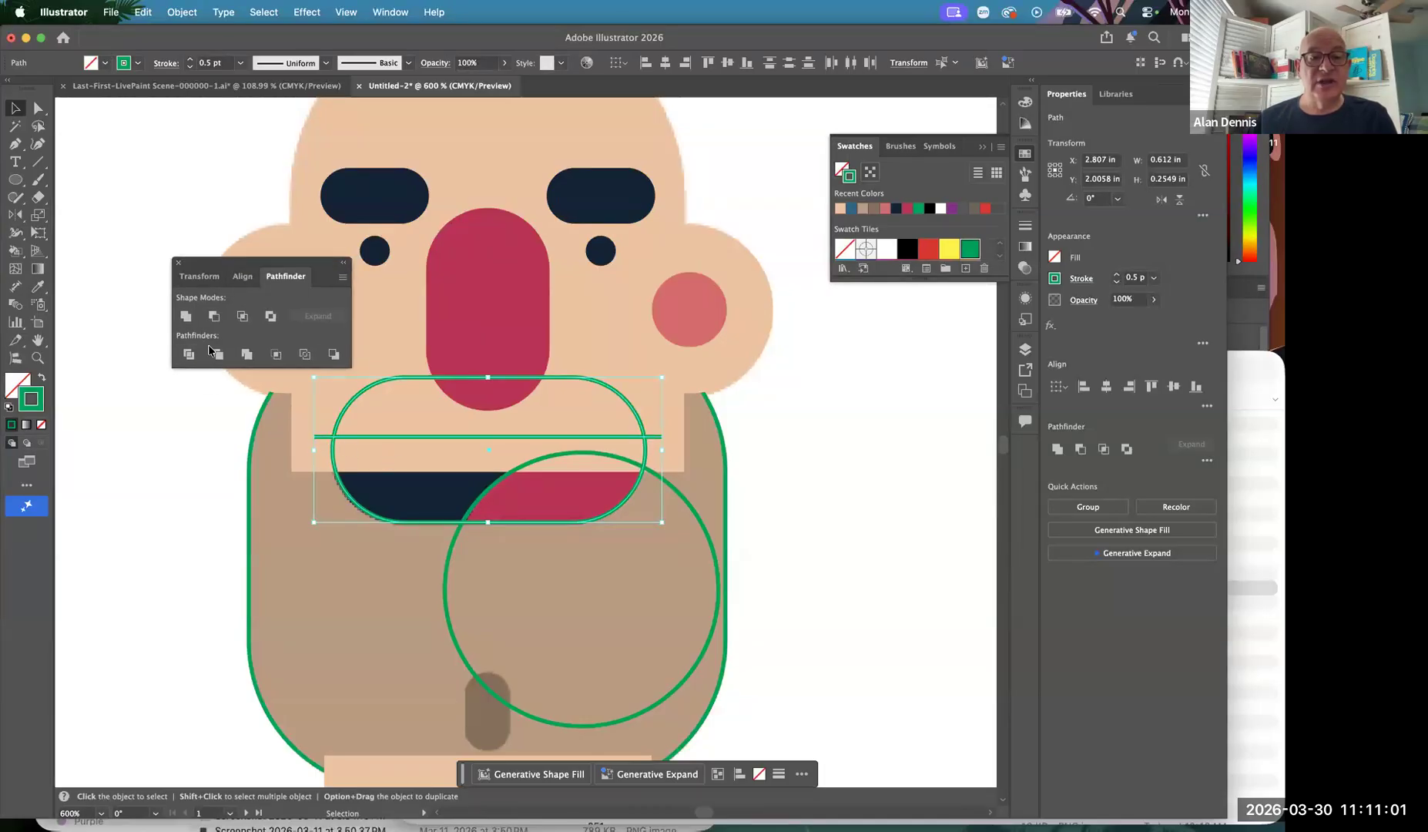
click(189, 354)
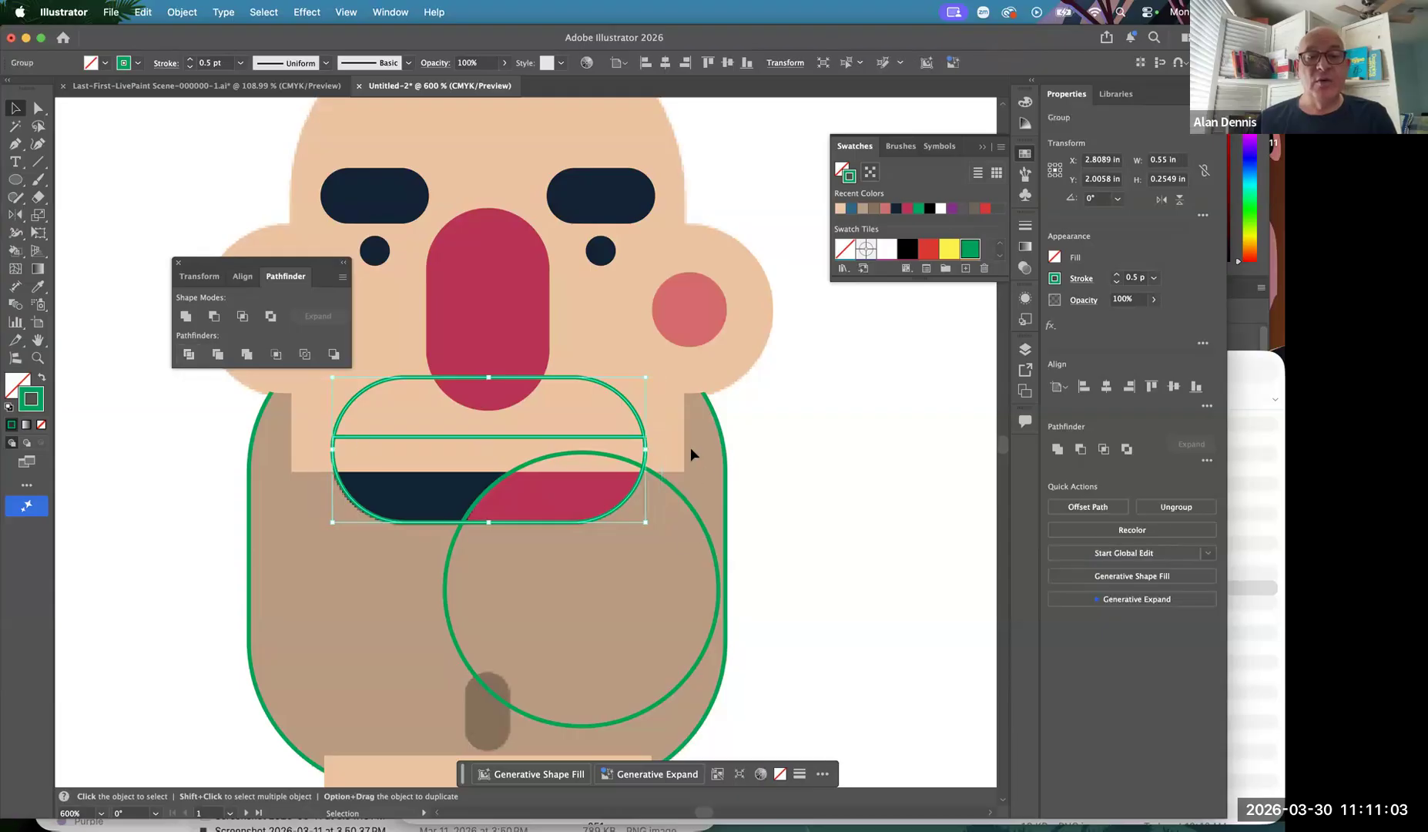
click(767, 455)
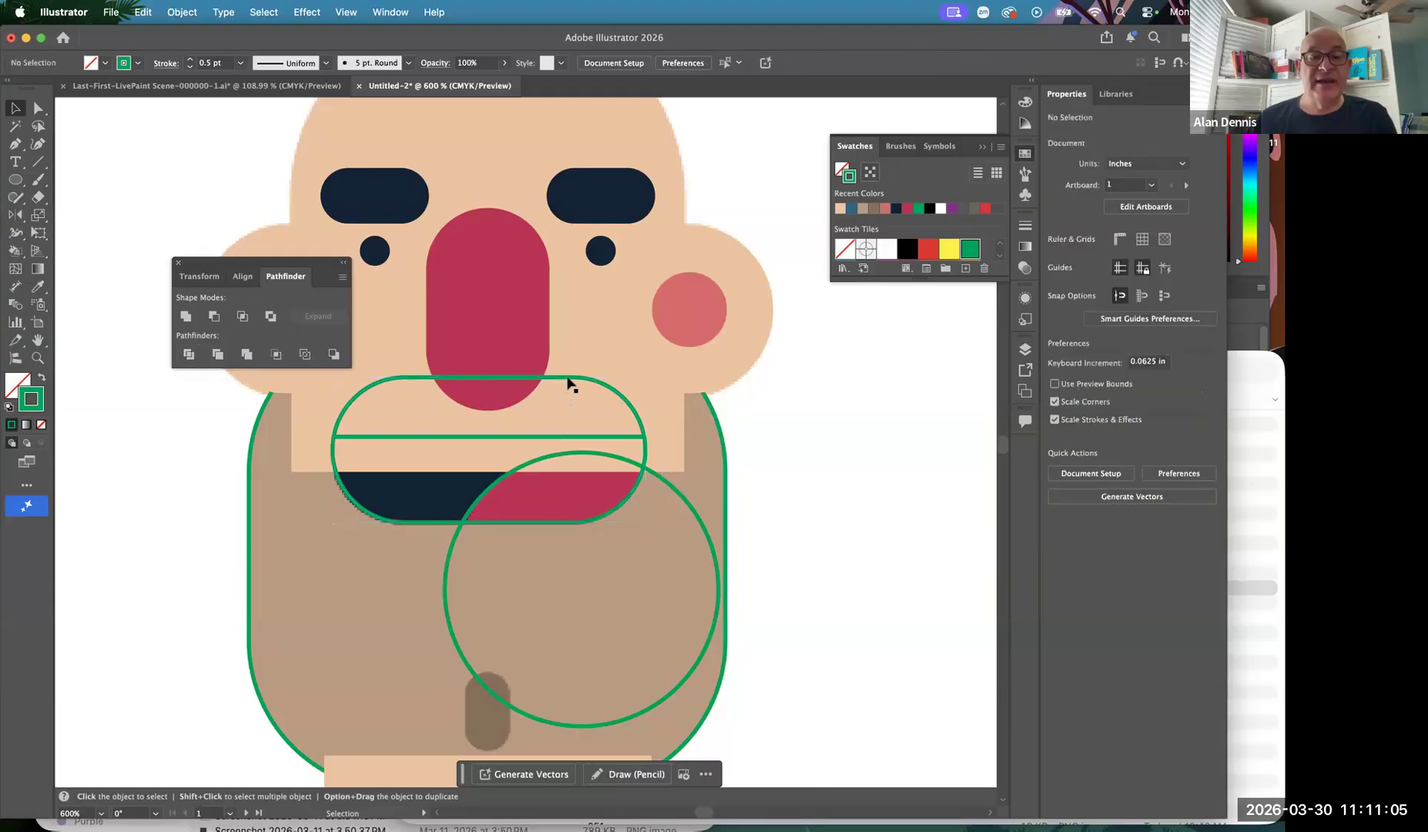
Try moving the front-facing mouth group and its upper and lower halves individually, undoing each move
drag(570, 383, 578, 432)
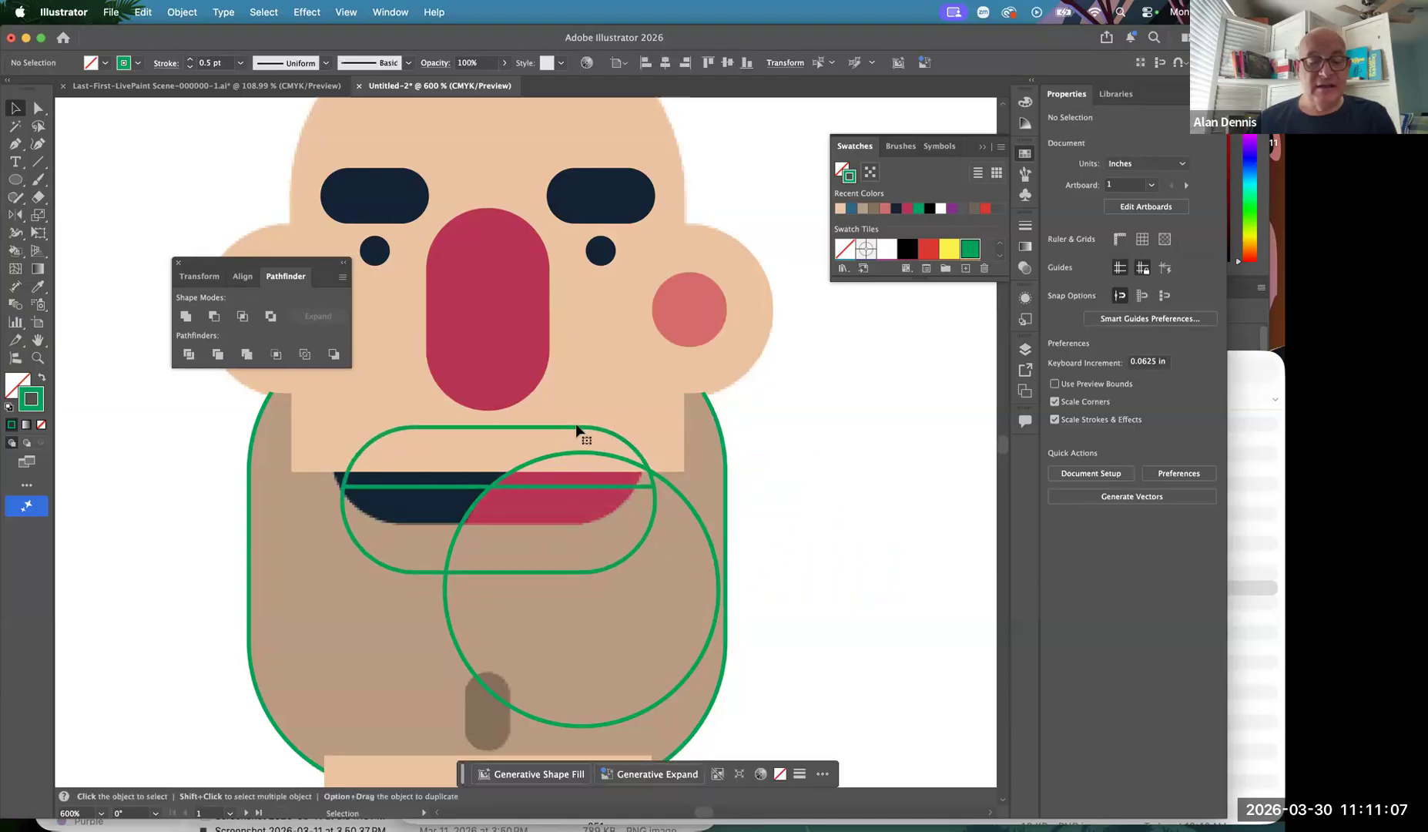
key(super+z)
click(37, 109)
drag(38, 109, 116, 127)
click(955, 465)
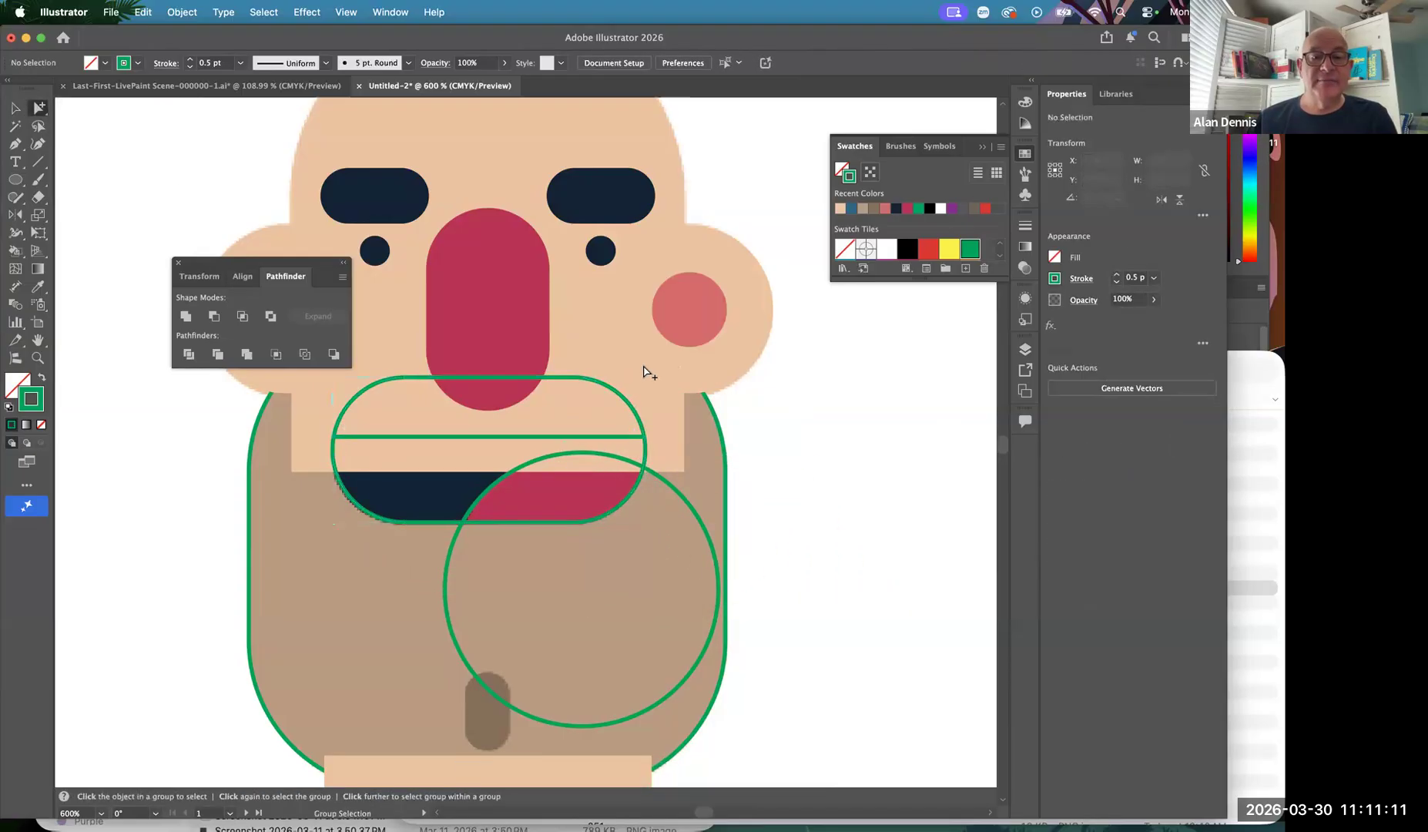
drag(606, 387, 605, 339)
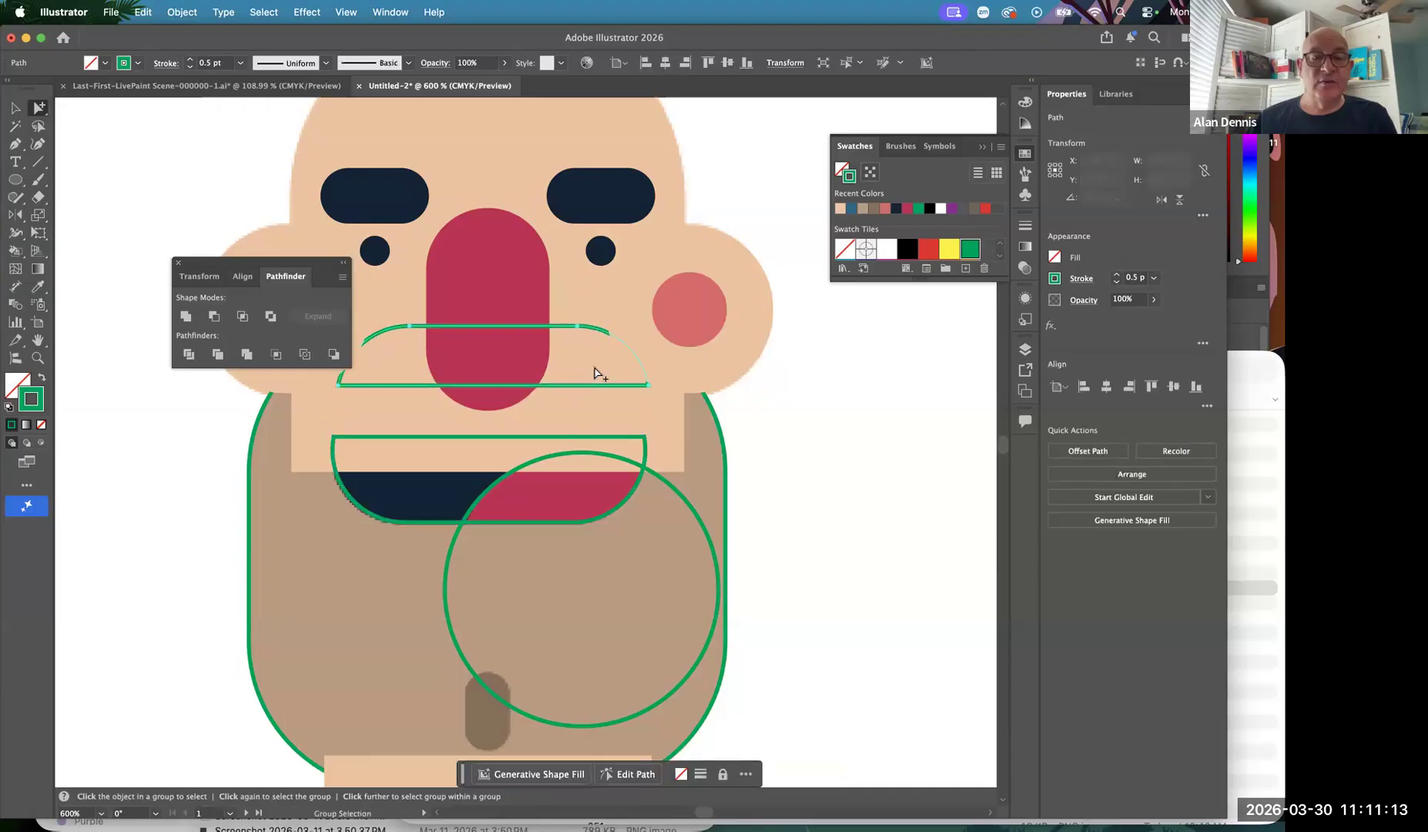
click(486, 487)
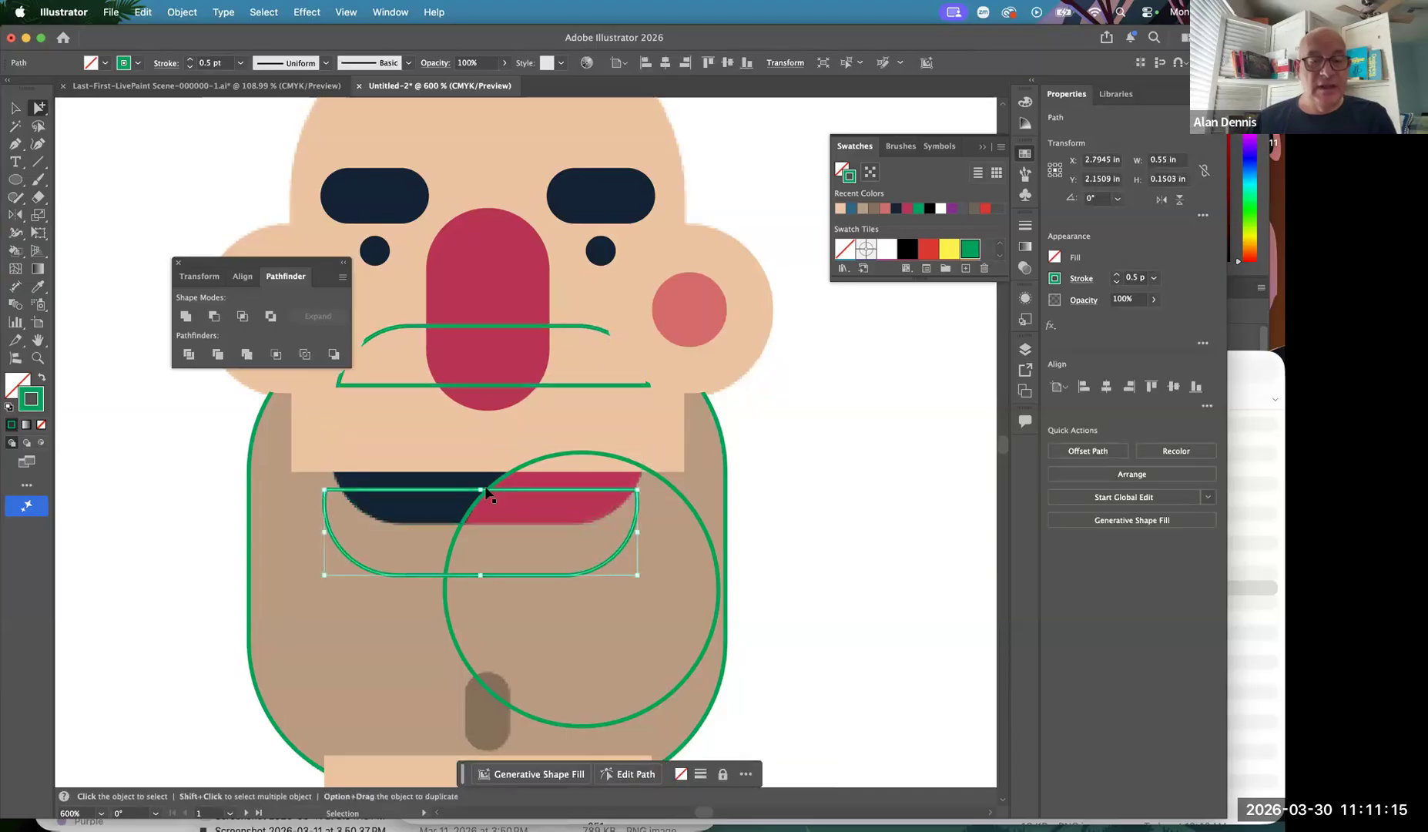
key(super+z)
Fill the upper half of the front-facing character's mouth with white sampled from the turned character's teeth
key(space)
drag(841, 484, 949, 474)
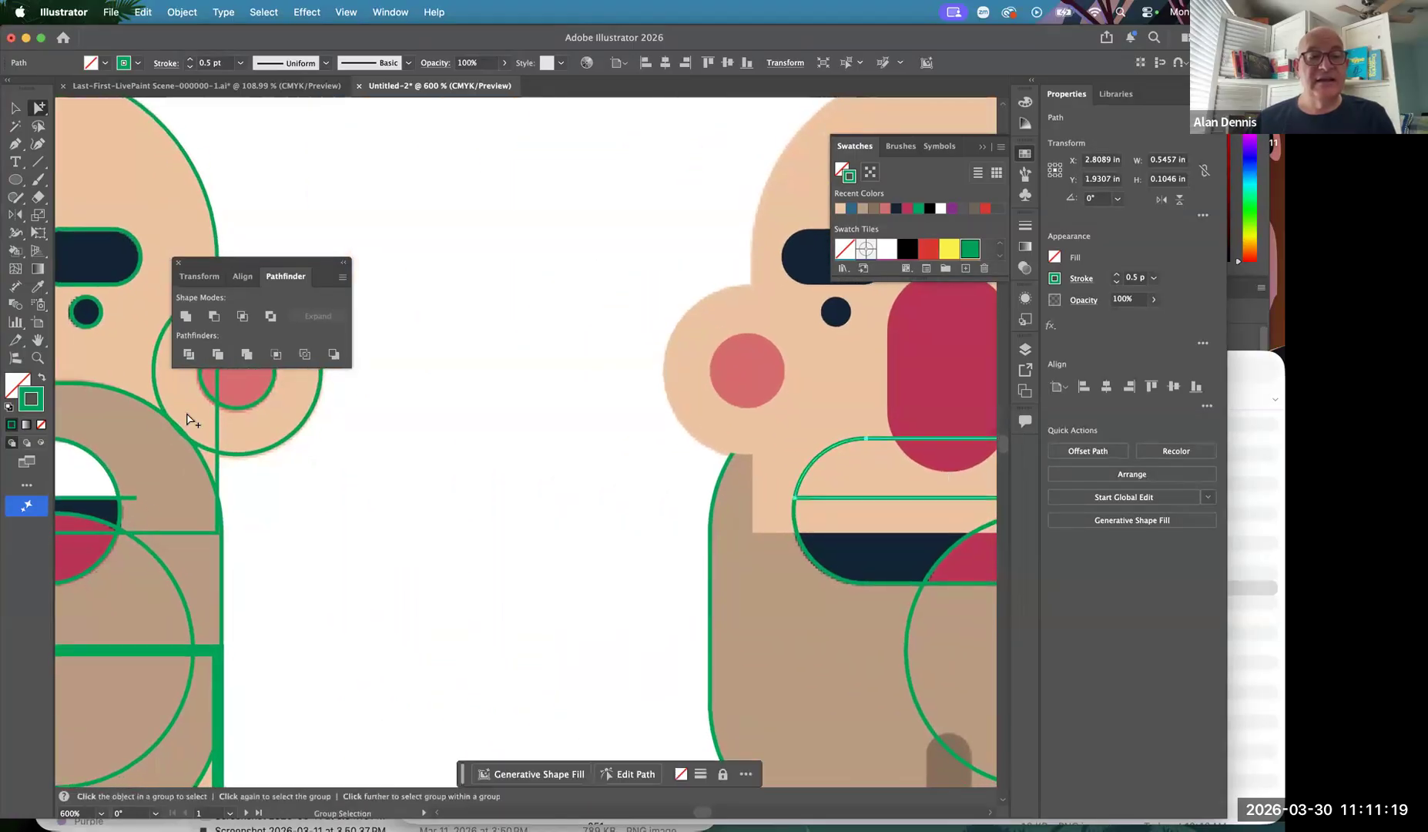
key(i)
click(82, 477)
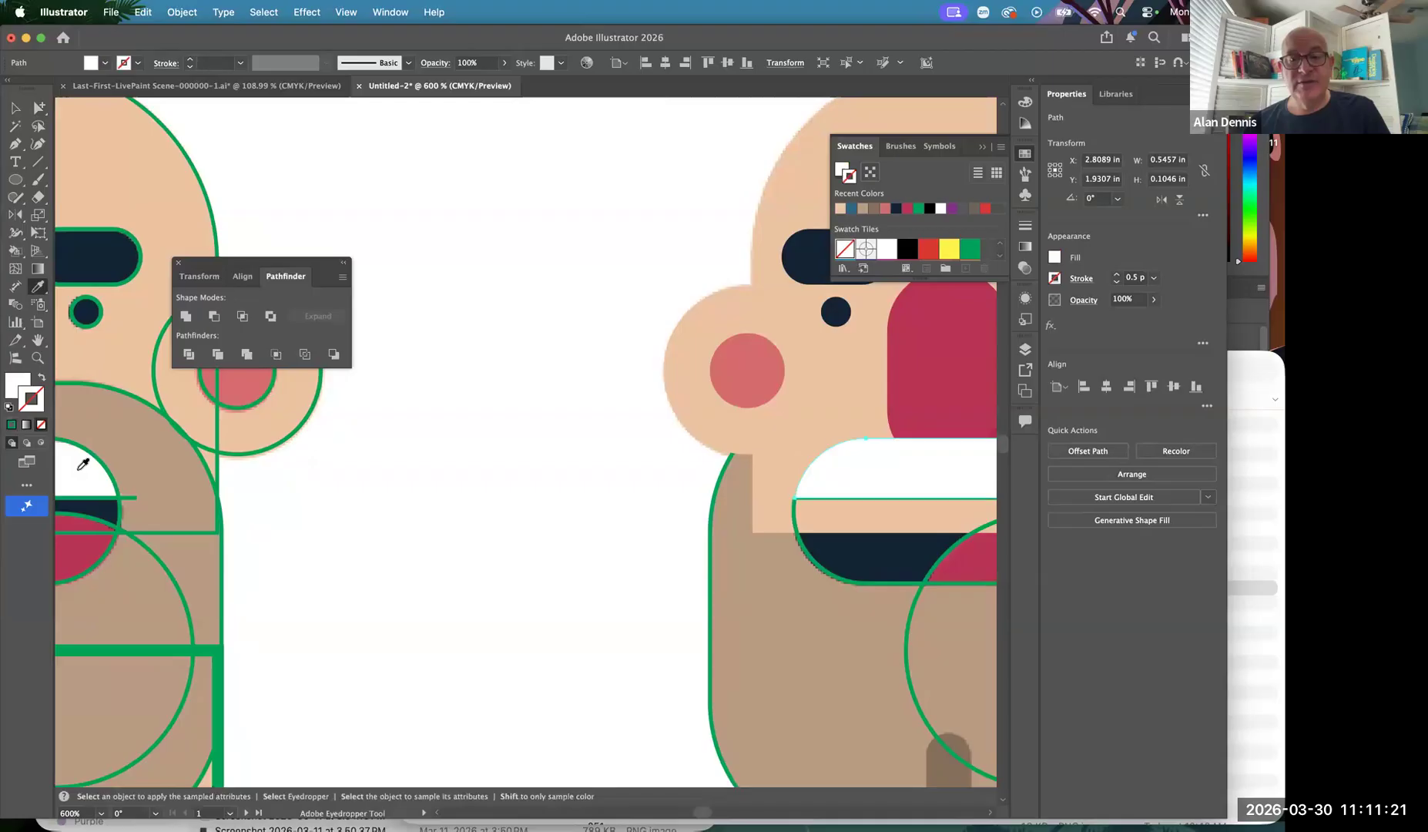
Fill the lower half of the front-facing character's mouth with the dark navy sampled from the underlying mouth
alt+super+click(726, 484)
alt+super+click(647, 479)
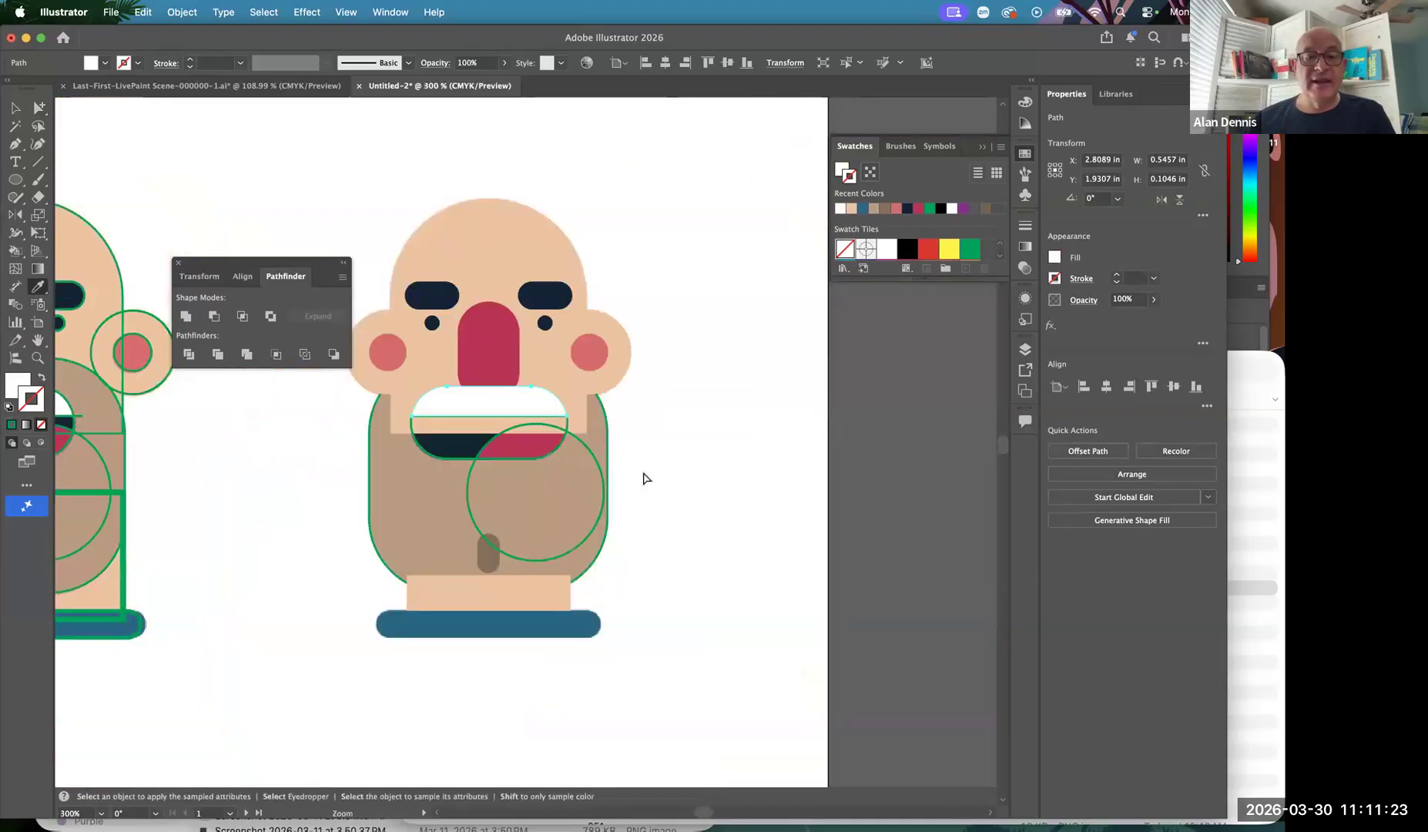
click(449, 463)
key(i)
click(451, 443)
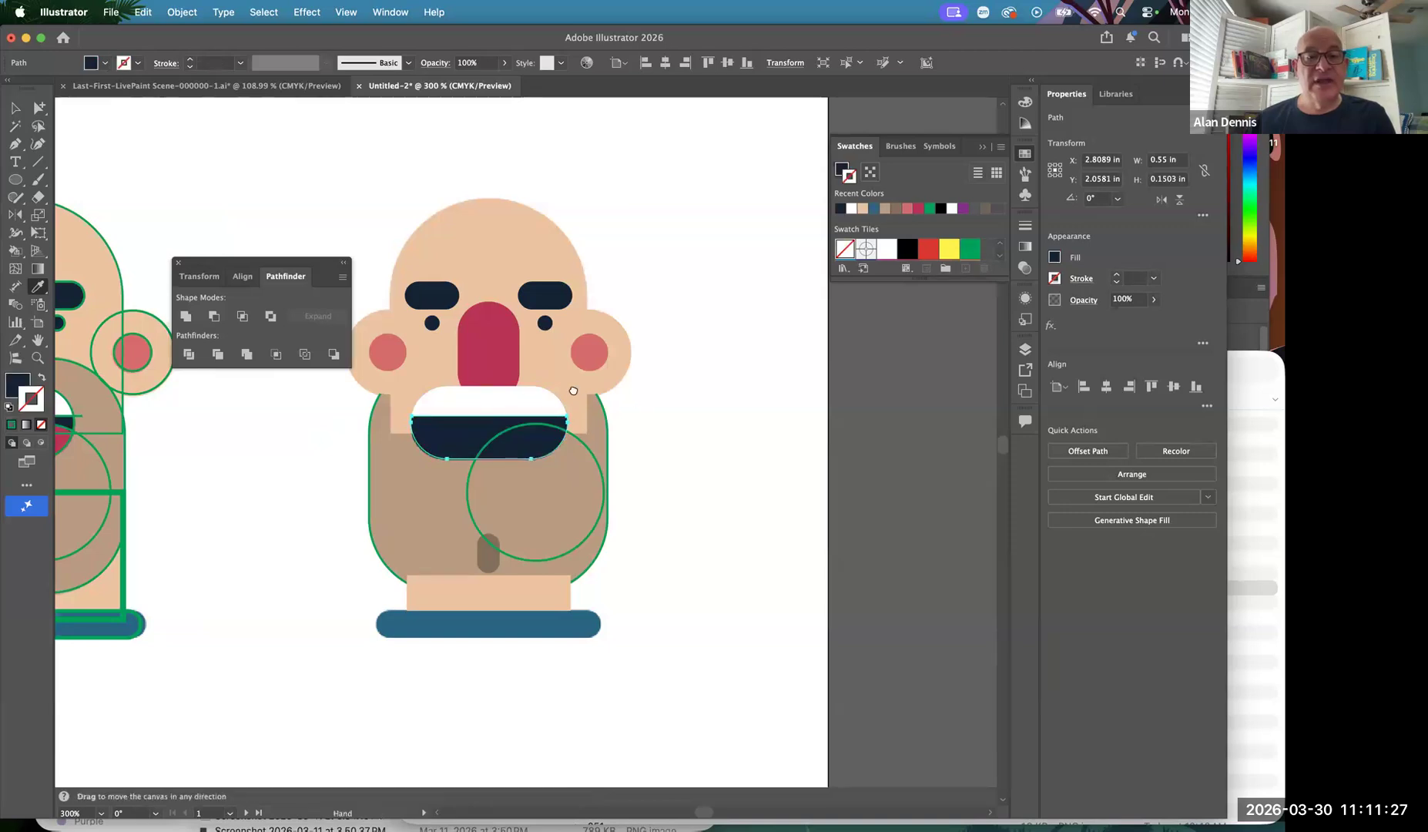
Fill the front-facing character's tongue circle with the crimson sampled from the turned character's tongue
scroll(647, 439, left, 6)
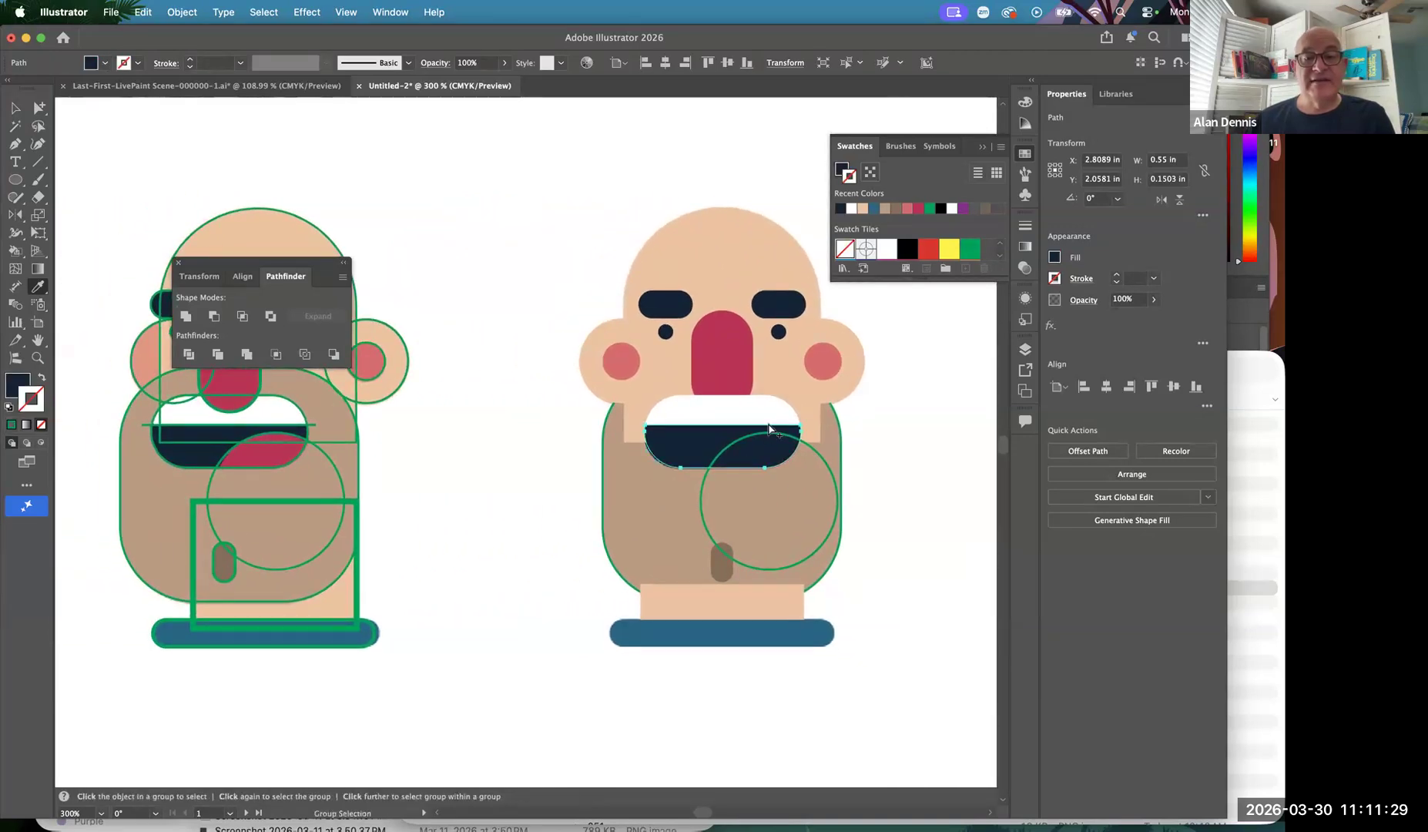
super+click(761, 441)
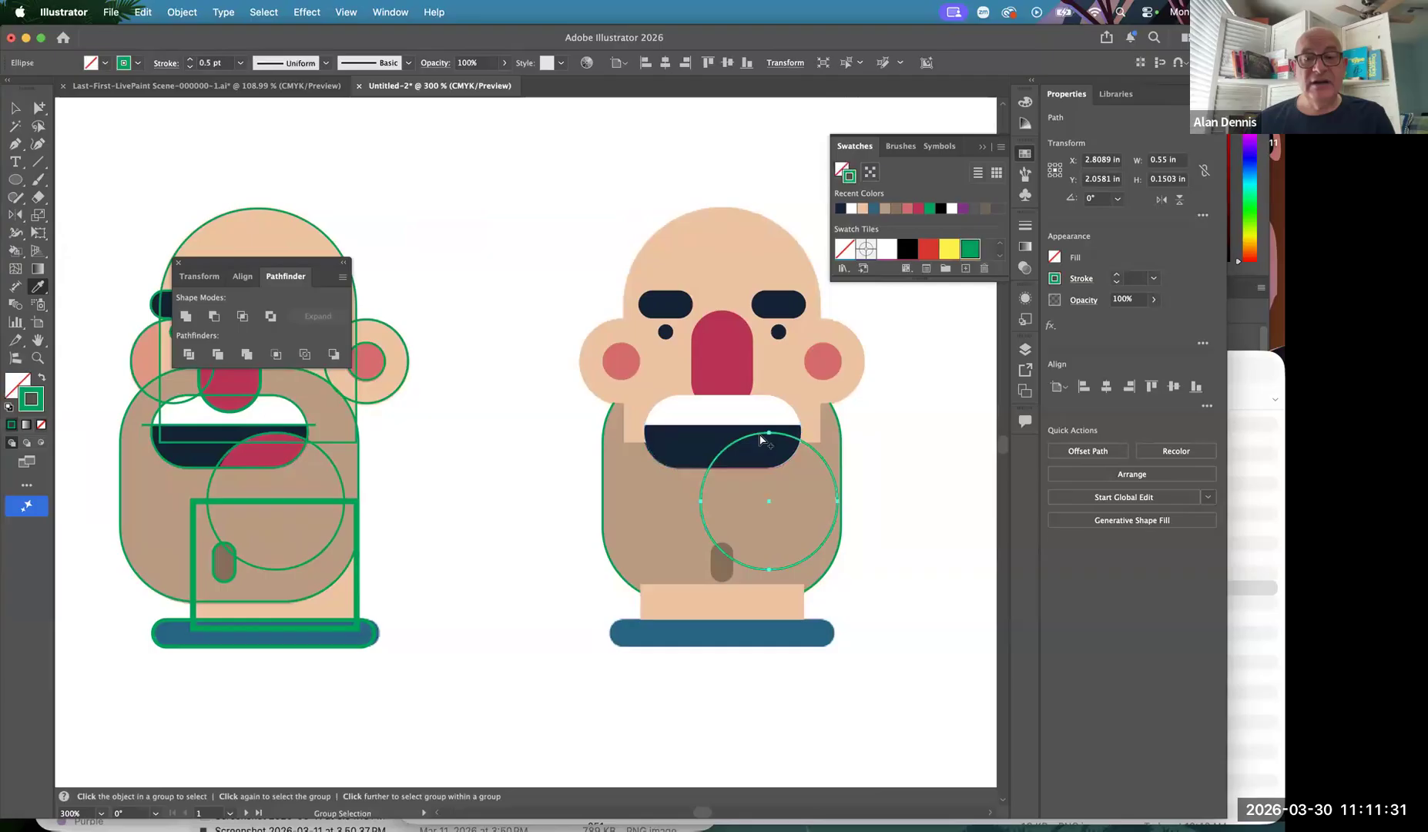
click(279, 447)
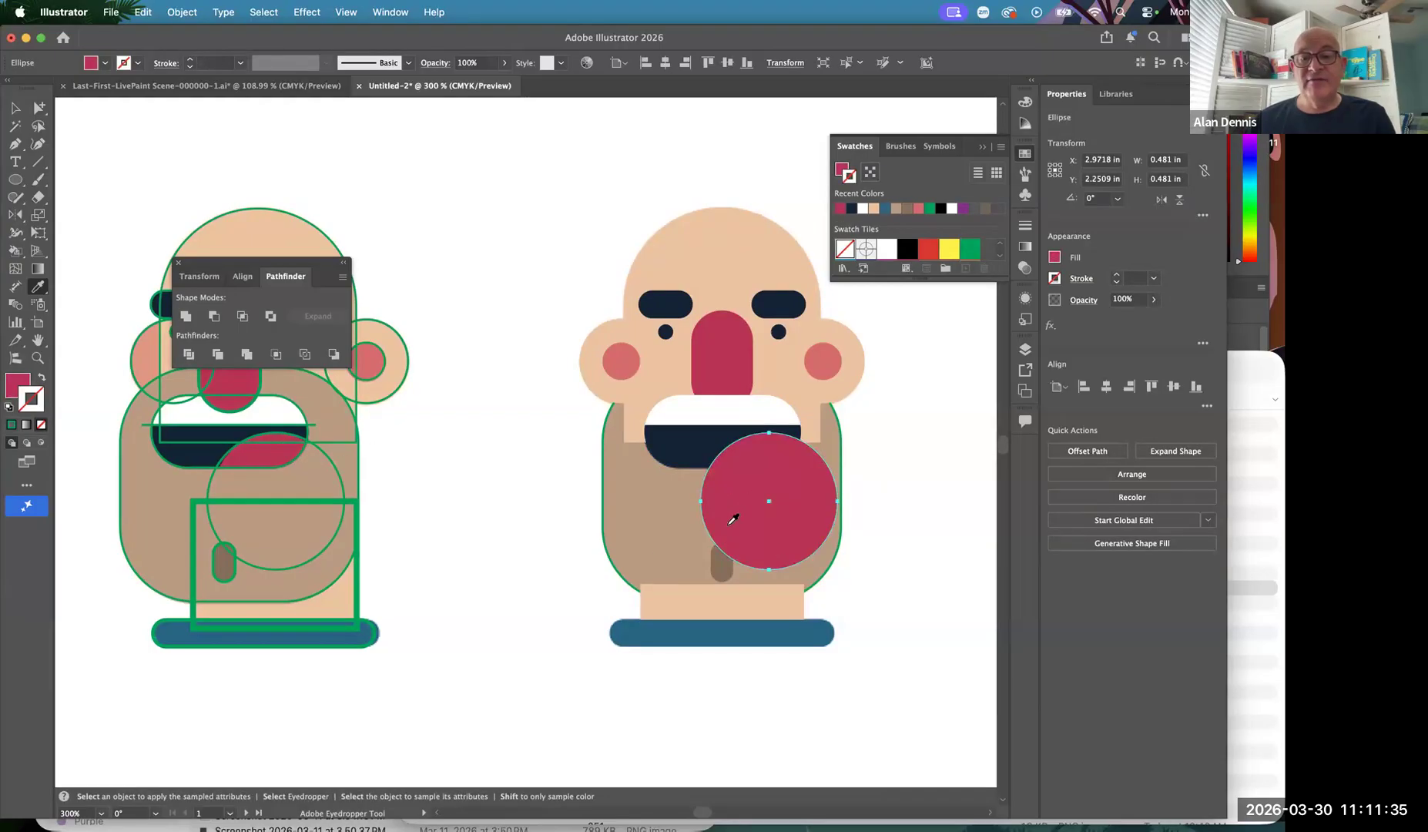
Trim away the part of the tongue circle outside the lower mouth half with Shape Builder, and deselect
key(super)
super+click(689, 472)
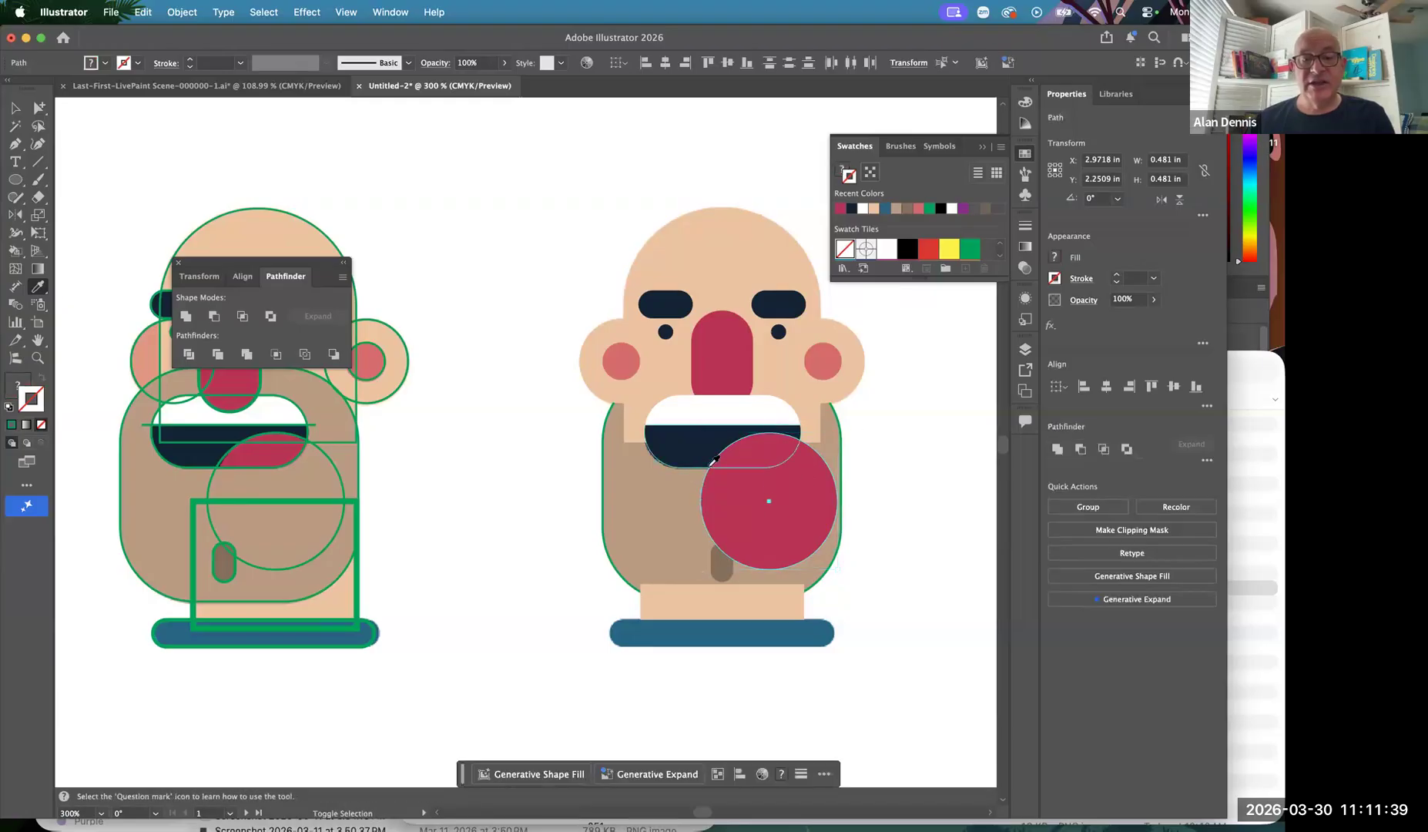
key(shift+m)
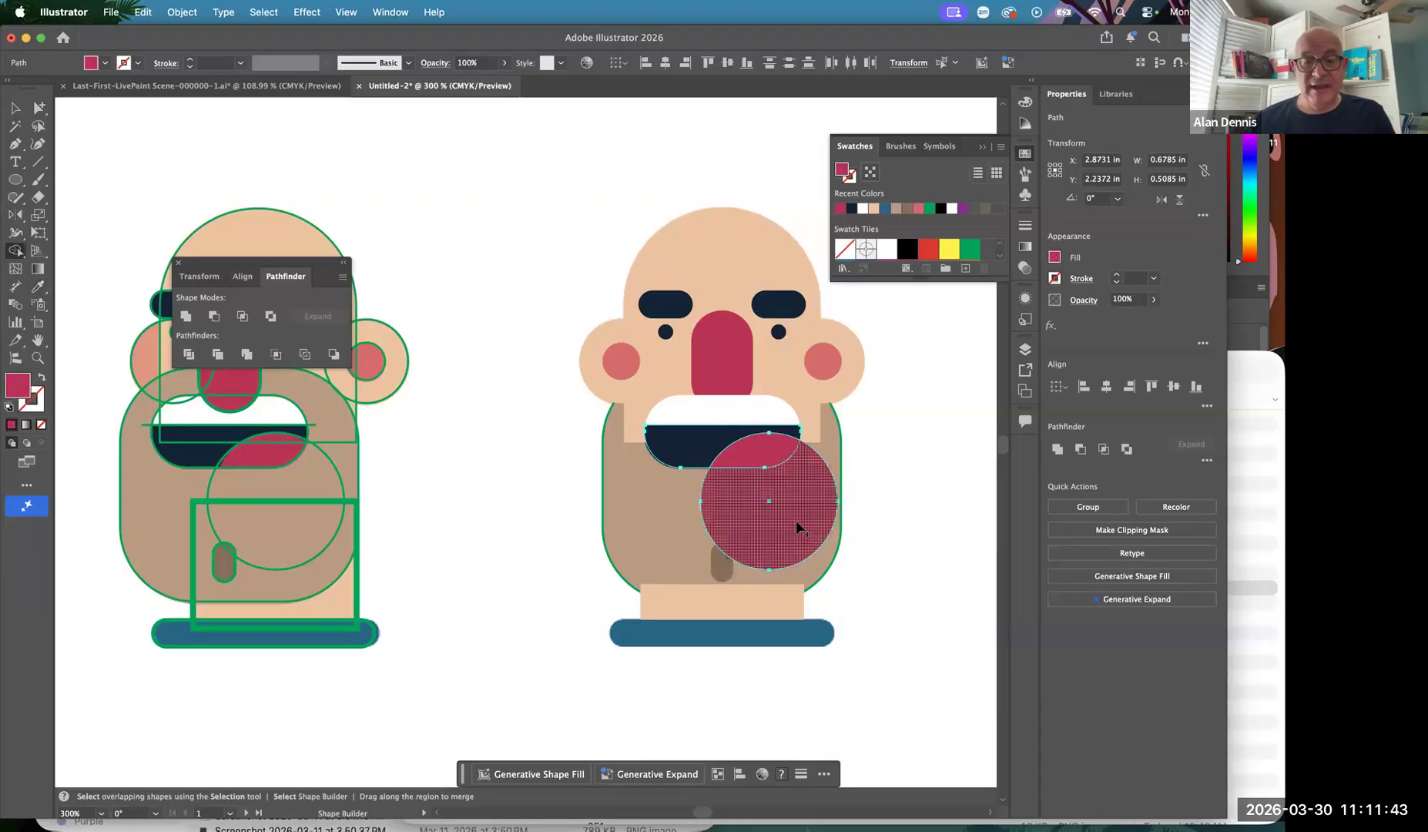
alt+click(795, 520)
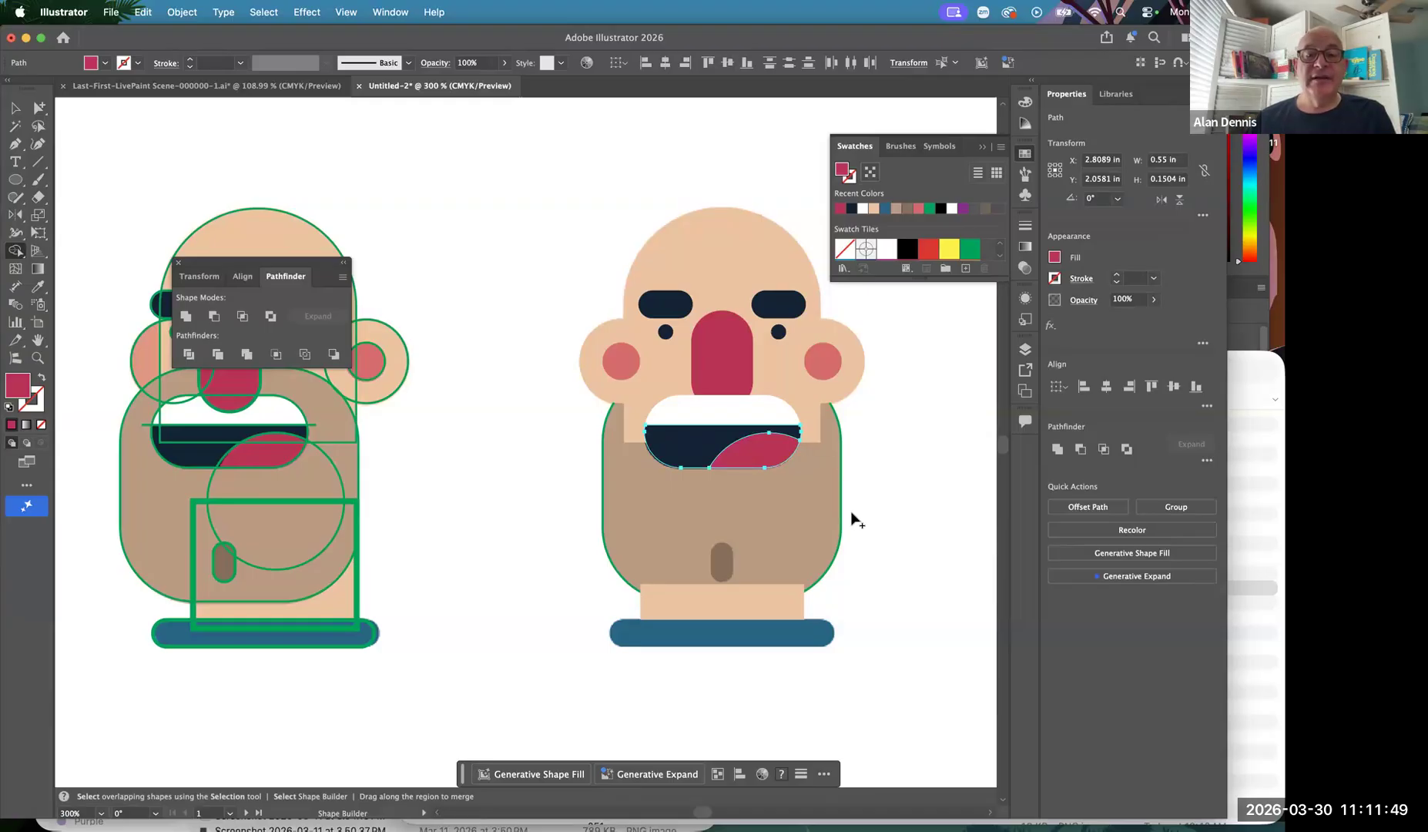
click(38, 108)
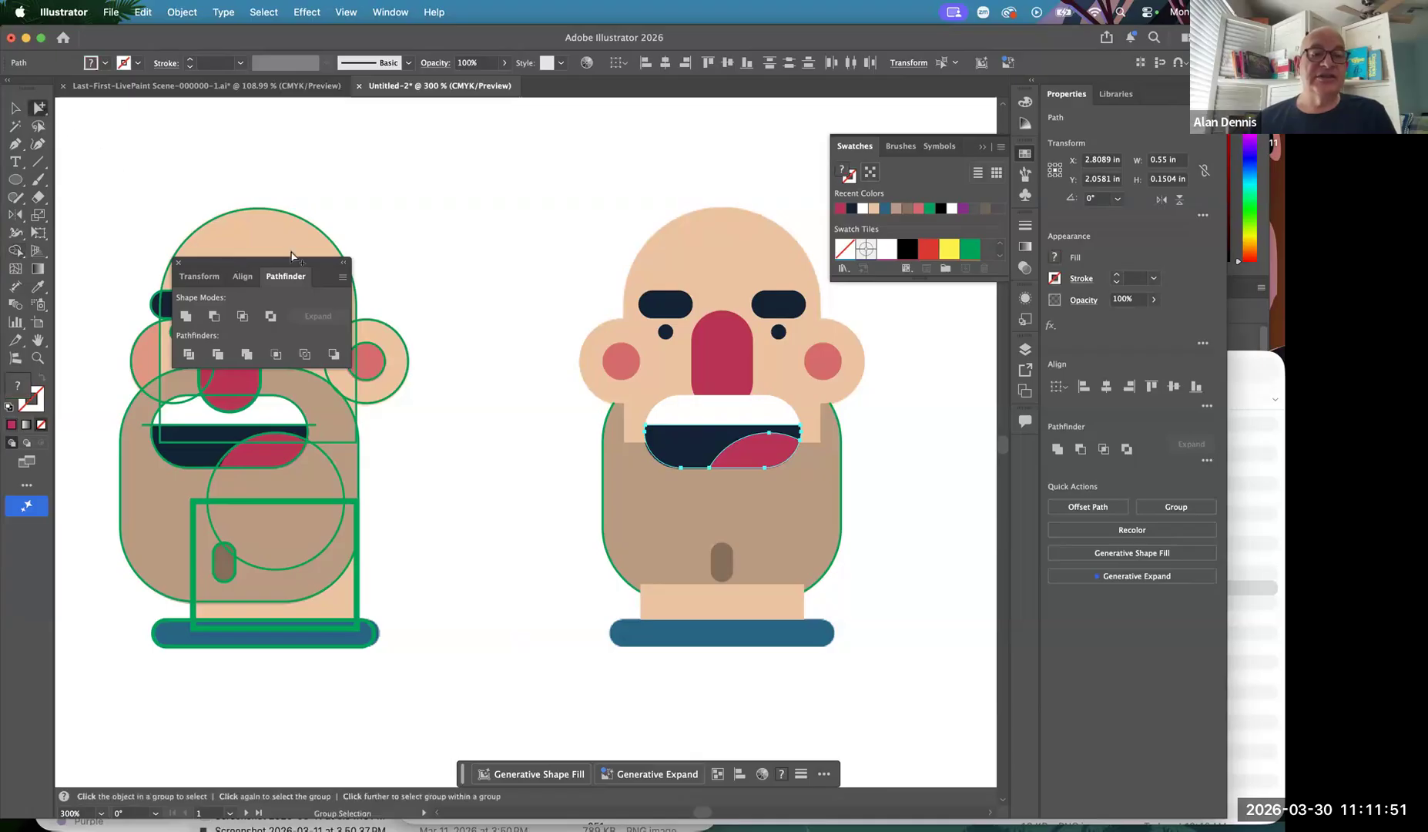
click(911, 470)
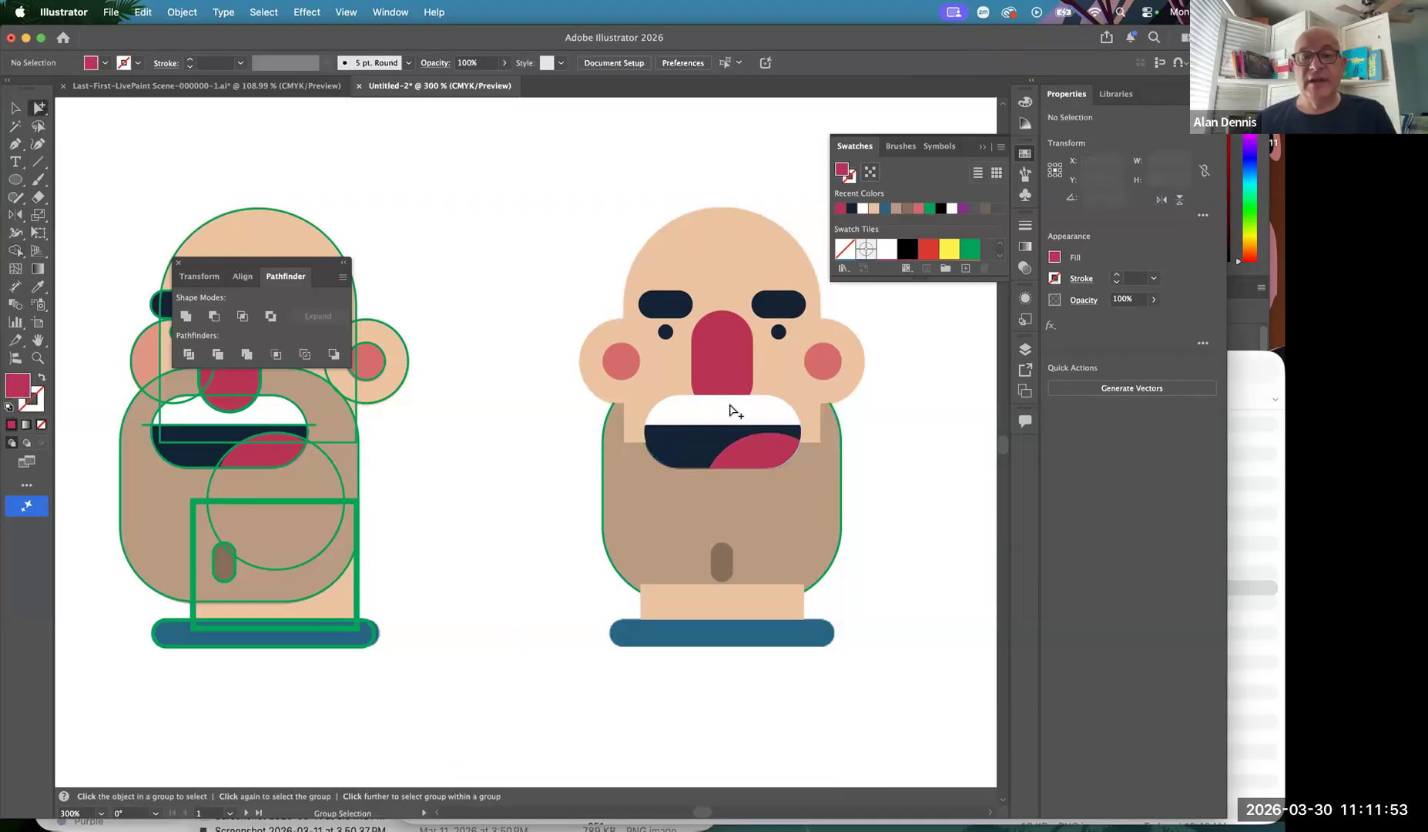
Fill the front-facing character's beard outline with the tan sampled from the underlying beard
click(840, 514)
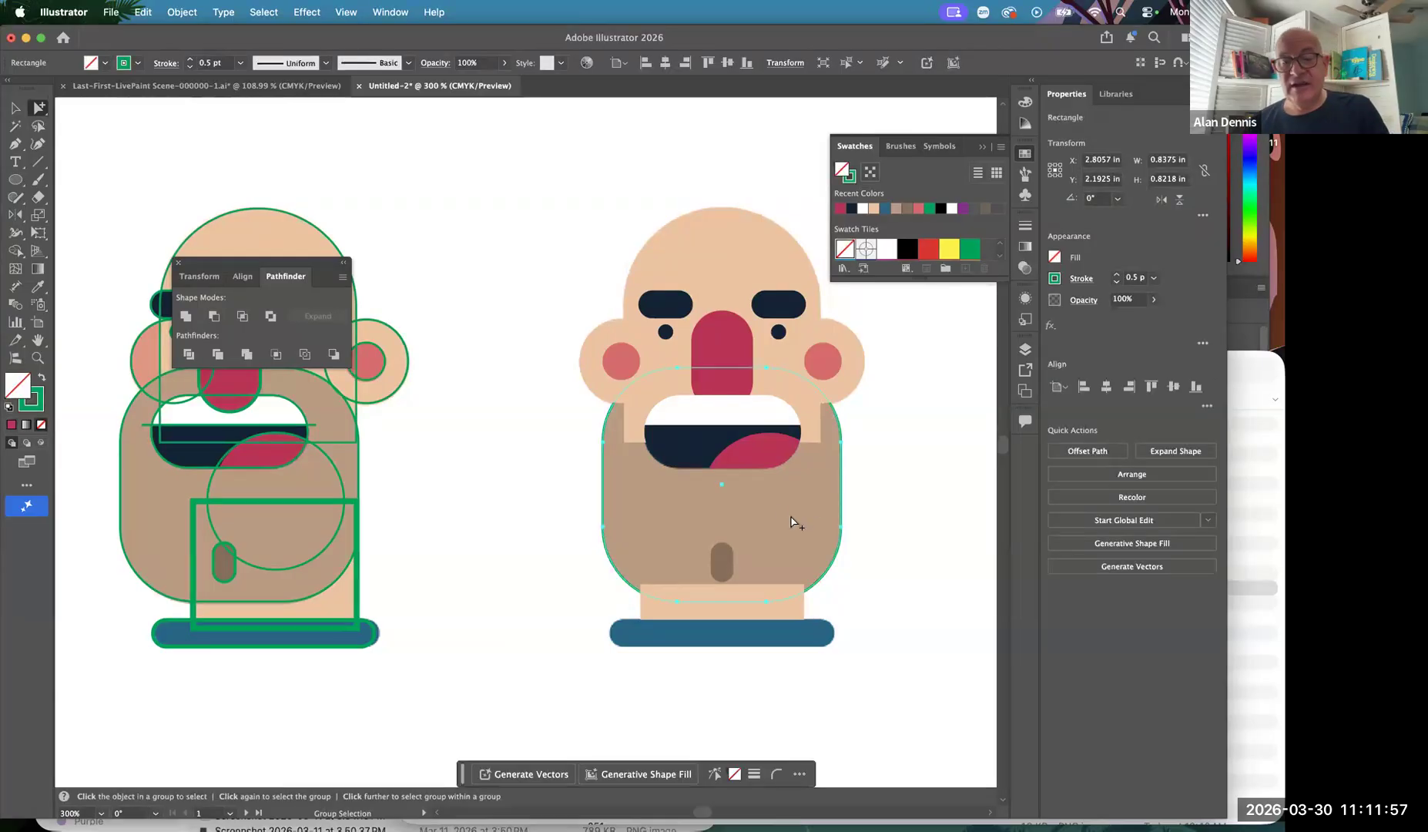
key(i)
click(797, 505)
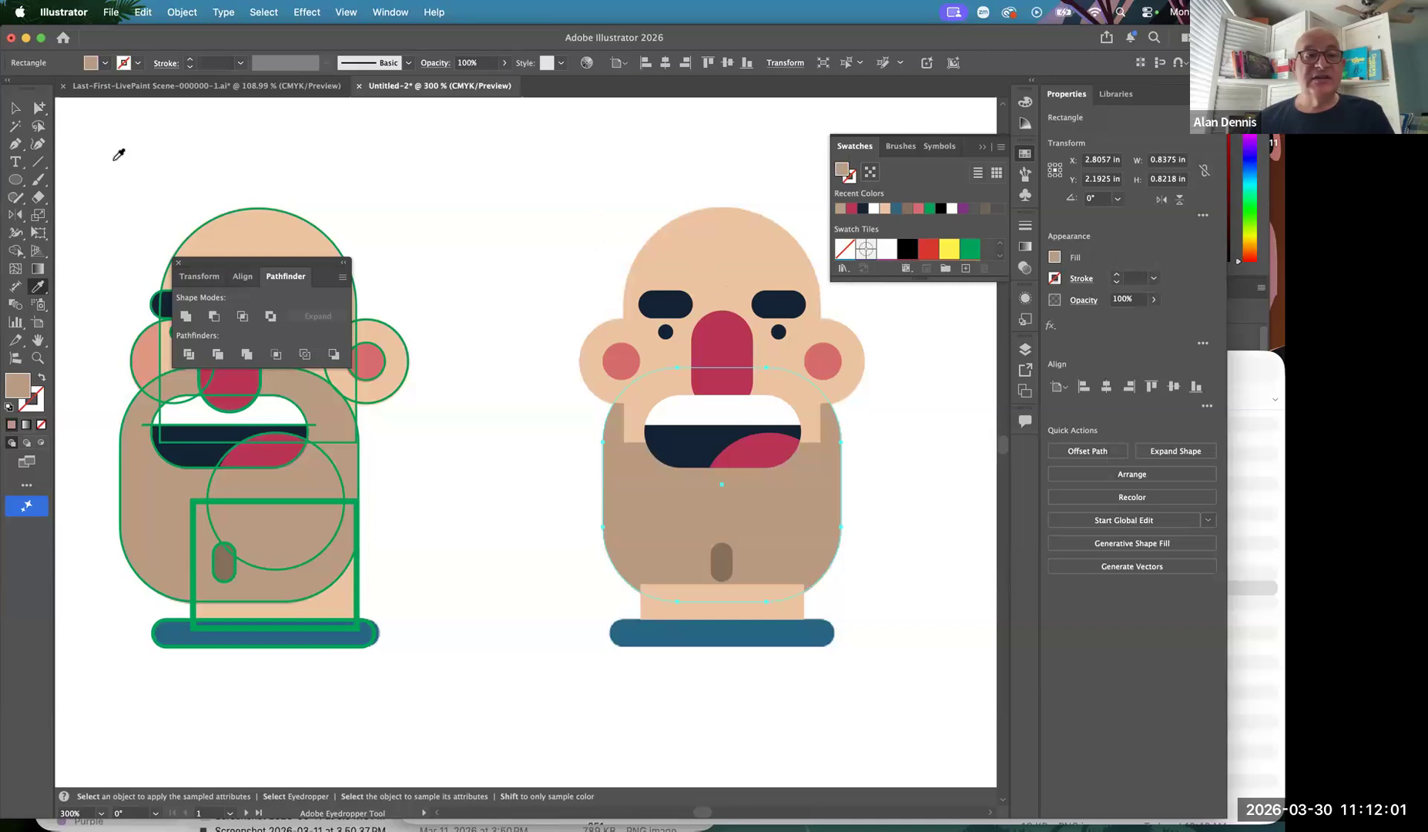
alt+click(38, 107)
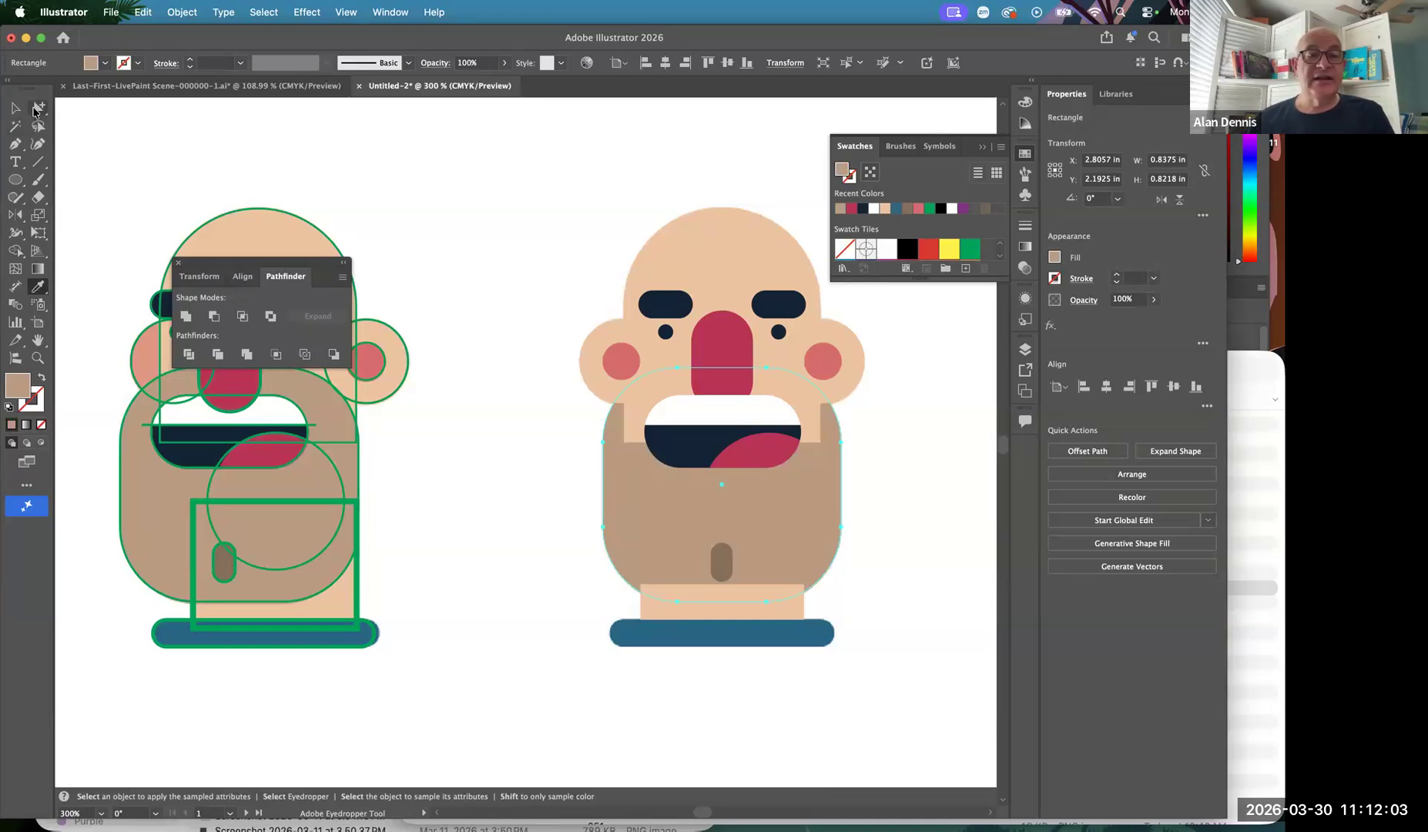
Bring the front-facing character's crimson nose in front of the white teeth, and deselect it
click(466, 243)
click(742, 359)
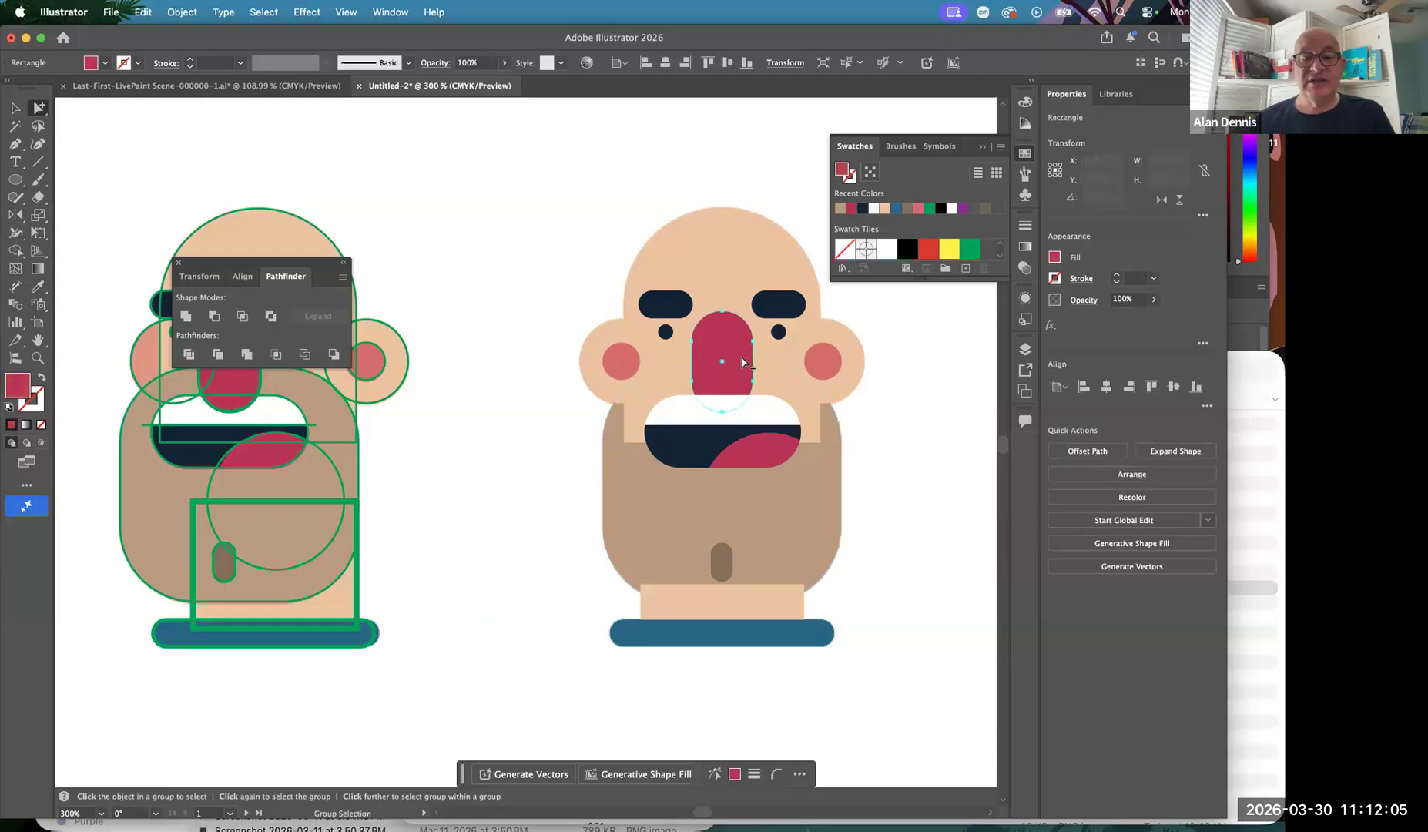
key(super)
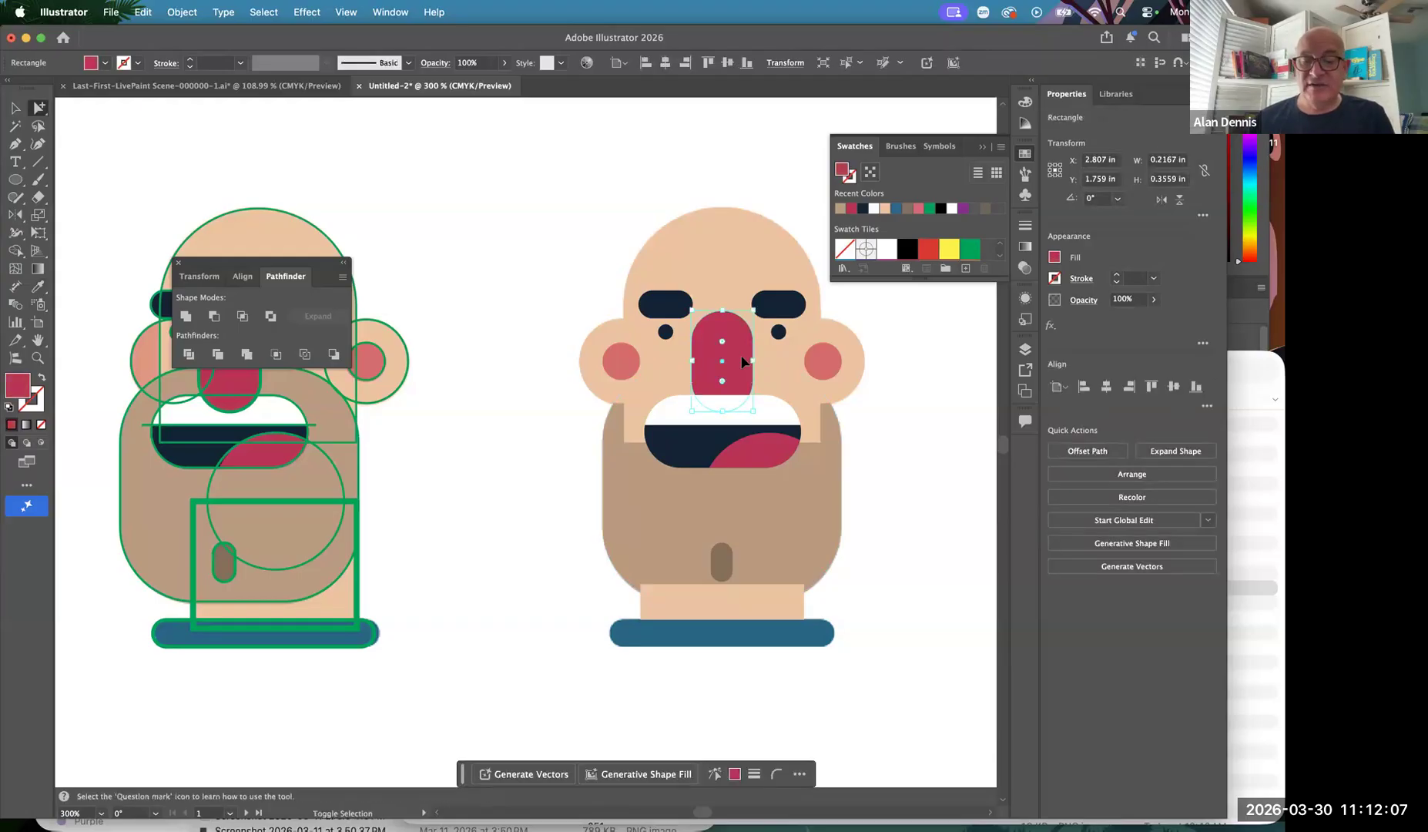
click(905, 437)
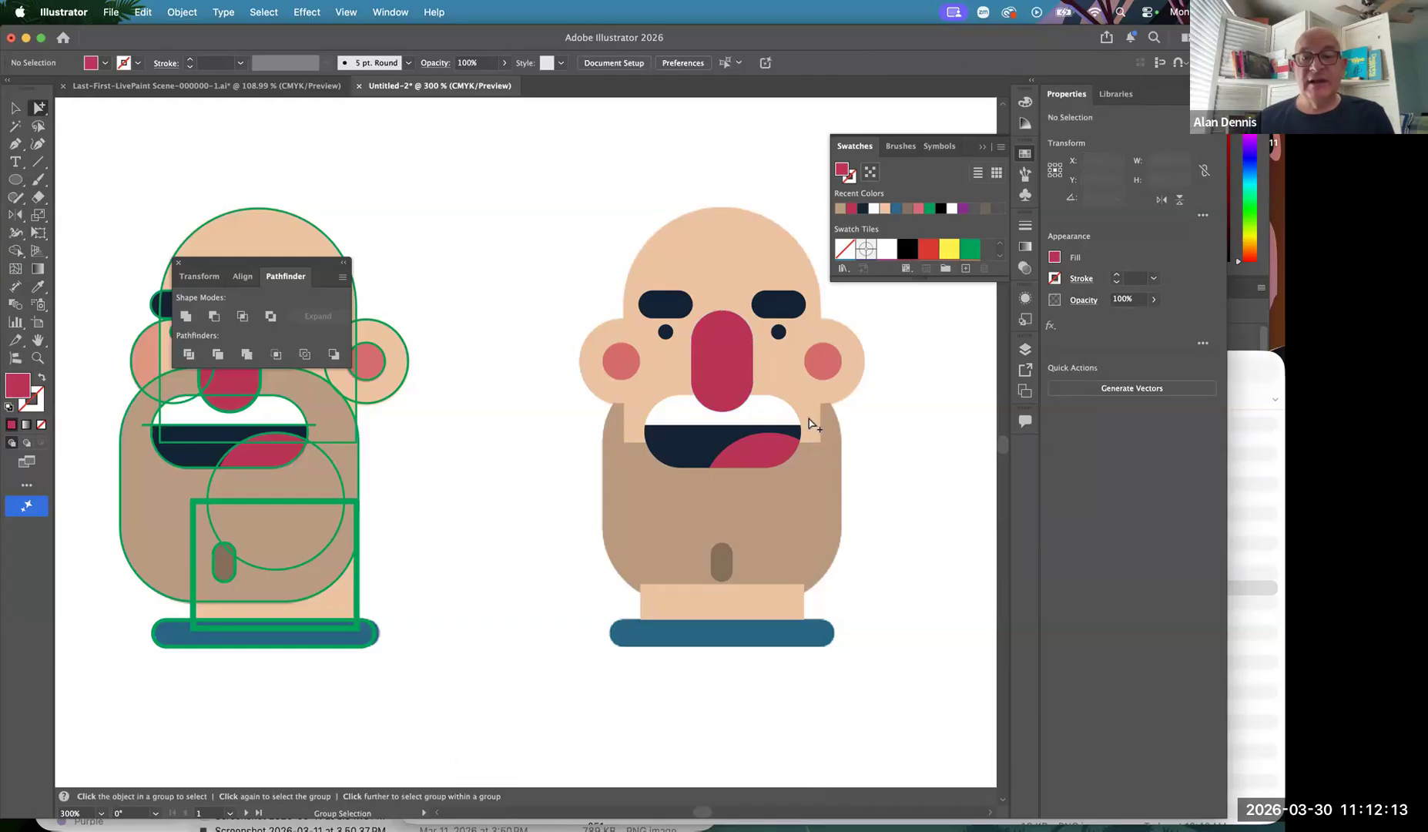
Send the front-facing character's head shape behind the beard, and deselect it
click(811, 424)
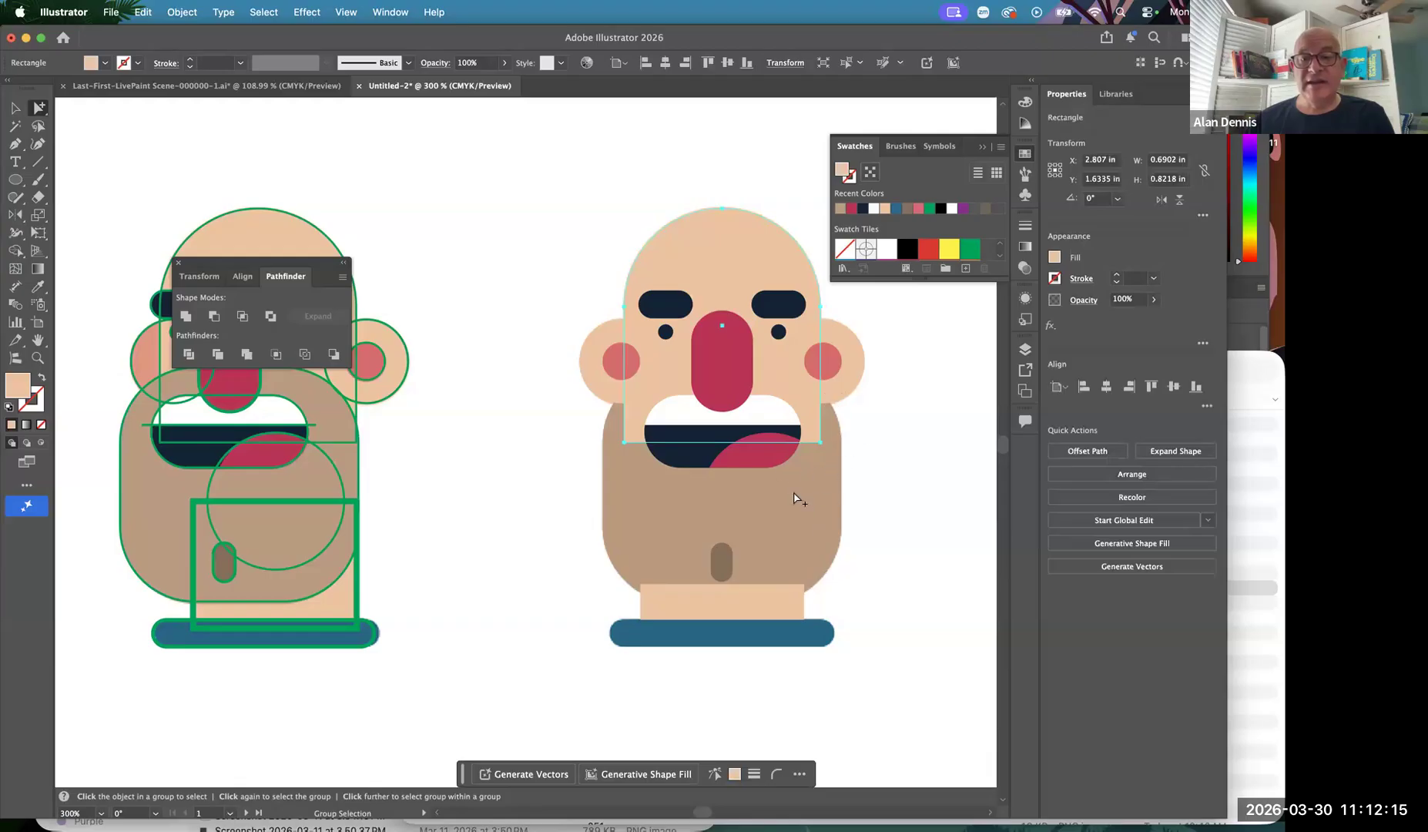
key(super)
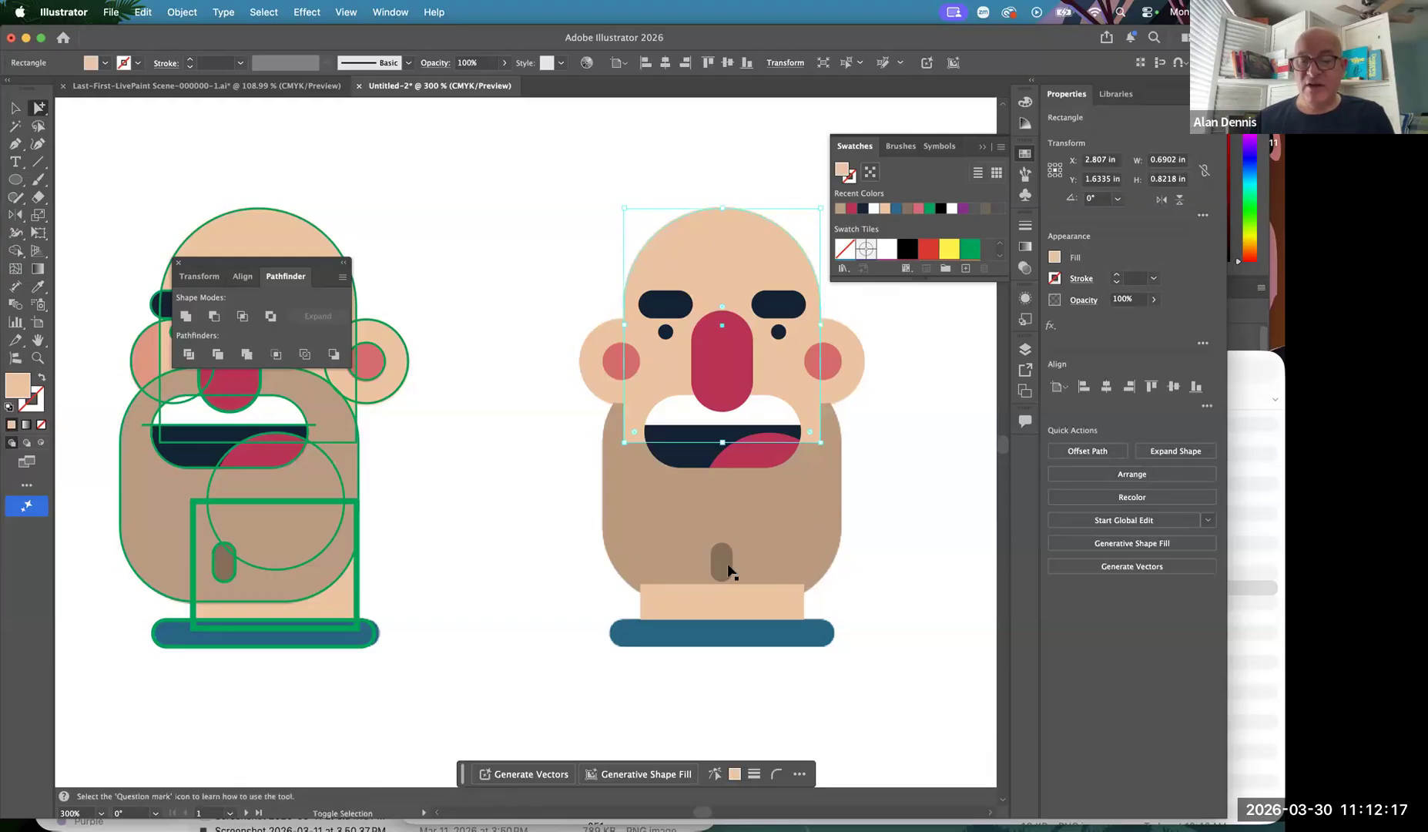
key(super+[)
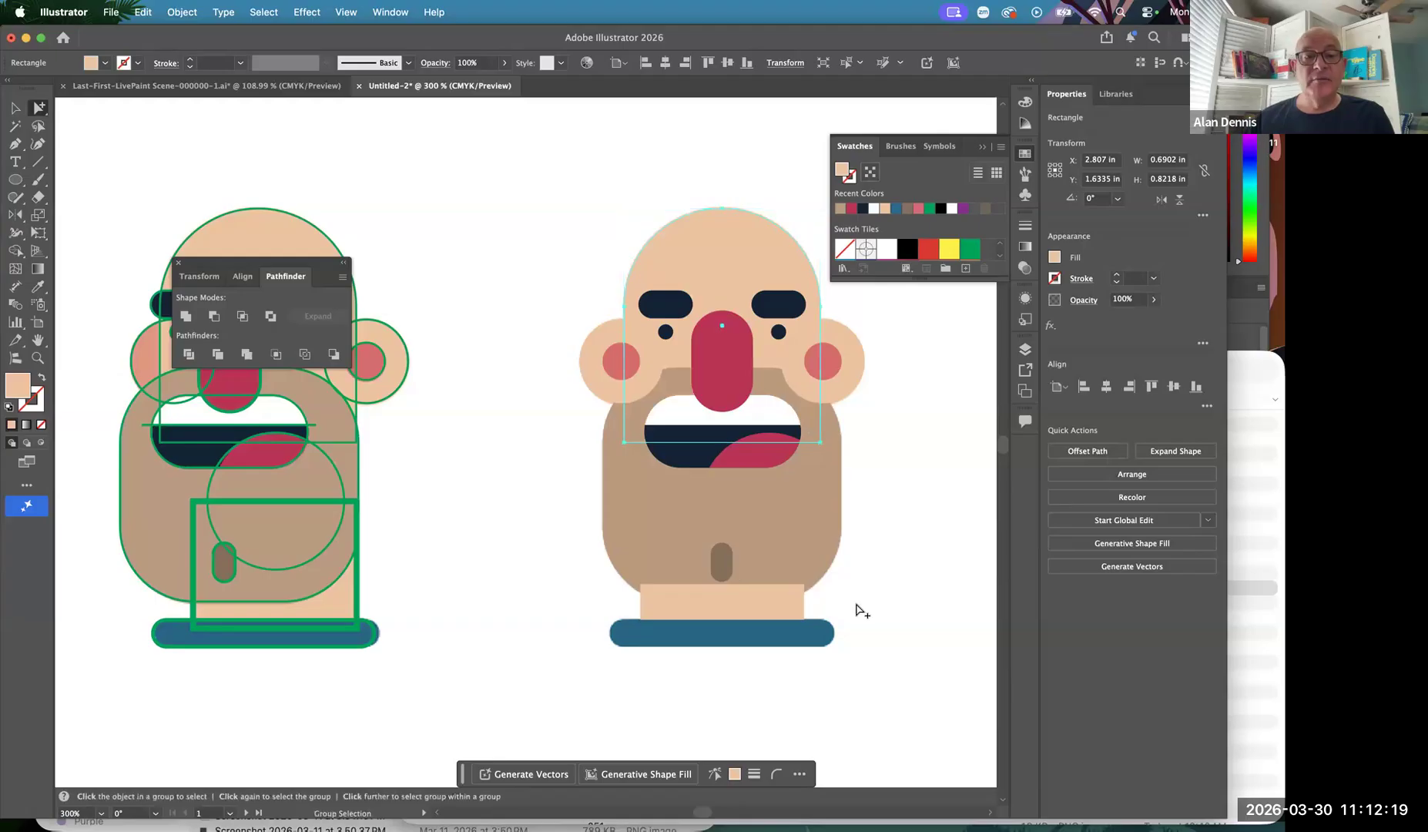
click(860, 611)
Send the front-facing character's two ears and their pink inner circles to the back, behind the head and beard
key(space)
drag(504, 532, 652, 595)
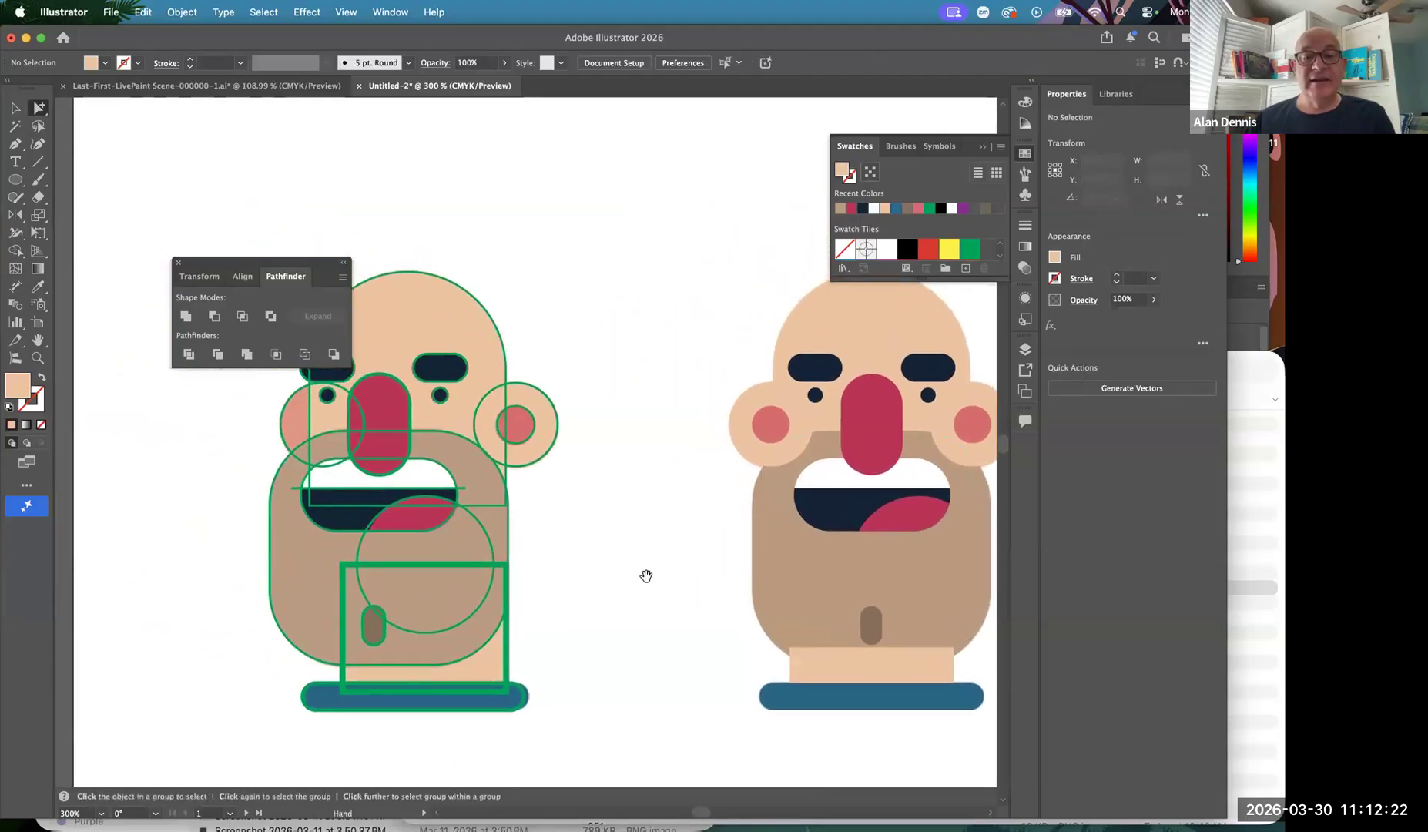
click(771, 431)
shift+click(746, 440)
shift+click(971, 432)
shift+click(973, 458)
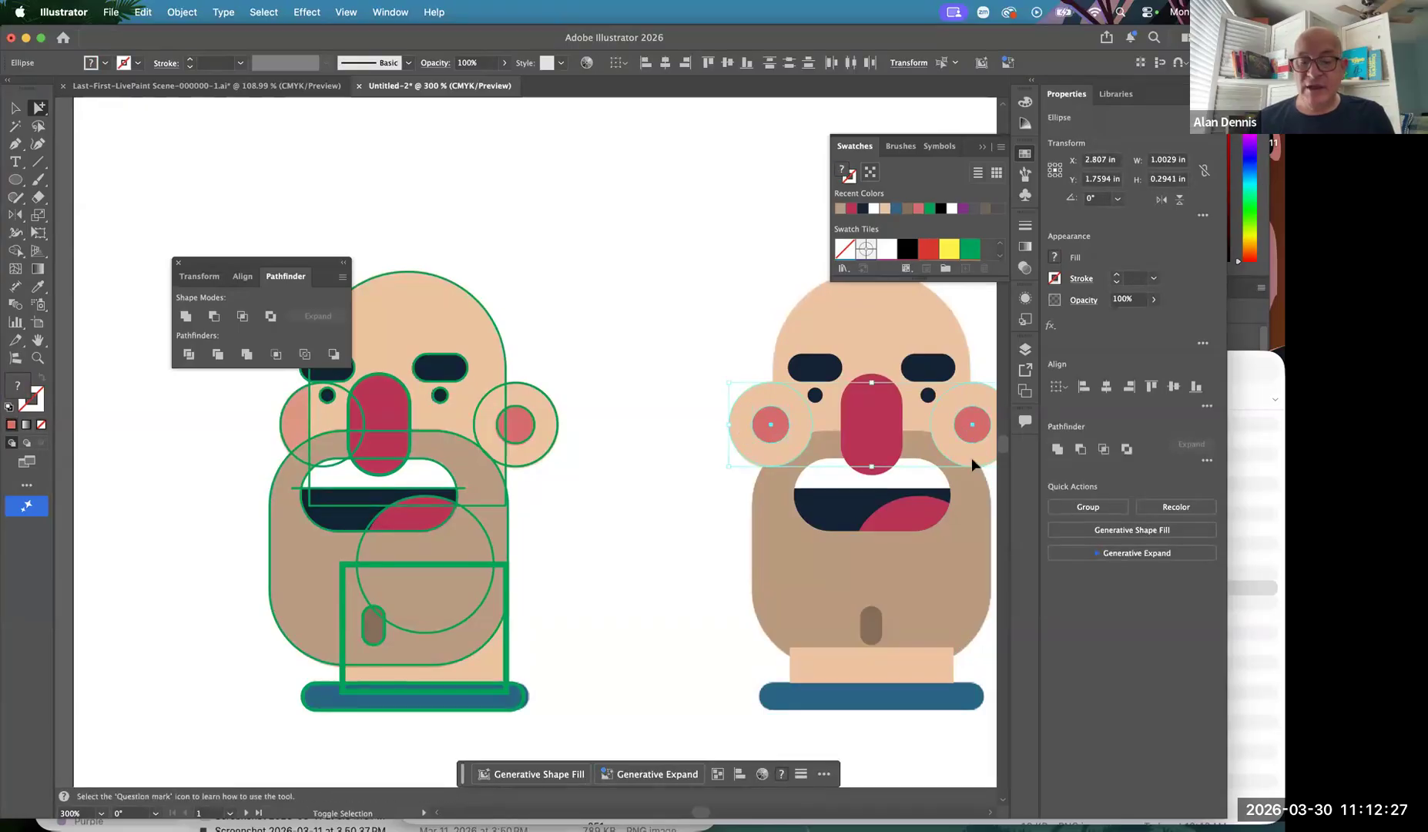
key(super+shift+[)
click(612, 382)
Send the front-facing character's neck rectangle to the back, behind the beard and collar, and deselect it
drag(741, 447, 593, 389)
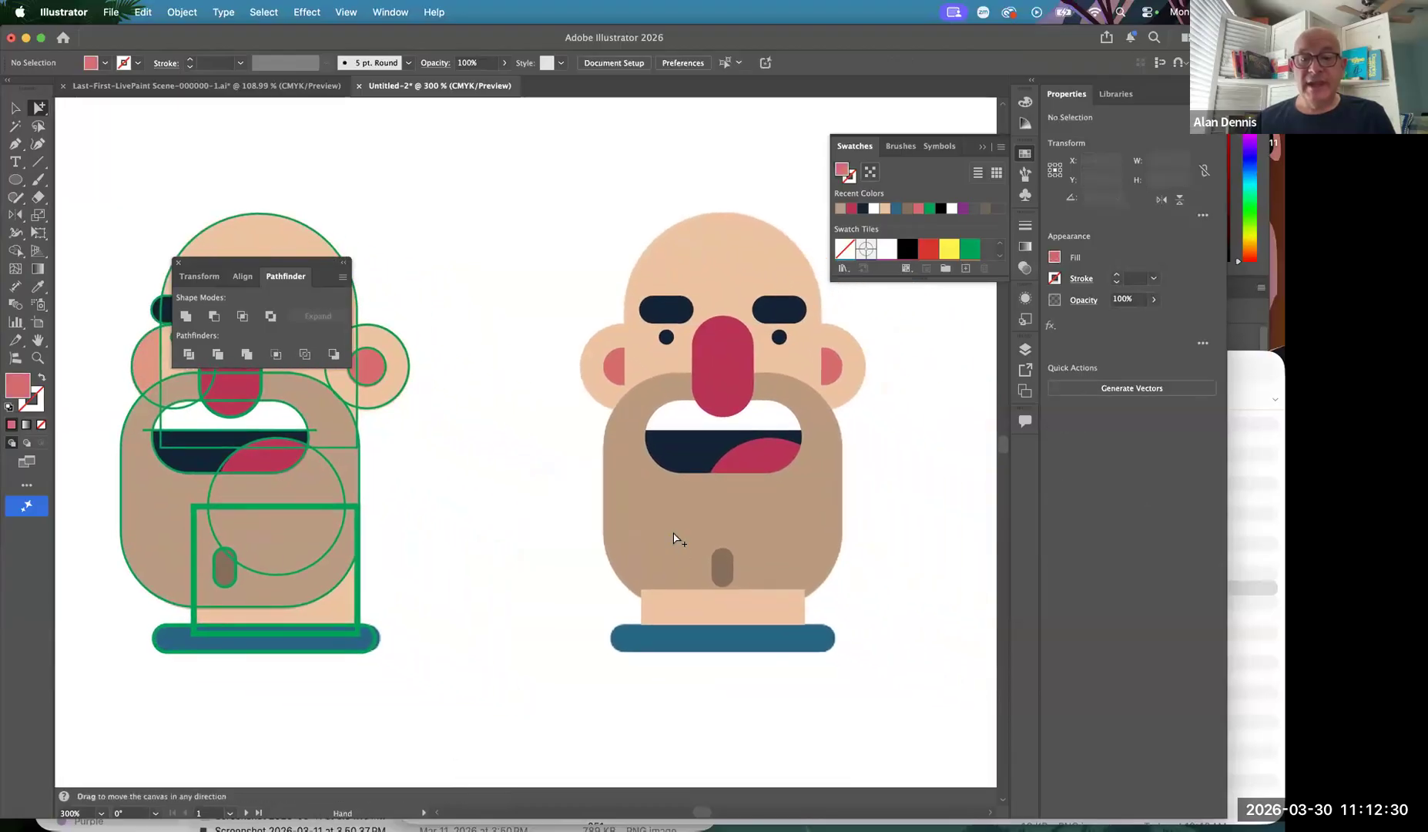
click(696, 600)
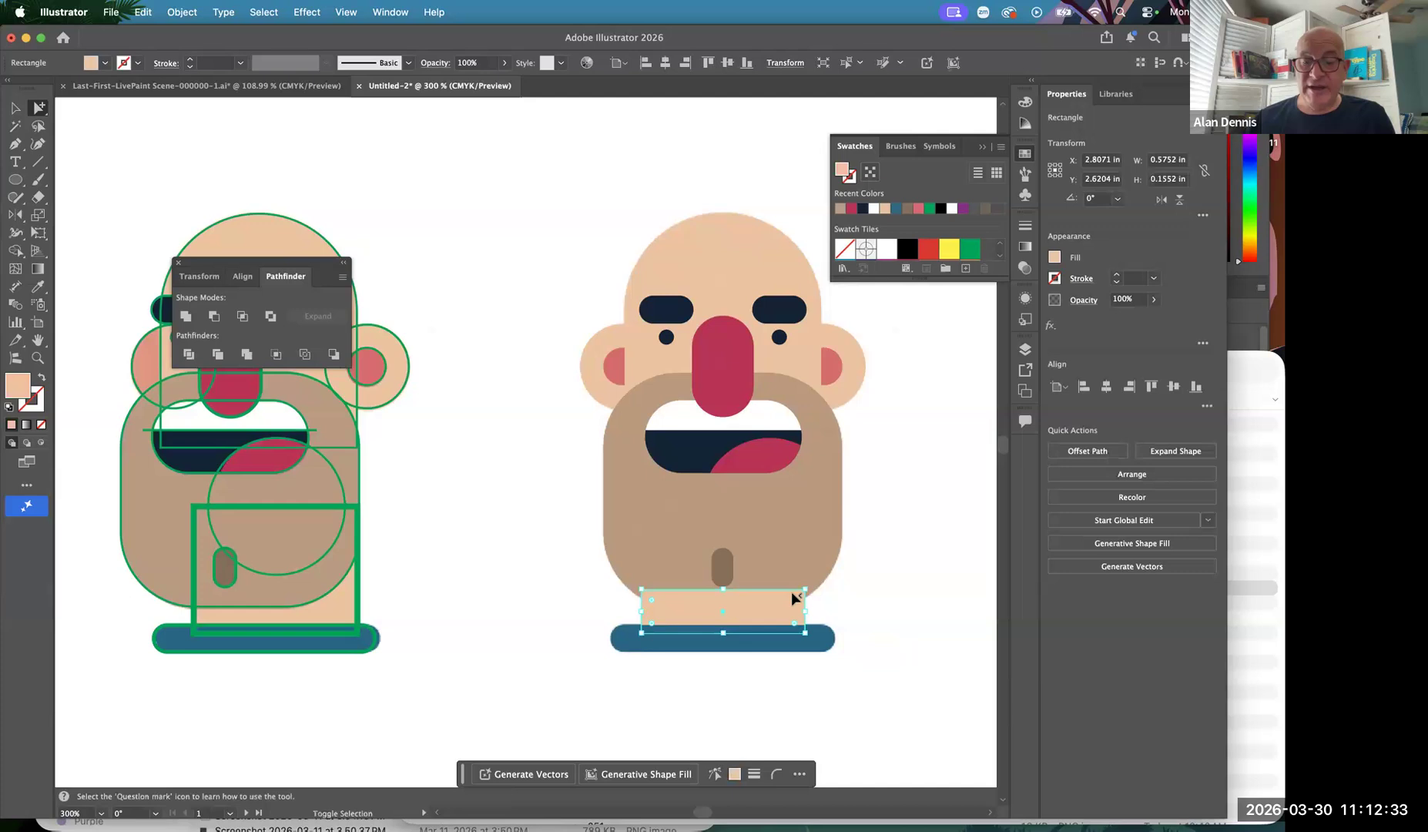
key(super+shift+[)
click(864, 496)
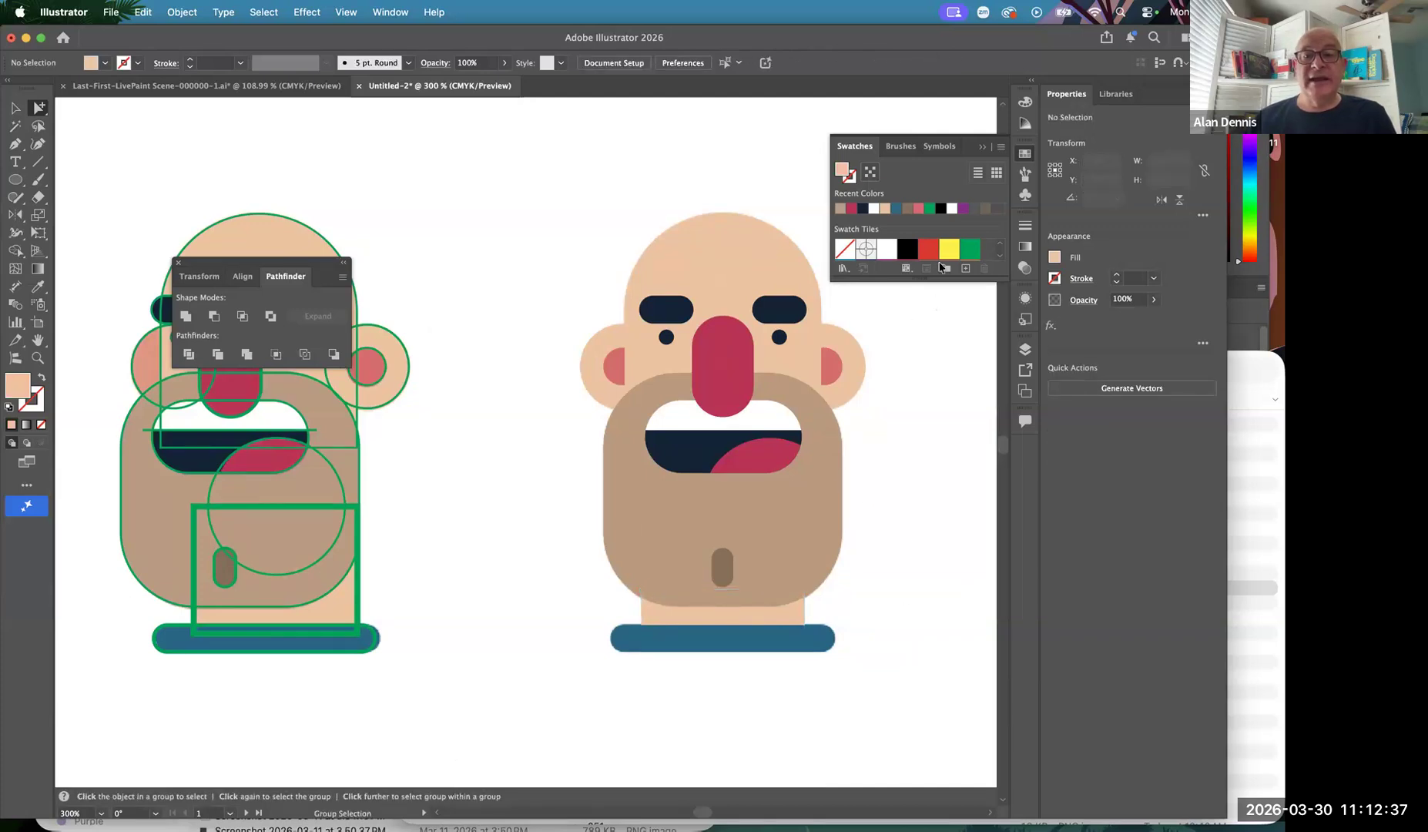
Toggle the character layer's visibility off and on repeatedly to compare the coloured shapes with the reference, leaving it shown
click(1024, 349)
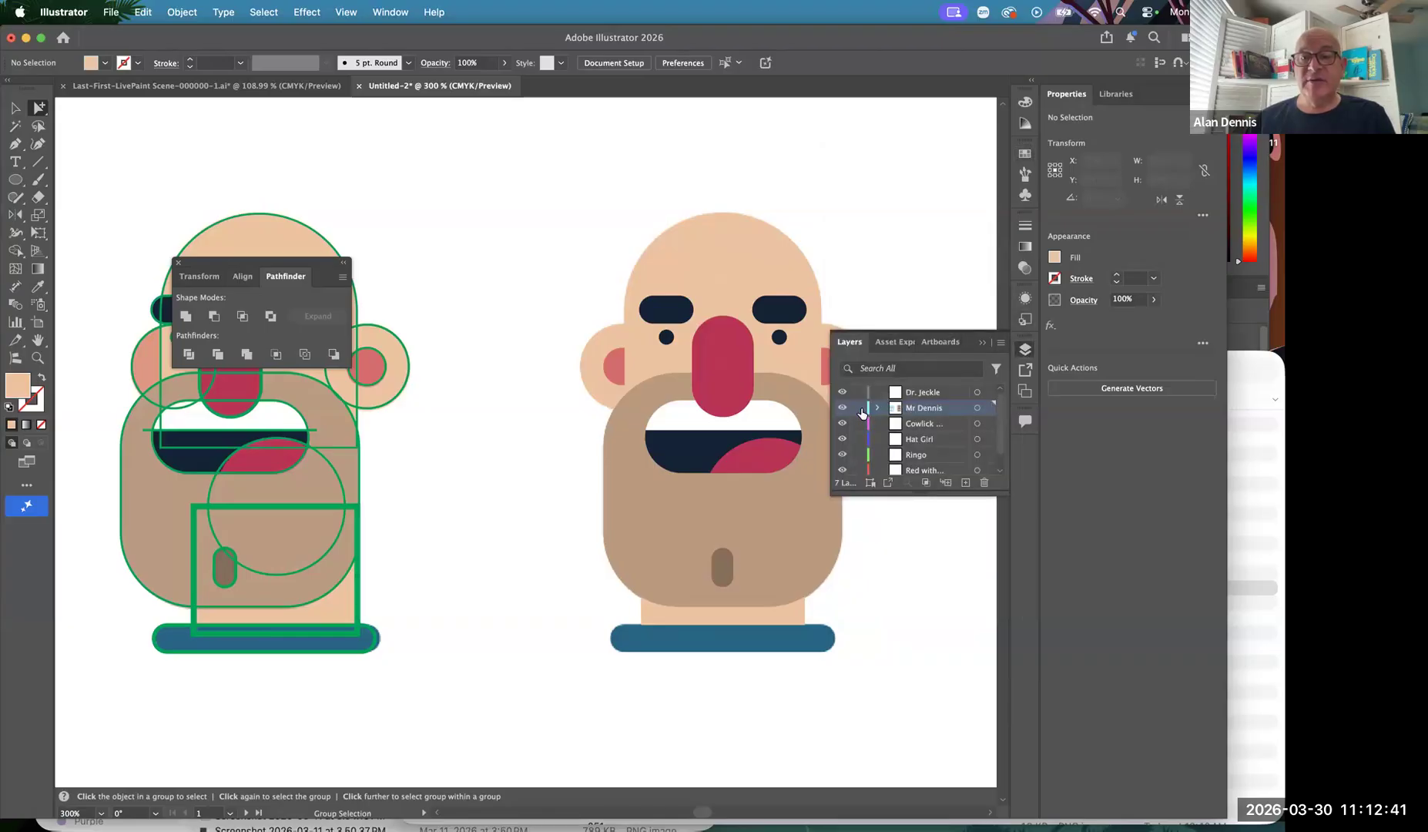
click(843, 408)
click(844, 410)
click(844, 409)
click(844, 410)
click(844, 409)
click(844, 409)
click(843, 410)
click(843, 410)
click(843, 410)
click(843, 410)
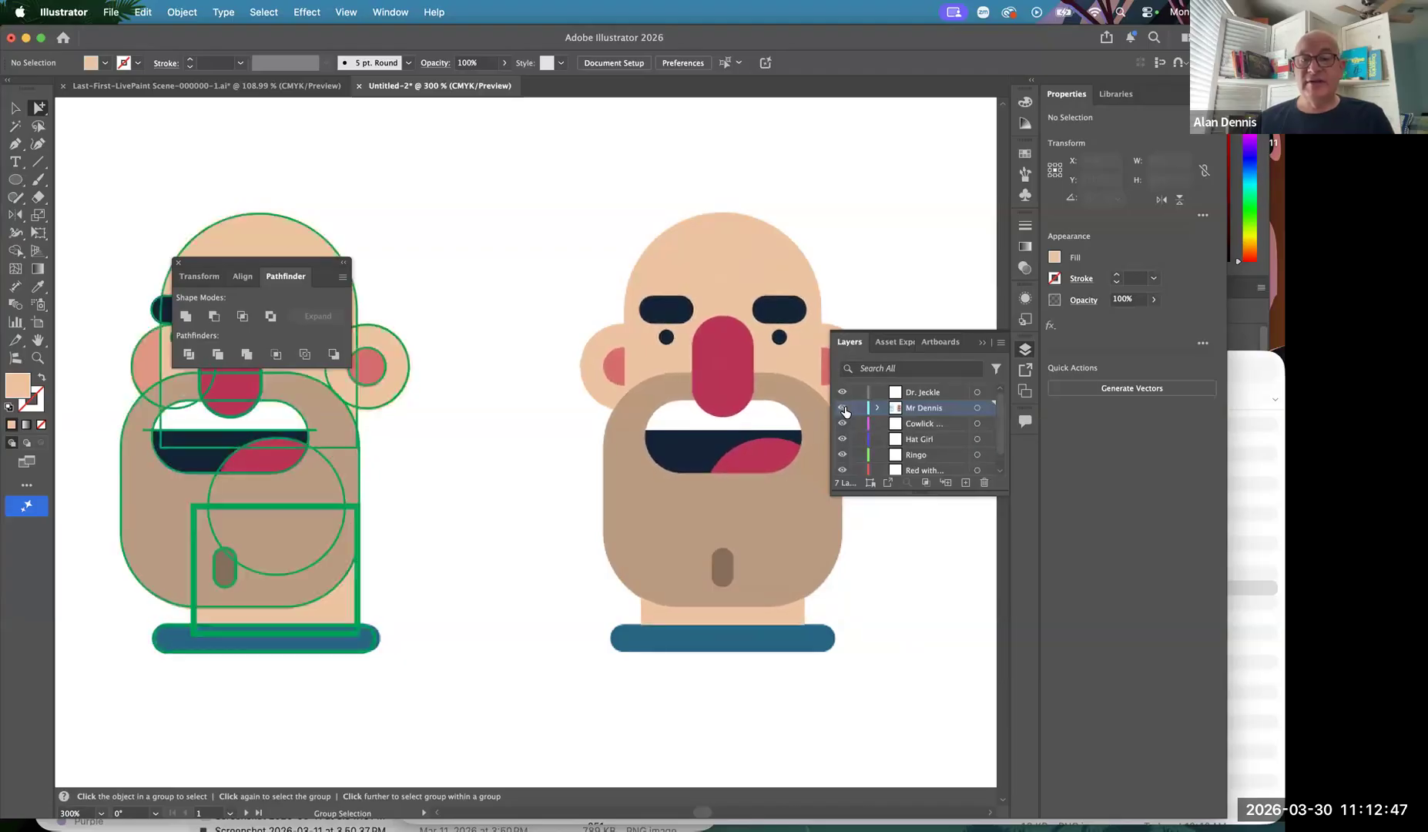
Fill the turned character's two eyebrows and two eyes with the sampled dark navy, and the nose with the sampled crimson
scroll(751, 396, right, 5)
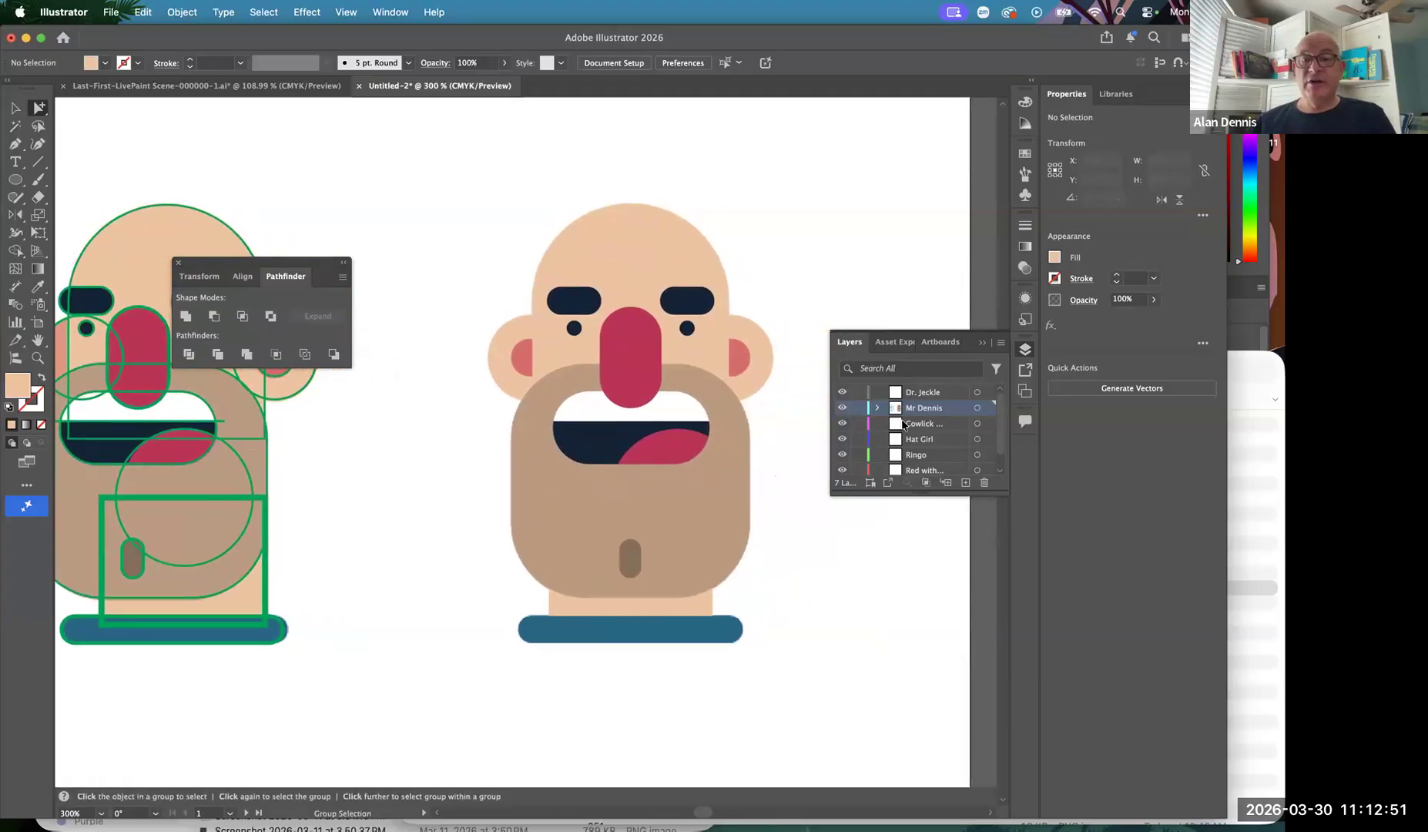
scroll(481, 282, left, 10)
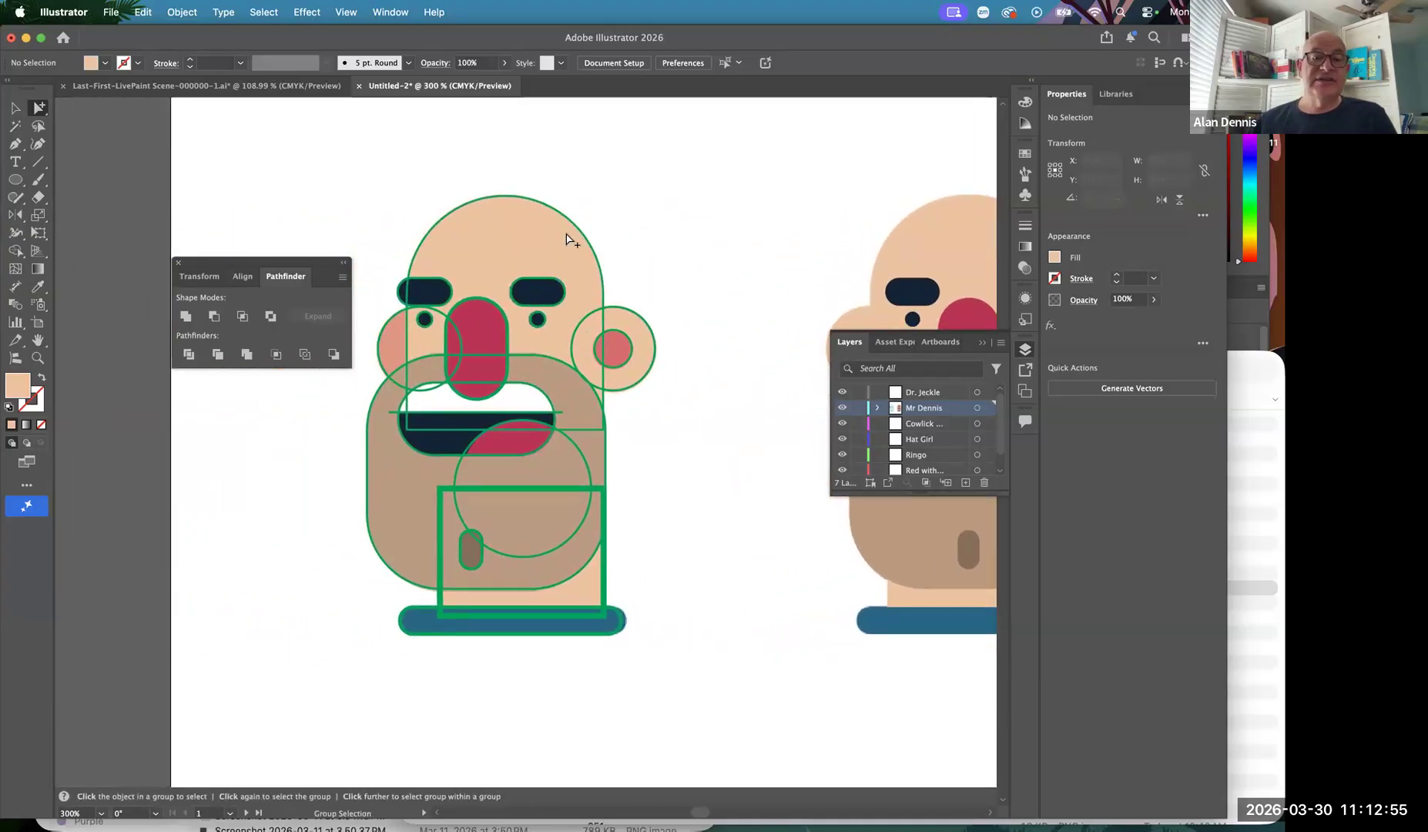
click(568, 270)
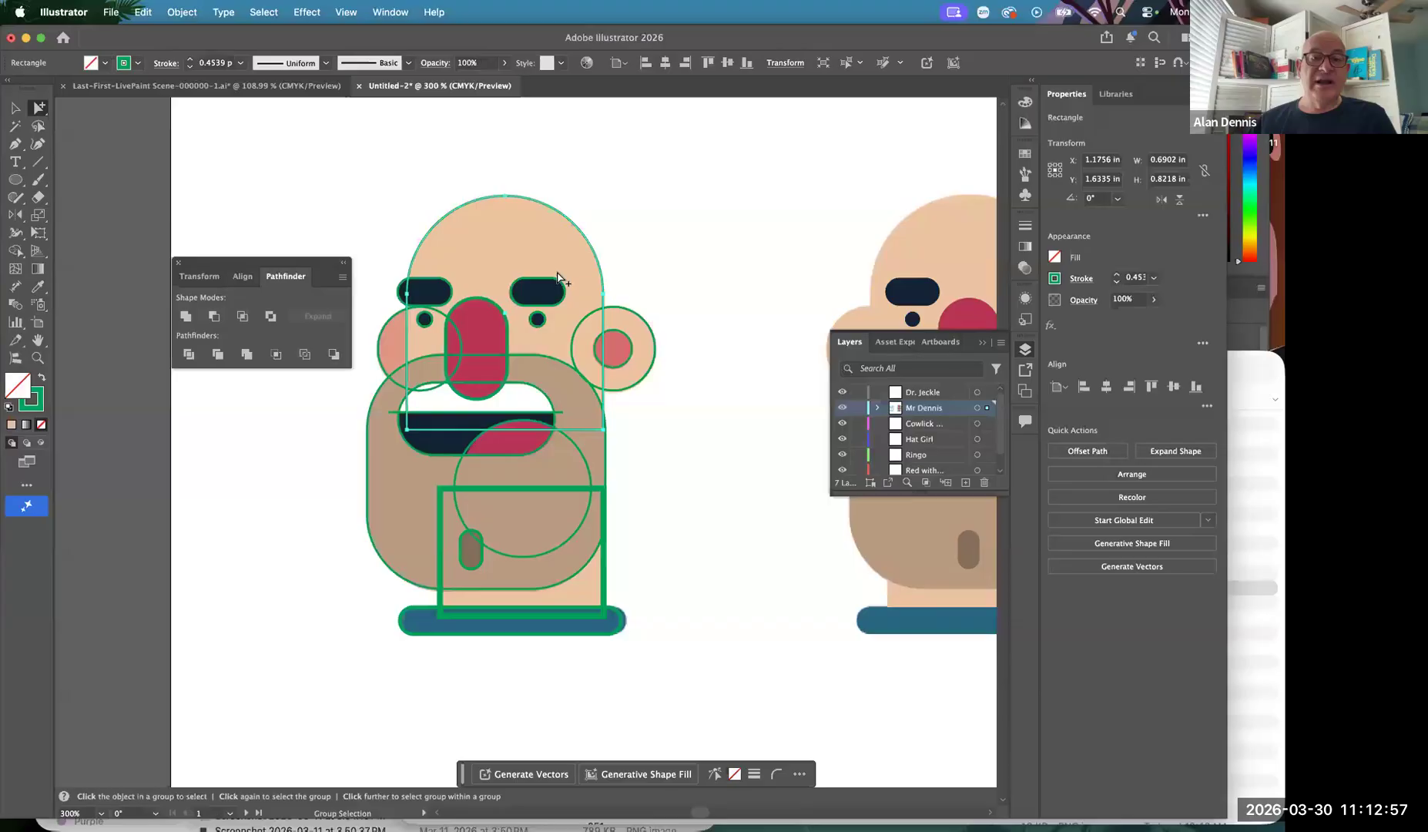
click(558, 279)
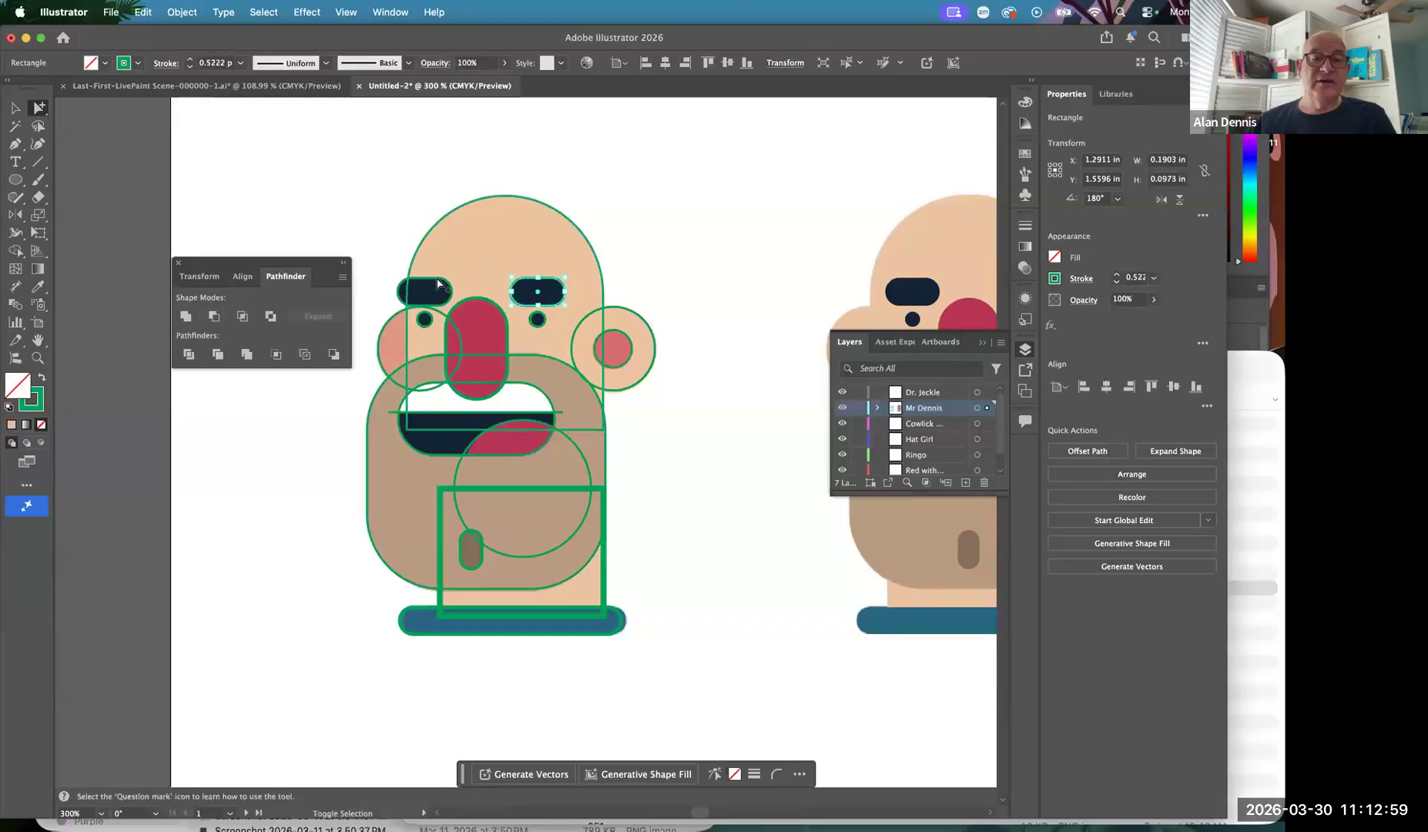
shift+click(437, 283)
shift+click(429, 322)
shift+click(539, 323)
key(i)
click(539, 295)
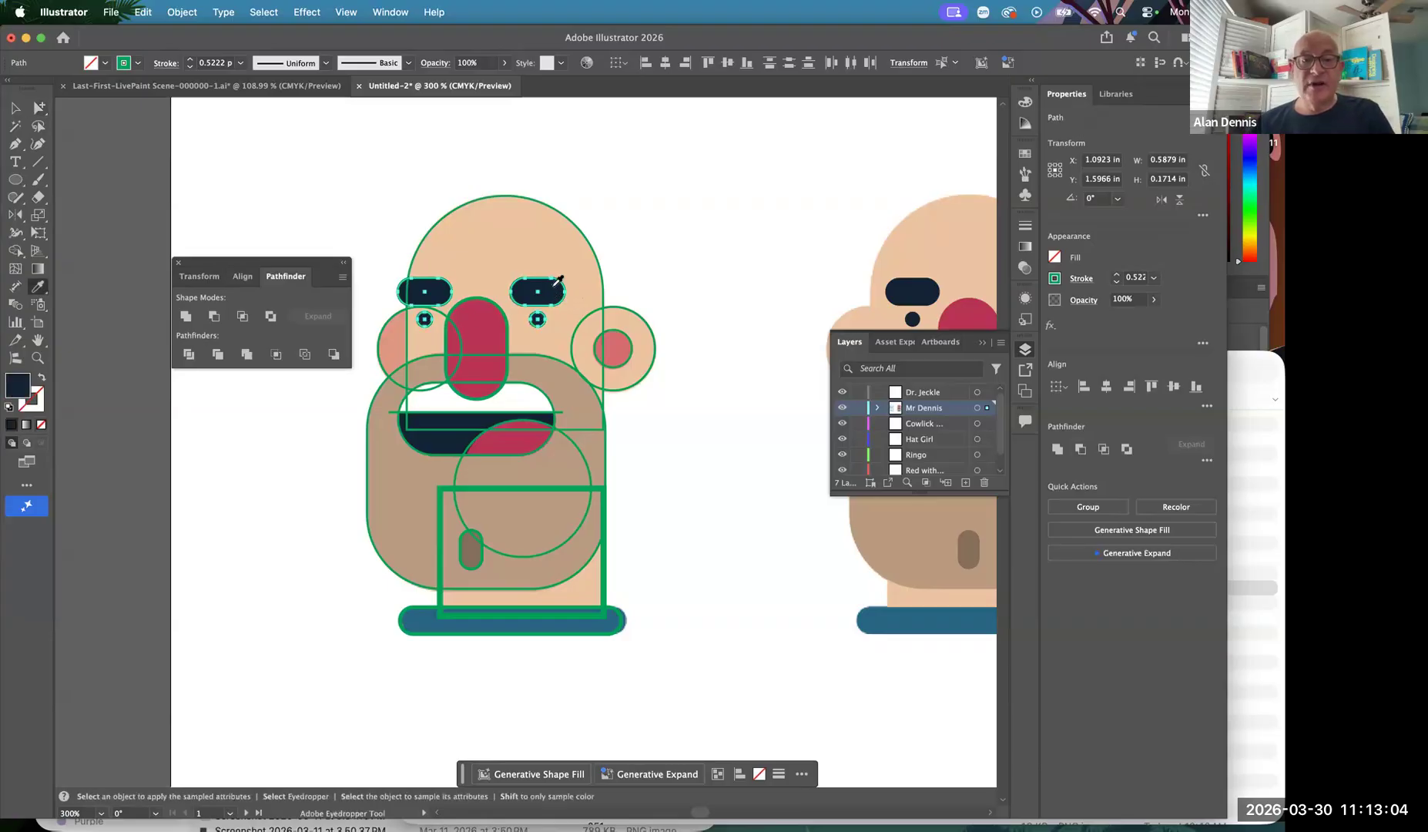
super+click(490, 305)
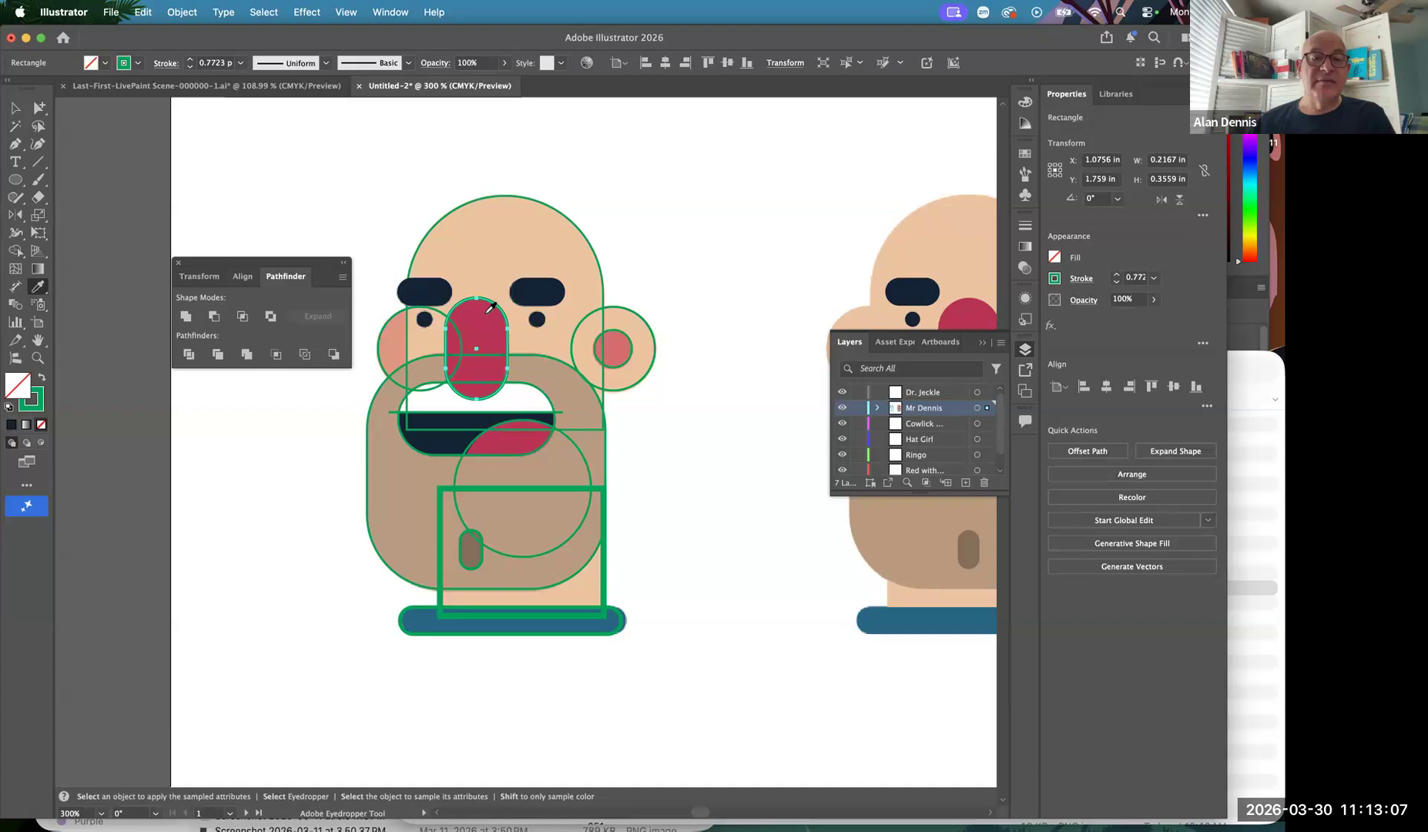
click(487, 311)
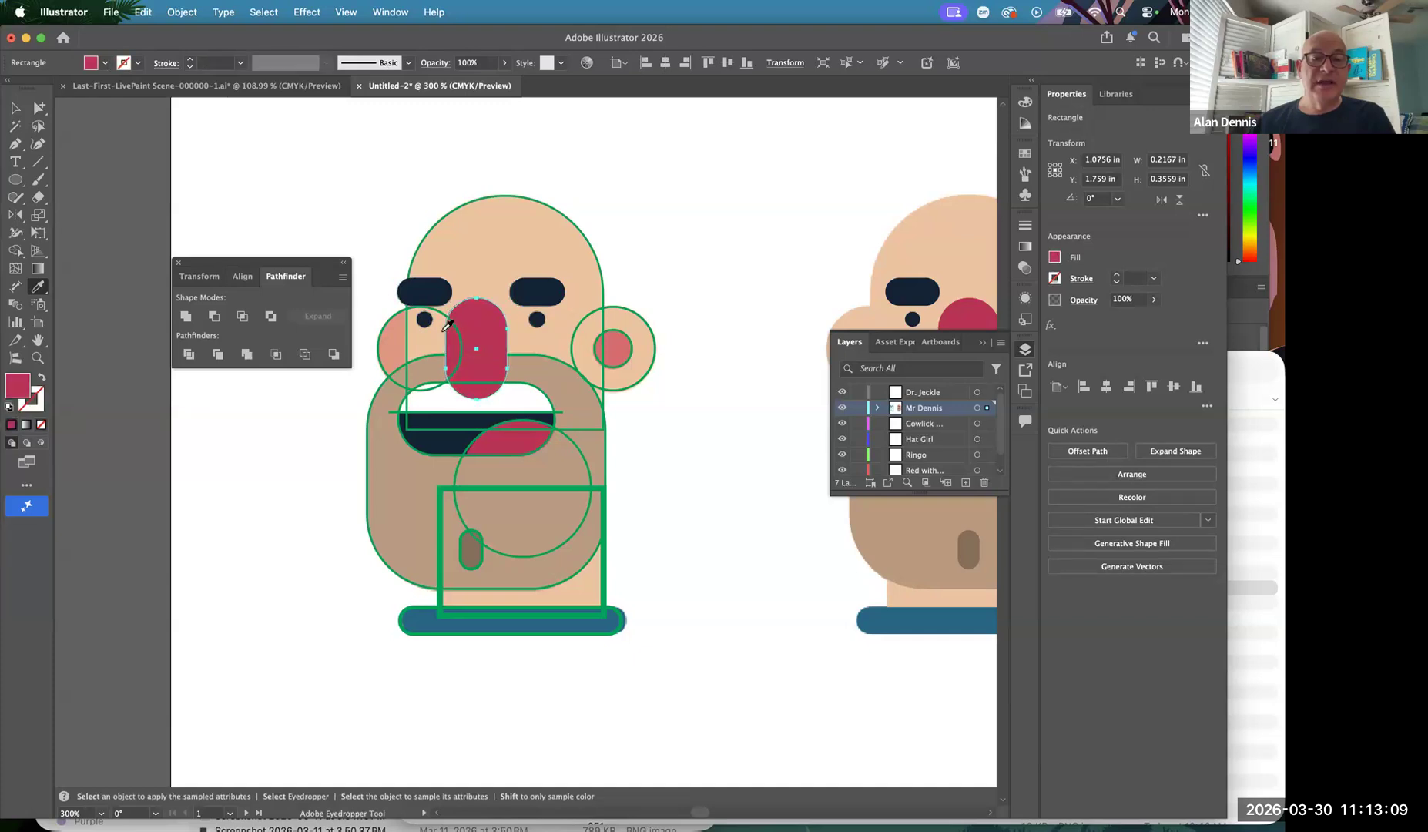
Fill the turned character's far ear circle with the sampled salmon and send it behind the nose and eye
super+click(384, 342)
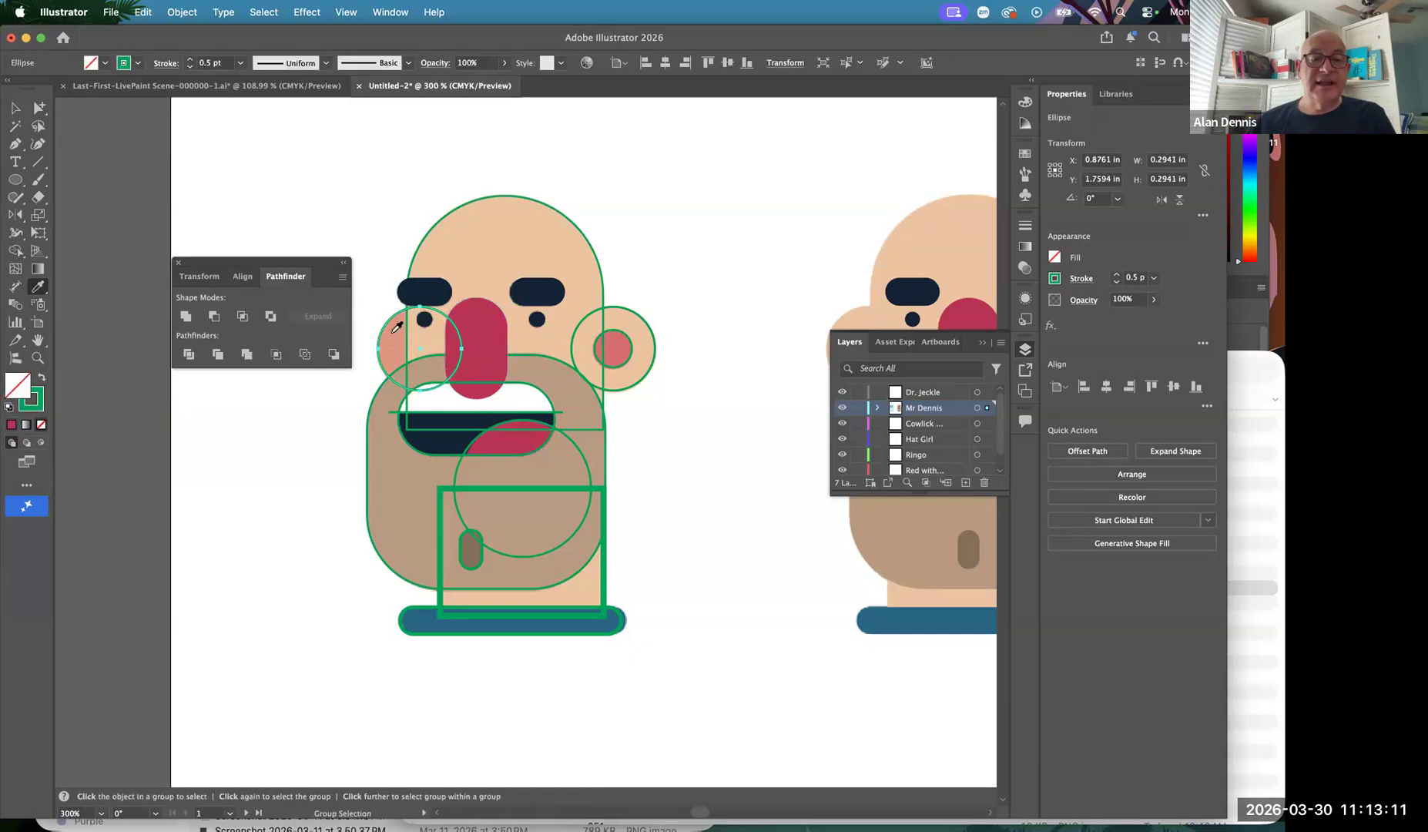
click(392, 335)
key(super)
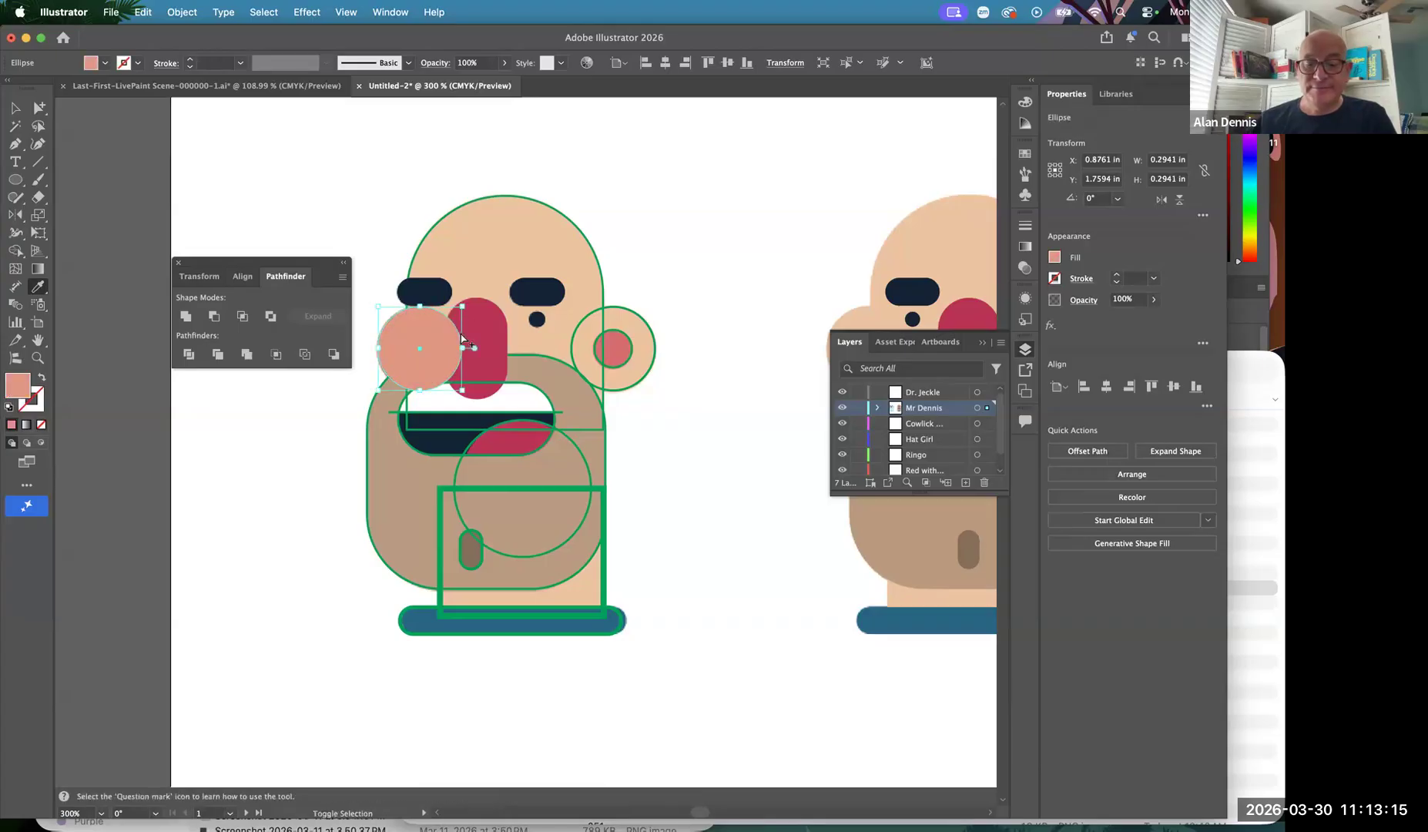
key(super+bracketleft)
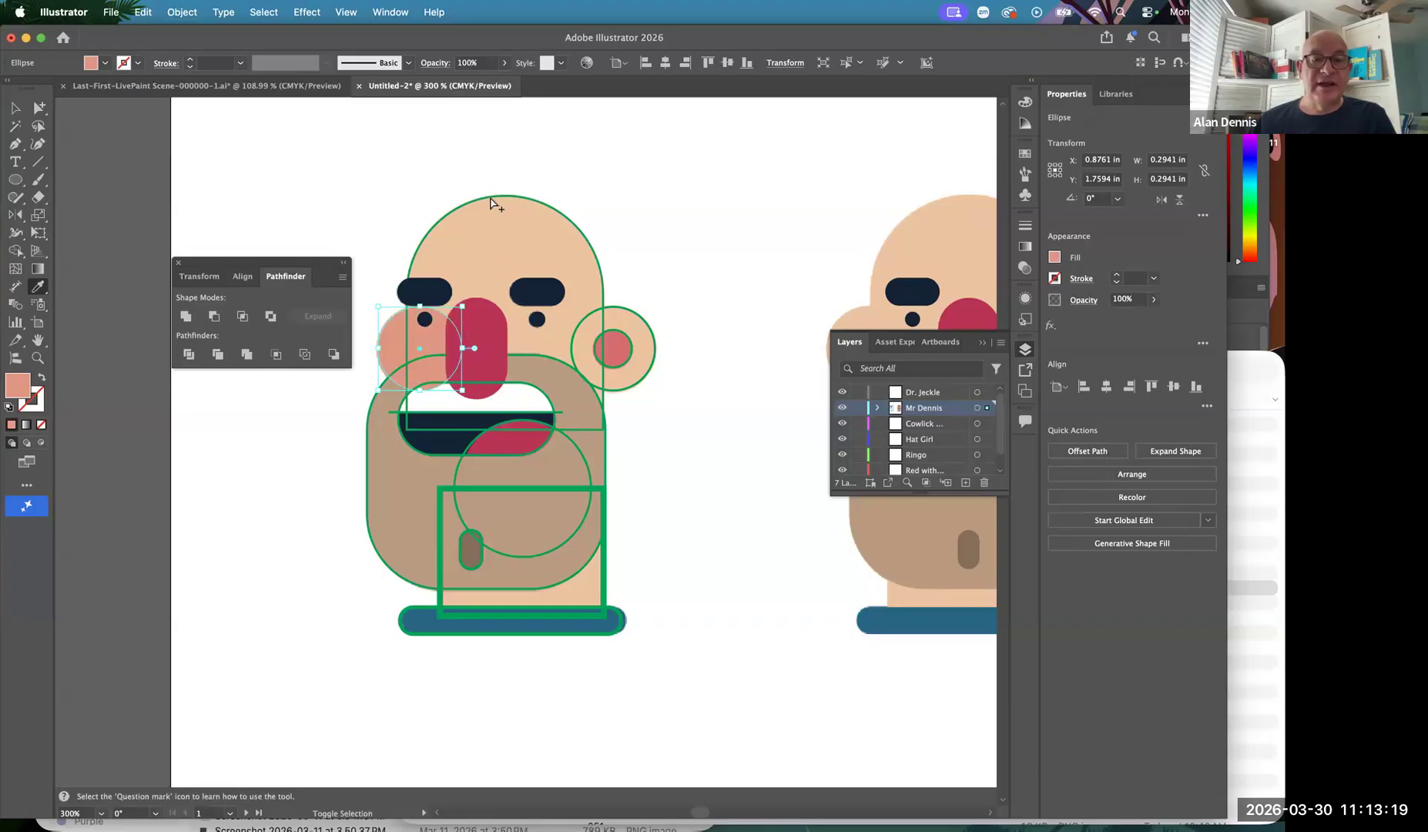
Fill the turned character's near ear with the sampled skin tone and its inner circle with the sampled pink
click(626, 339)
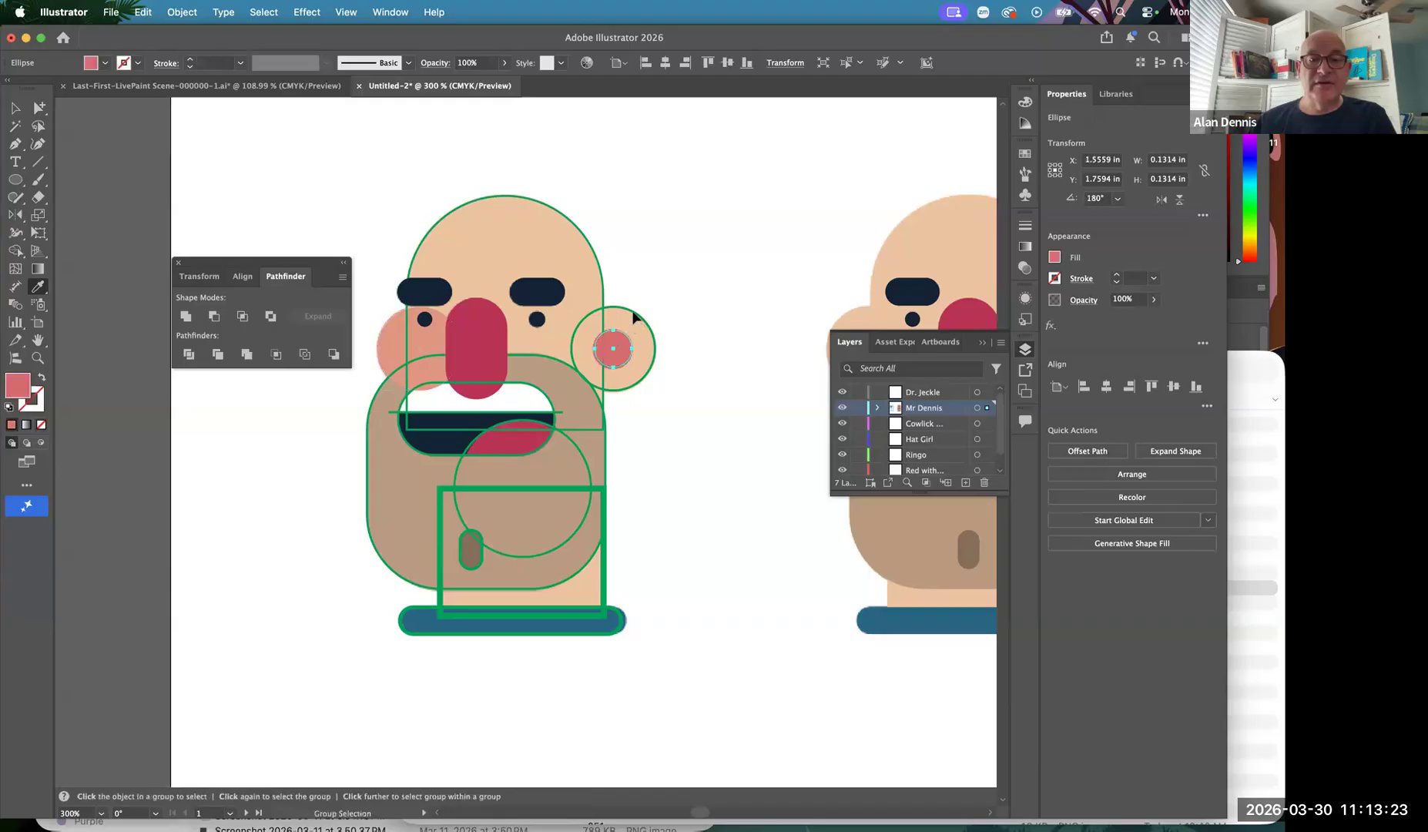
super+click(633, 315)
click(601, 271)
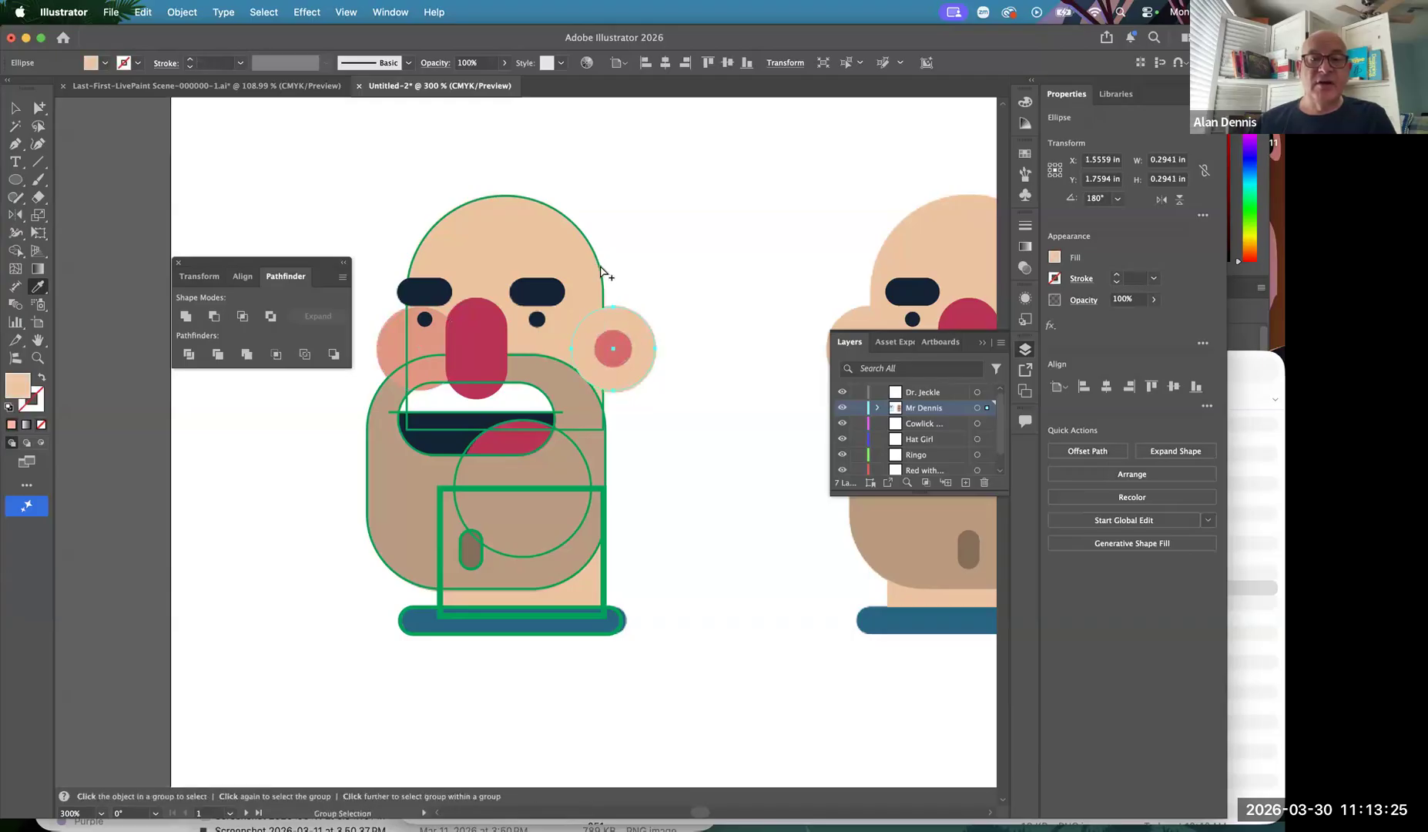
Fill the turned character's head with the sampled skin tone, send it backward, and send the salmon far ear to the back behind it
super+click(562, 245)
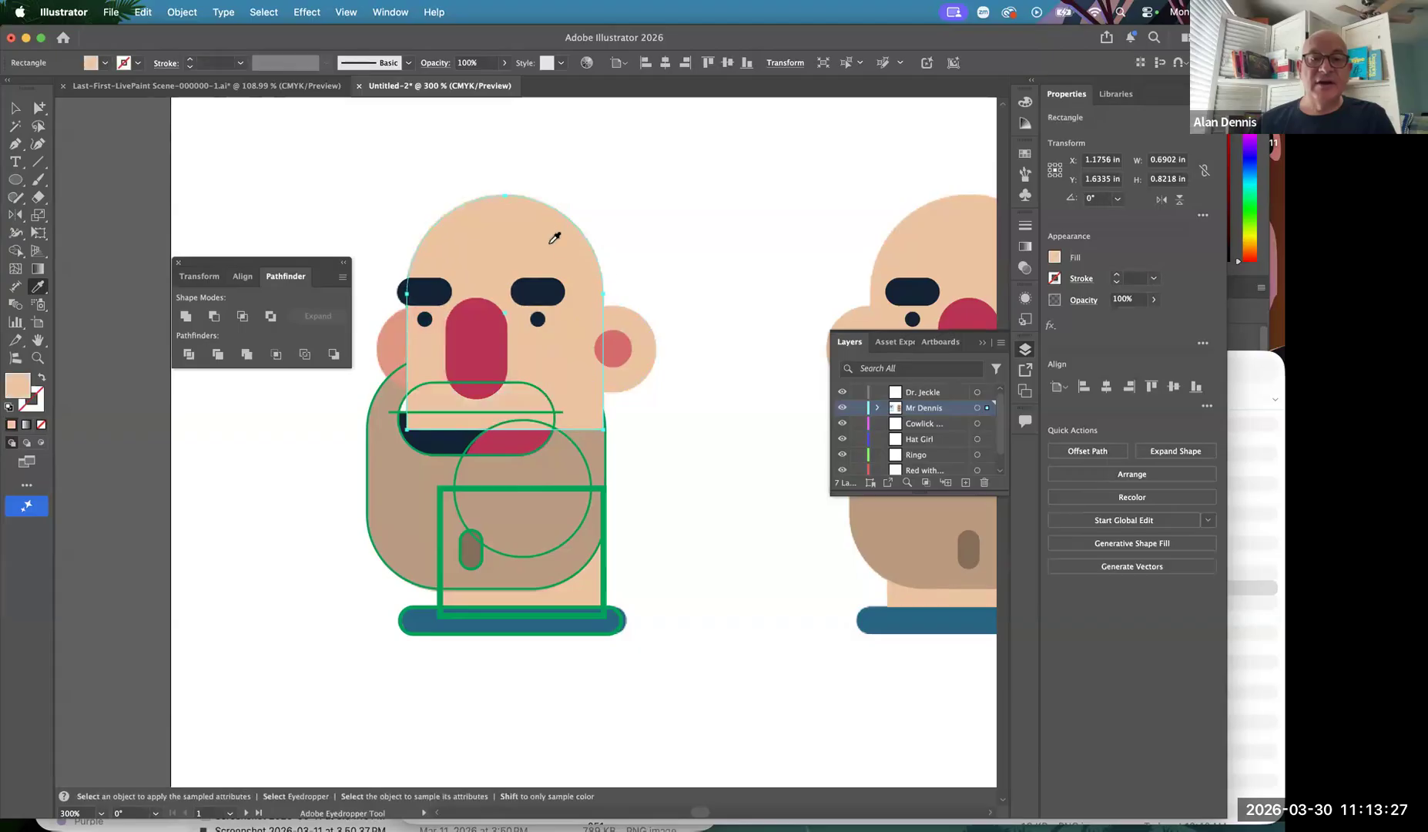
key(super+bracketleft)
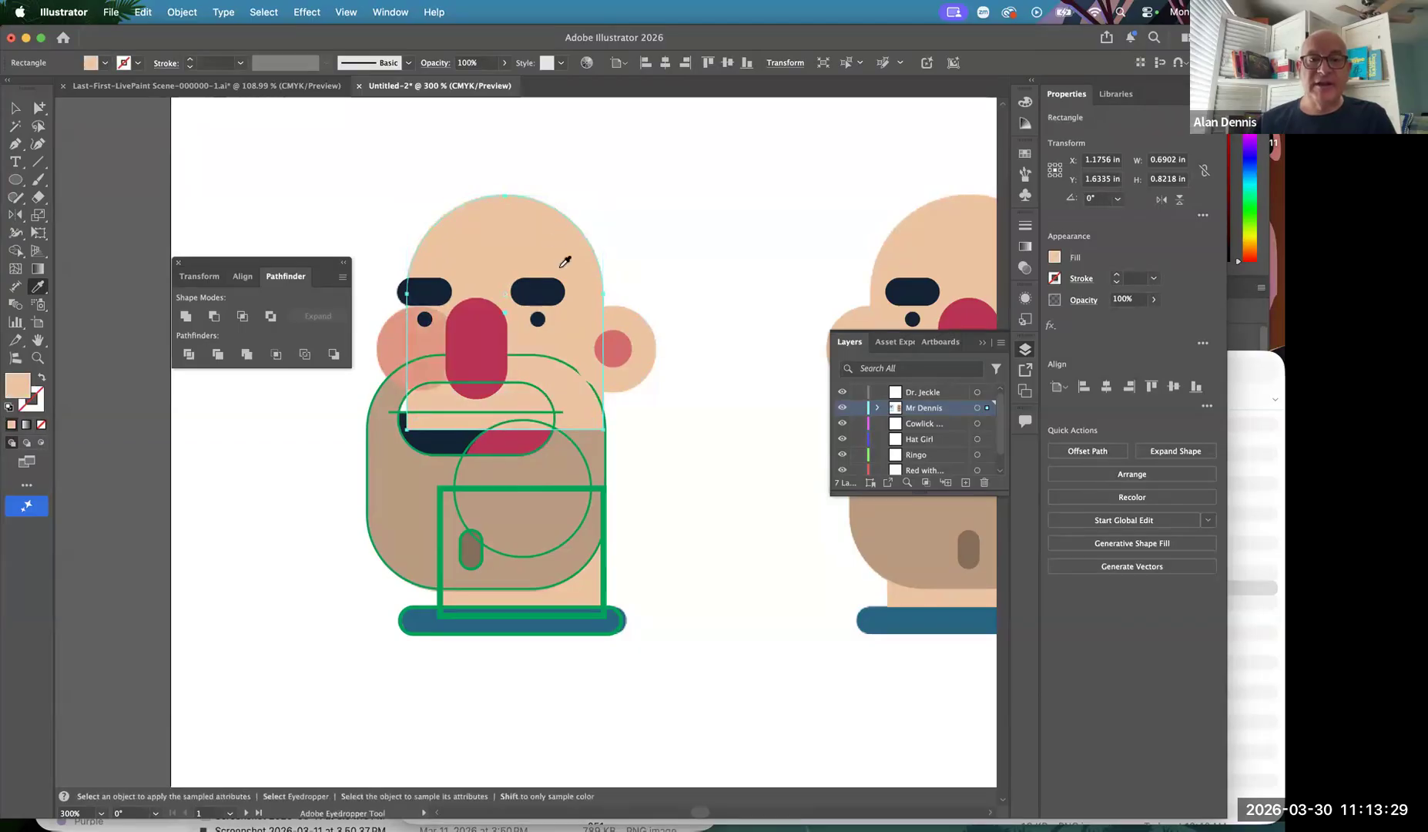
super+click(392, 342)
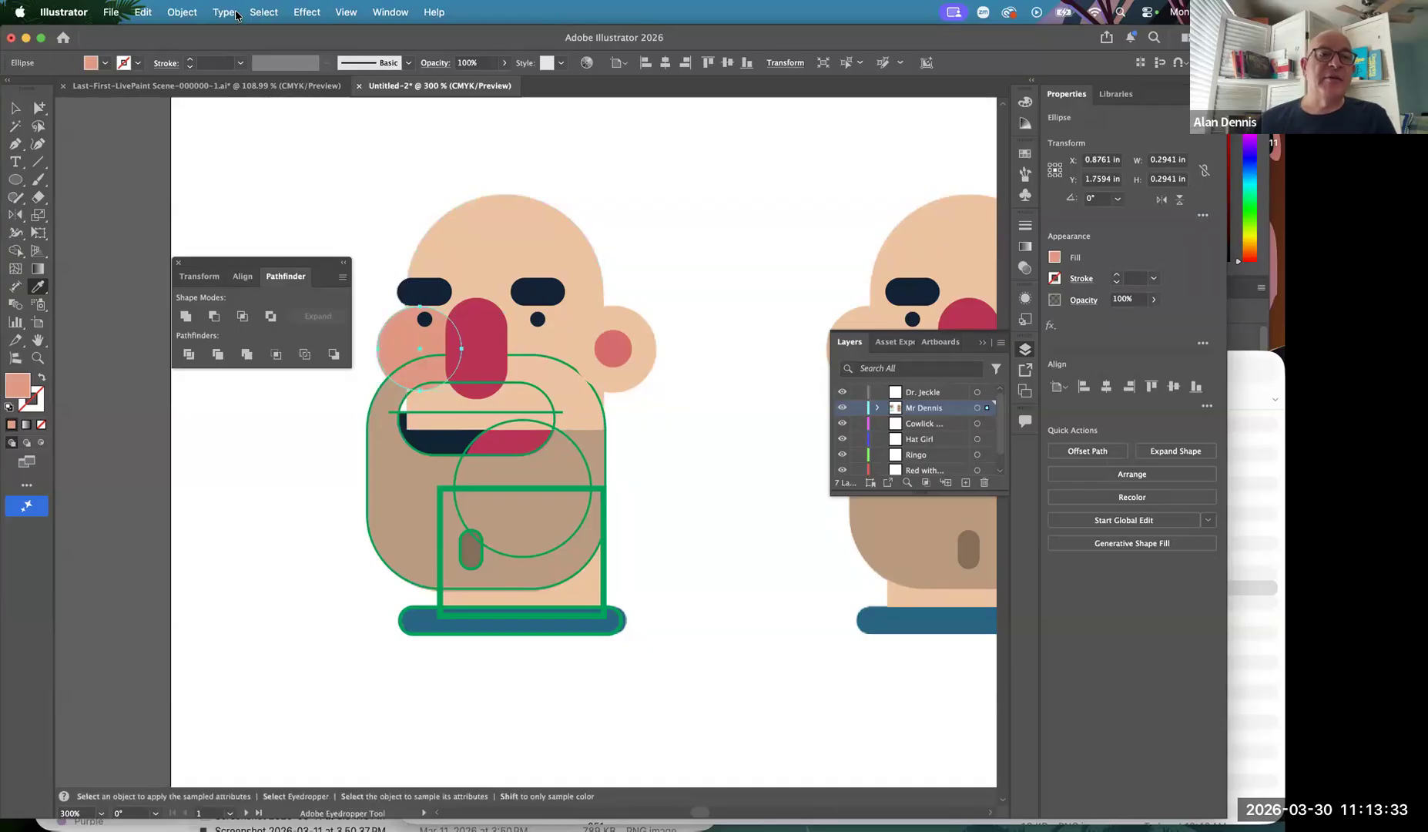
click(184, 13)
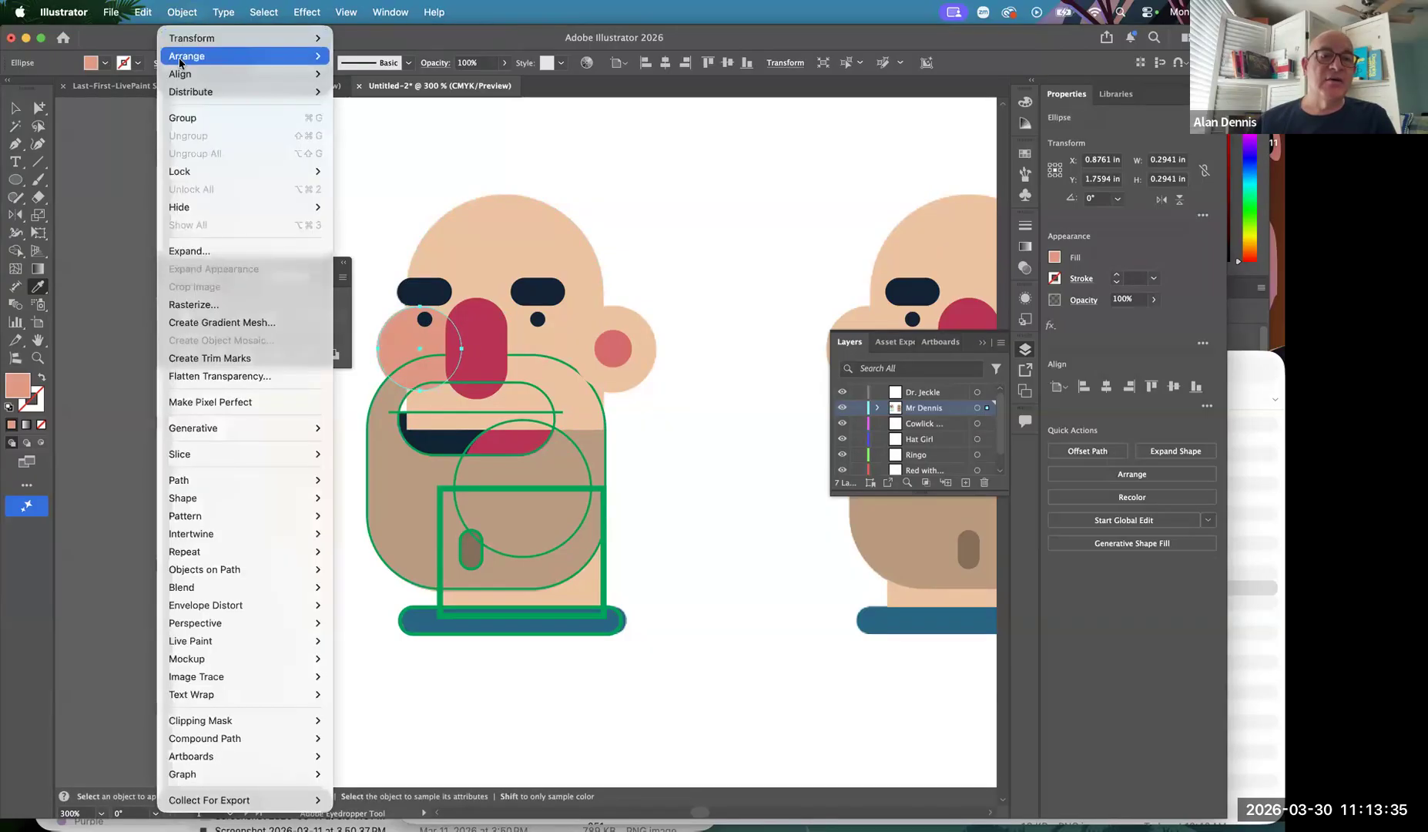
mouse_move(241, 55)
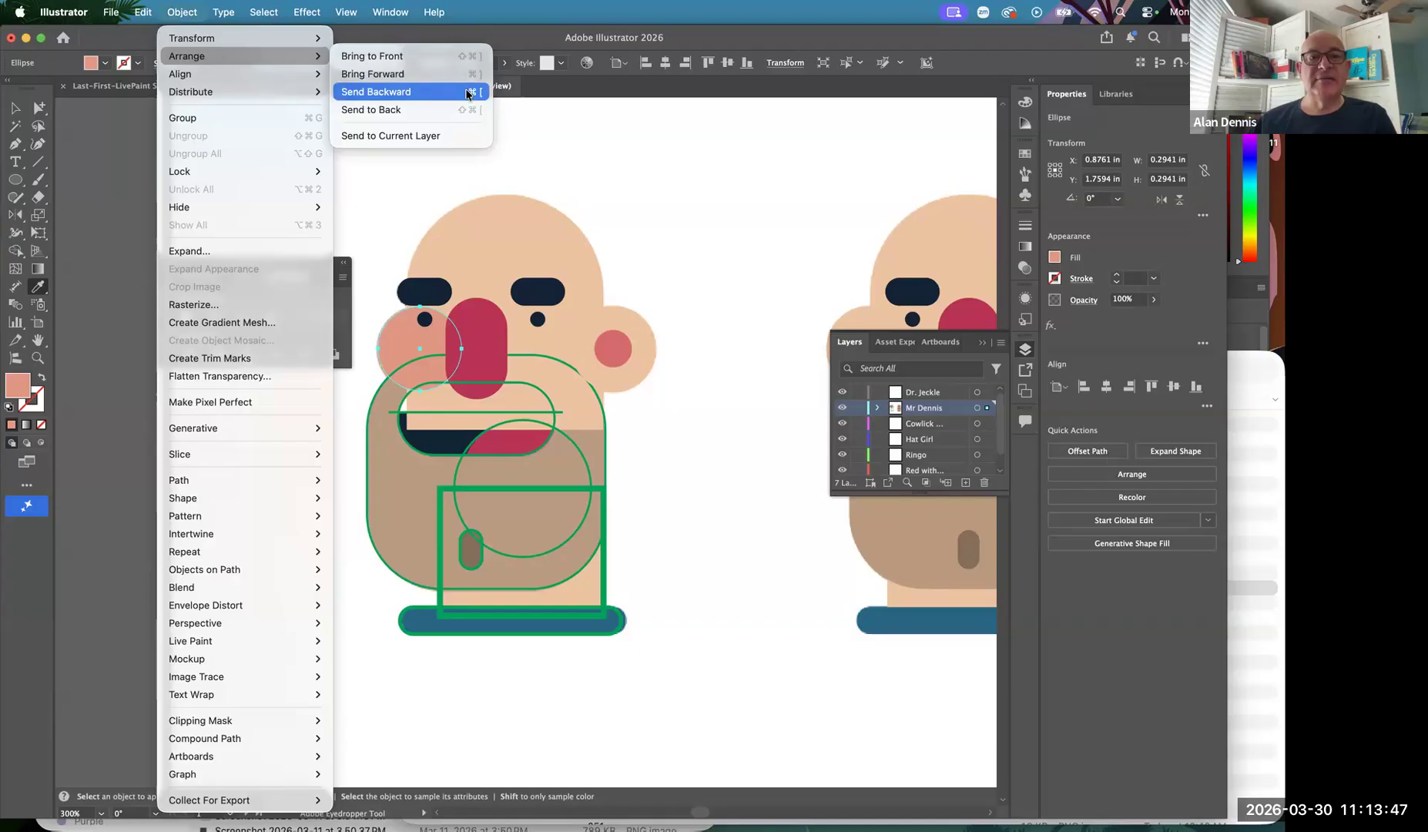
click(428, 109)
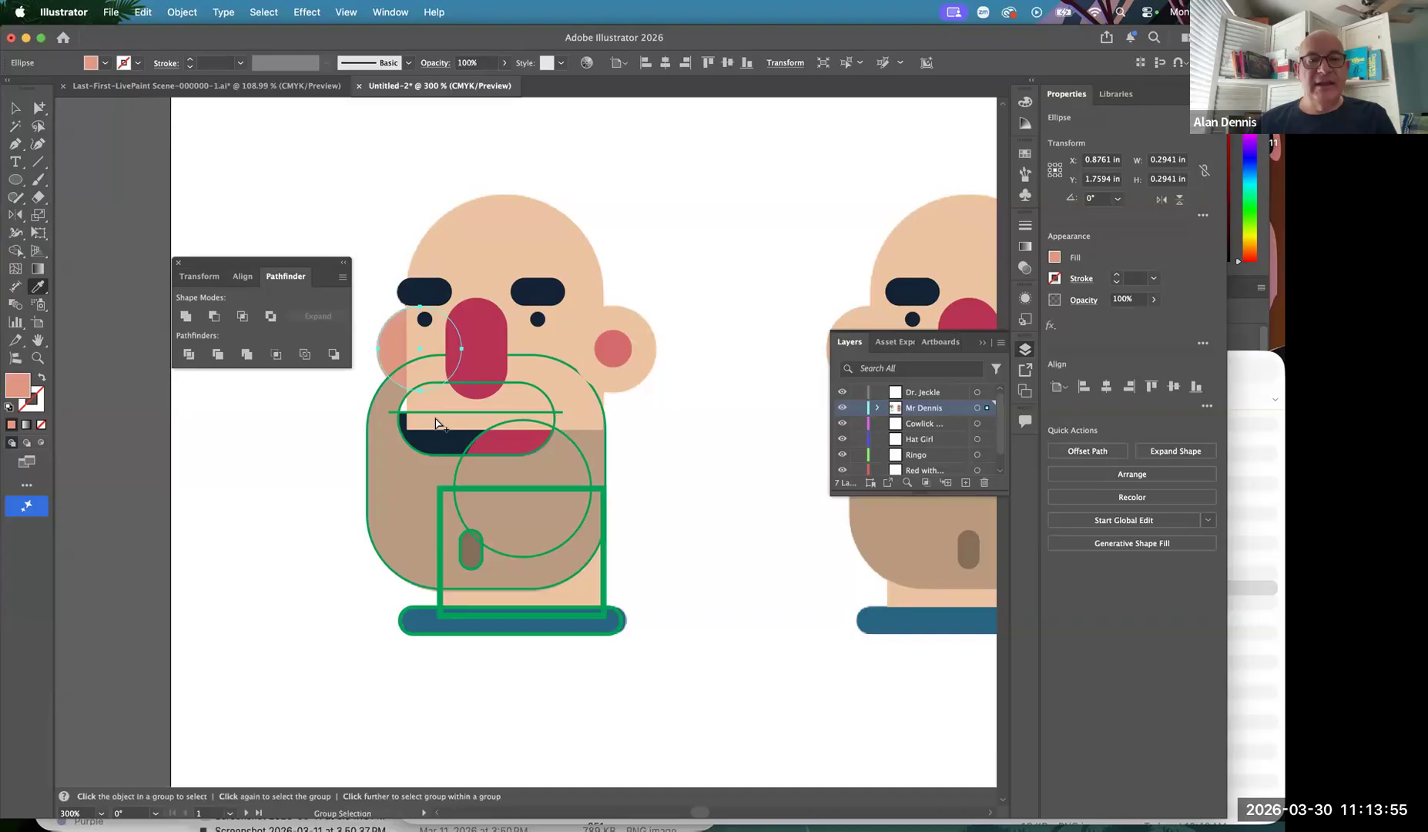
Divide the turned character's rounded mouth outline along its horizontal line, and deselect the result
super+click(437, 414)
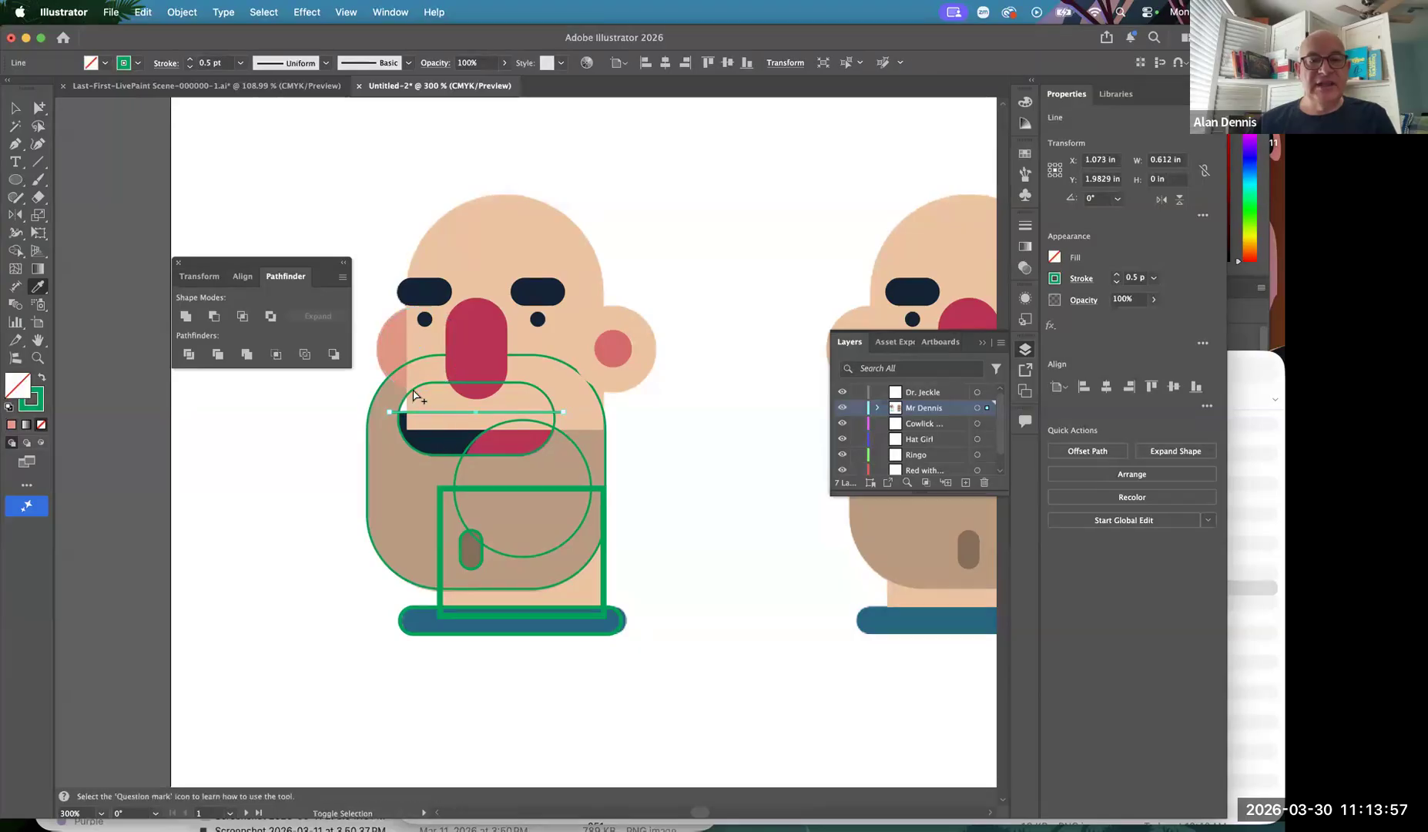
shift+super+click(416, 383)
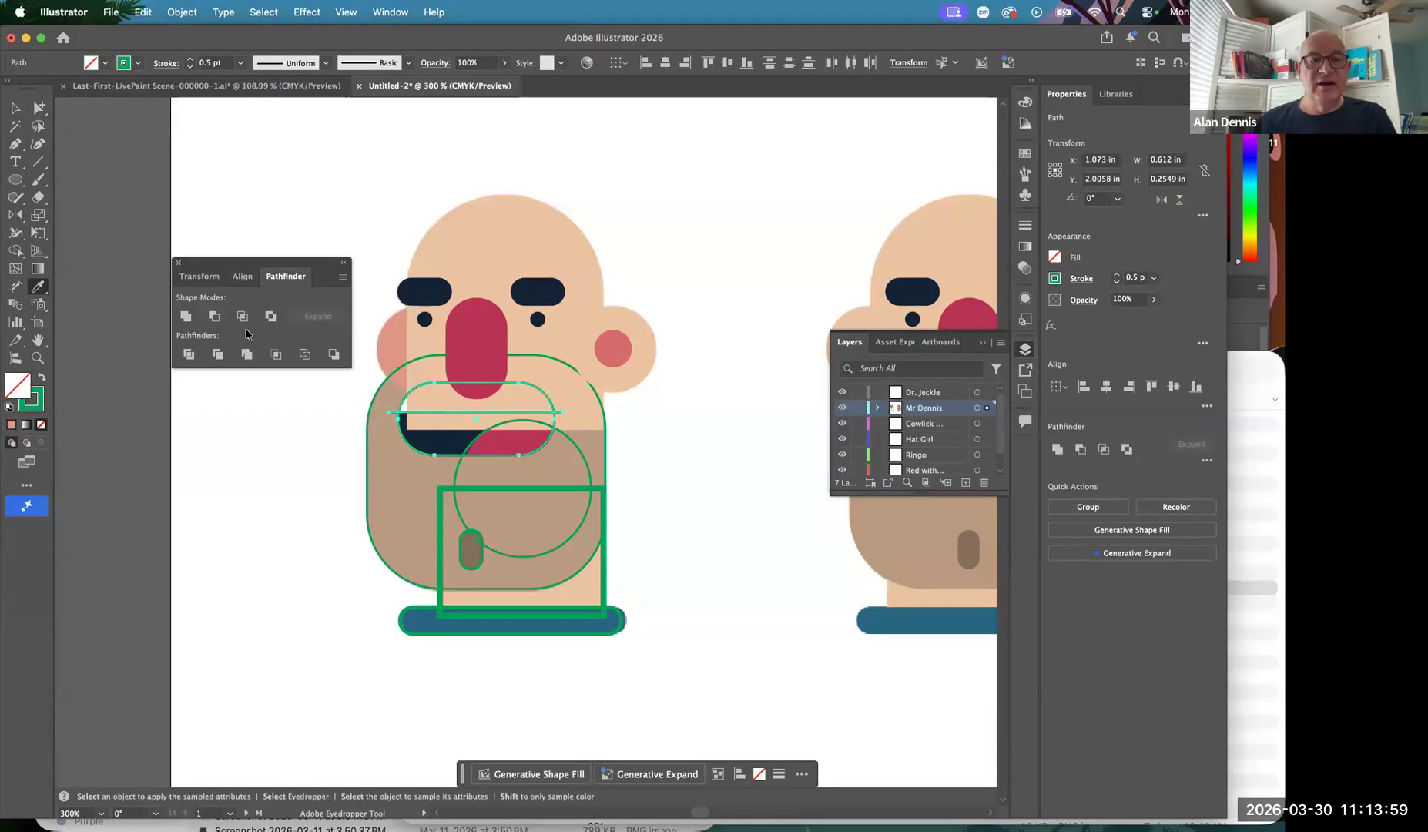
click(188, 354)
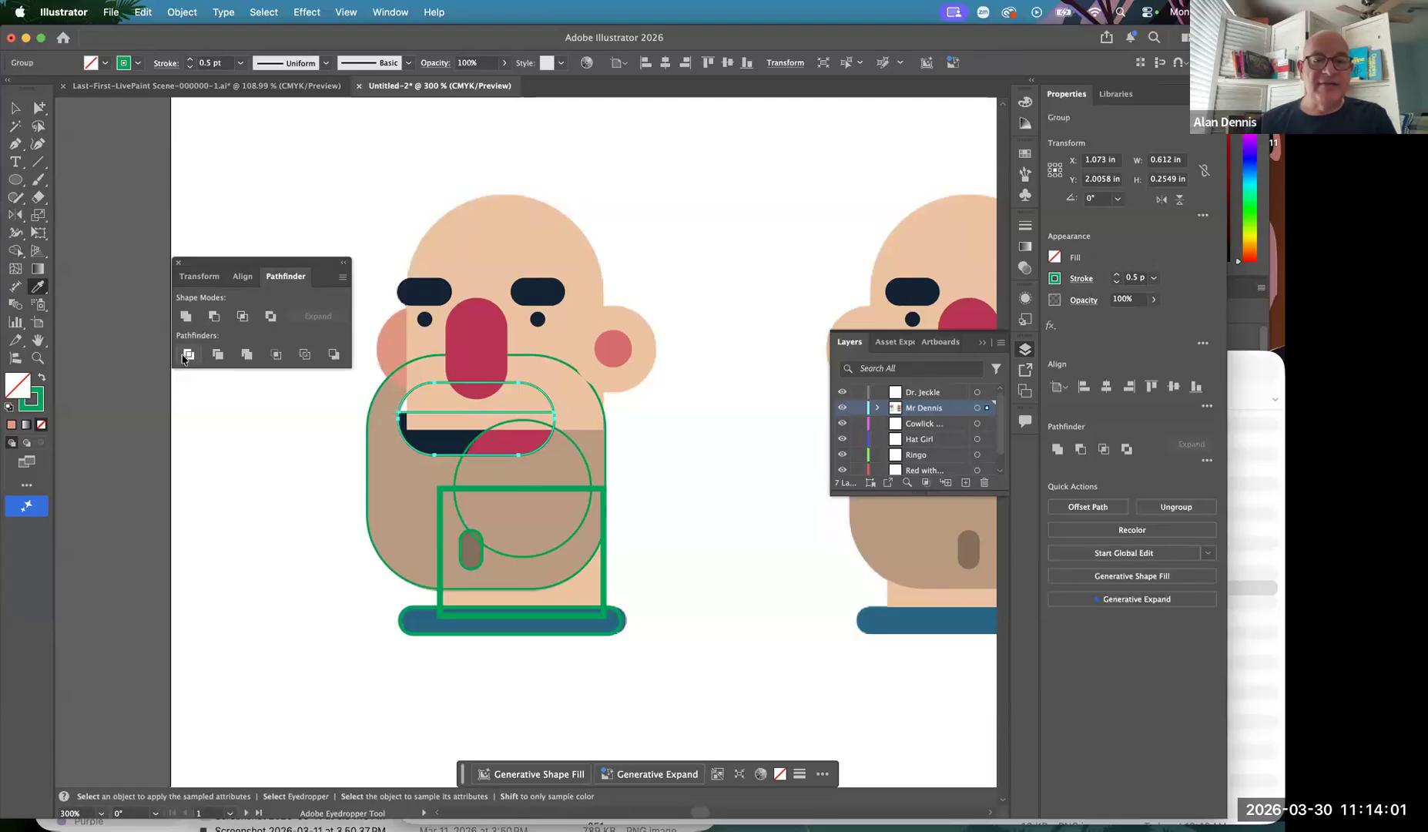
super+click(701, 416)
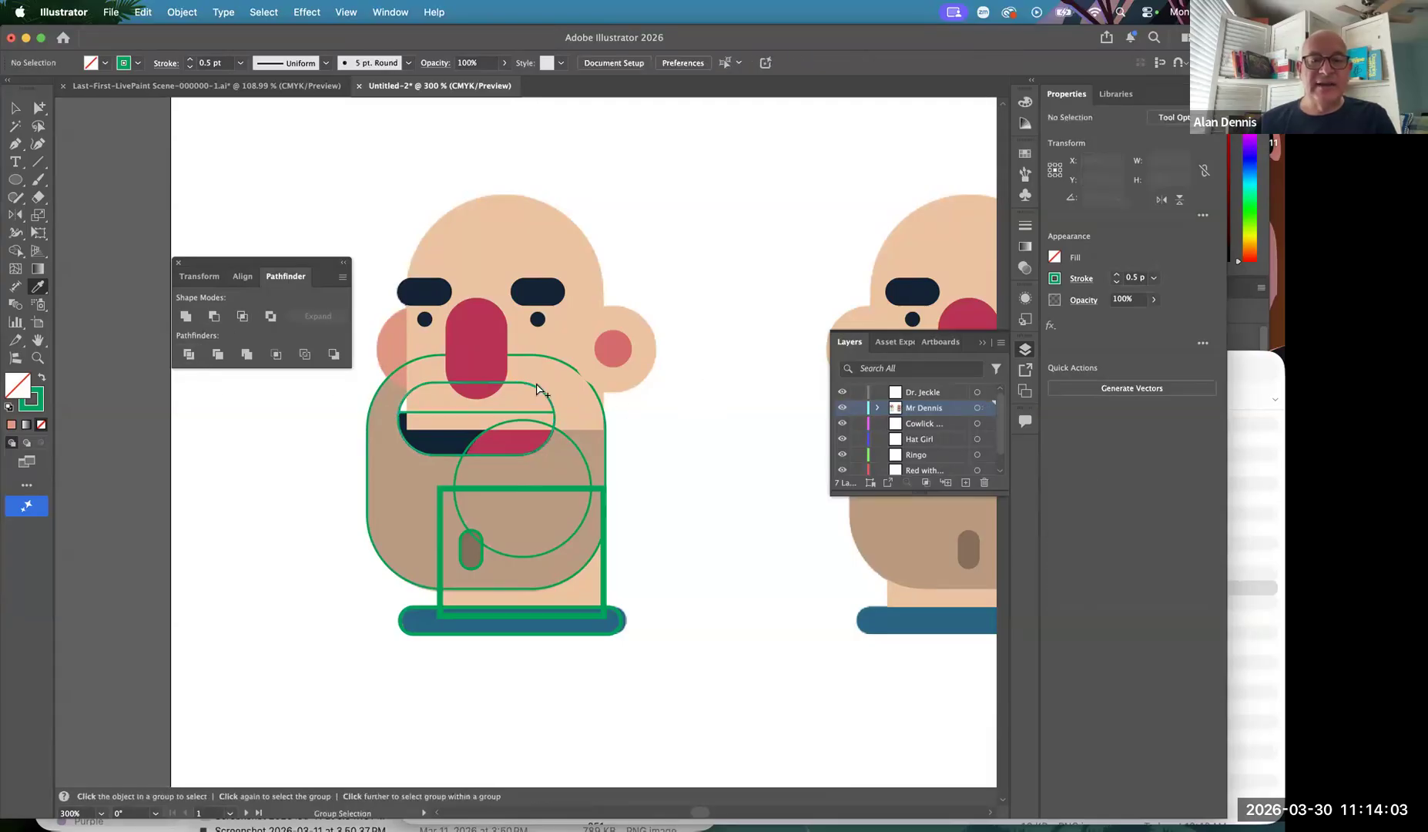
Fill the upper section of the turned character's mouth with the sampled white and the lower section with the sampled dark navy
super+click(537, 388)
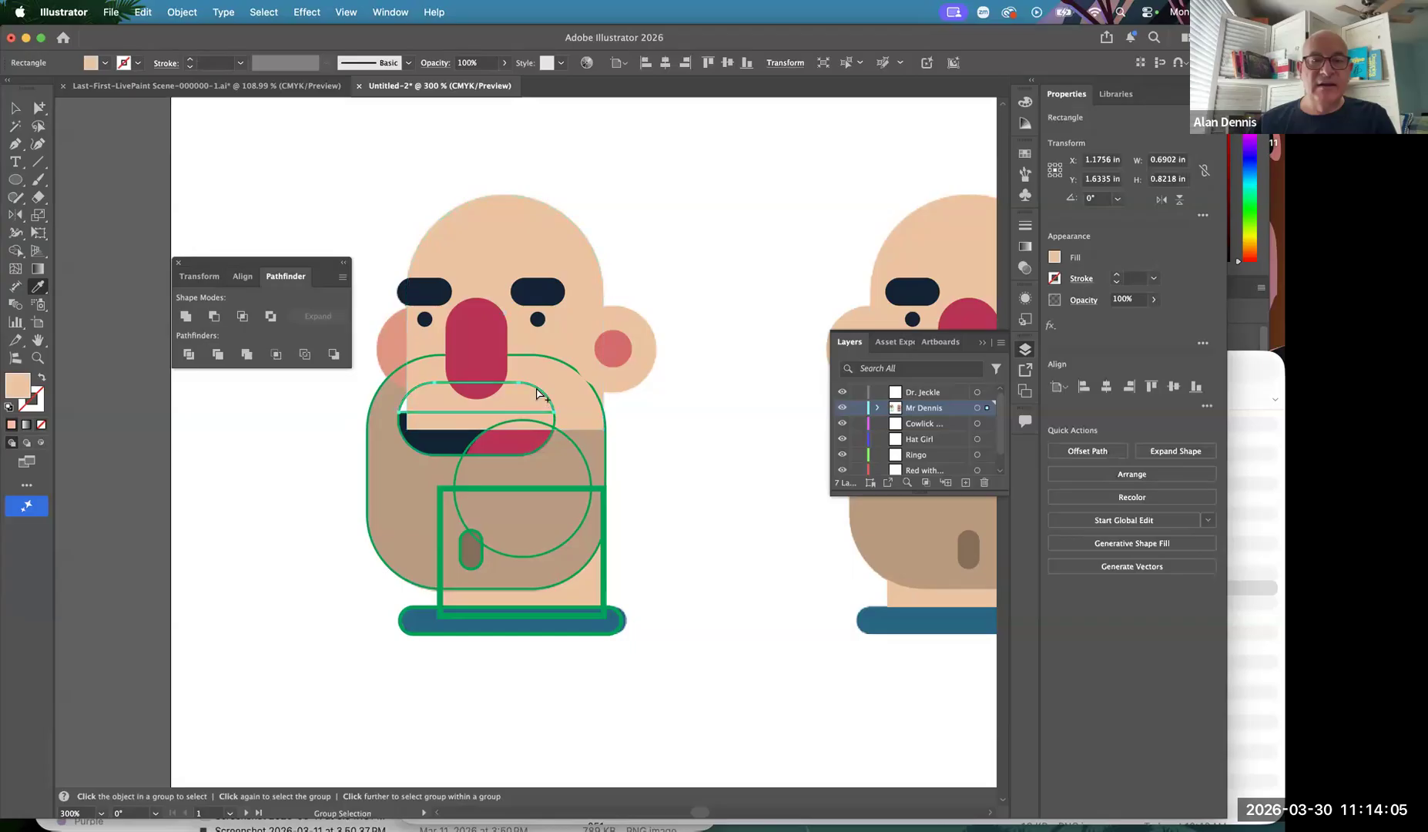
super+click(537, 393)
drag(651, 410, 466, 401)
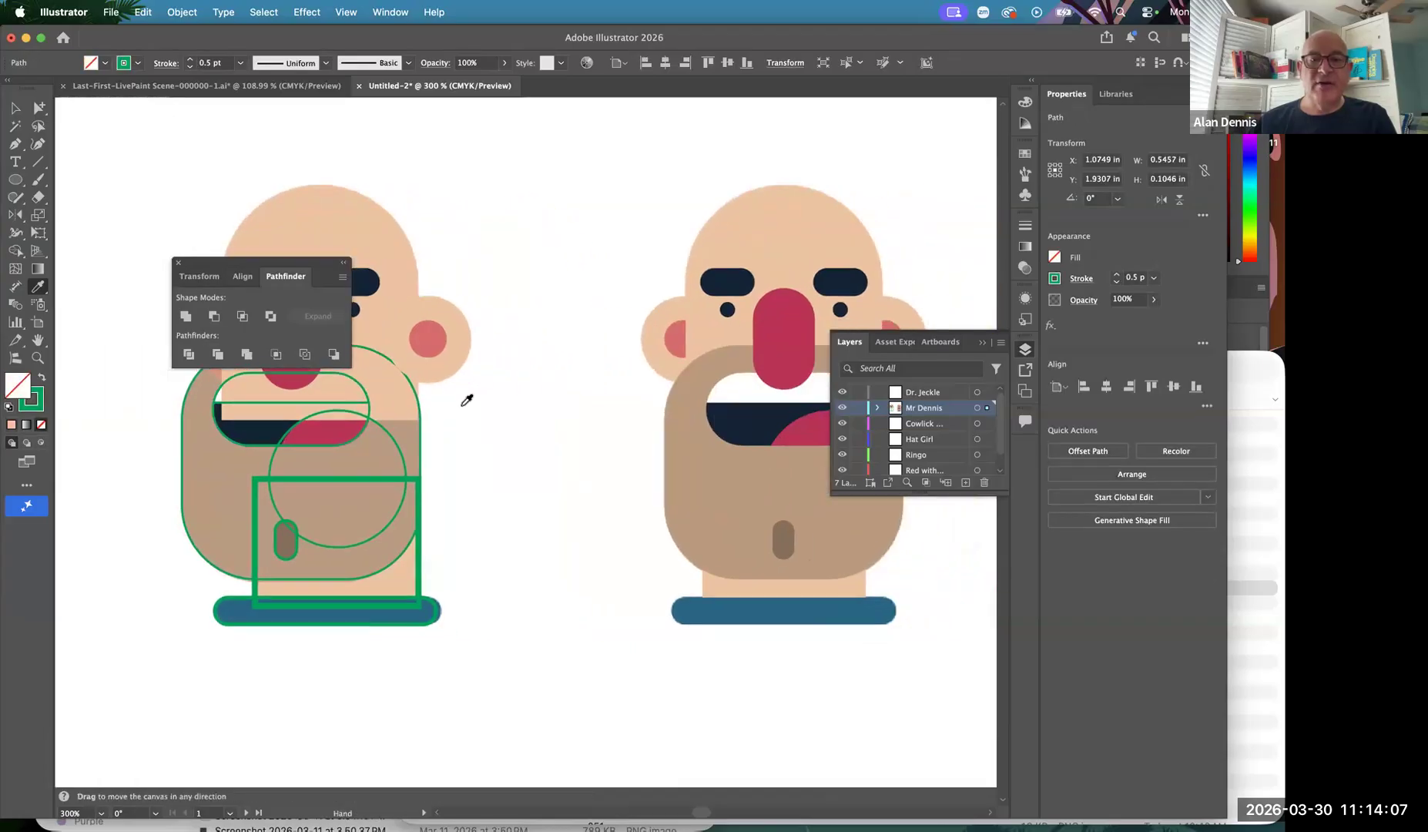
click(724, 378)
scroll(577, 379, left, 5)
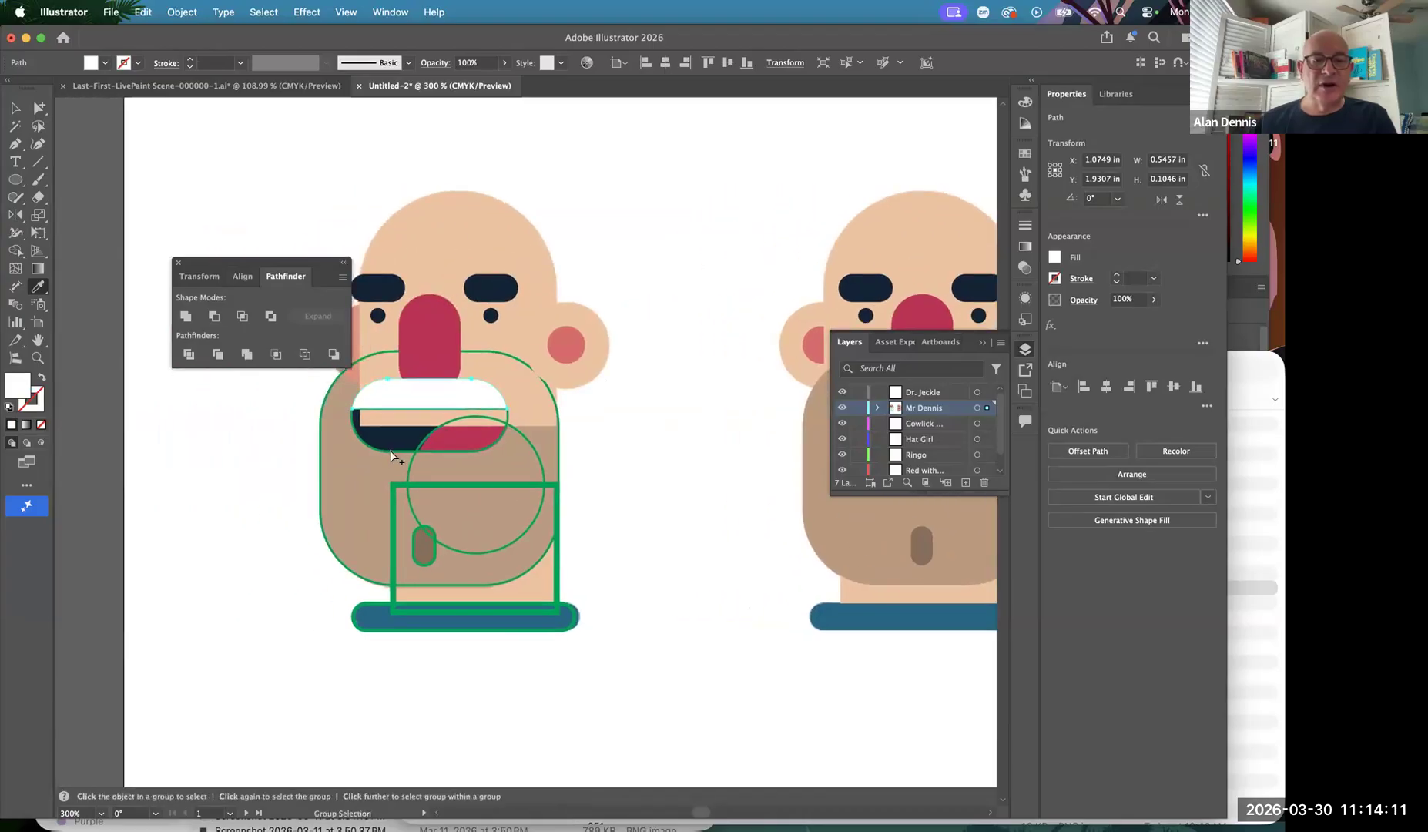
super+click(391, 451)
click(407, 433)
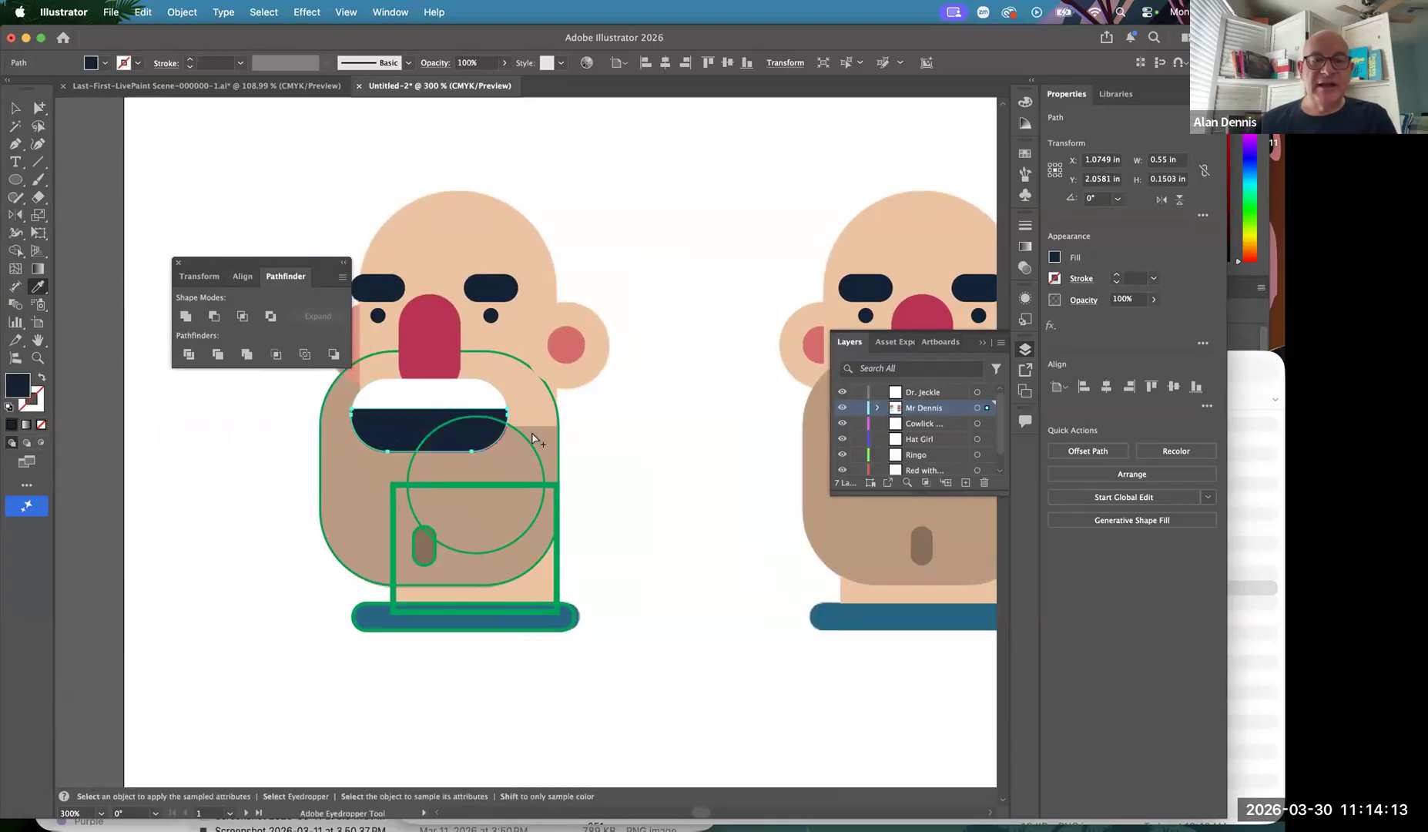
Fill the turned character's tongue circle with the sampled crimson and divide it together with the navy lower mouth shape
super+click(529, 441)
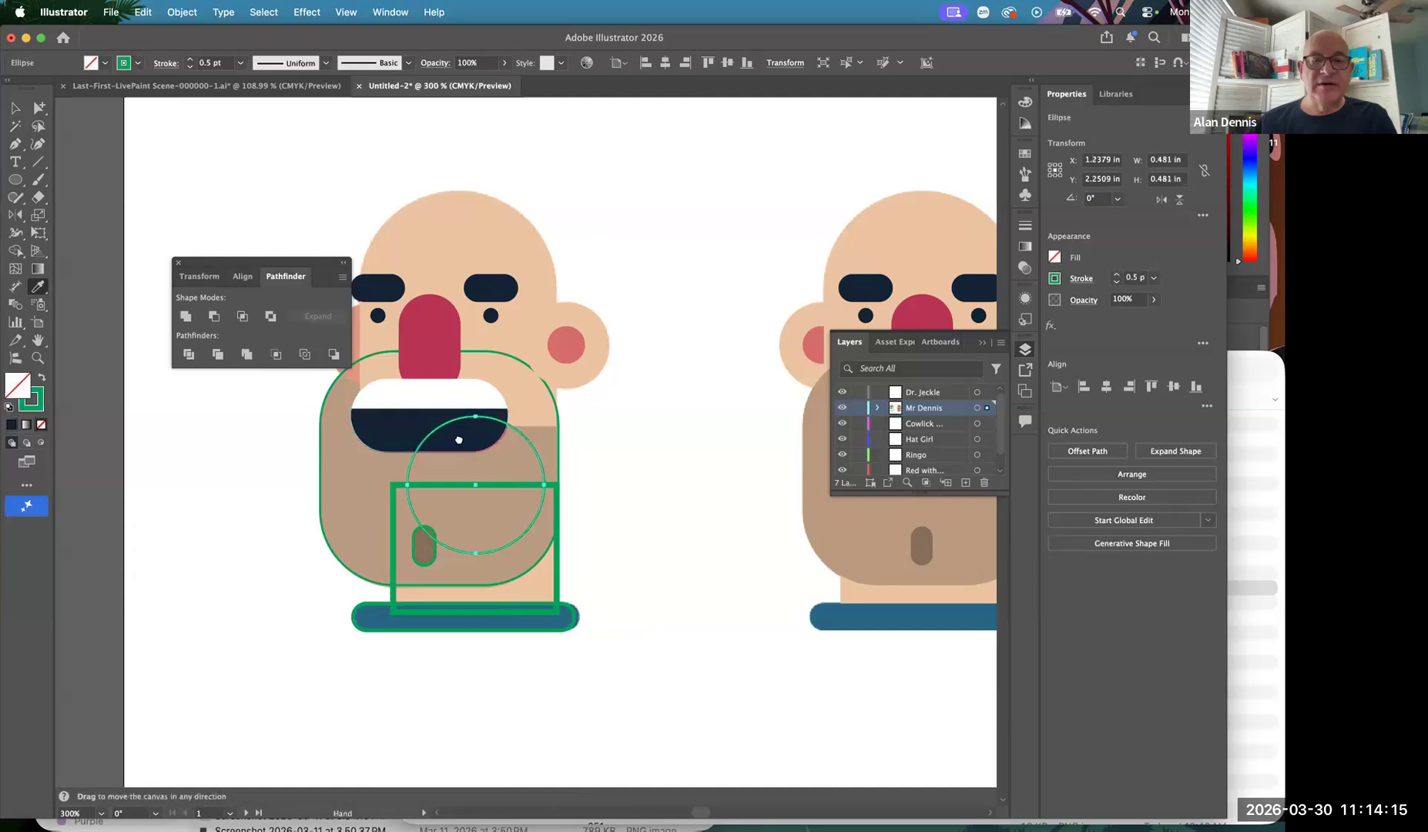
scroll(583, 398, right, 5)
click(797, 414)
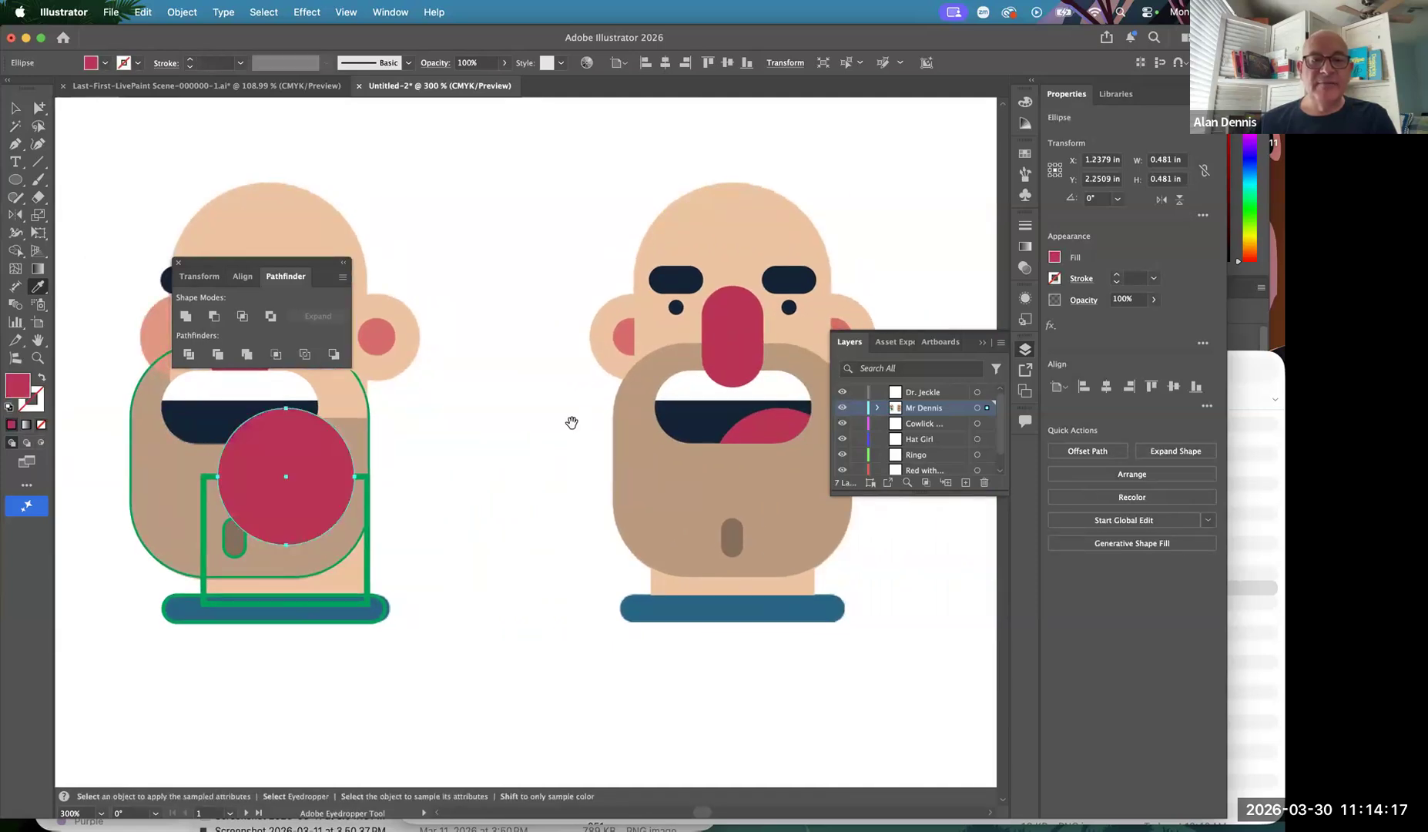
scroll(571, 417, left, 7)
shift+super+click(462, 442)
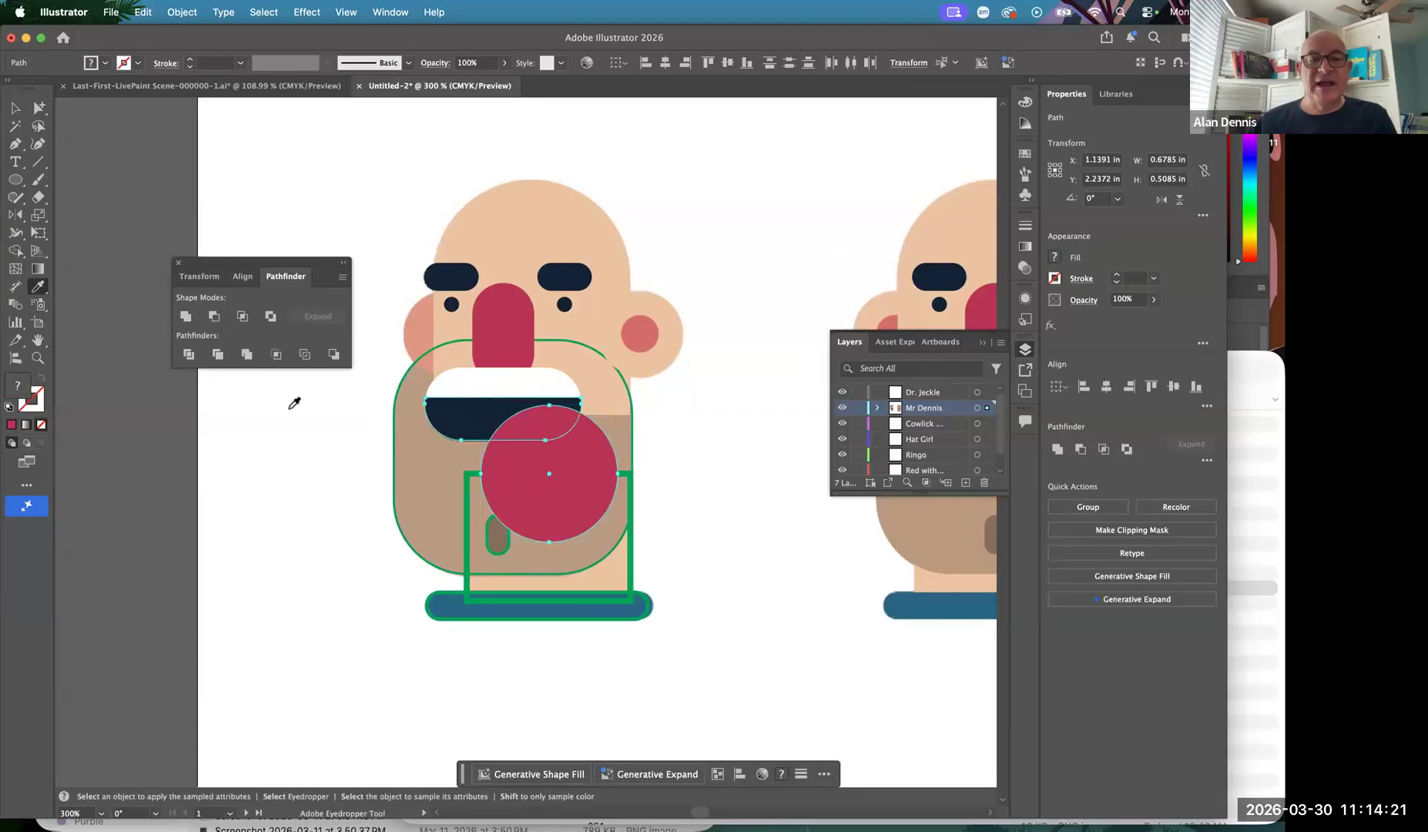
click(189, 354)
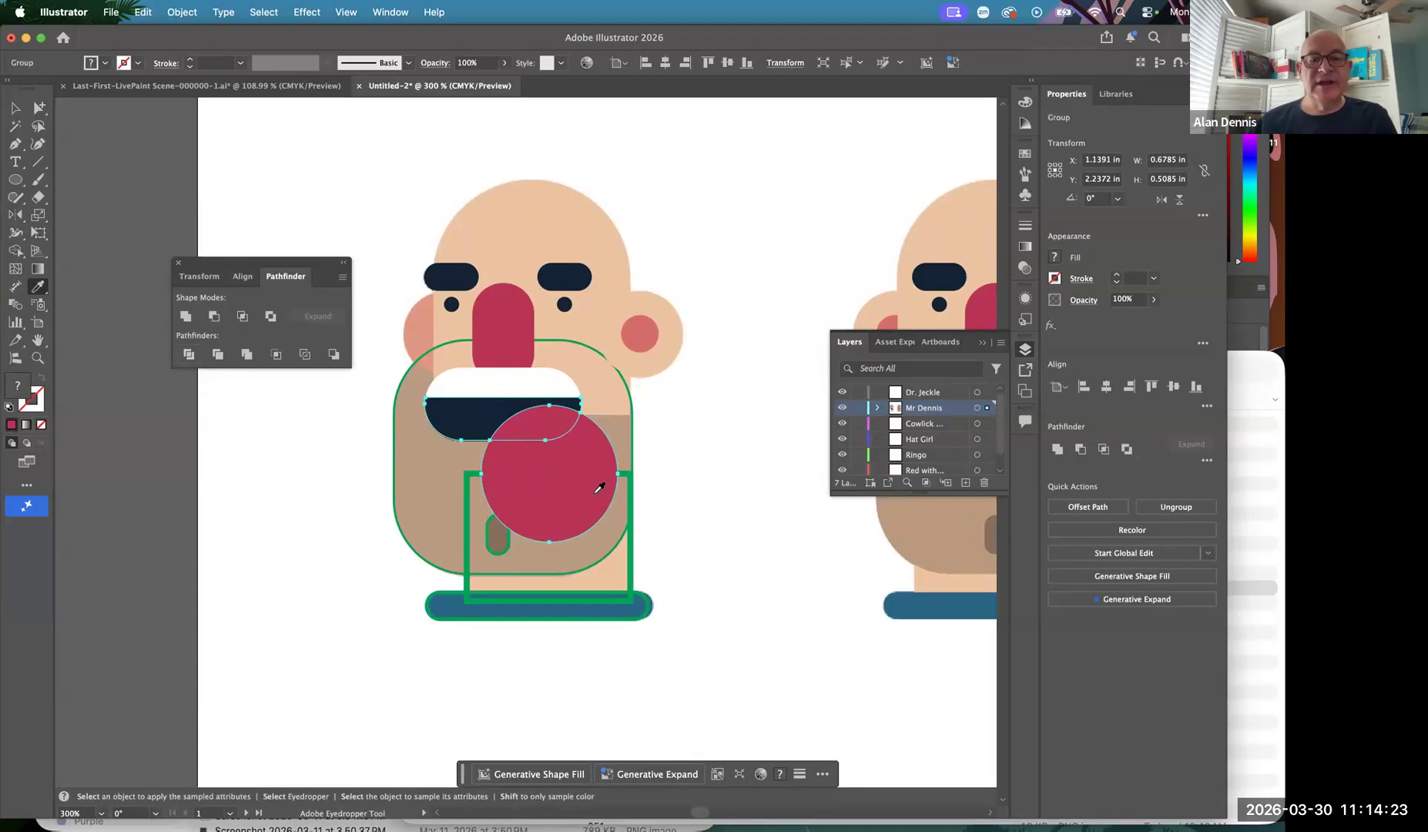
Pull the part of the crimson tongue circle outside the mouth away from the face and delete it
click(38, 108)
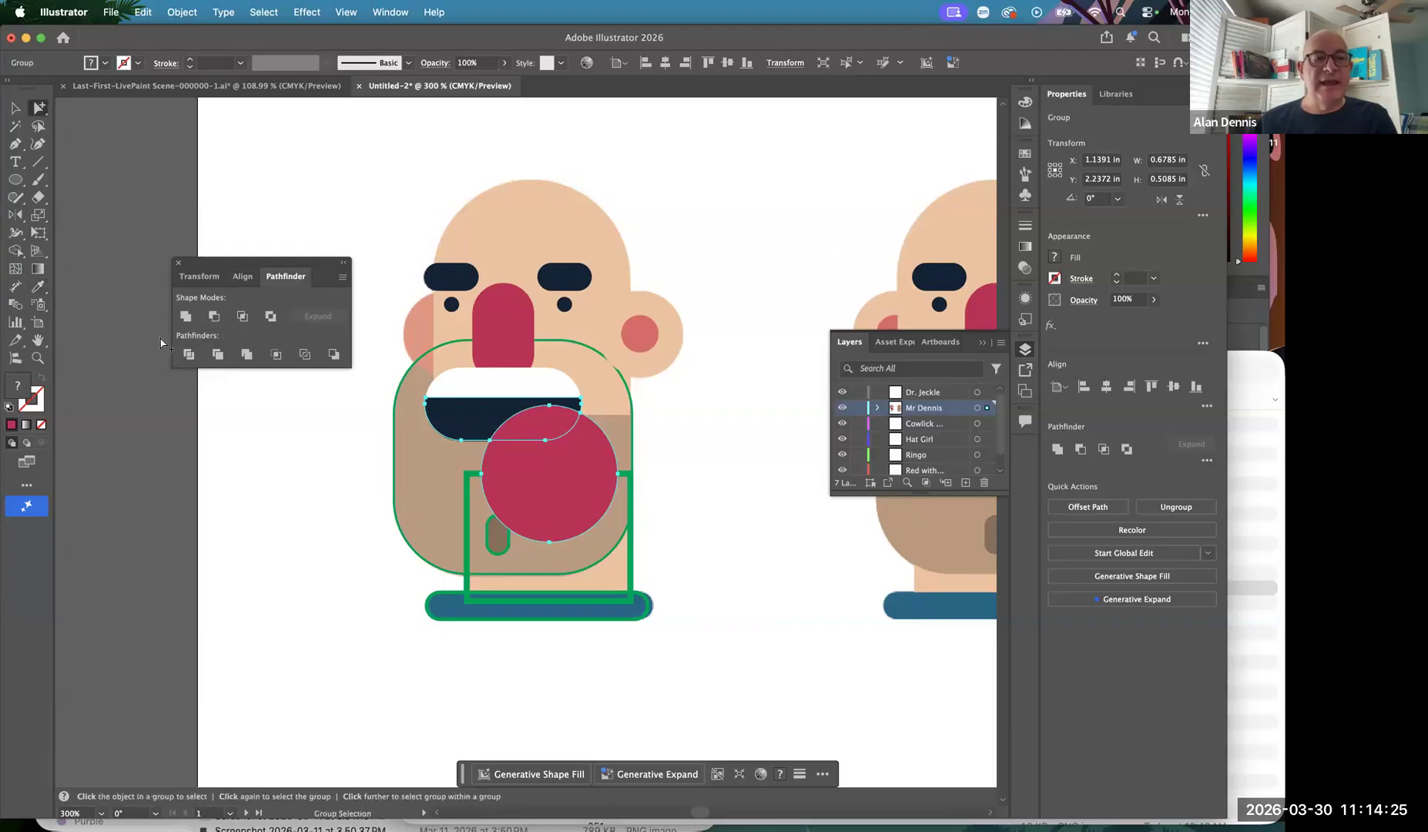
click(15, 251)
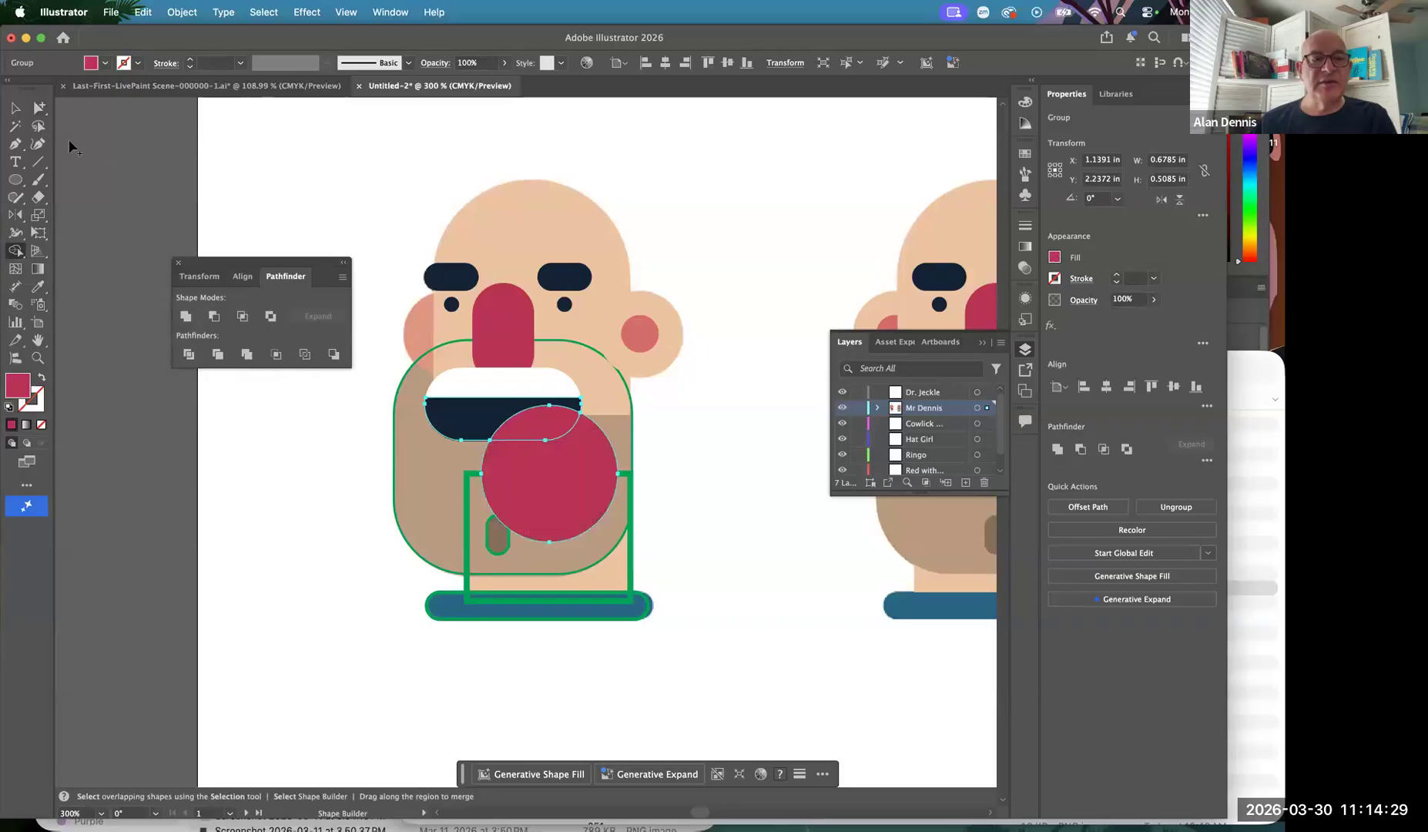
click(40, 108)
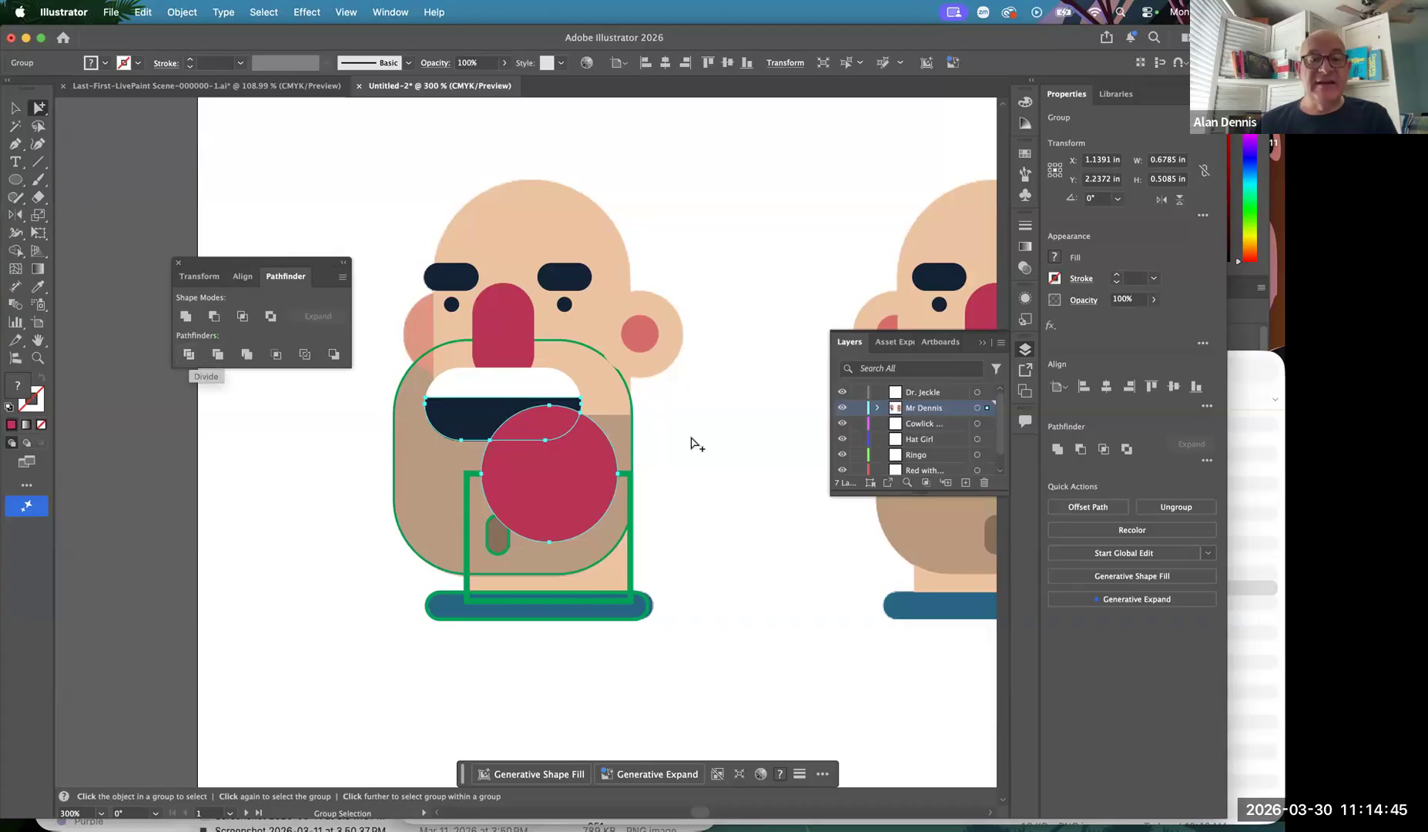
drag(617, 483, 739, 574)
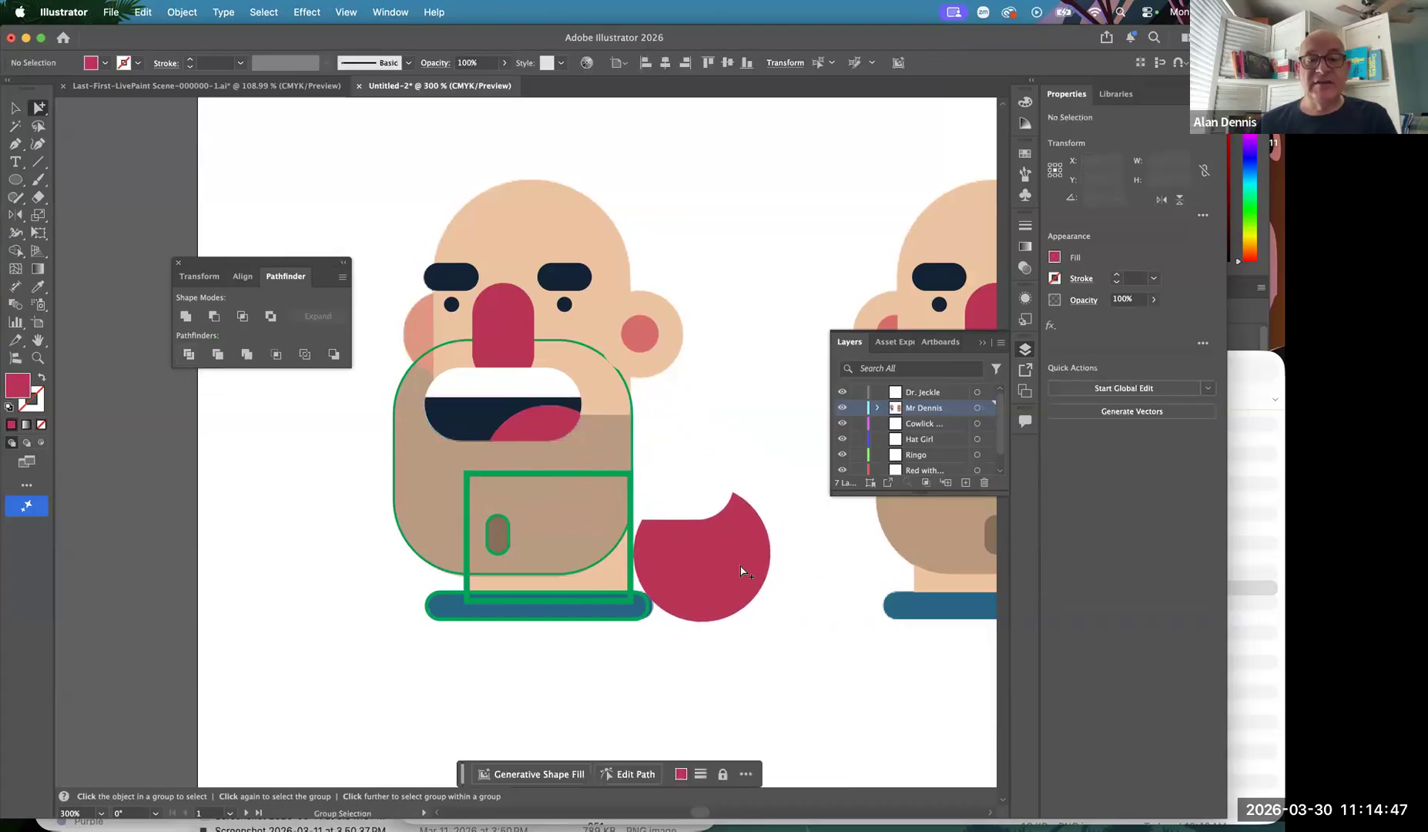
key(Delete)
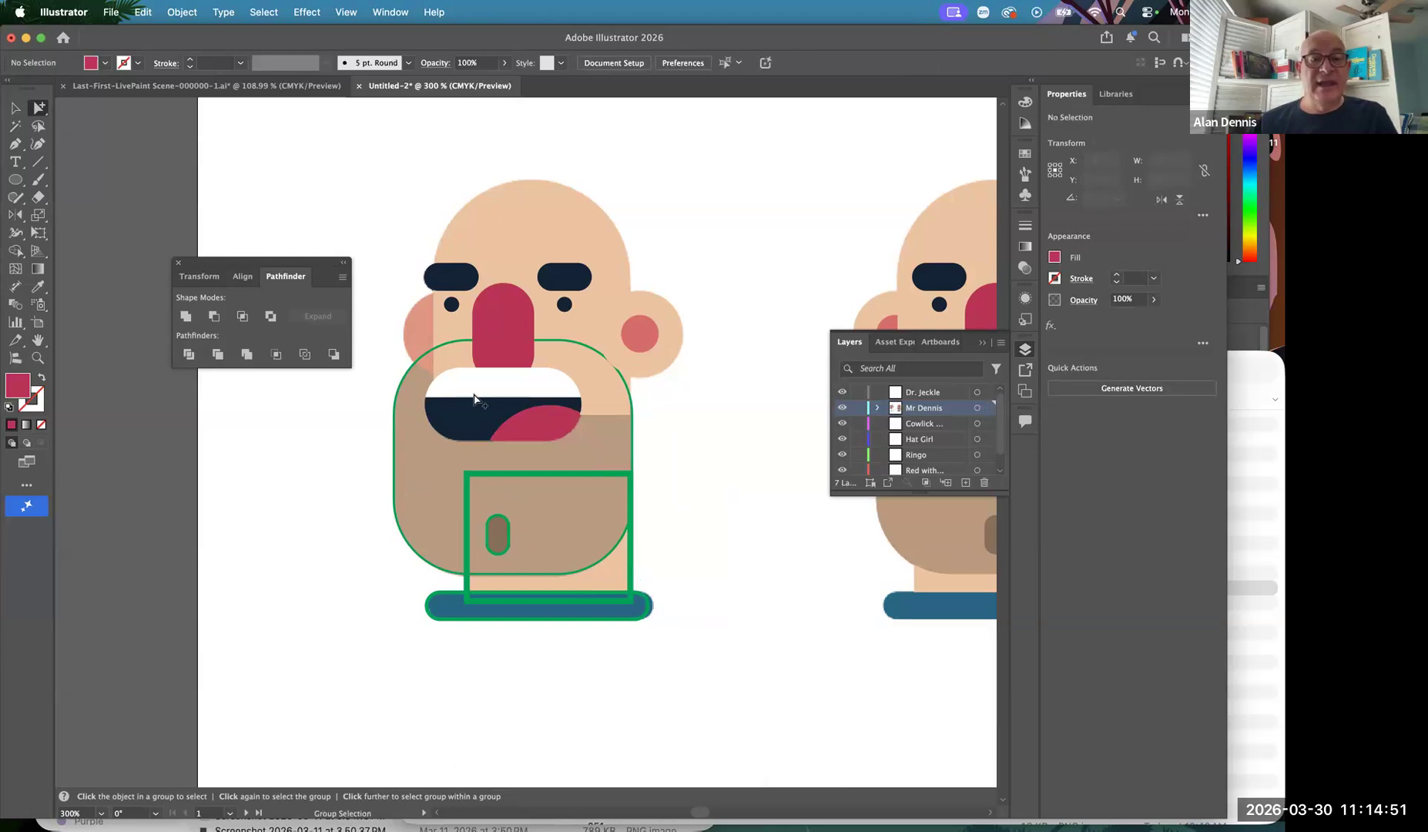
Bring the turned character's nose in front of the mouth and fill the chin cleft with the sampled darker brown
click(493, 358)
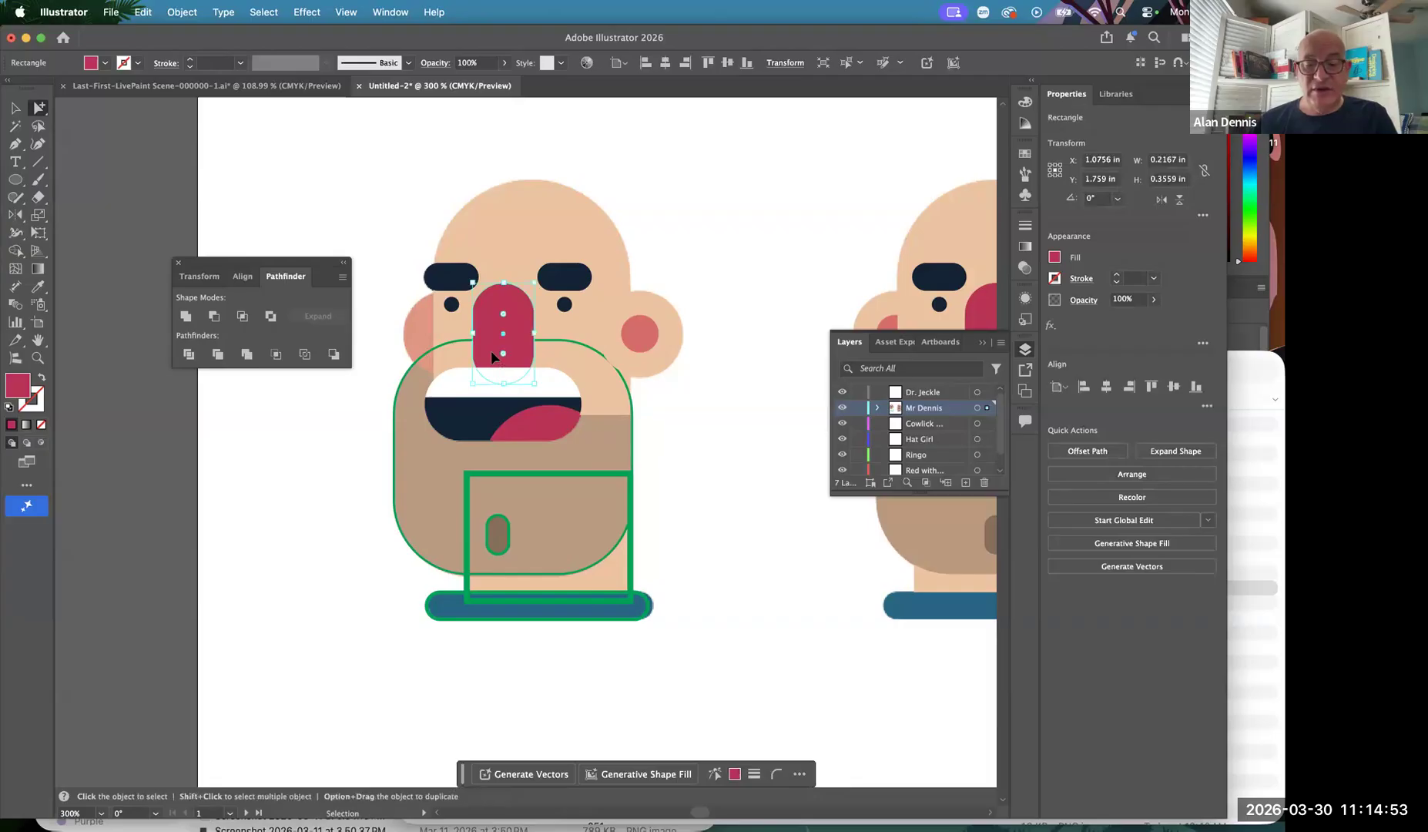
click(394, 461)
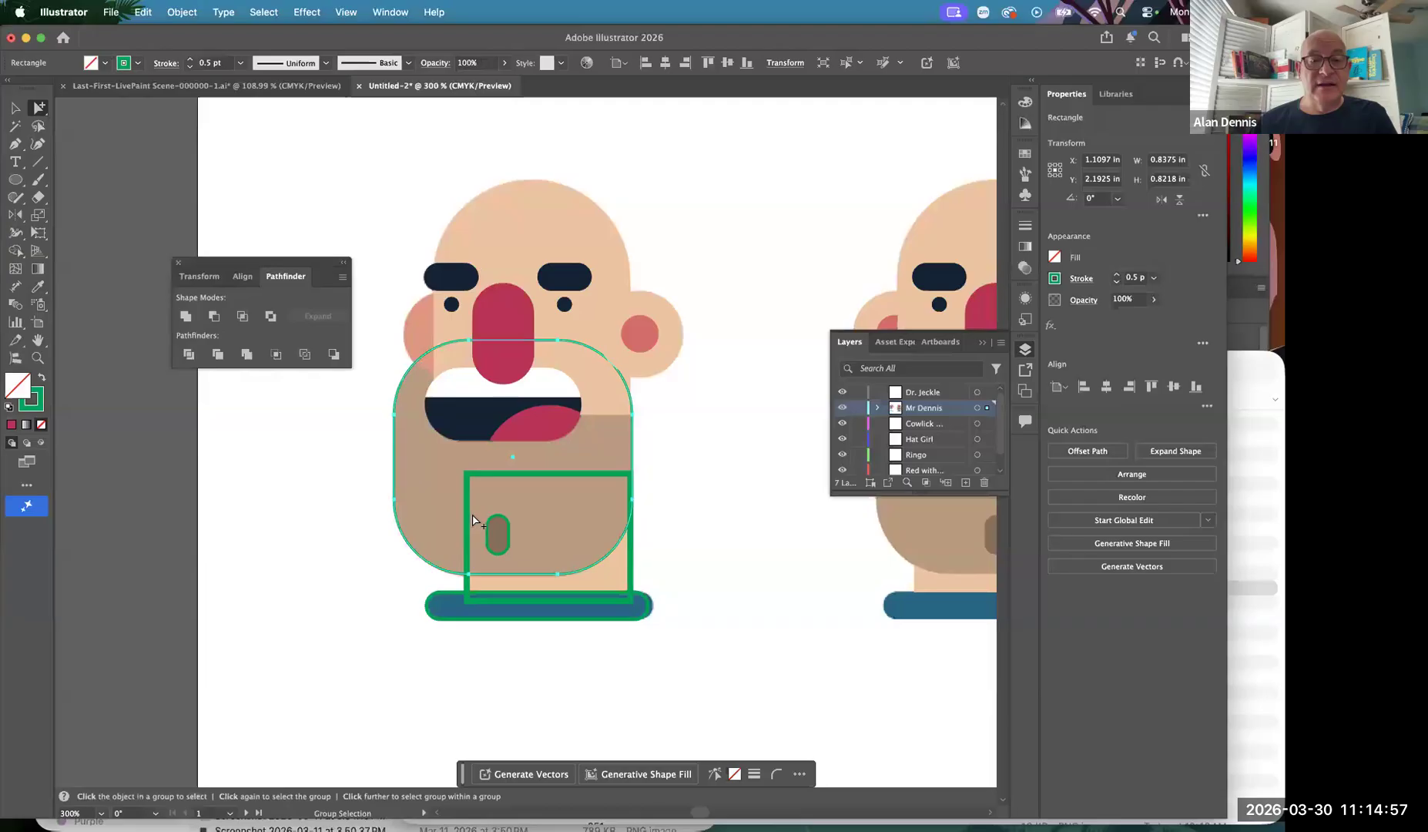
click(511, 533)
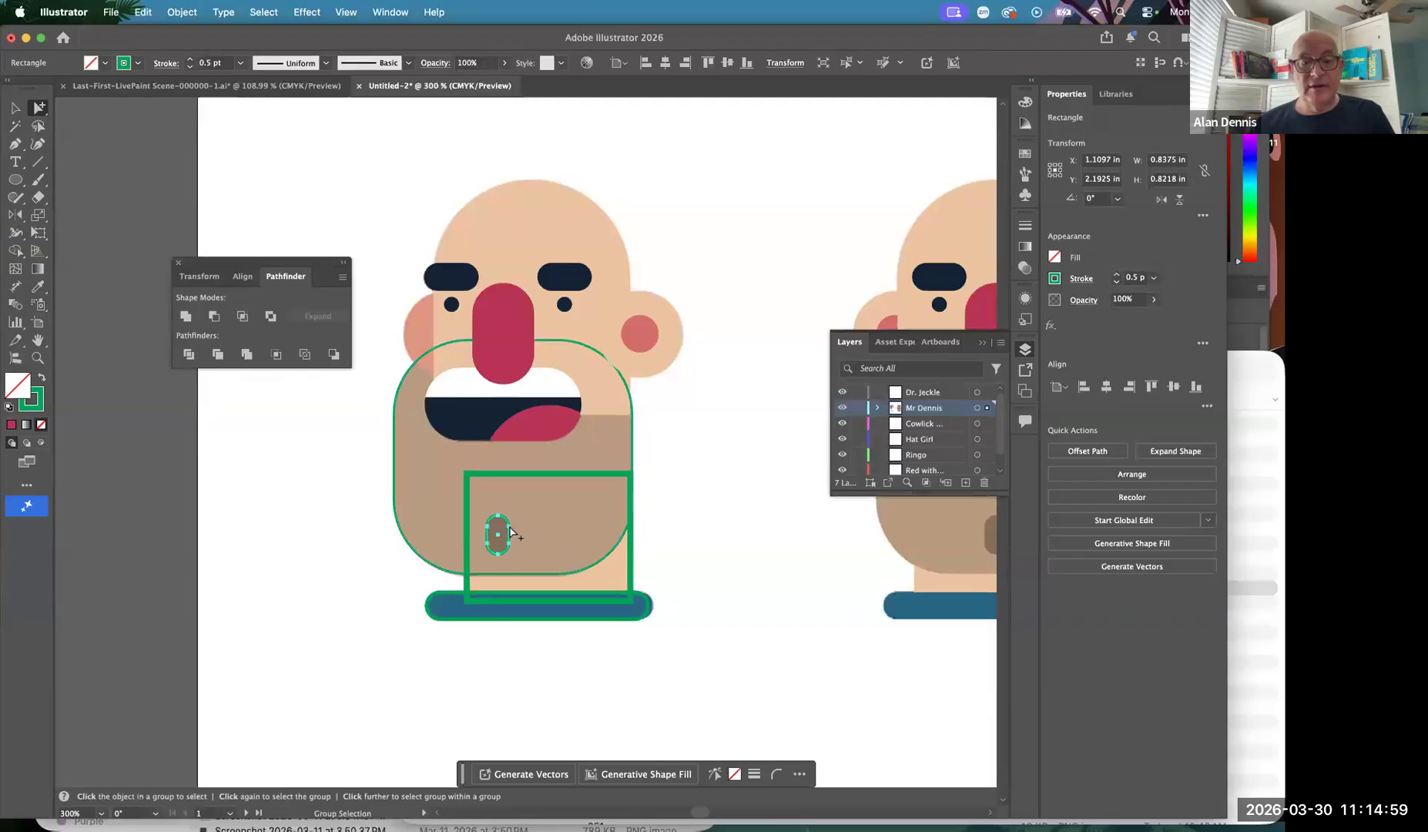
key(i)
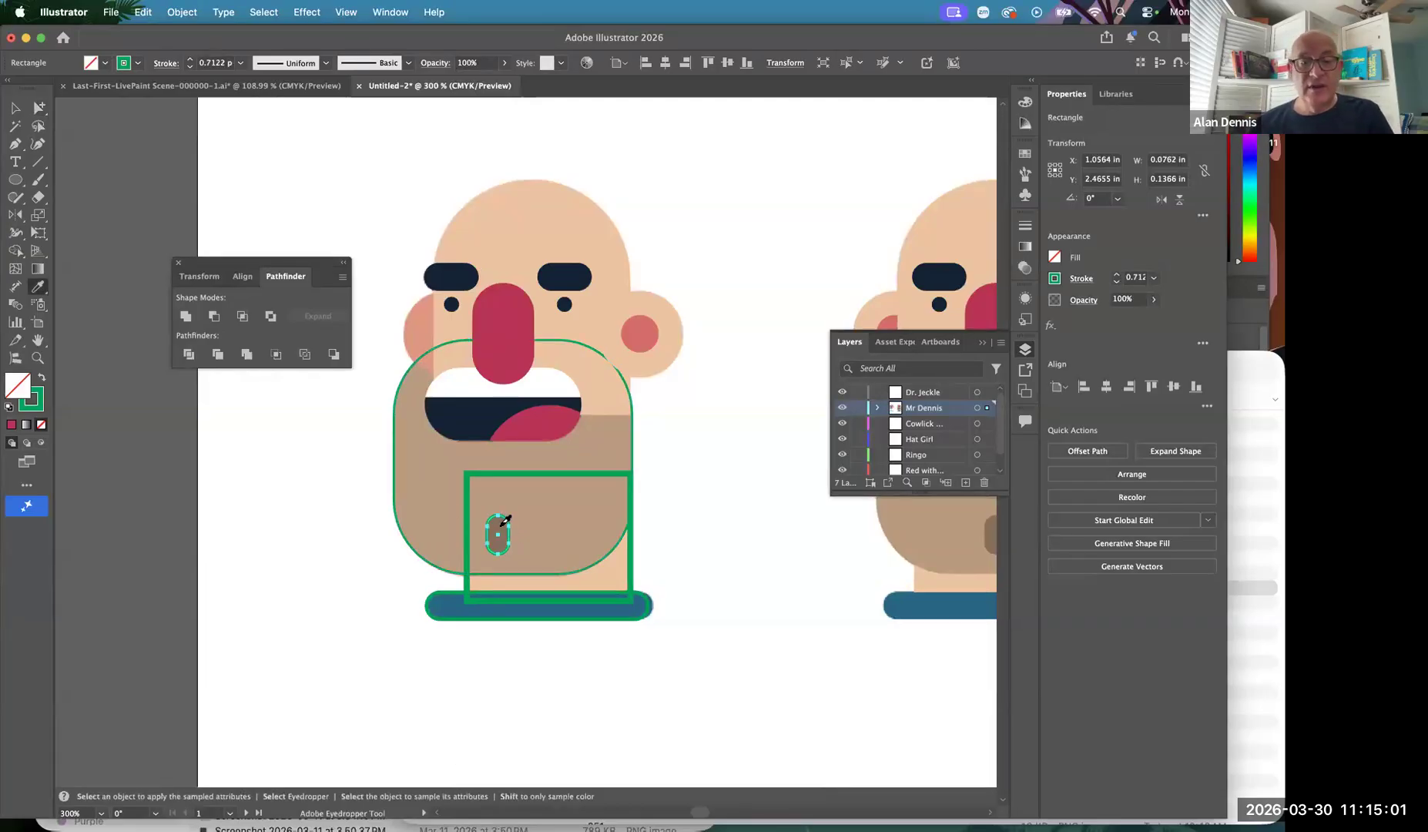
click(503, 524)
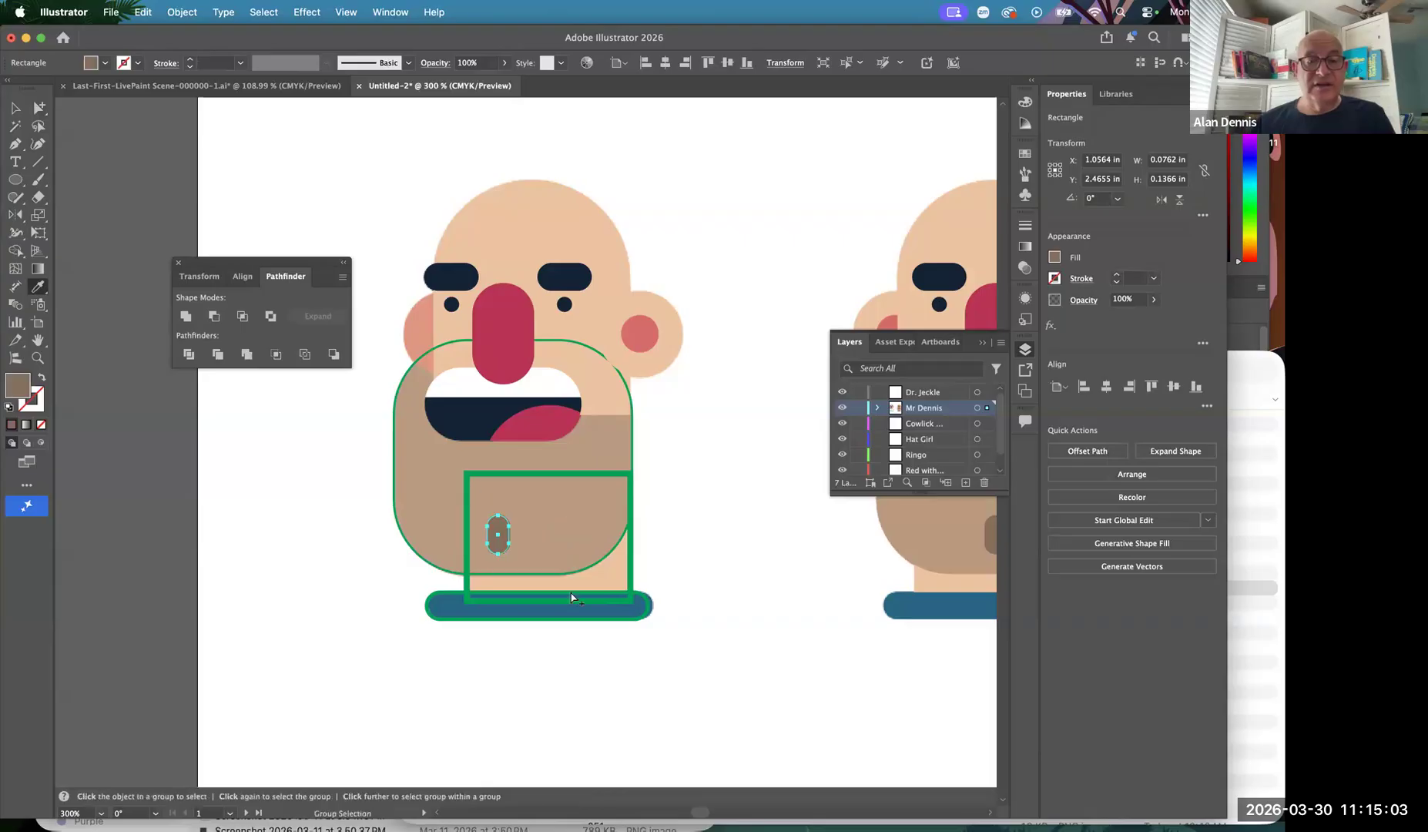
Fill the turned character's neck rectangle with the sampled skin tone and the collar with the sampled blue
click(631, 571)
key(i)
click(624, 567)
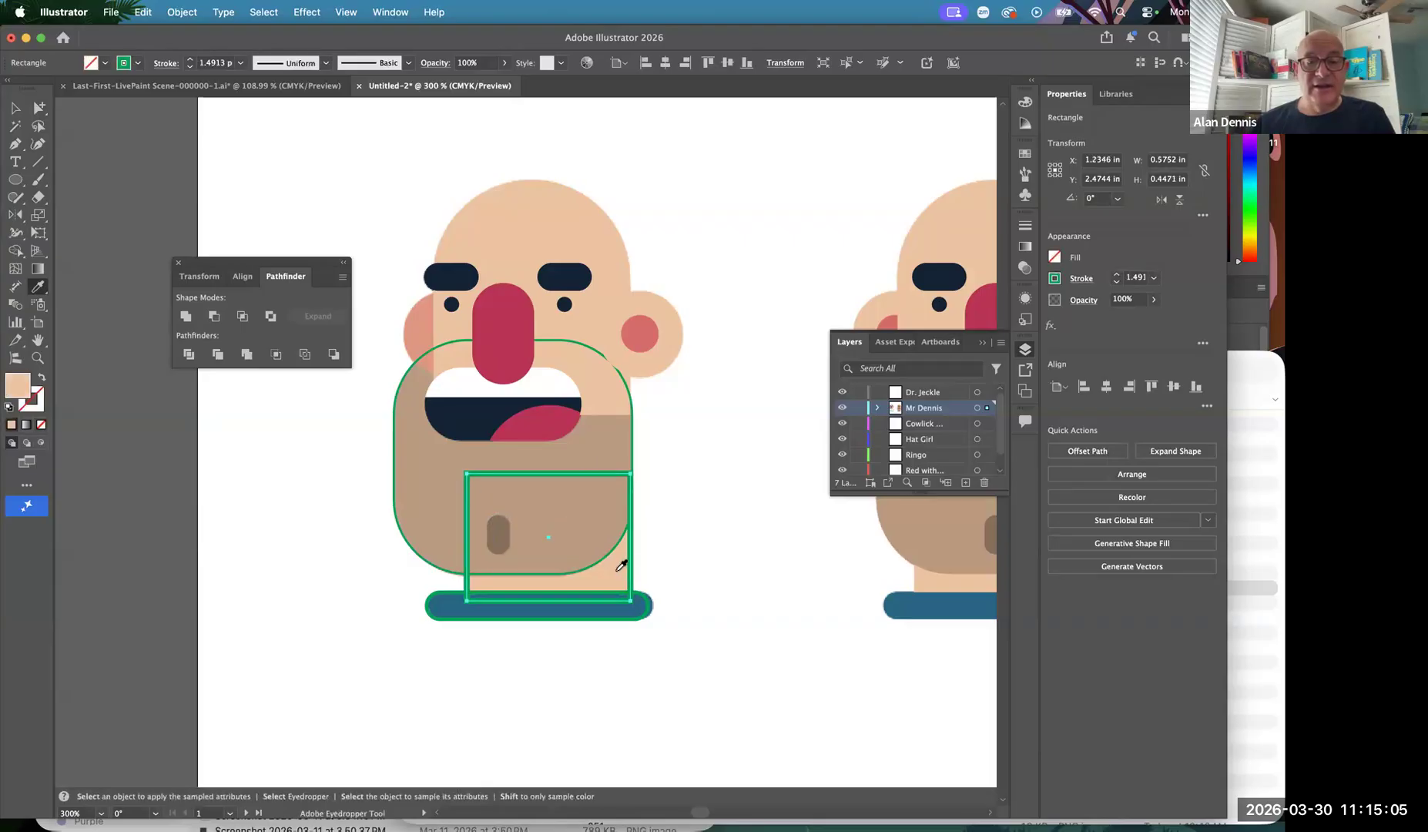
super+click(645, 610)
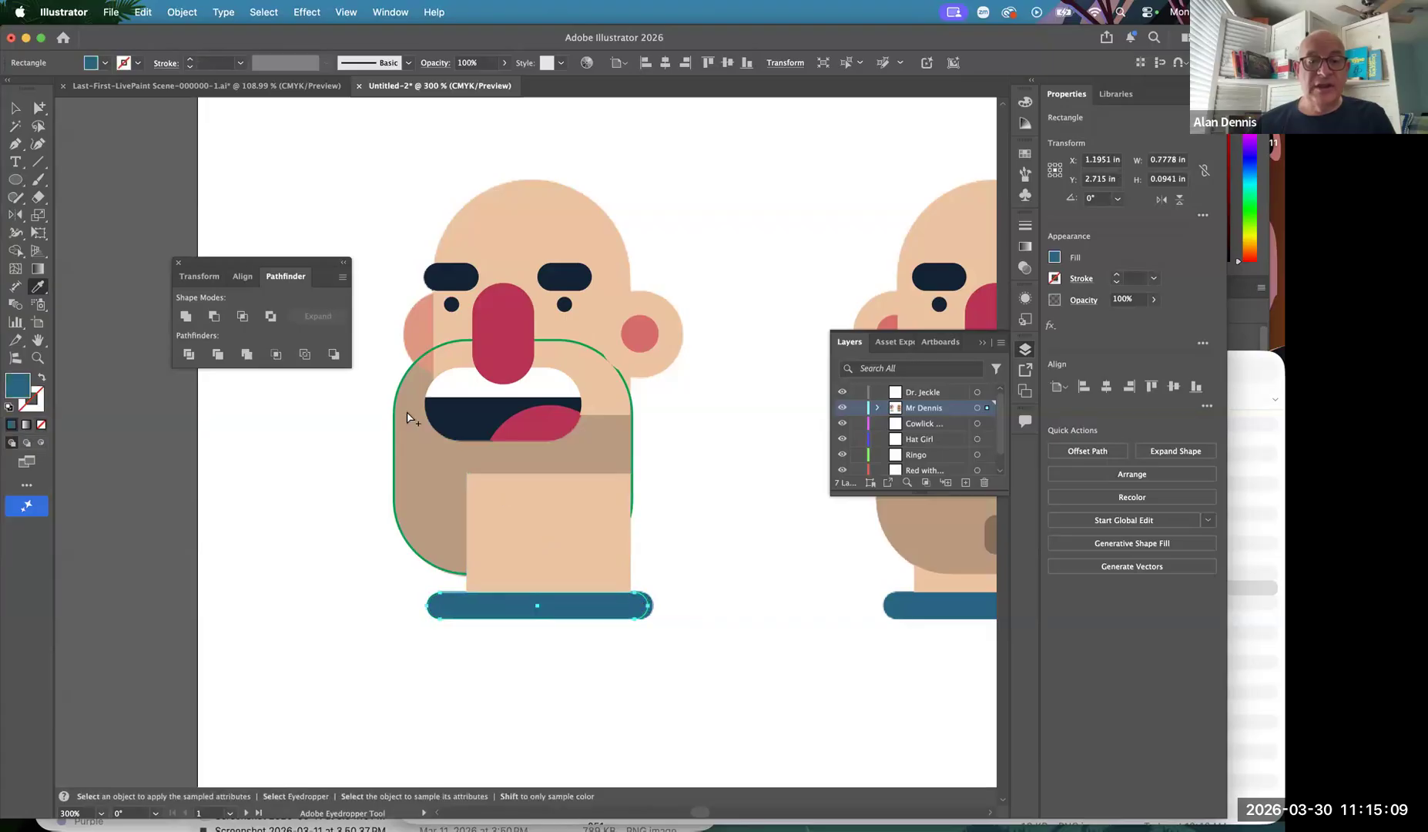
Fill the turned character's beard with the sampled tan, send the beard and then the neck to the back, and deselect
super+click(395, 433)
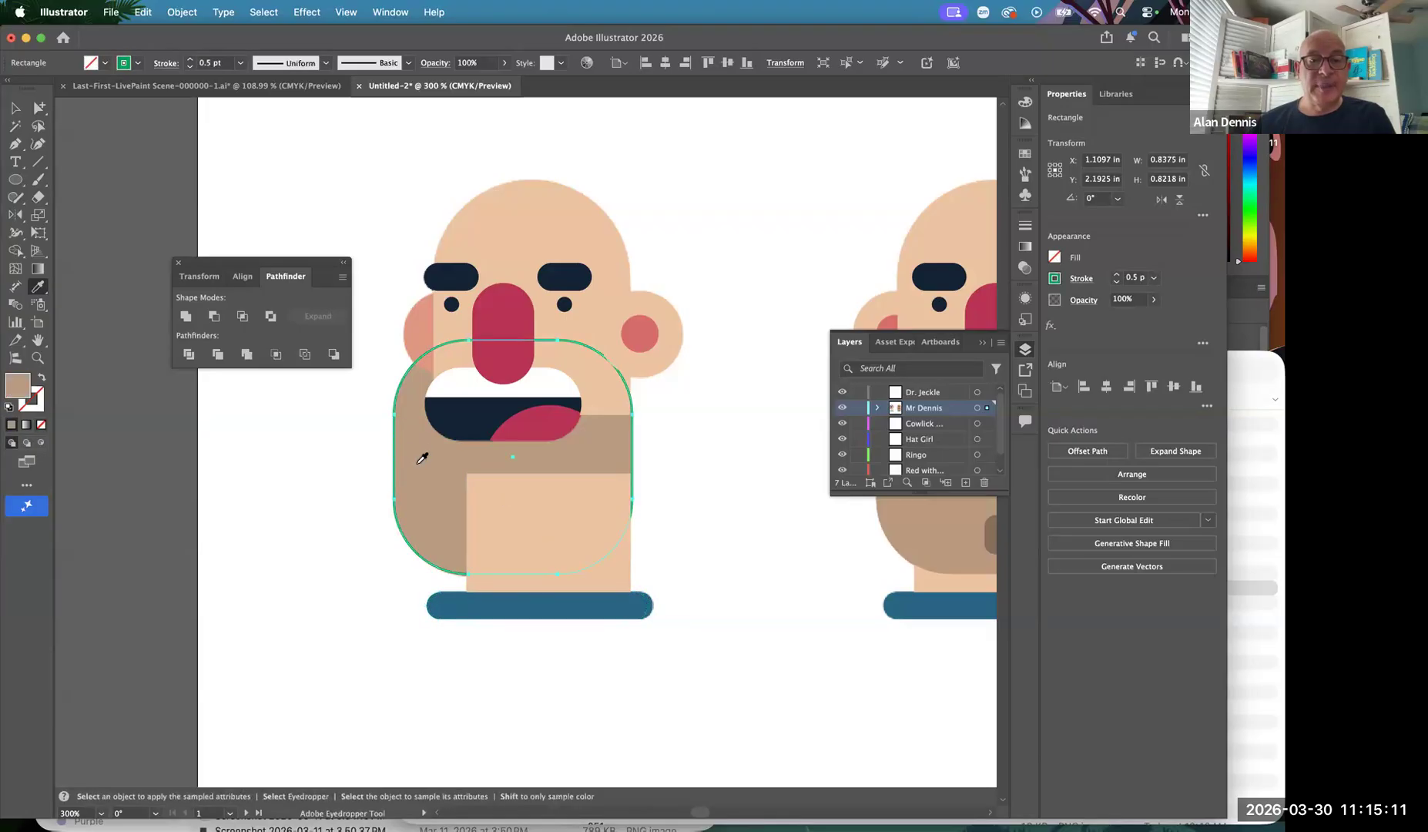
super+click(615, 576)
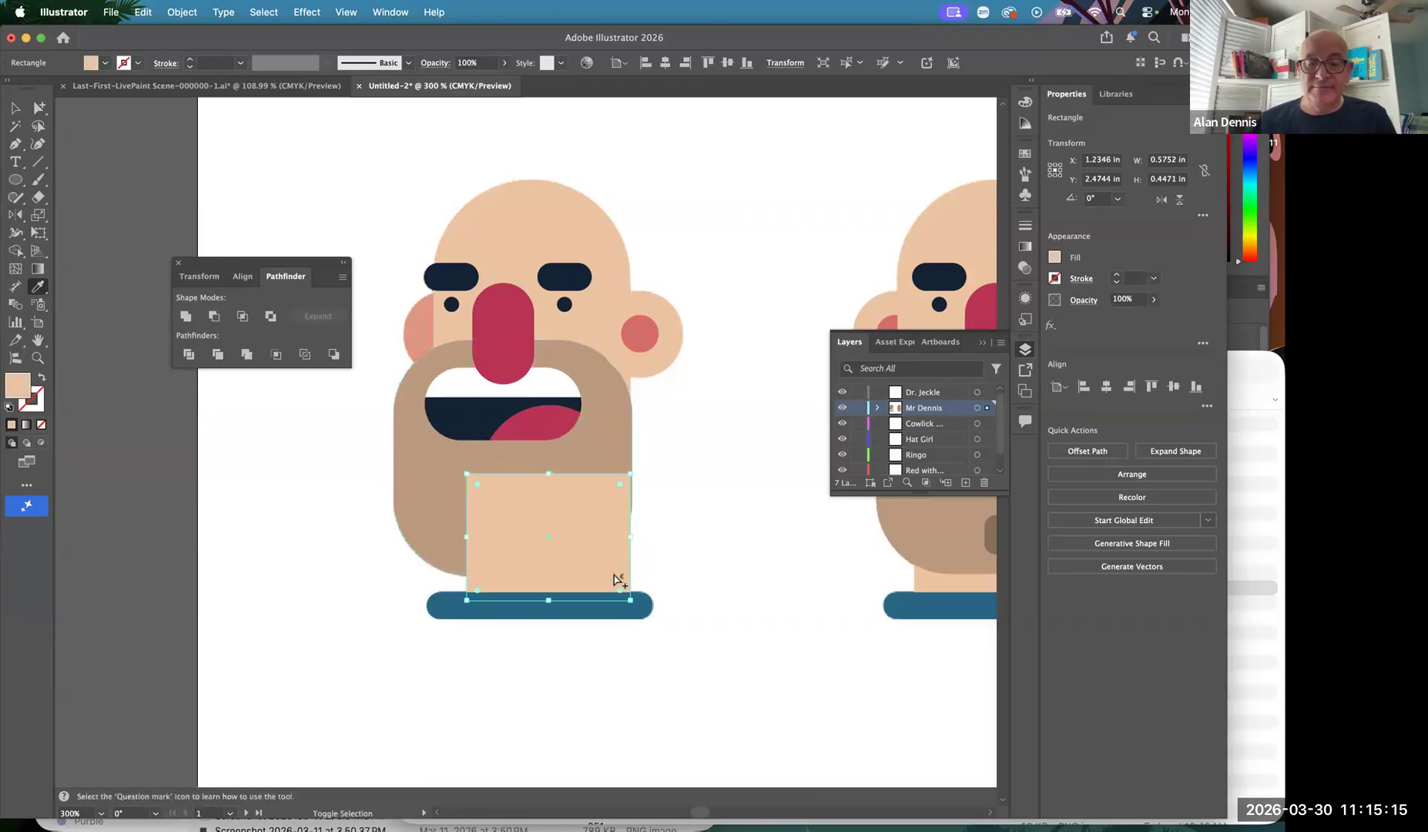
key(shift+super+bracketleft)
super+click(667, 571)
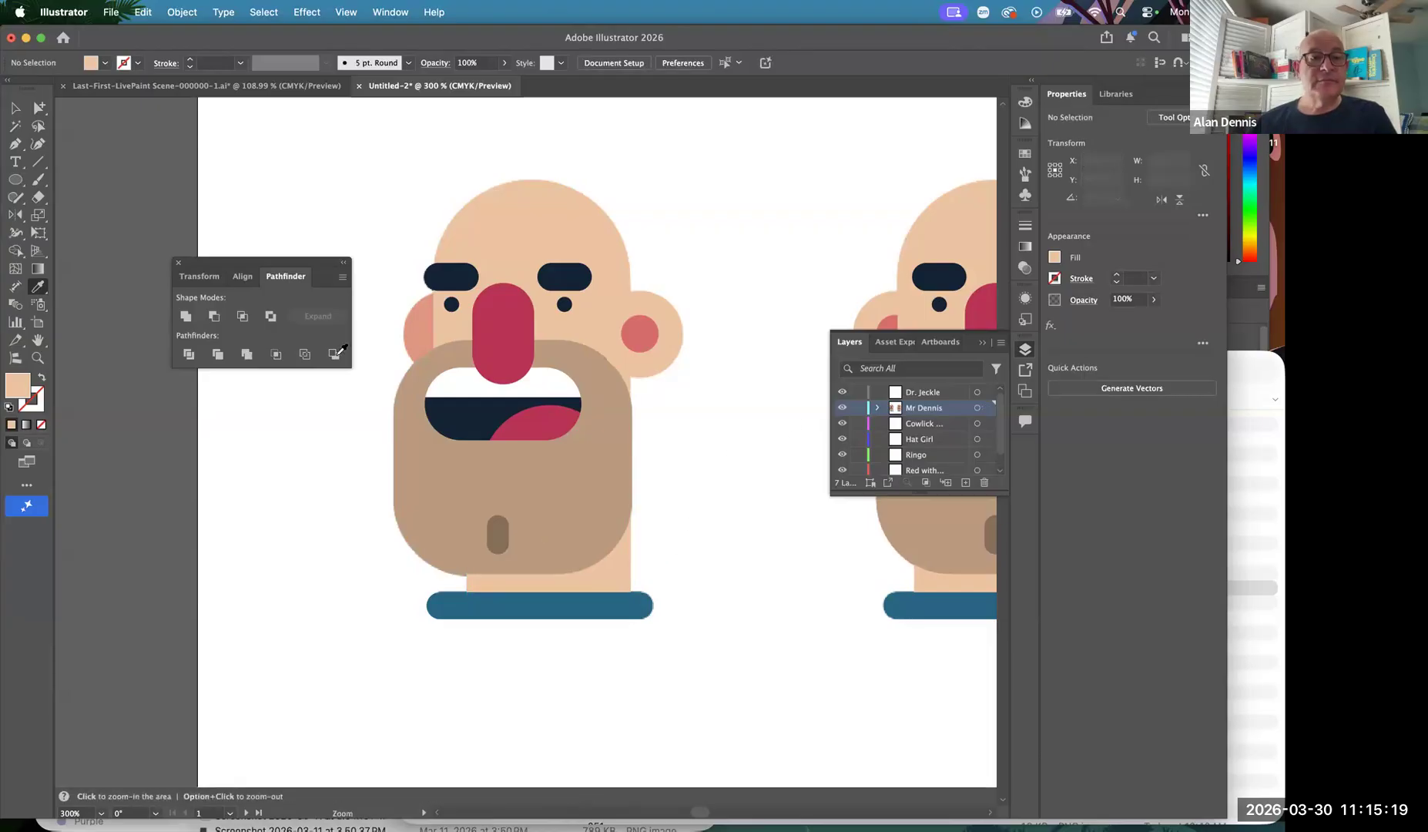
Review both coloured views of the bald character, comparing their outline paths with the colour preview
drag(221, 263, 132, 314)
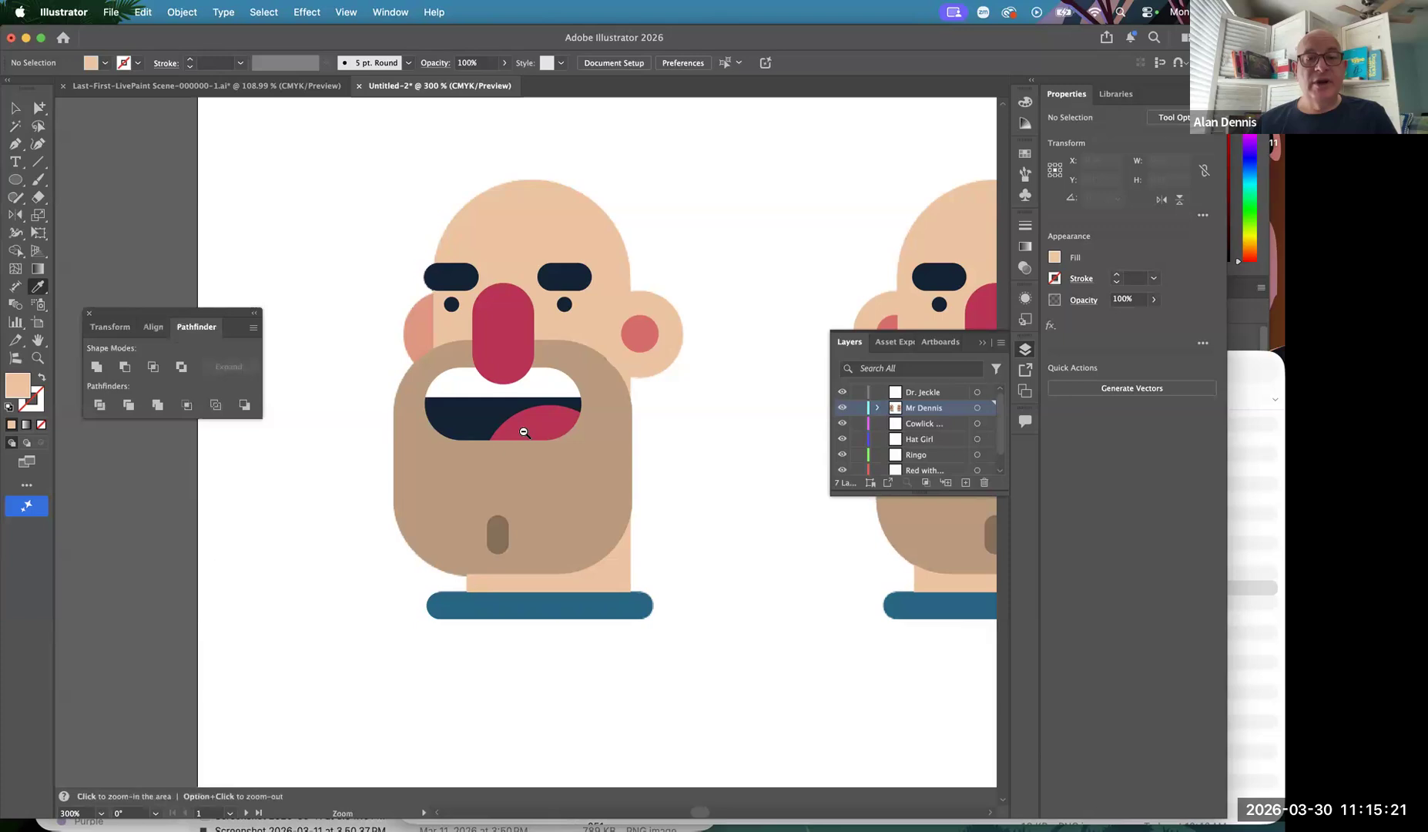
alt+super+click(524, 433)
alt+super+click(526, 433)
drag(639, 429, 553, 360)
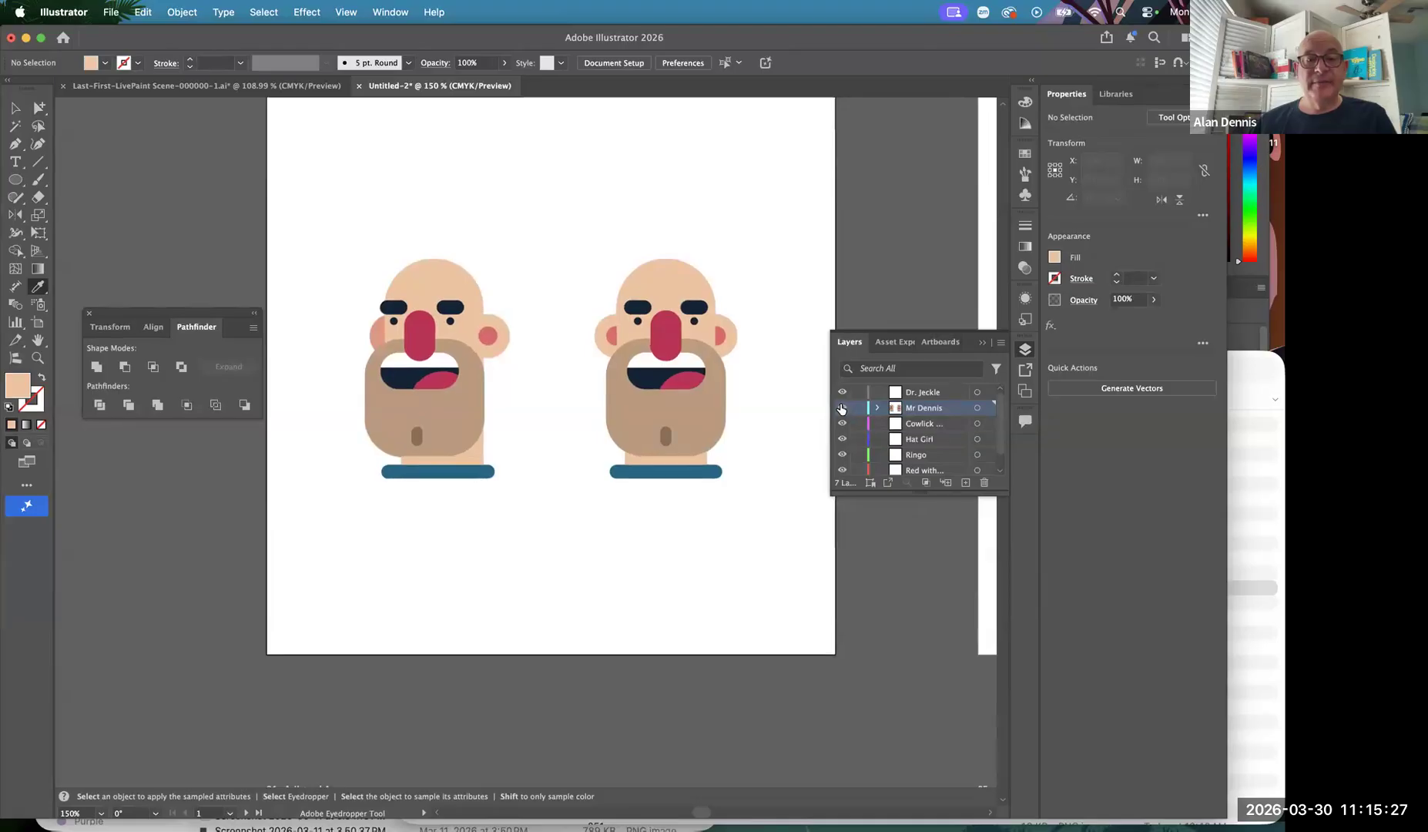
scroll(888, 462, down, 1)
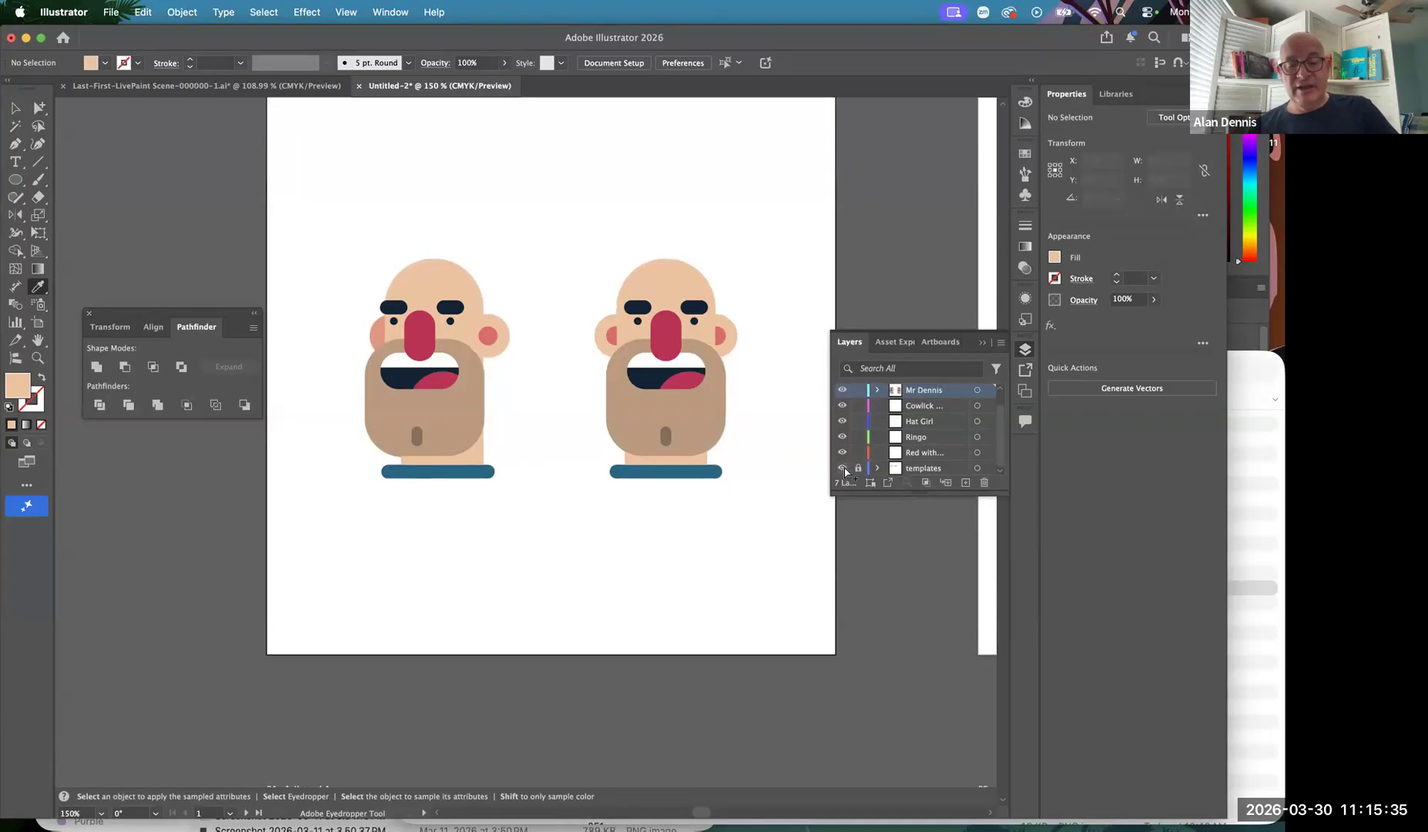
key(super+y)
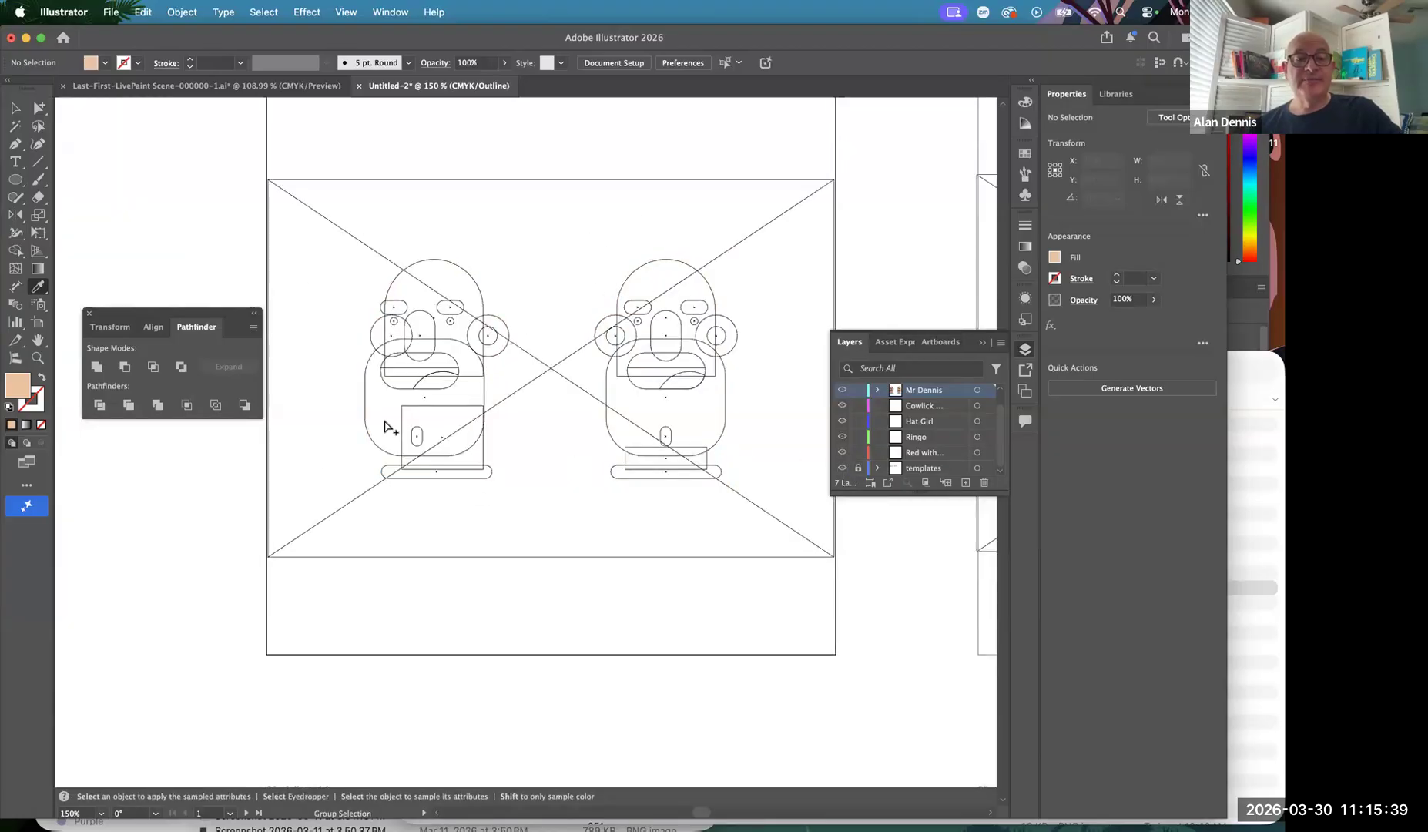
key(super+y)
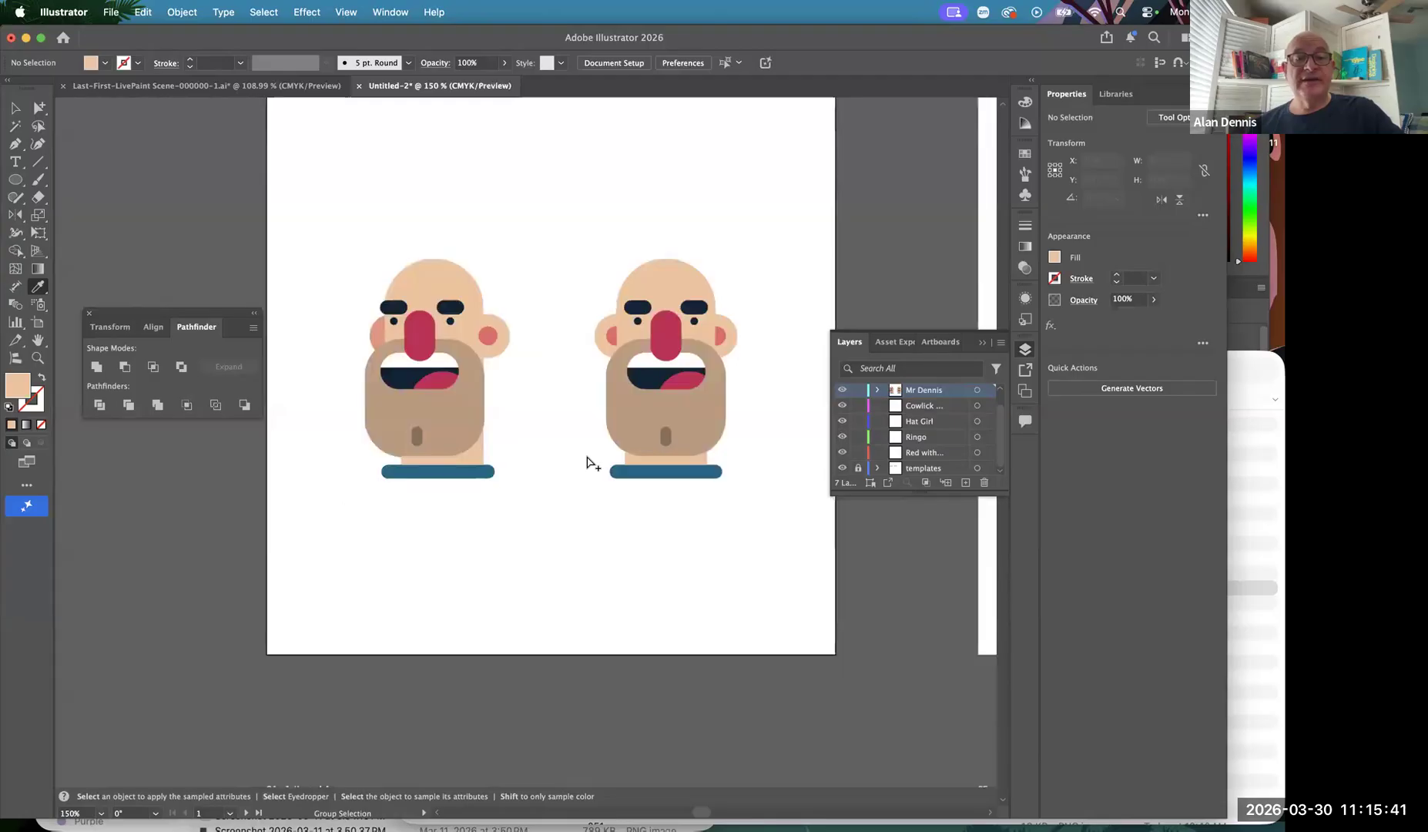
Hide the bald character's traced layer to check the reference on the first artboard, and show the layer again
alt+super+click(609, 416)
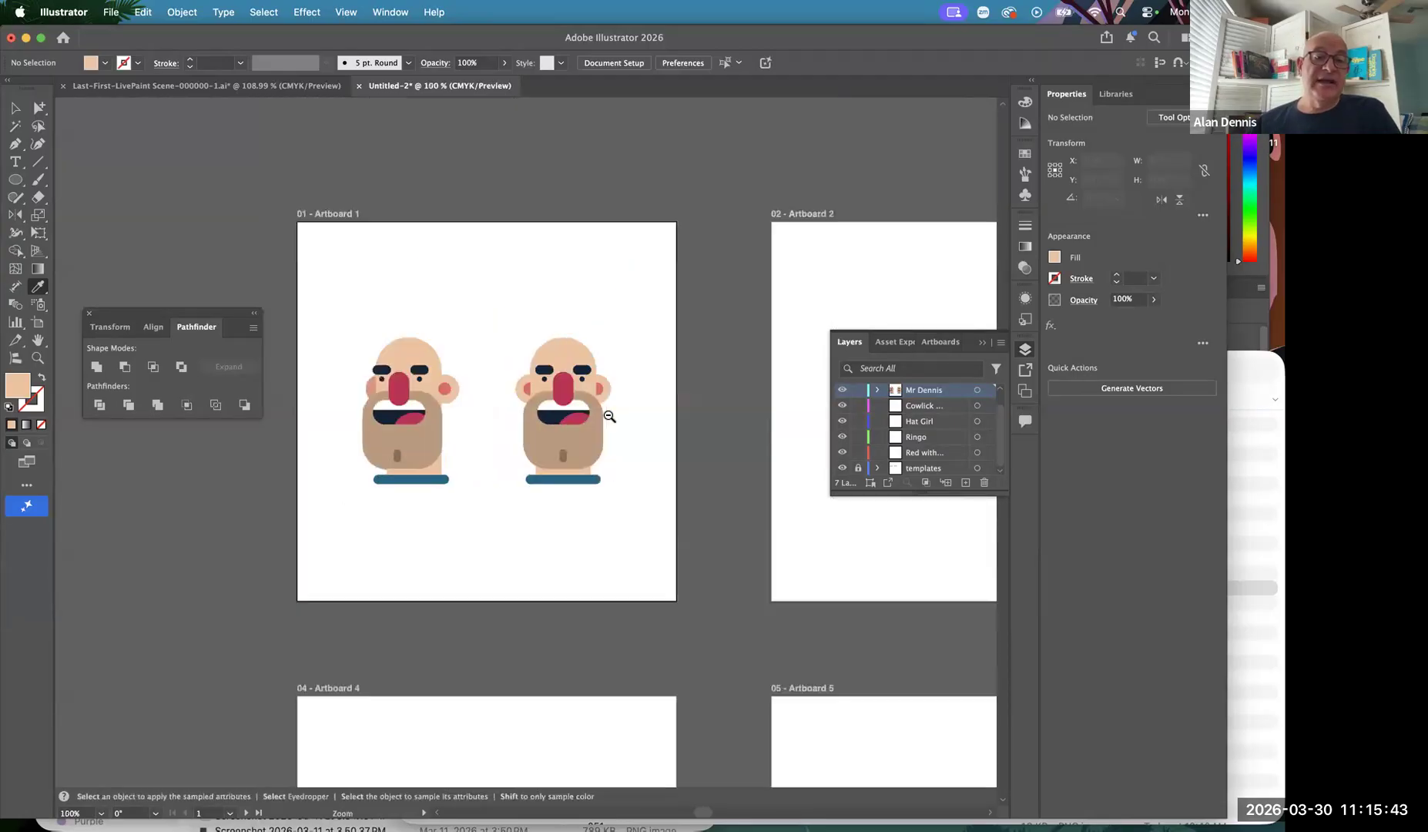
alt+super+click(608, 417)
scroll(693, 423, down, 3)
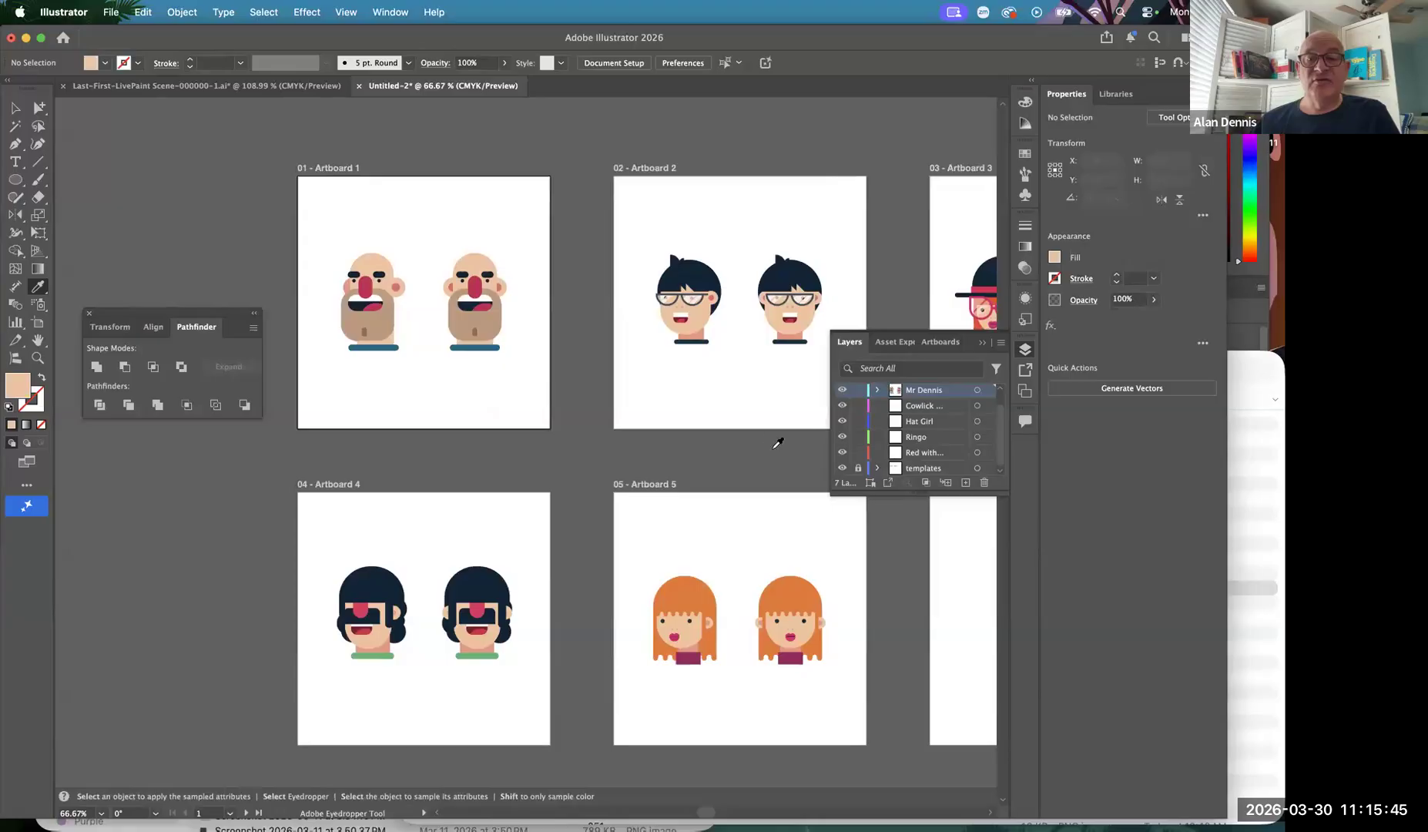
click(843, 390)
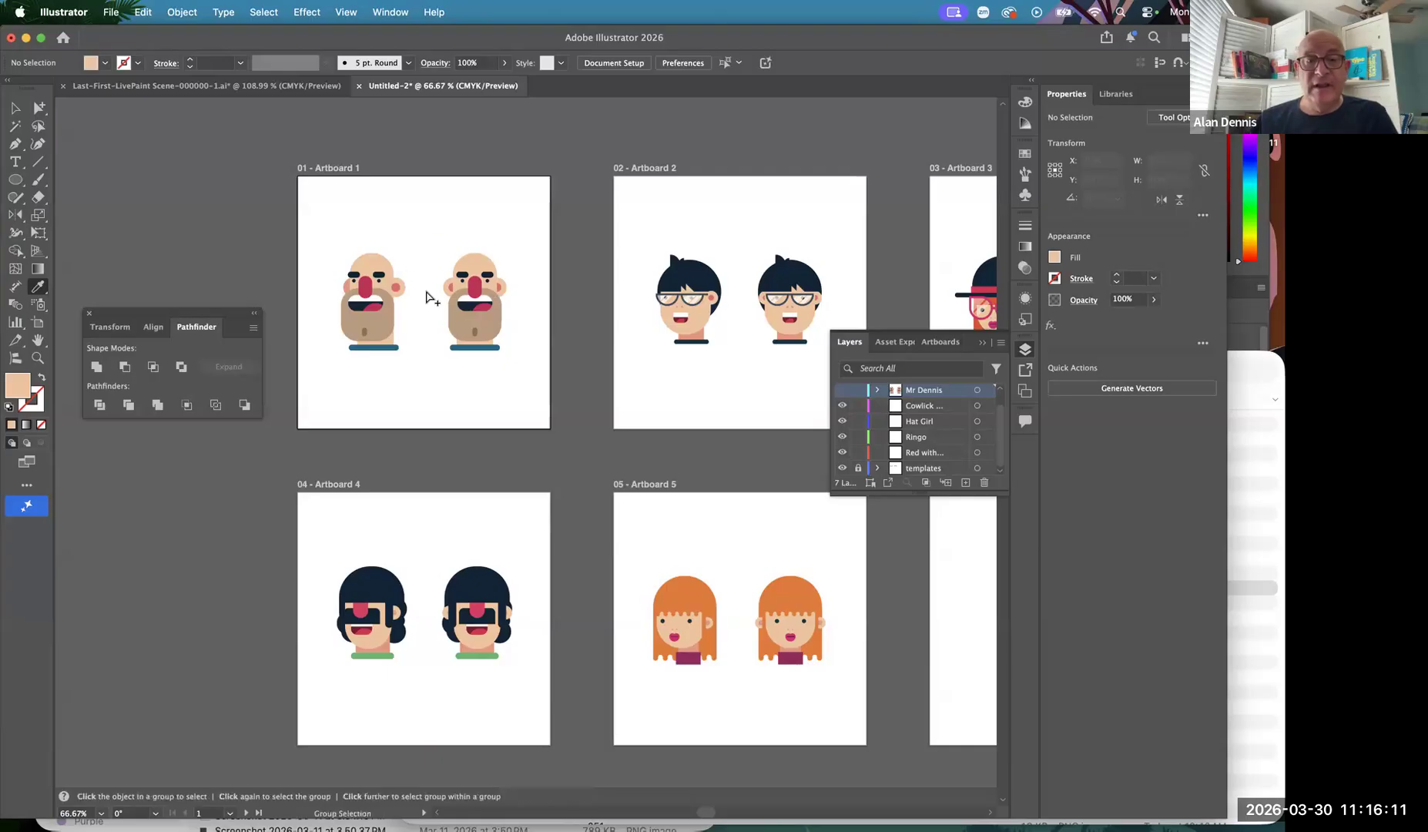
key(super+0)
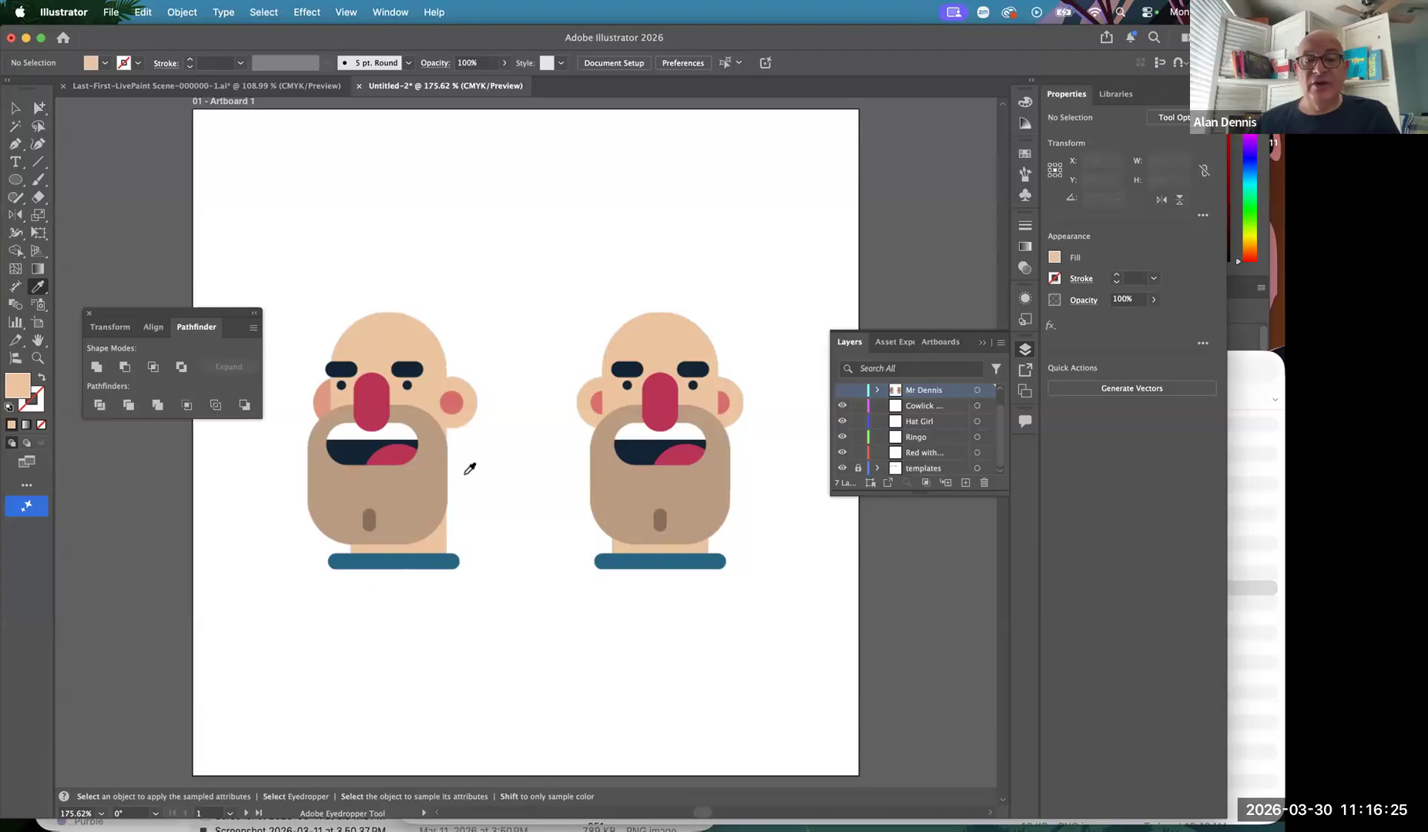
click(16, 180)
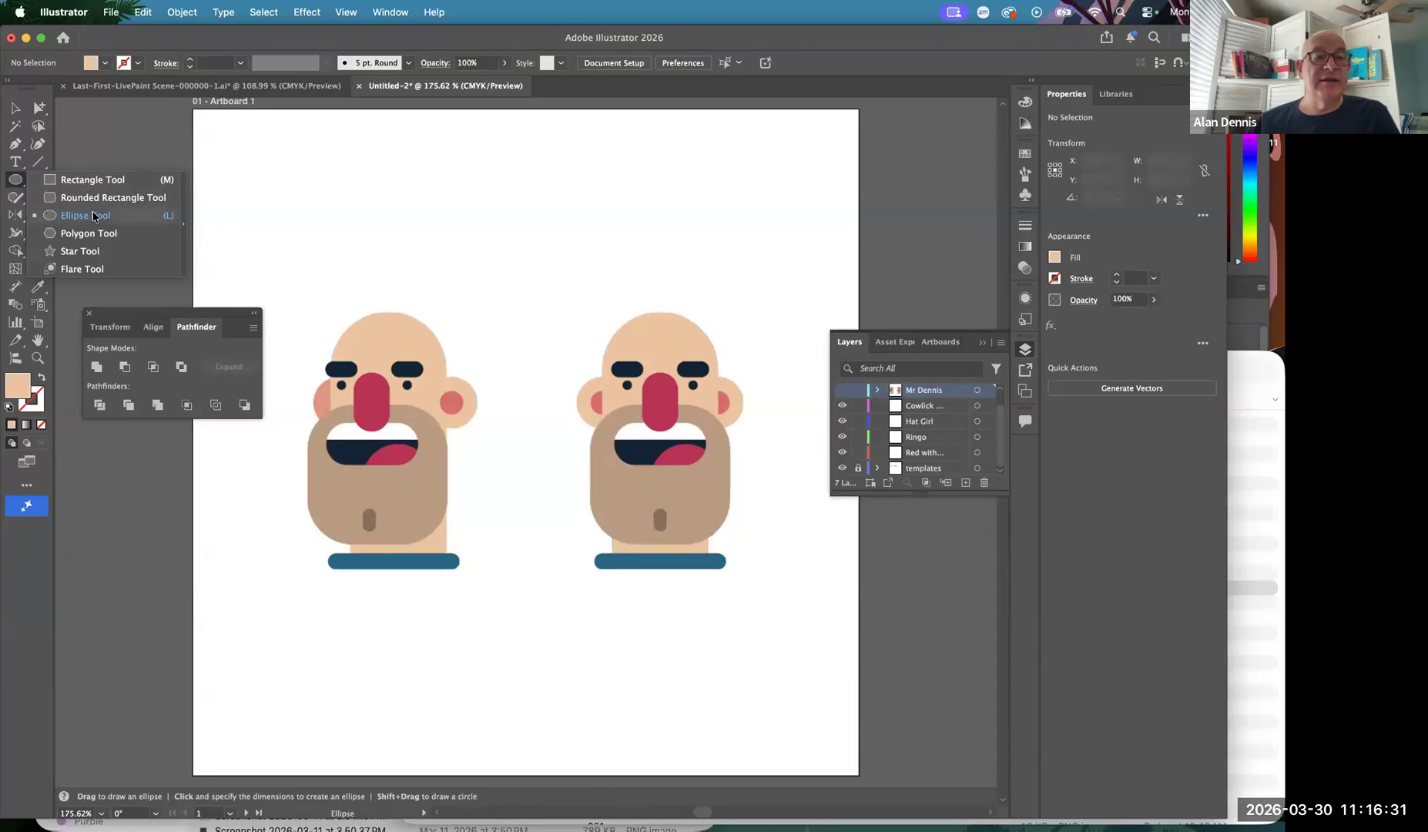
click(101, 129)
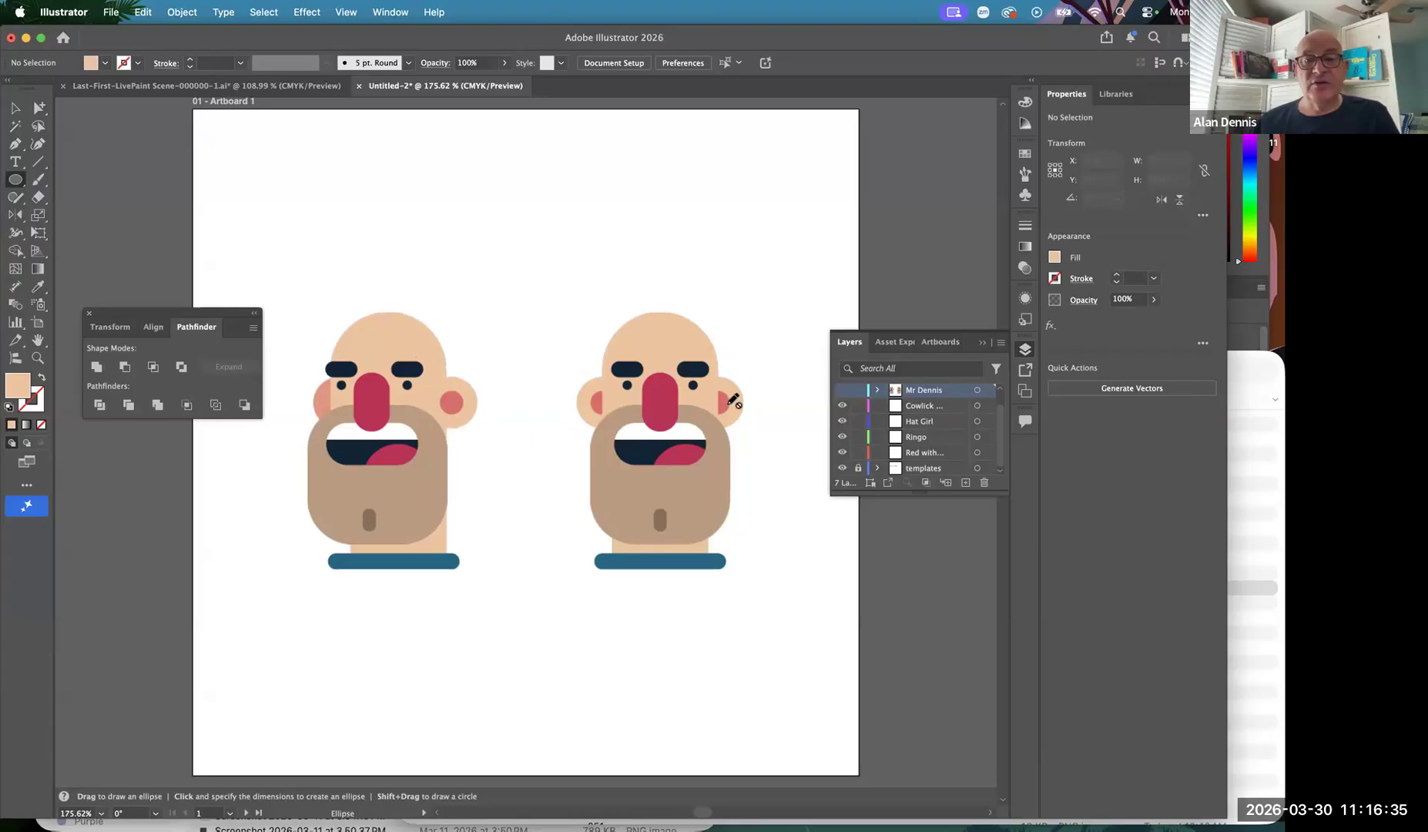
click(842, 394)
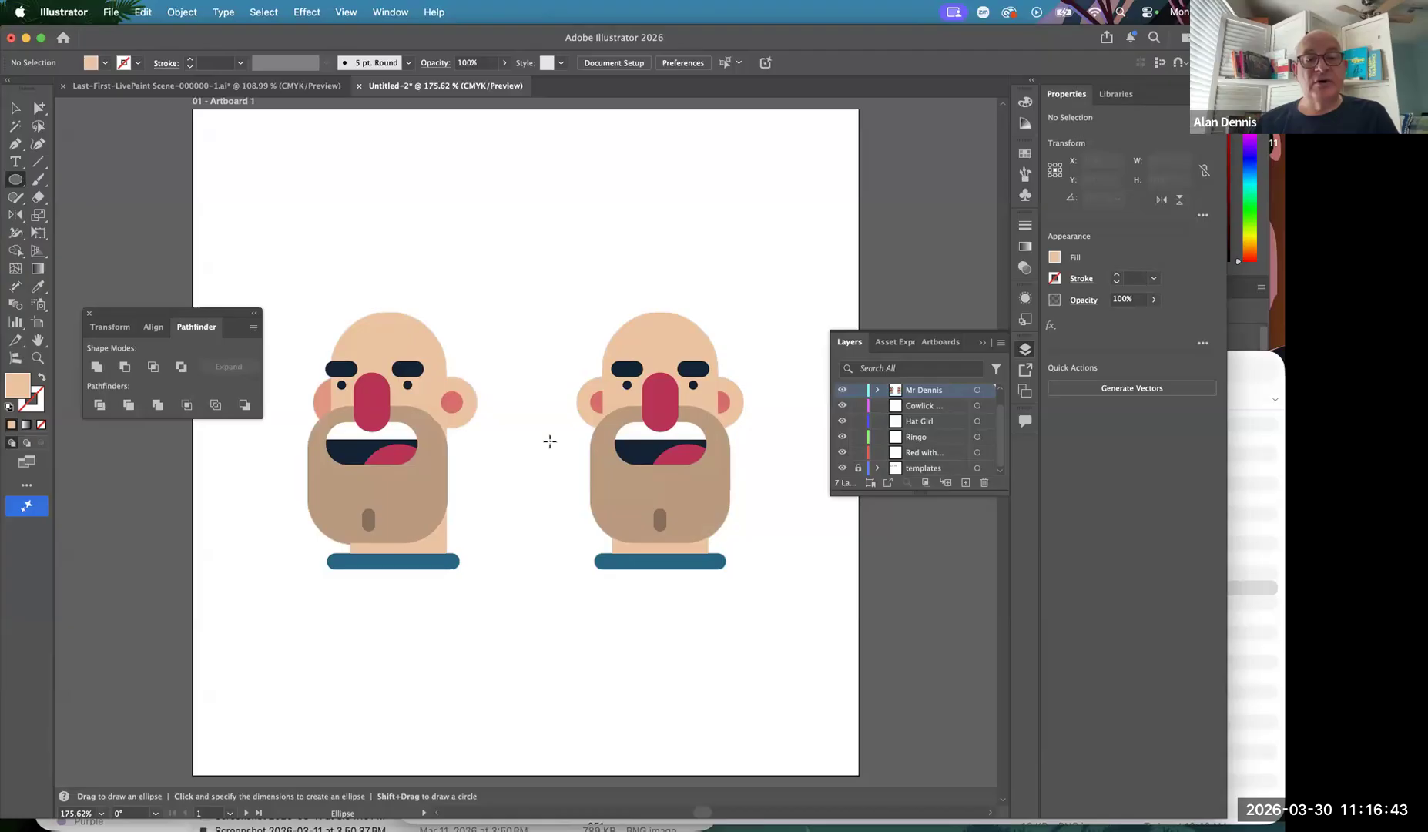
Look over all six artboards and the reference characters on them
alt+super+click(581, 543)
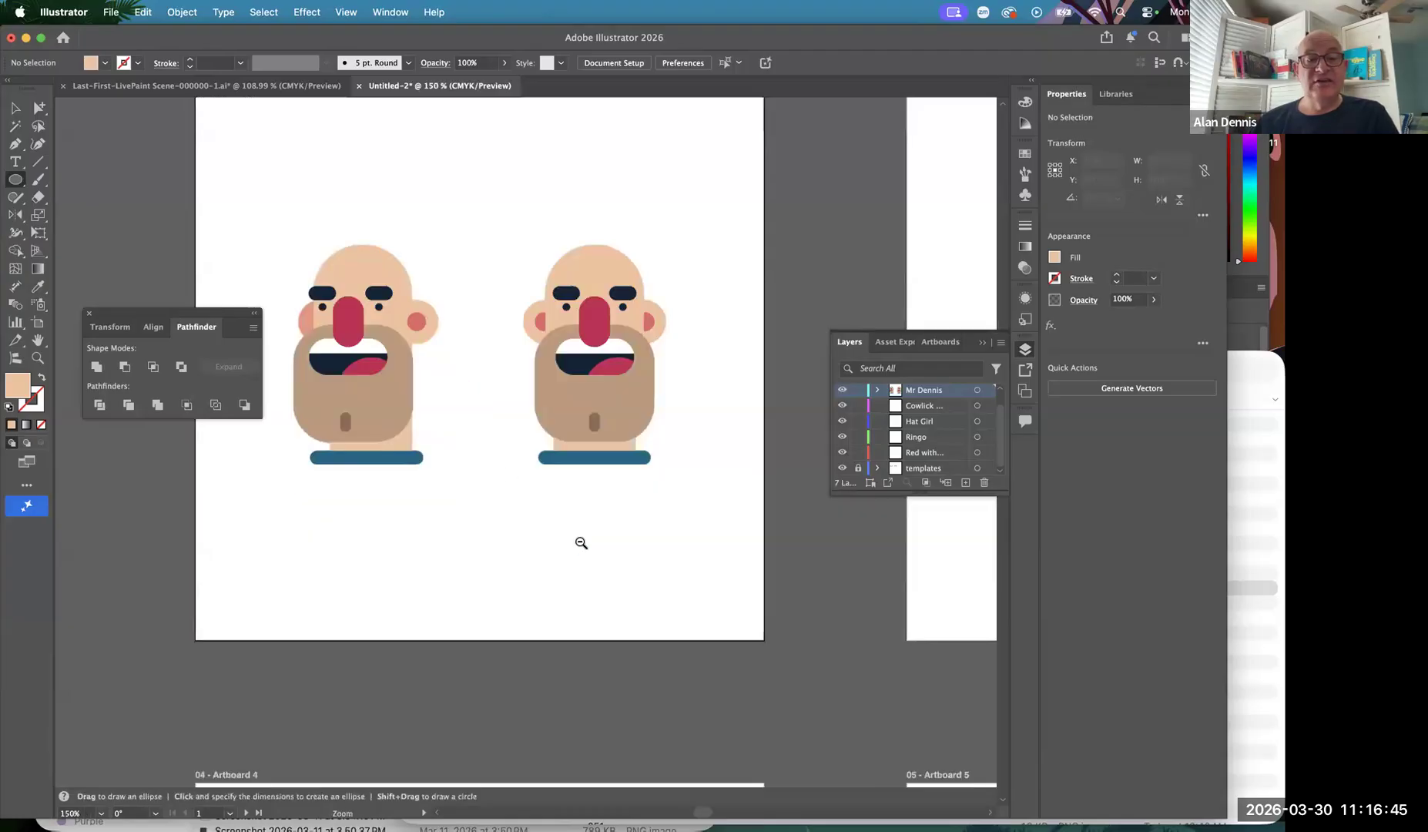
alt+super+click(581, 542)
alt+super+click(581, 543)
scroll(485, 510, right, 5)
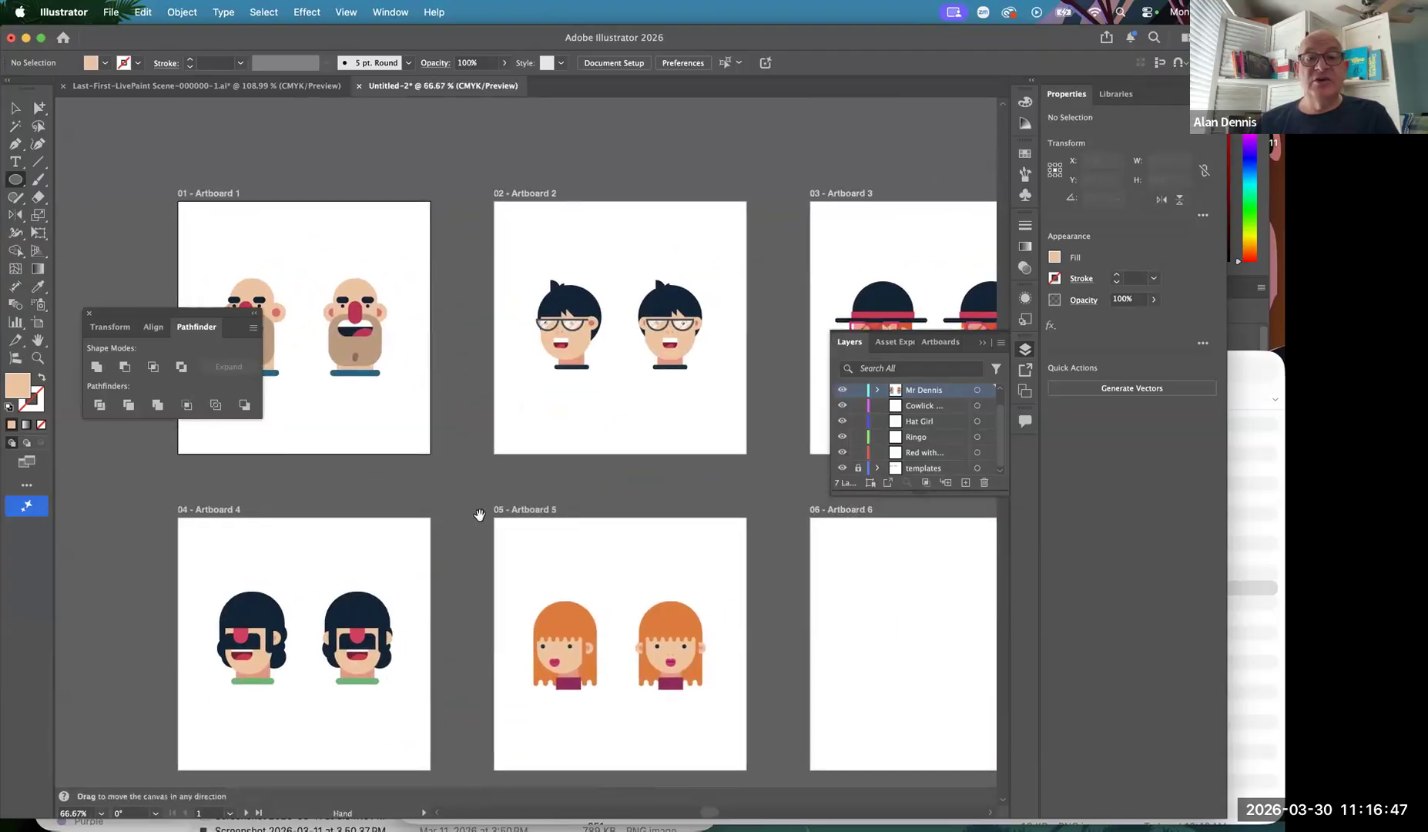
alt+super+click(586, 423)
alt+super+click(587, 424)
drag(586, 424, 690, 260)
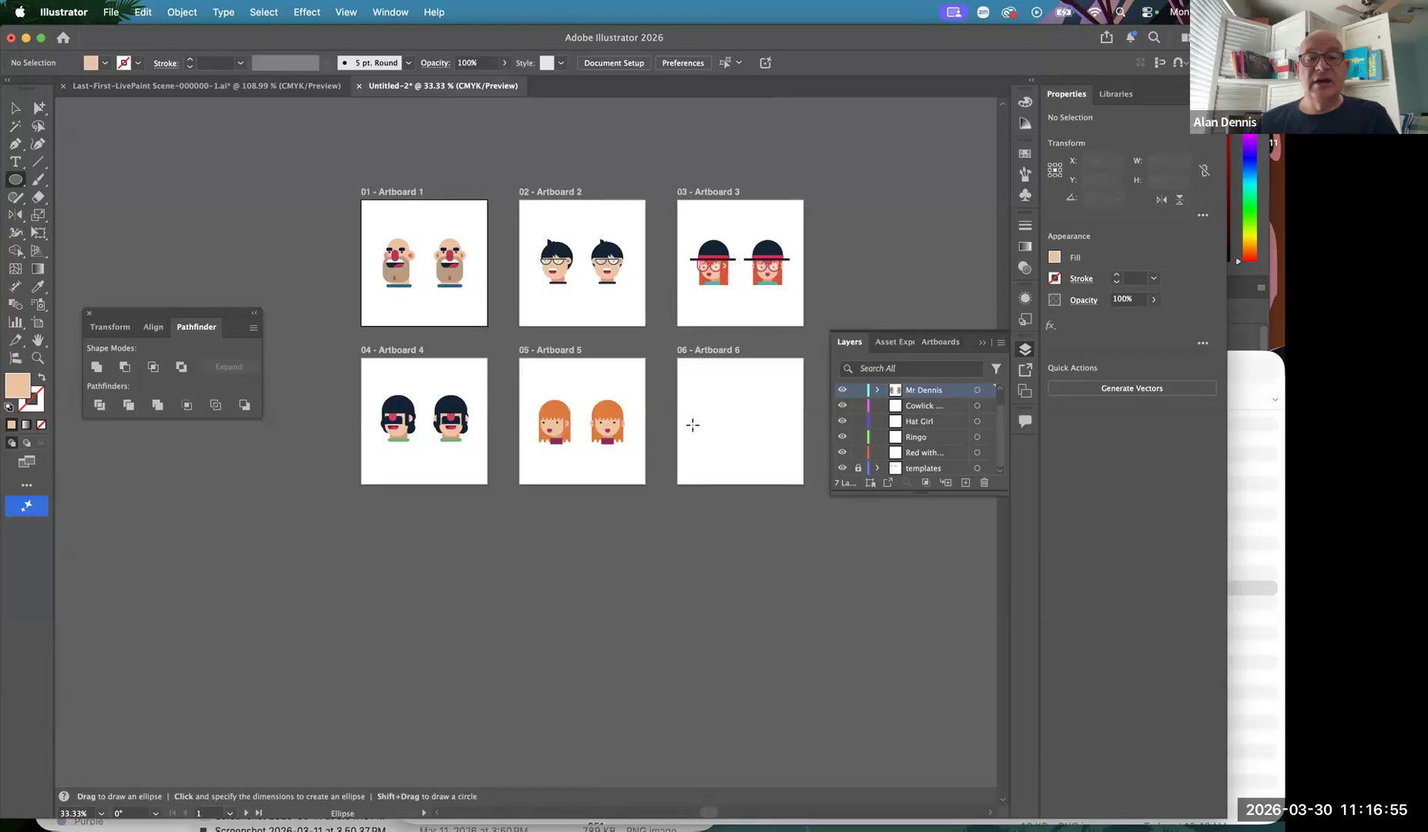
drag(690, 424, 598, 436)
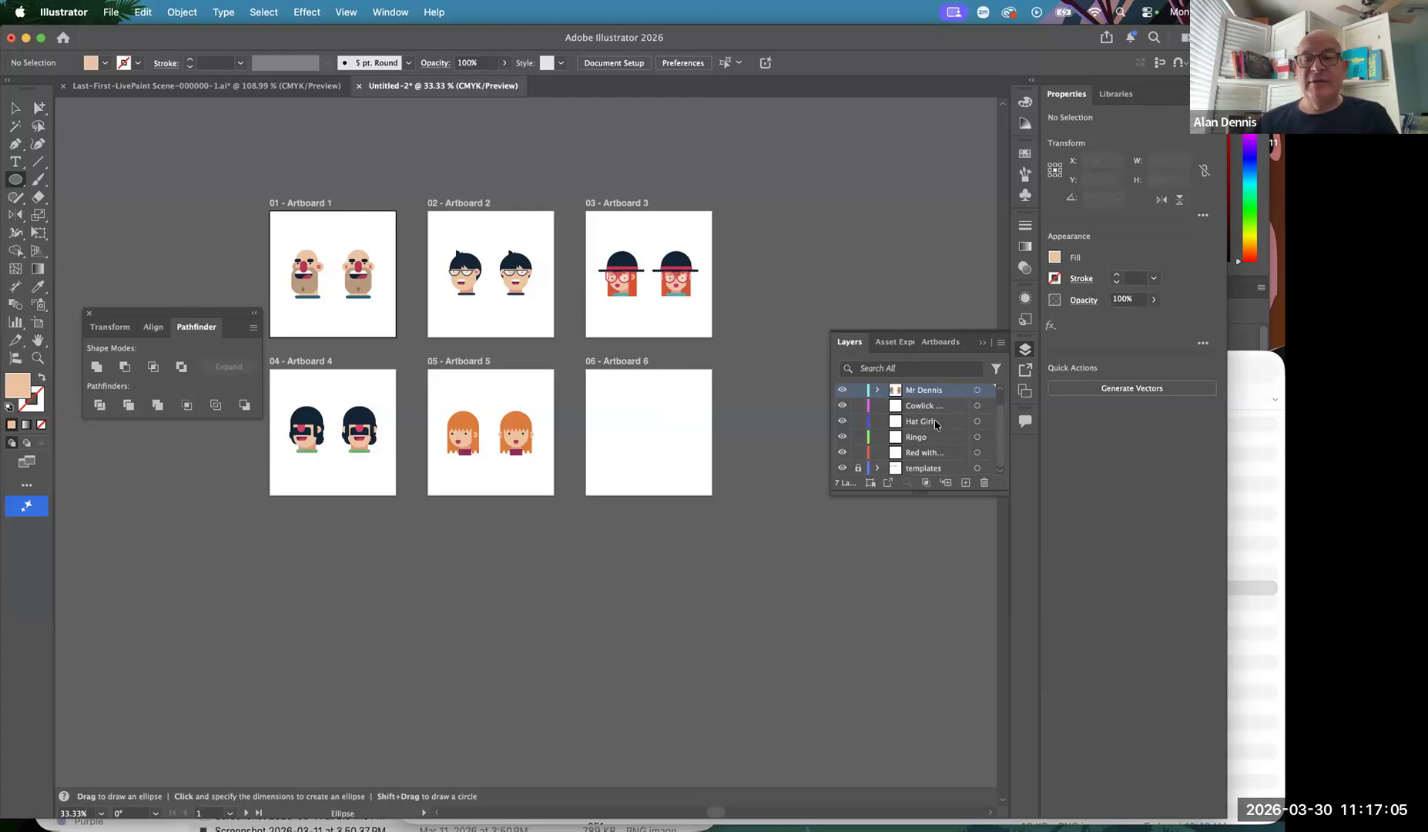
Make the Dr. Jeckle layer active and duplicate the empty Artboard 6 beside the original in the same row
scroll(935, 406, up, 1)
click(917, 394)
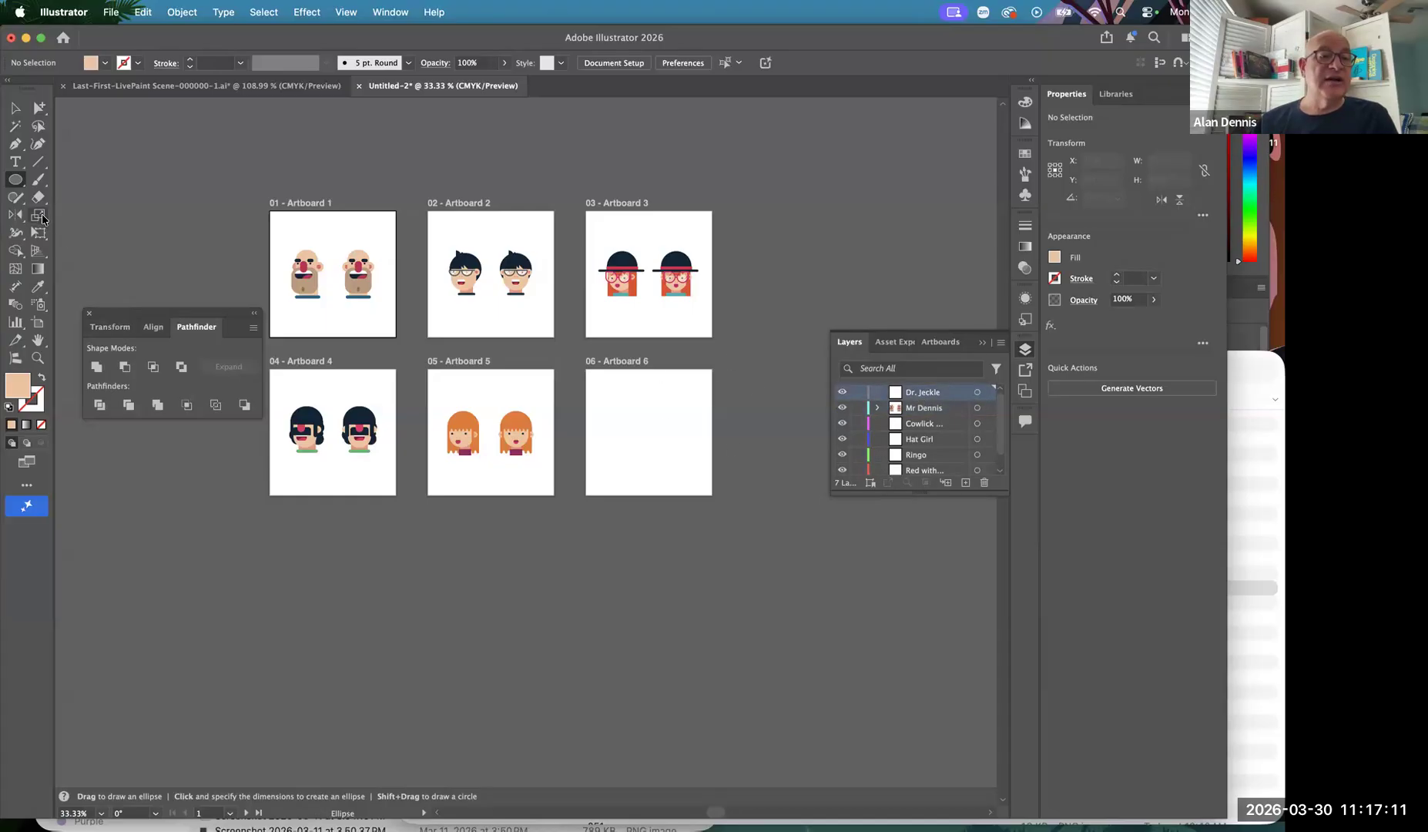
click(37, 322)
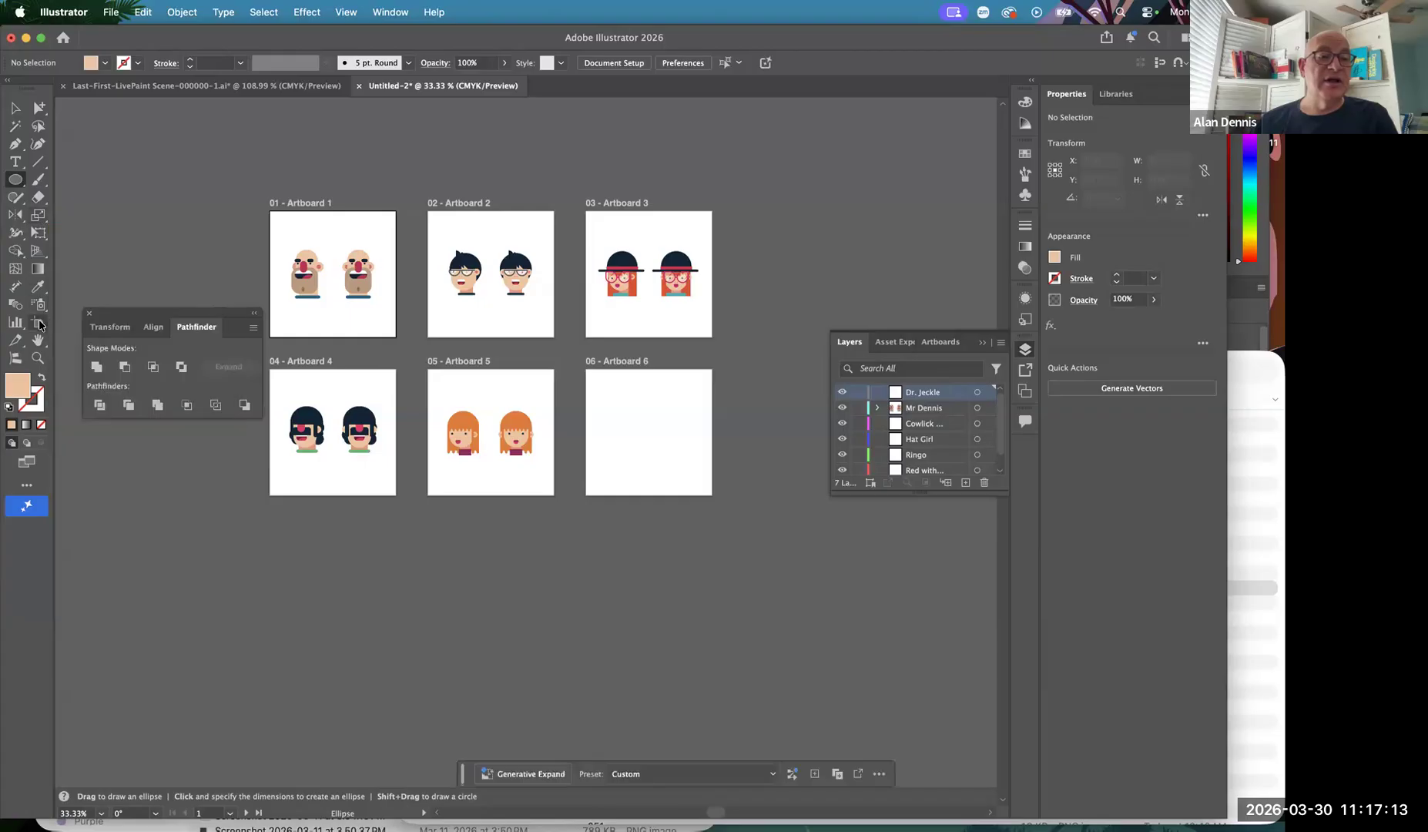
click(607, 433)
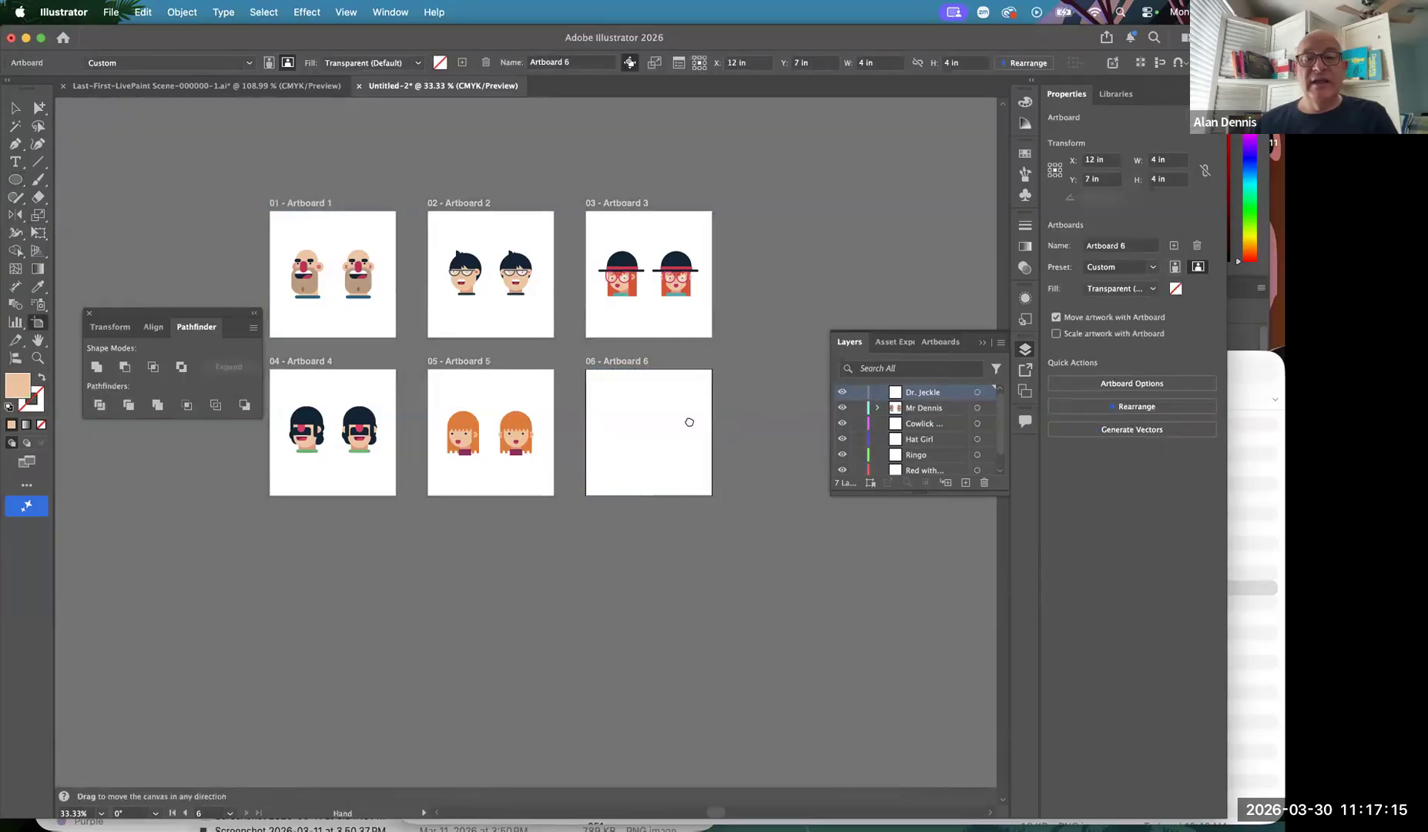
drag(755, 407, 625, 412)
click(536, 423)
drag(536, 424, 690, 427)
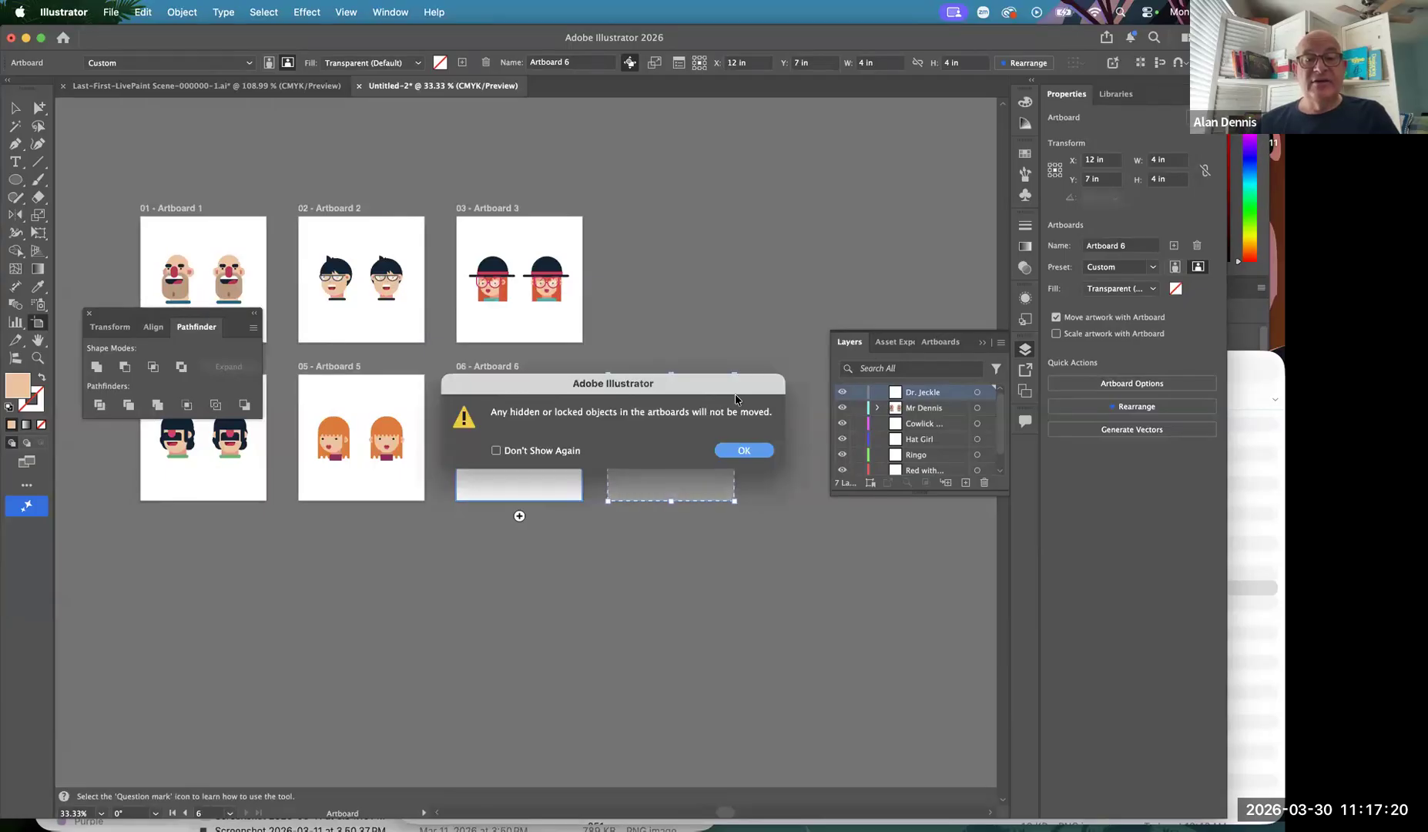
click(743, 450)
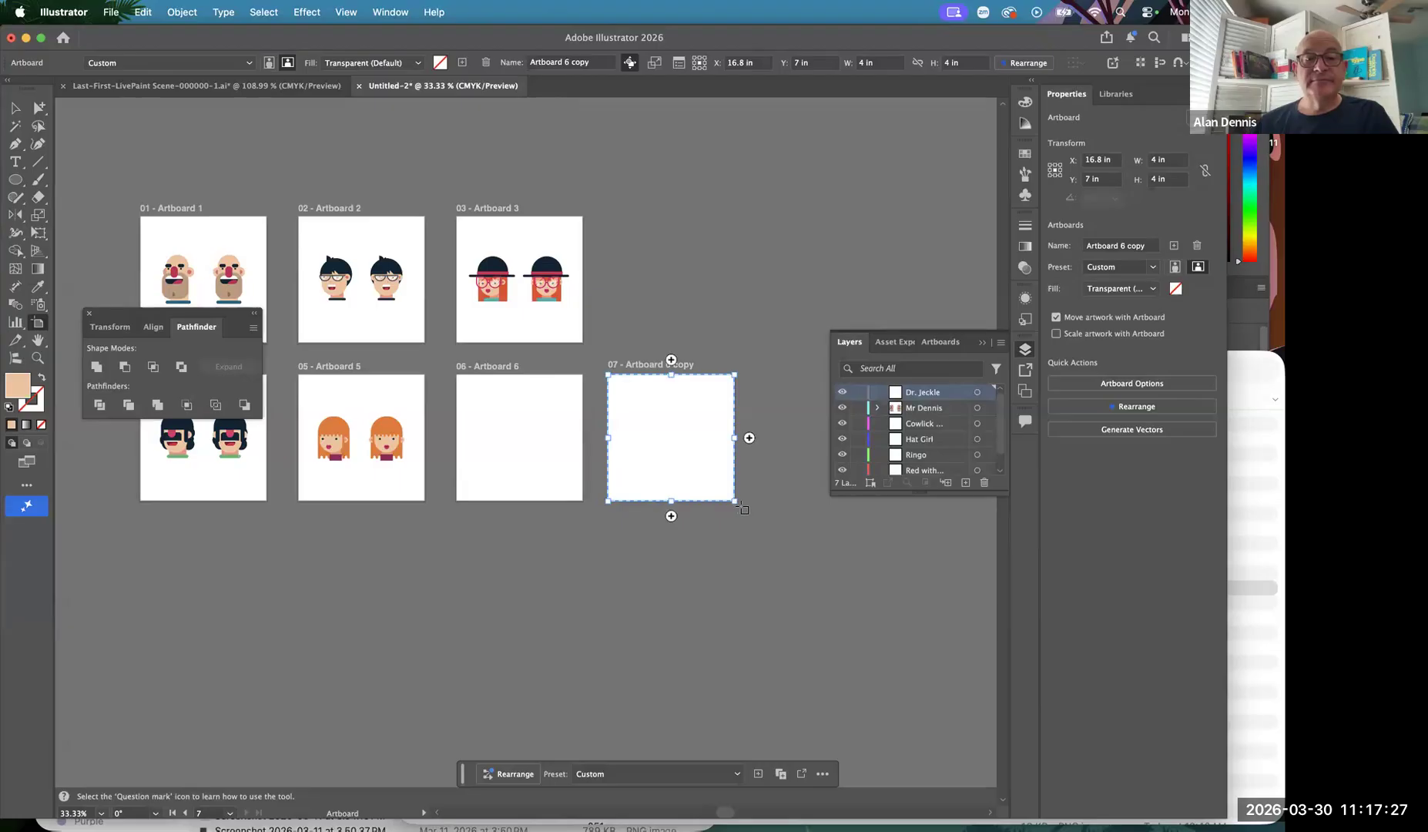
Create a new layer above Dr. Jeckle, name it Mr. Hyde, and leave artboard editing
click(1024, 390)
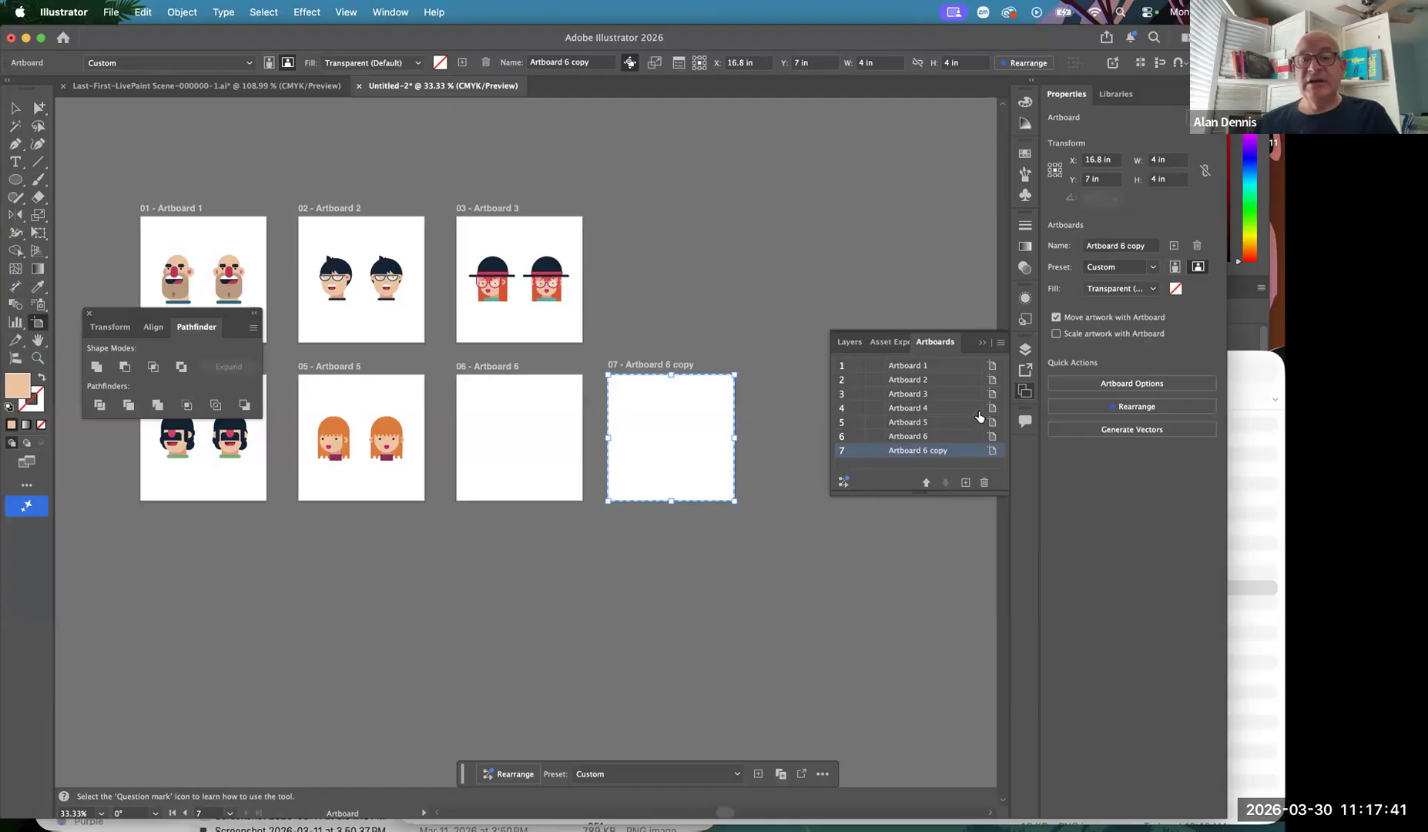
click(1025, 350)
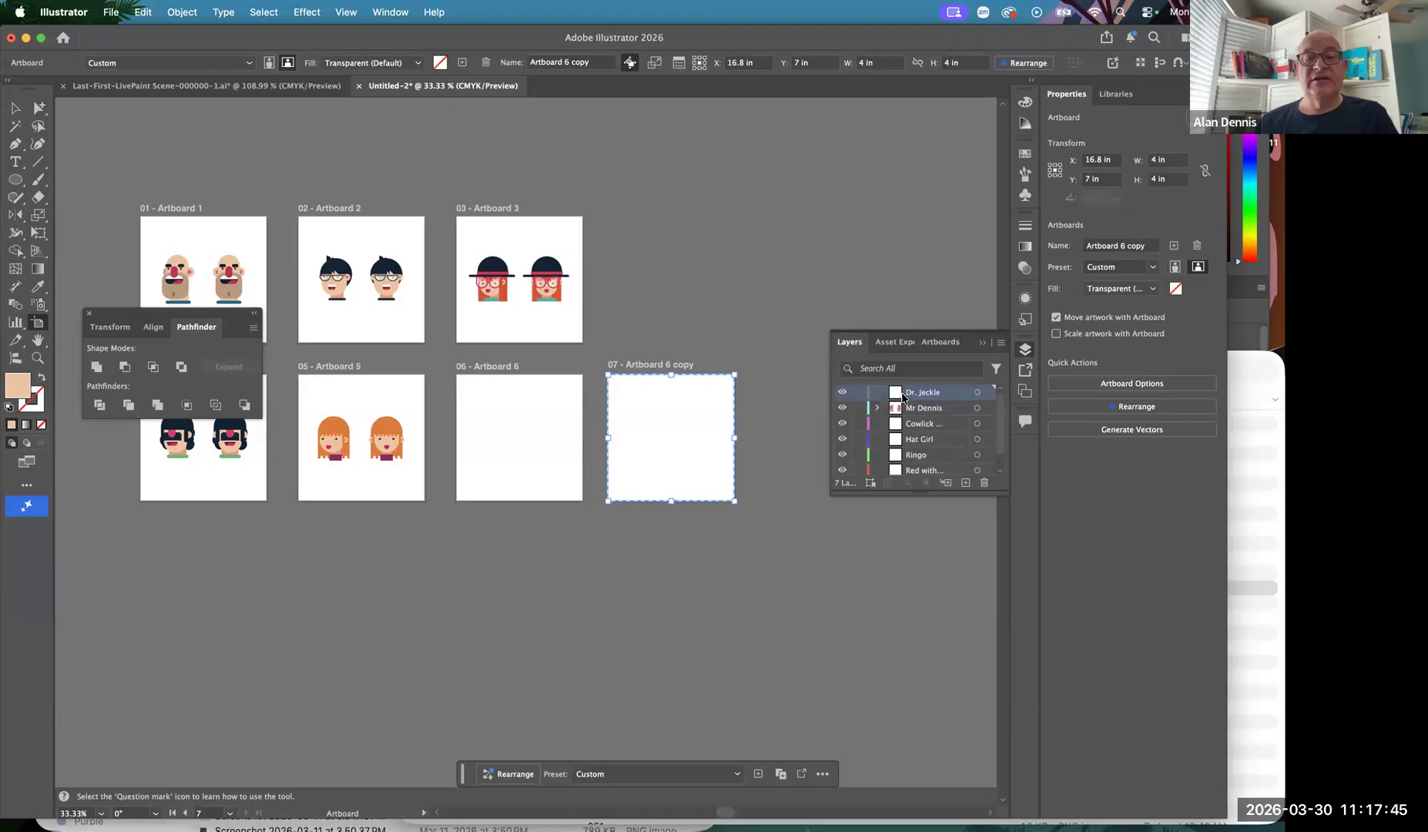
click(966, 483)
double_click(922, 394)
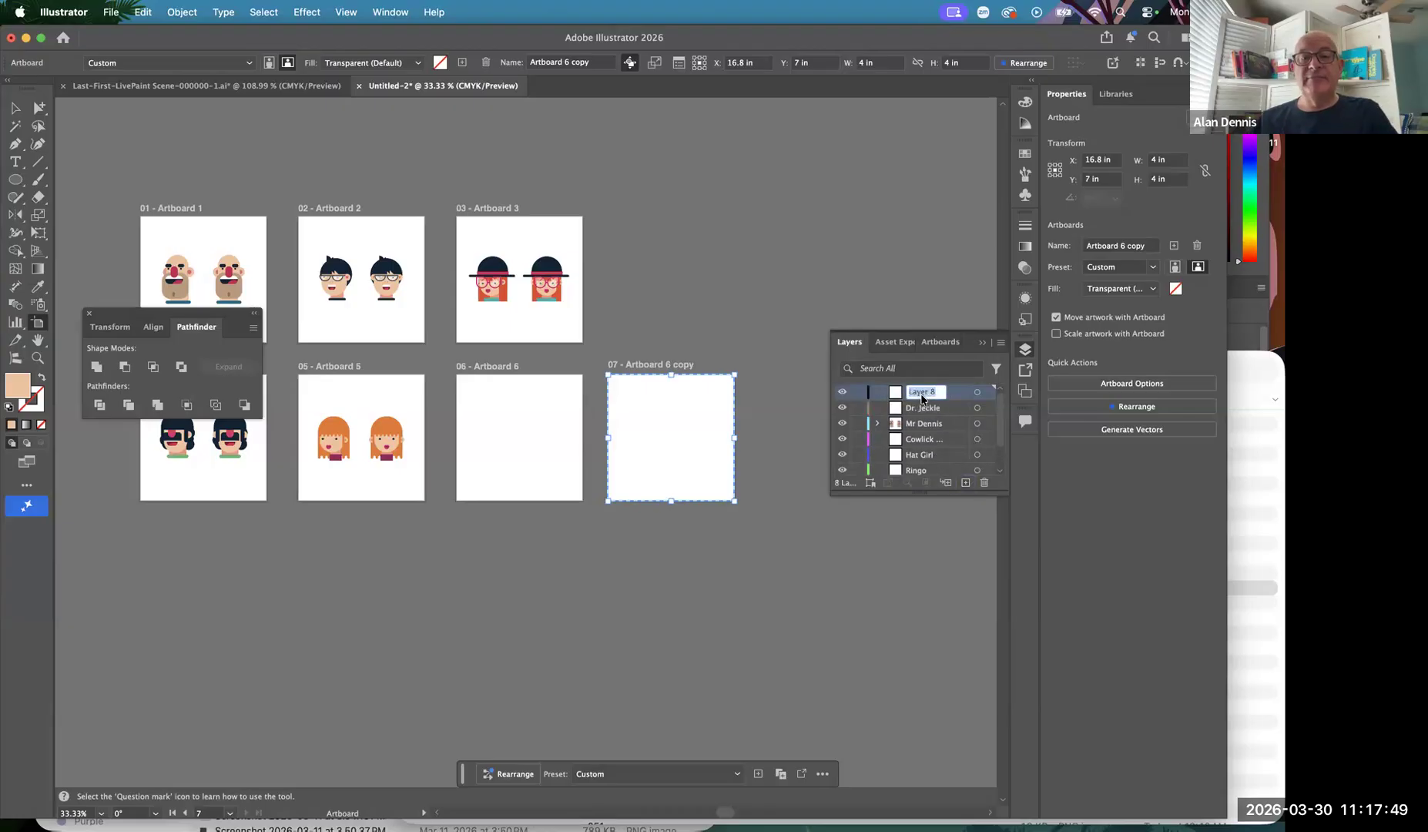
text(Mr. Hyde)
key(Return)
key(v)
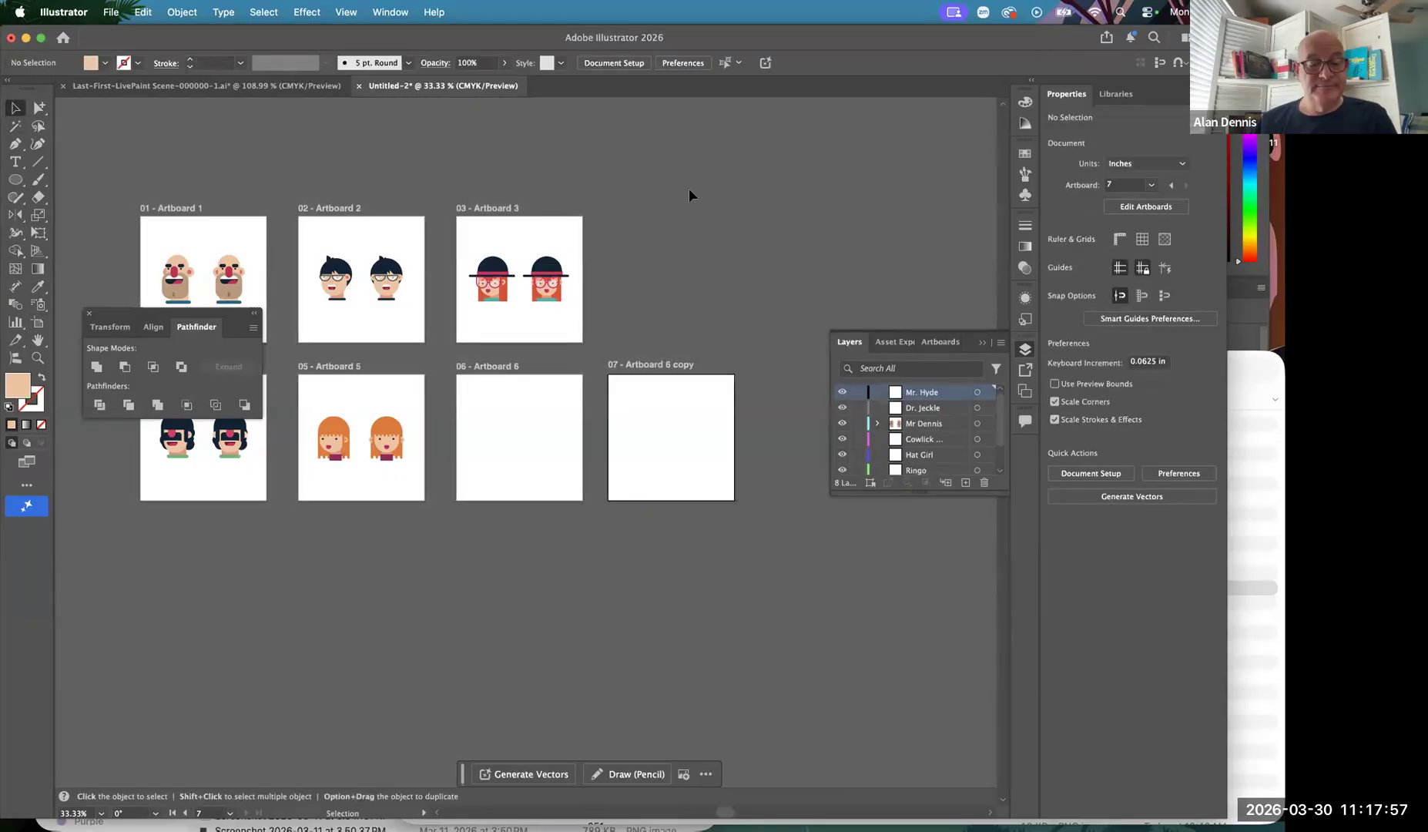
View all seven artboards together with the panels hidden, including the two empty ones
key(Tab)
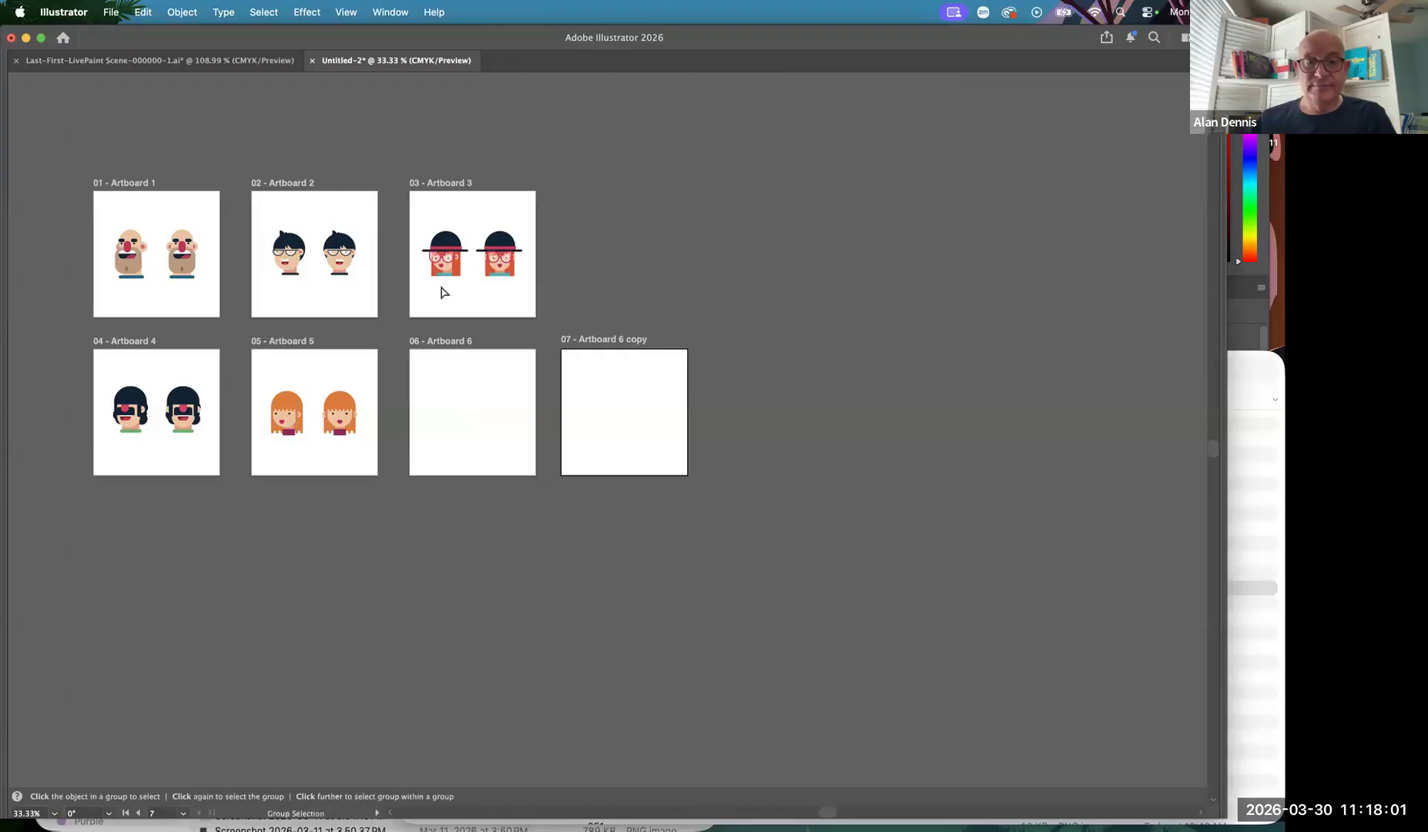
key(super+alt+0)
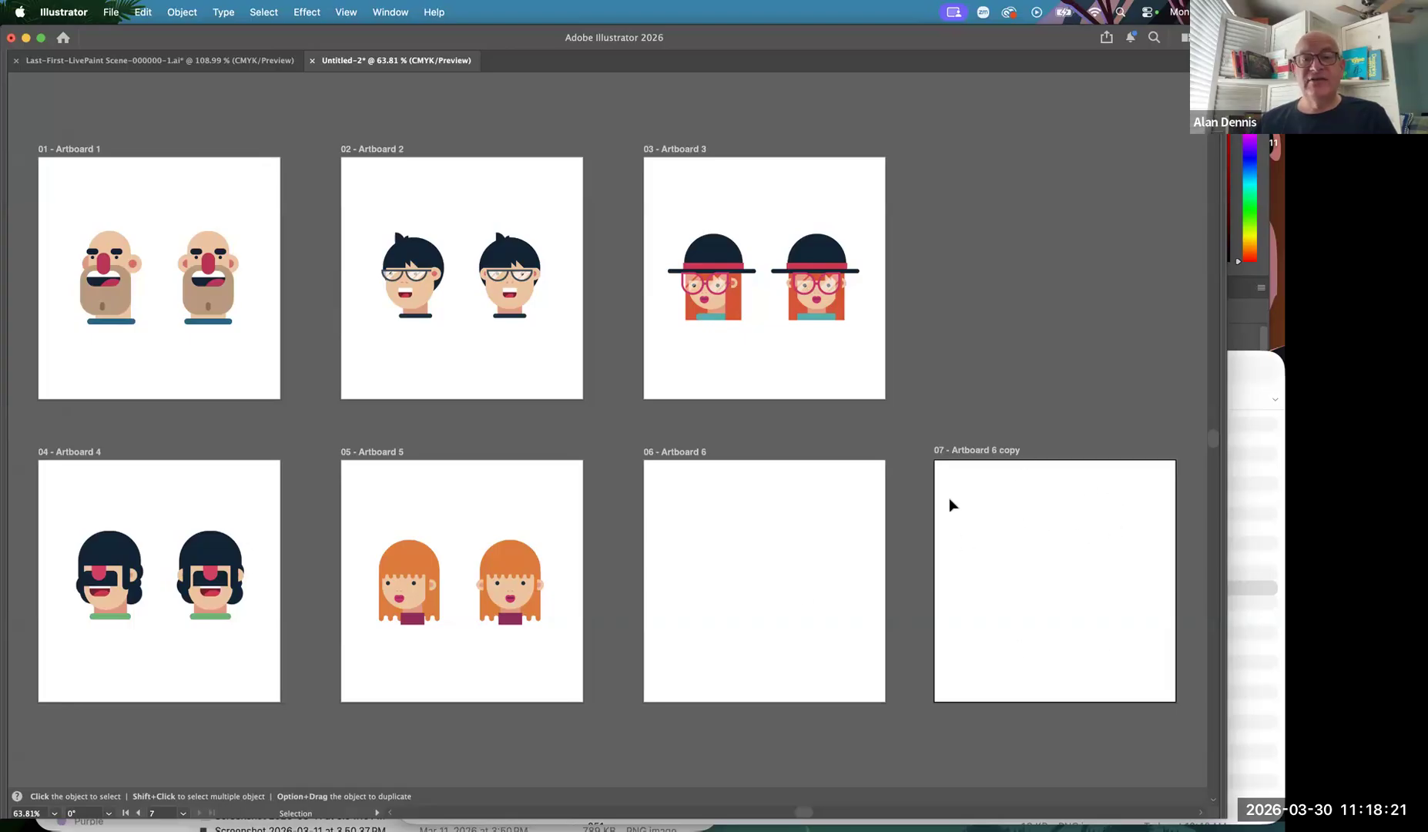
key(z)
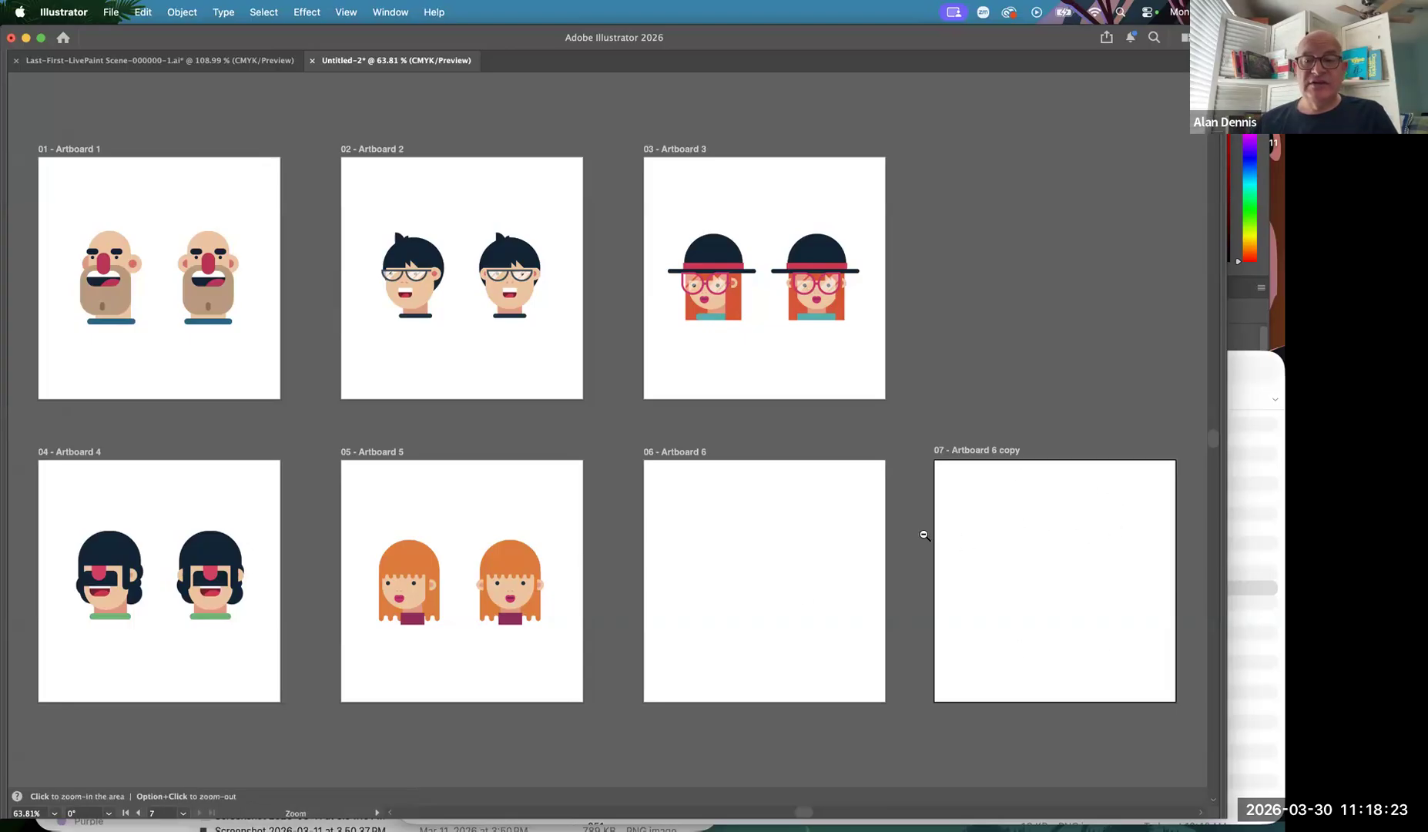
alt+click(925, 534)
alt+click(585, 445)
key(v)
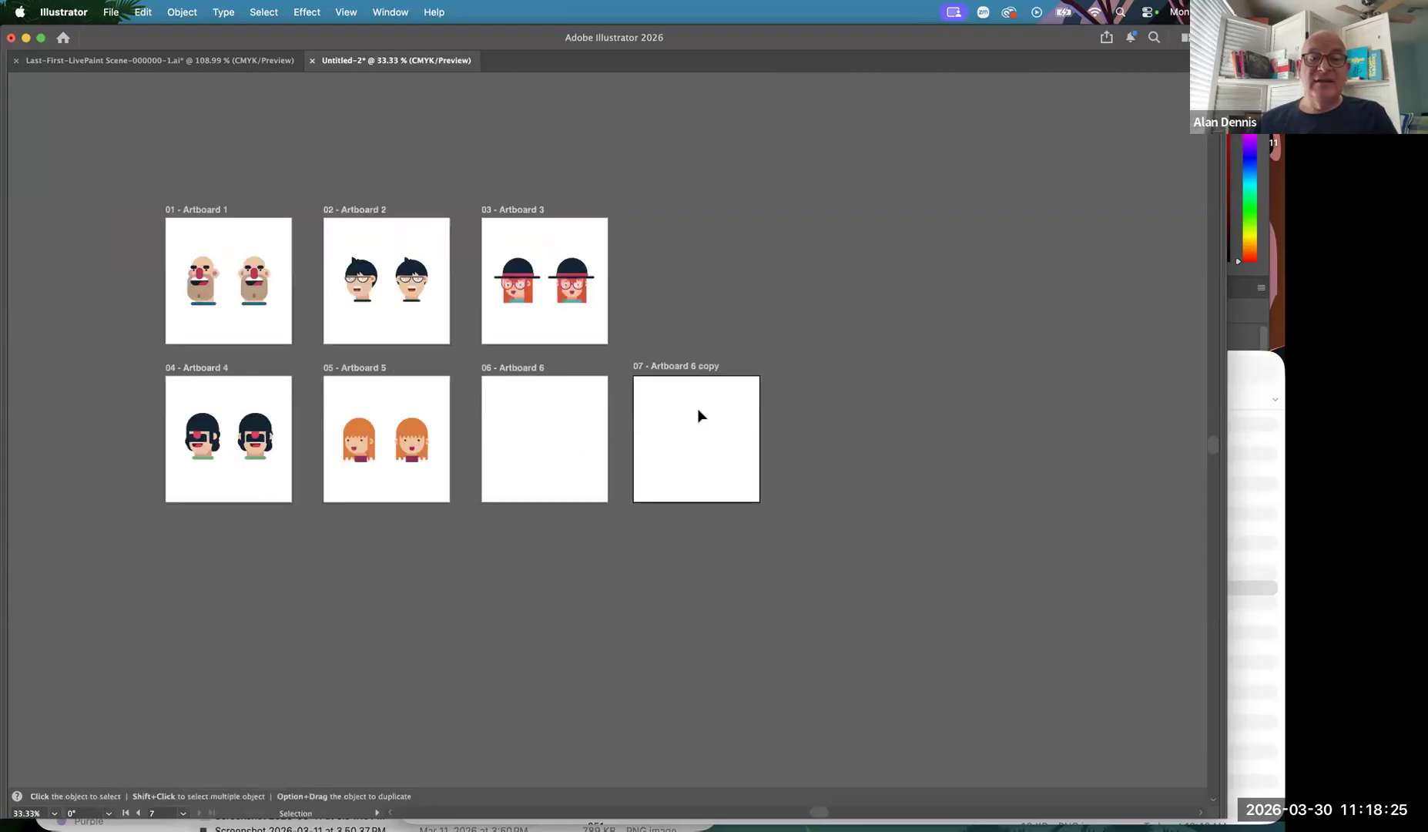